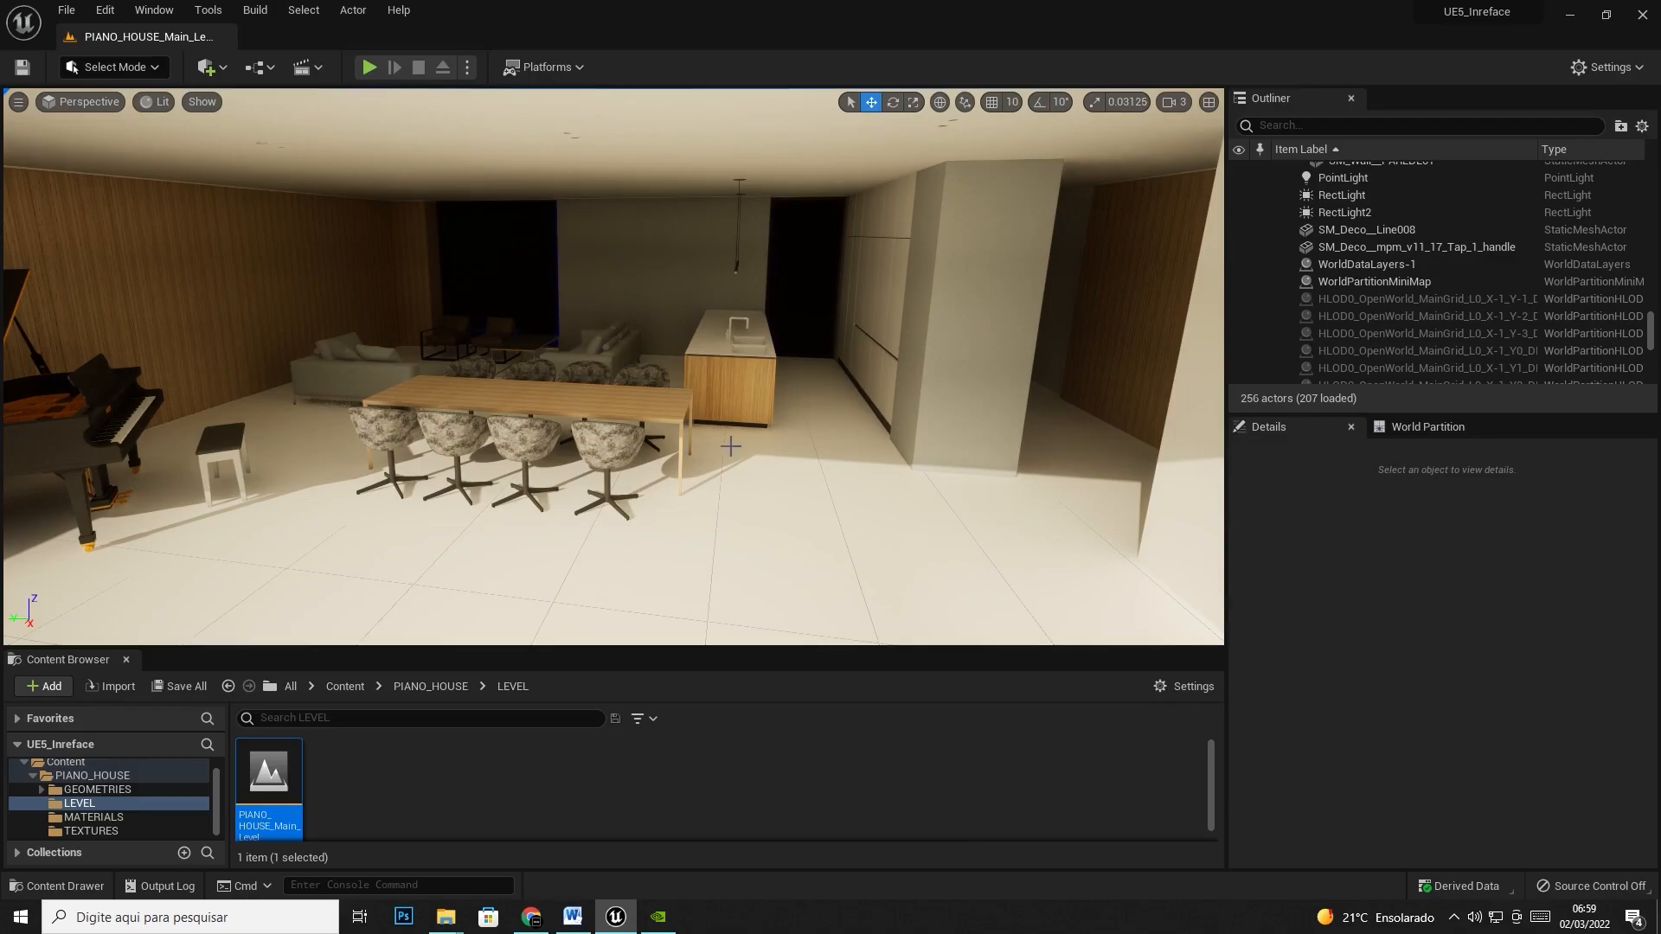
# - Add a sphere shape to the living area and move it to about X 846, Y 898, Z 170, near the dining table
pyautogui.moveTo(716, 442); pyautogui.dragTo(623, 427, button='right')
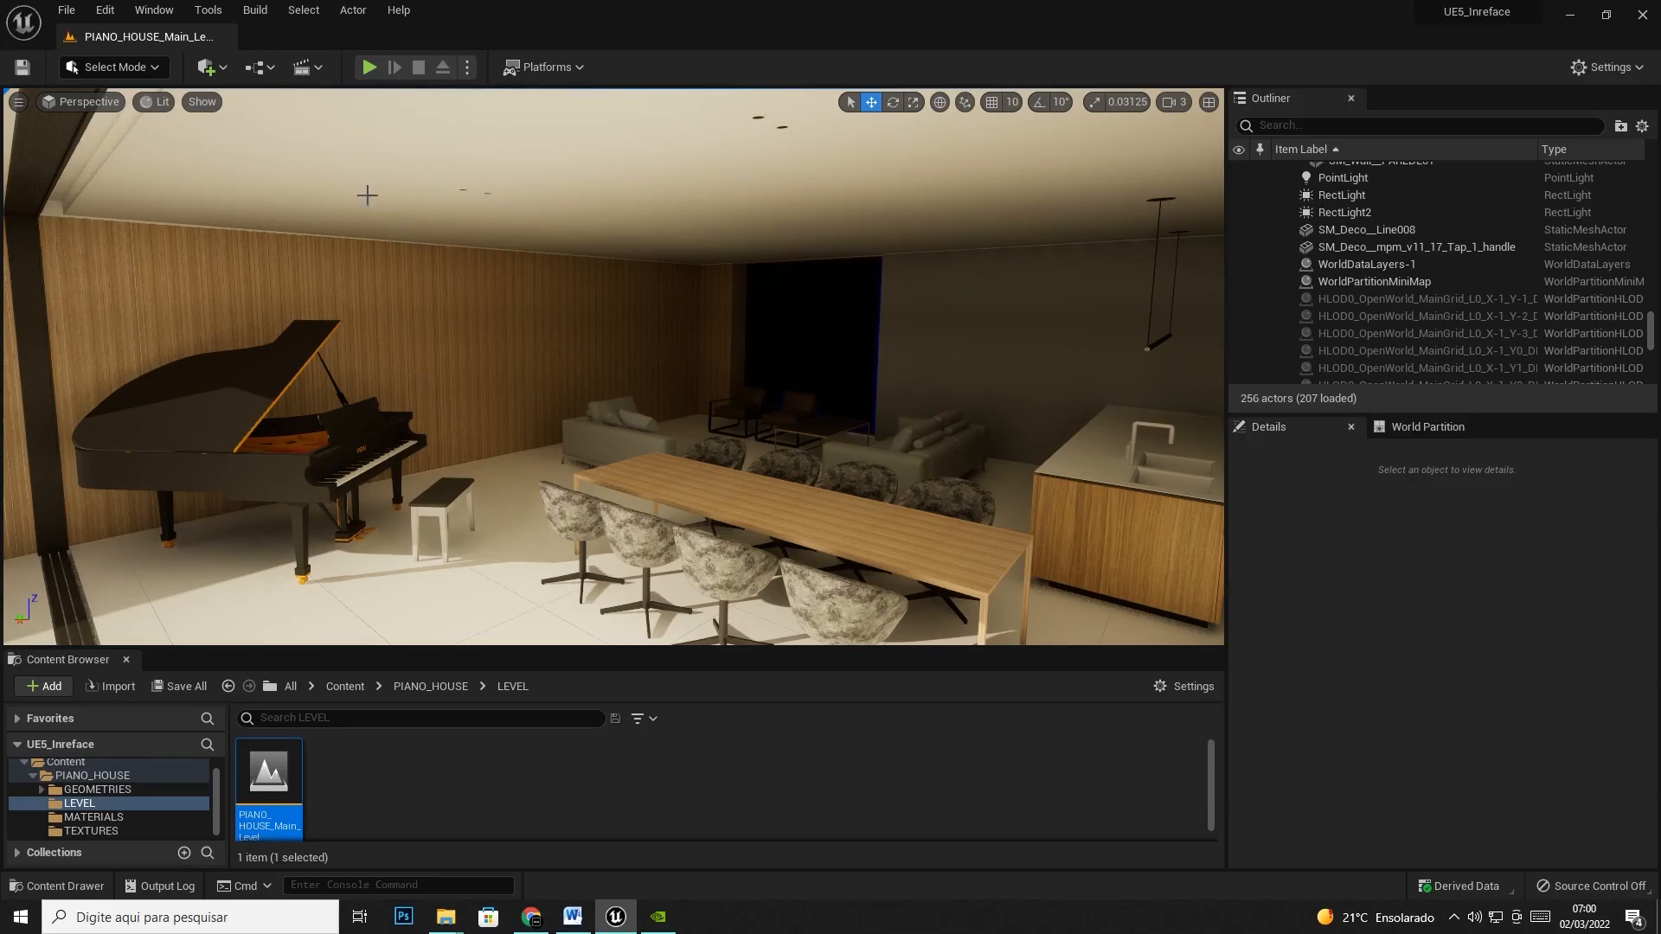
pyautogui.click(214, 68)
pyautogui.moveTo(267, 244)
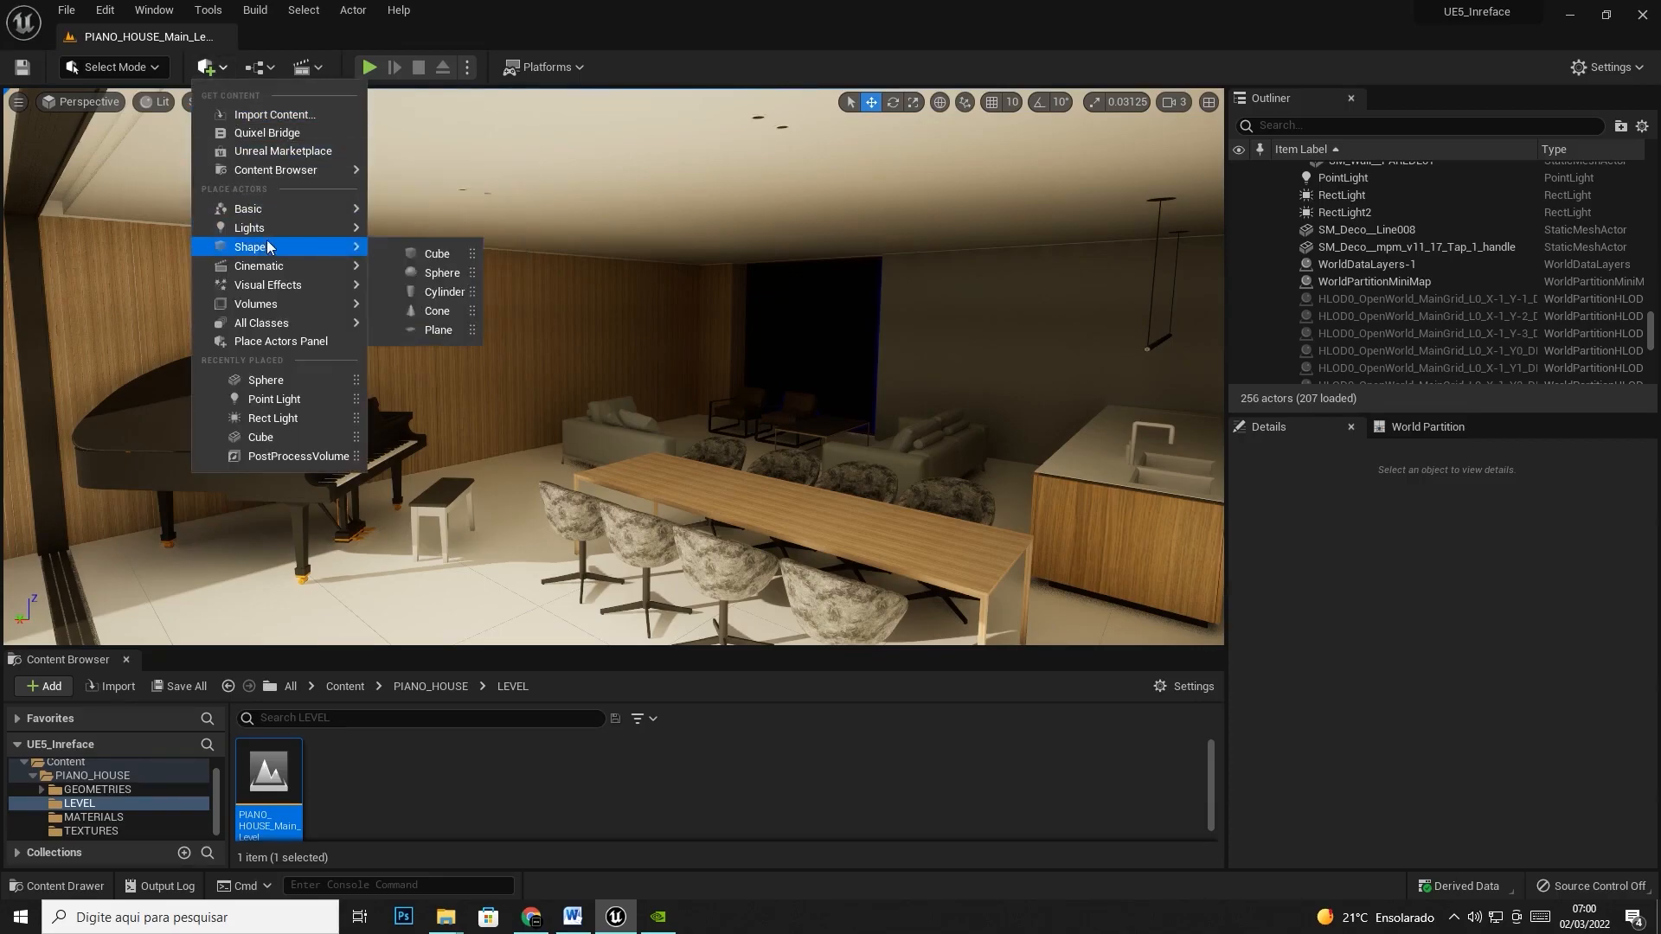
pyautogui.moveTo(421, 273); pyautogui.dragTo(575, 296)
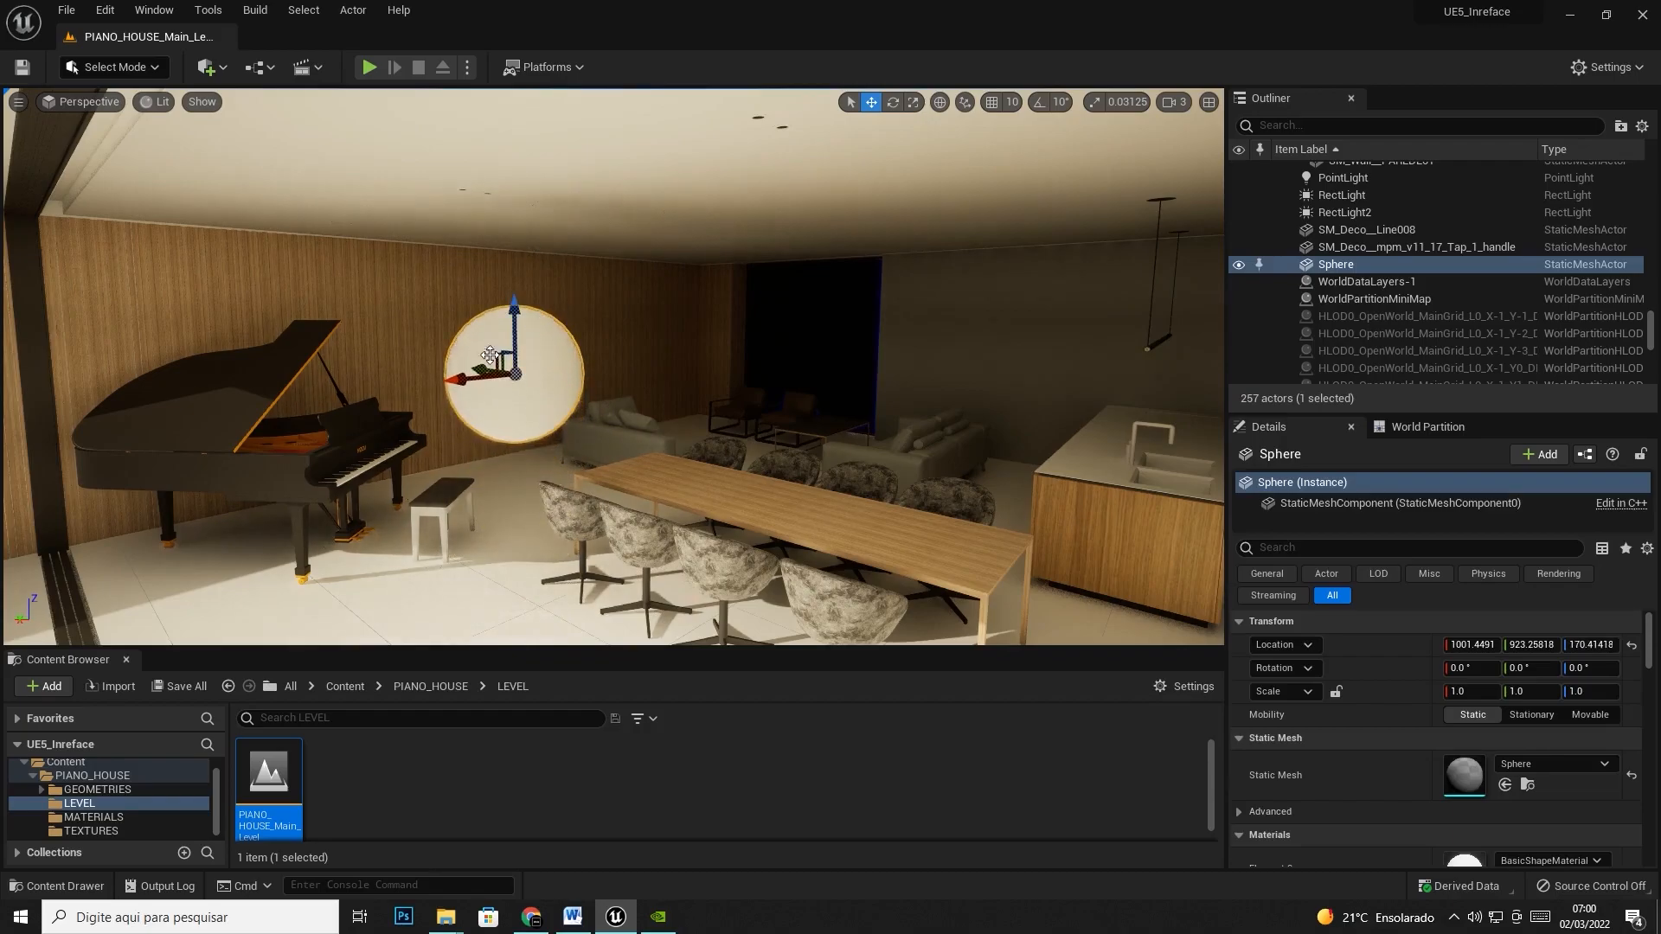
pyautogui.moveTo(432, 368); pyautogui.dragTo(484, 403, button='right')
pyautogui.moveTo(430, 374); pyautogui.dragTo(577, 323)
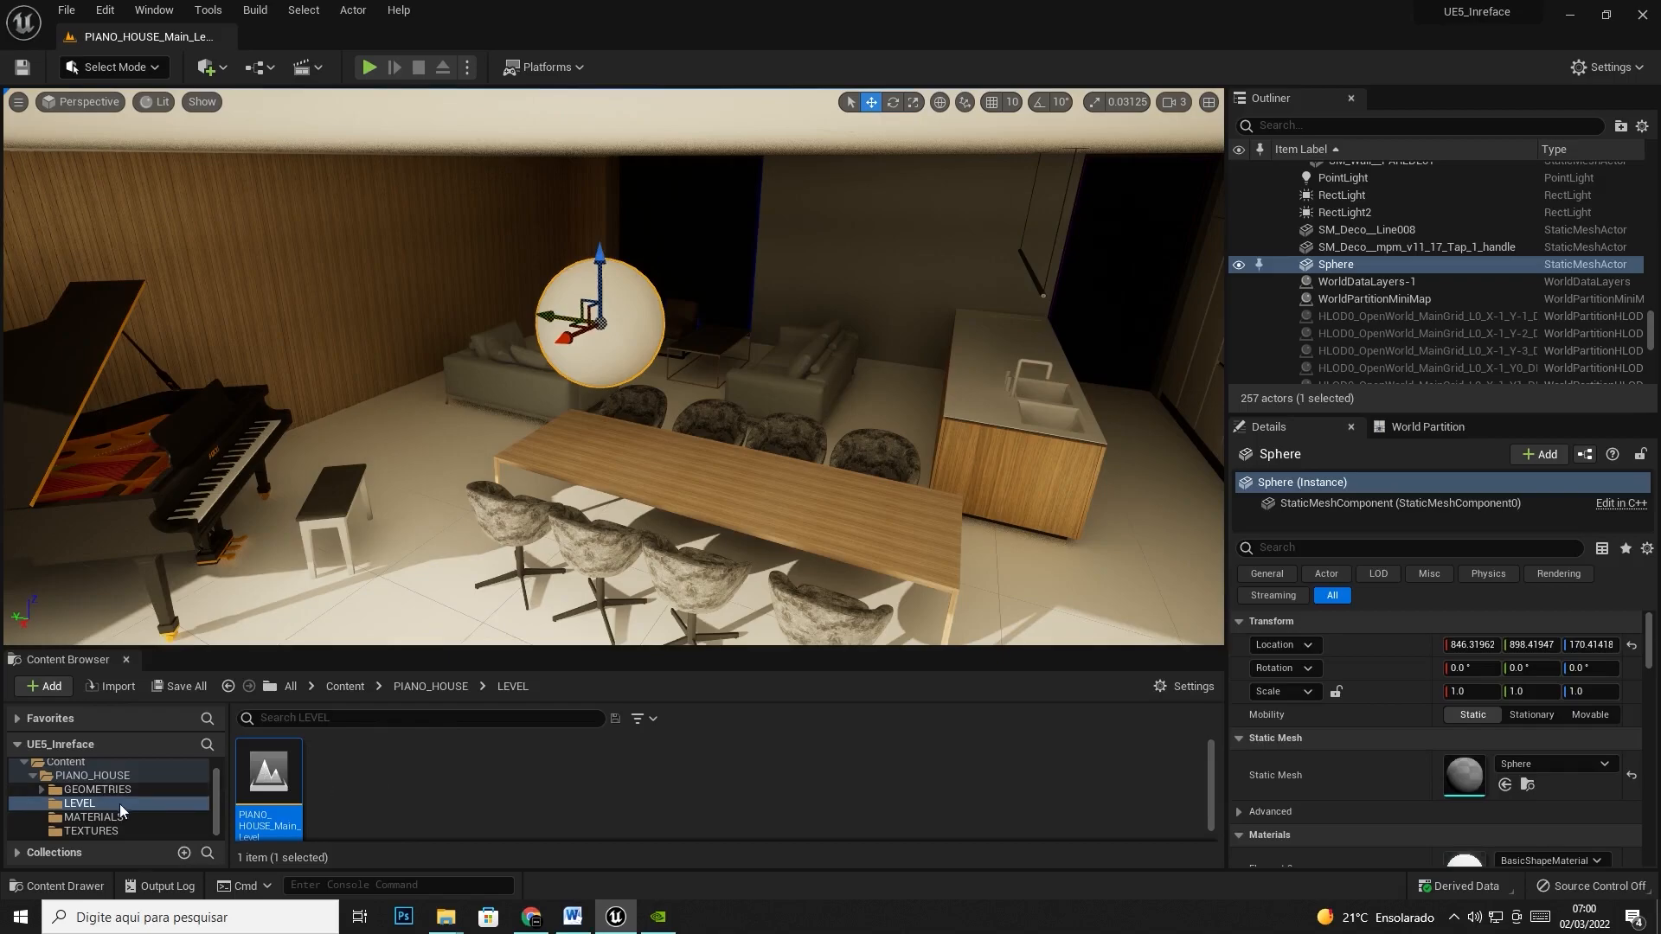
# - Open the MATERIALS folder of PIANO_HOUSE and enlarge the asset browser to show more of its materials
pyautogui.click(86, 816)
pyautogui.moveTo(619, 651); pyautogui.dragTo(675, 453)
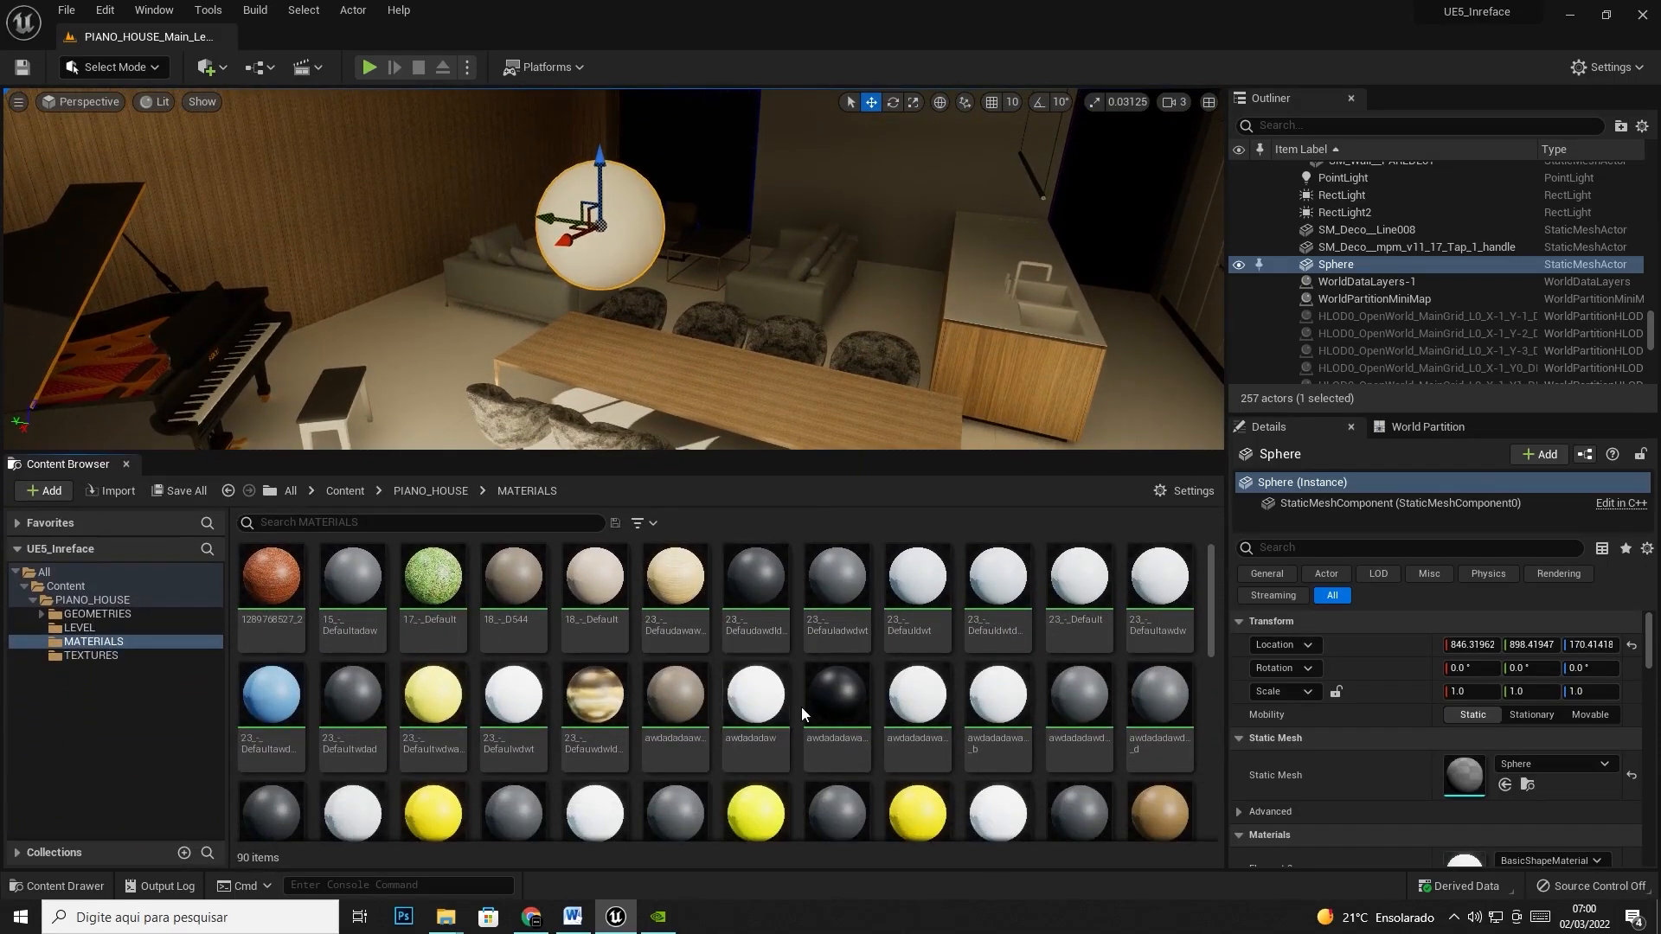
pyautogui.scroll(-10, 801, 708)
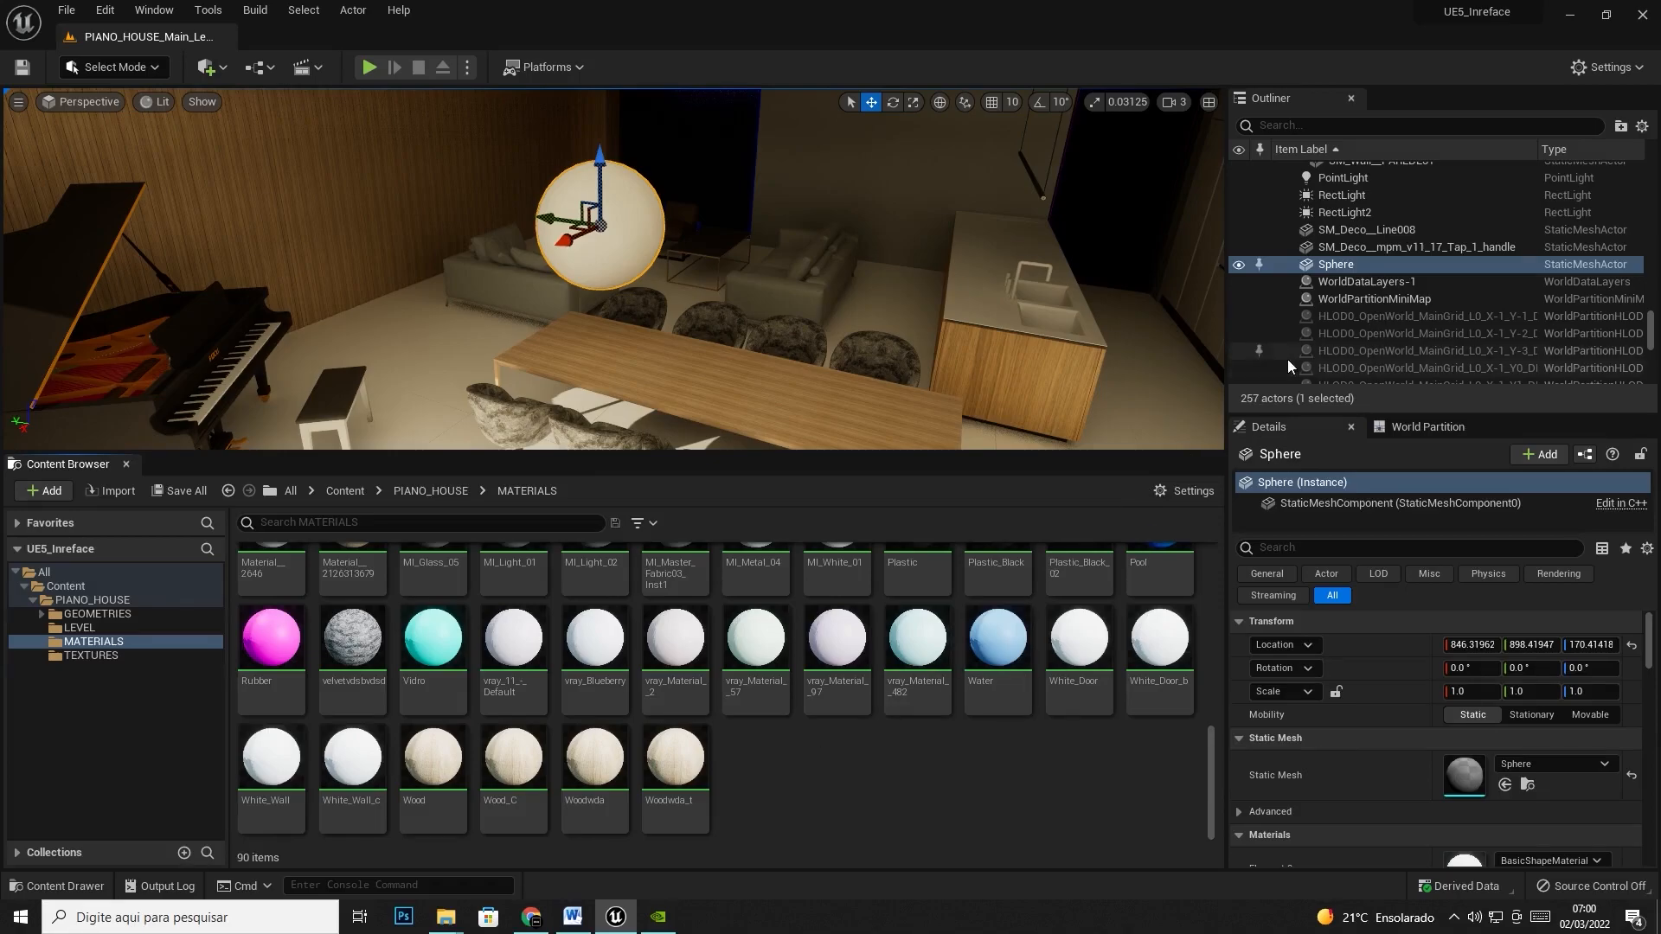
pyautogui.rightClick(766, 781)
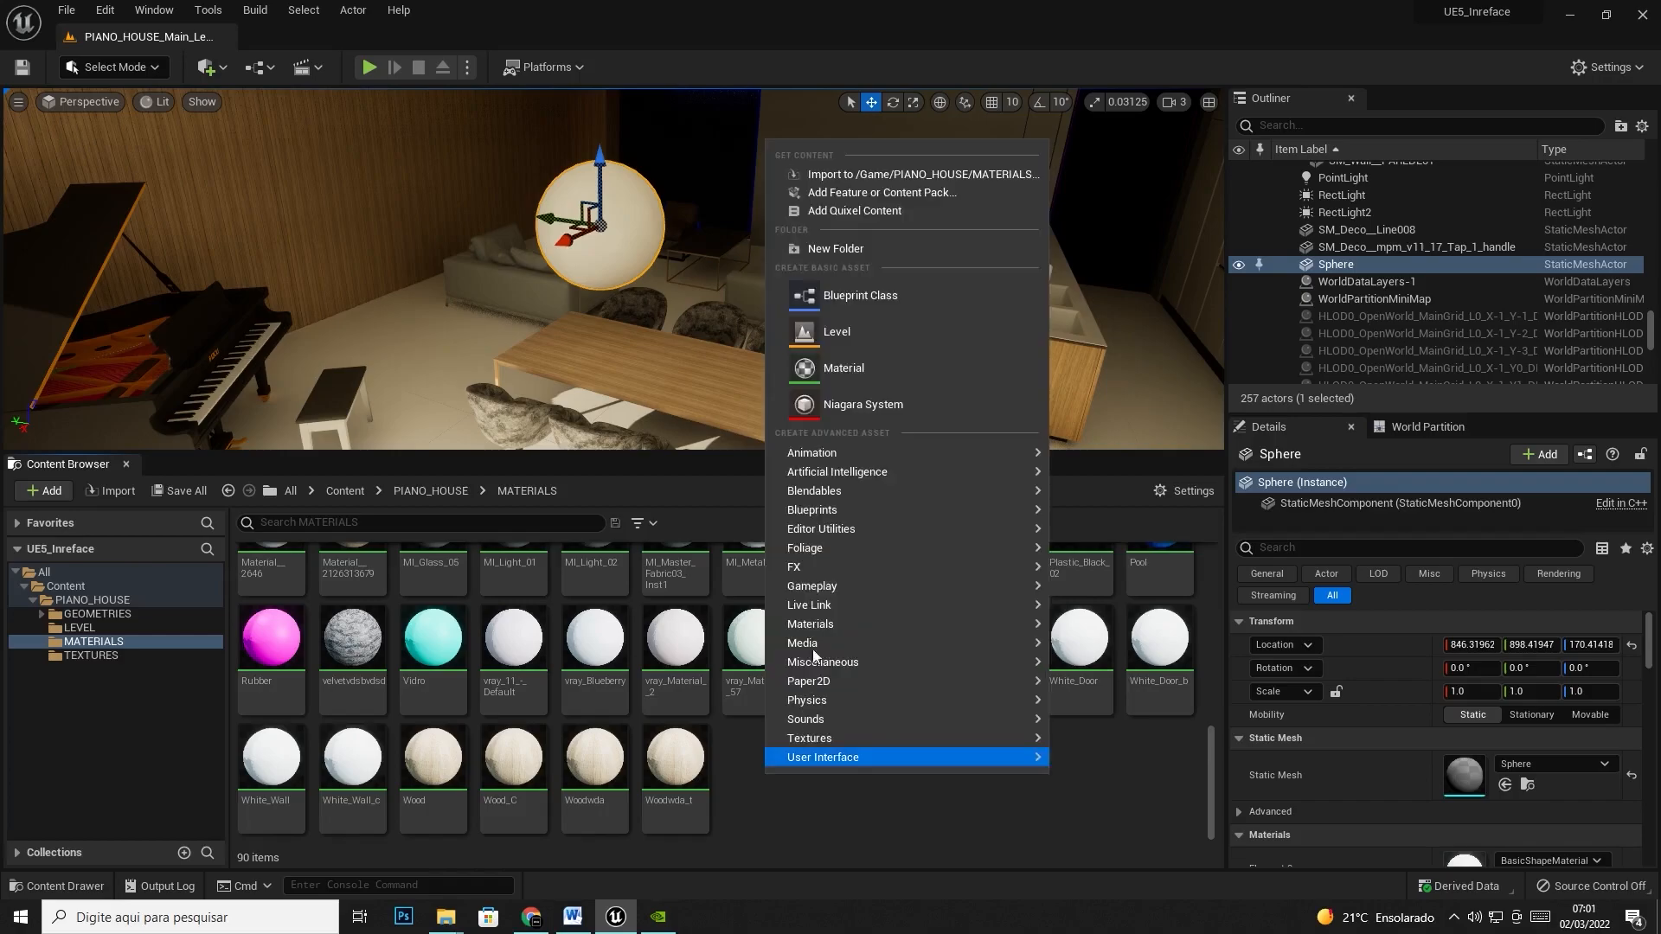
pyautogui.click(856, 371)
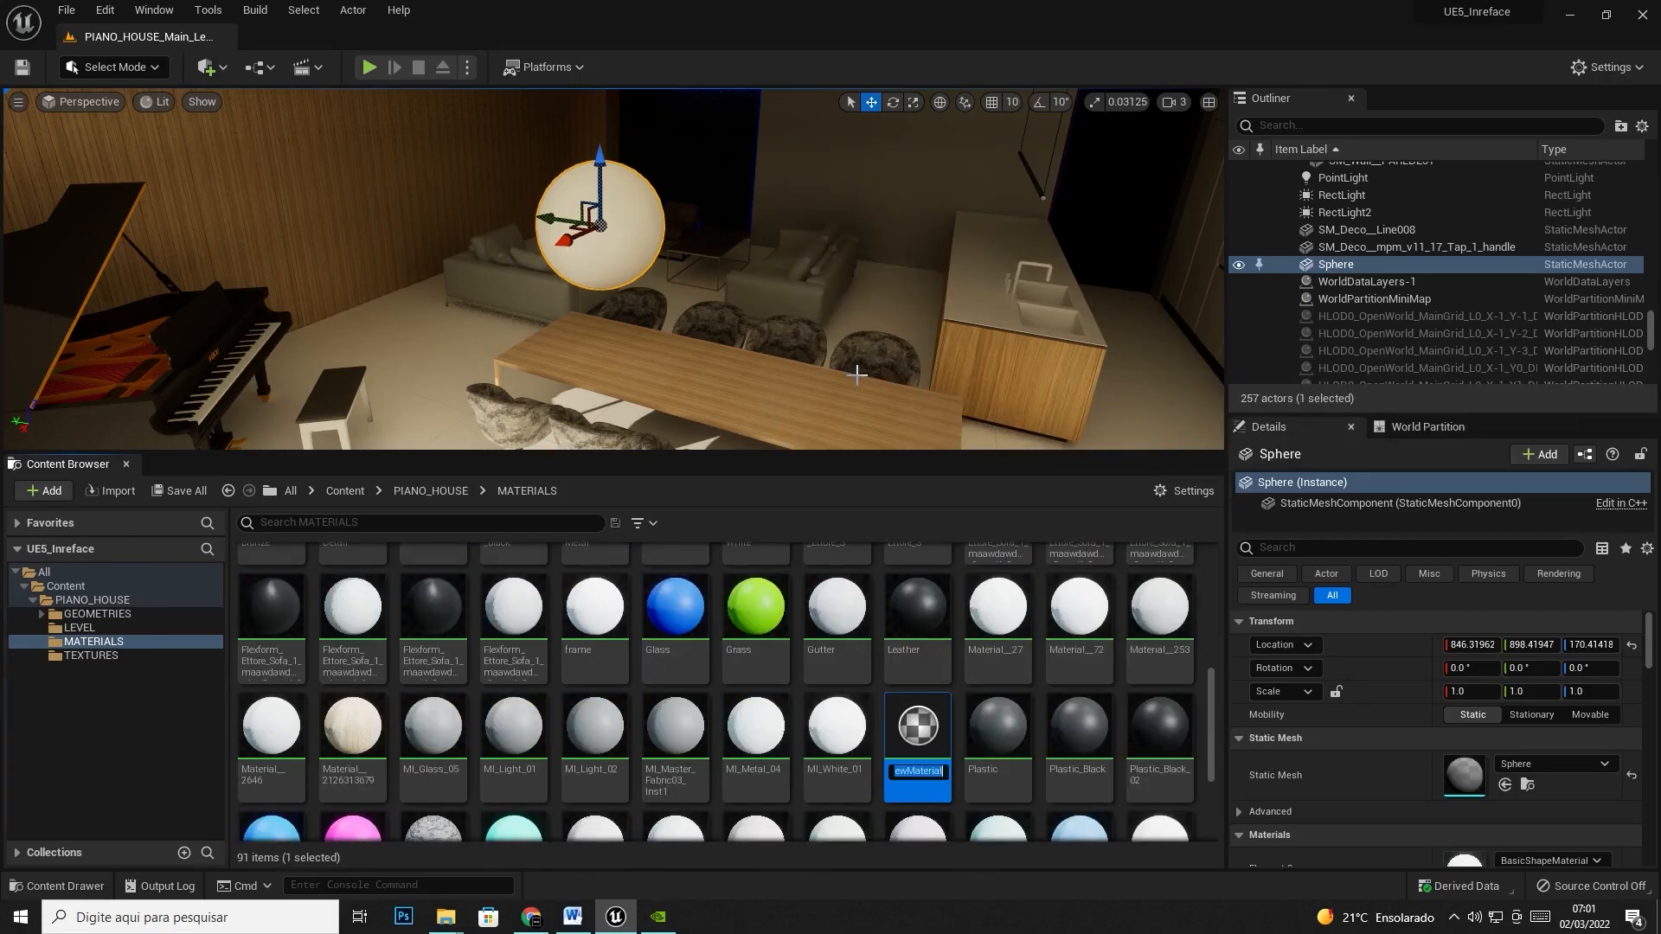
pyautogui.press('Return')
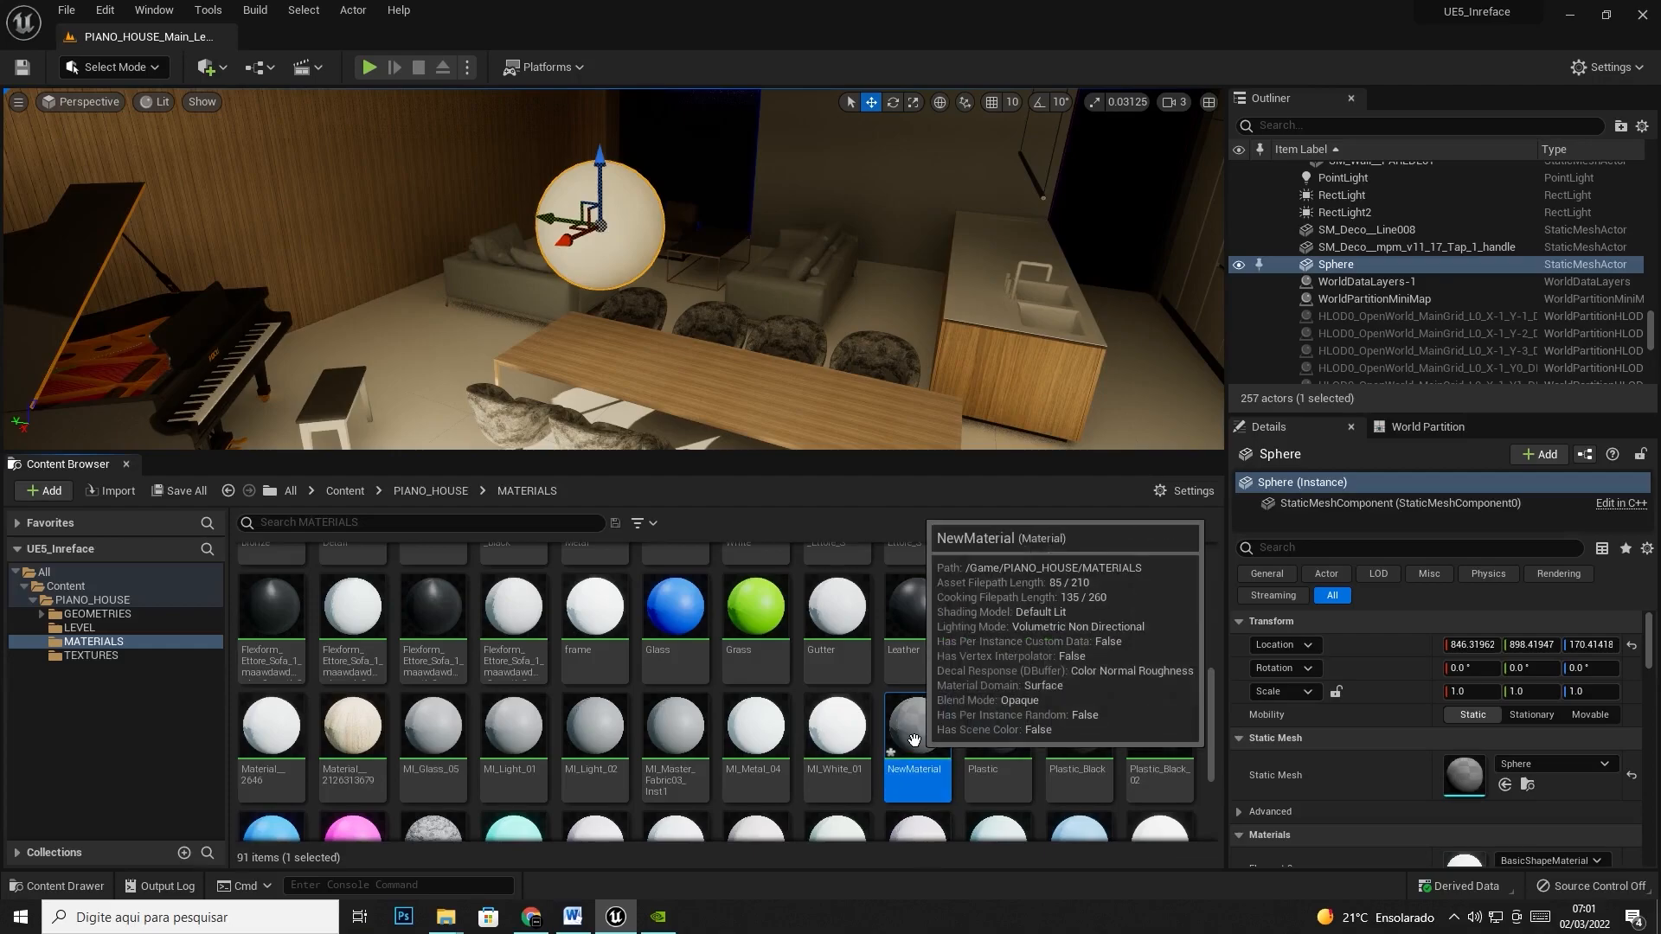
pyautogui.press('Delete')
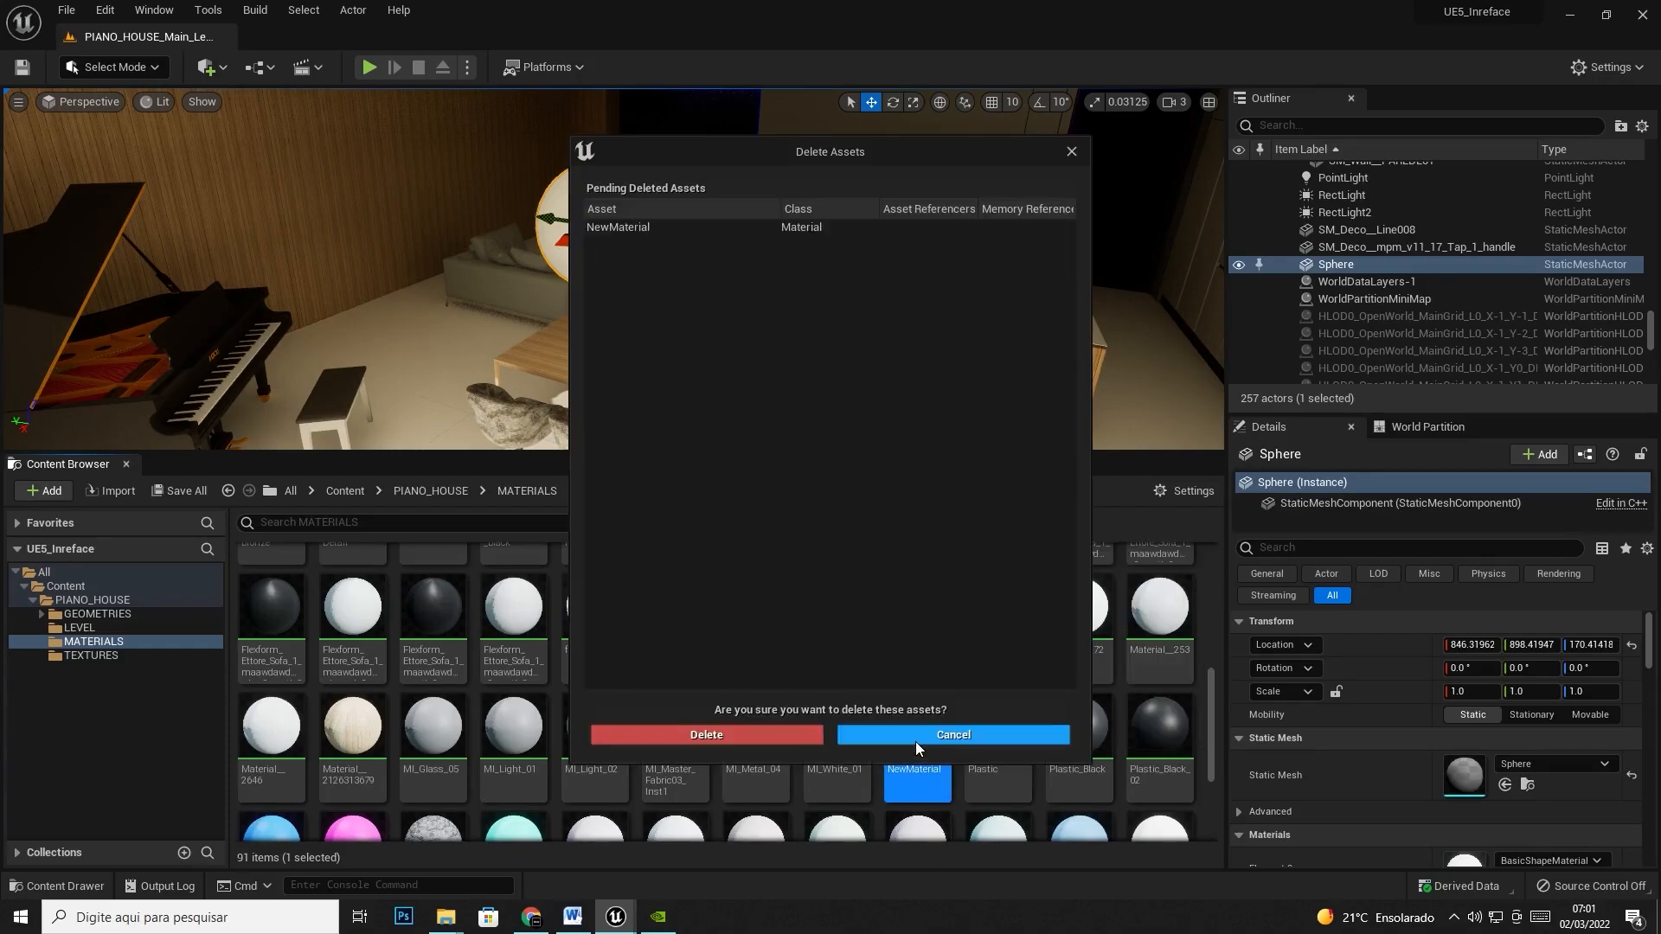
pyautogui.click(780, 734)
pyautogui.click(52, 490)
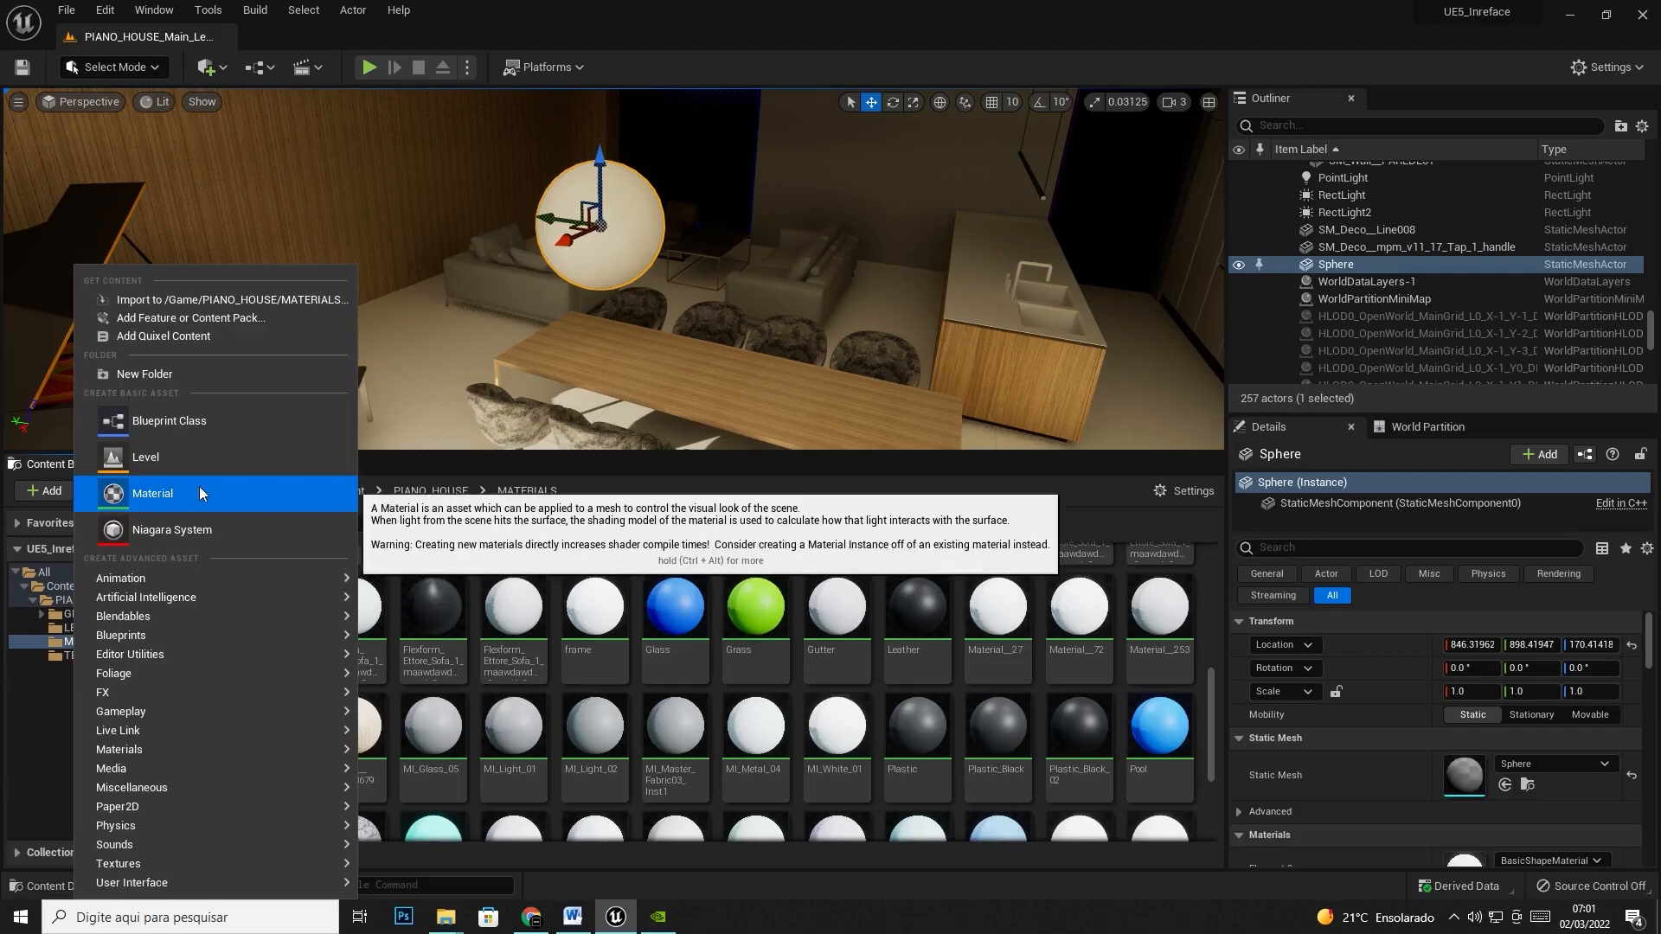
pyautogui.click(143, 497)
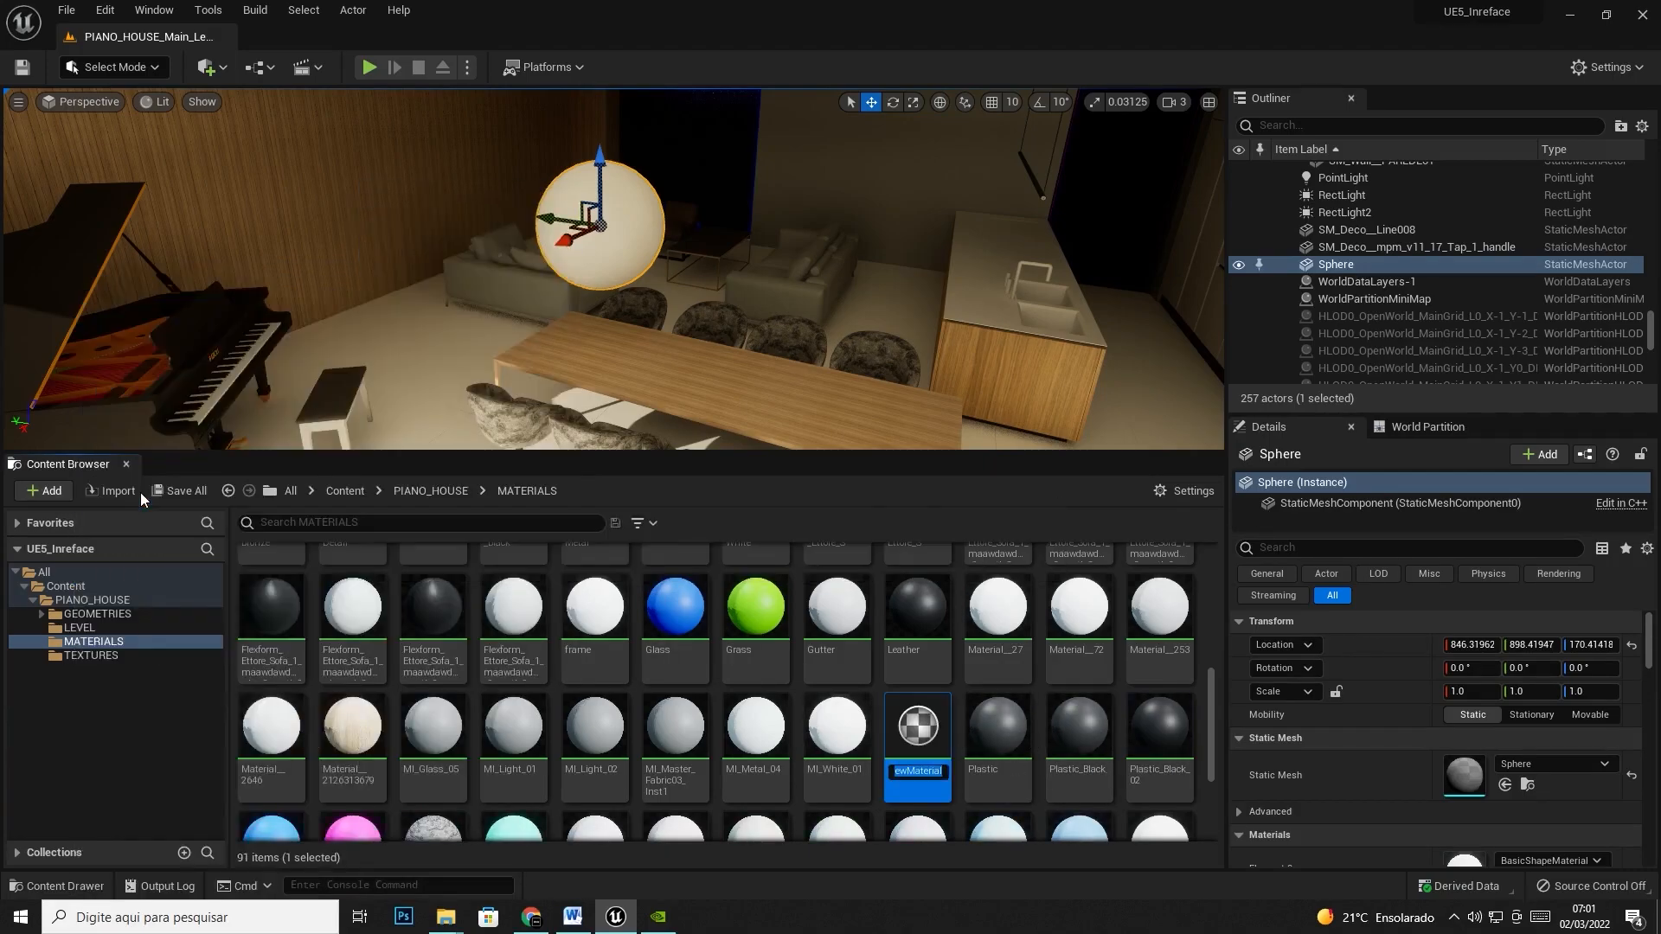
pyautogui.press('BackSpace')
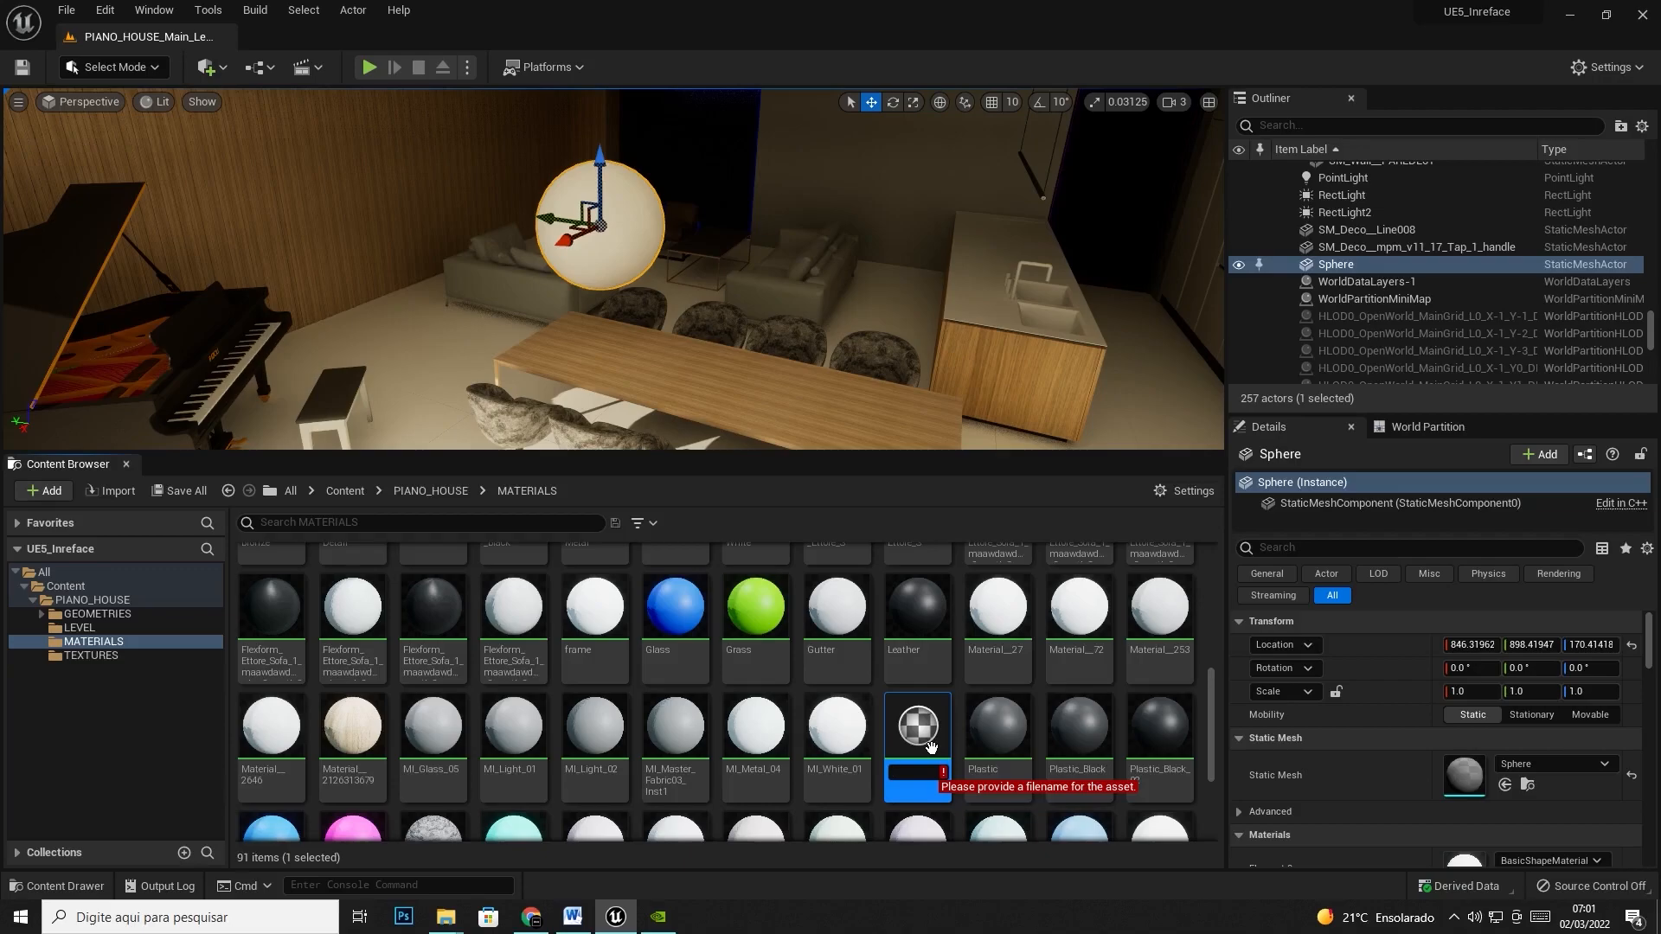
pyautogui.write('Reflec')
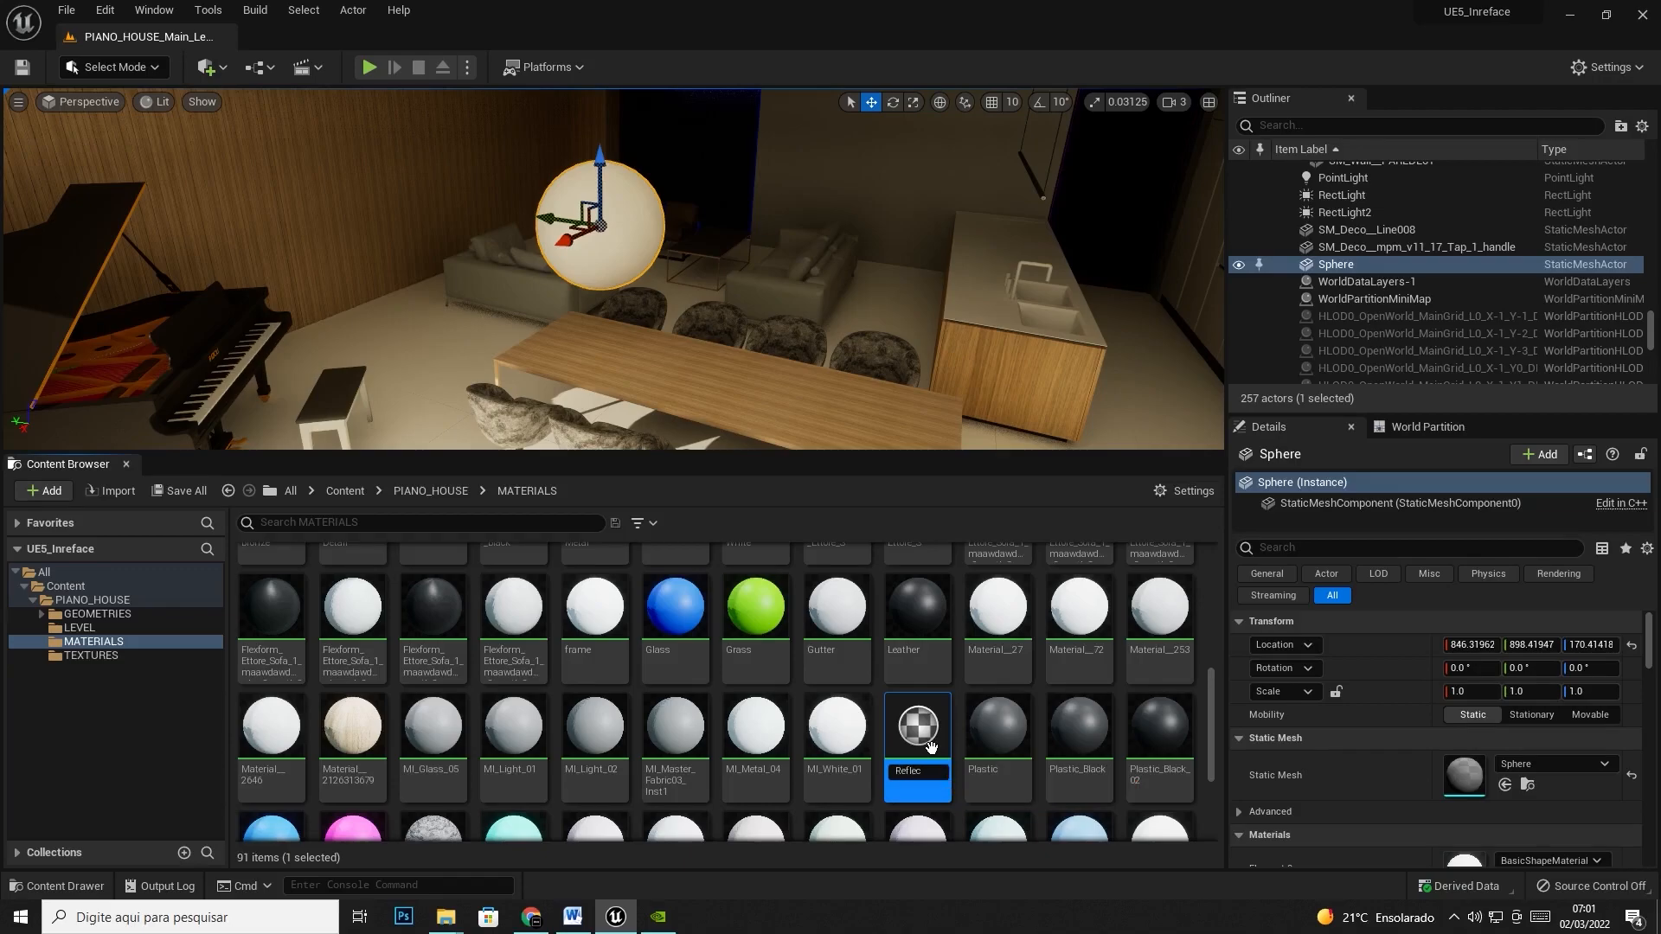
pyautogui.press('Return')
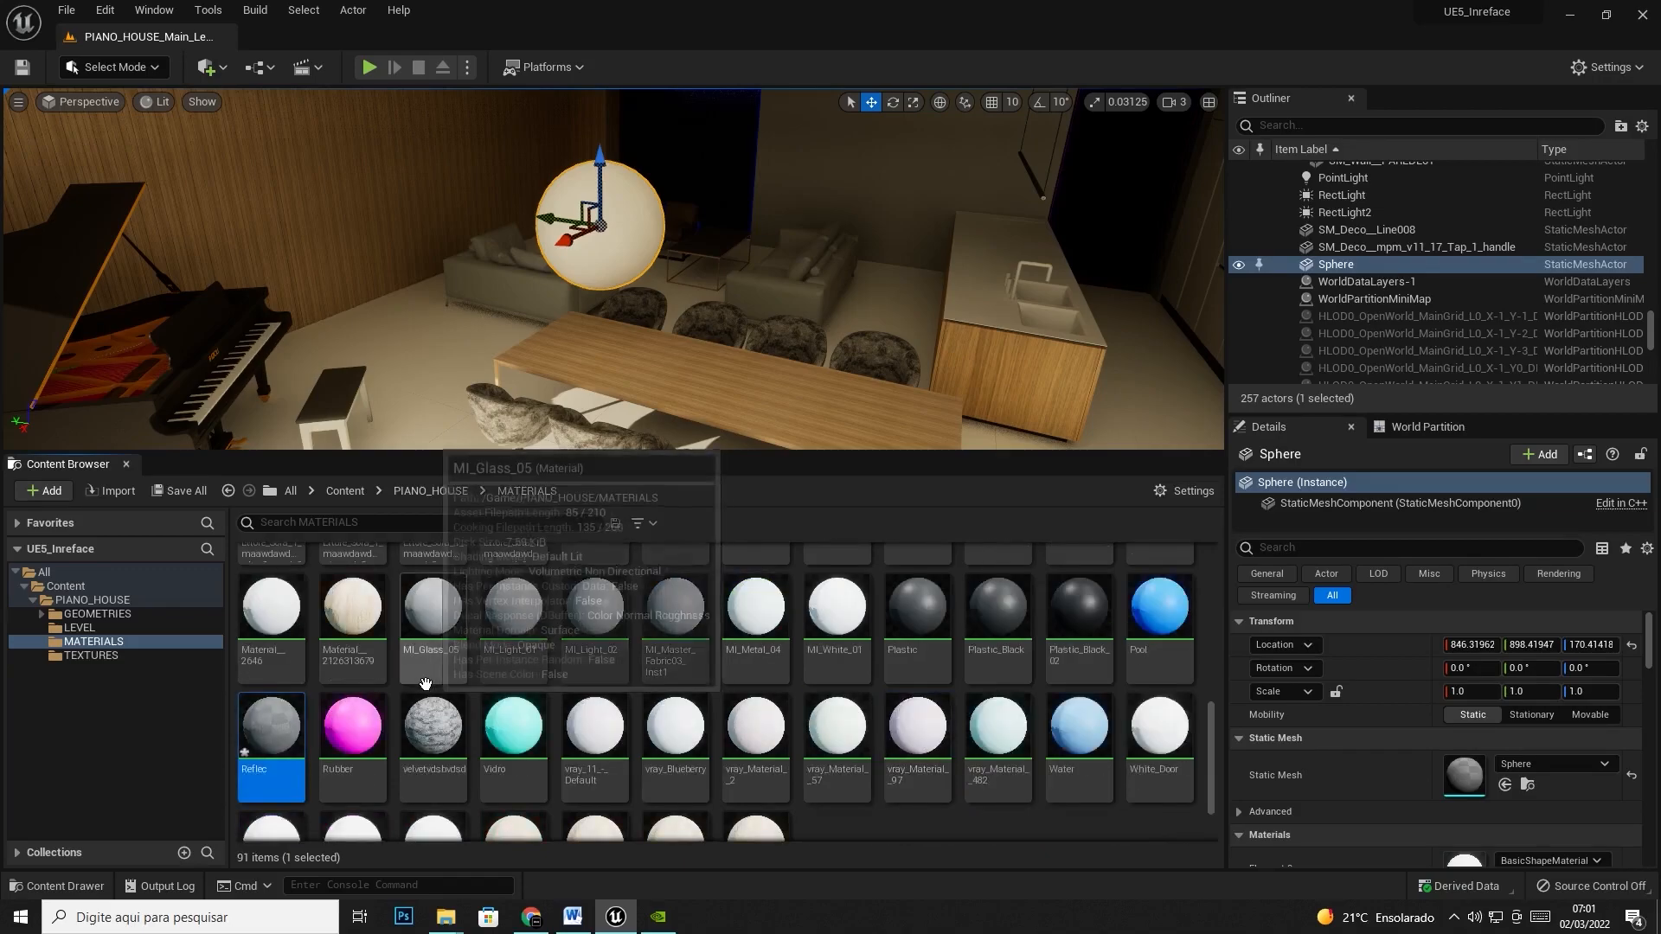
pyautogui.rightClick(292, 740)
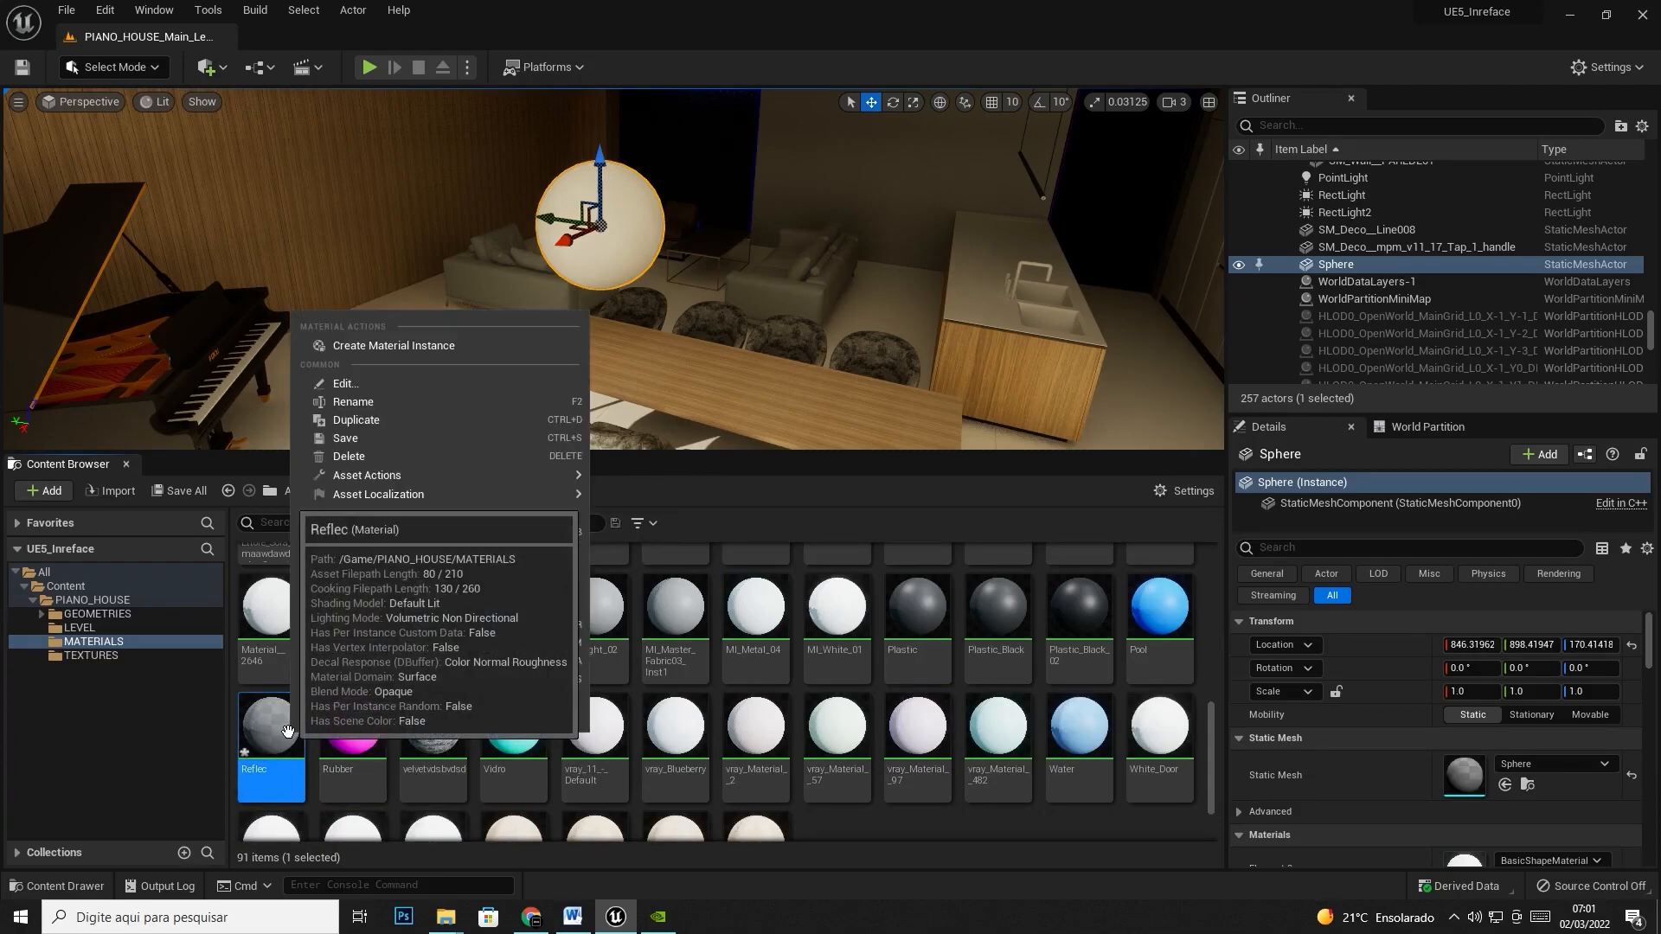
pyautogui.click(376, 403)
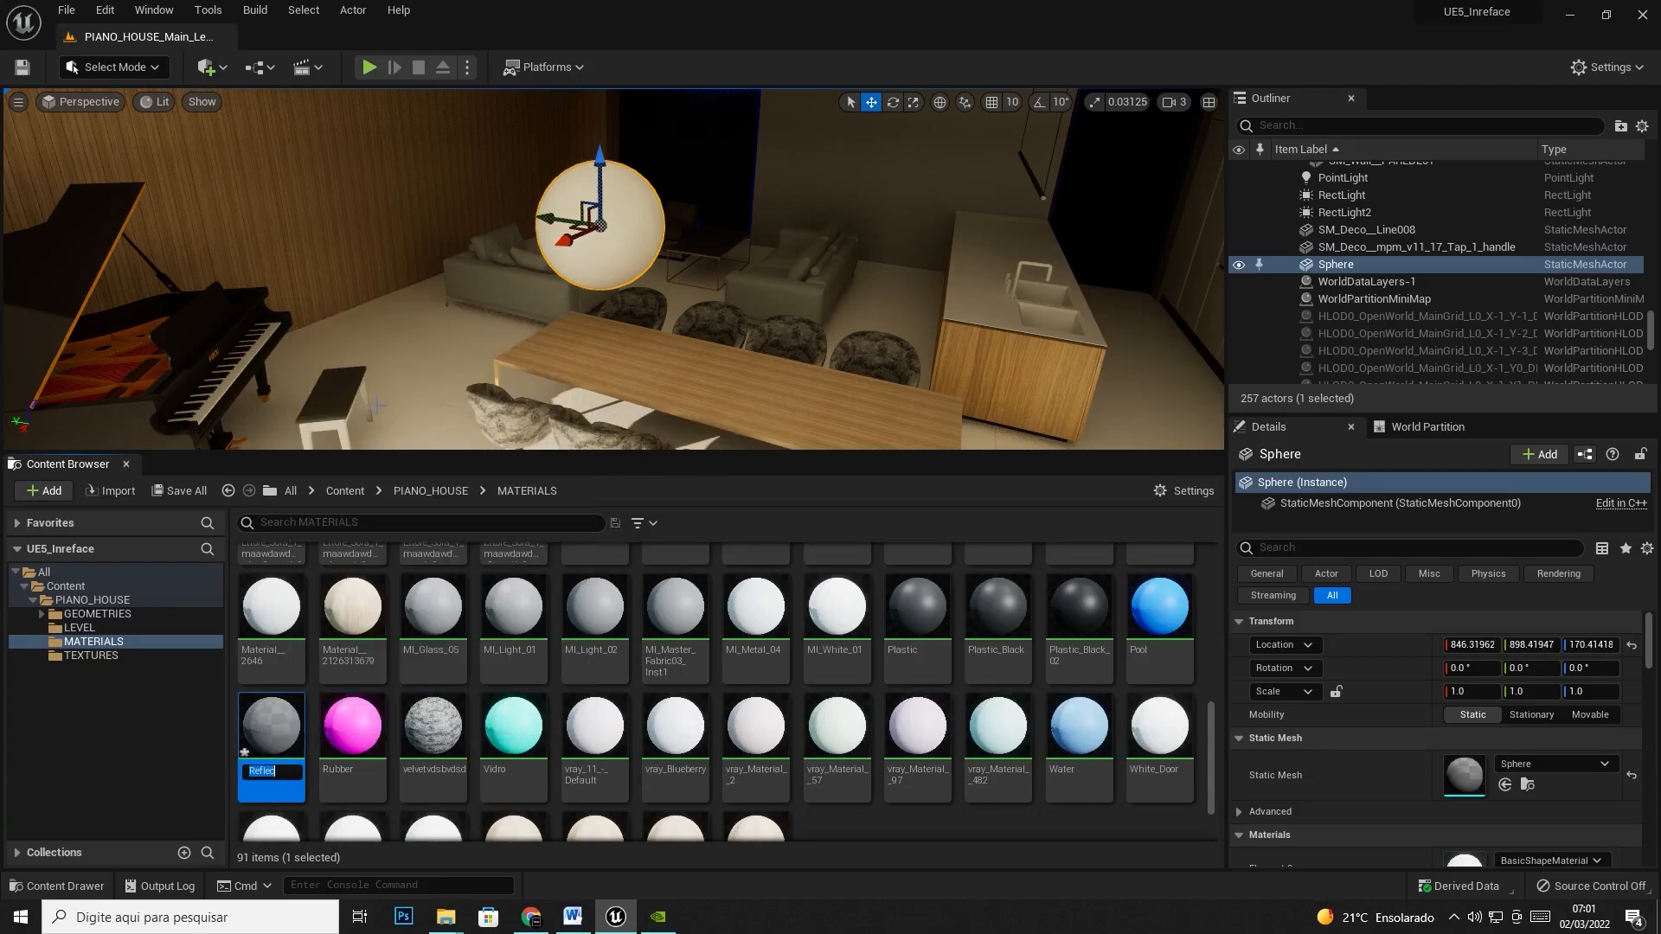
pyautogui.press('BackSpace')
pyautogui.press('Escape')
pyautogui.press('Delete')
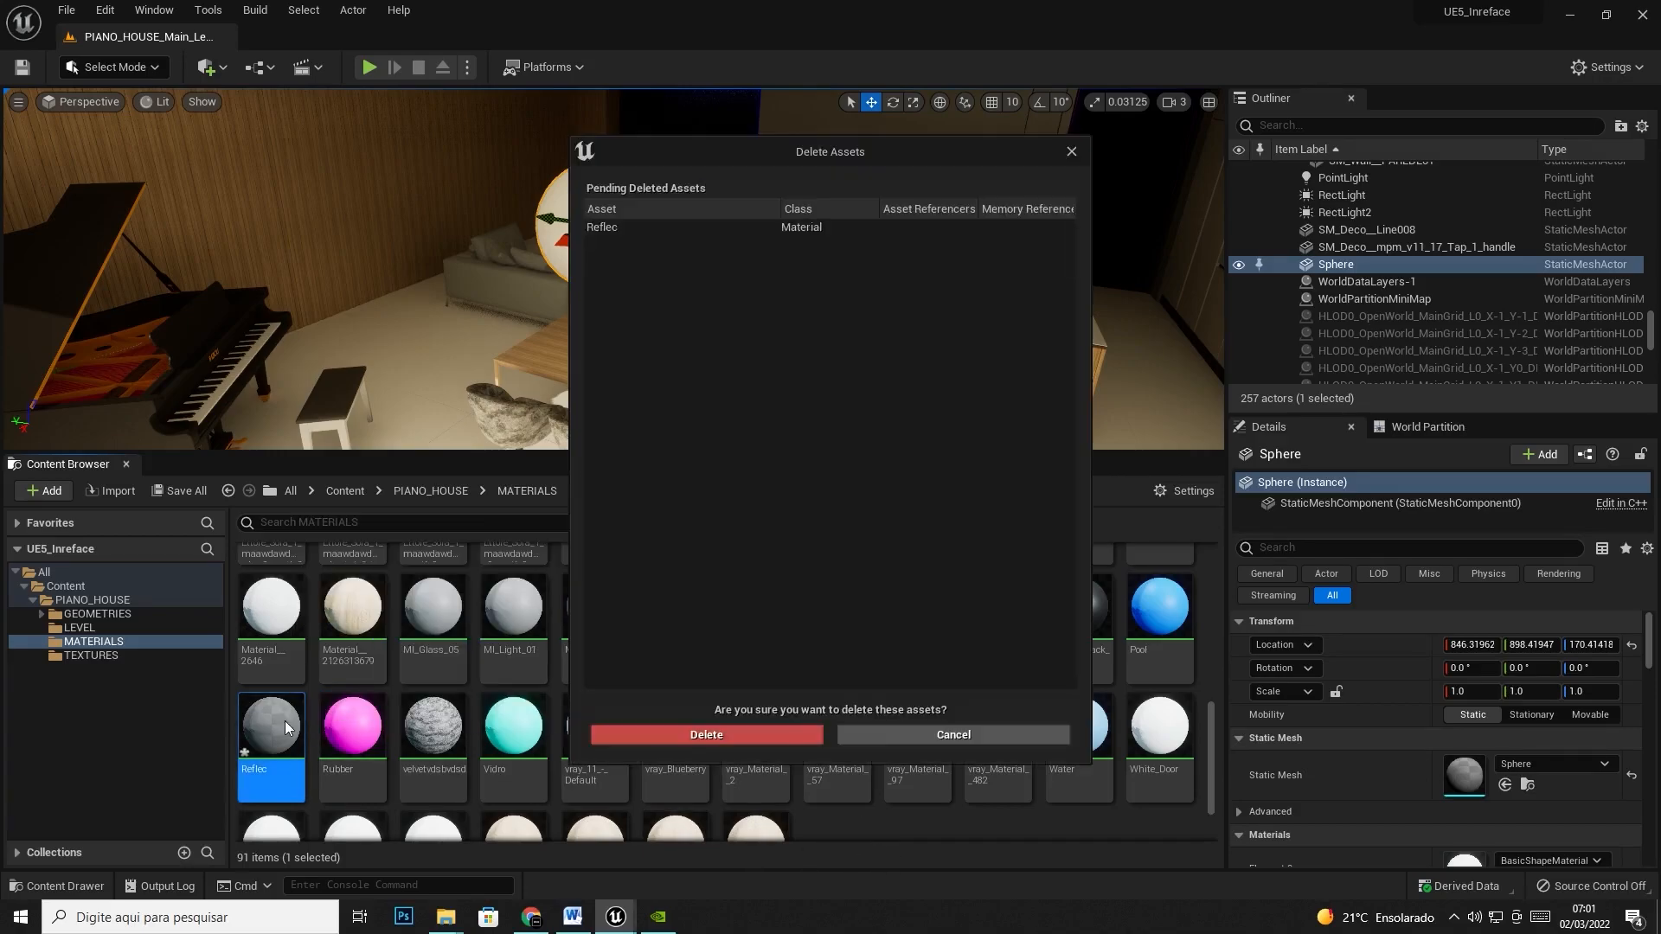
pyautogui.click(780, 731)
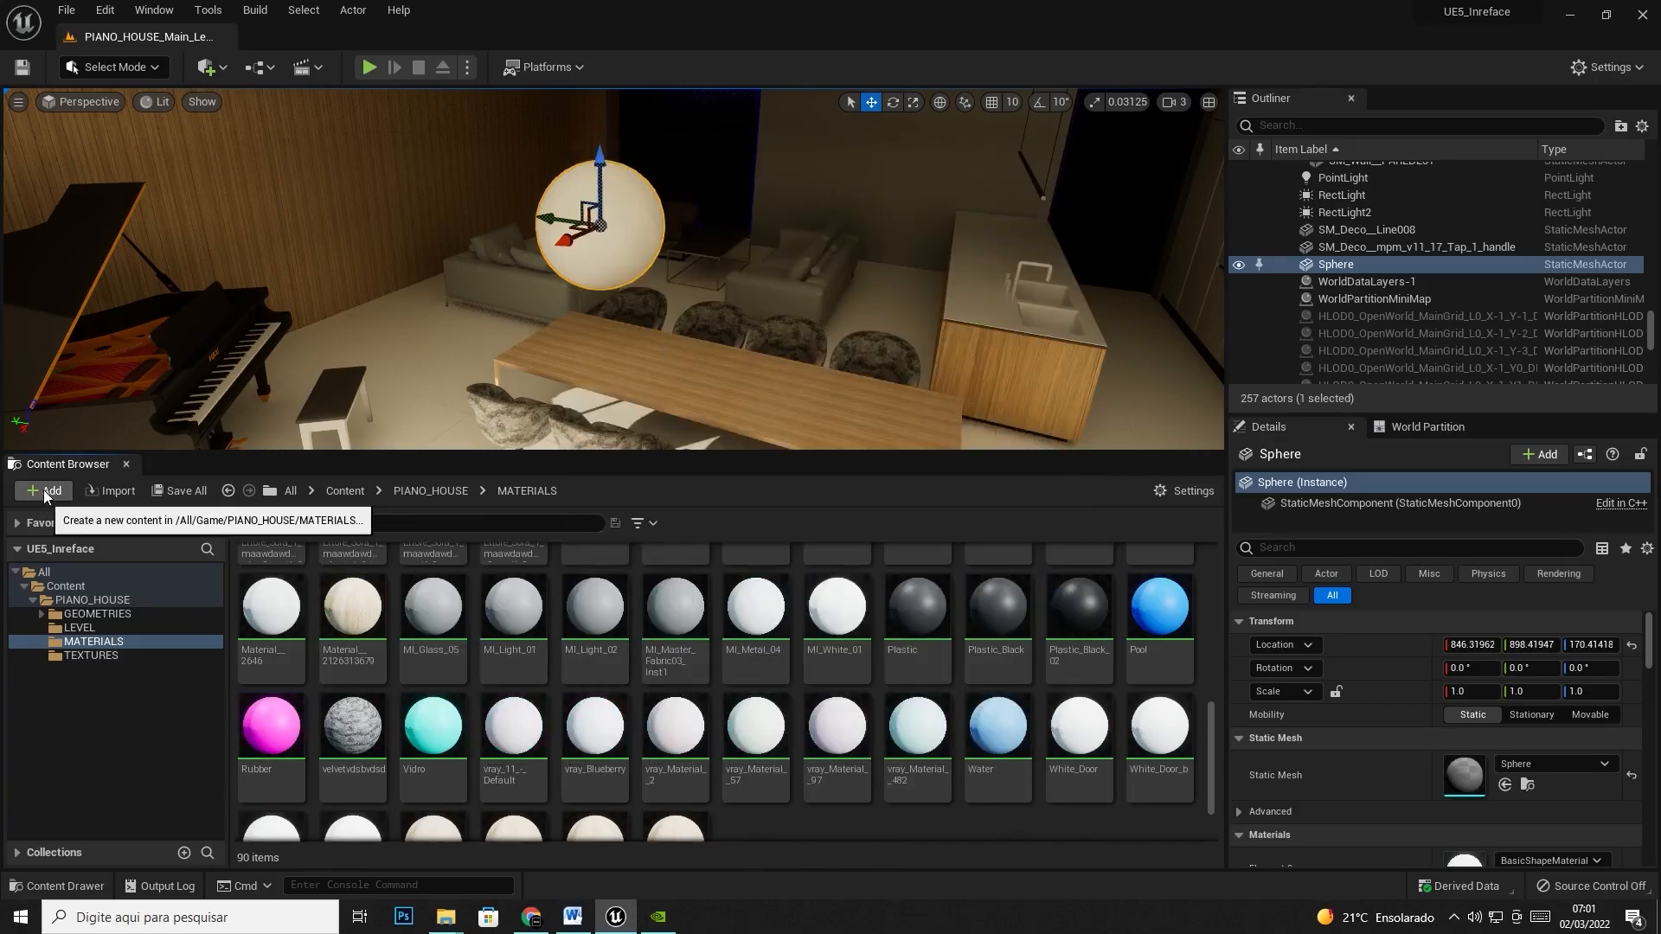
# - Create a new material in the MATERIALS folder, keep its default name NewMaterial, and open it for editing
pyautogui.click(43, 490)
pyautogui.click(185, 496)
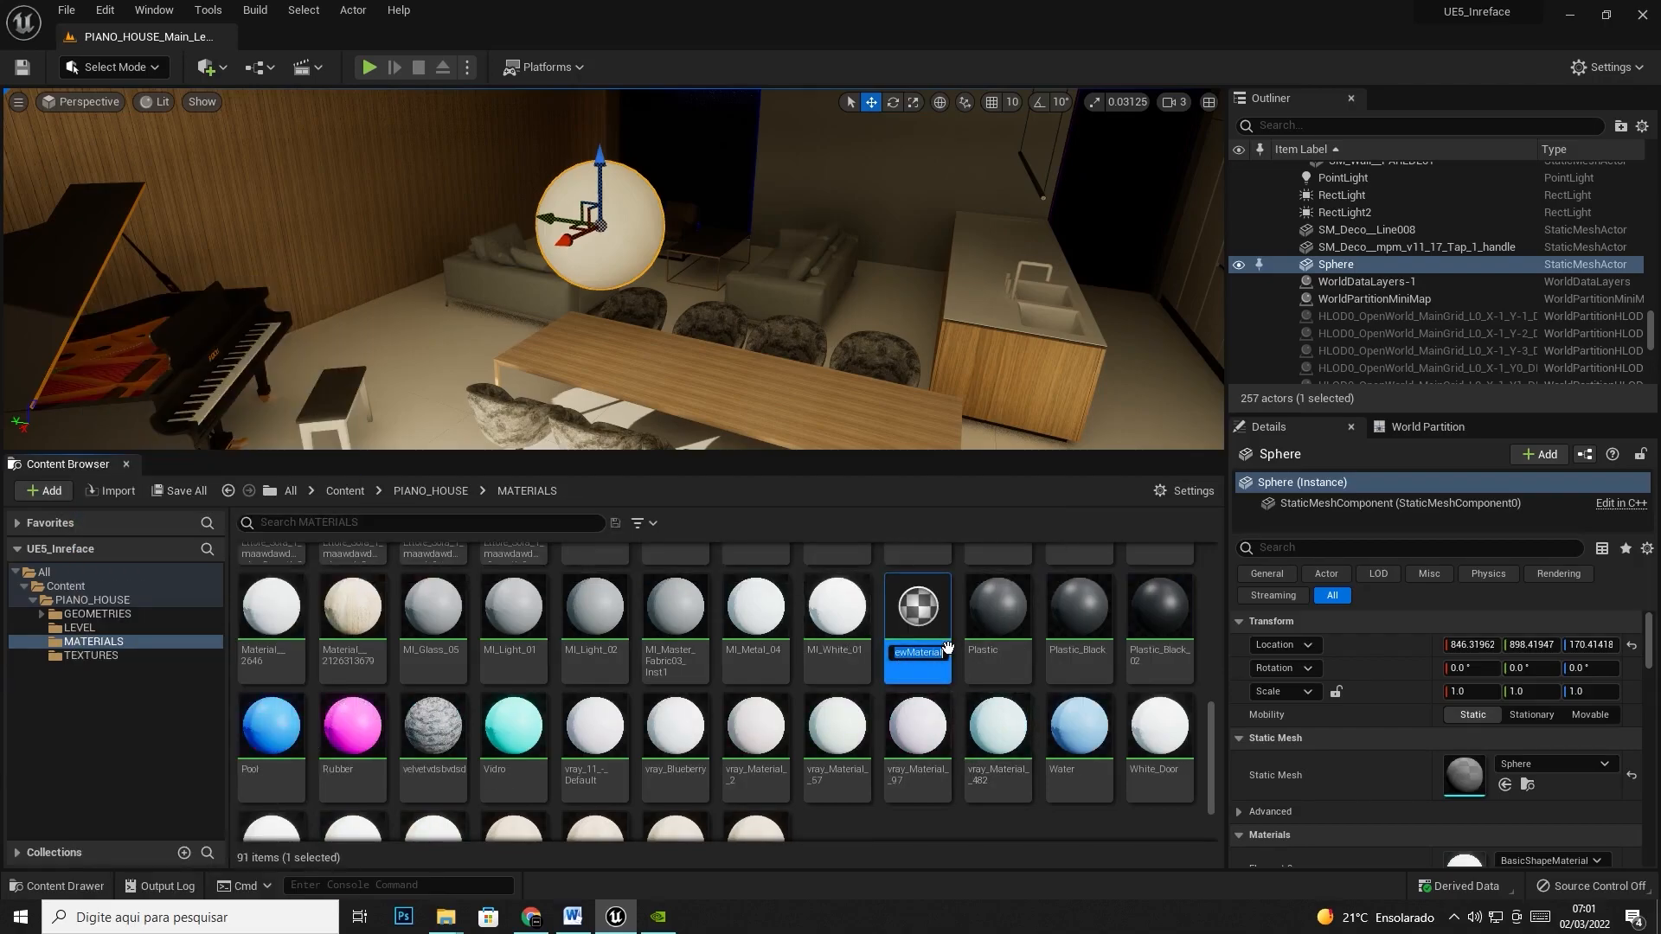
pyautogui.press('Return')
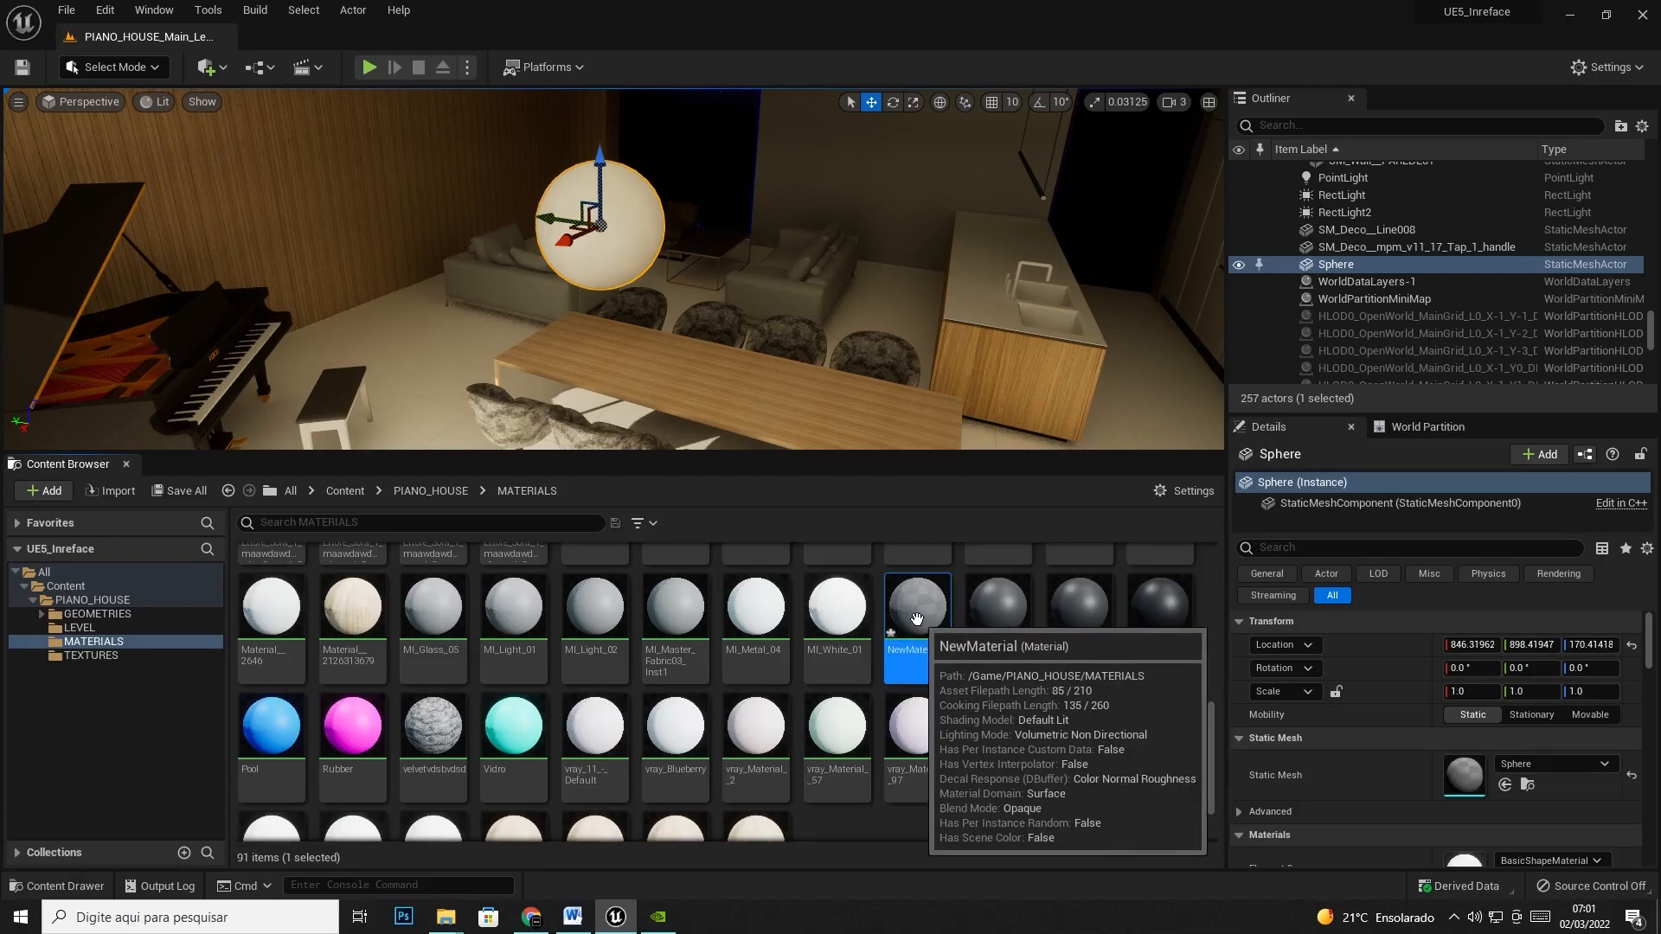
pyautogui.doubleClick(917, 620)
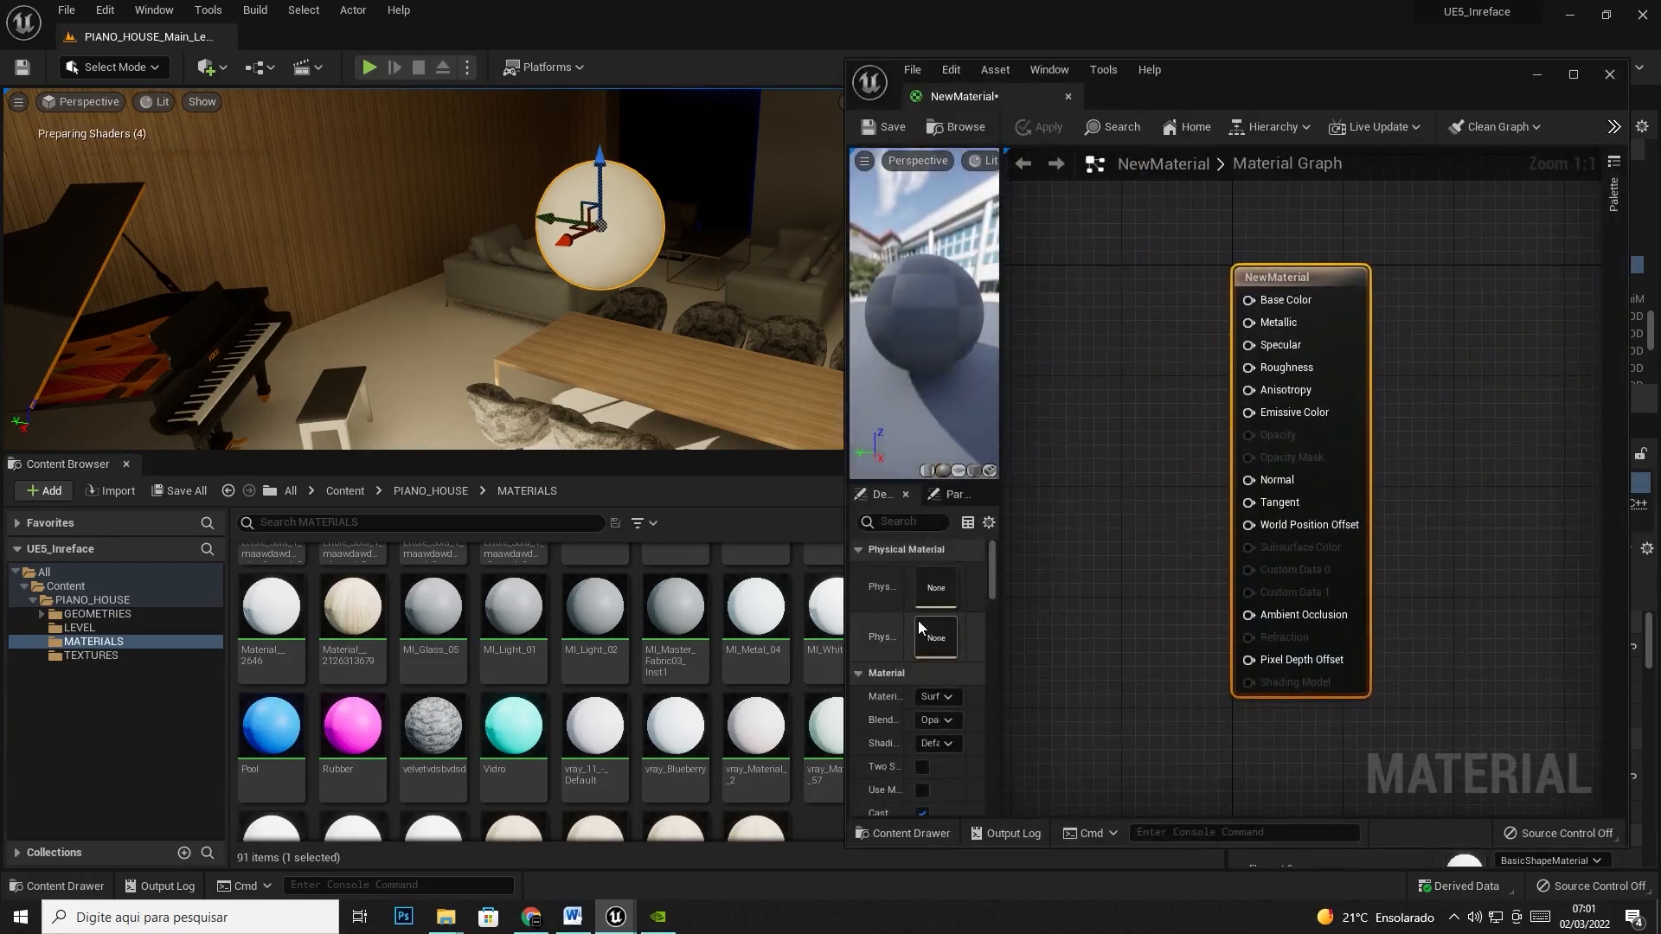
# - Widen the material editor window on both sides and reposition it to give the node graph more room
pyautogui.moveTo(1321, 107); pyautogui.dragTo(952, 121)
pyautogui.moveTo(1230, 165); pyautogui.dragTo(1502, 169)
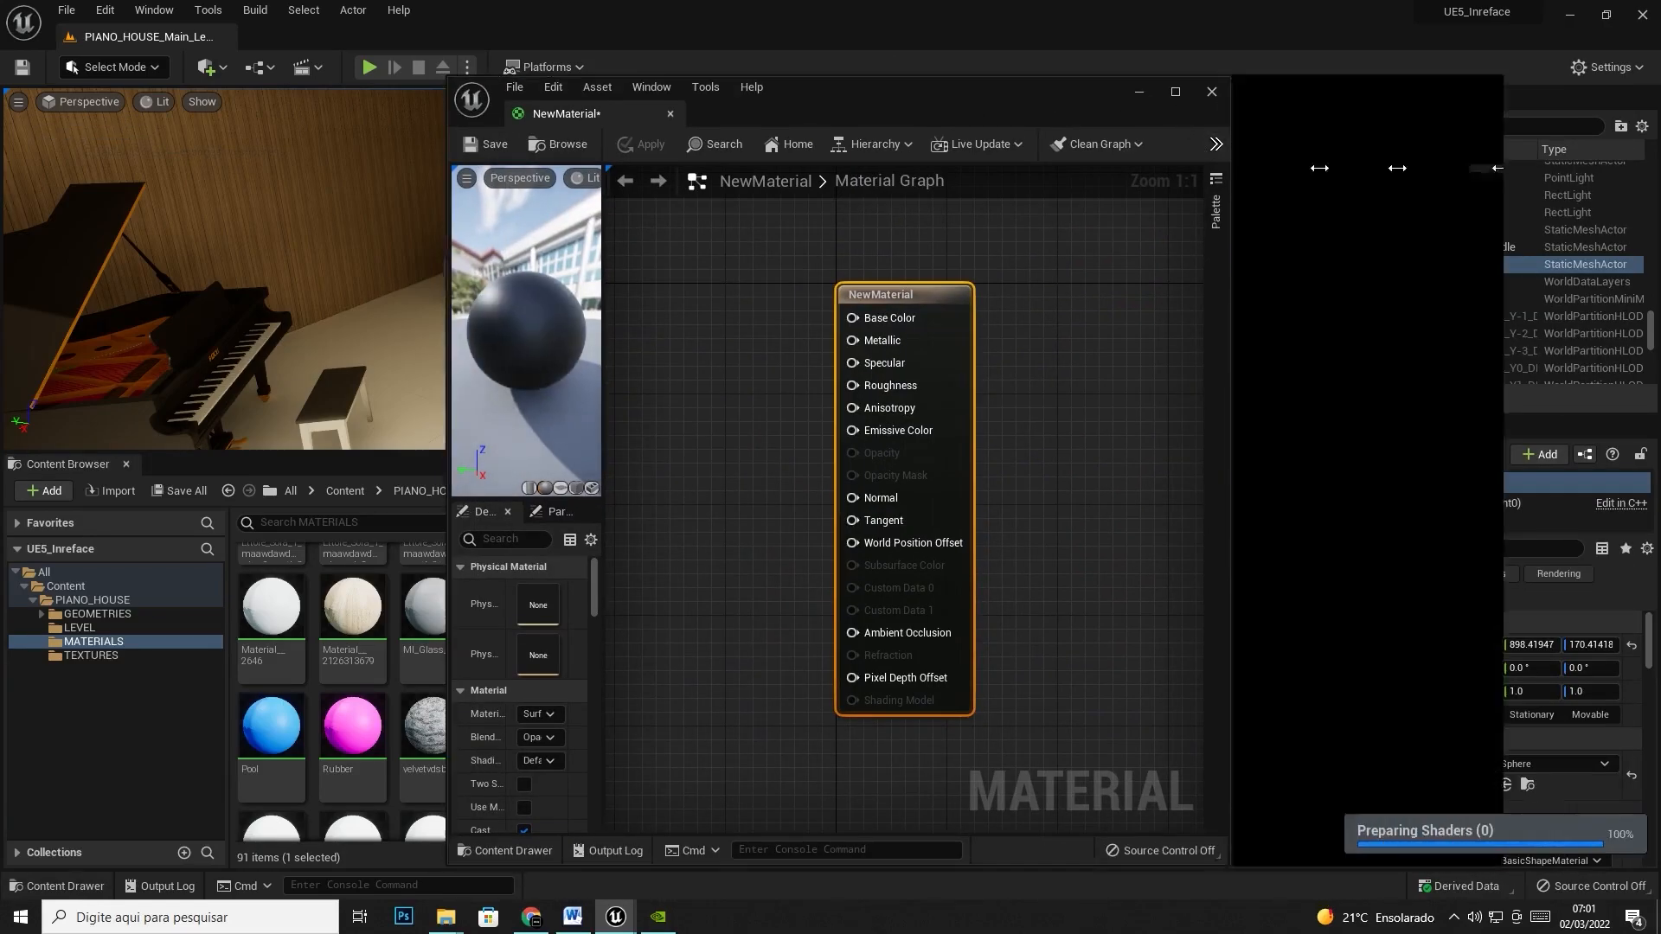
pyautogui.moveTo(448, 362); pyautogui.dragTo(232, 362)
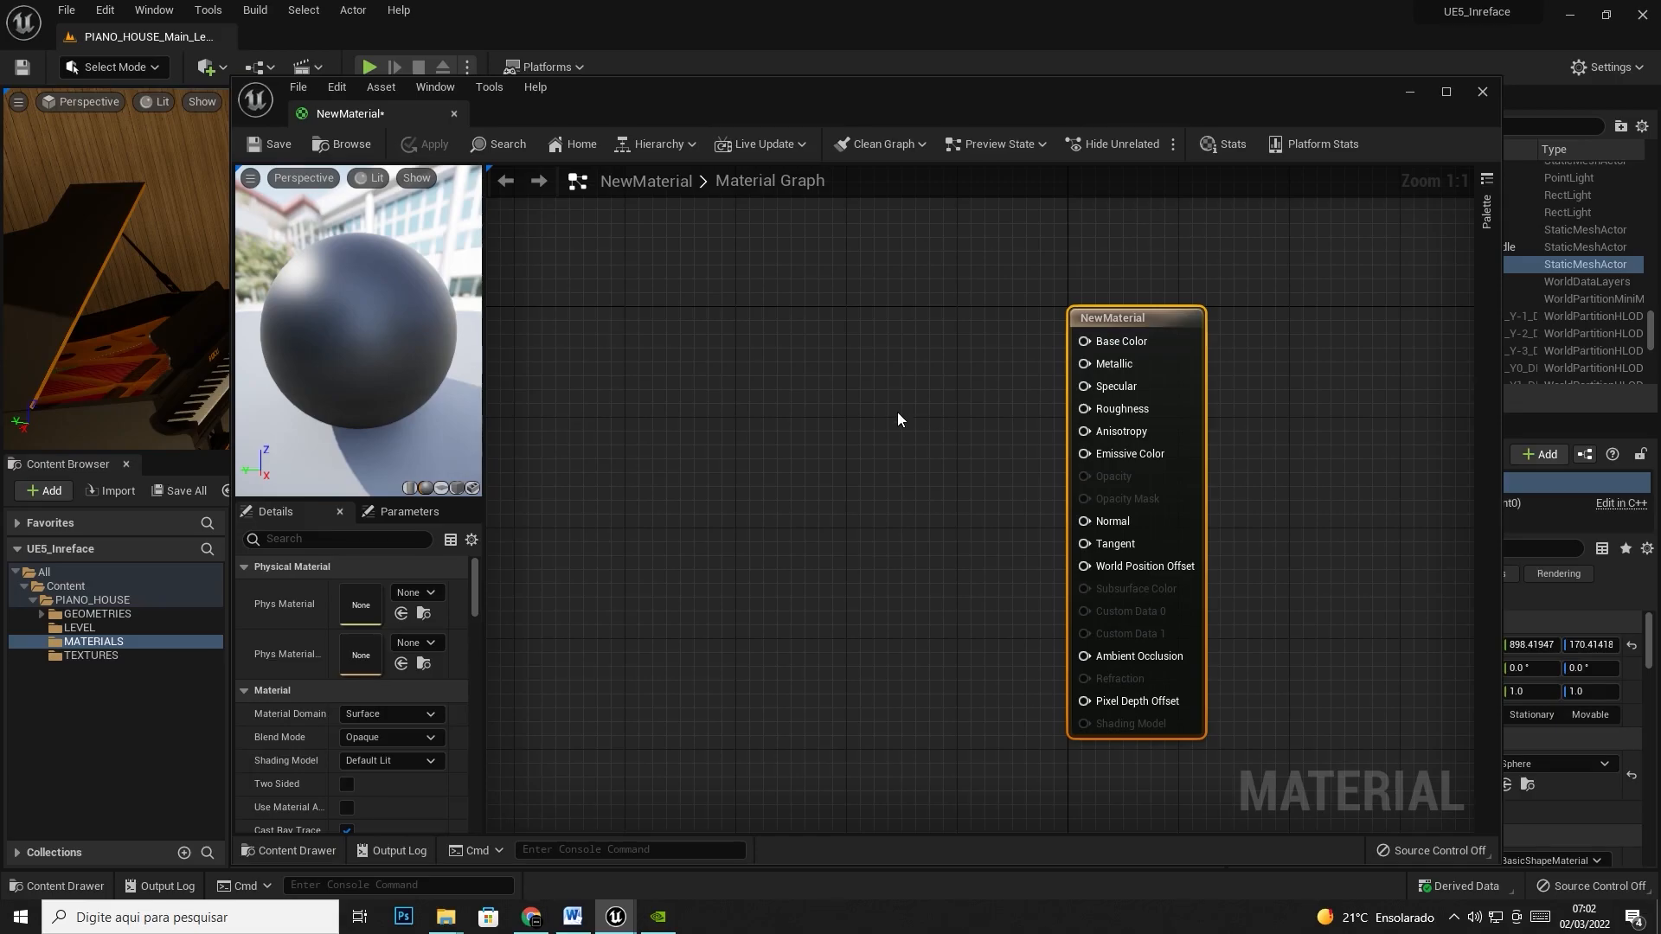
pyautogui.moveTo(879, 112); pyautogui.dragTo(838, 91)
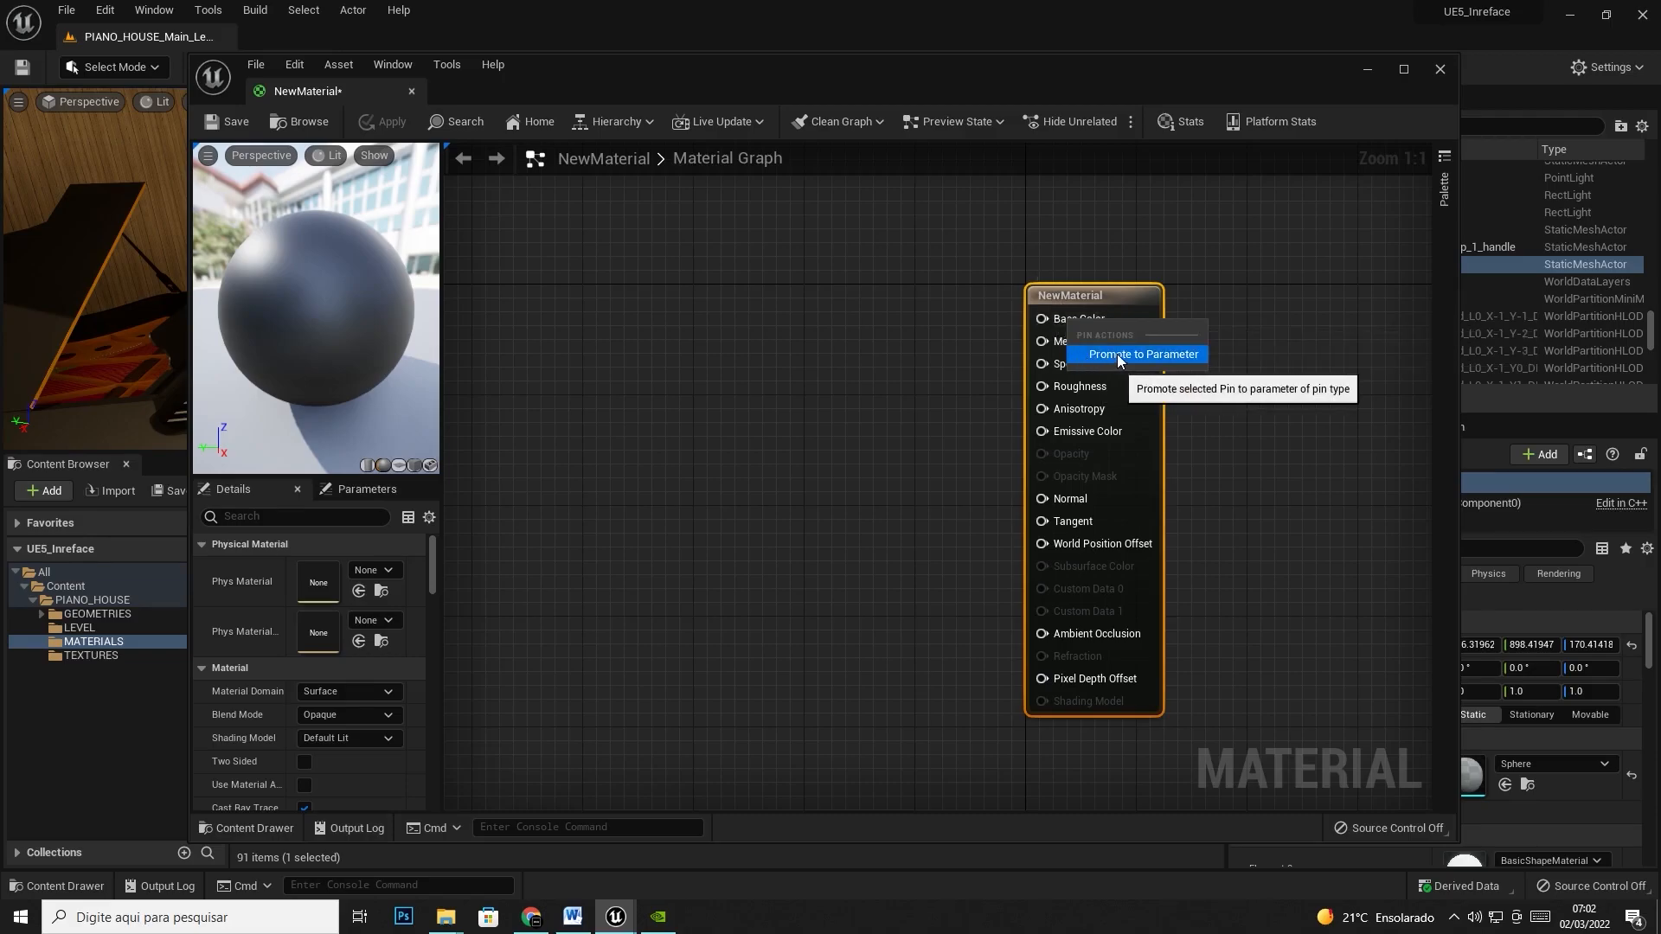
# - Promote the material's Base Color and Metallic inputs to parameters, spacing out the result node and placing Metallic below Base Color
pyautogui.click(1117, 357)
pyautogui.moveTo(1135, 296); pyautogui.dragTo(1314, 312)
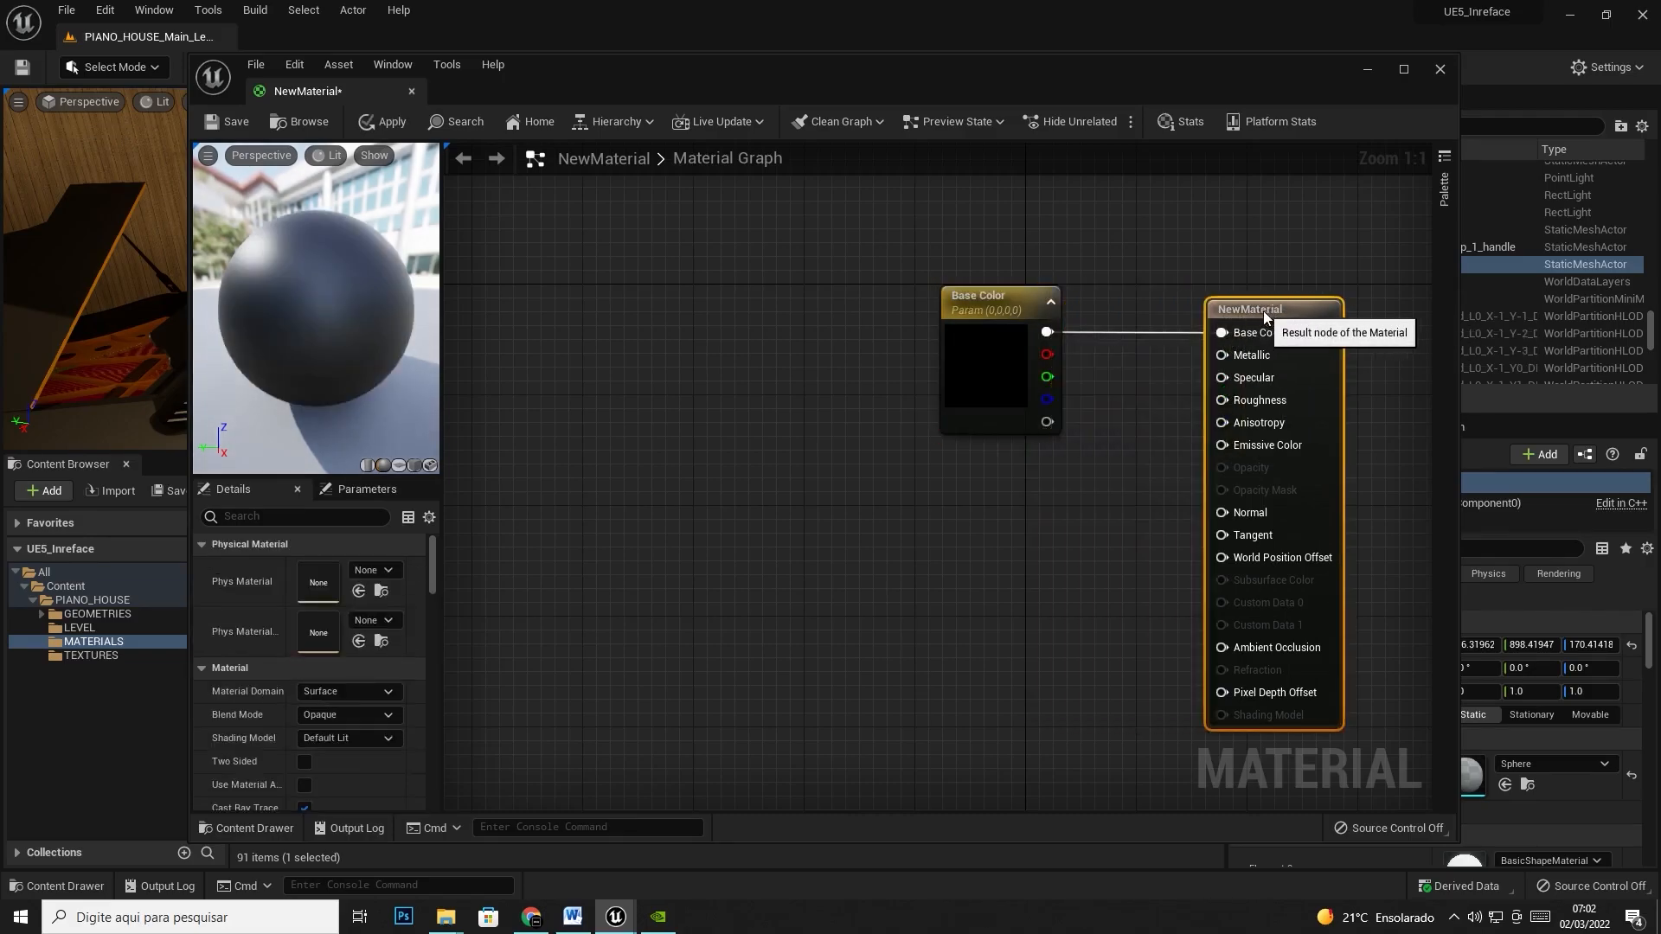
pyautogui.rightClick(1253, 355)
pyautogui.click(1291, 389)
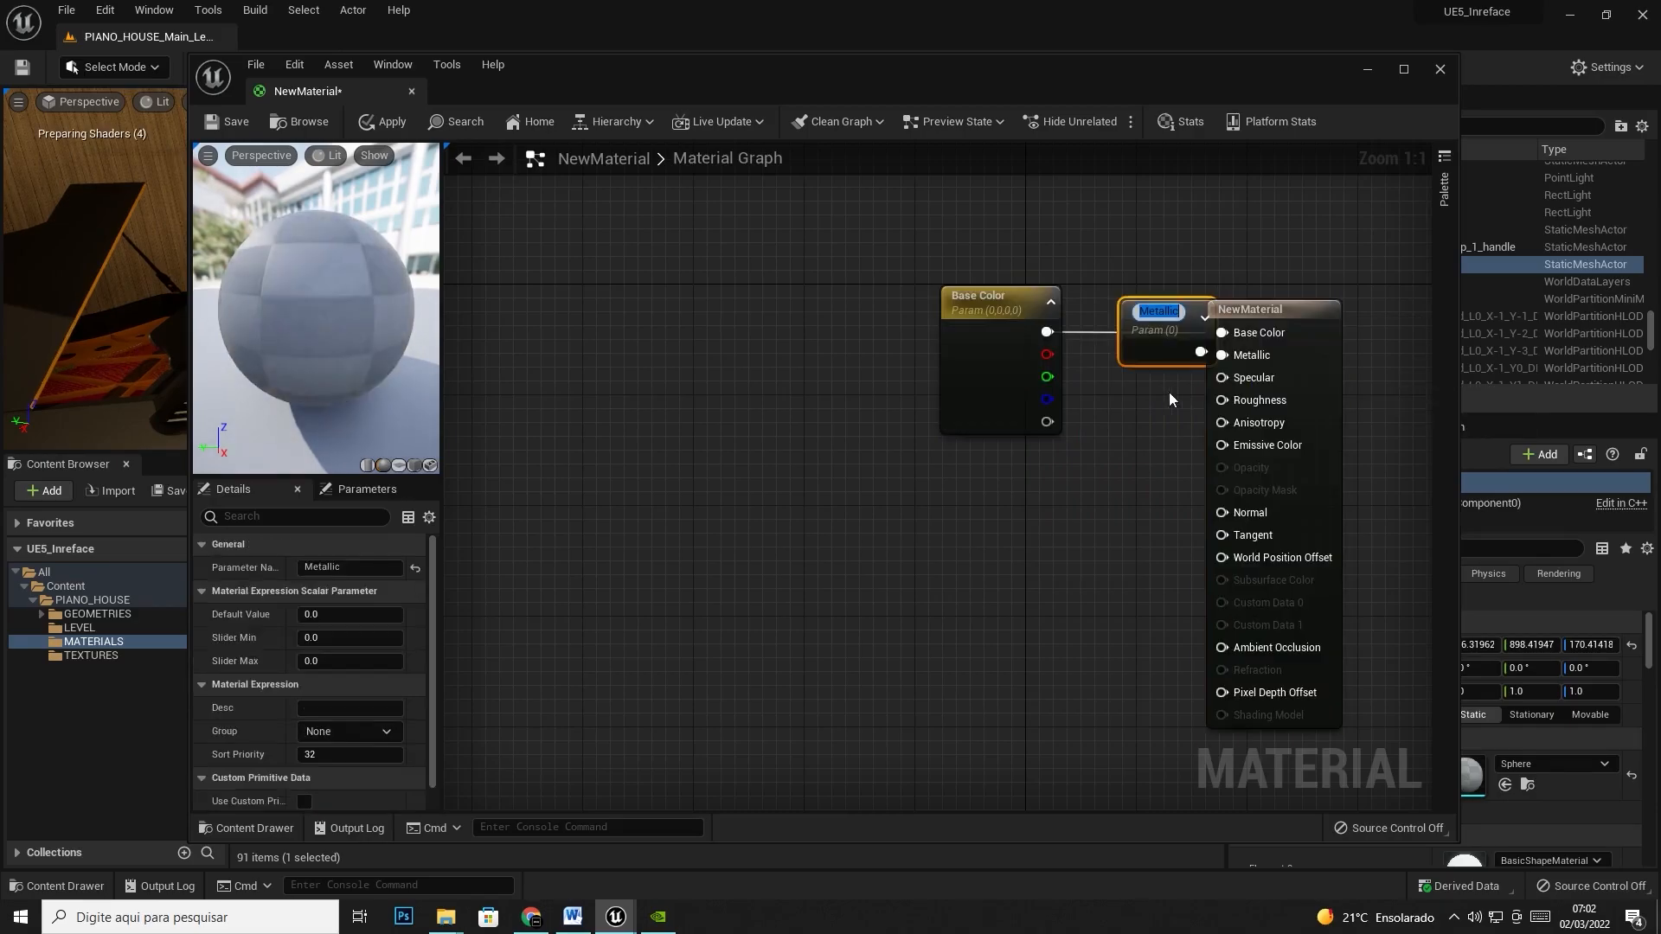
pyautogui.moveTo(1144, 339); pyautogui.dragTo(981, 490)
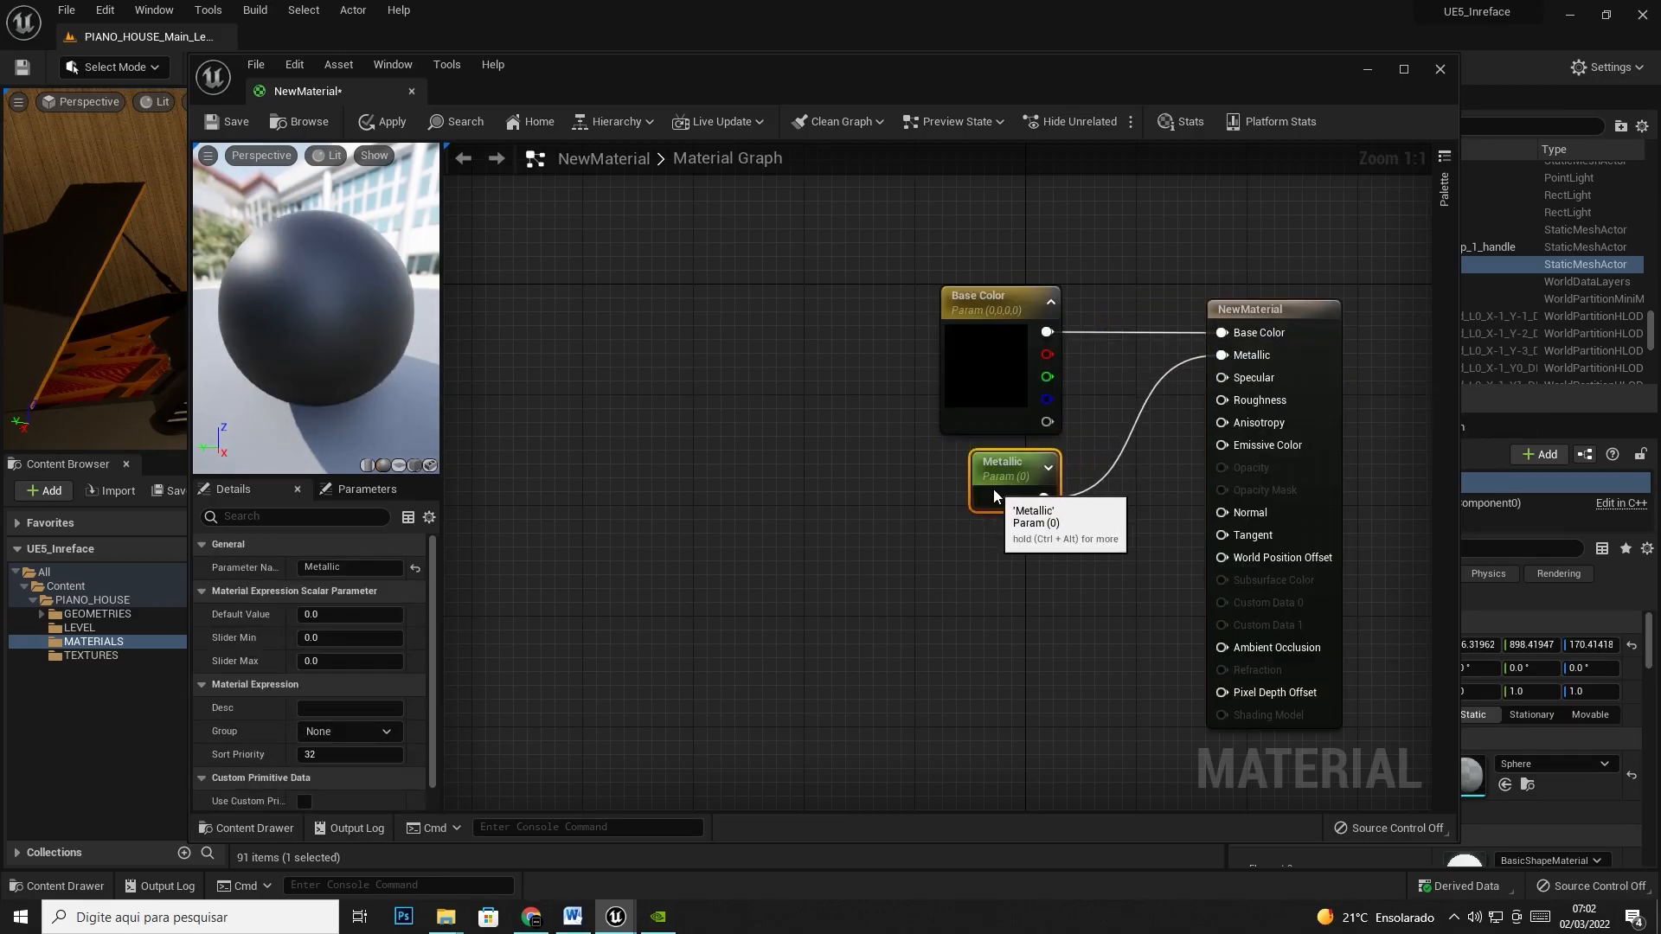
# - Promote the Specular and Roughness inputs to parameters and stack their nodes below the Metallic node
pyautogui.rightClick(1256, 378)
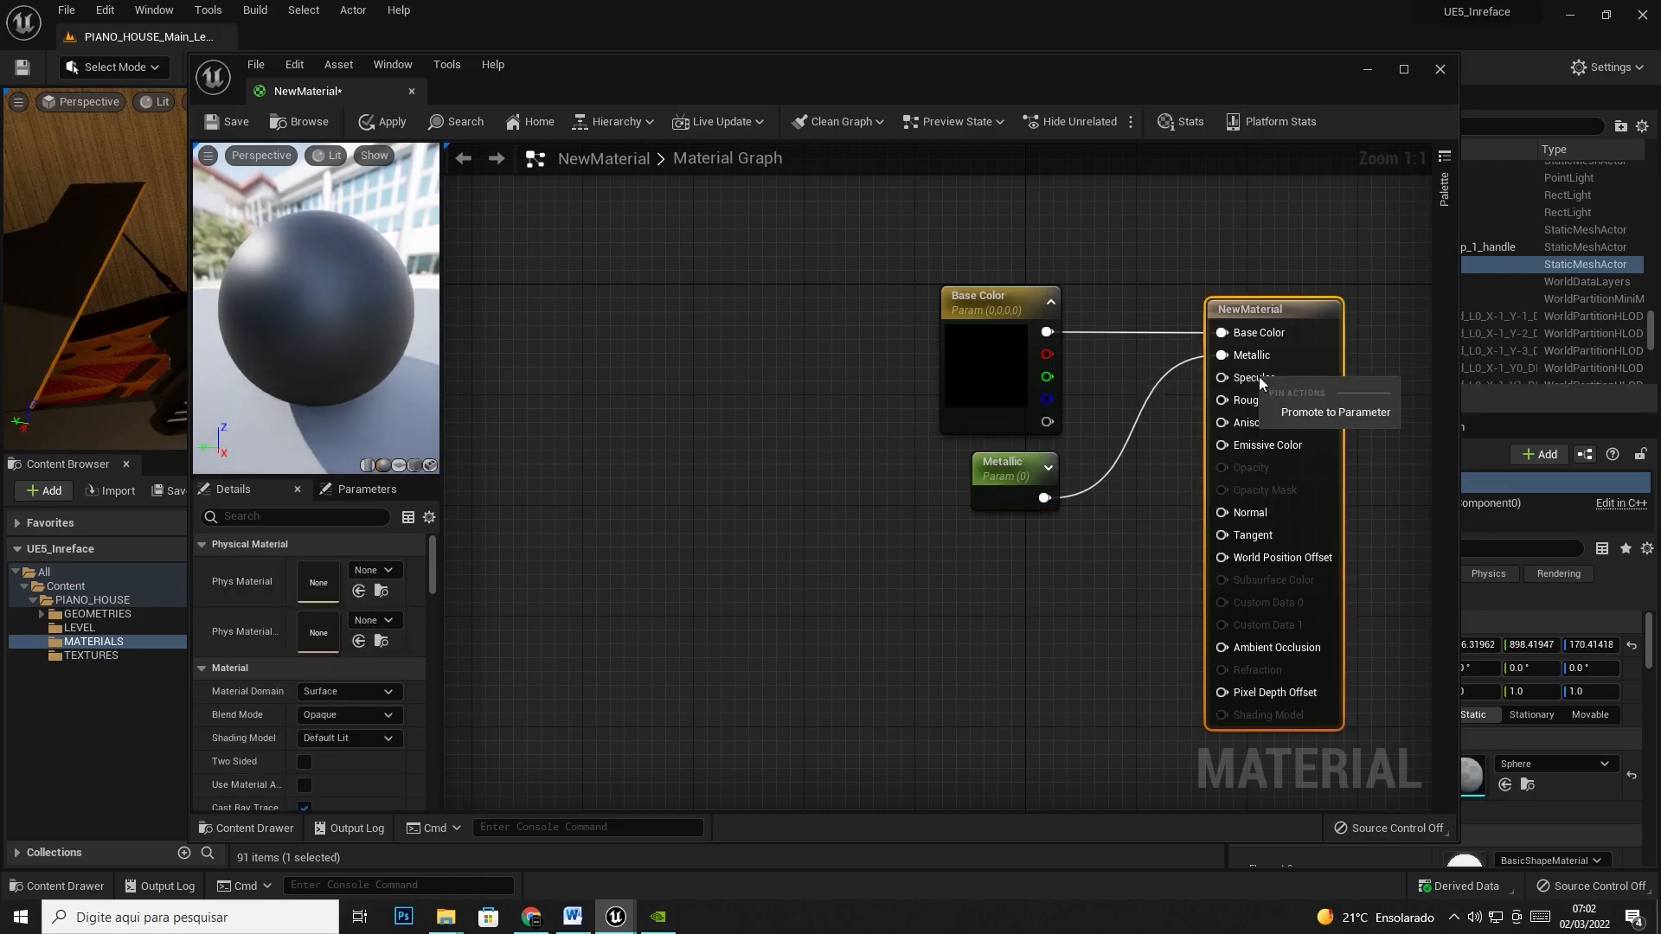
pyautogui.click(1316, 413)
pyautogui.moveTo(1144, 339); pyautogui.dragTo(1012, 569)
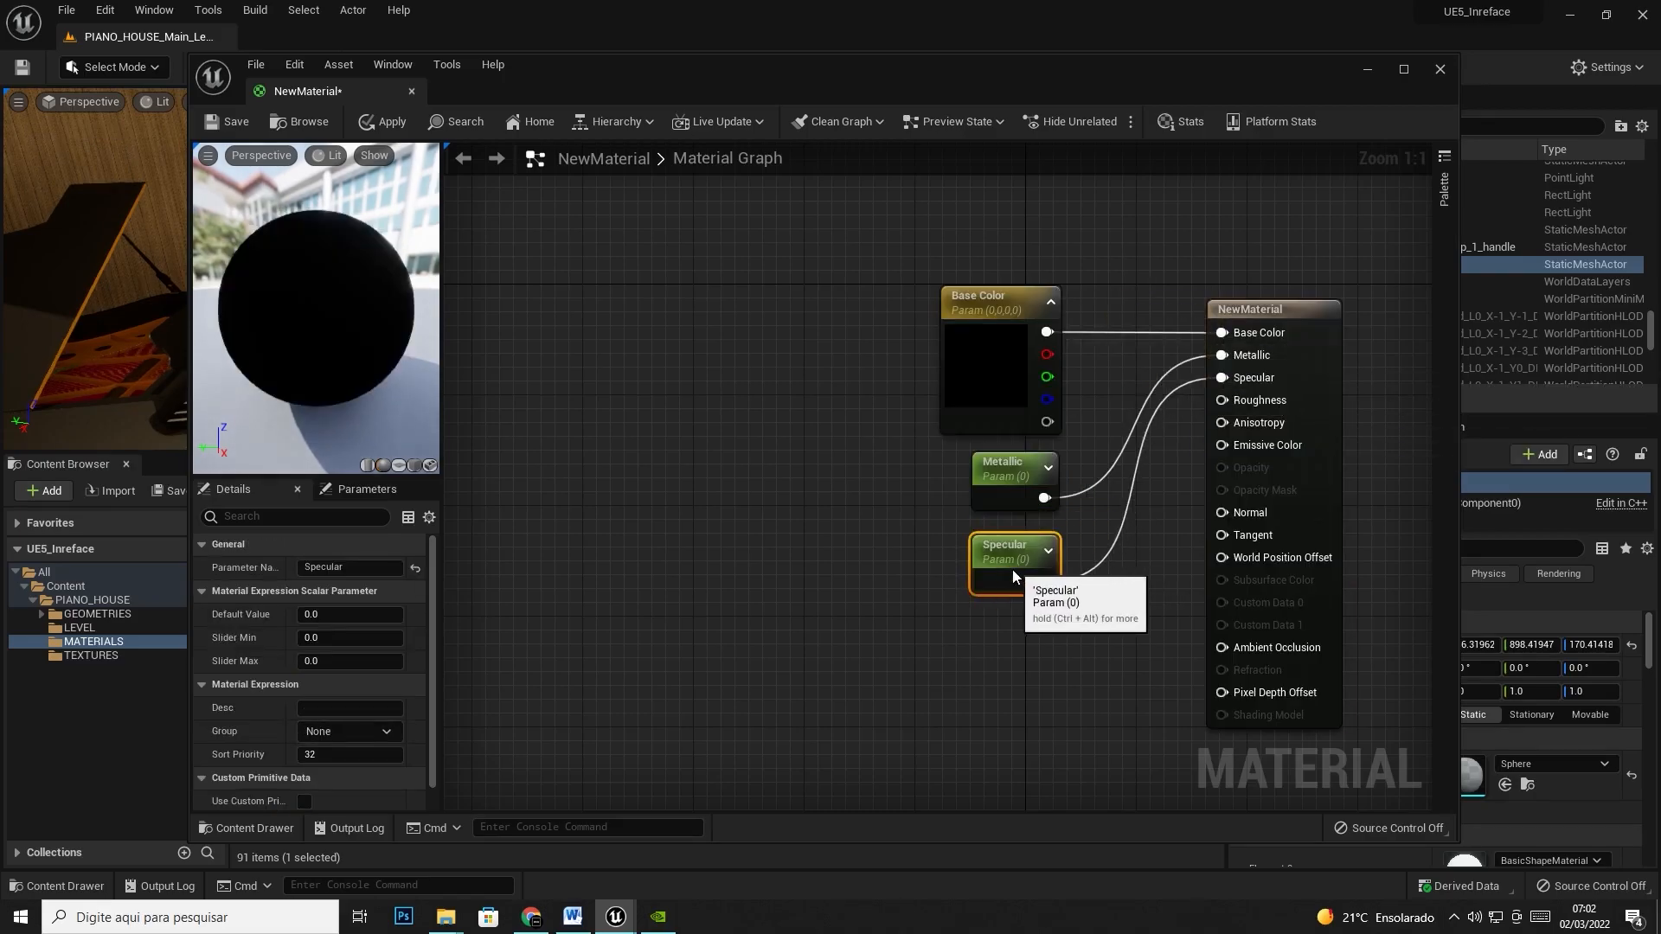
pyautogui.rightClick(1256, 402)
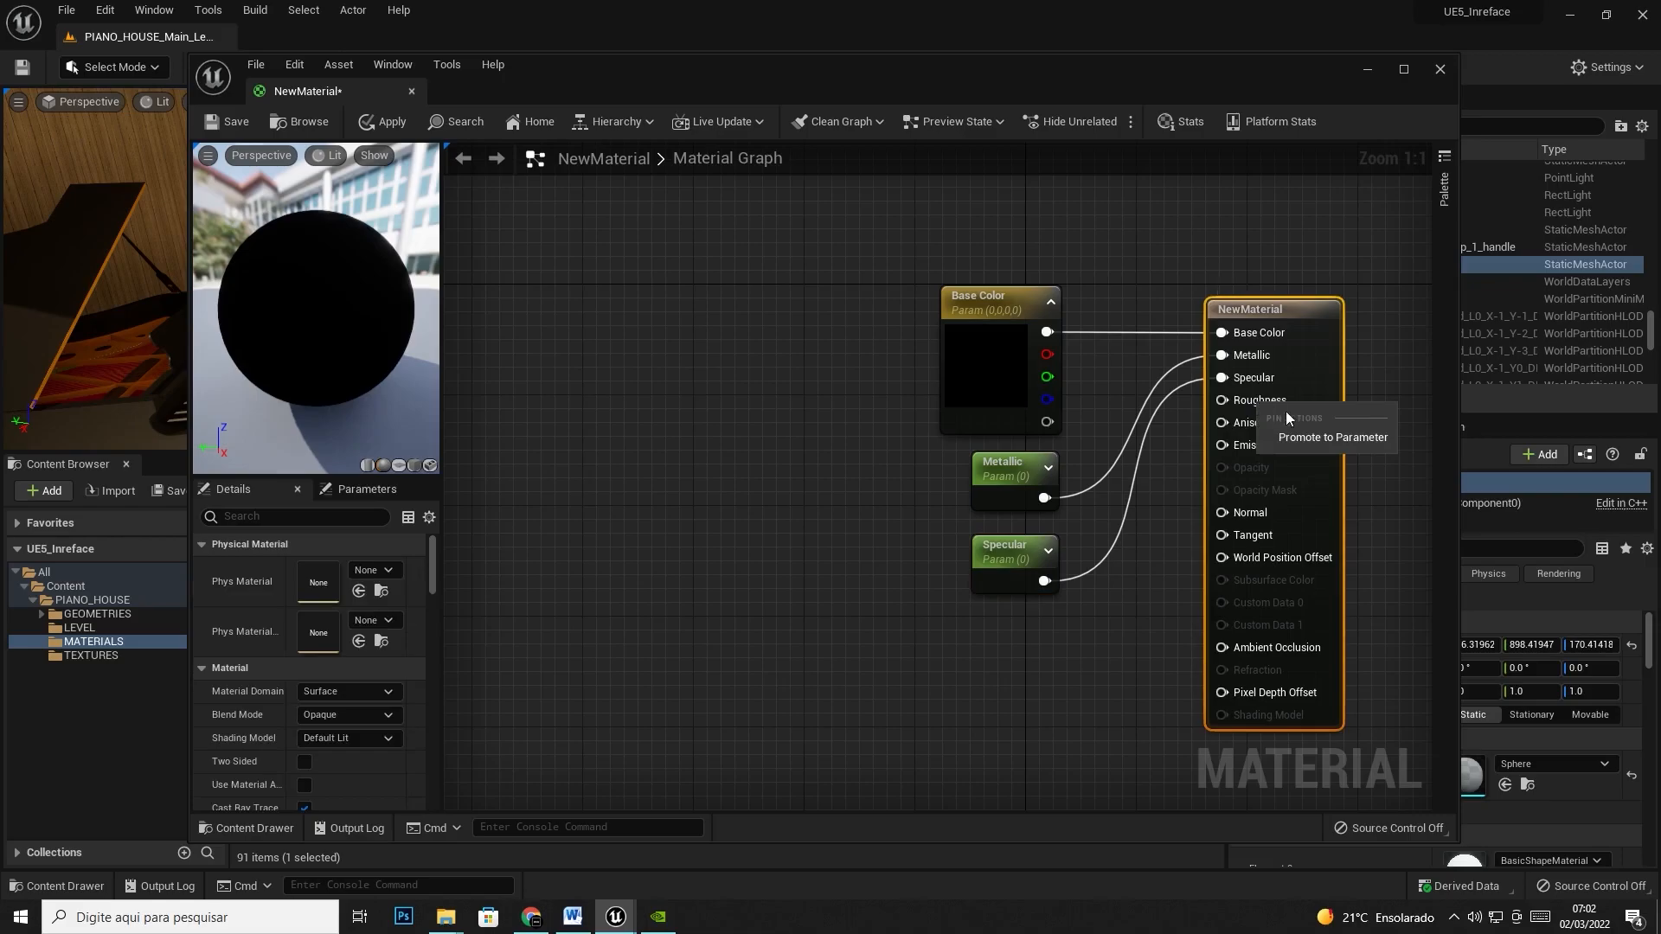
pyautogui.click(1306, 437)
pyautogui.moveTo(1122, 374); pyautogui.dragTo(972, 646)
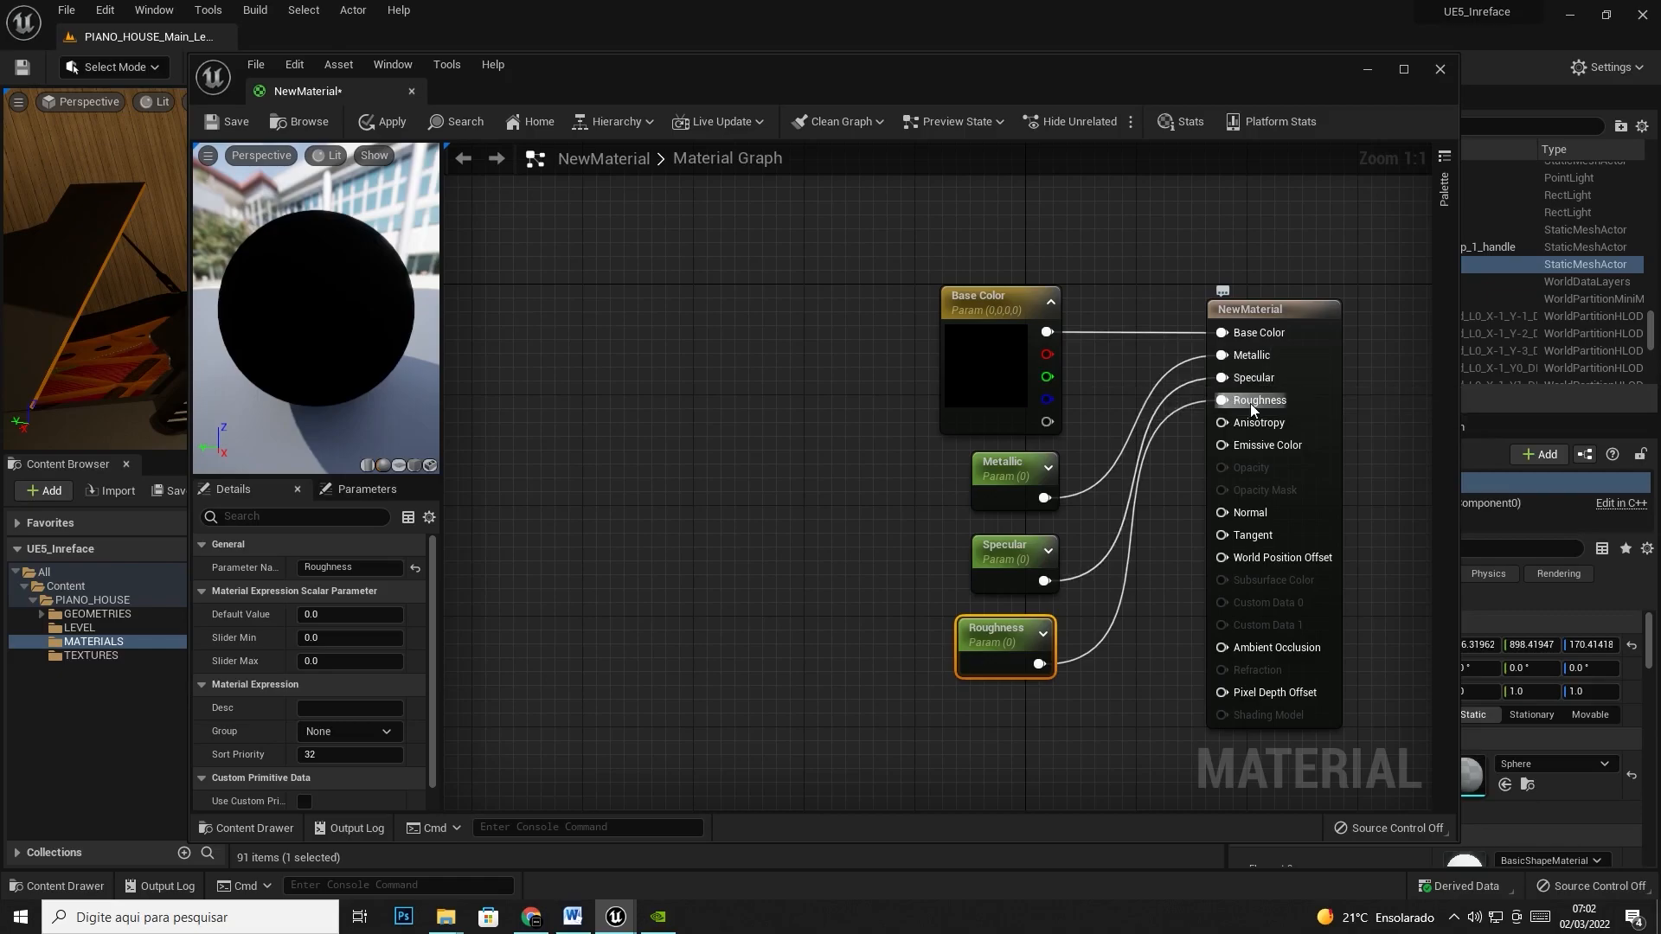
# - Apply the changes to NewMaterial and close its material editor
pyautogui.click(385, 122)
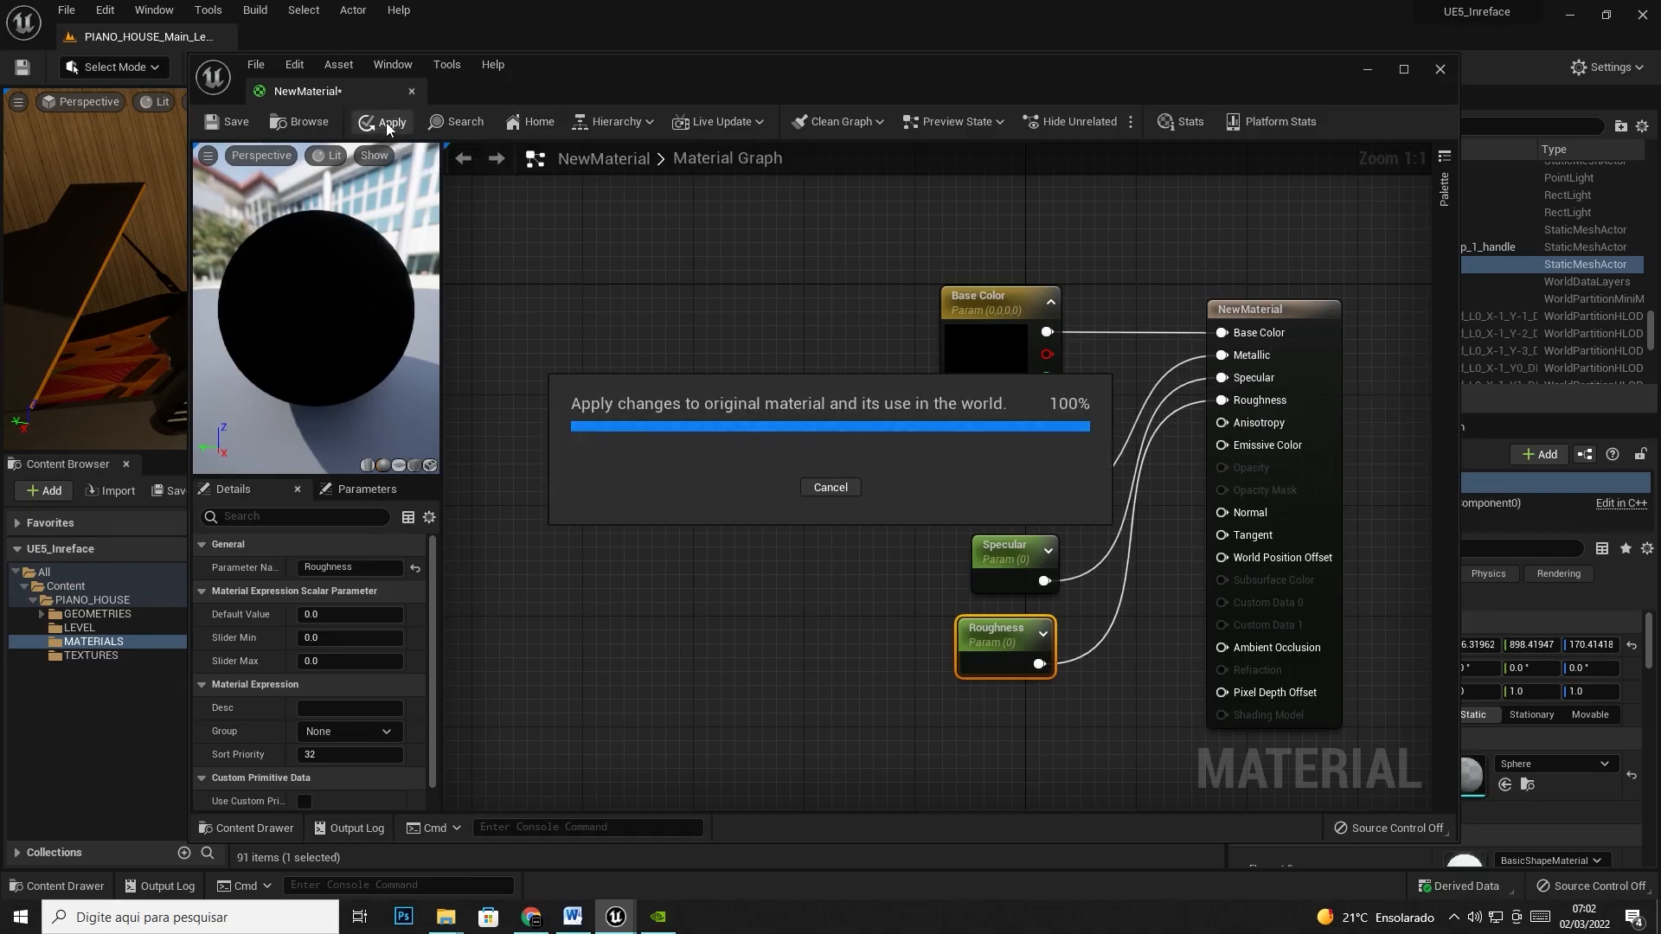
pyautogui.click(1440, 69)
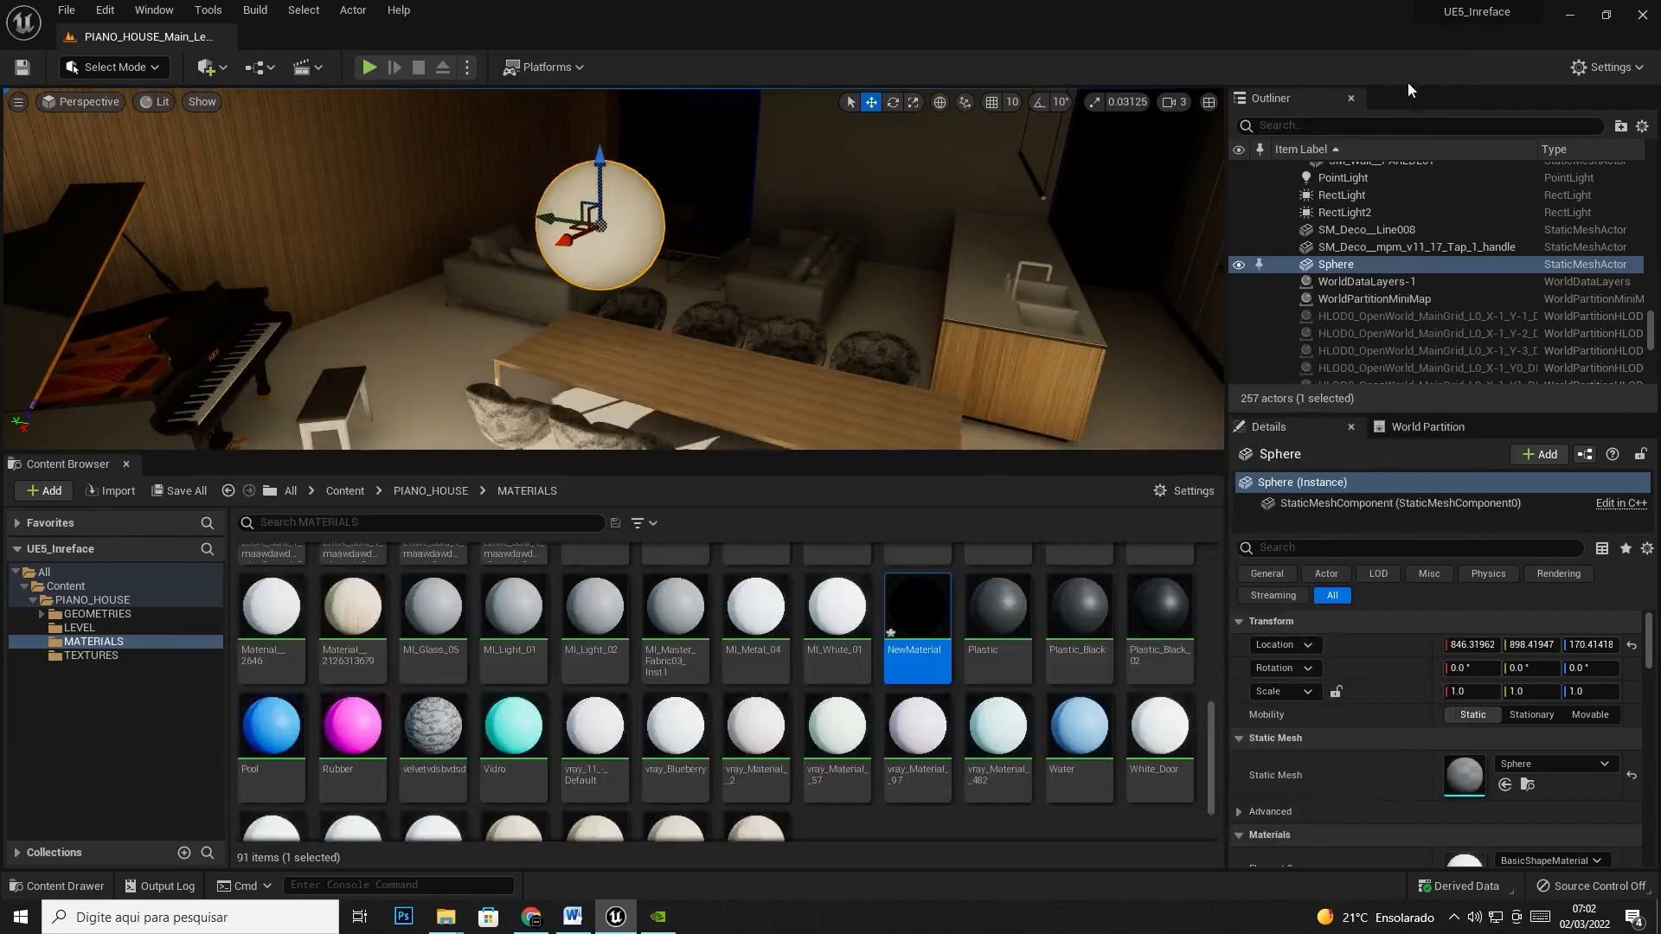
# - Create a material instance from NewMaterial with the default name NewMaterial_Inst and apply it to the sphere
pyautogui.rightClick(905, 603)
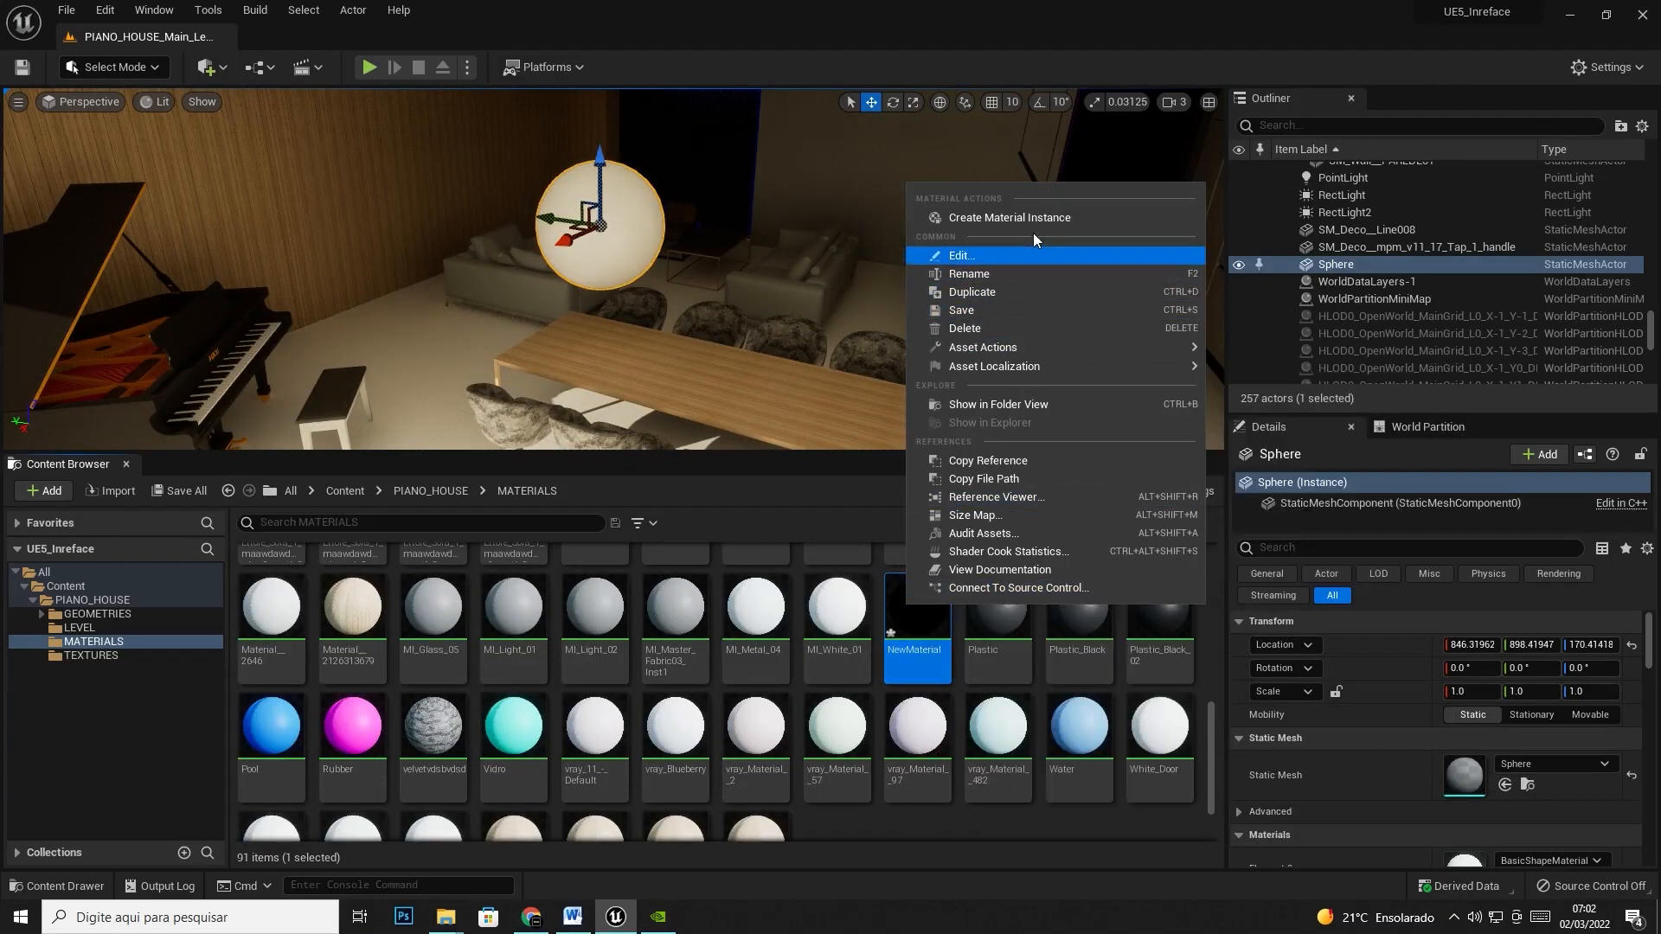
pyautogui.click(1010, 217)
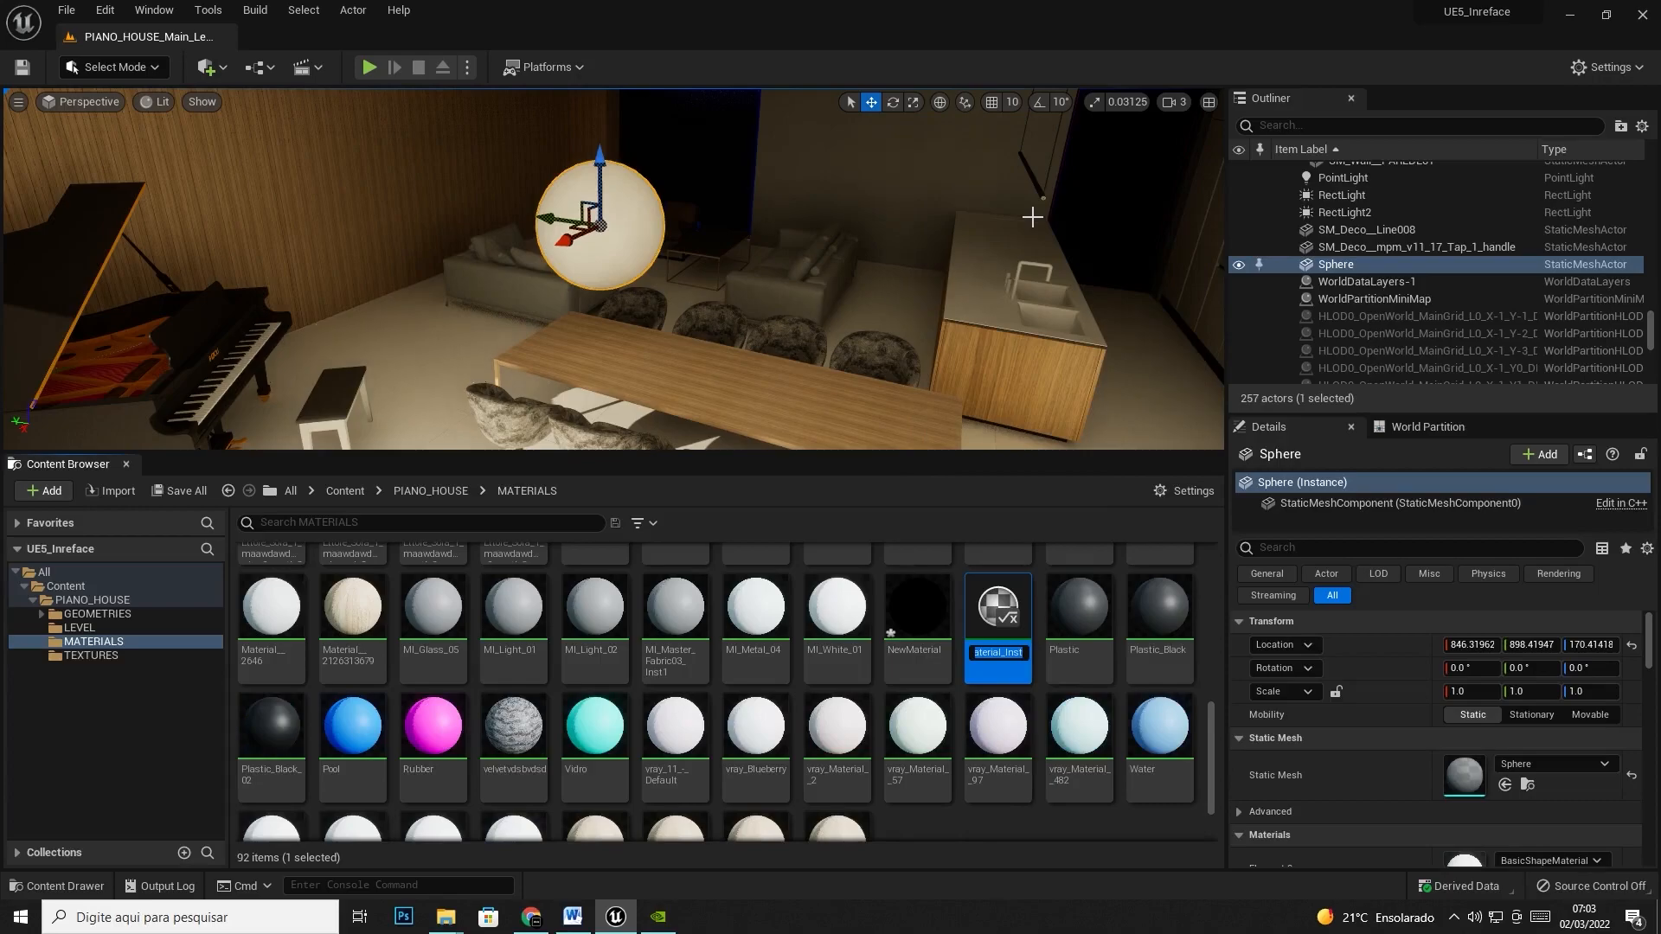
pyautogui.press('Return')
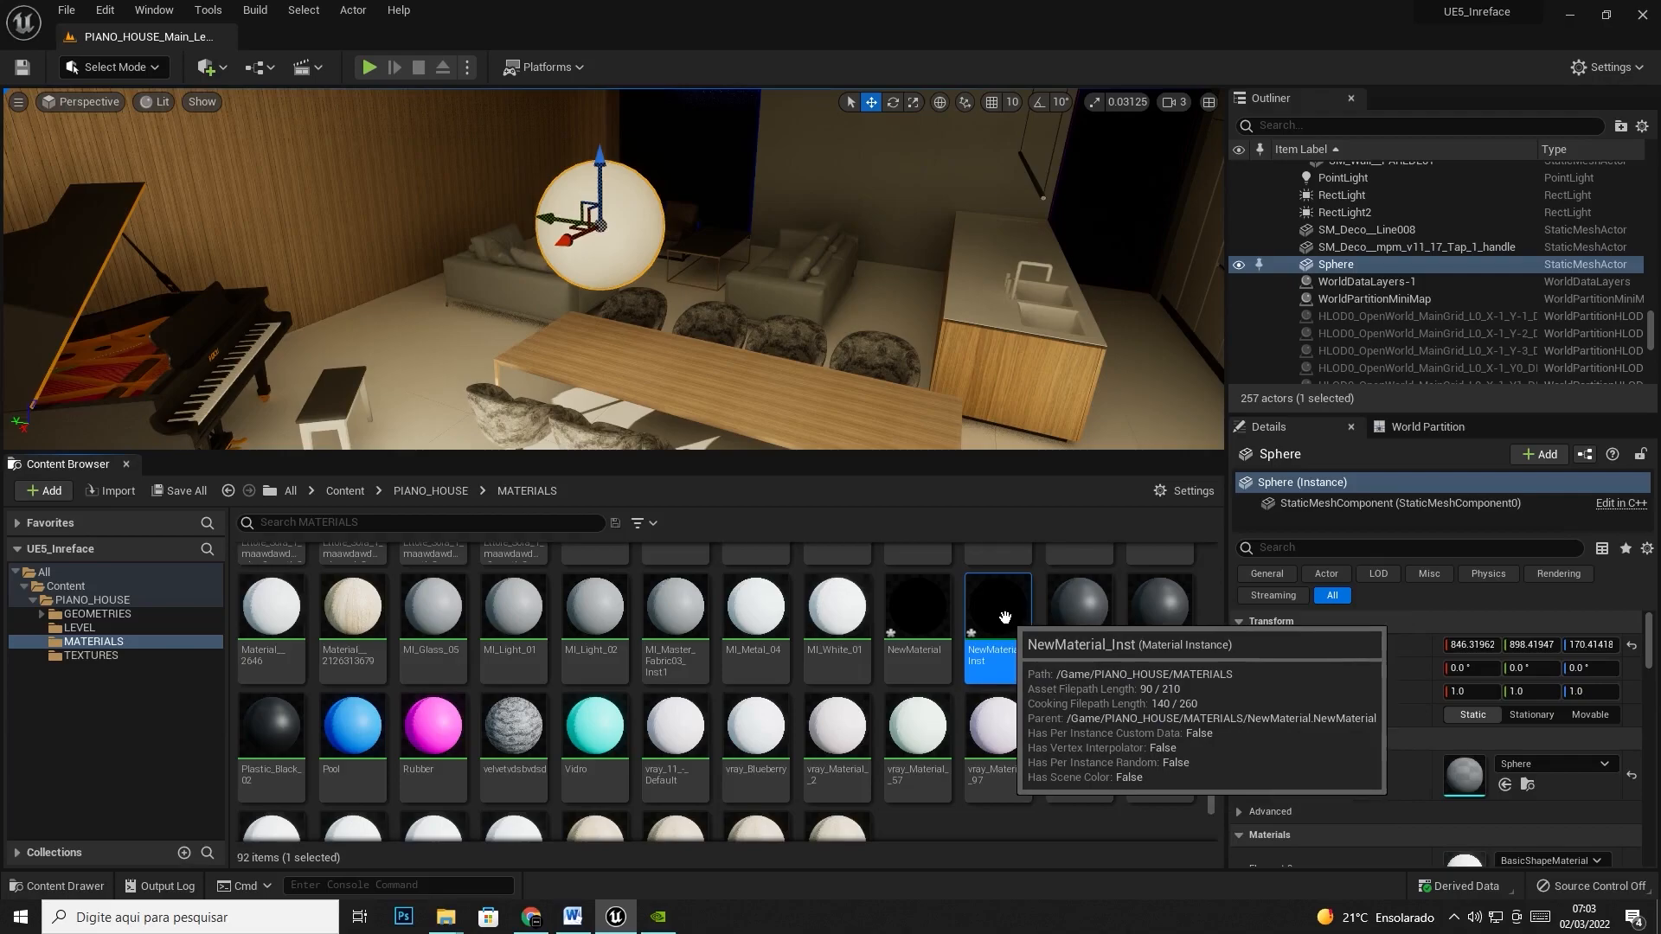
pyautogui.moveTo(1002, 613); pyautogui.dragTo(622, 227)
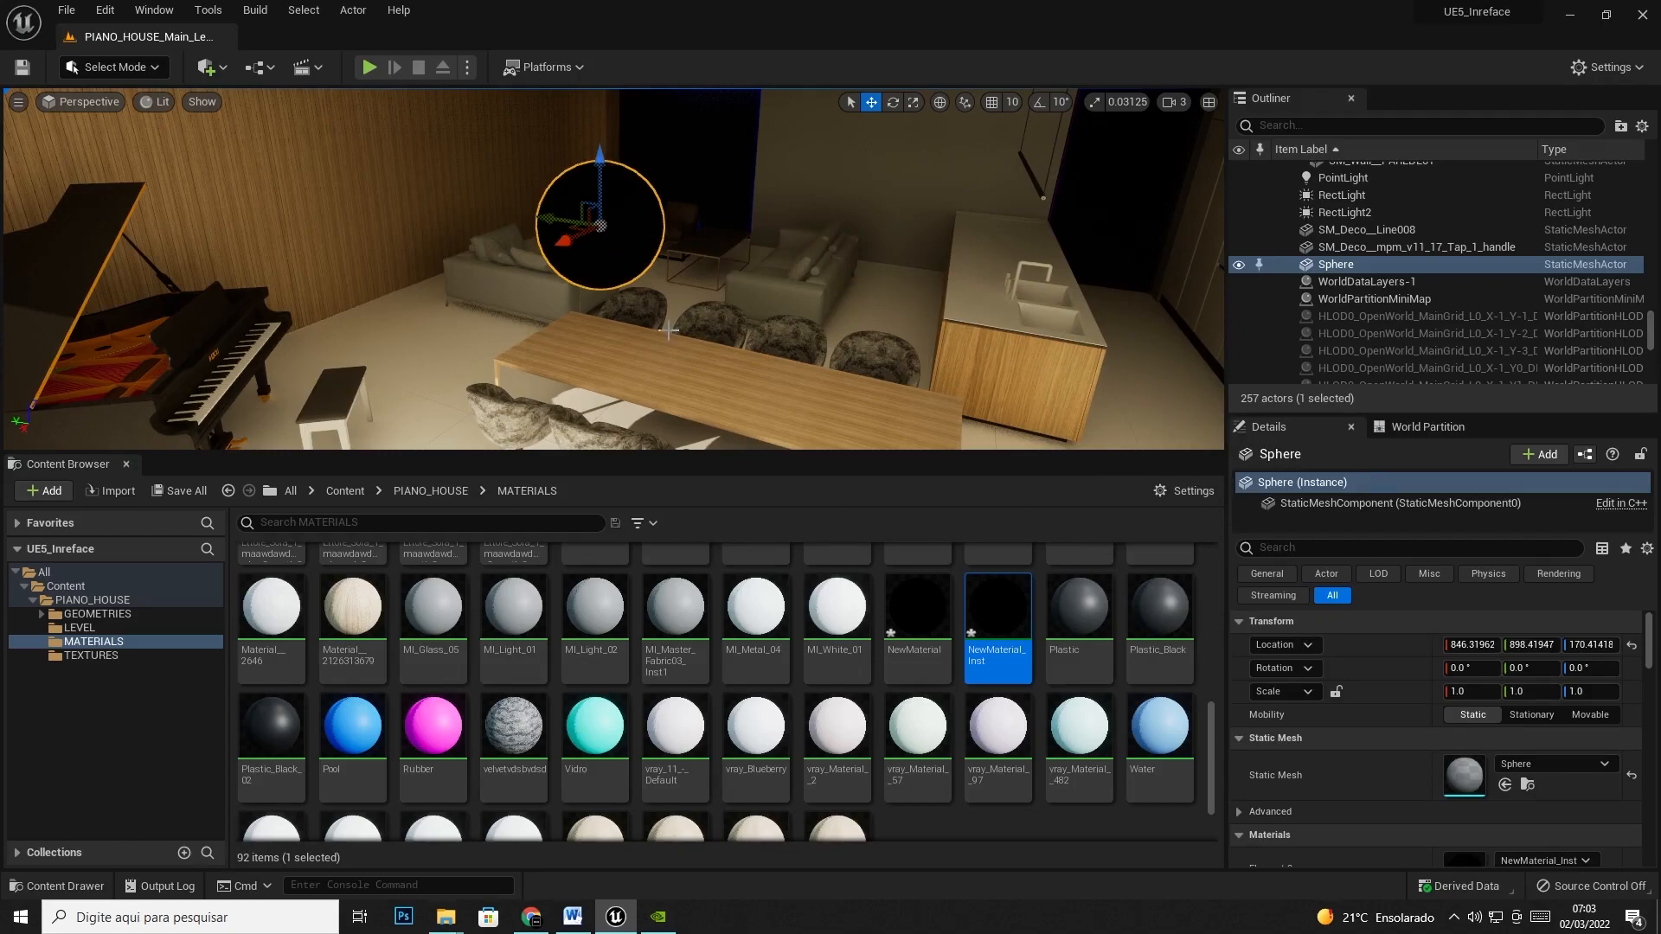
# - Open NewMaterial_Inst for editing, then shrink and reposition its window so the sphere in the level stays visible
pyautogui.doubleClick(996, 613)
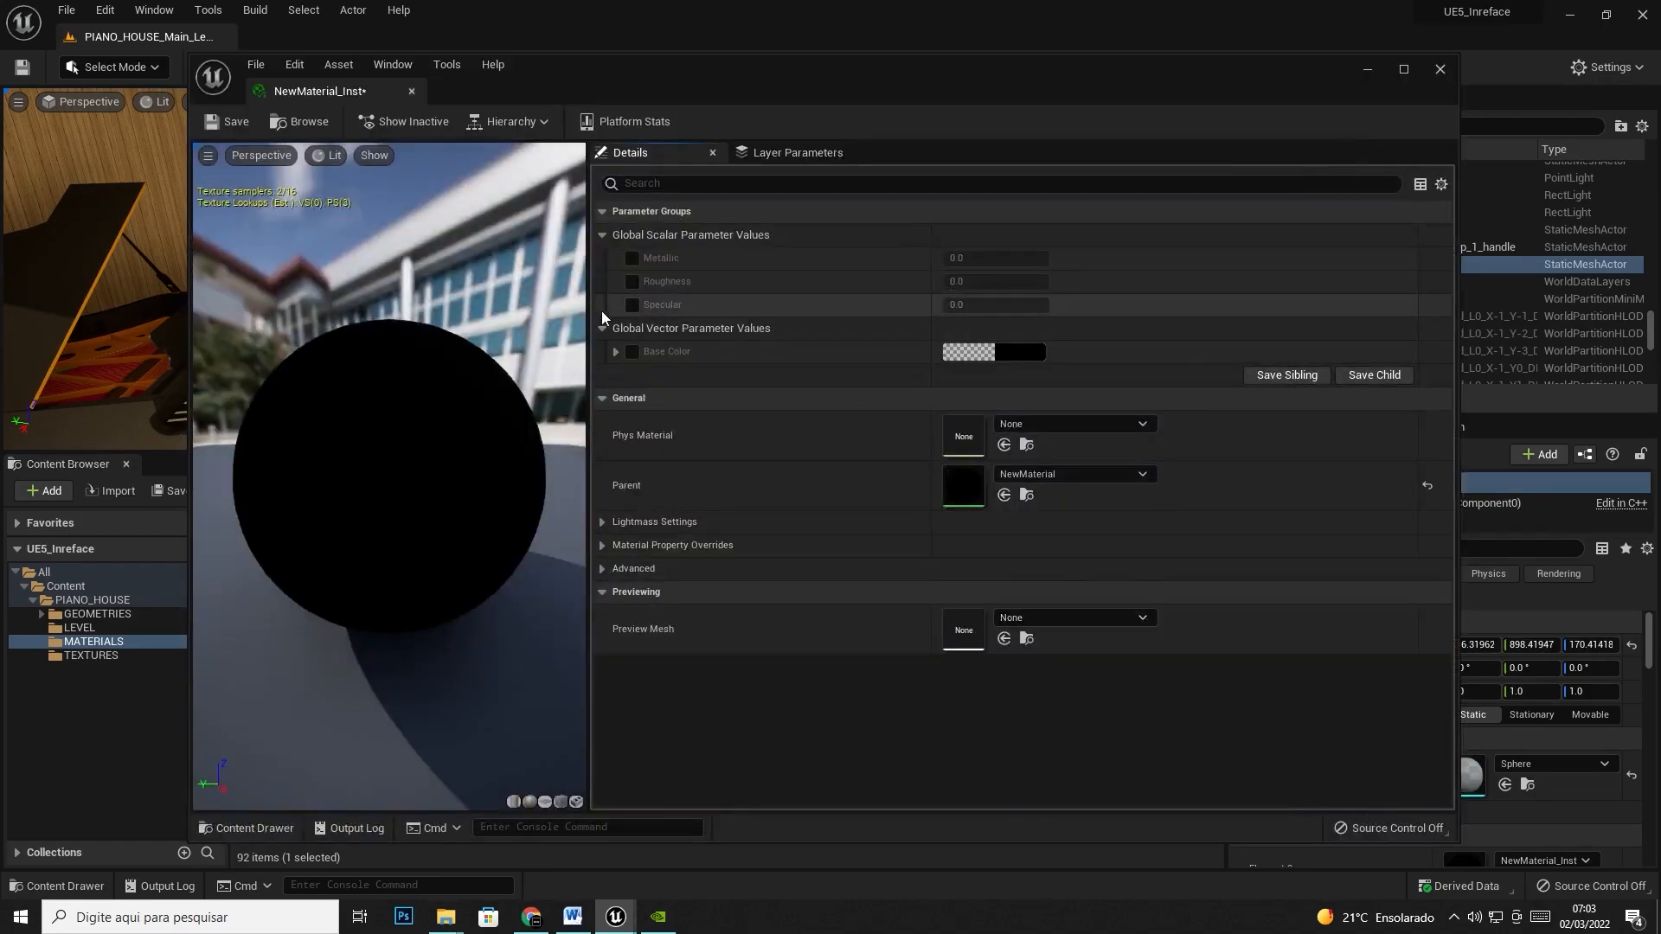
pyautogui.moveTo(589, 317); pyautogui.dragTo(897, 314)
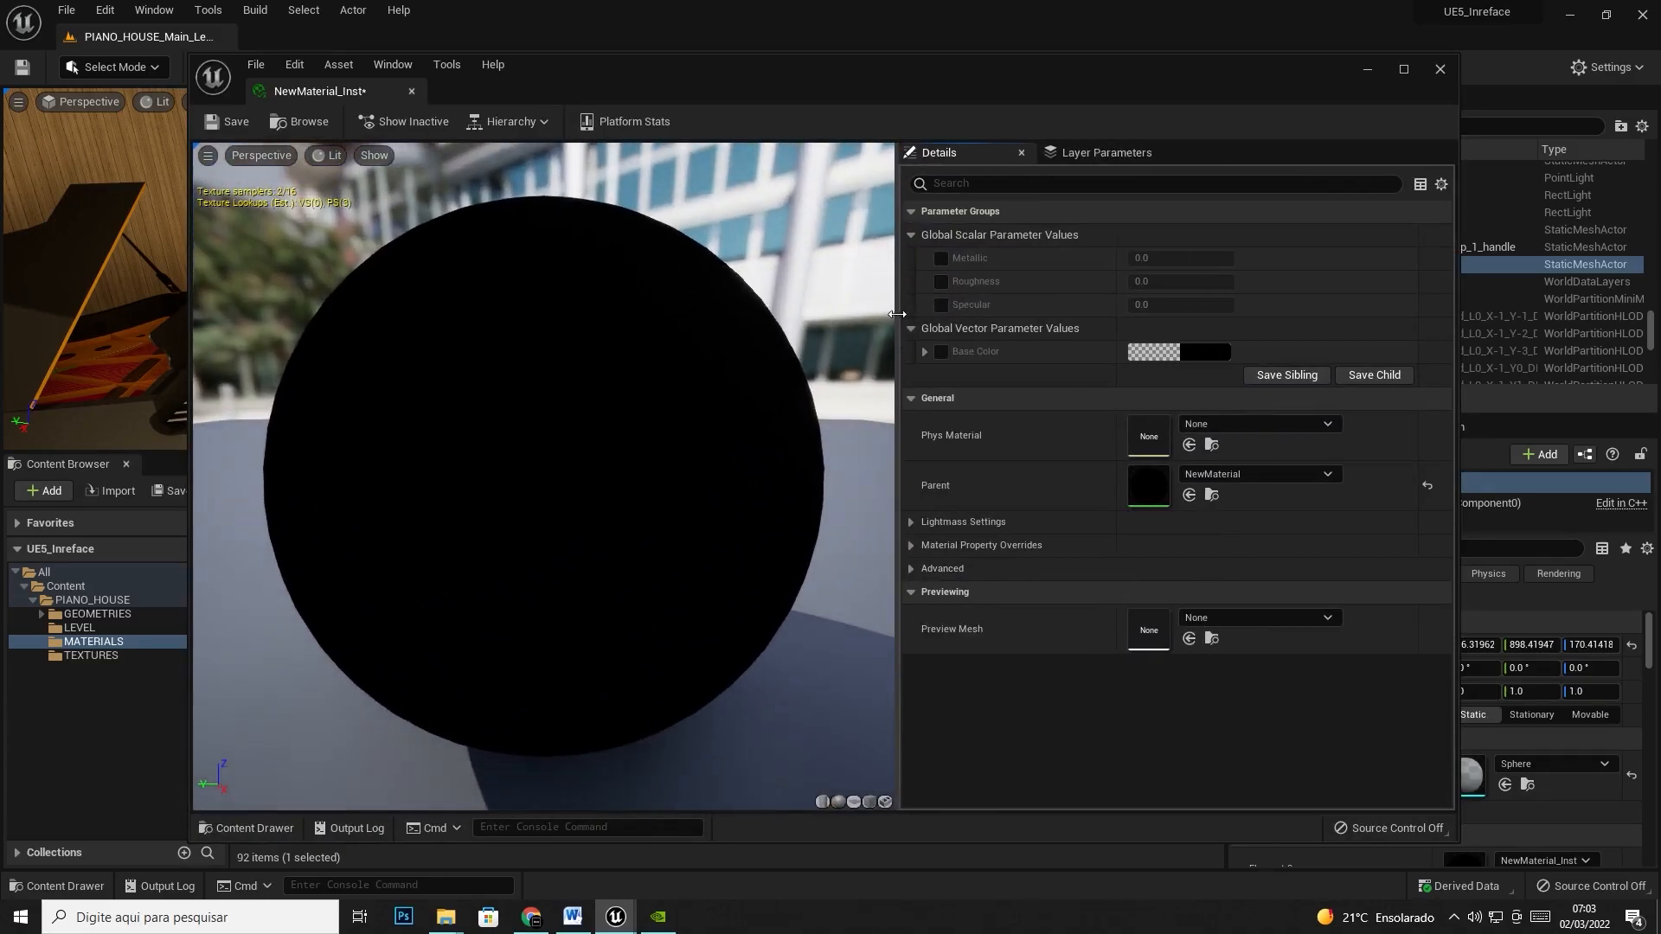
pyautogui.moveTo(190, 388); pyautogui.dragTo(641, 381)
pyautogui.moveTo(1095, 381); pyautogui.dragTo(939, 382)
pyautogui.moveTo(1459, 395); pyautogui.dragTo(1270, 394)
pyautogui.moveTo(1026, 80); pyautogui.dragTo(1229, 74)
# - Enable the Metallic, Roughness, Specular and Base Color overrides of the instance and widen the parameter name column
pyautogui.click(1122, 252)
pyautogui.click(1122, 275)
pyautogui.click(1122, 298)
pyautogui.click(1122, 345)
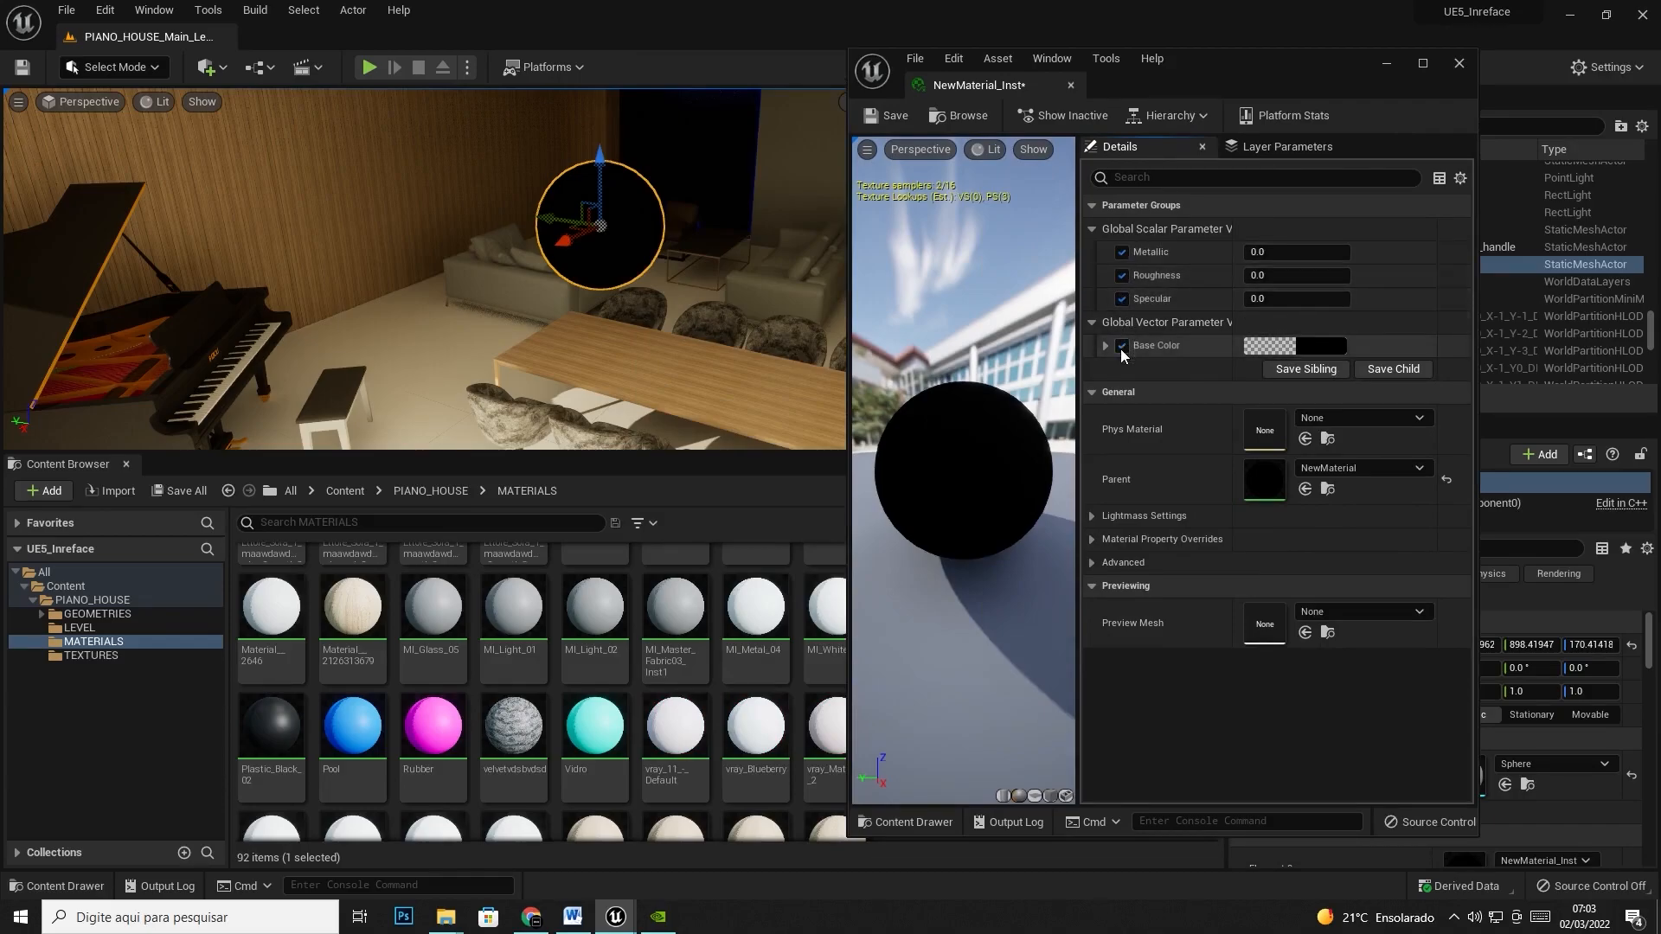
pyautogui.click(1092, 229)
pyautogui.moveTo(1230, 235); pyautogui.dragTo(1304, 235)
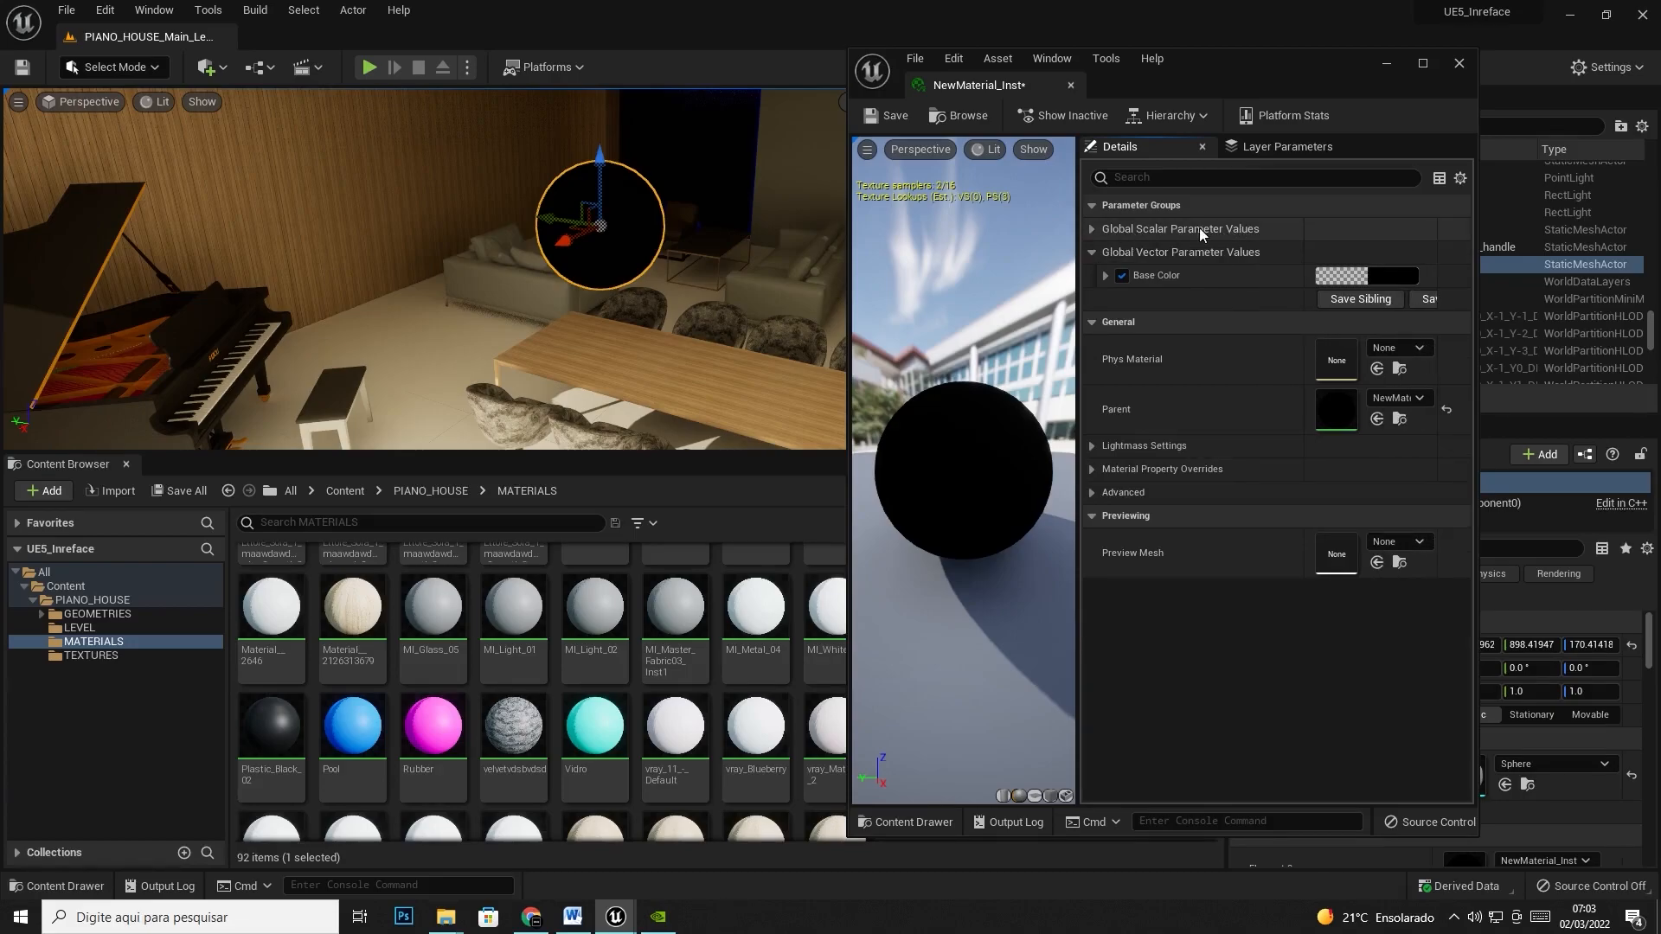
pyautogui.click(1090, 230)
pyautogui.click(1090, 230)
pyautogui.click(1090, 230)
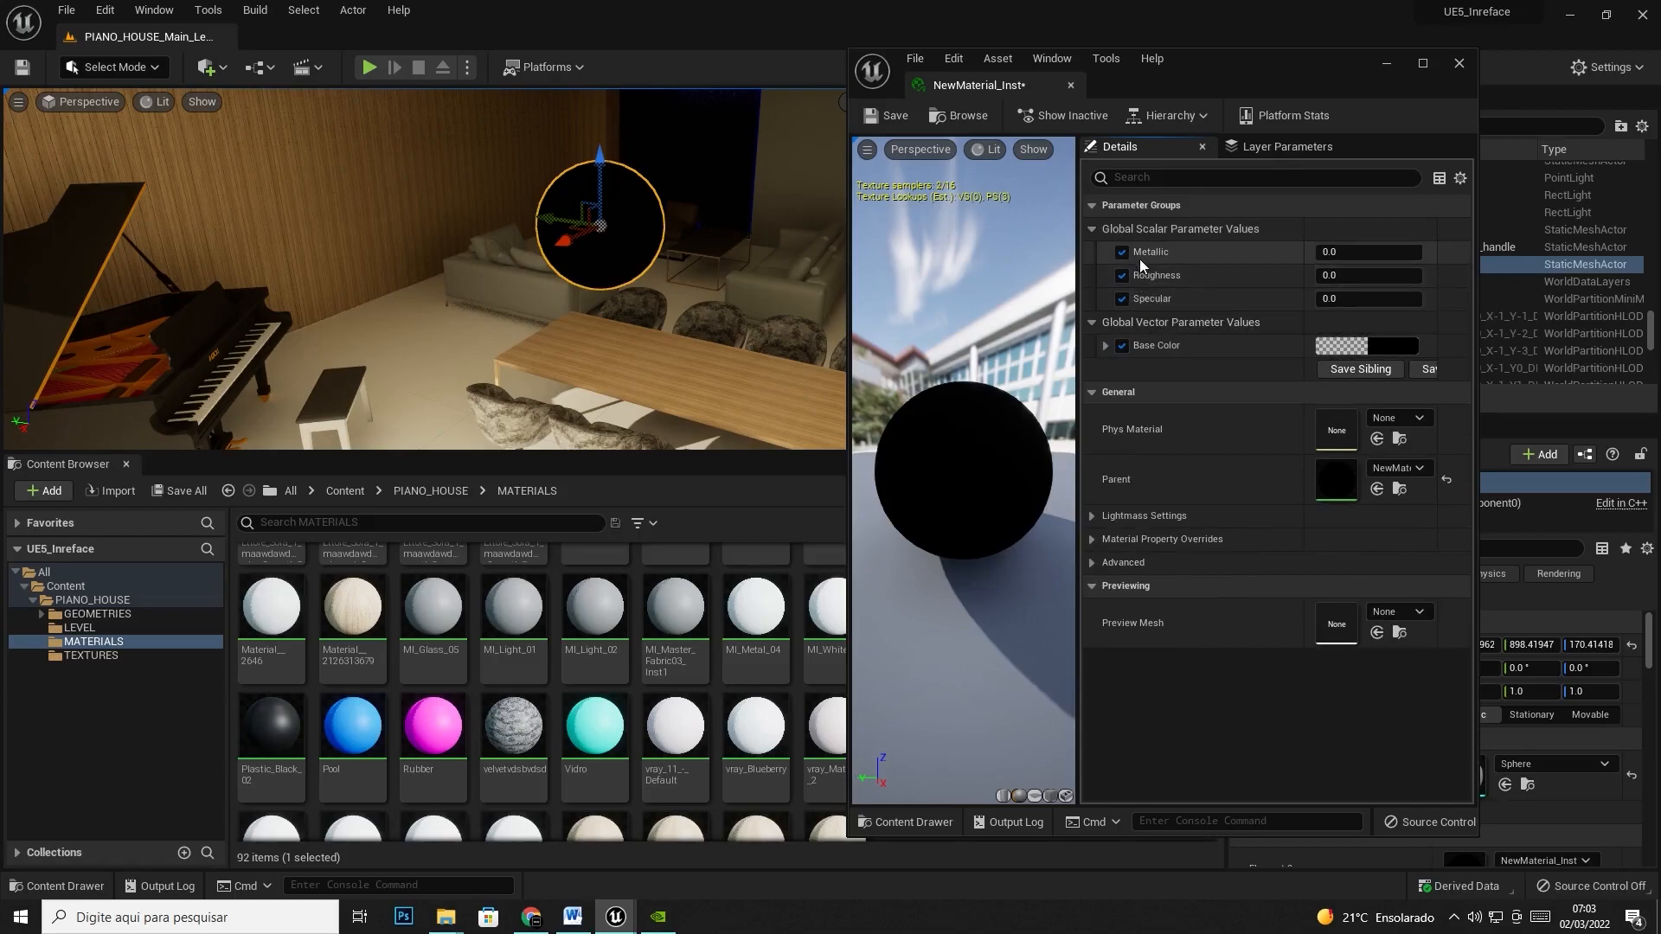
# - Set the instance's Base Color to white
pyautogui.click(1388, 351)
pyautogui.click(1257, 520)
pyautogui.moveTo(1257, 520); pyautogui.dragTo(1257, 424)
pyautogui.click(1256, 787)
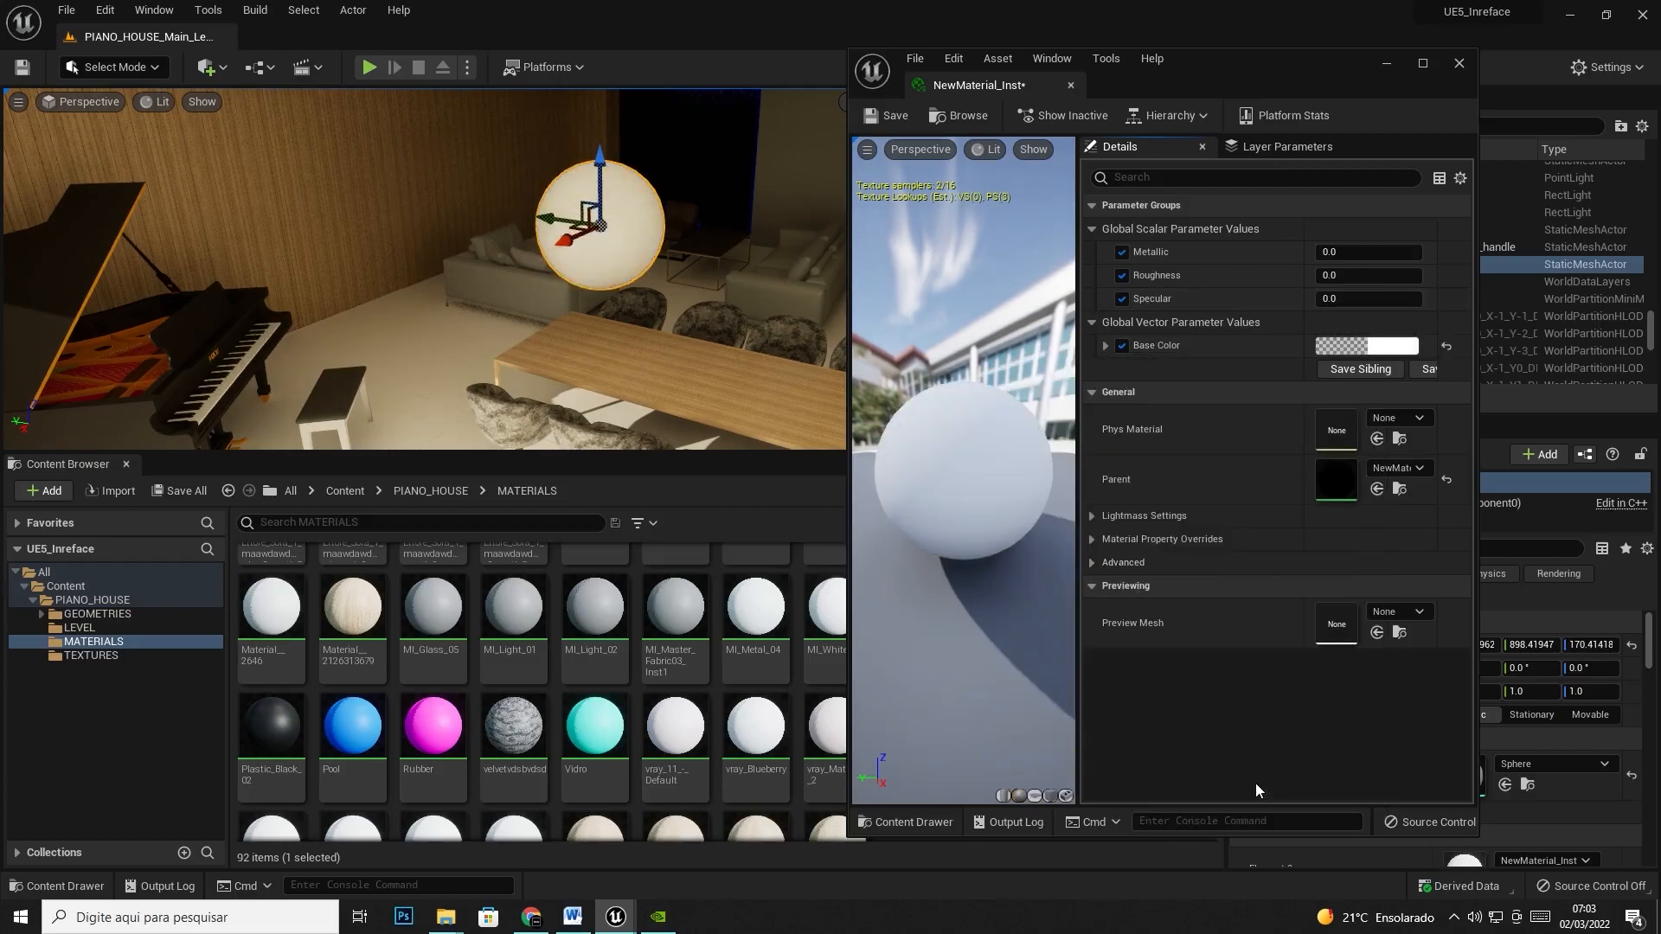
# - Alternate the instance's Metallic value between 1 and 0 to compare the sphere's look, and finish at 1
pyautogui.click(1340, 252)
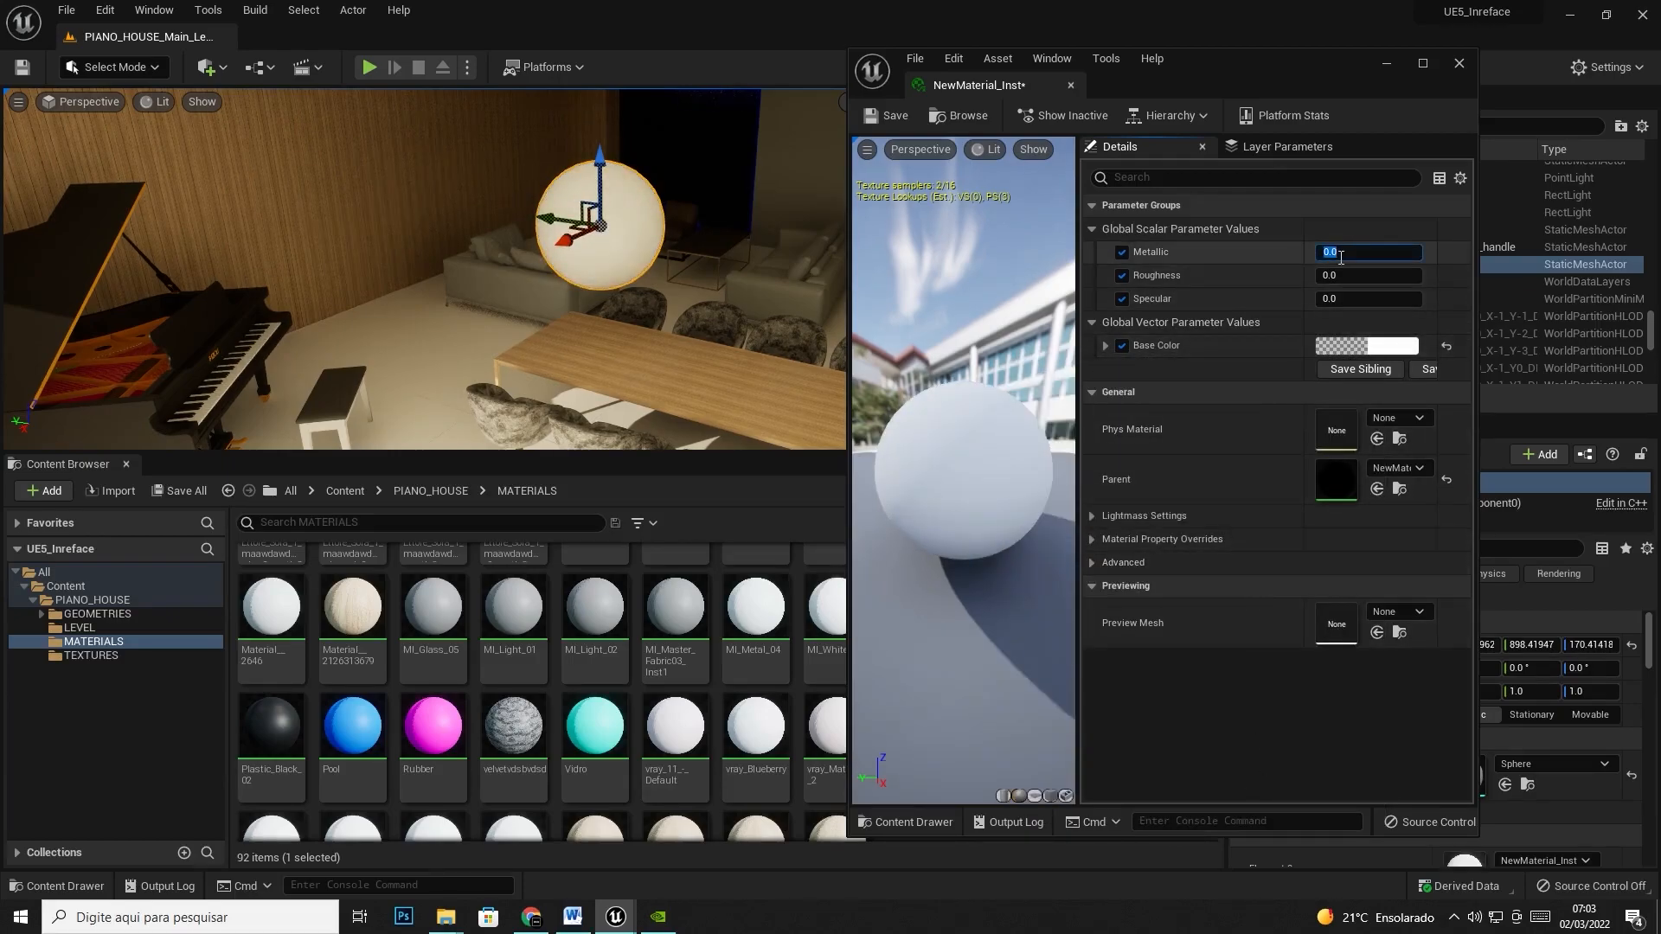
pyautogui.write('1')
pyautogui.press('Return')
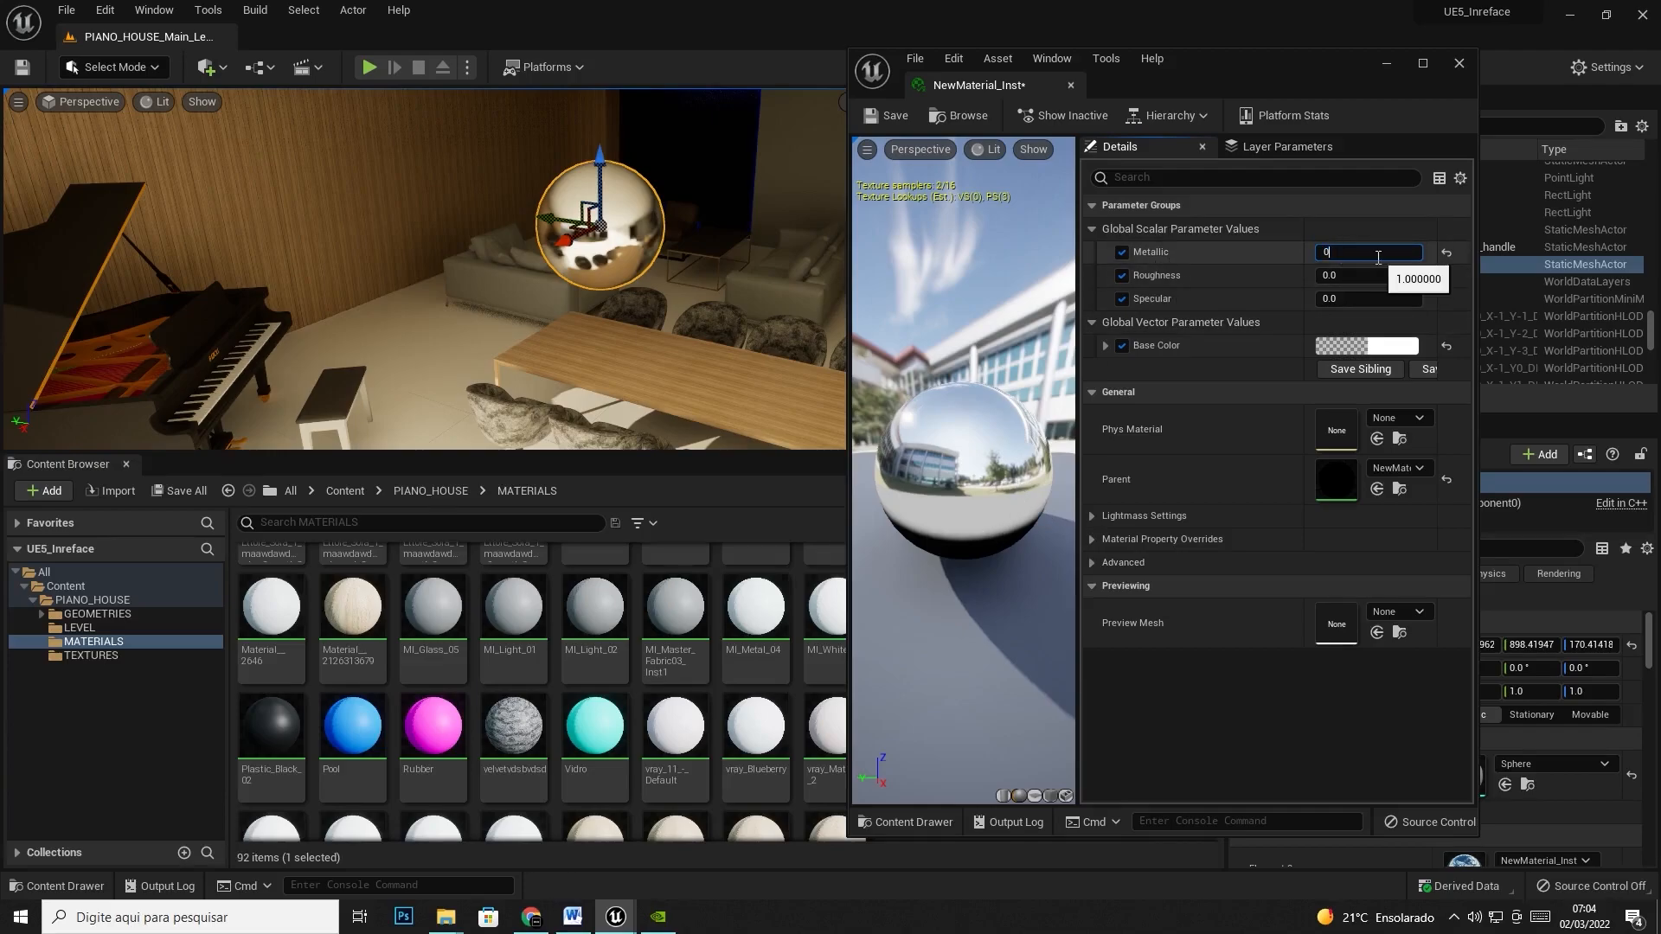
pyautogui.write('0')
pyautogui.press('Return')
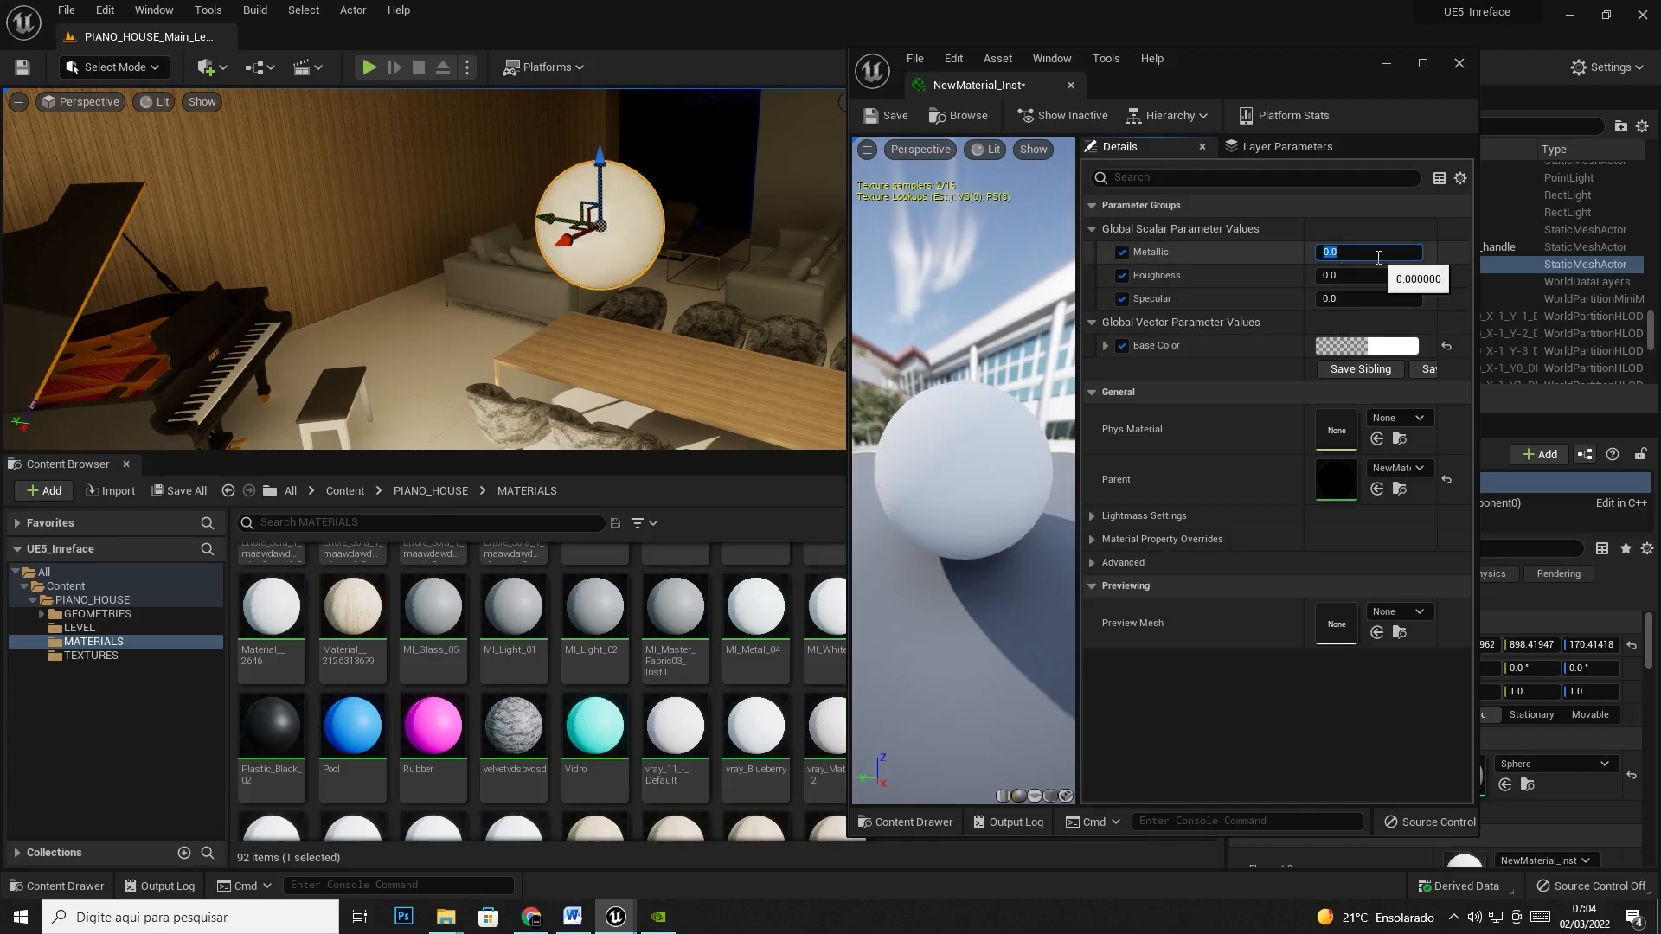
pyautogui.write('1')
pyautogui.press('Return')
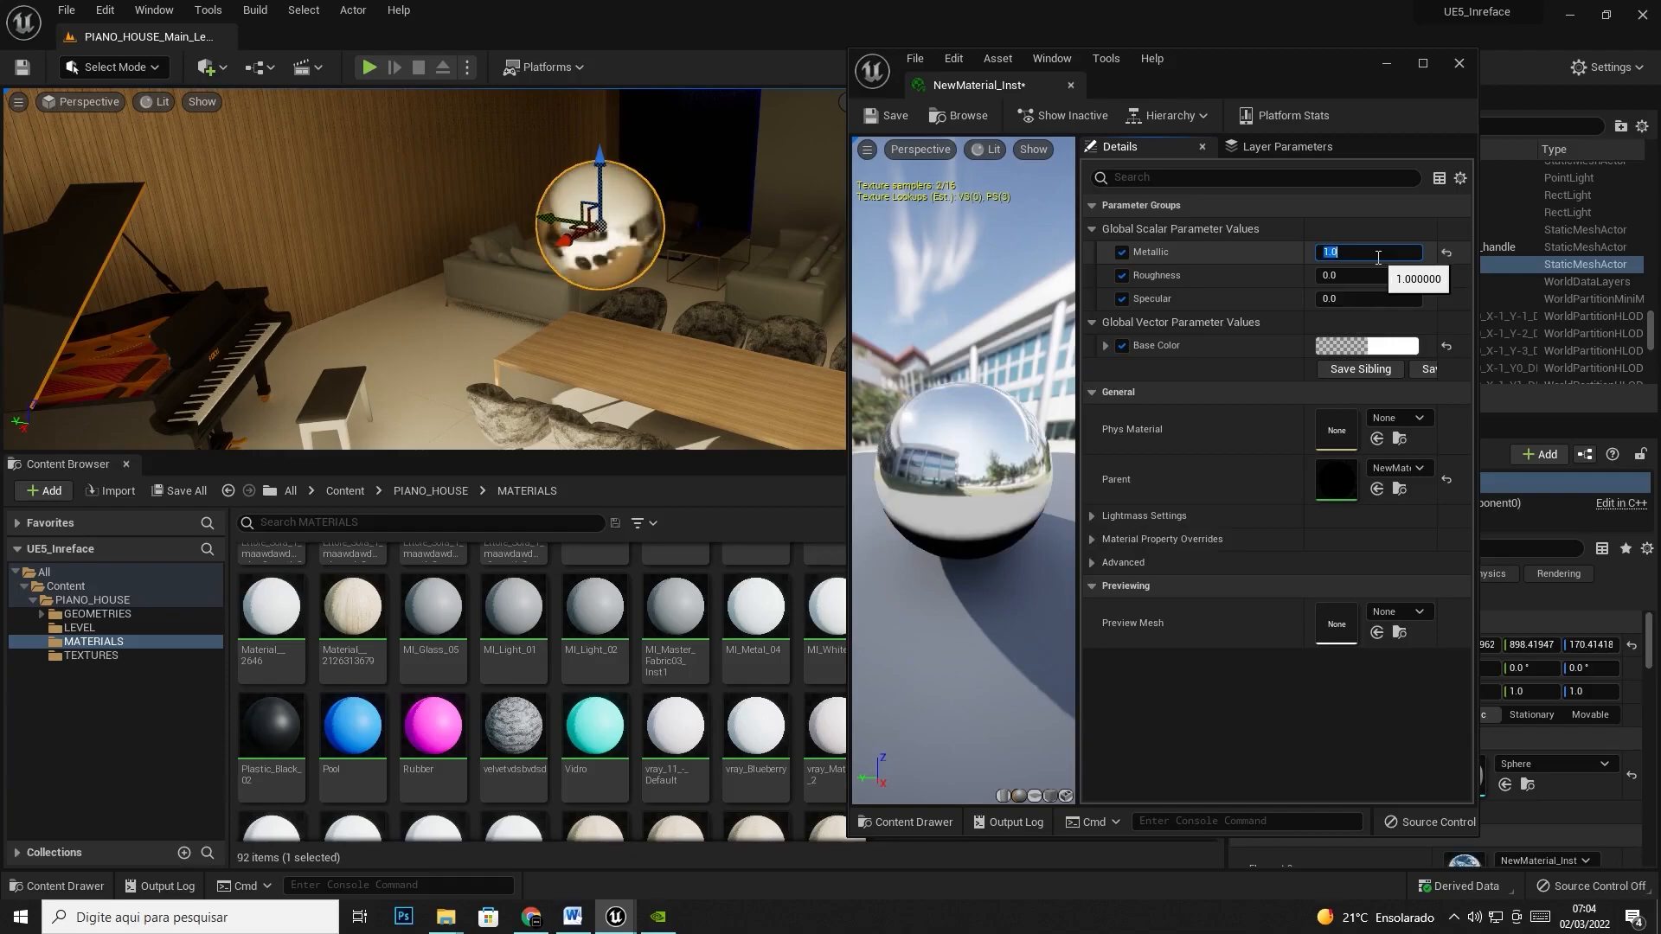
pyautogui.write('0')
pyautogui.press('Return')
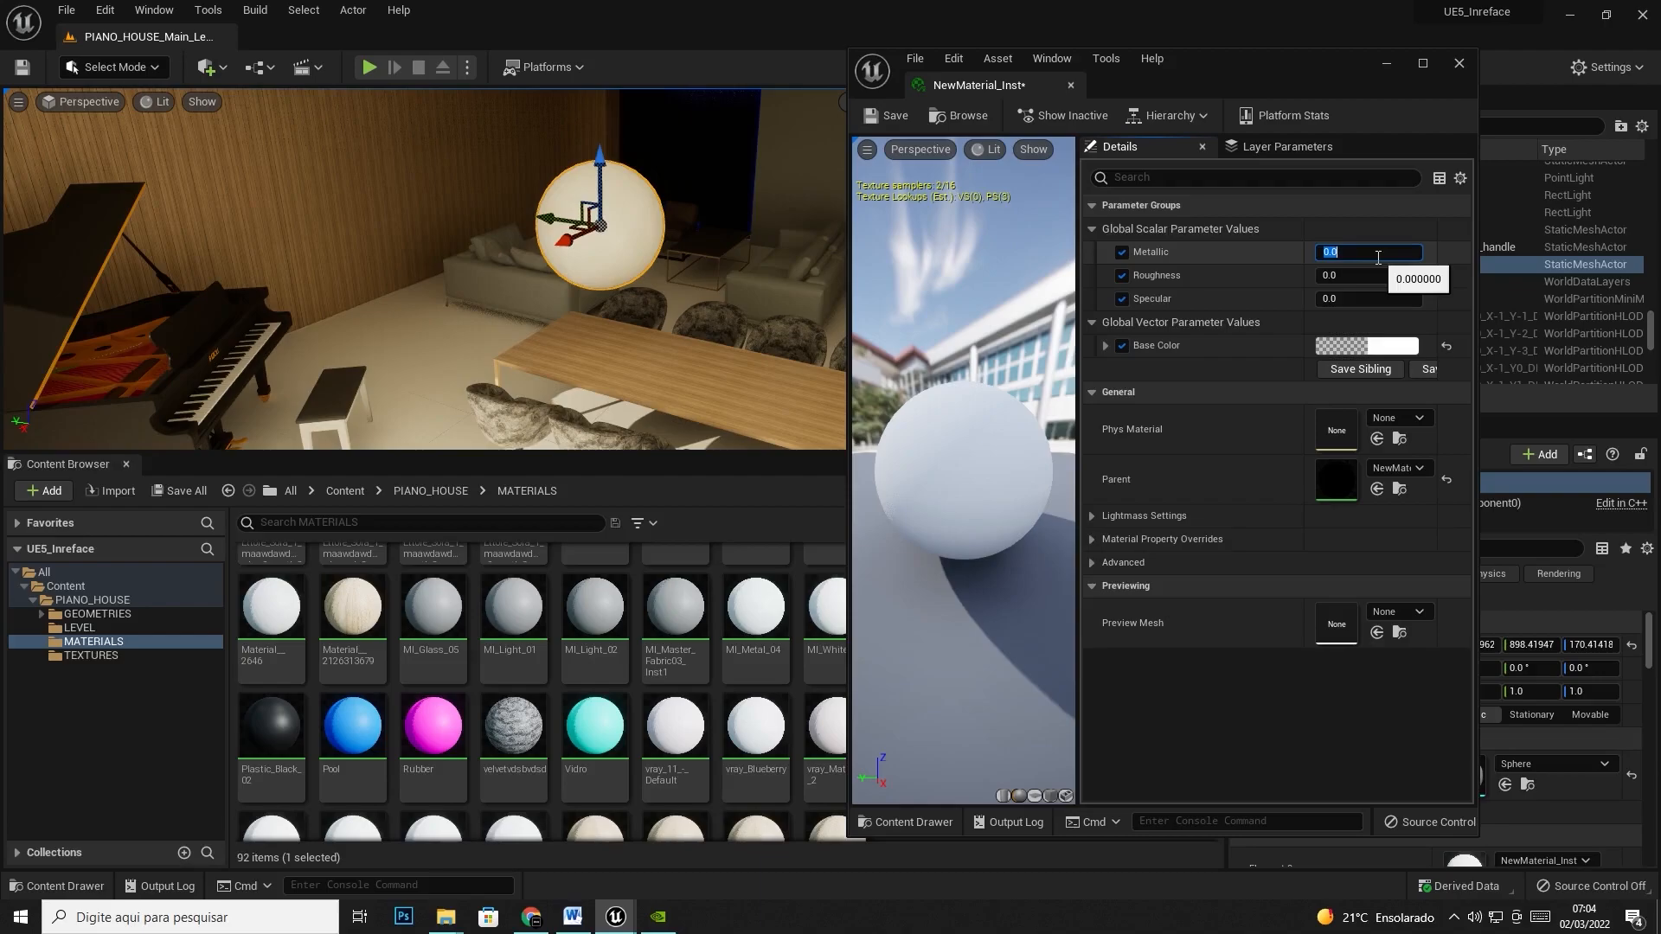
pyautogui.write('1')
pyautogui.press('Return')
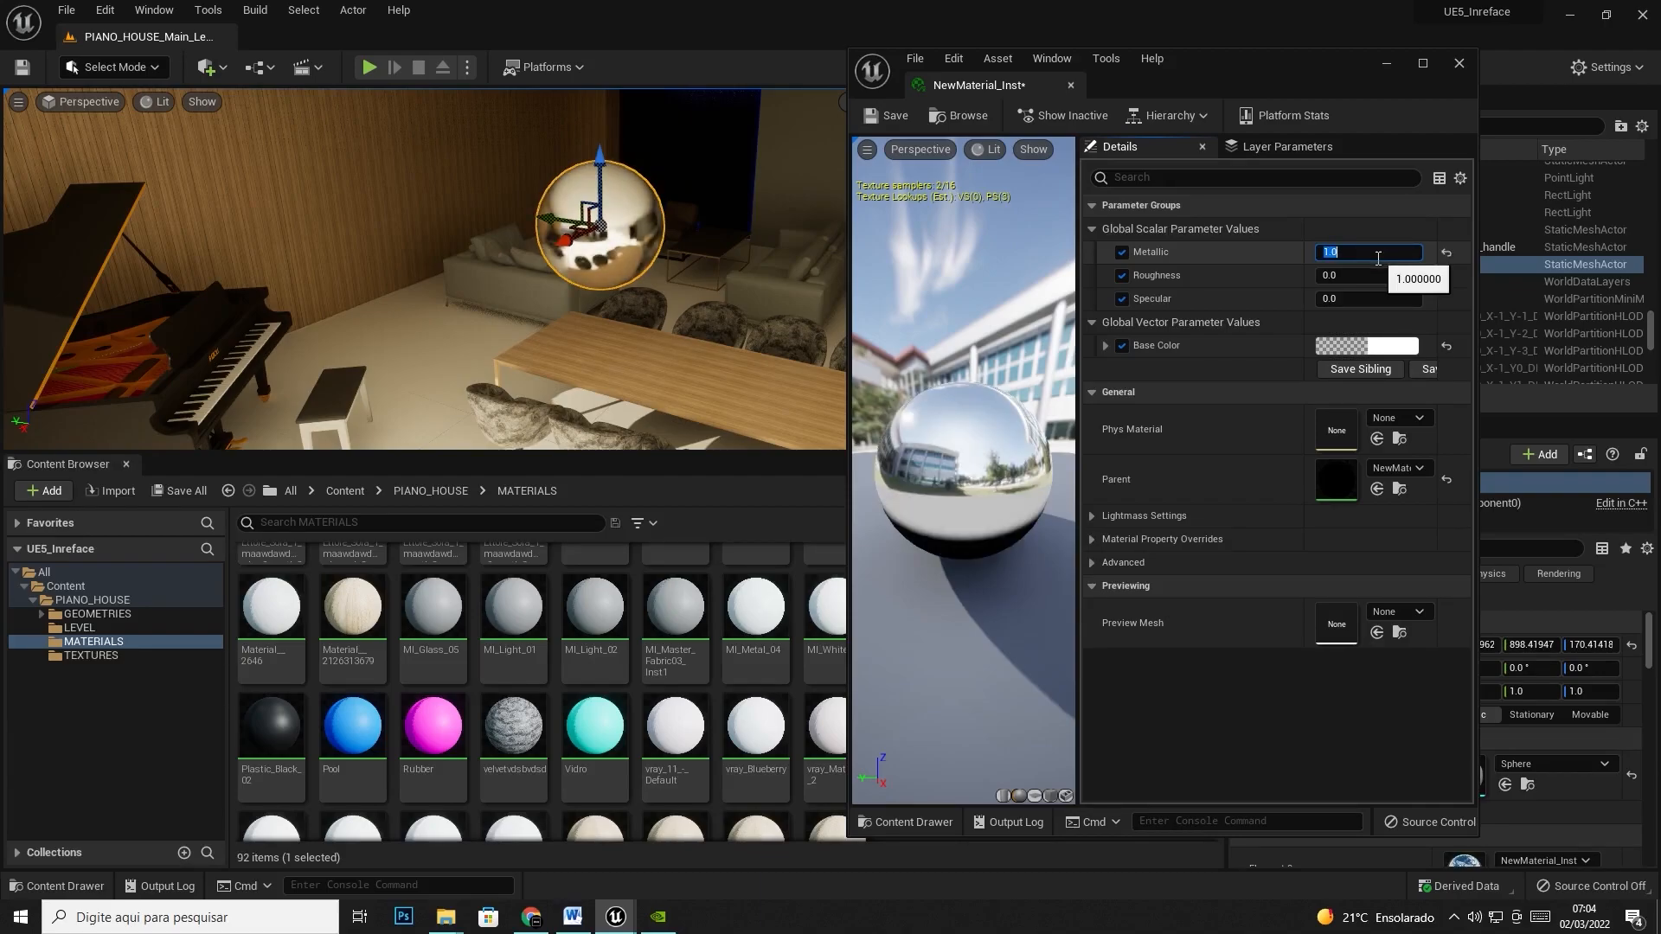
# - Try Roughness values of 0.08 and about 0.232 on the instance, and restore Roughness to 0
pyautogui.click(1375, 275)
pyautogui.write('0.08')
pyautogui.press('Return')
pyautogui.moveTo(1369, 275); pyautogui.dragTo(1380, 275)
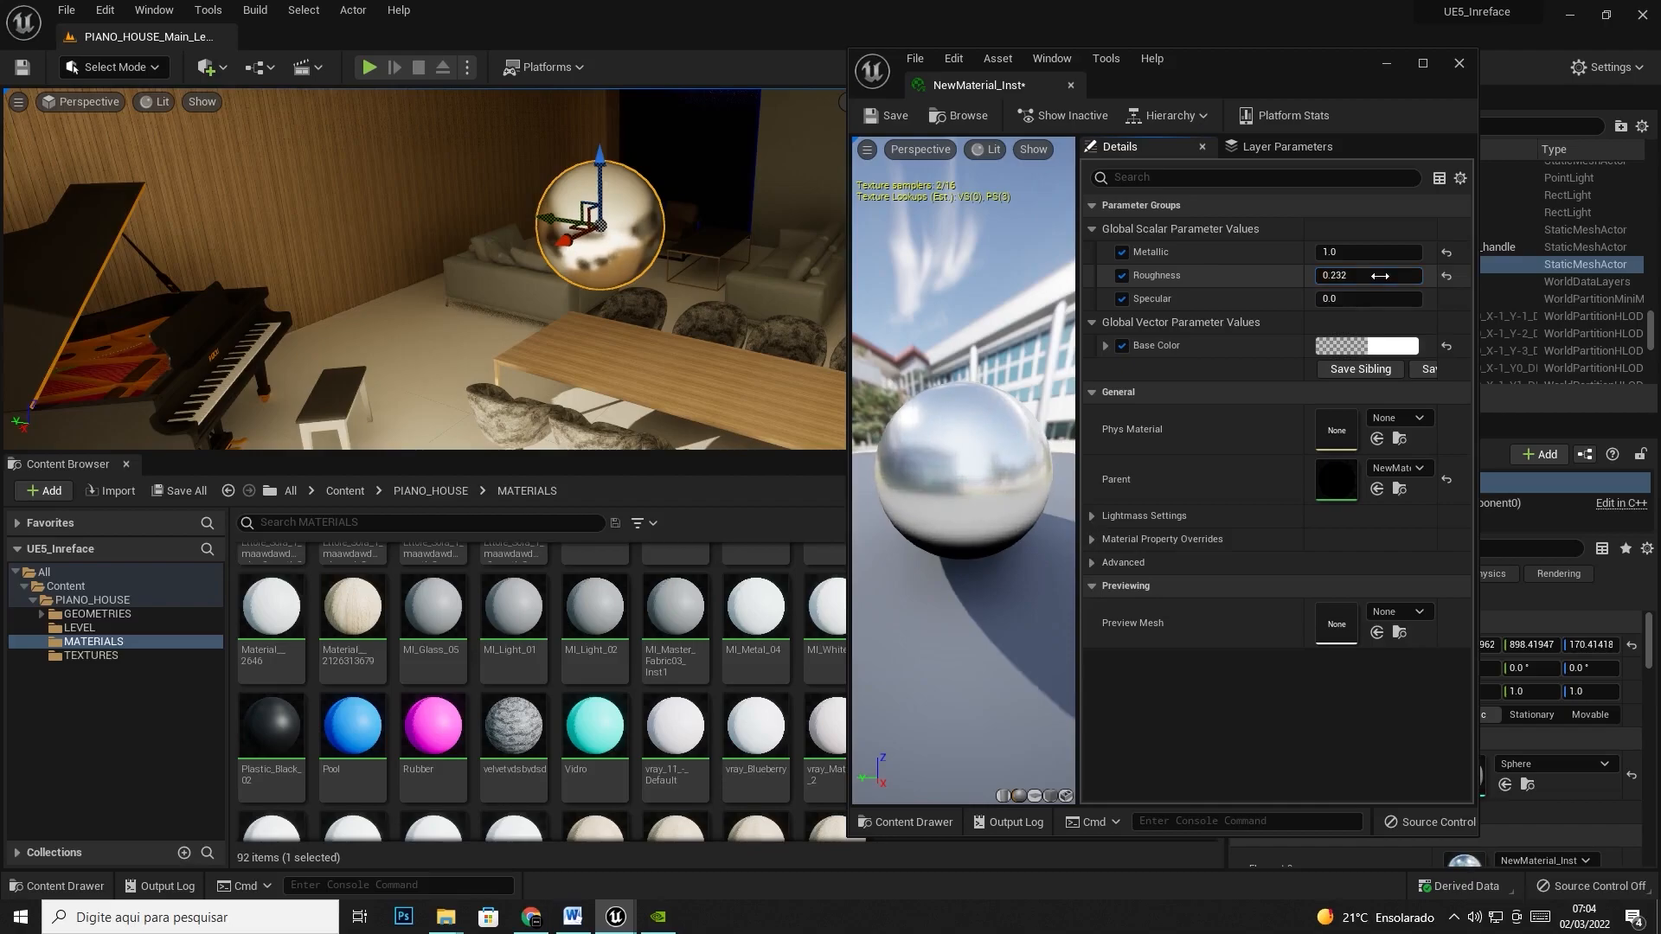
pyautogui.click(1380, 276)
pyautogui.write('0')
pyautogui.press('Return')
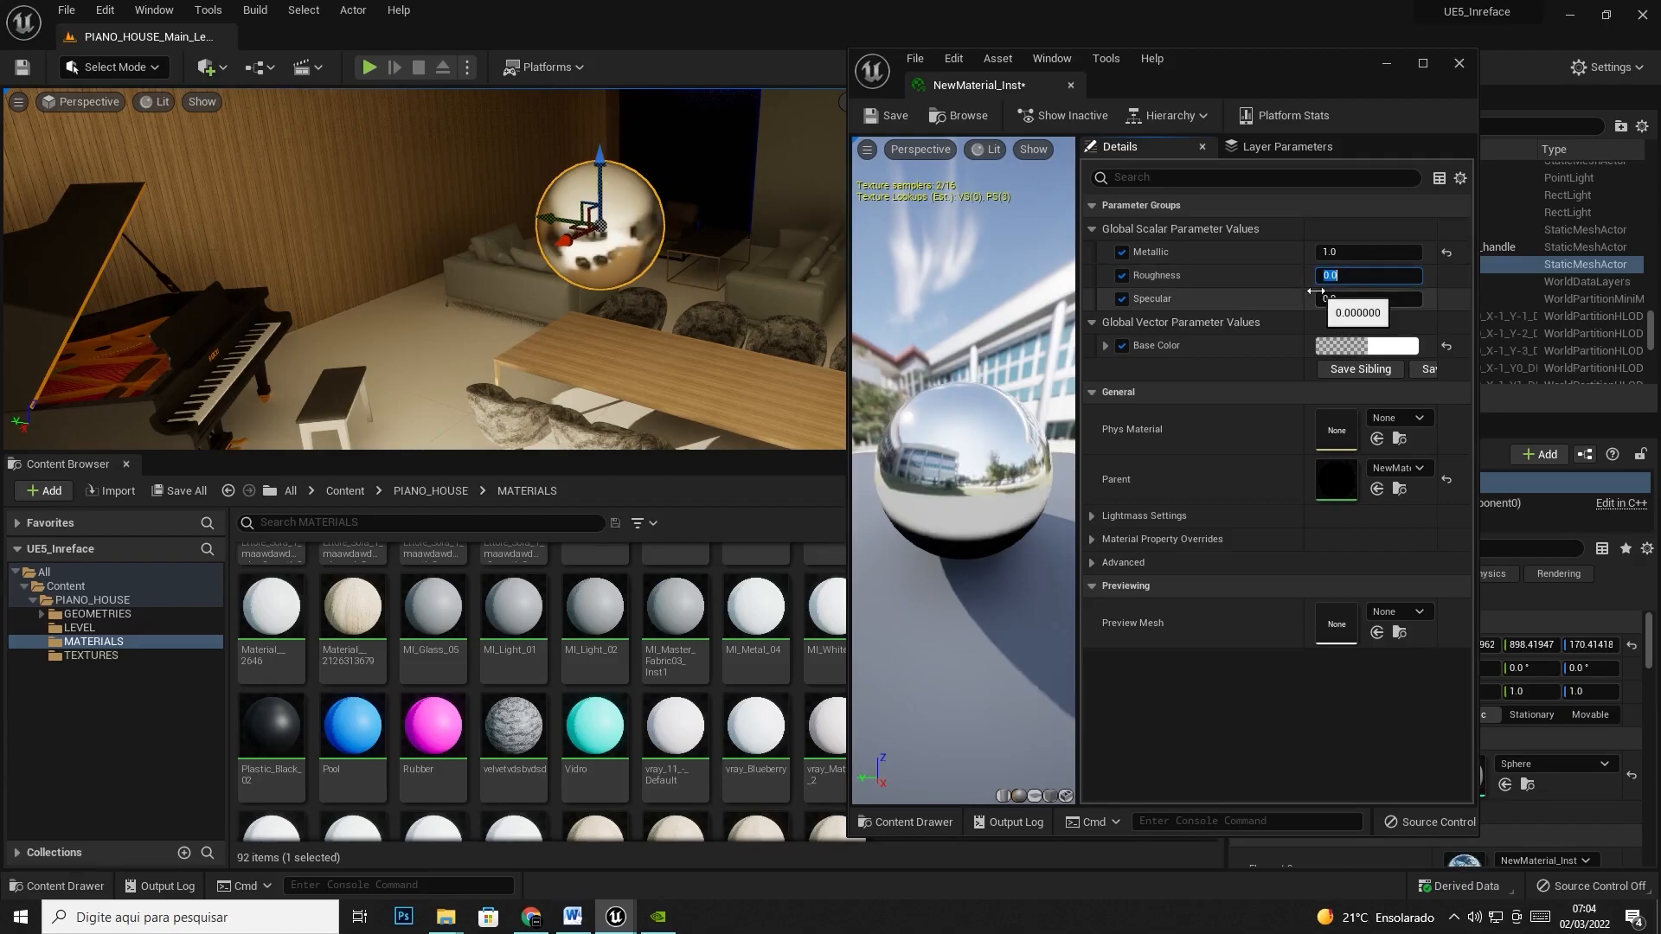
pyautogui.click(1347, 300)
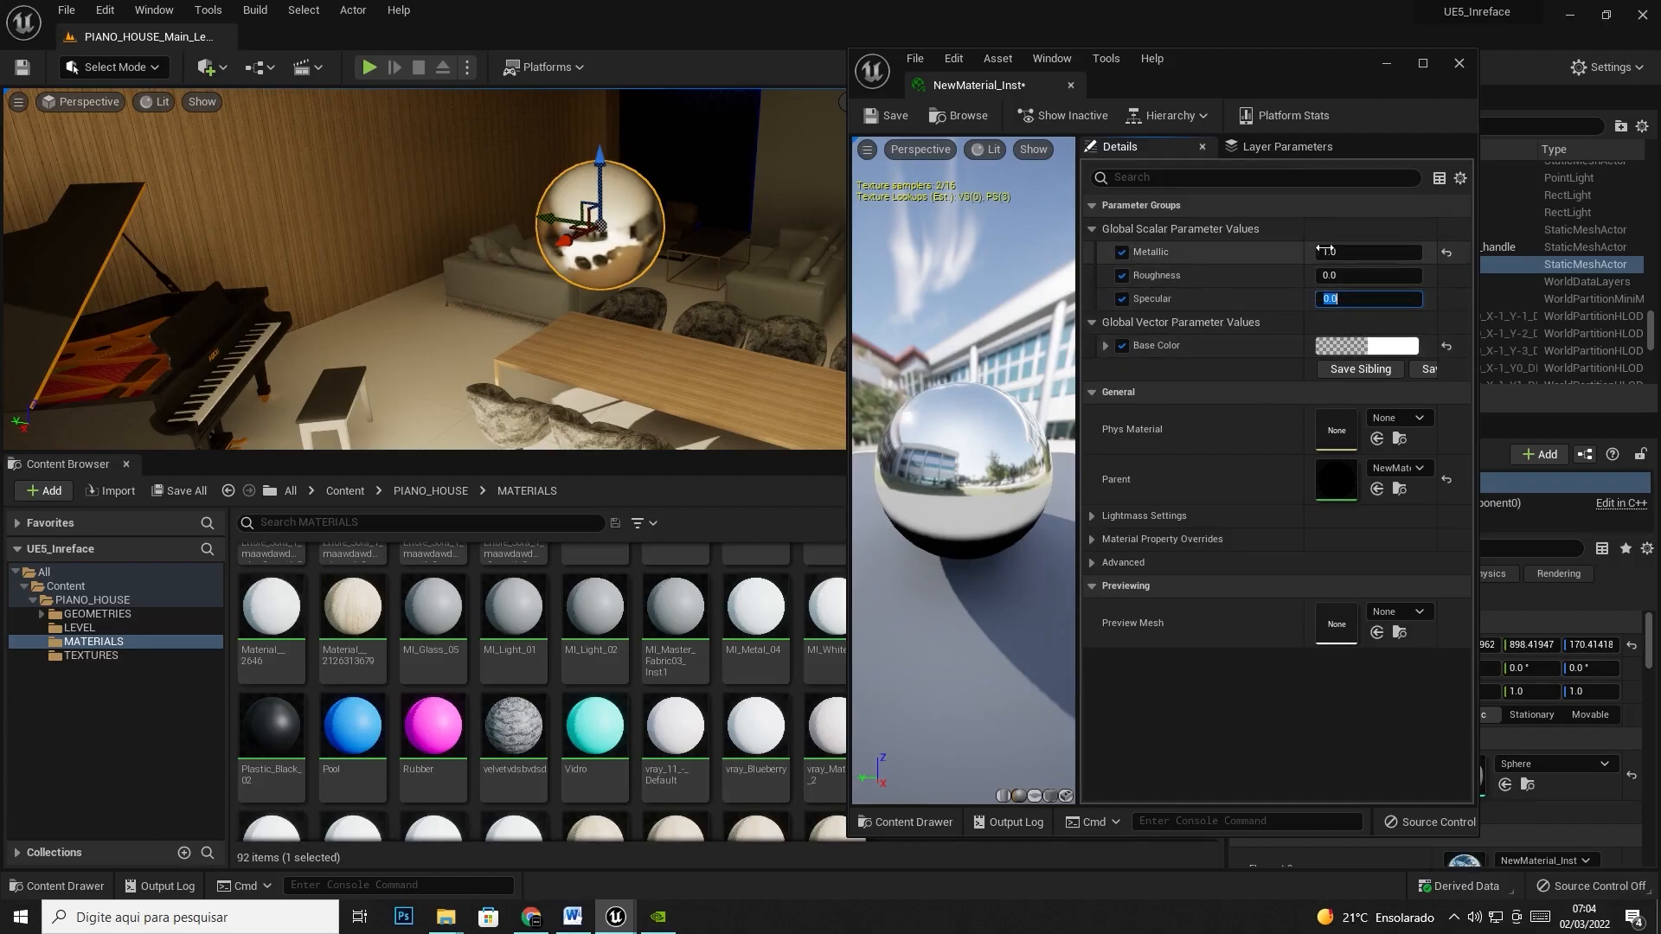
# - Enlarge the level viewport downward and move the sphere toward the sofas, to about Y 851.9 and Z 127
pyautogui.press('w')
pyautogui.moveTo(547, 379)
pyautogui.mouseDown(button='right')
pyautogui.moveTo(529, 350)
pyautogui.moveTo(506, 368)
pyautogui.moveTo(548, 379)
pyautogui.mouseUp(button='right')
pyautogui.moveTo(543, 453); pyautogui.dragTo(542, 686)
pyautogui.moveTo(567, 432); pyautogui.dragTo(562, 420, button='right')
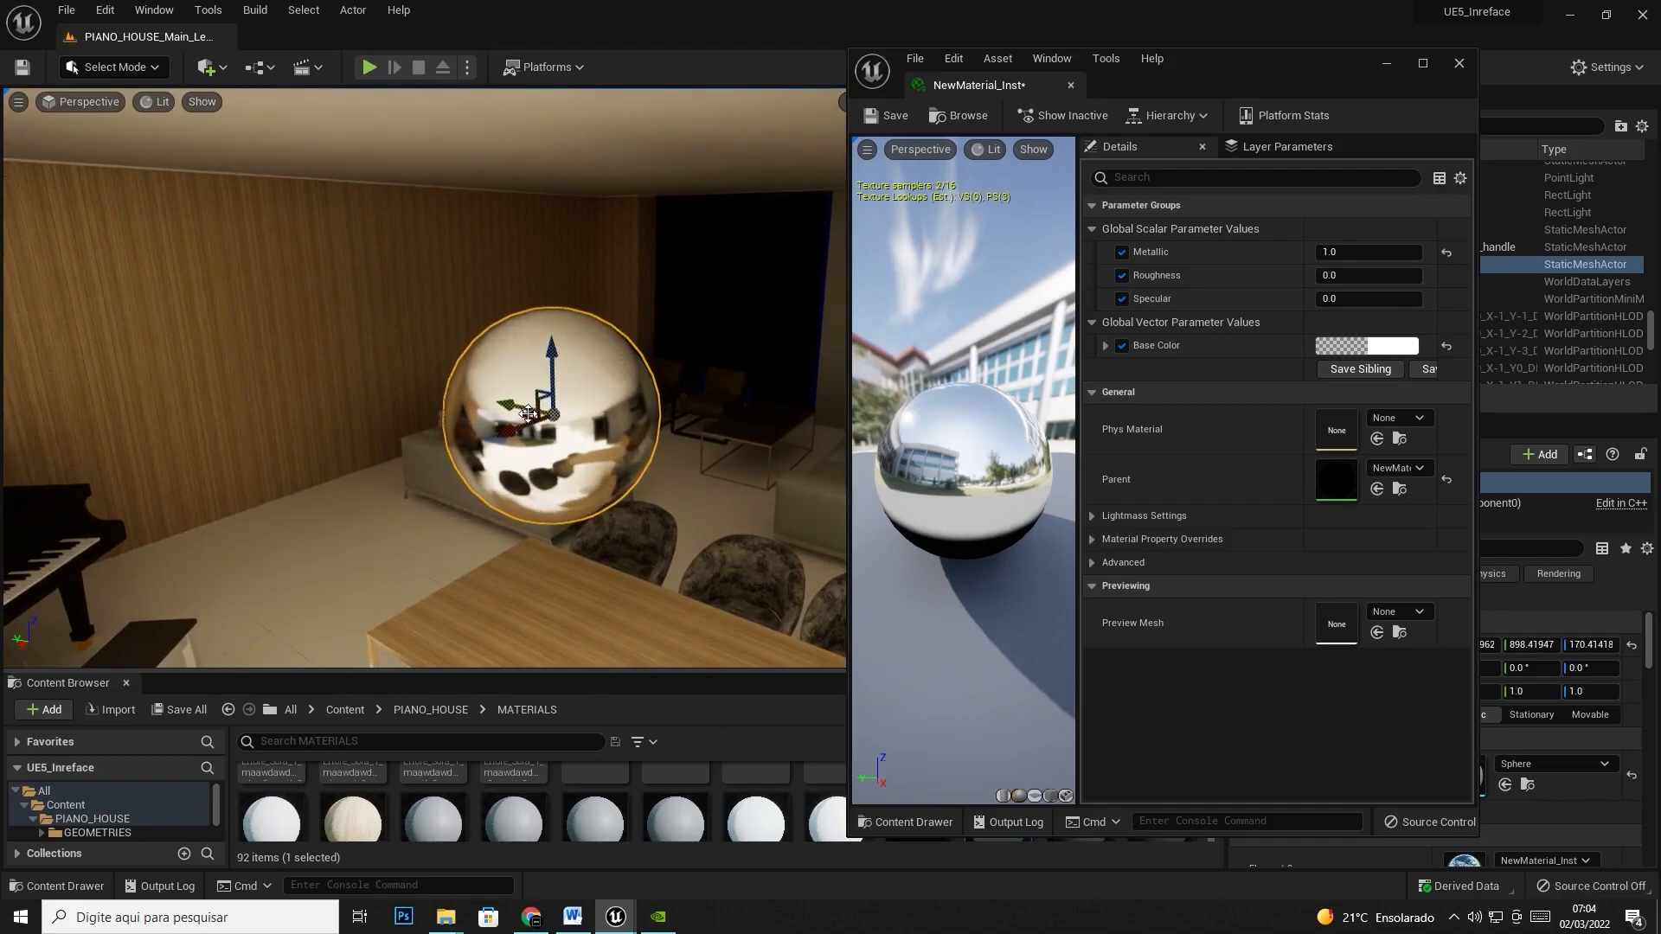
pyautogui.moveTo(551, 370); pyautogui.dragTo(808, 465)
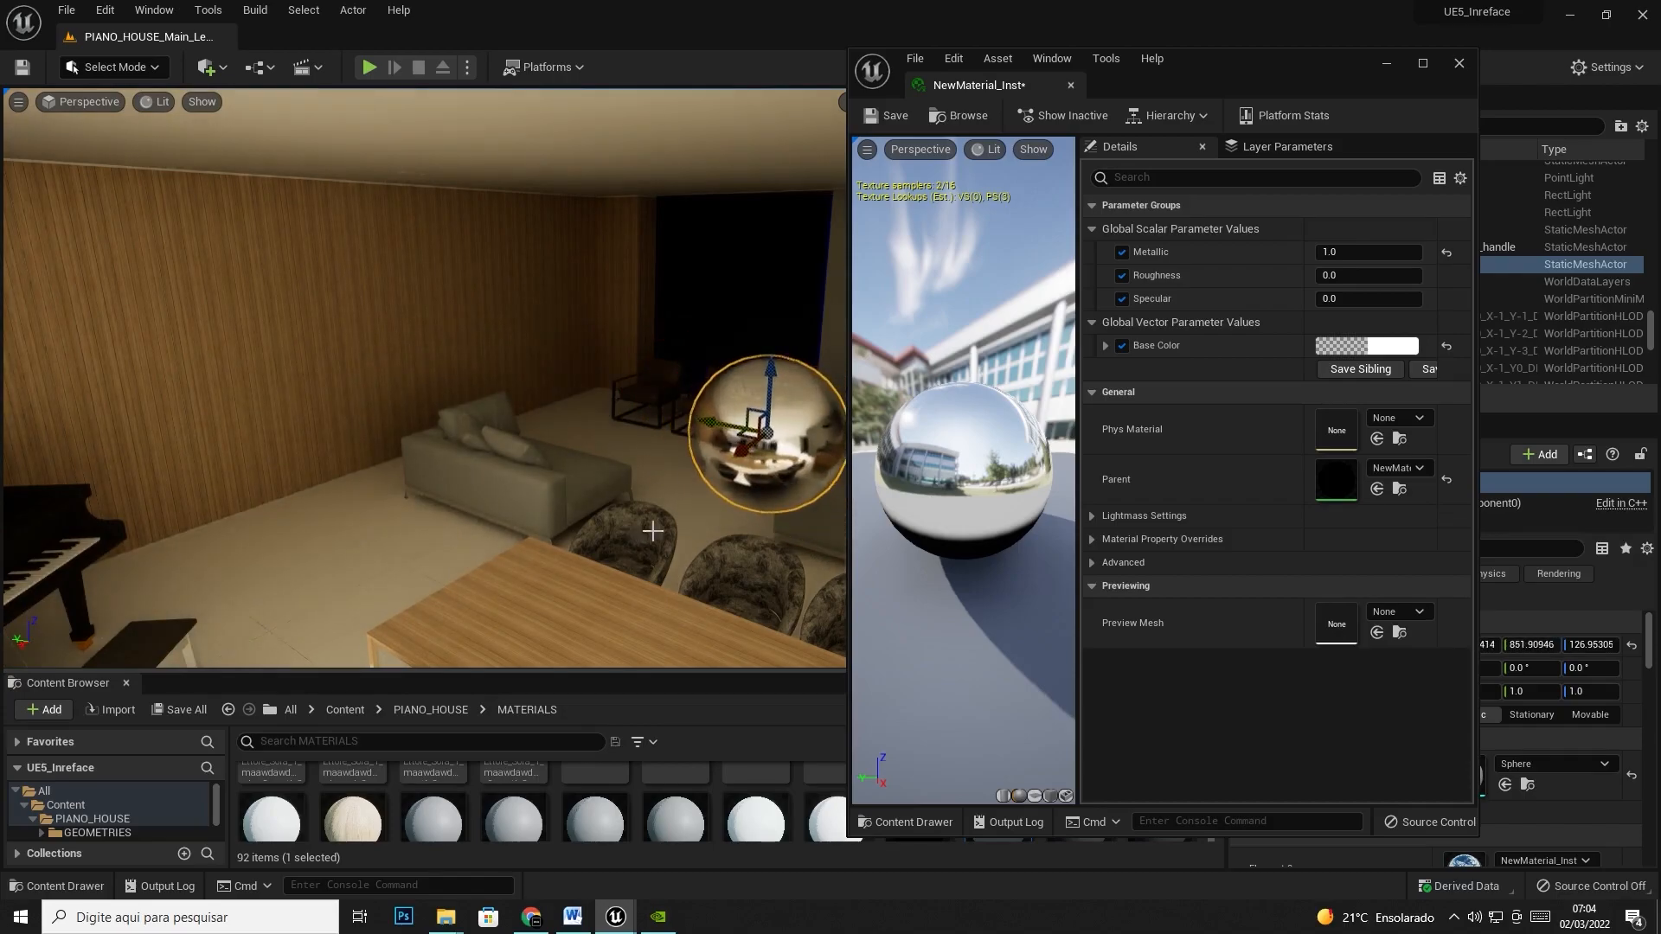
# - Close the material instance editor and shift the sphere to about Y 828.75 and Z 123.47 for a closer look at its reflections
pyautogui.press('f')
pyautogui.click(1460, 65)
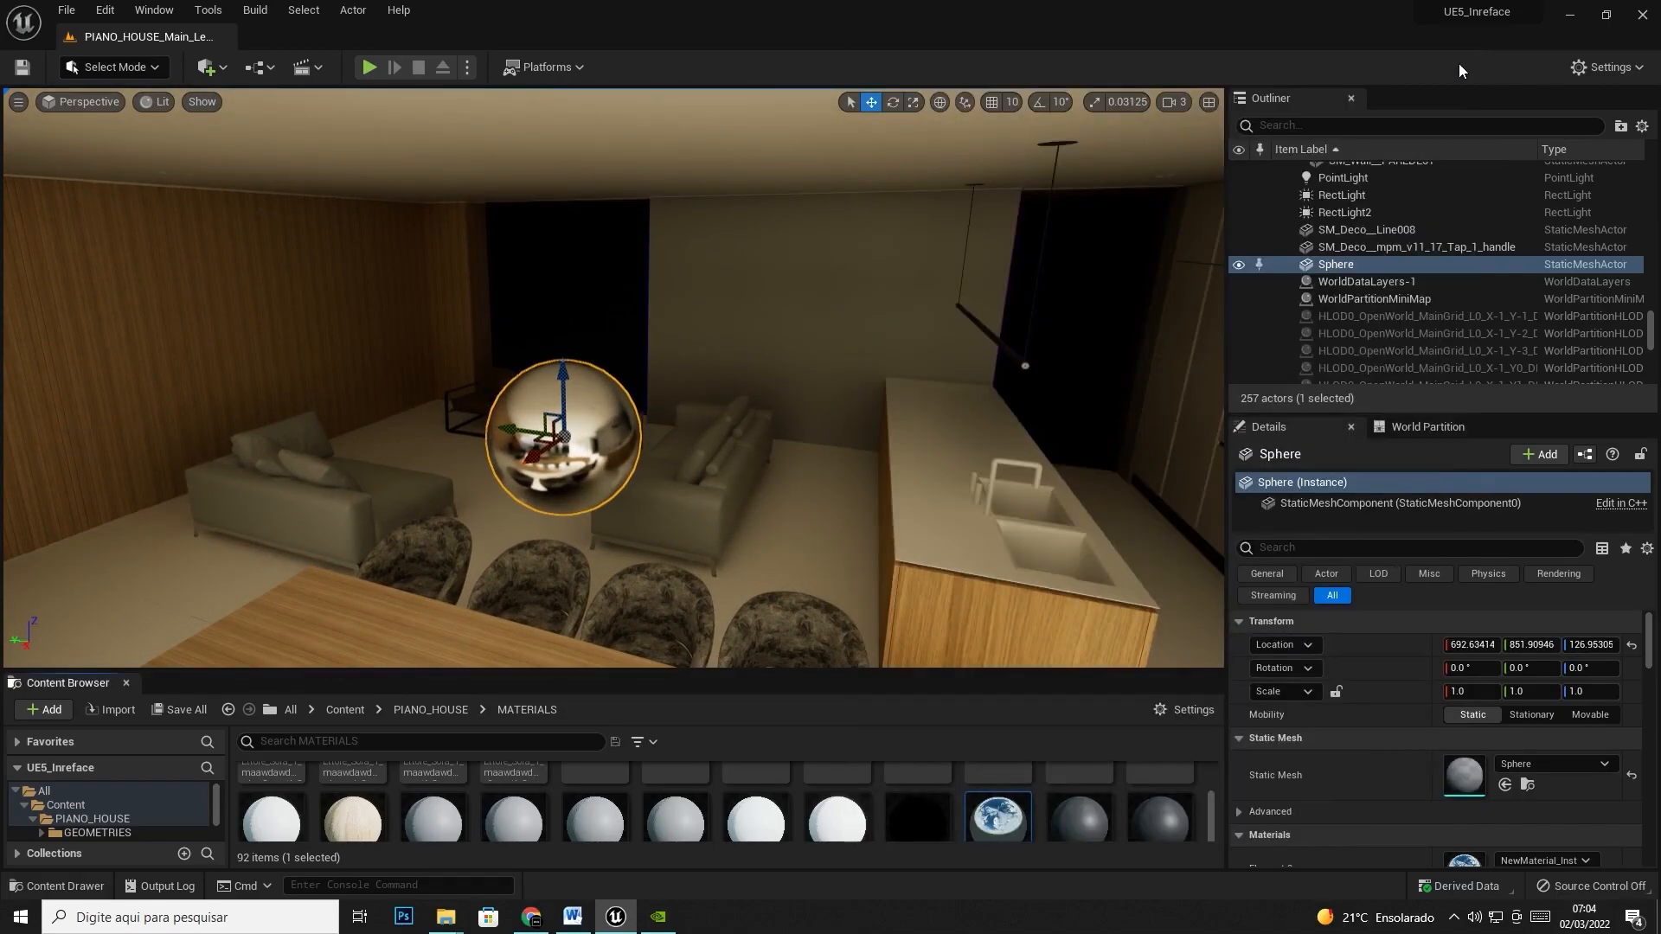
pyautogui.press('w')
pyautogui.moveTo(816, 341); pyautogui.dragTo(819, 410, button='right')
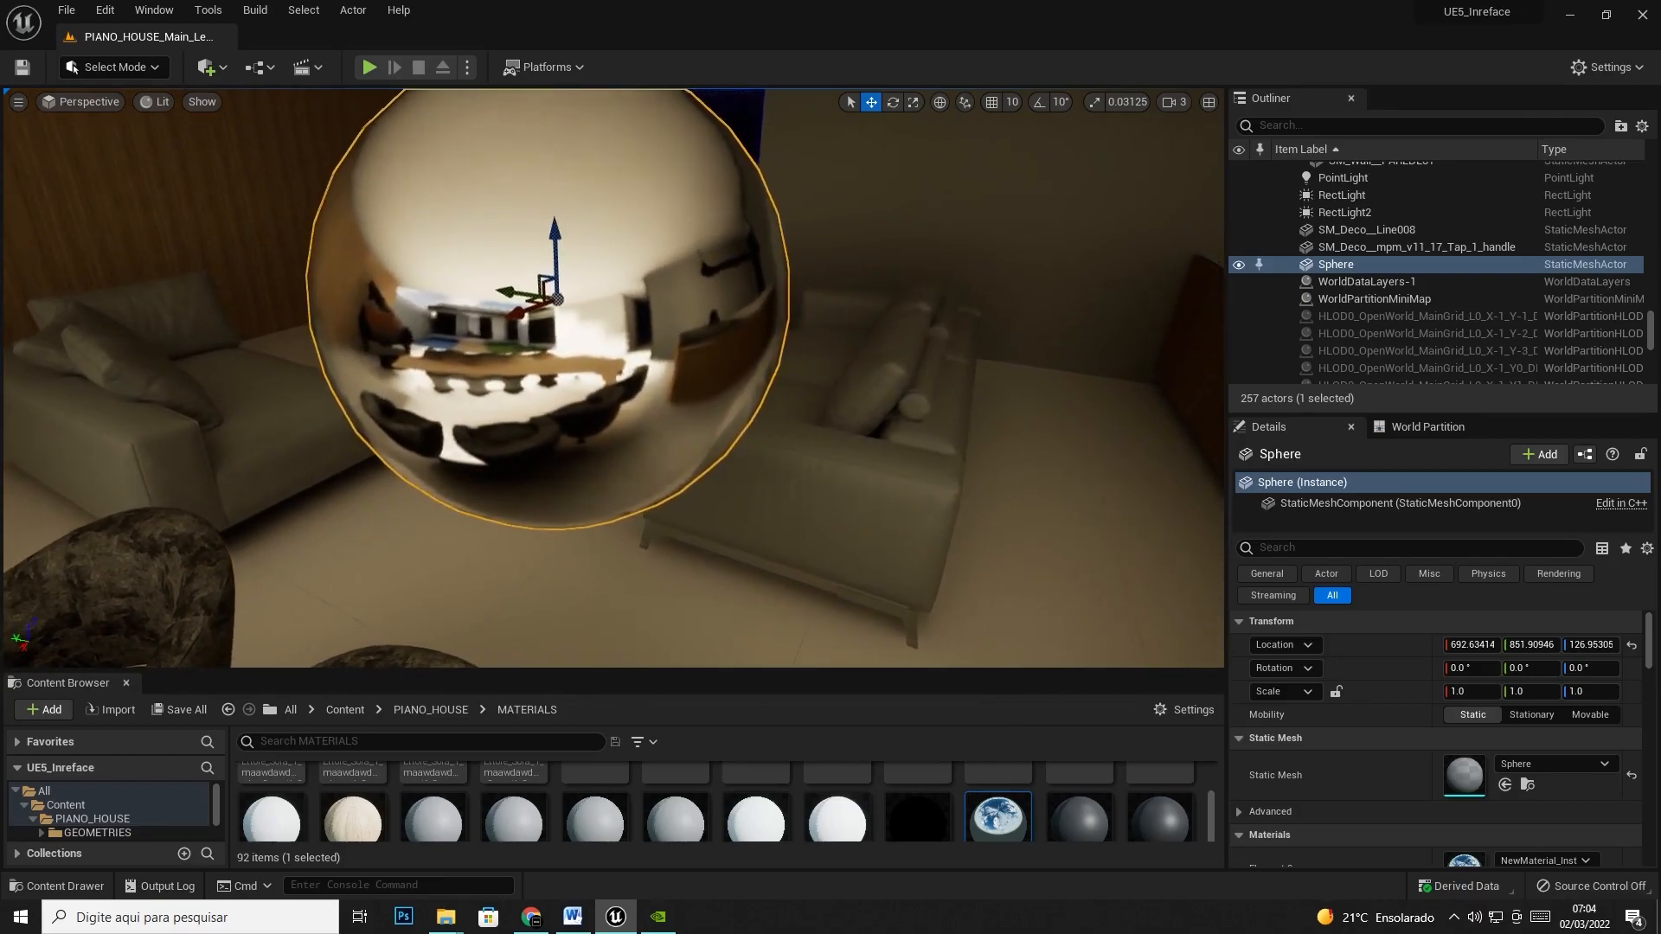
pyautogui.moveTo(924, 360); pyautogui.dragTo(917, 349, button='right')
pyautogui.moveTo(463, 300); pyautogui.dragTo(700, 271)
pyautogui.scroll(-3, 701, 271)
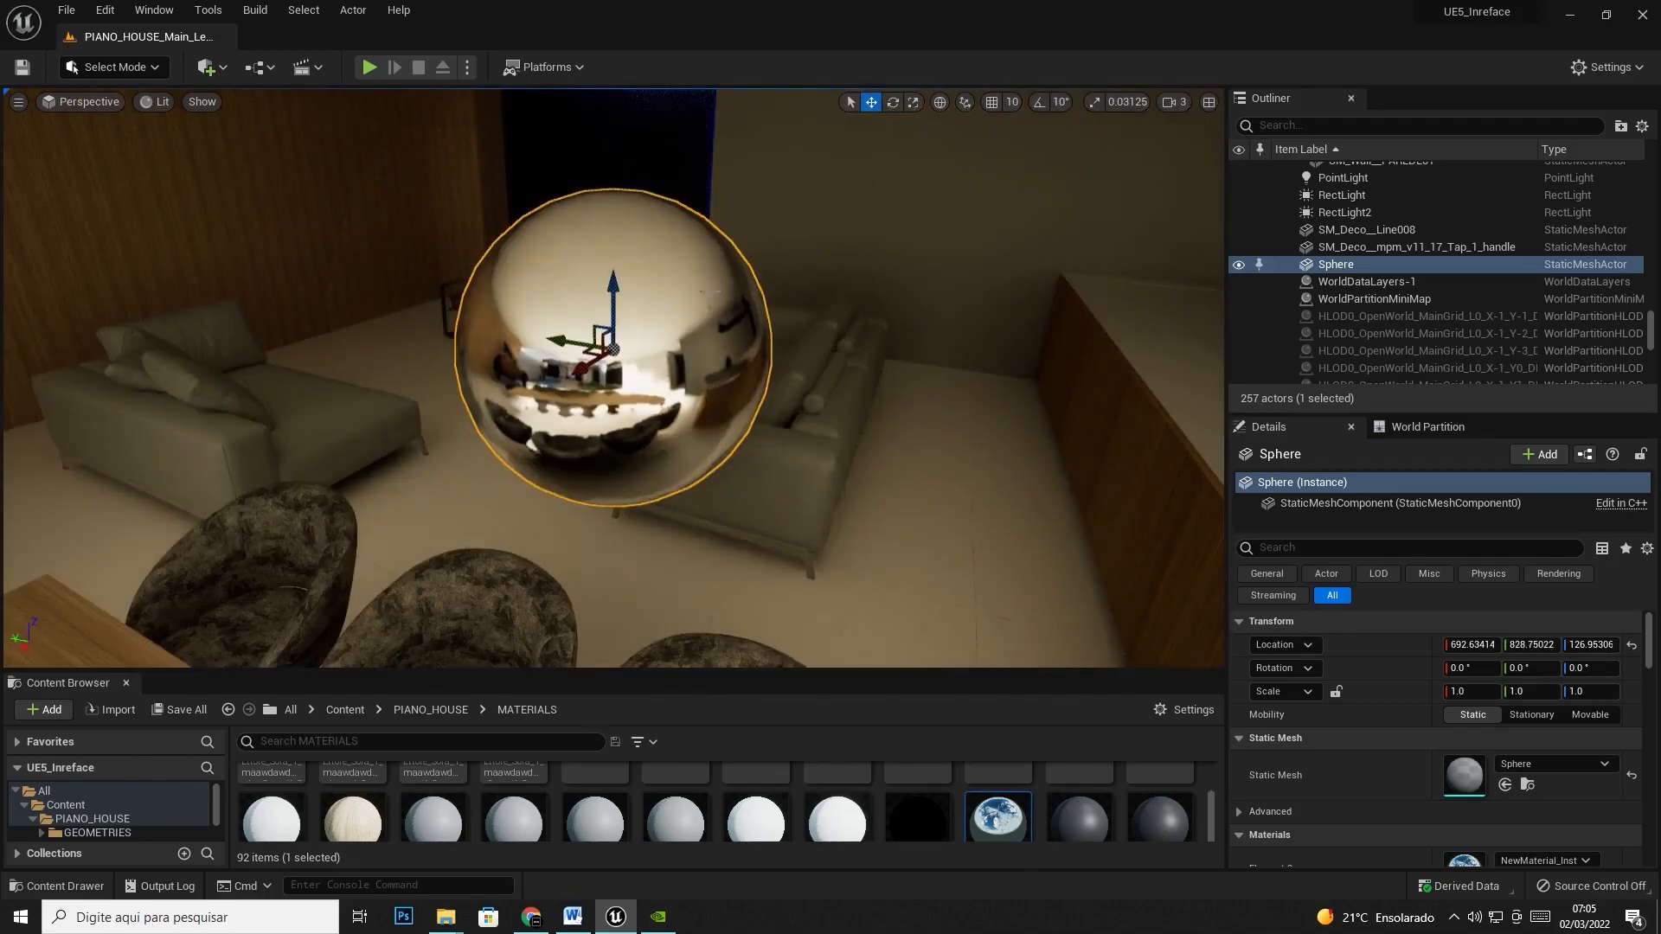
pyautogui.moveTo(862, 361); pyautogui.dragTo(837, 361, button='right')
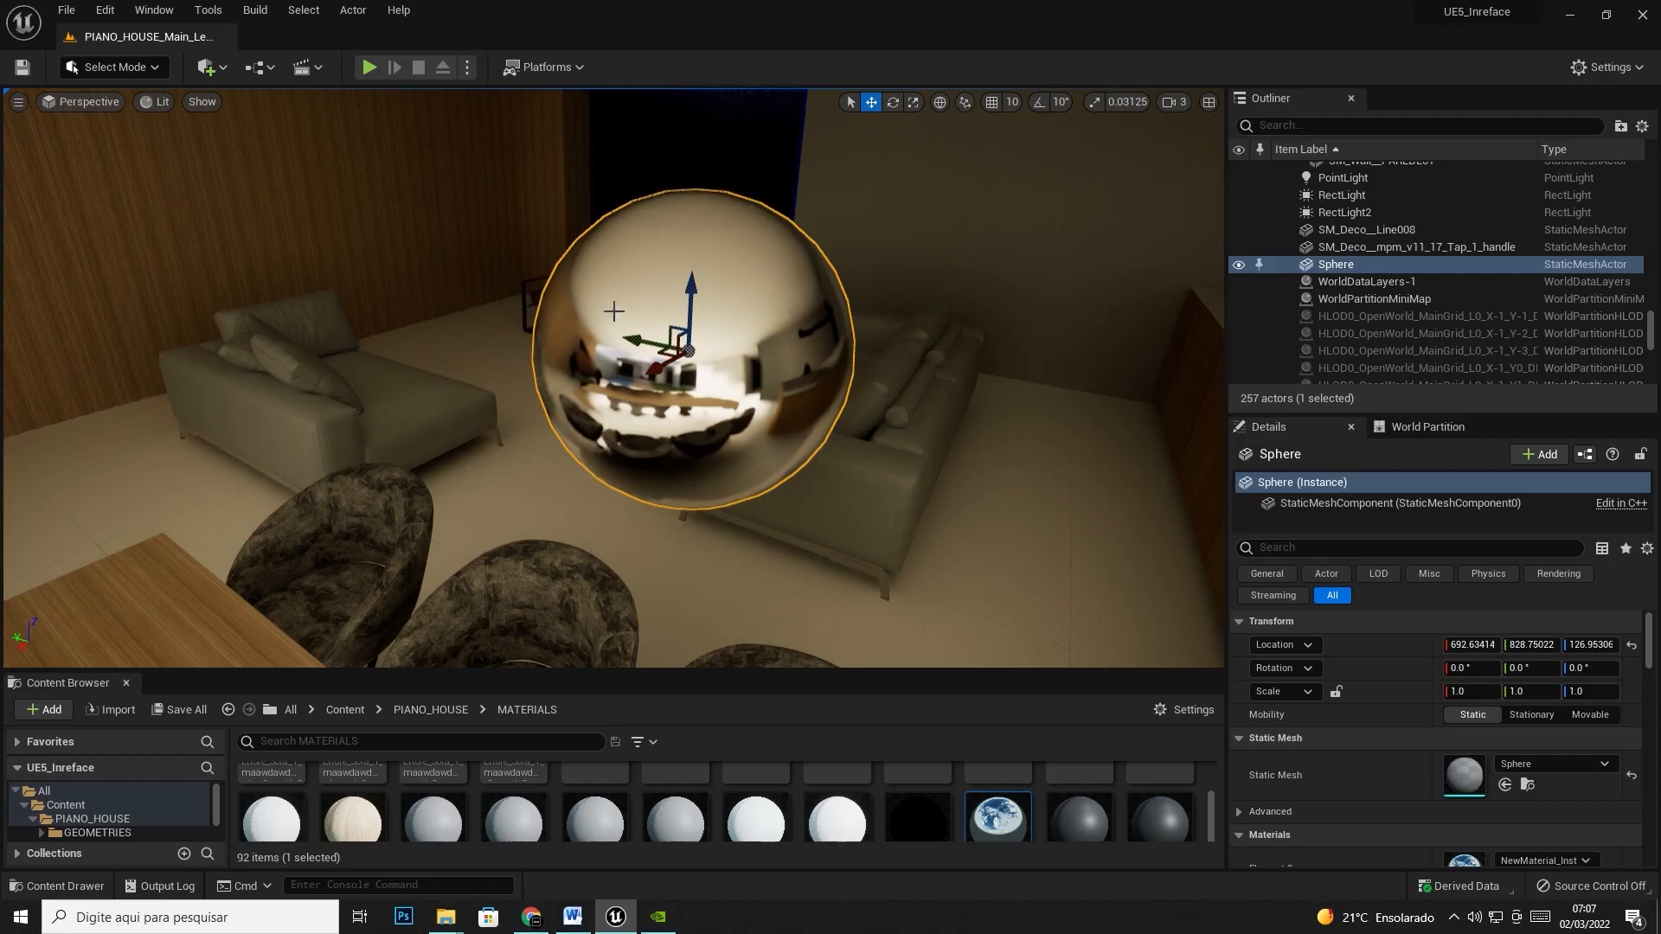
pyautogui.moveTo(691, 303); pyautogui.dragTo(737, 378)
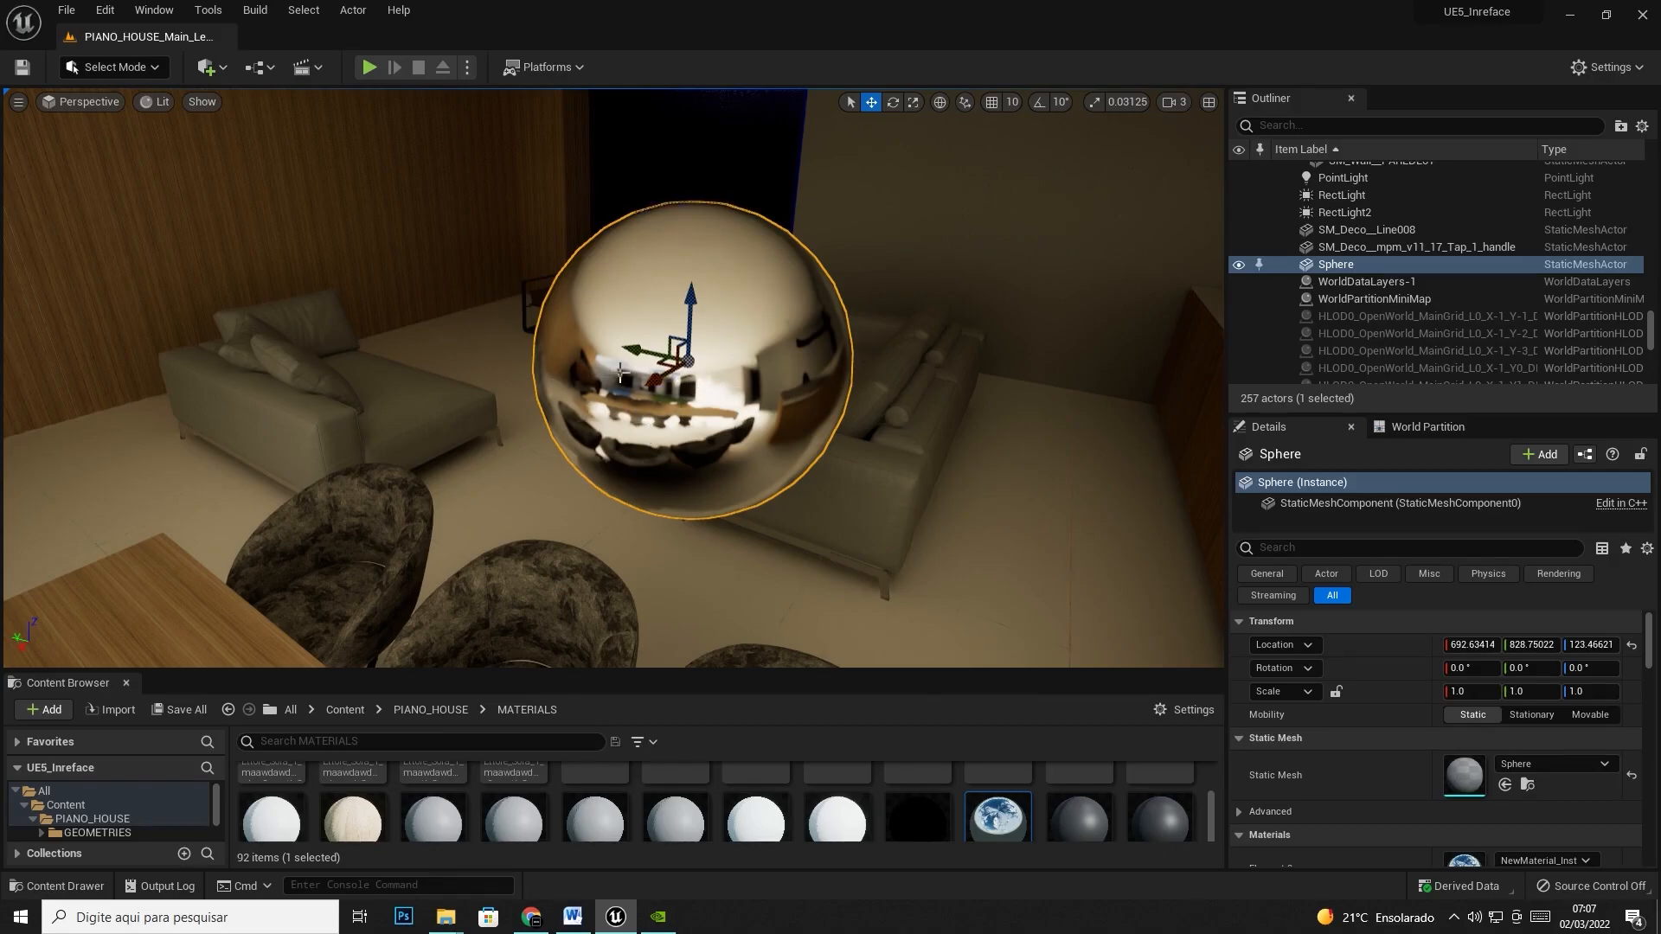
# - Select the PostProcessVolume in the level and set its Reflections Method to None
pyautogui.click(1335, 127)
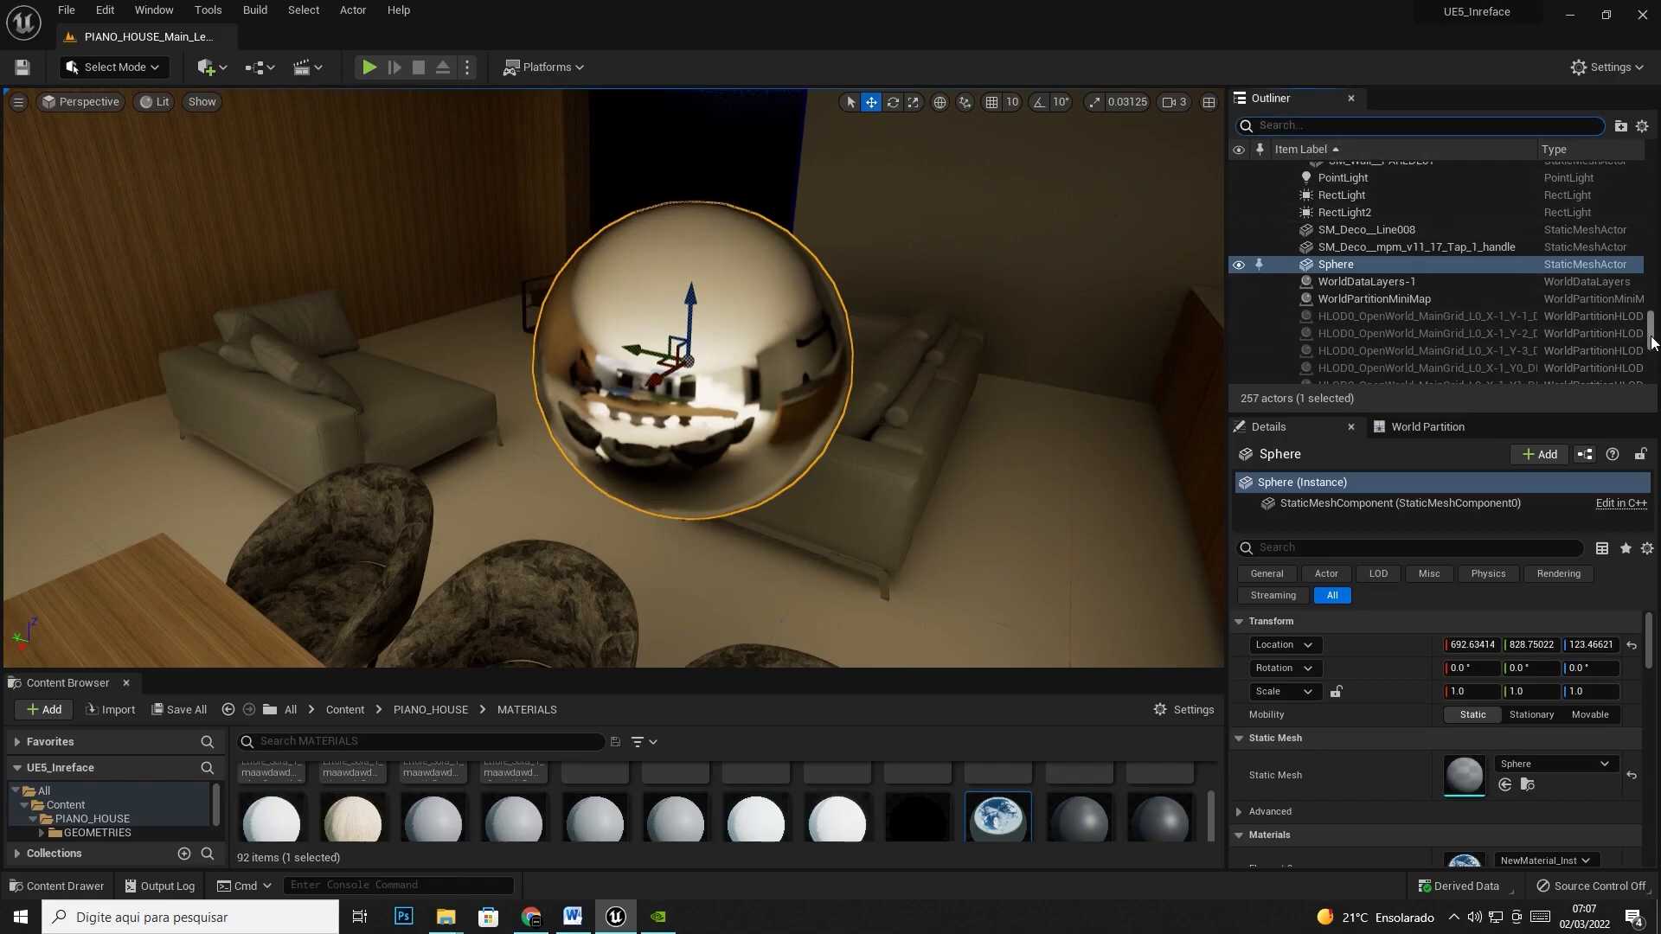
pyautogui.moveTo(1650, 333); pyautogui.dragTo(1654, 184)
pyautogui.click(1382, 223)
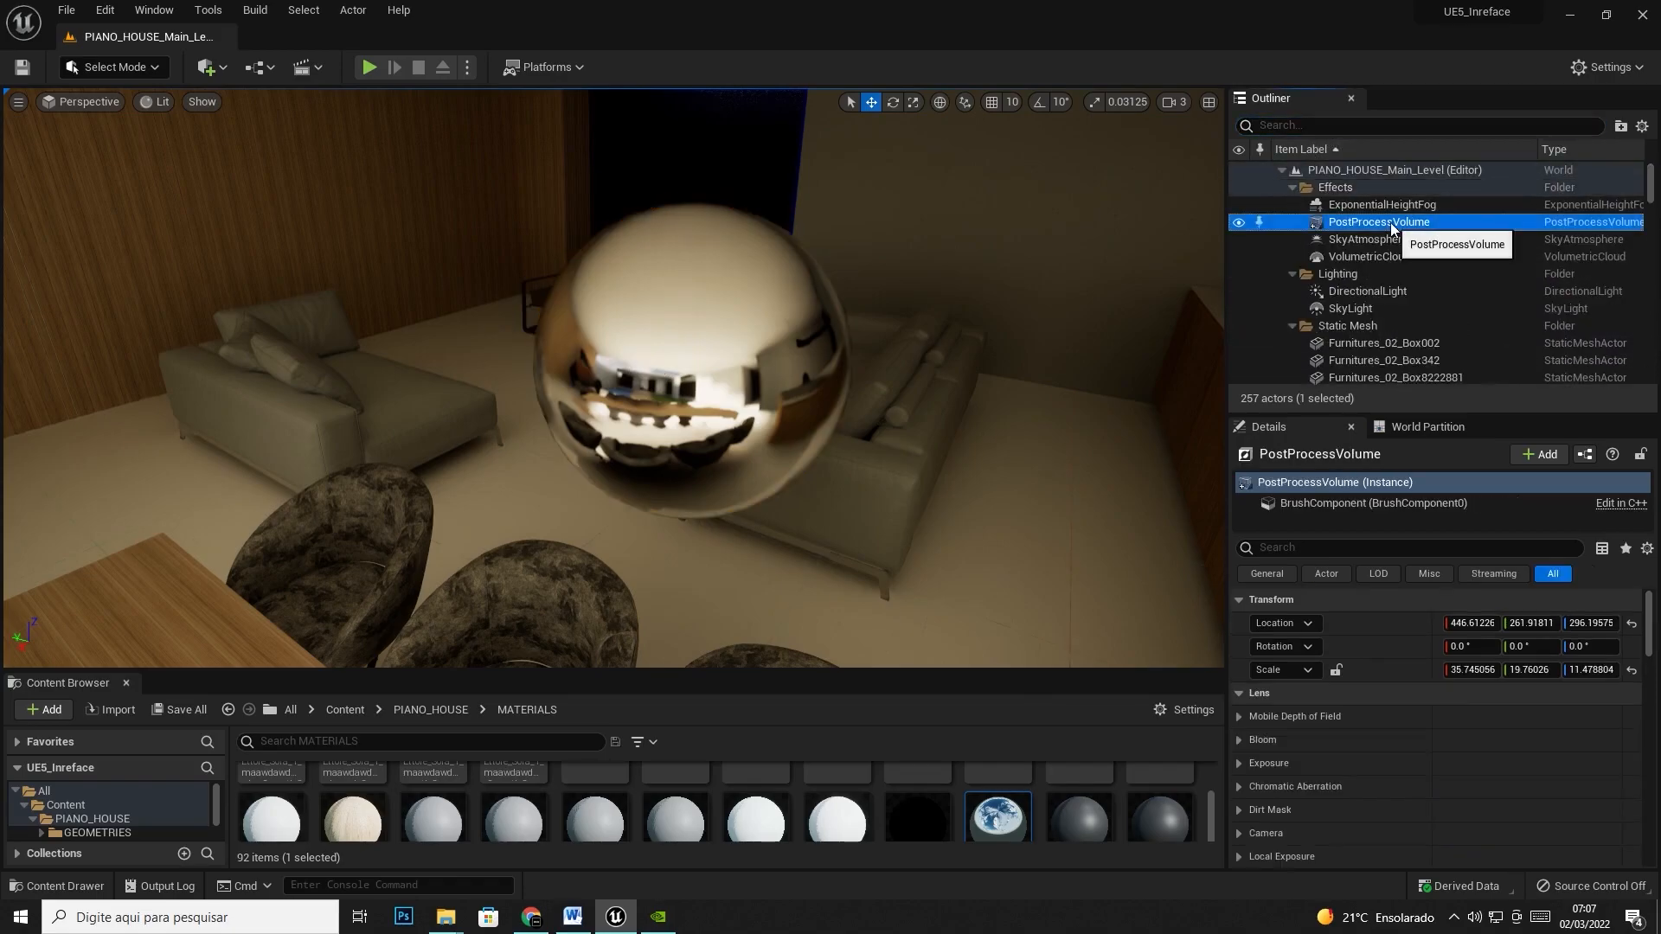
pyautogui.scroll(-8, 1356, 745)
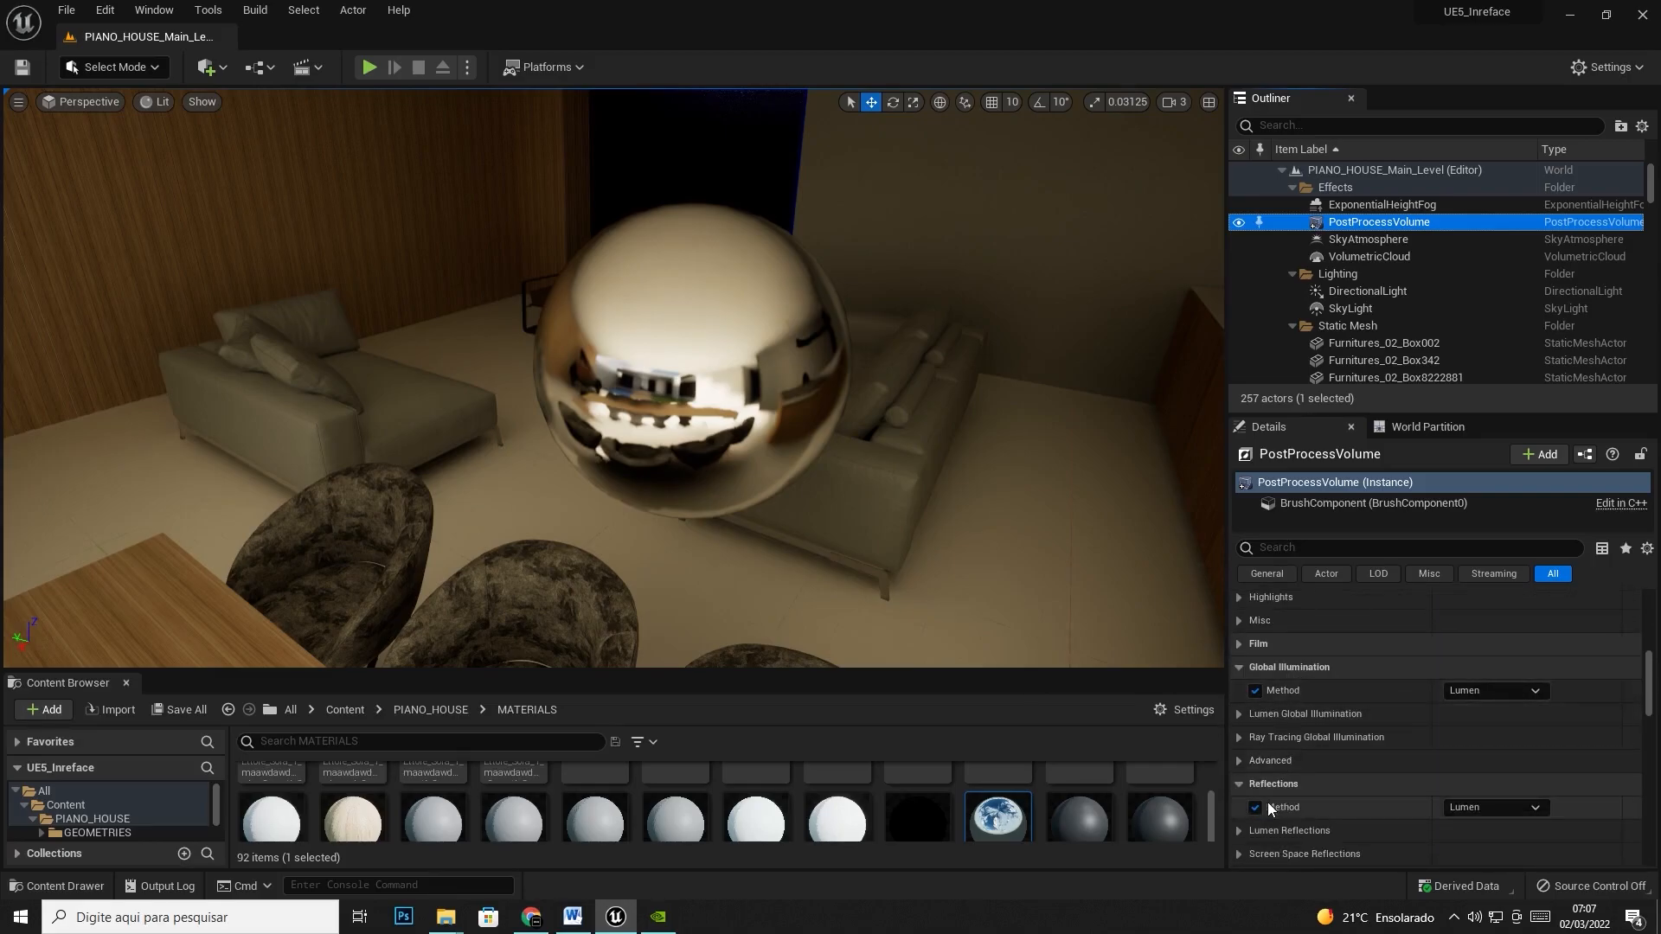
pyautogui.click(1481, 812)
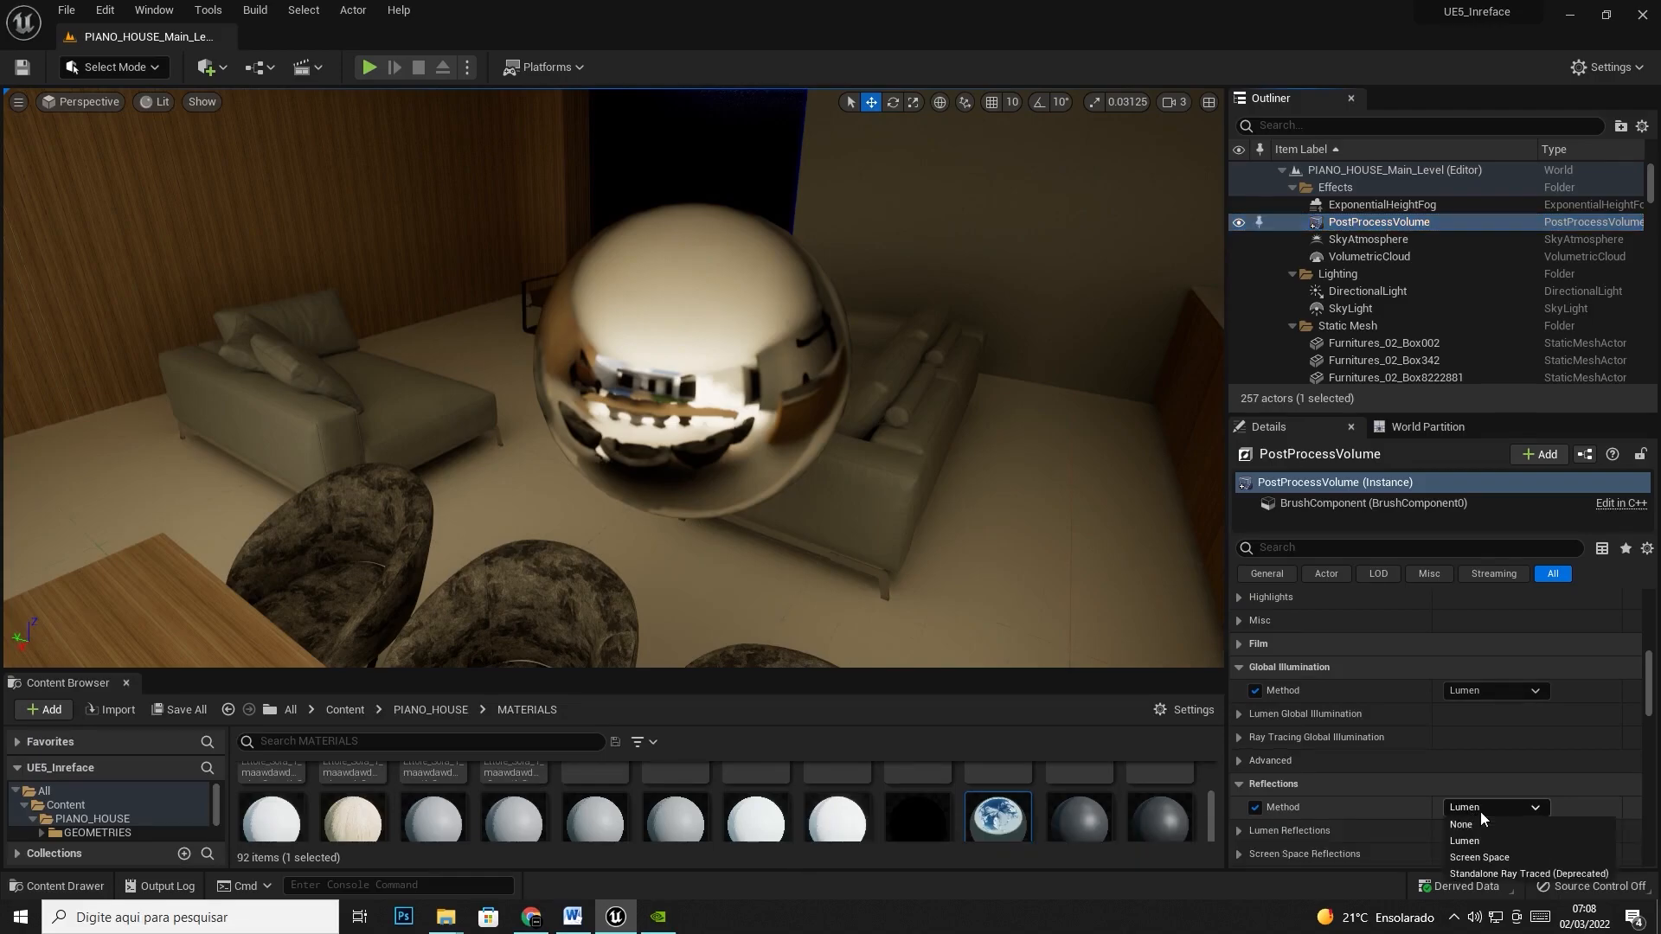
pyautogui.click(1481, 827)
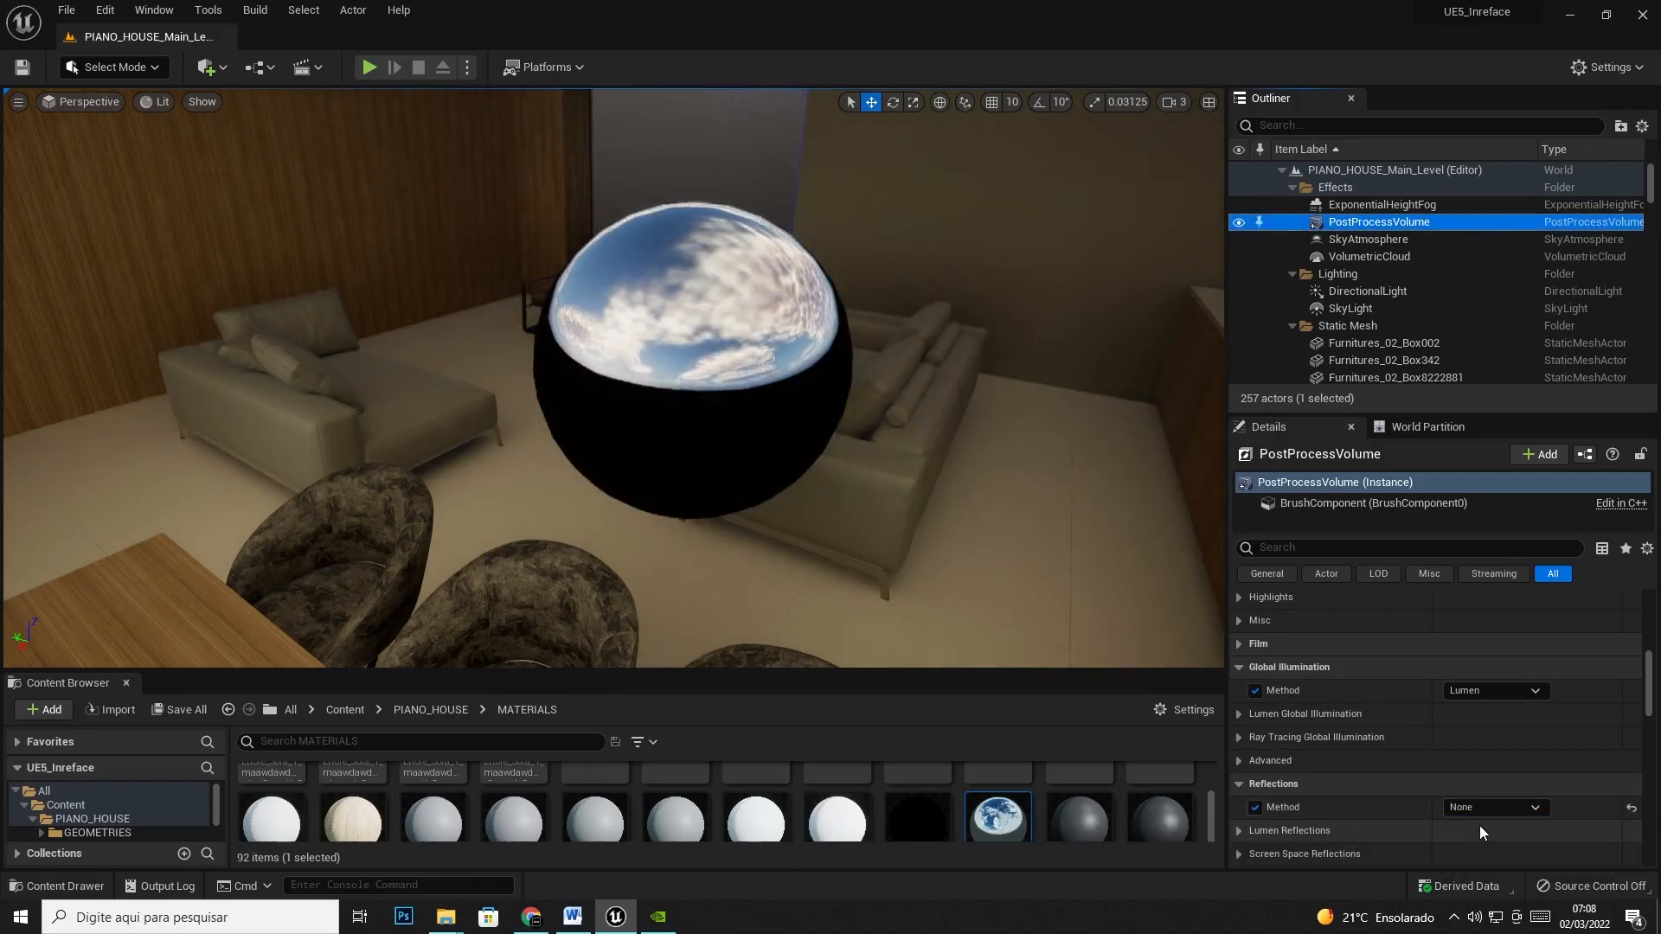
# - Switch the PostProcessVolume's Reflections Method to Lumen and then to Screen Space to compare the sphere
pyautogui.click(1483, 808)
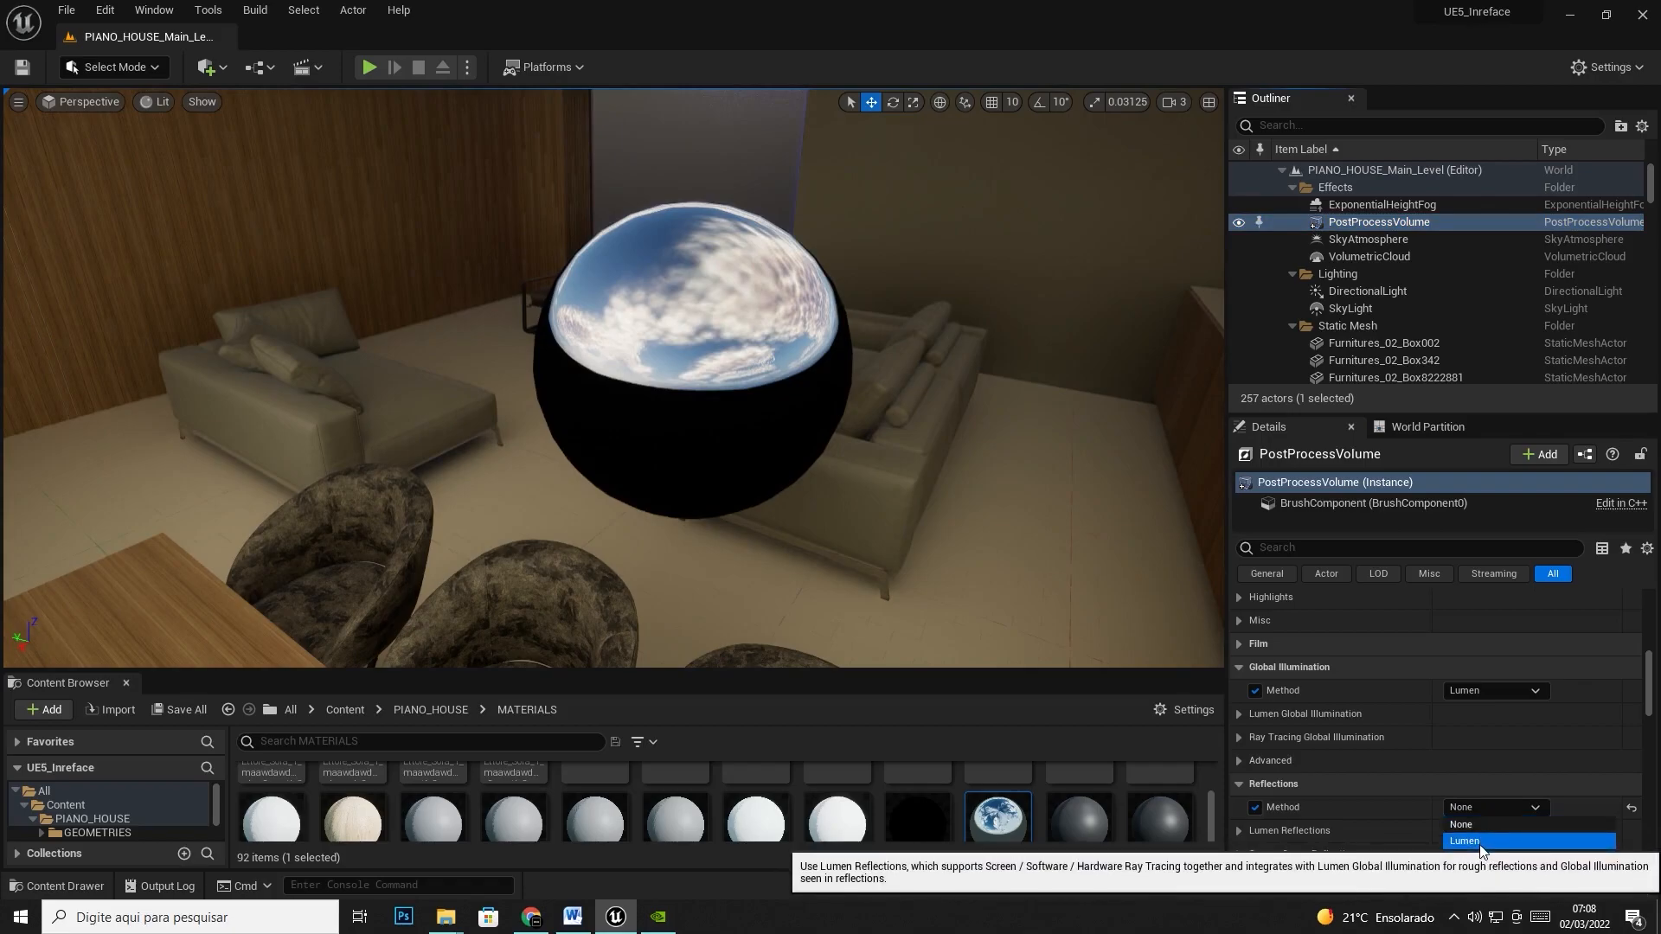
pyautogui.click(1479, 841)
pyautogui.click(1481, 808)
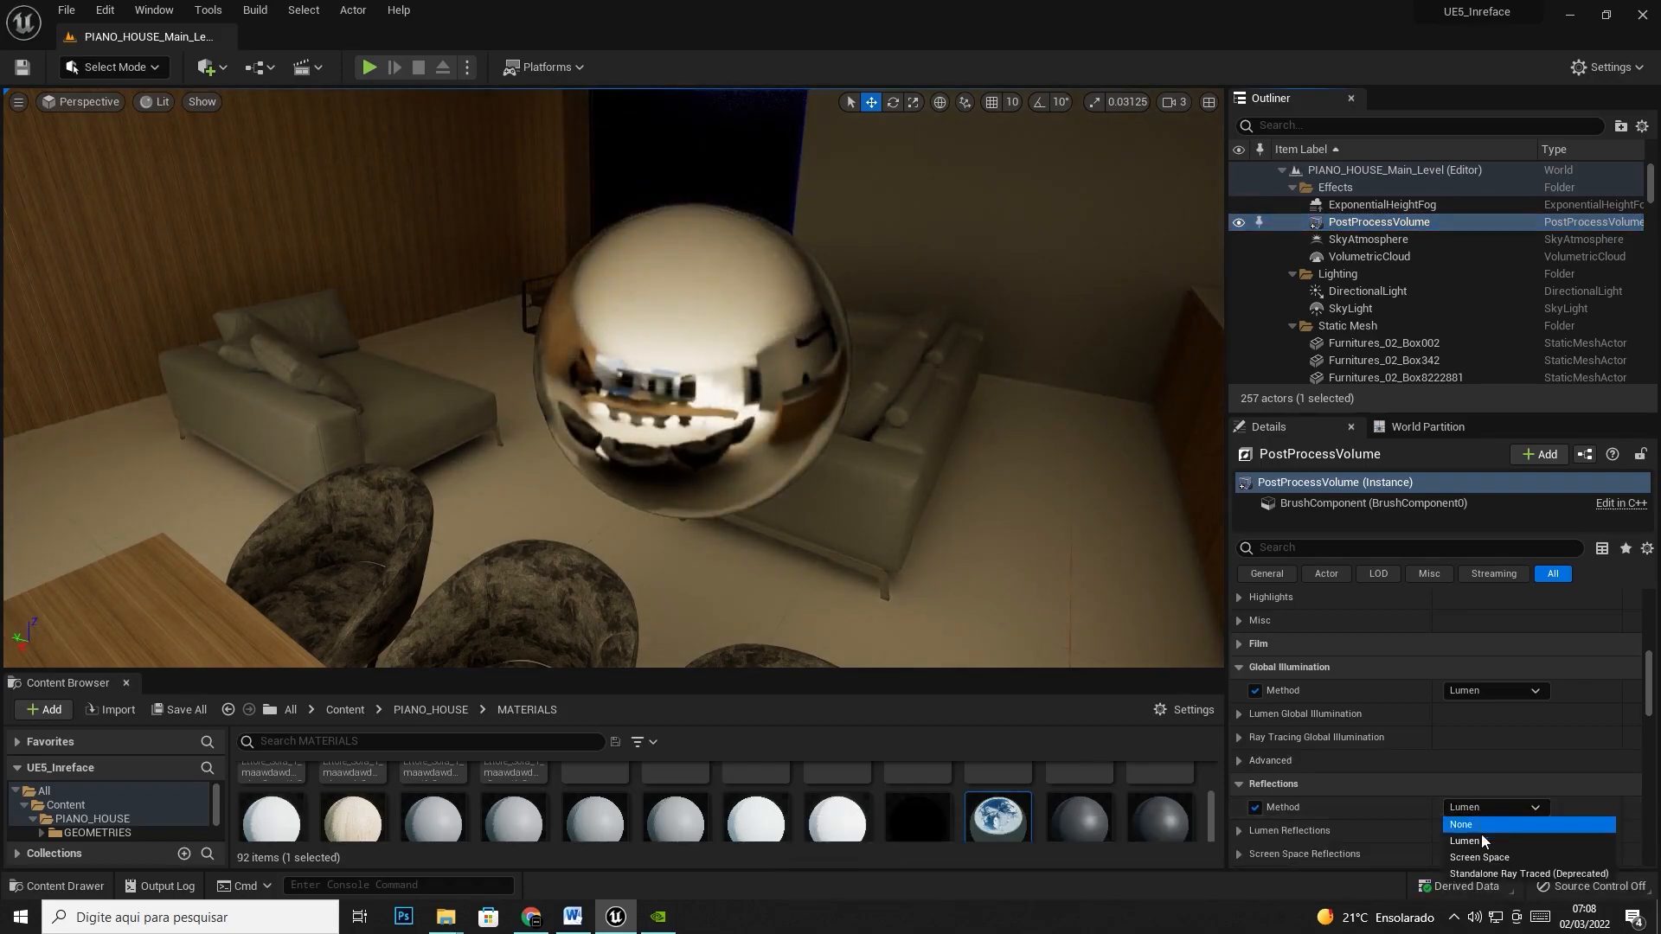
pyautogui.click(1477, 856)
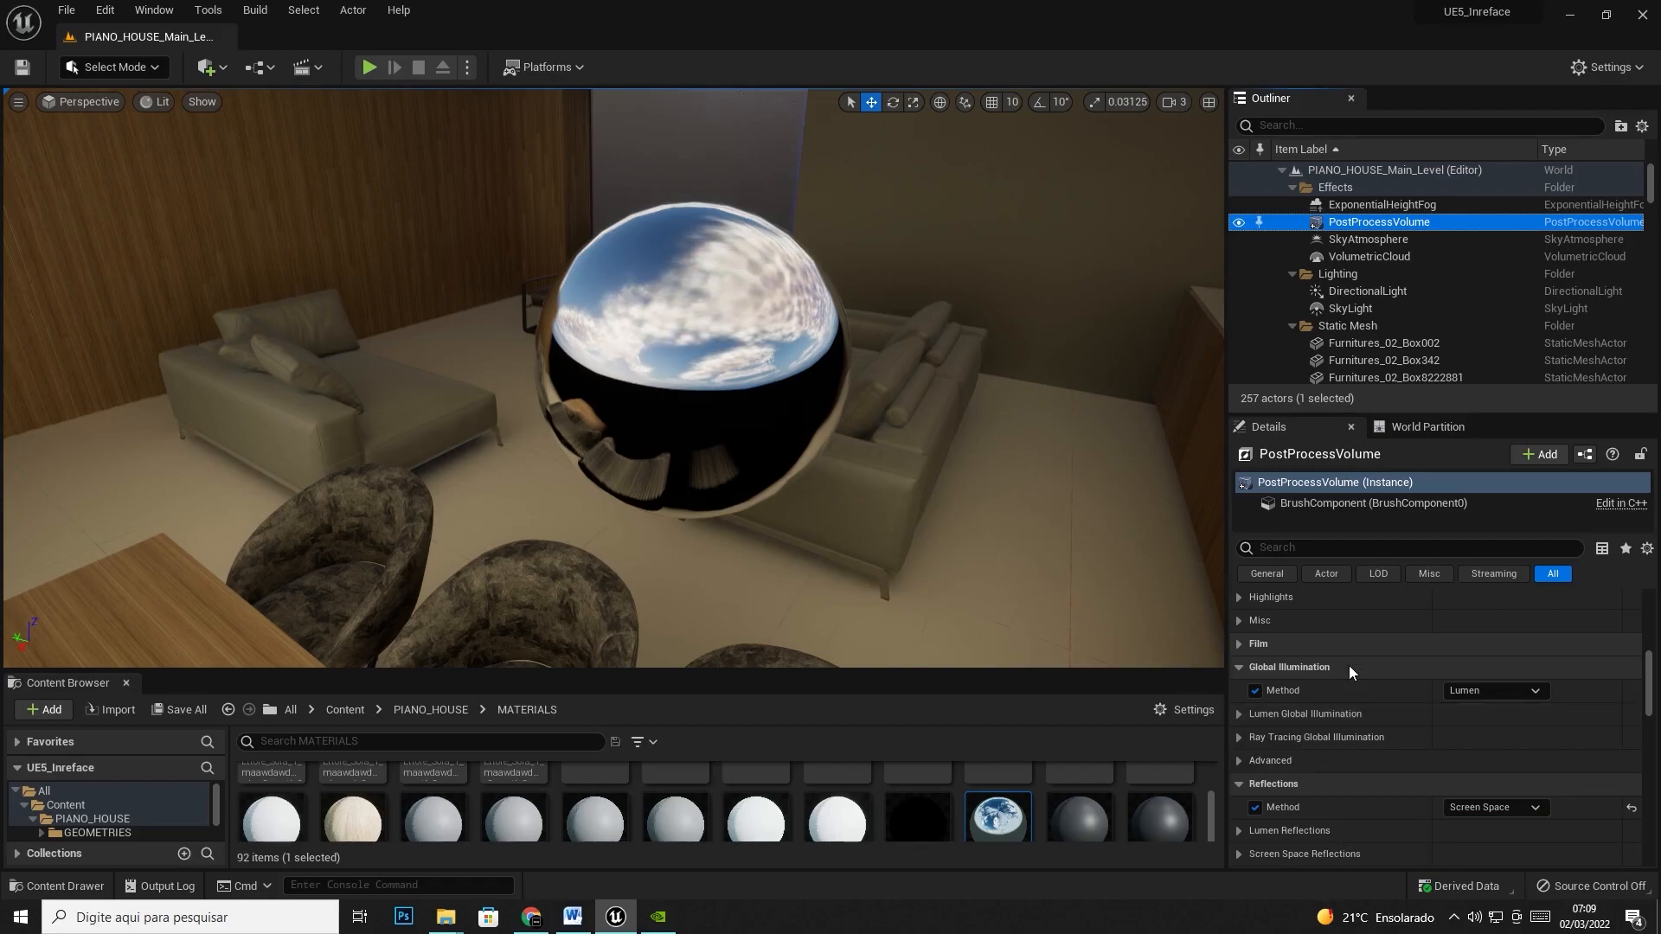
# - Try Standalone Ray Traced (Deprecated) as the Reflections Method, then set the method back to Lumen
pyautogui.click(1476, 808)
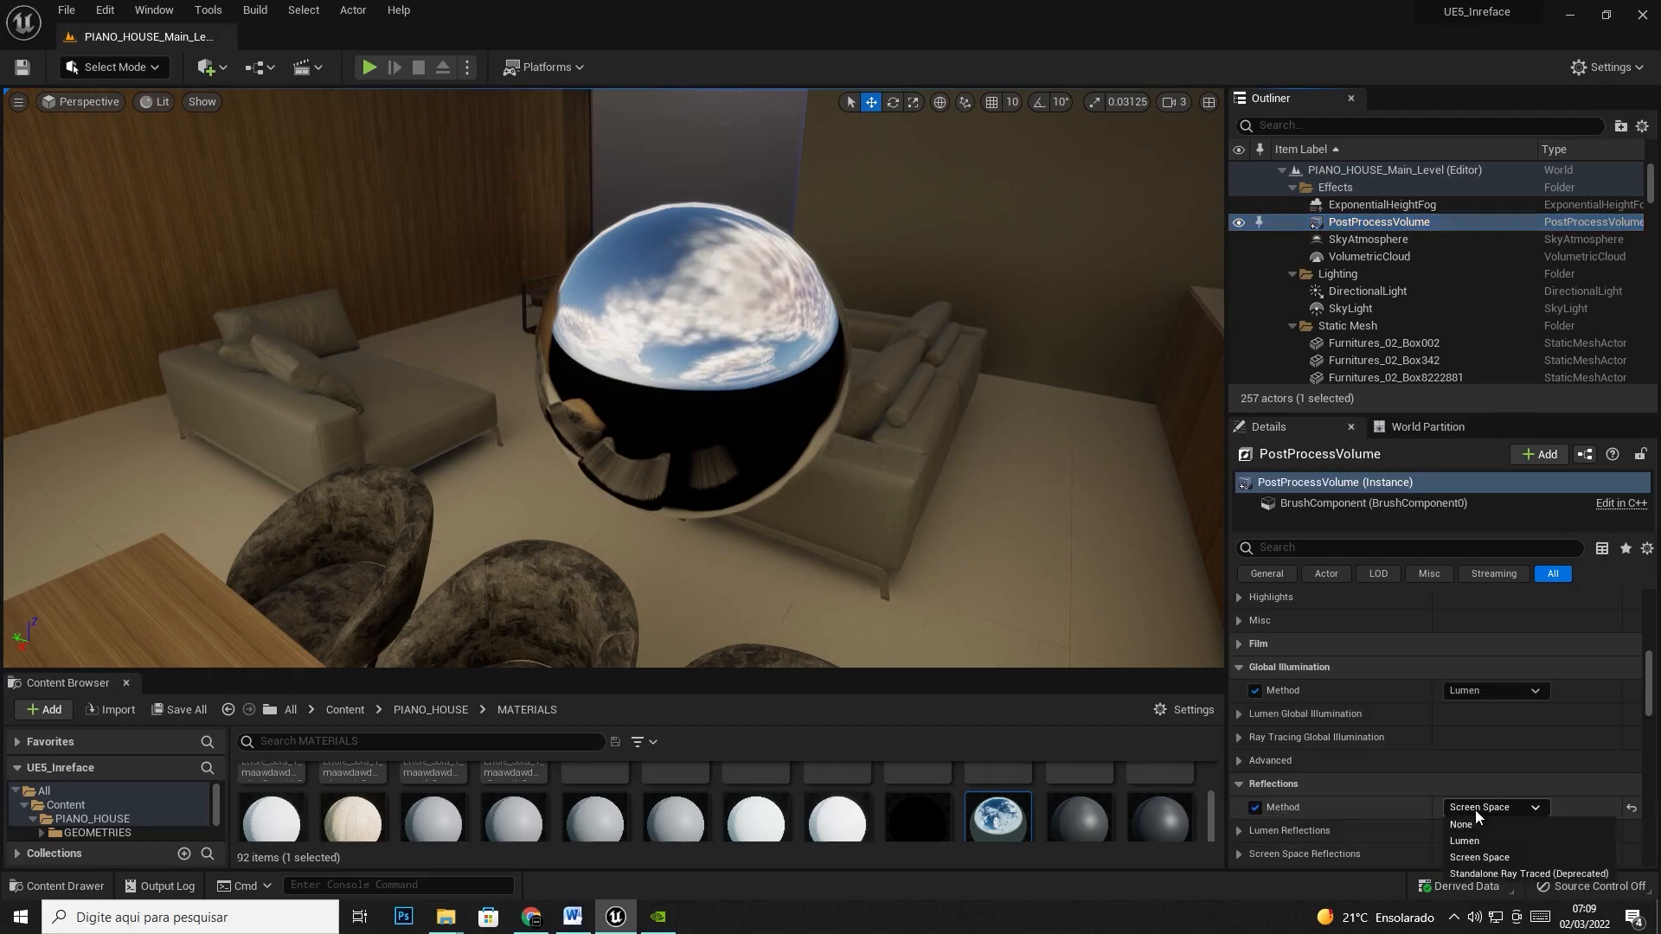
pyautogui.click(1486, 873)
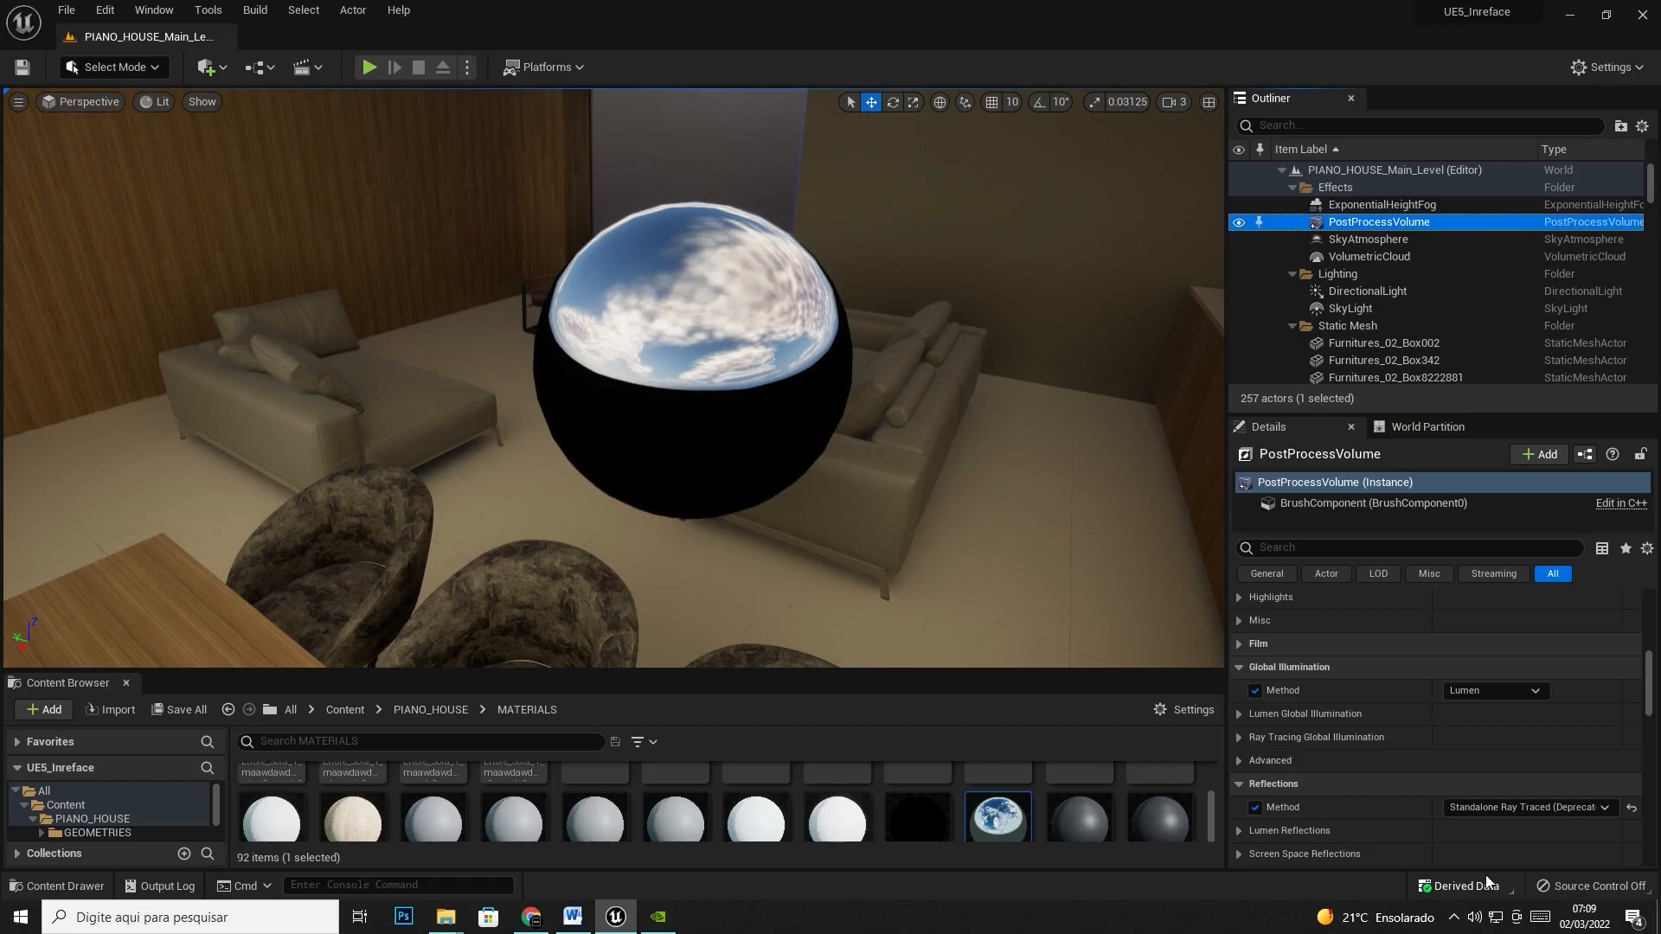
pyautogui.click(1526, 812)
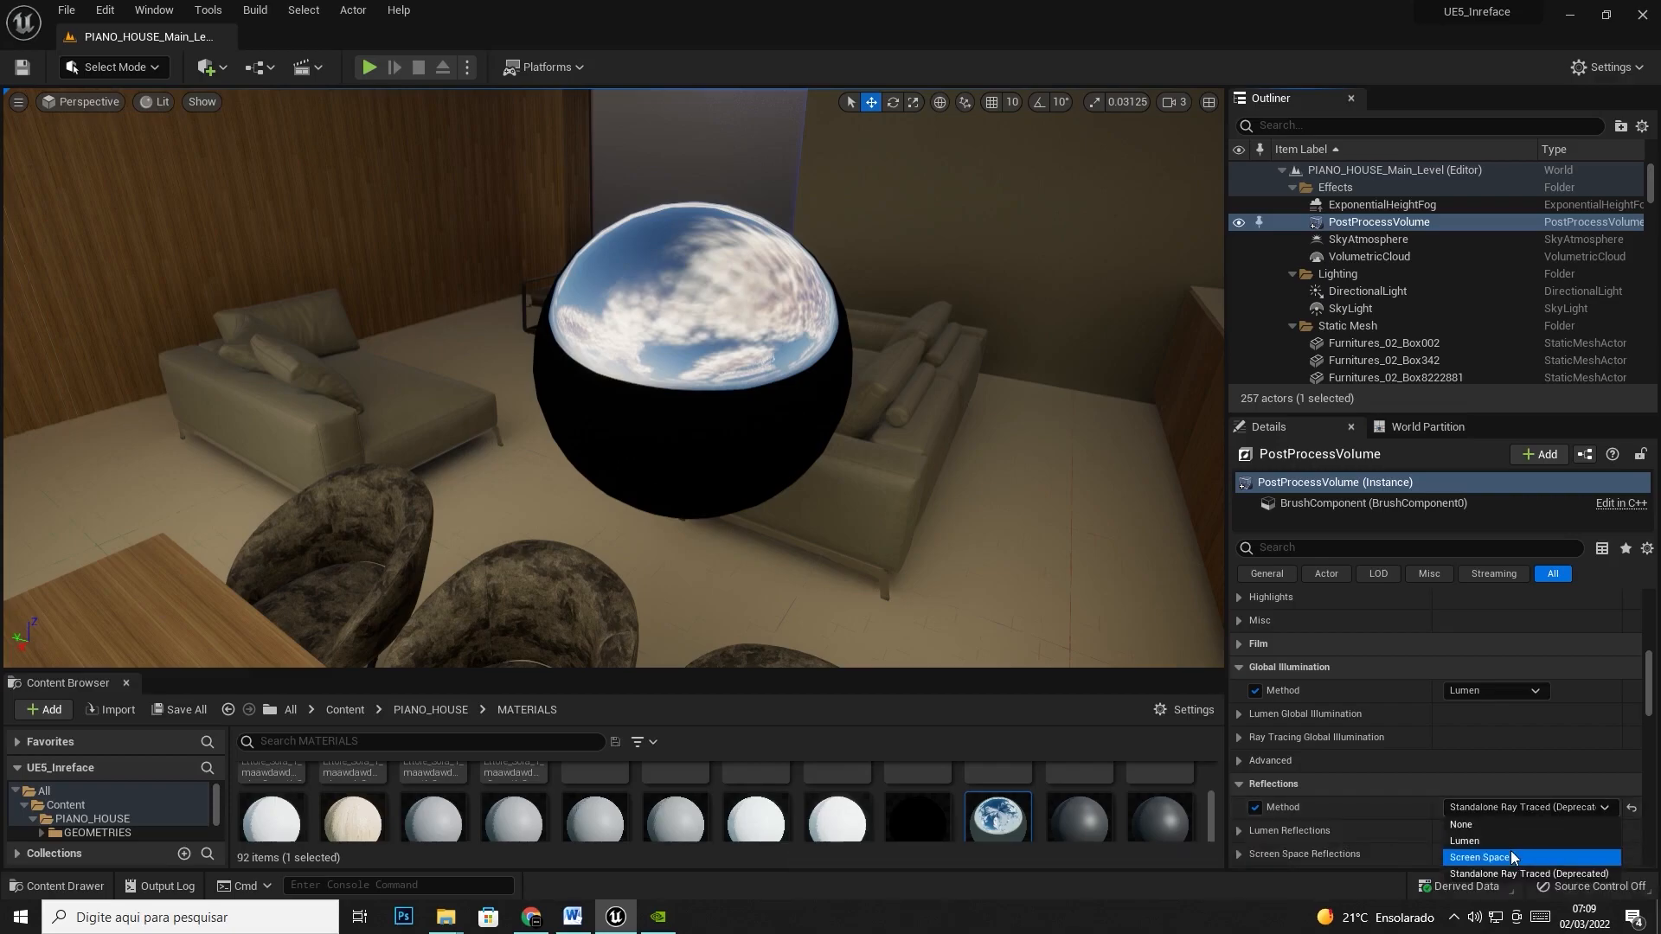
pyautogui.click(1500, 841)
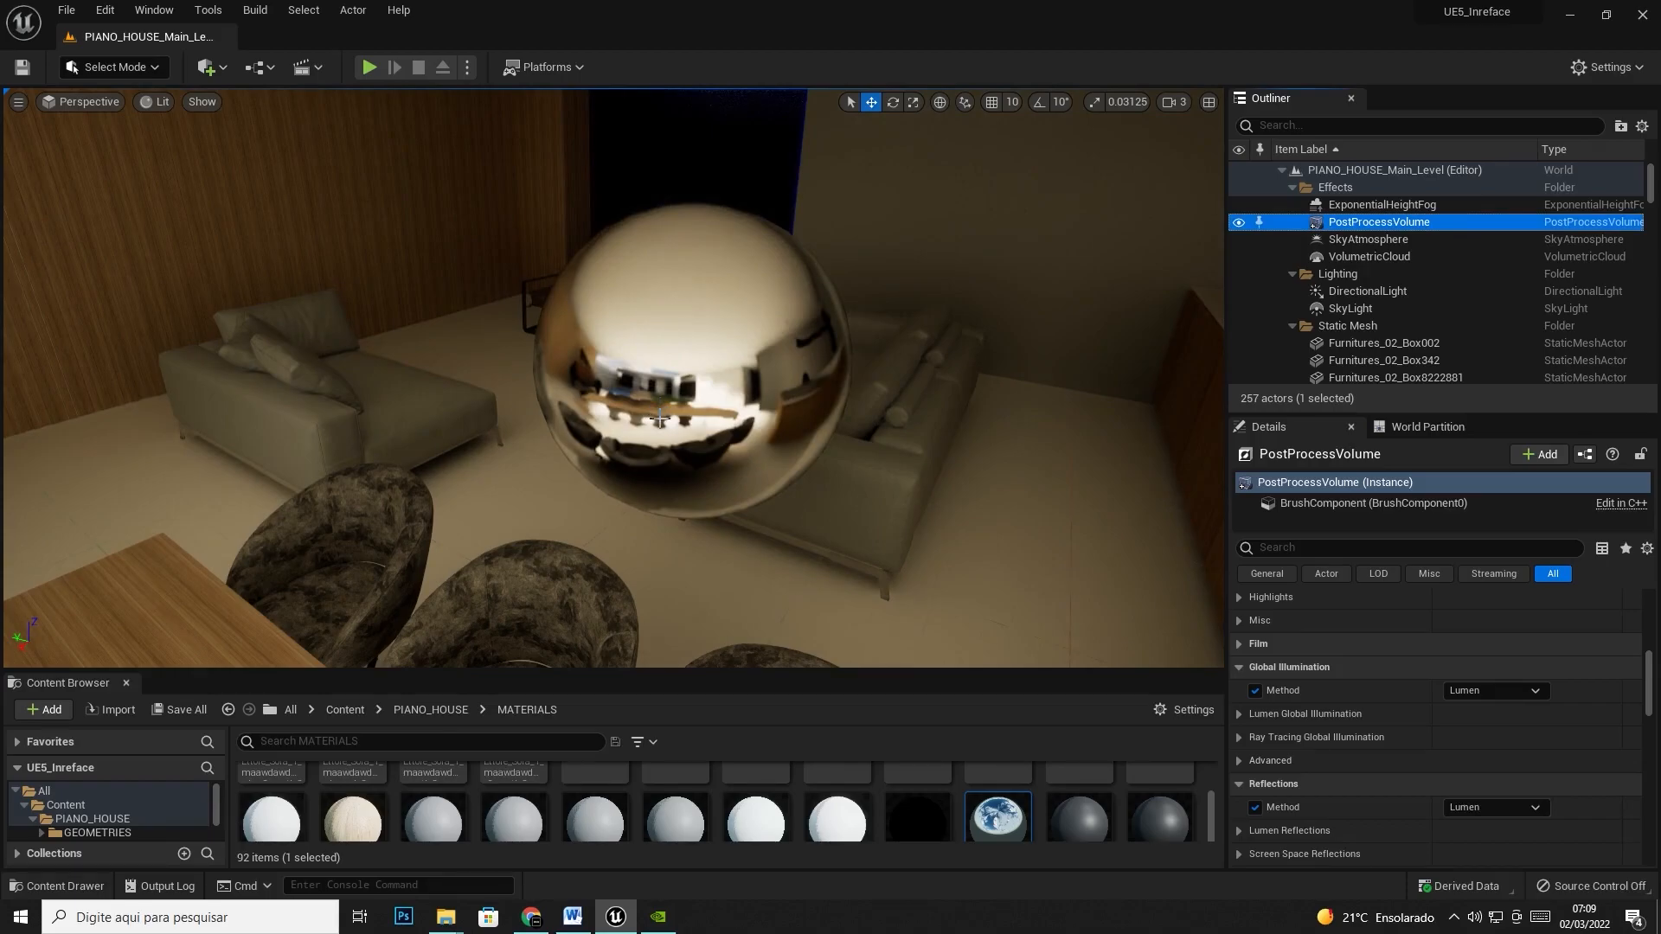
# - Expand the Lumen Reflections settings and set Quality to 0.25
pyautogui.click(1239, 831)
pyautogui.scroll(-2, 1264, 825)
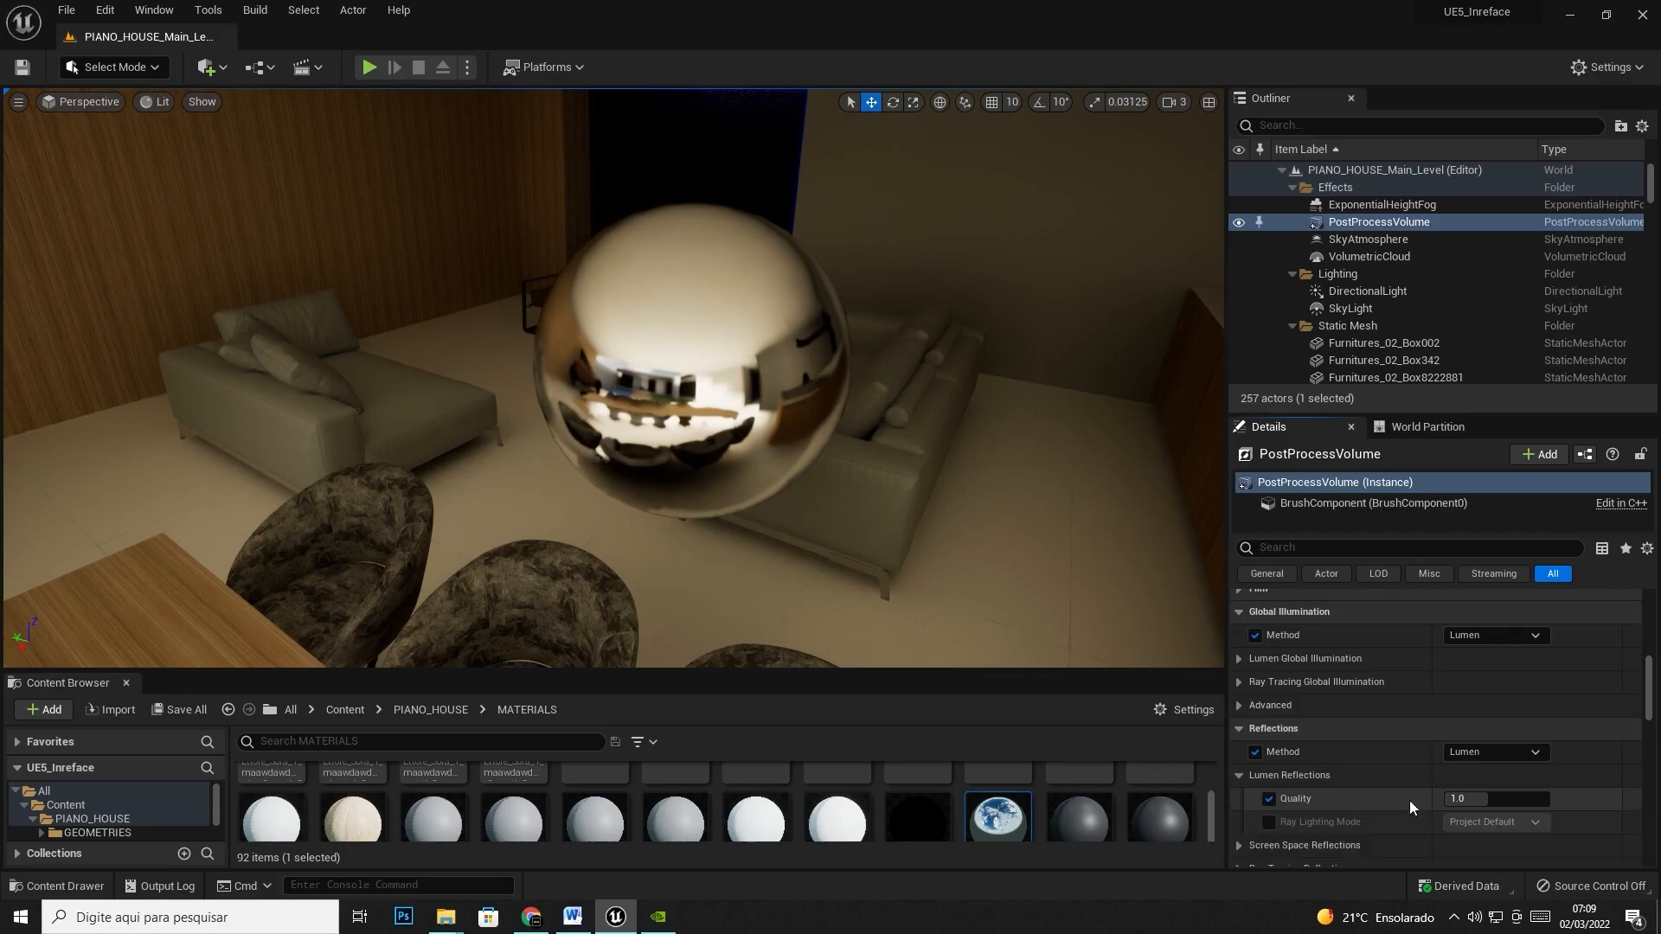
pyautogui.click(1492, 798)
pyautogui.write('0.25')
pyautogui.press('Return')
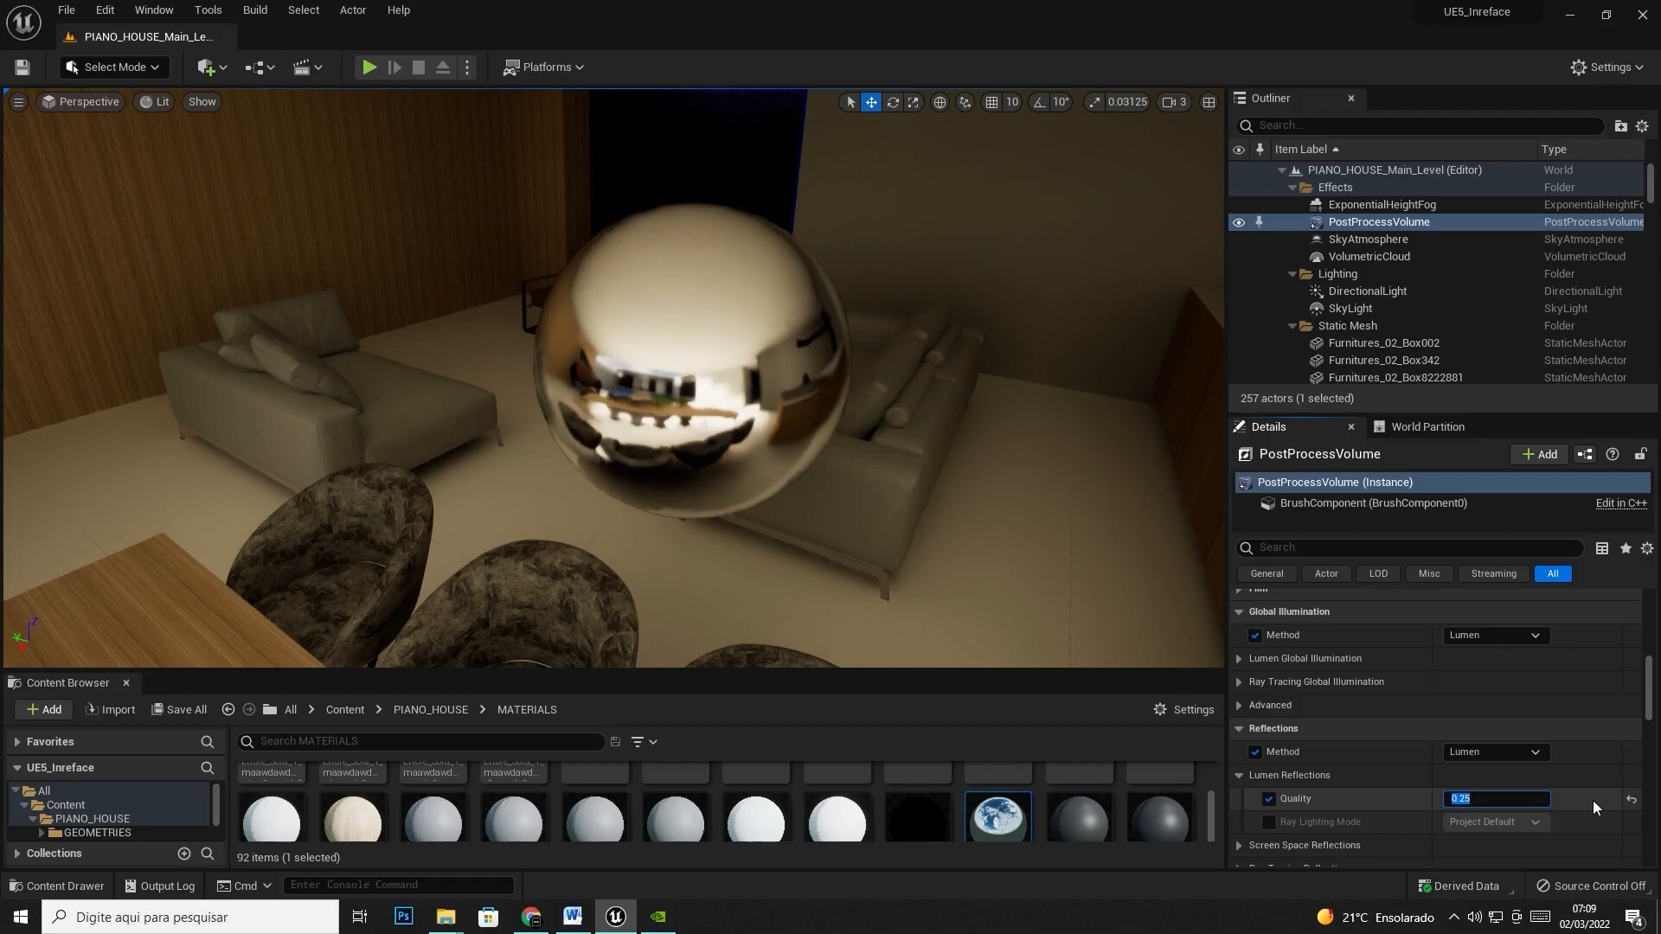
# - Alternate the Lumen Reflections Quality between 4 and 0.25 to compare the sphere, ending on 4
pyautogui.write('4')
pyautogui.press('Return')
pyautogui.write('0.25')
pyautogui.press('Return')
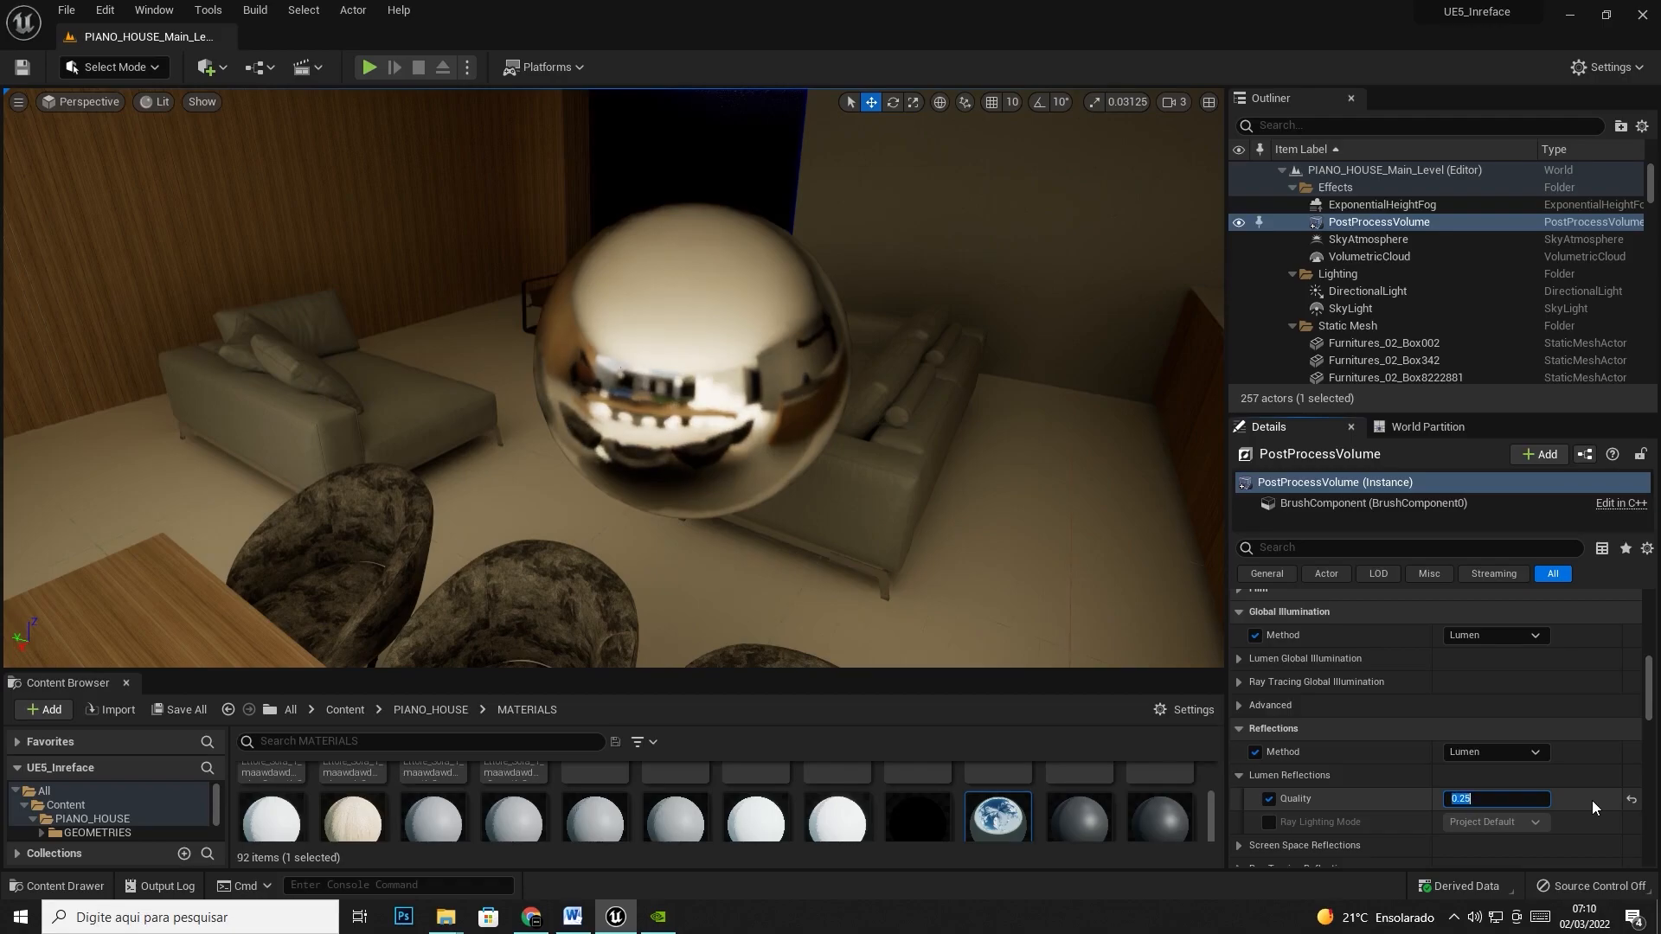
pyautogui.write('4')
pyautogui.press('Return')
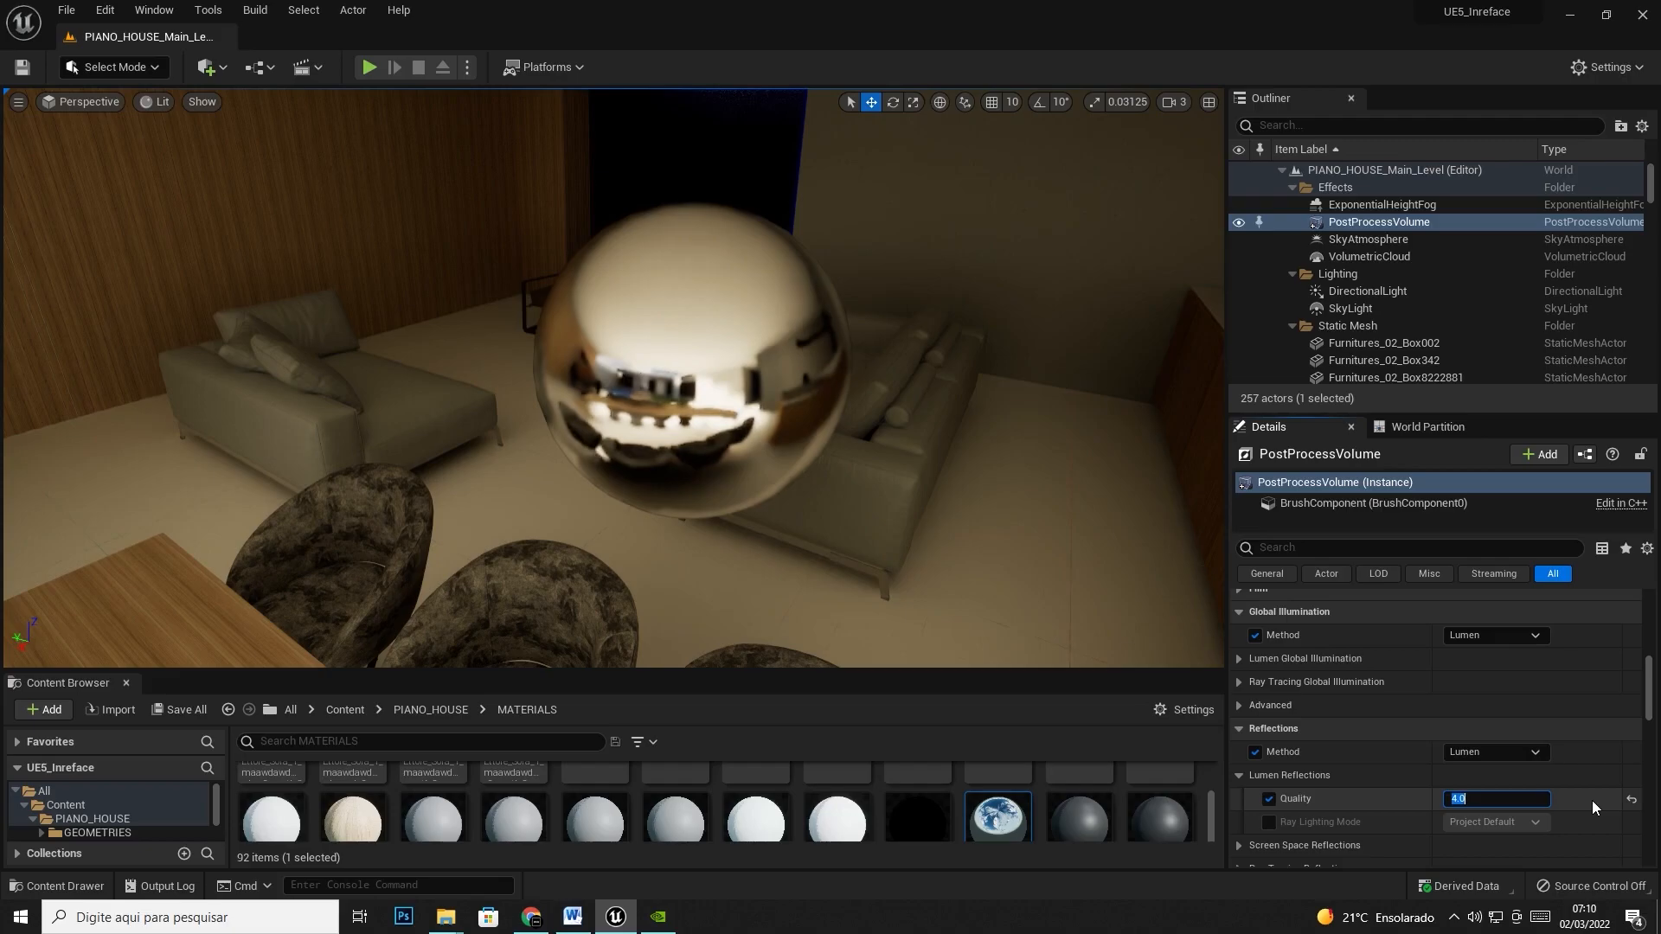
# - Try Lumen Reflections Quality values of 8 and 16, then set it to 1
pyautogui.write('8')
pyautogui.press('Return')
pyautogui.press('BackSpace')
pyautogui.write('16')
pyautogui.press('Return')
pyautogui.write('1')
pyautogui.press('Return')
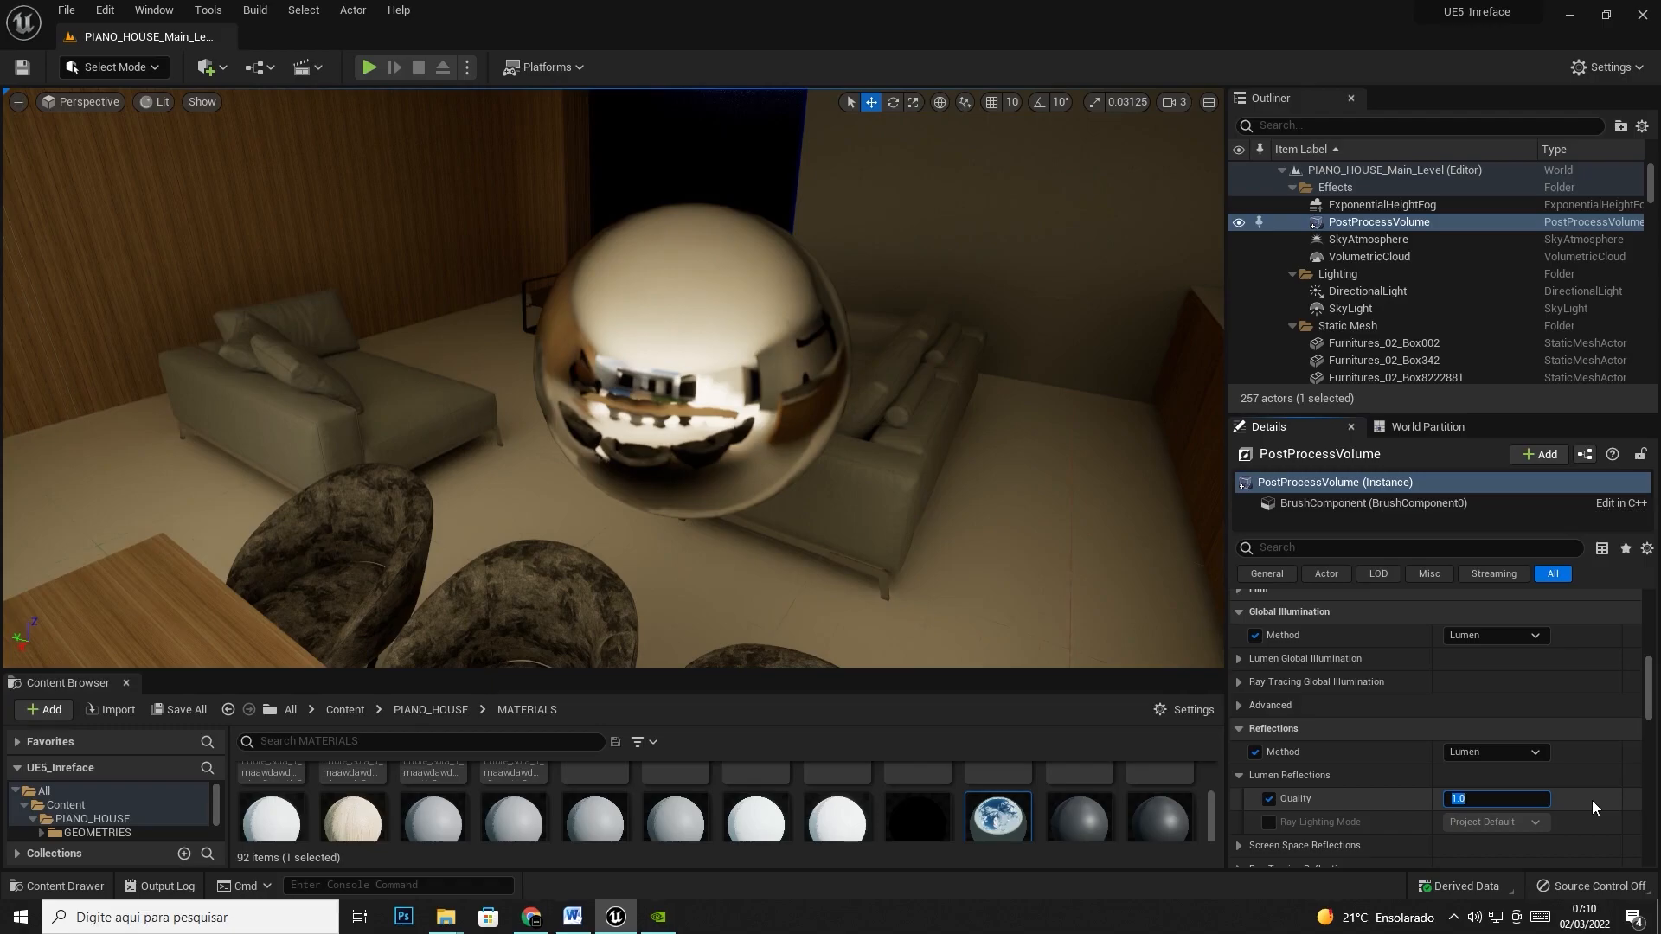
# - Set the Lumen Reflections Quality to 4, then drop it to 0.25 for comparison
pyautogui.write('1')
pyautogui.press('BackSpace')
pyautogui.write('4')
pyautogui.press('Return')
pyautogui.write('0.25')
pyautogui.press('Return')
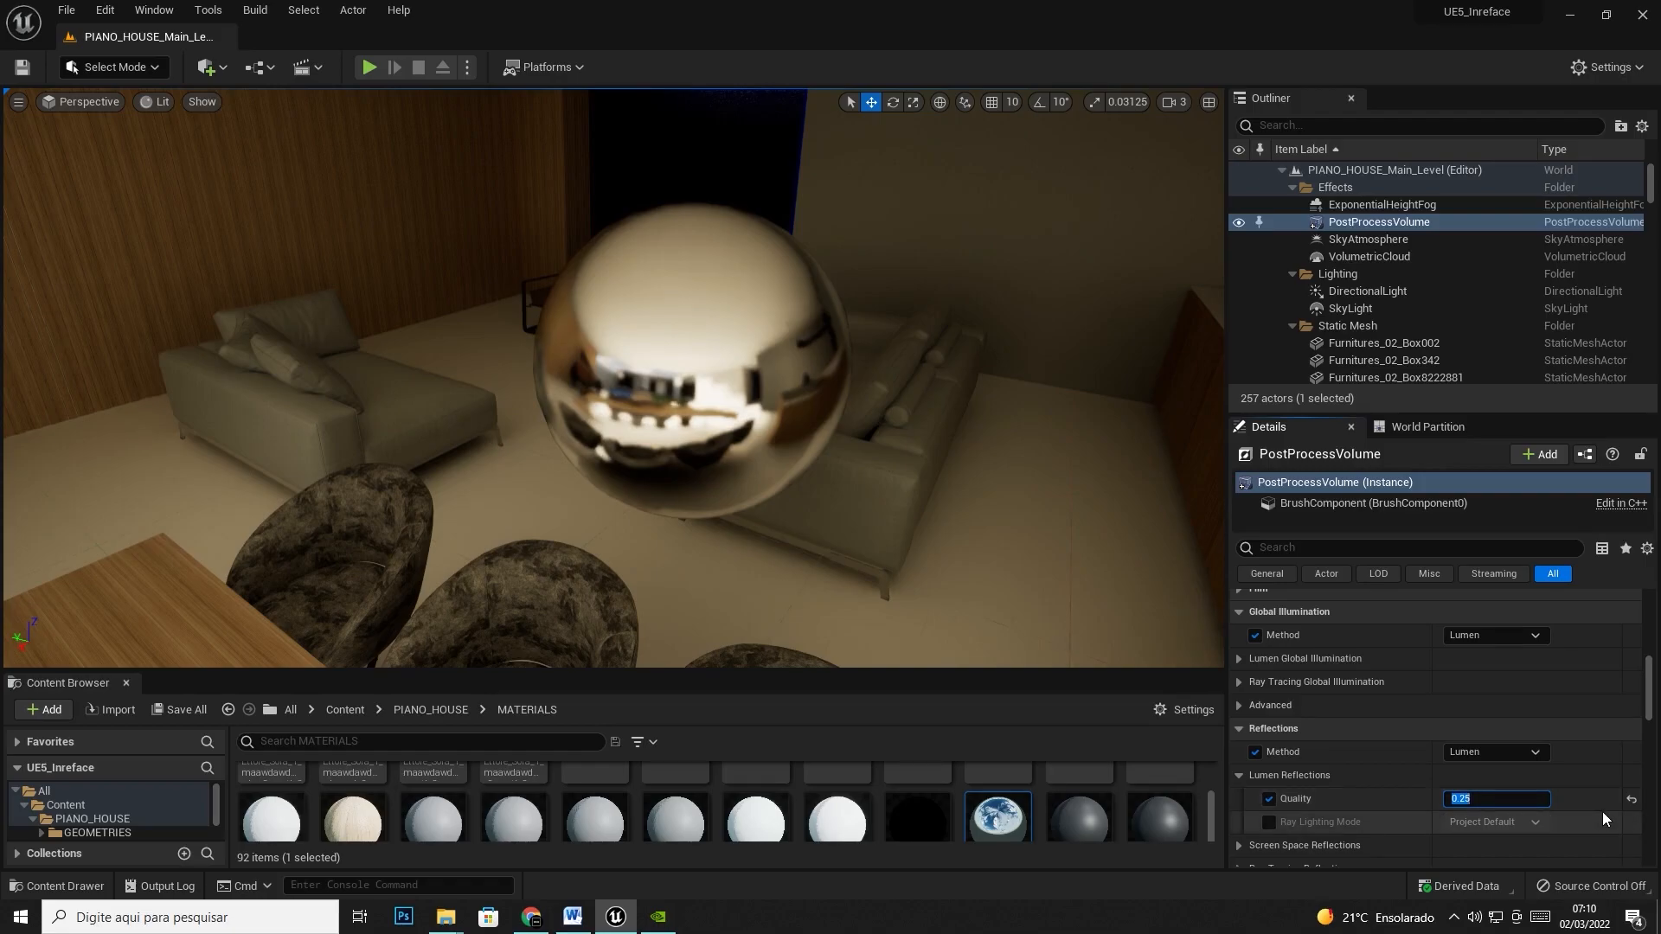
# - Set the Lumen Reflections Quality to 4
pyautogui.click(1505, 800)
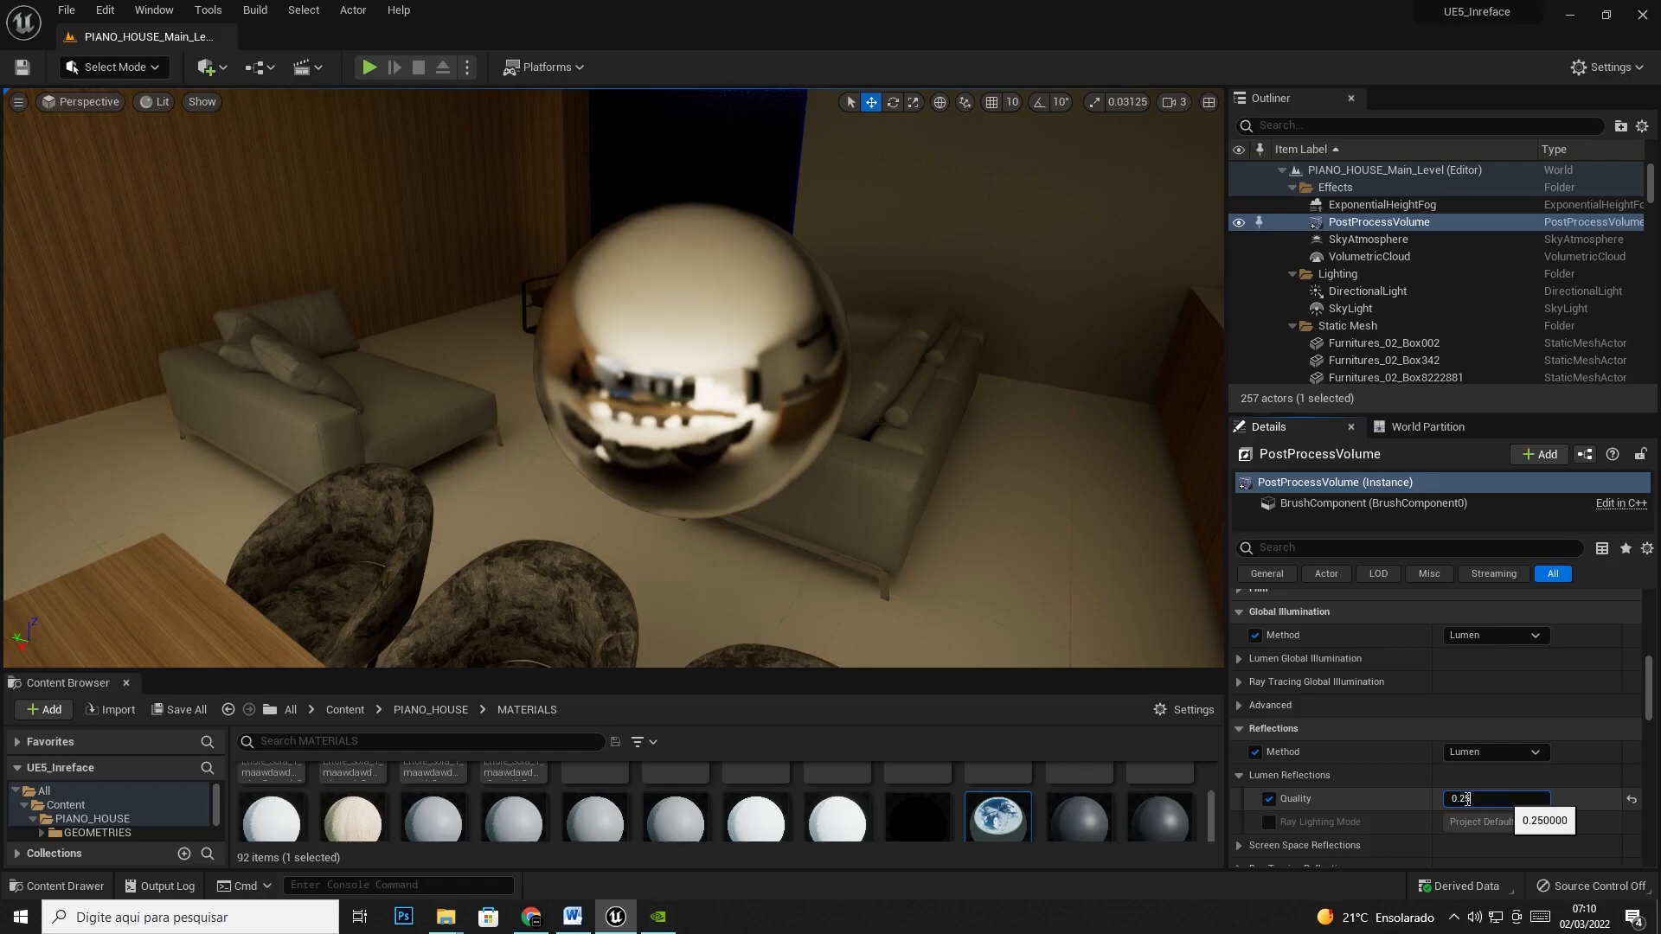
pyautogui.moveTo(1481, 799); pyautogui.dragTo(1416, 796)
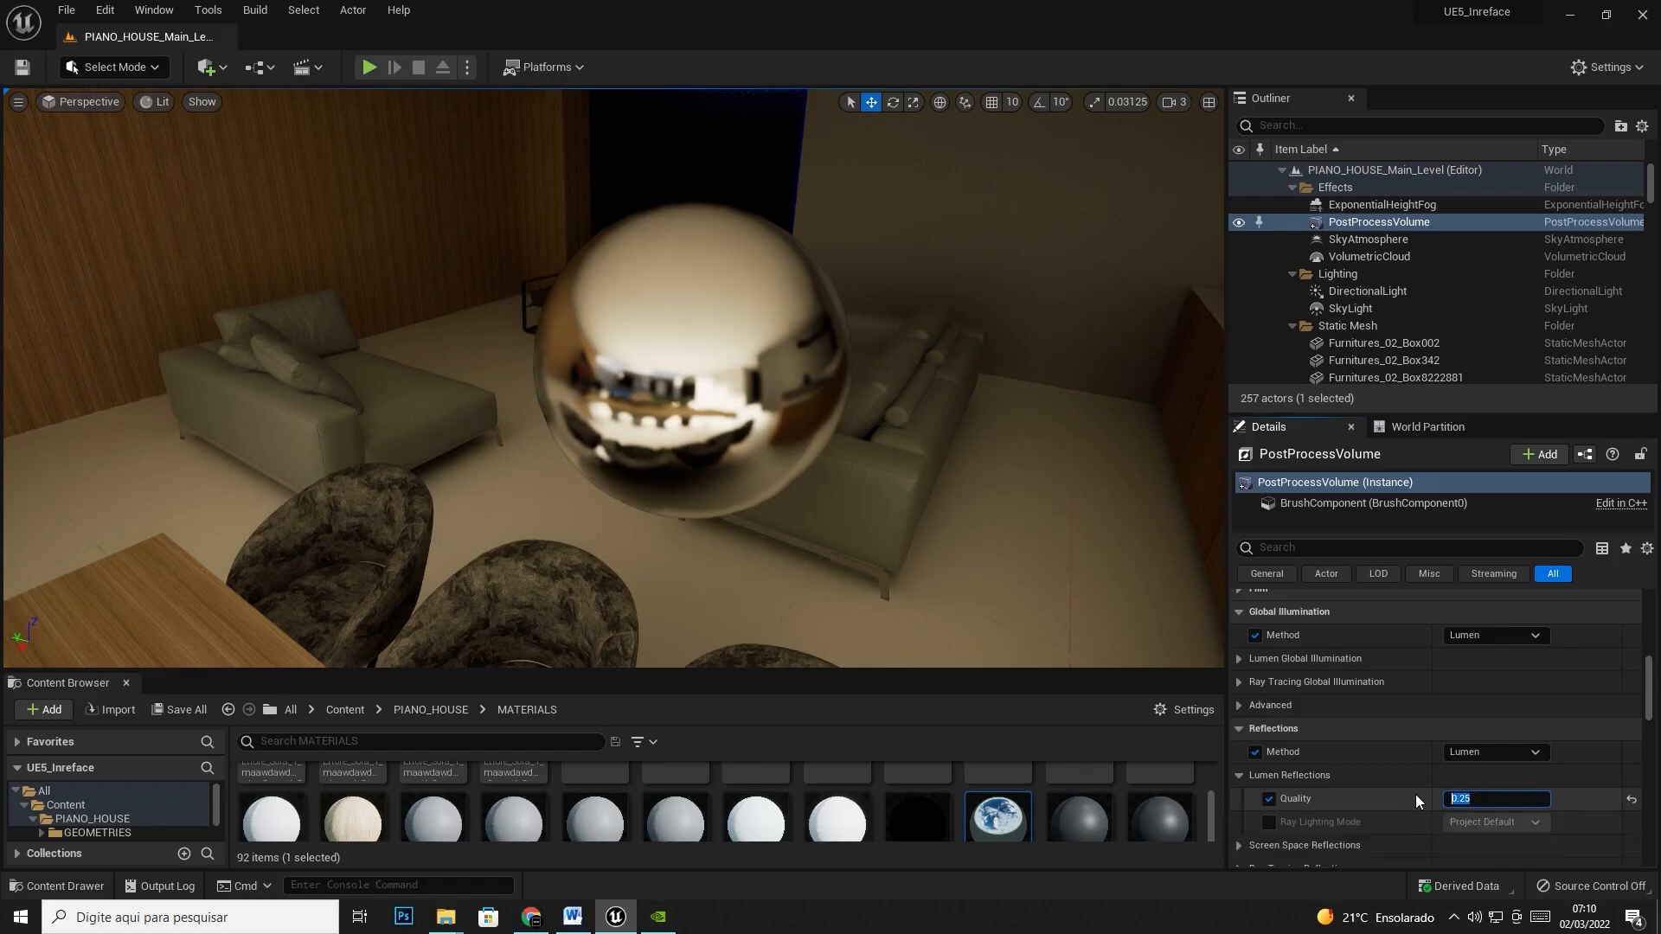
pyautogui.write('4')
pyautogui.press('Return')
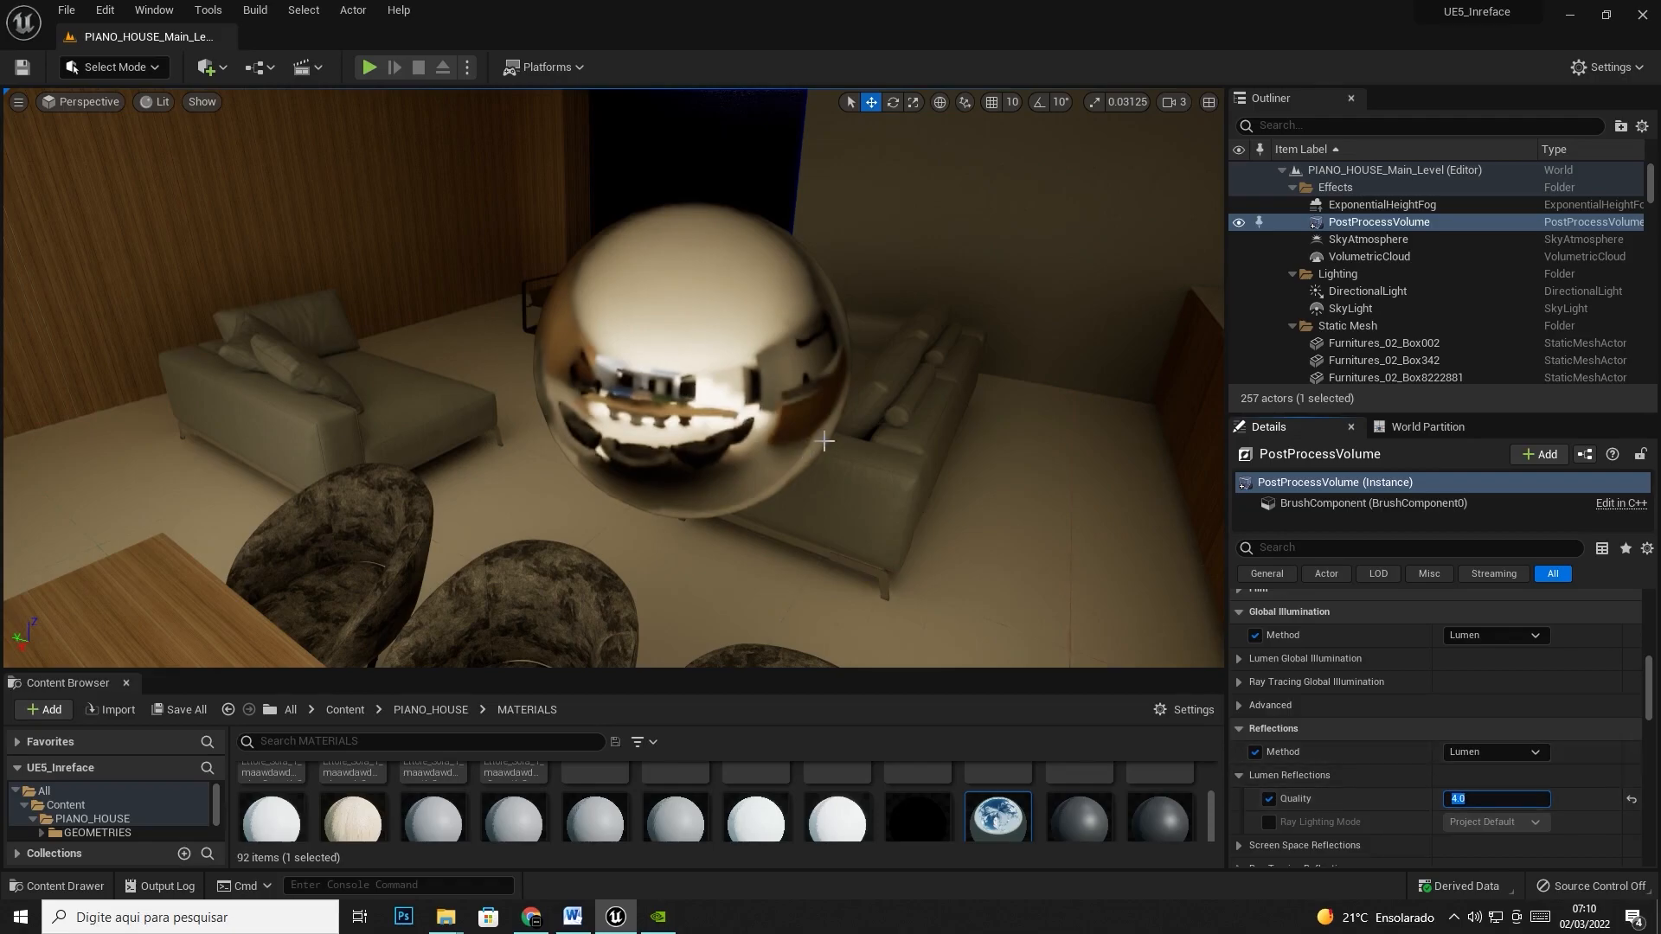
# - Select the sphere and move it from the sofas to the bright open floor in front of the piano
pyautogui.moveTo(762, 432); pyautogui.dragTo(753, 424, button='right')
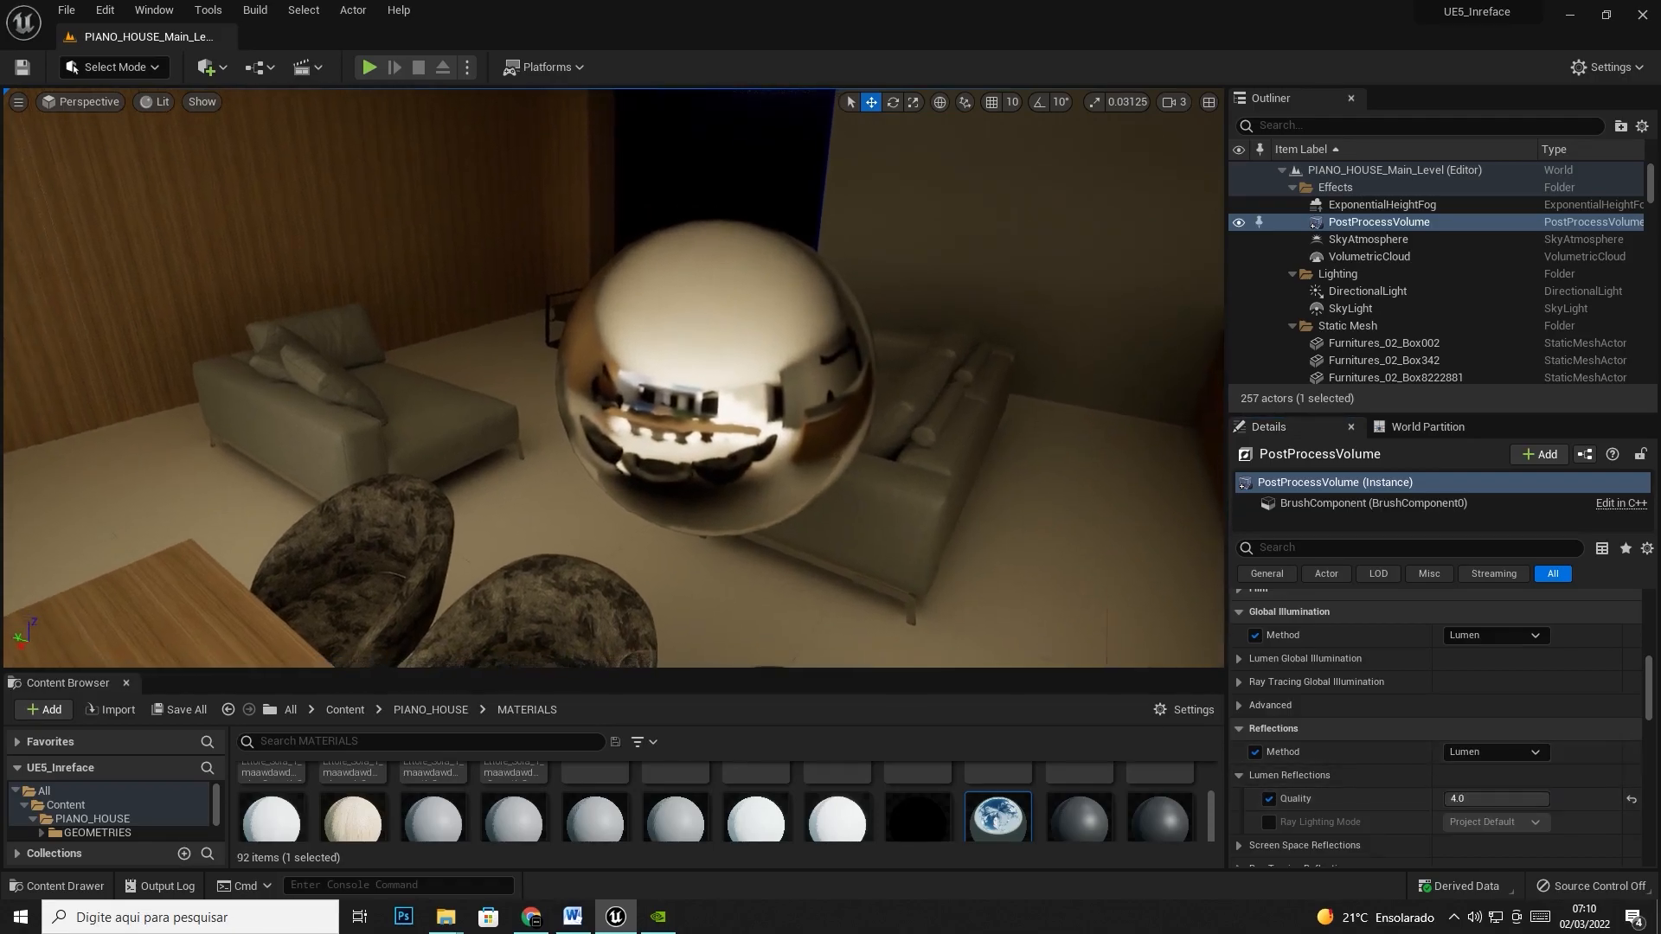
pyautogui.click(709, 380)
pyautogui.moveTo(686, 378); pyautogui.dragTo(725, 455)
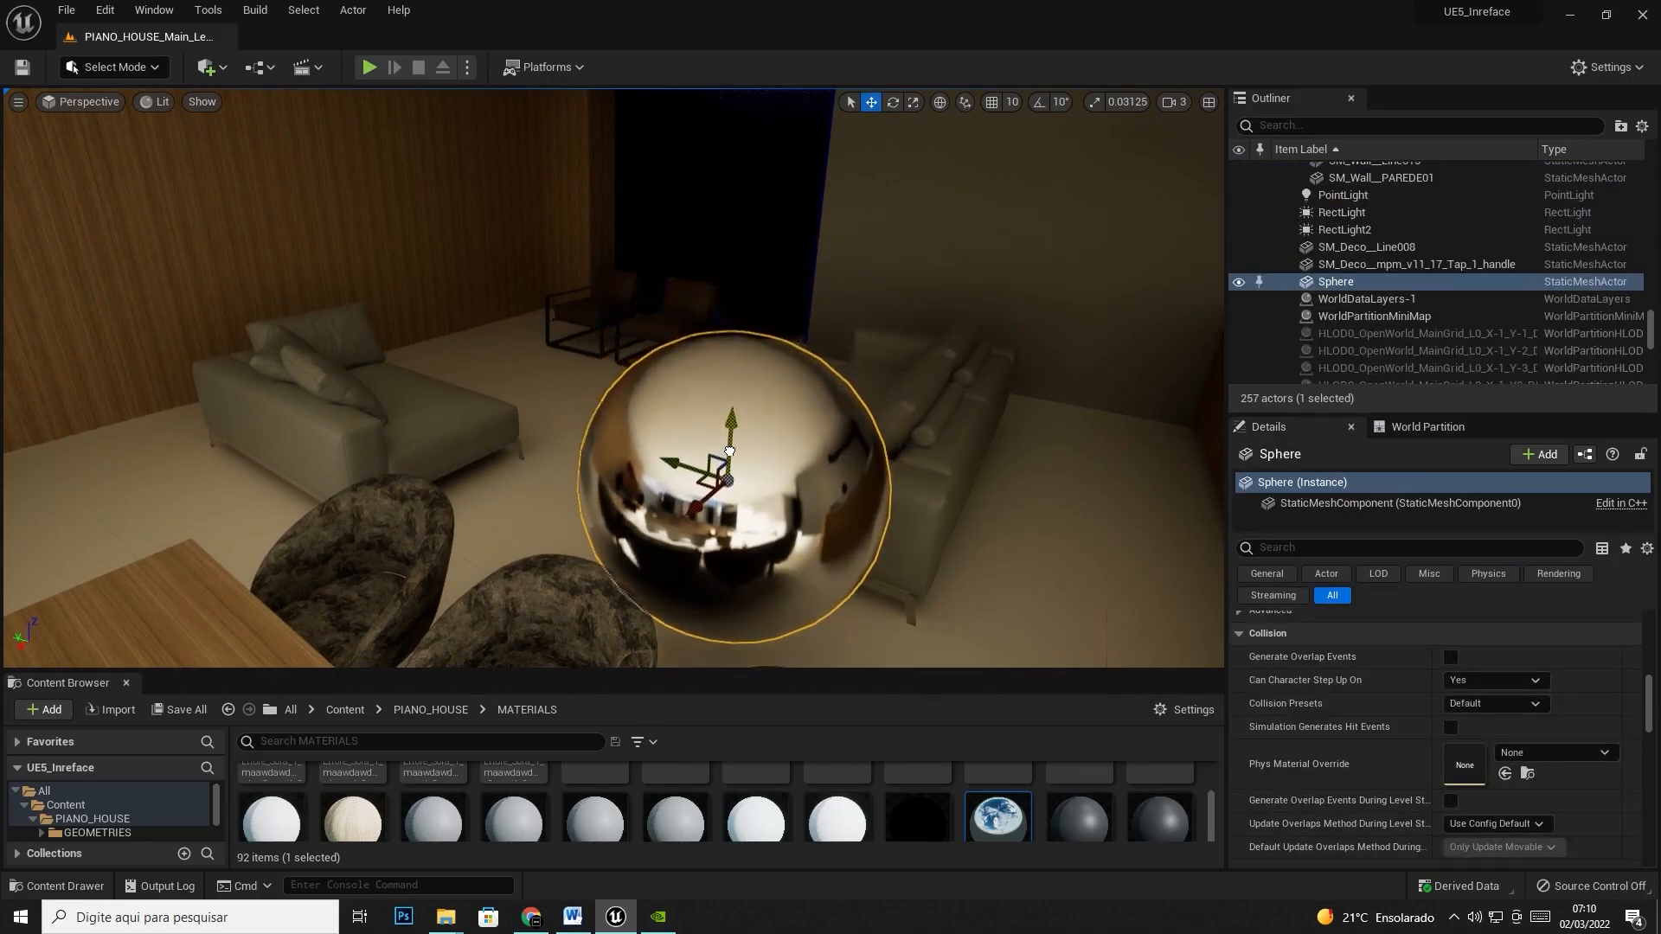
pyautogui.press('s')
pyautogui.moveTo(725, 455)
pyautogui.mouseDown(button='right')
pyautogui.moveTo(683, 453)
pyautogui.moveTo(704, 467)
pyautogui.mouseUp(button='right')
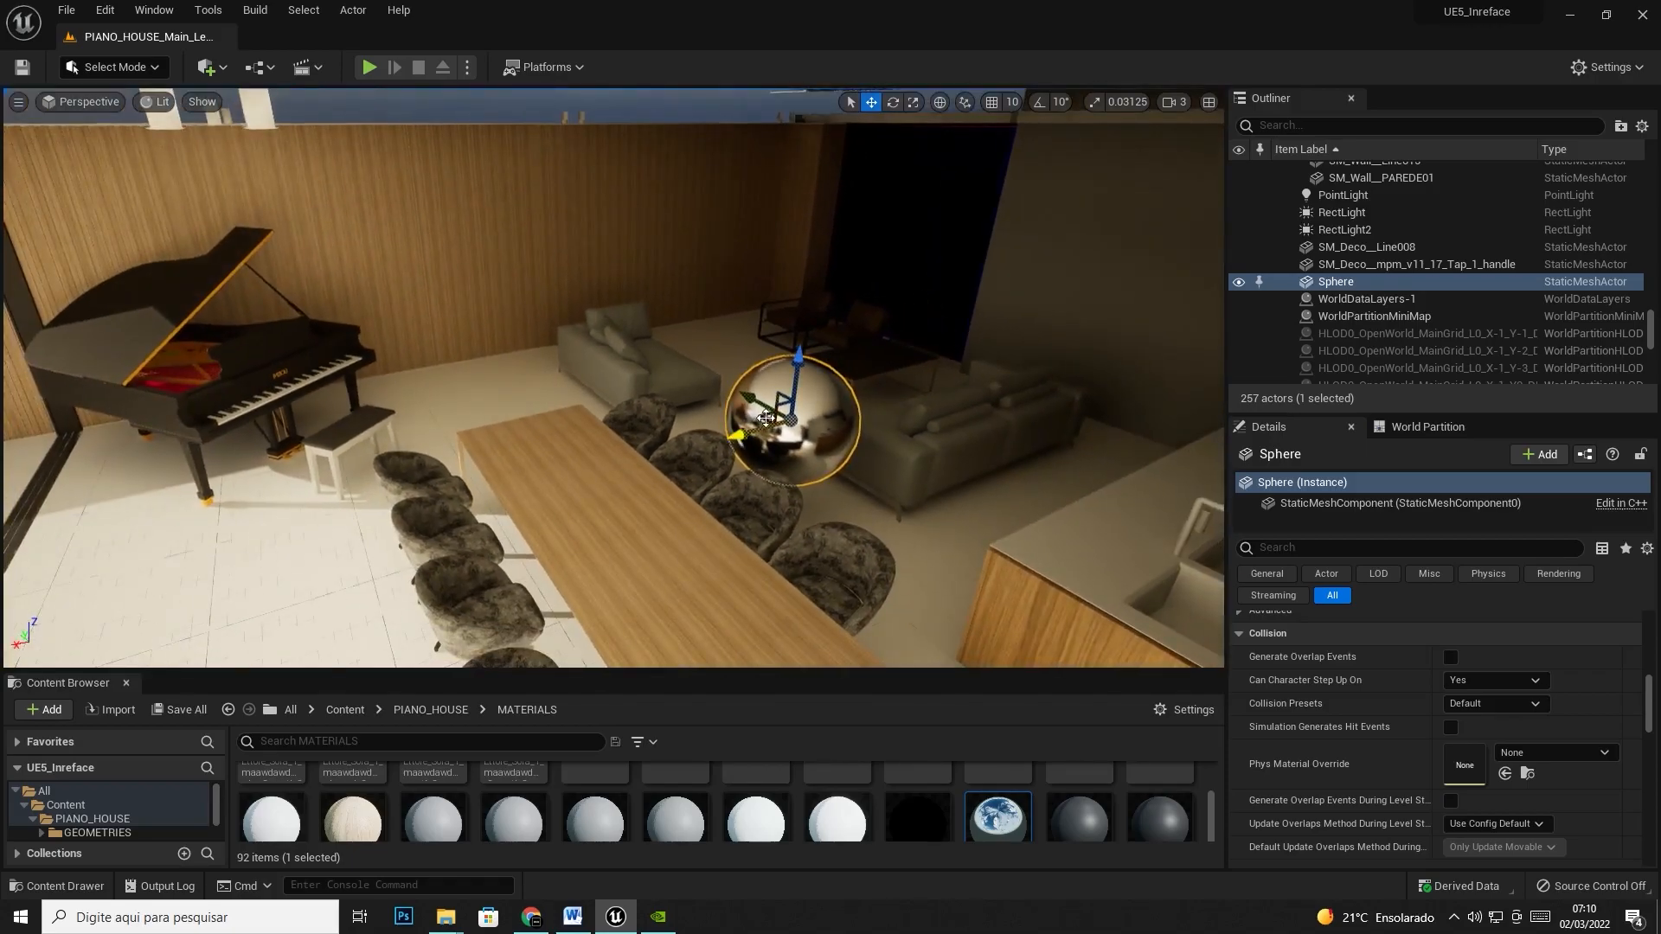
pyautogui.moveTo(430, 450); pyautogui.dragTo(427, 540)
# - Select the dining chair Furnitures_02_Object186 and pull it away from the table toward the sphere
pyautogui.click(427, 540)
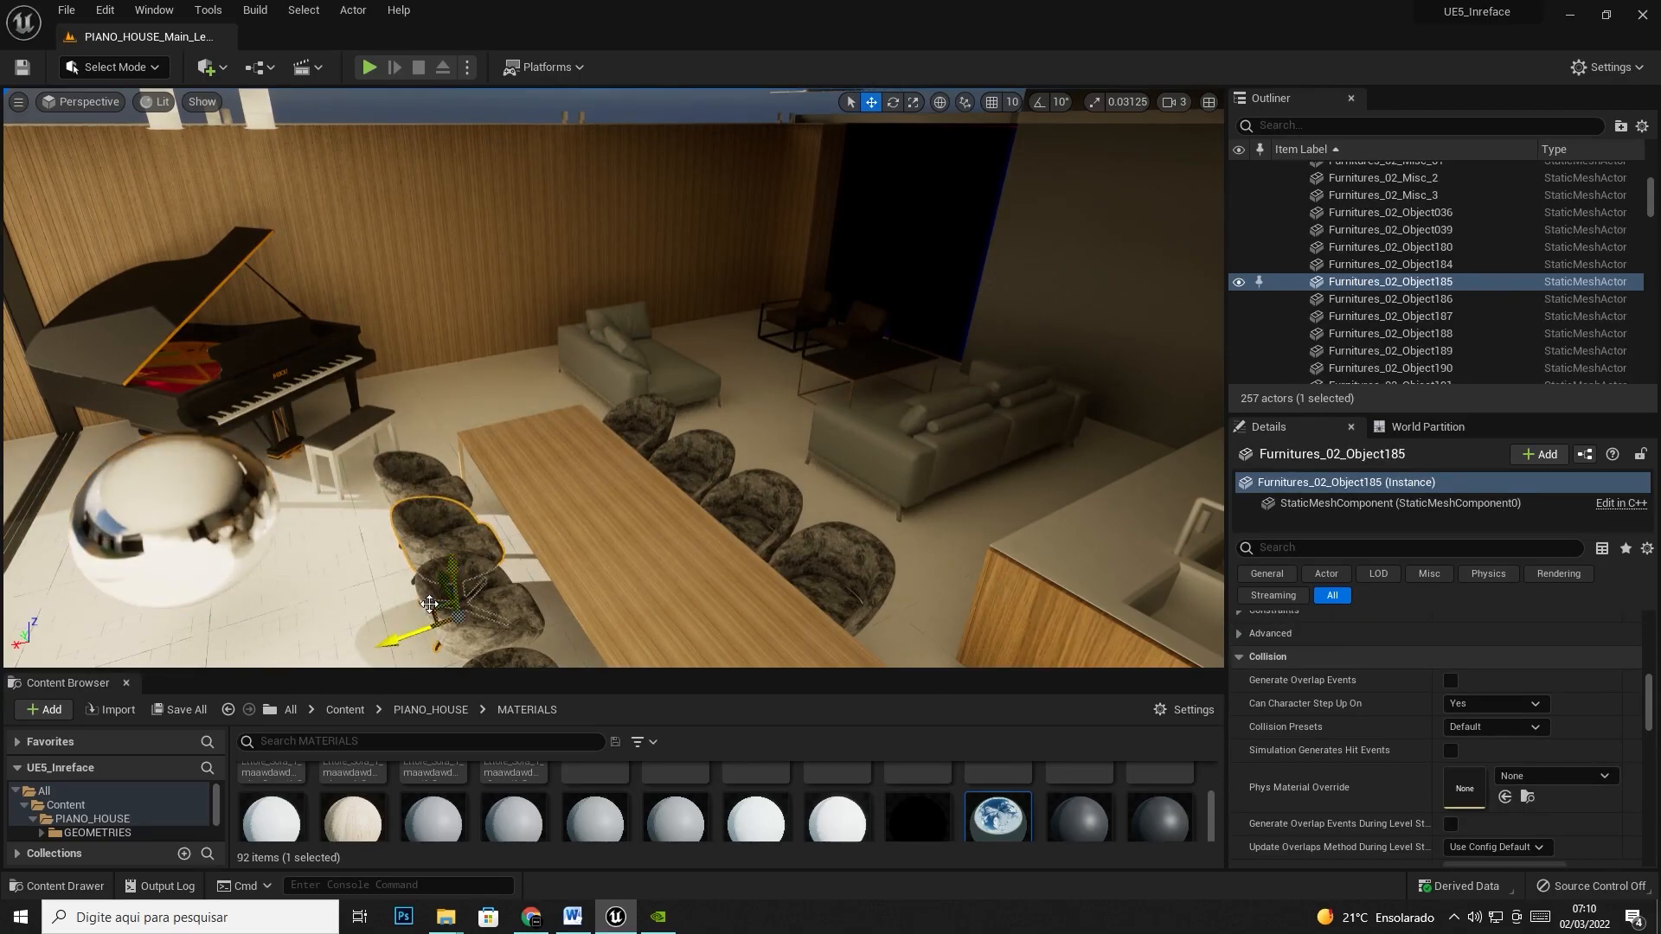
pyautogui.scroll(-5, 696, 442)
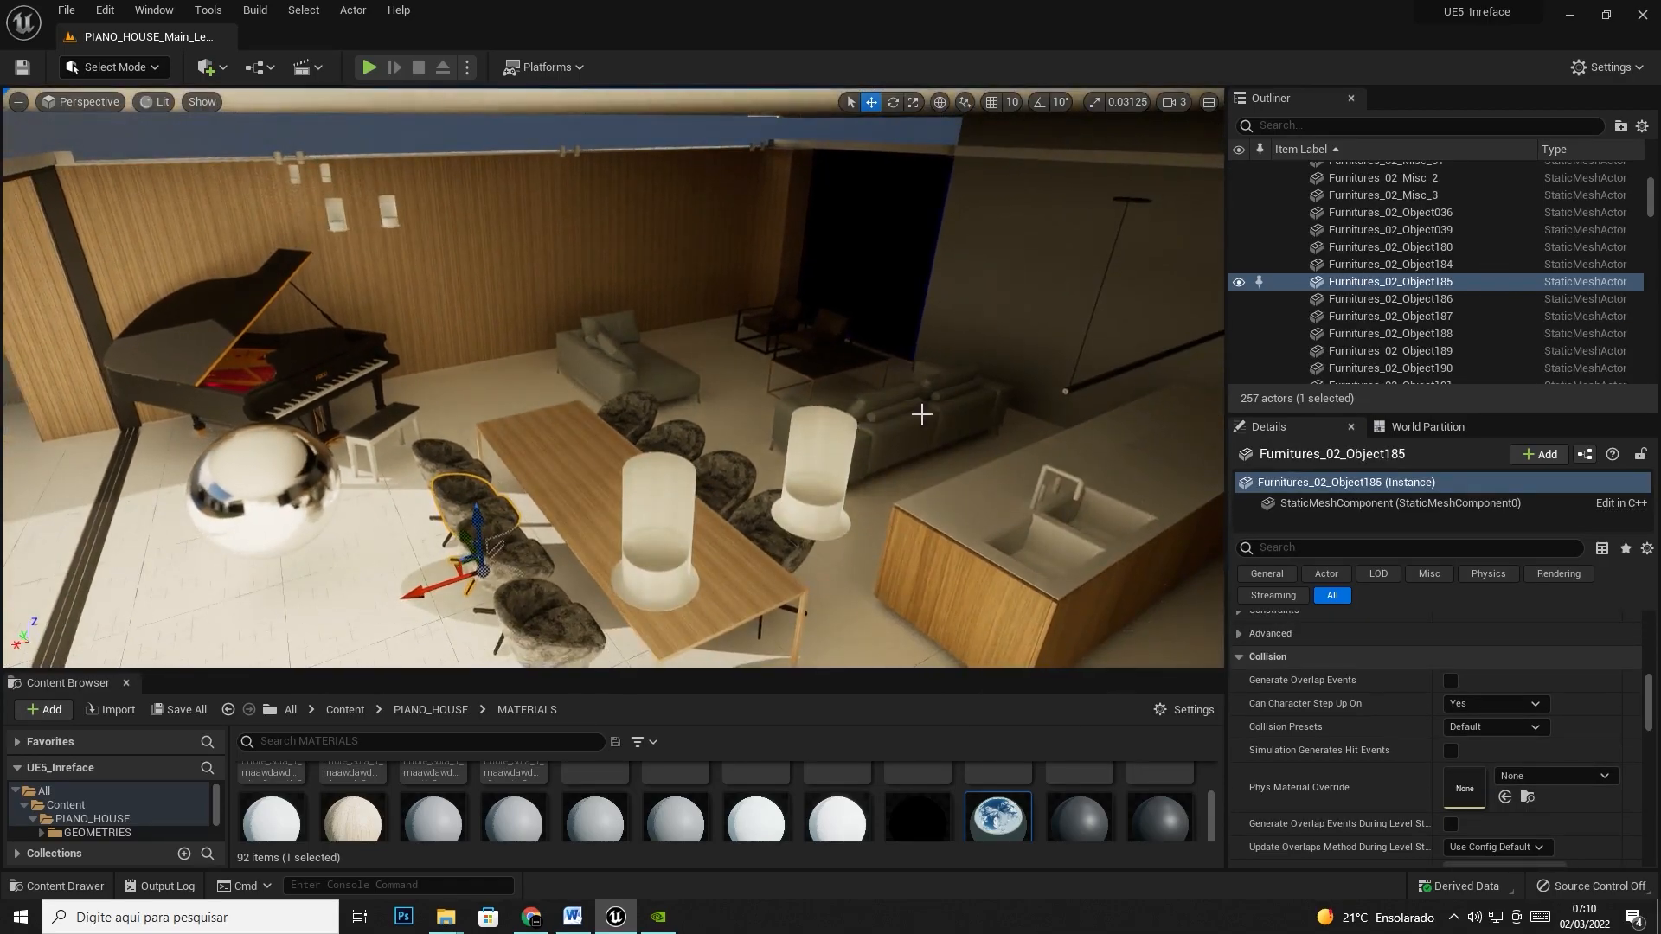
pyautogui.click(902, 390)
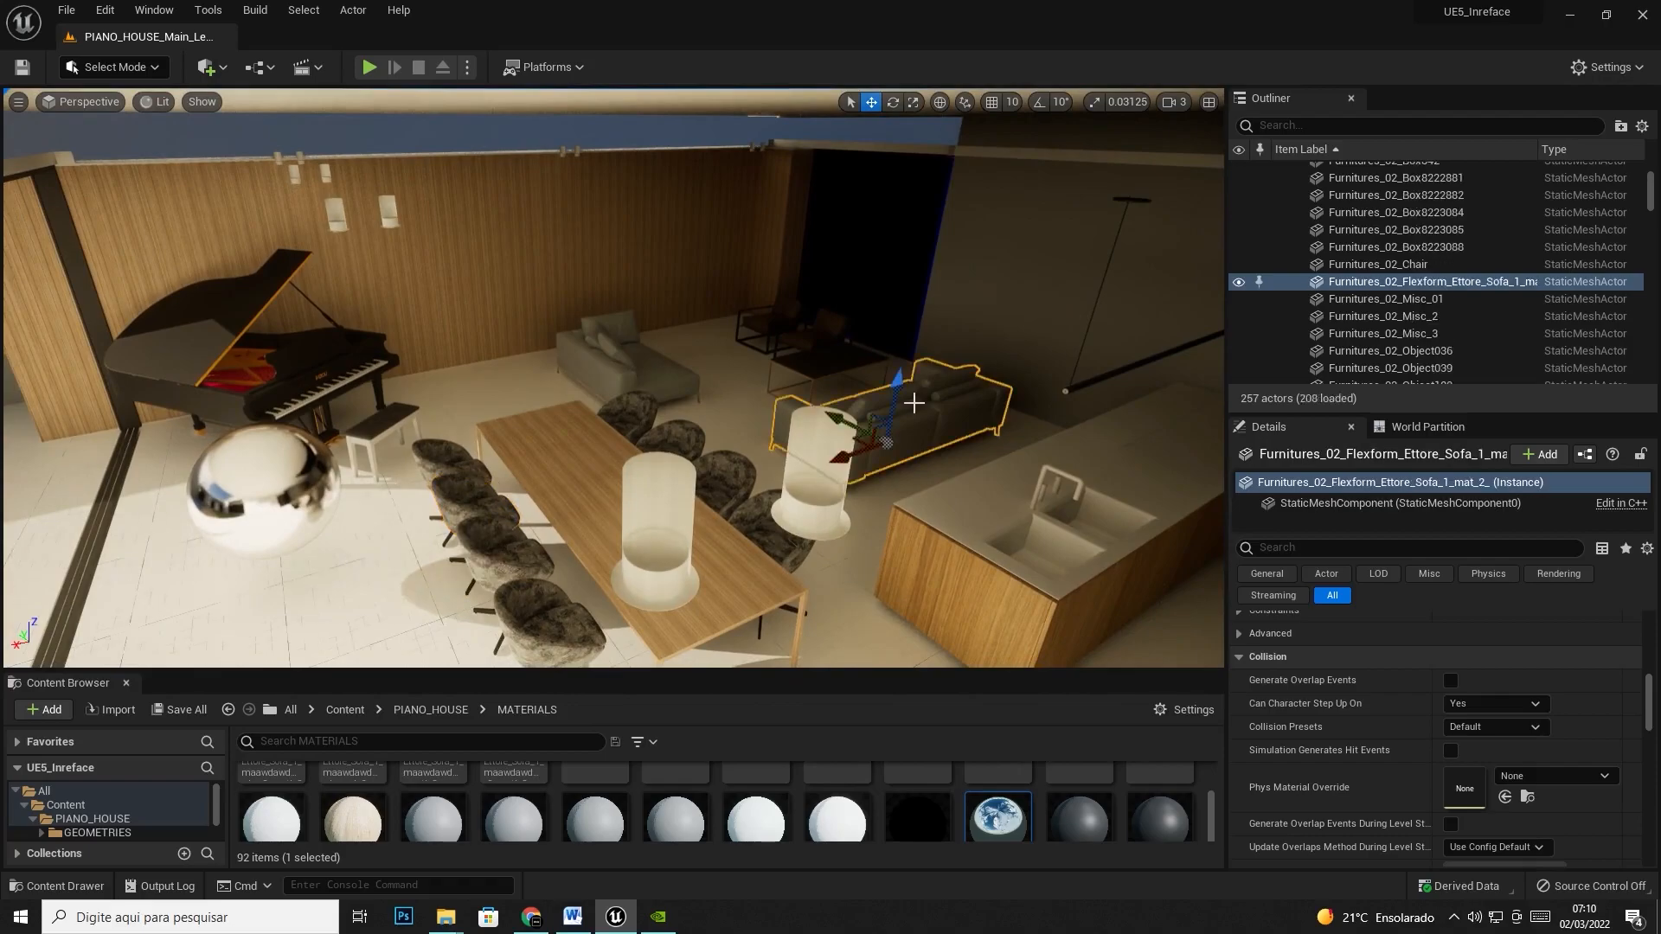
pyautogui.click(462, 559)
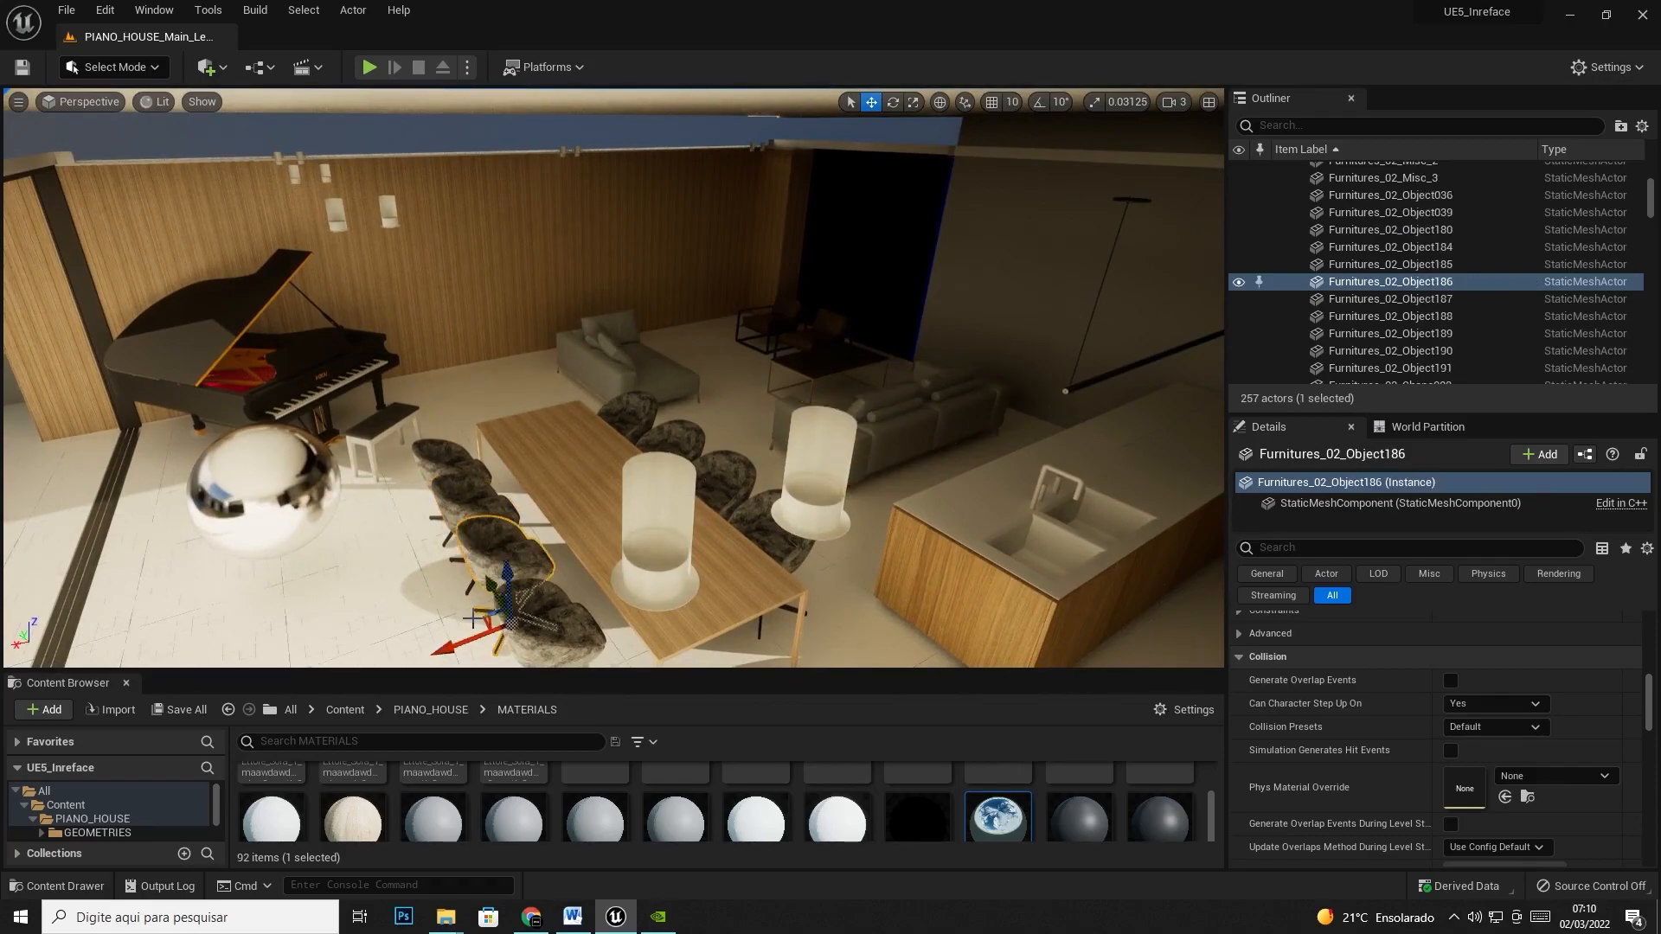
pyautogui.moveTo(489, 621); pyautogui.dragTo(303, 653)
pyautogui.press('w')
pyautogui.moveTo(419, 571); pyautogui.dragTo(282, 597, button='right')
pyautogui.press('w')
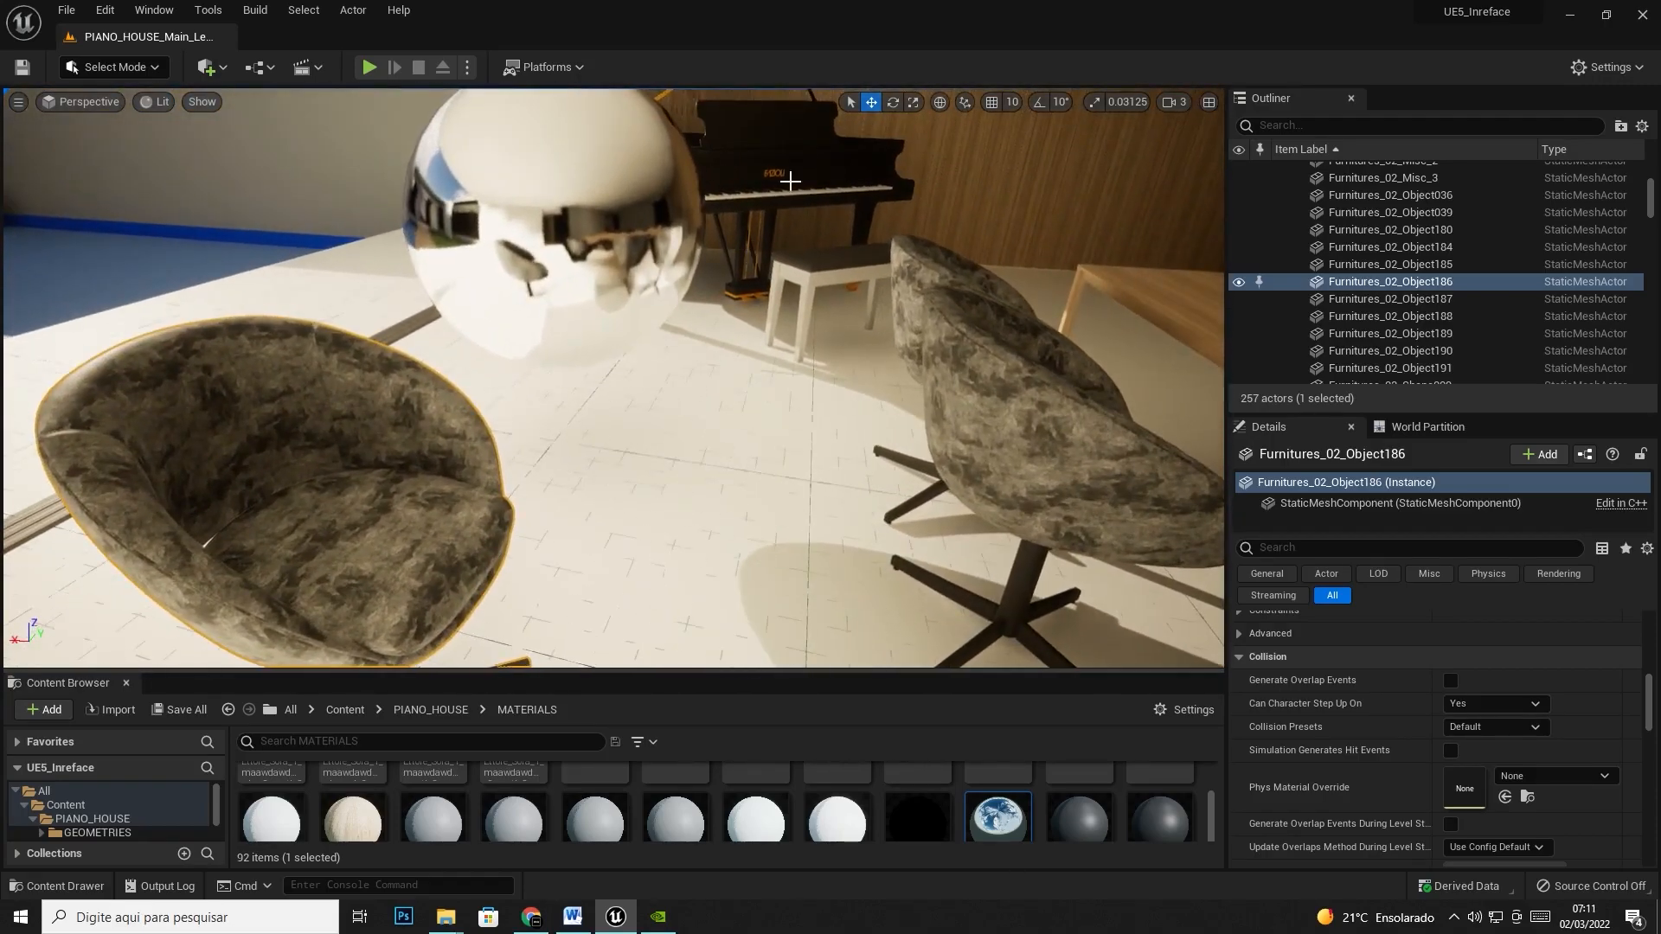
# - Move the pulled-out chair farther back across the floor so it stands close beside the sphere
pyautogui.click(886, 104)
pyautogui.moveTo(606, 415)
pyautogui.mouseDown(button='right')
pyautogui.moveTo(597, 380)
pyautogui.moveTo(588, 398)
pyautogui.mouseUp(button='right')
pyautogui.moveTo(910, 122); pyautogui.dragTo(909, 131, button='right')
pyautogui.click(868, 103)
pyautogui.scroll(-4, 515, 419)
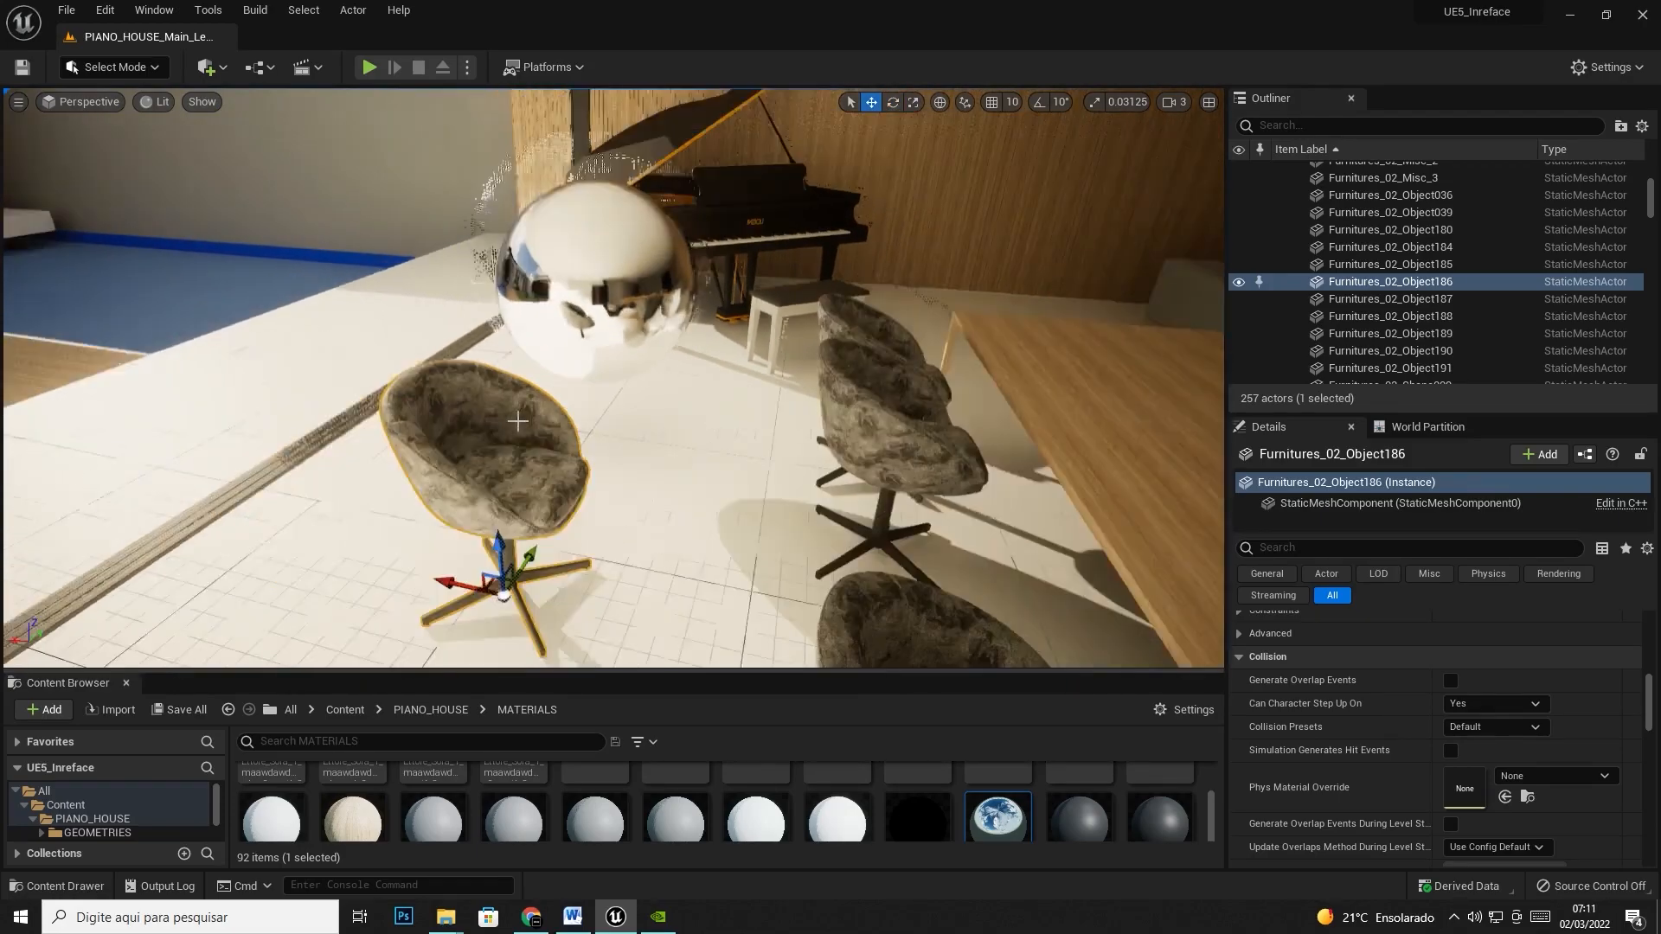
pyautogui.moveTo(502, 585); pyautogui.dragTo(463, 510)
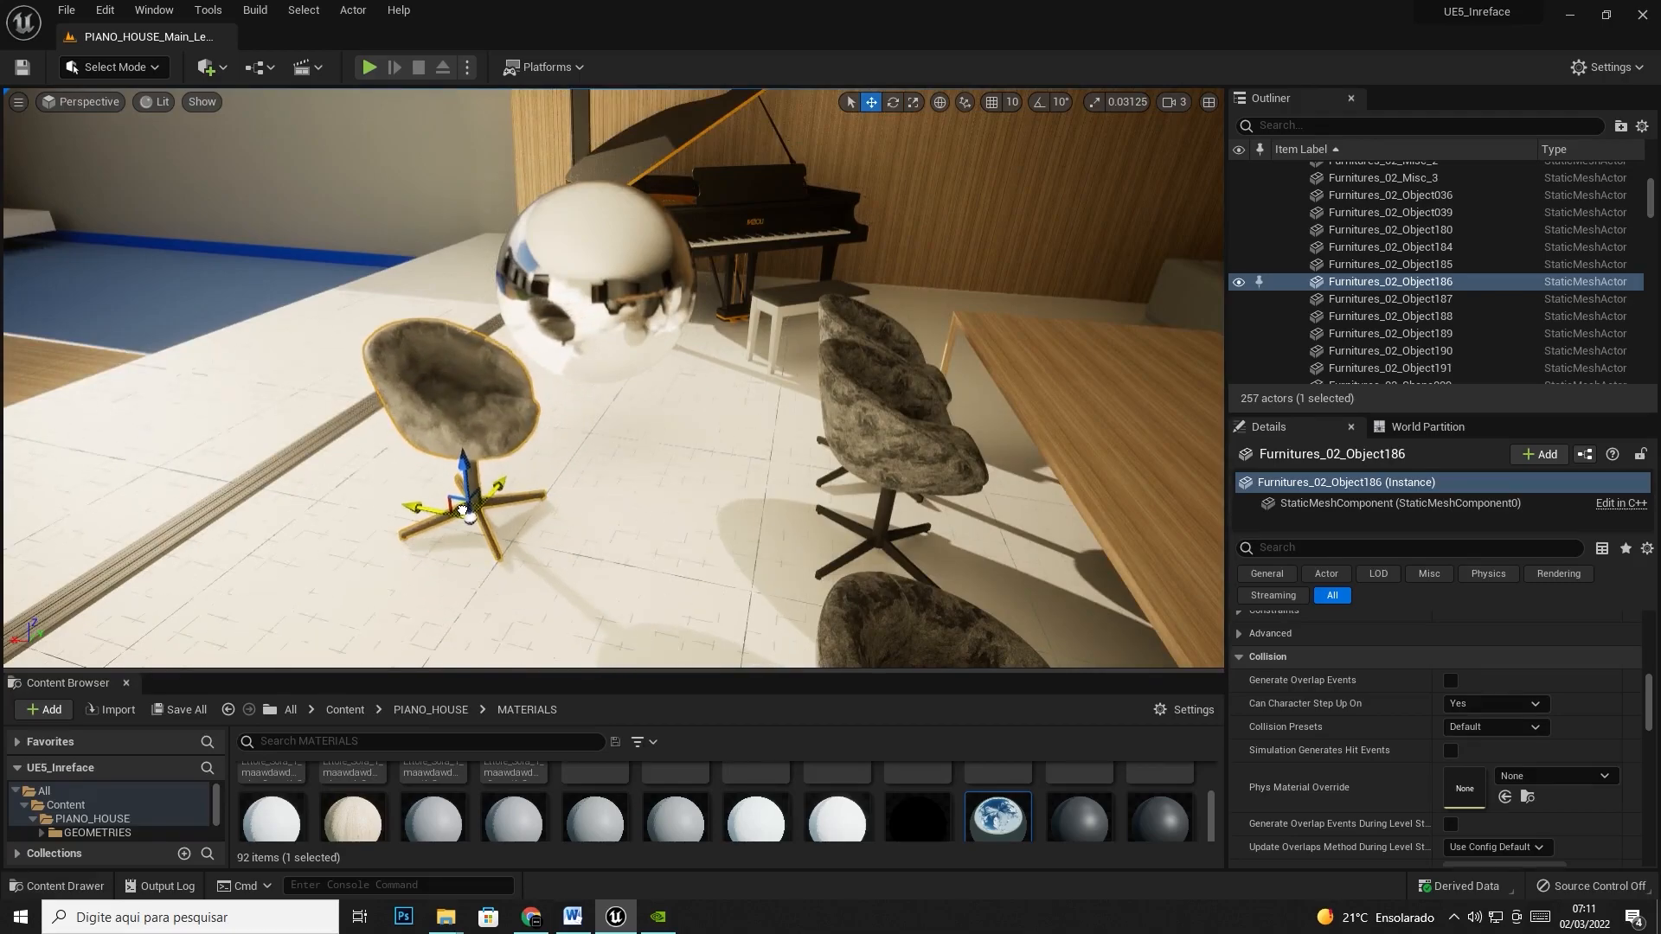
# - Rotate the chair beside the sphere about its vertical axis so its back faces the camera
pyautogui.click(893, 102)
pyautogui.moveTo(471, 573); pyautogui.dragTo(416, 575)
pyautogui.moveTo(336, 528); pyautogui.dragTo(442, 641)
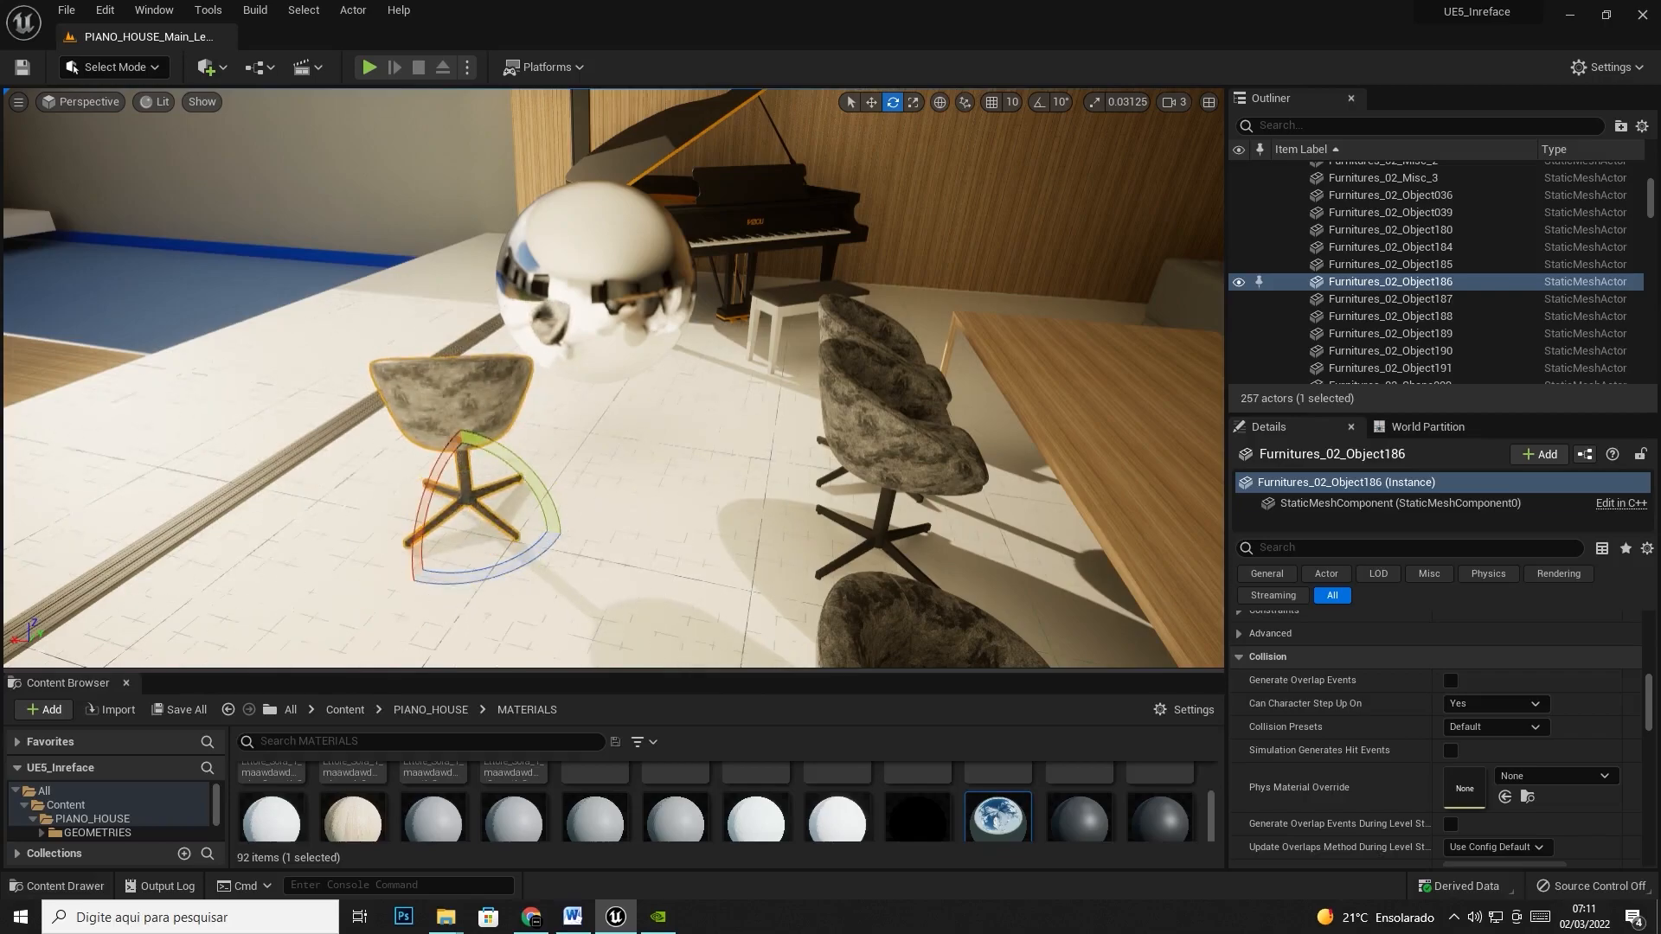
# - Move the piano bench in front of the sphere, to about X 1052.7 and Y 841.4, and rotate it about its vertical axis
pyautogui.scroll(6, 652, 392)
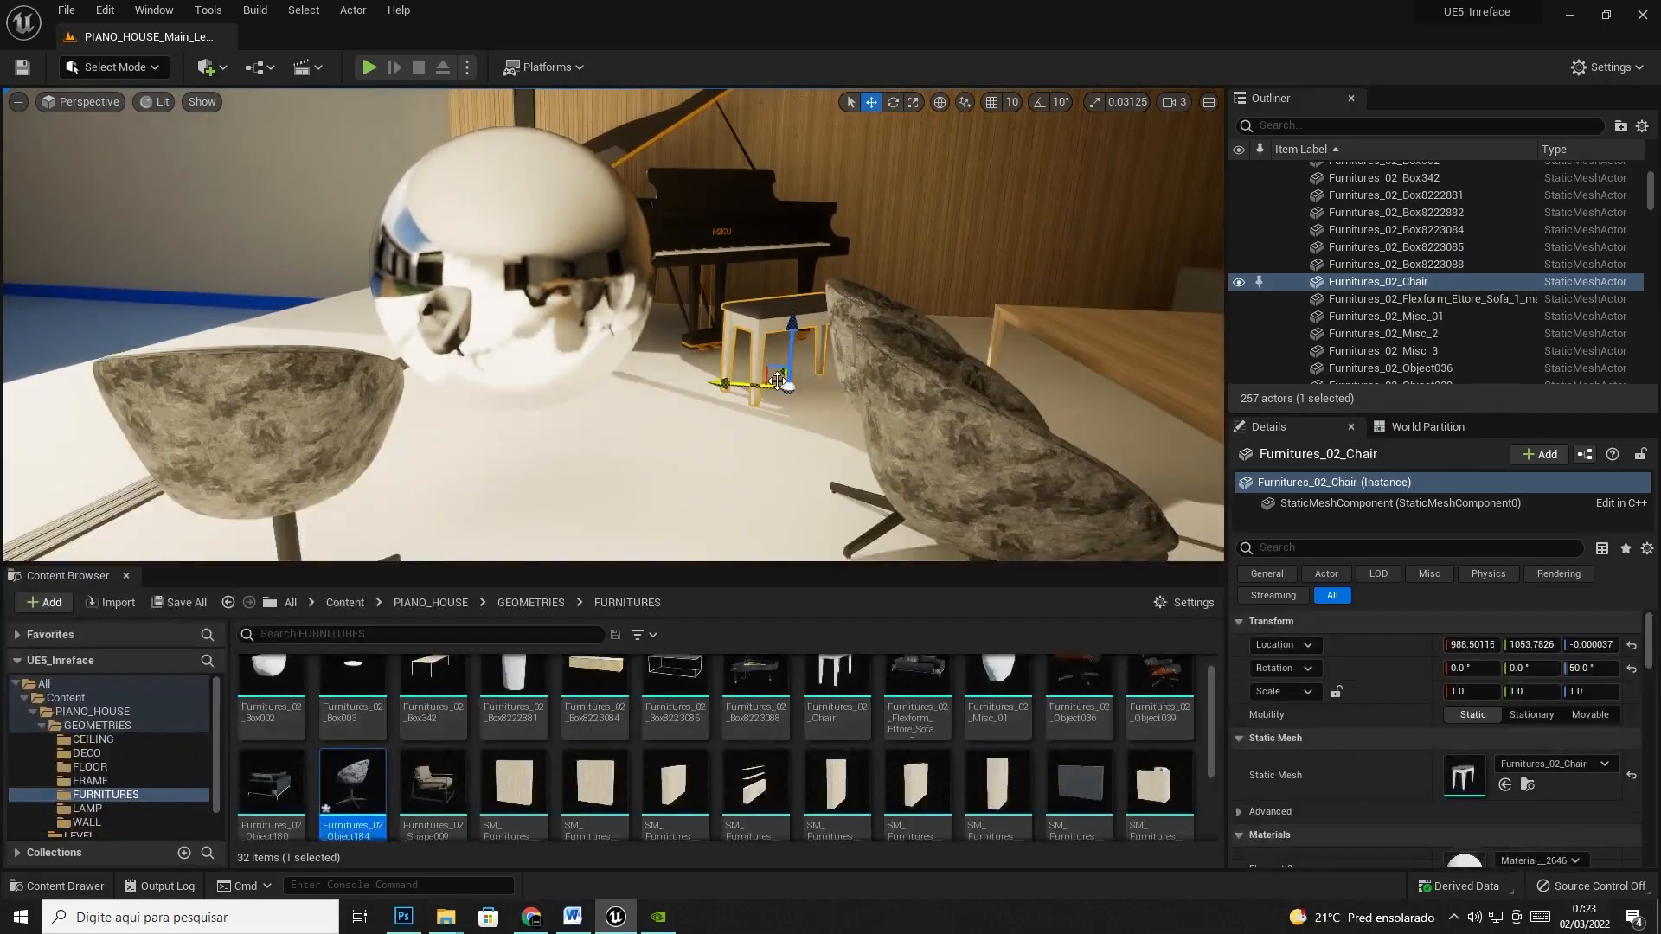
pyautogui.moveTo(779, 387); pyautogui.dragTo(586, 545)
pyautogui.click(892, 105)
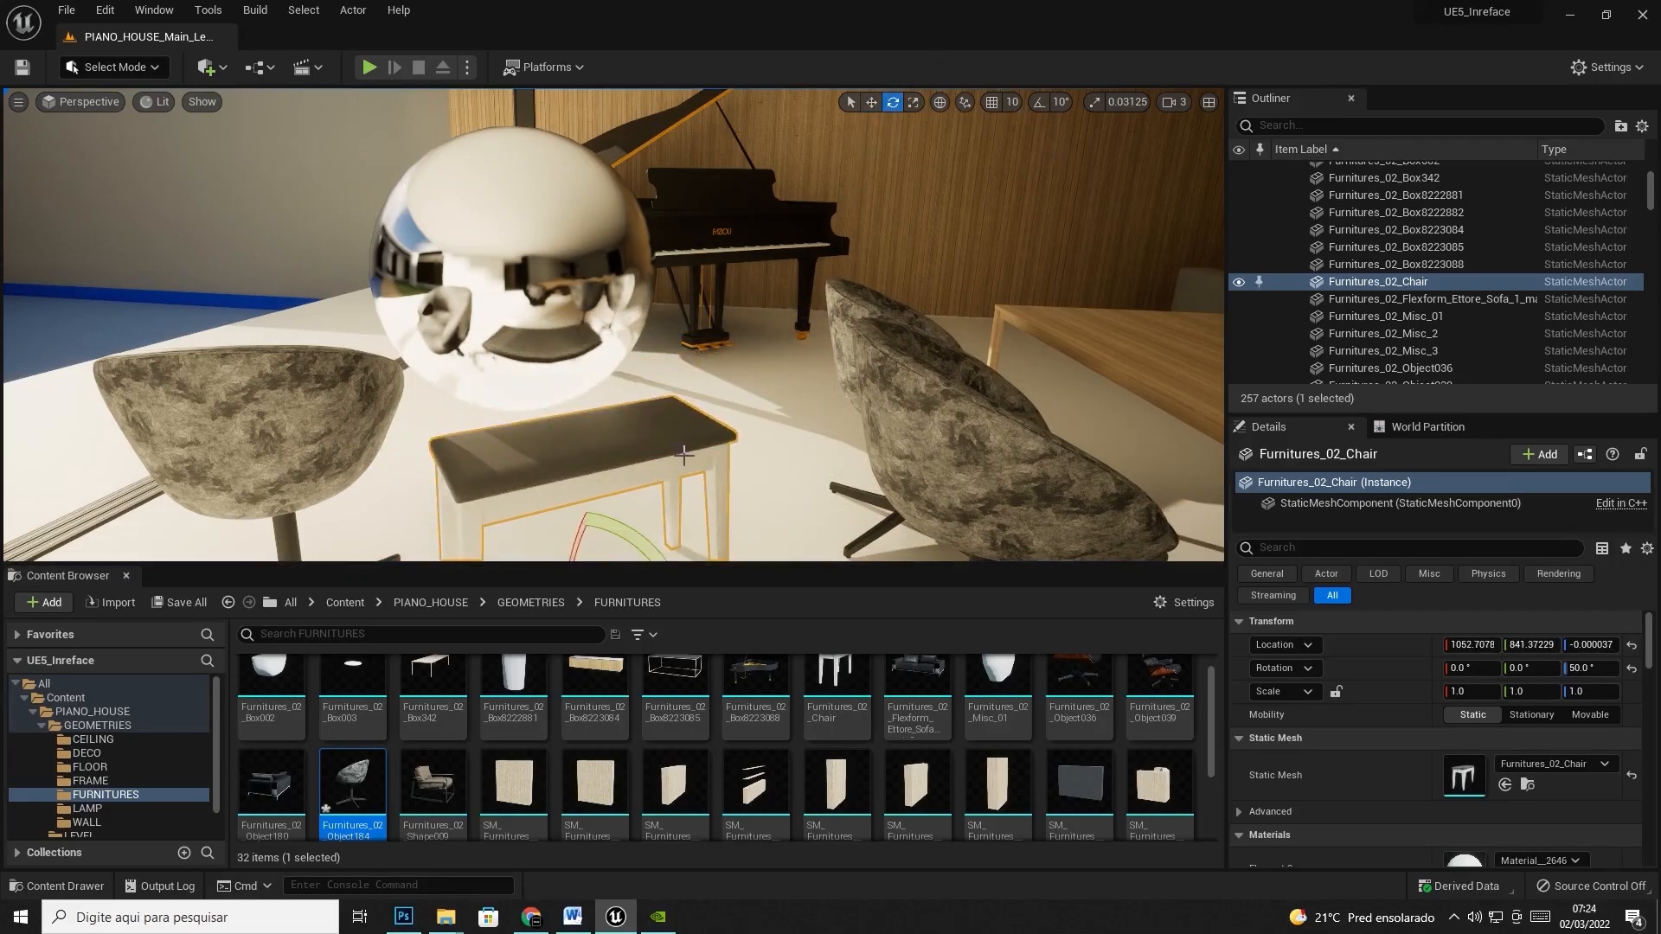
pyautogui.scroll(-3, 652, 415)
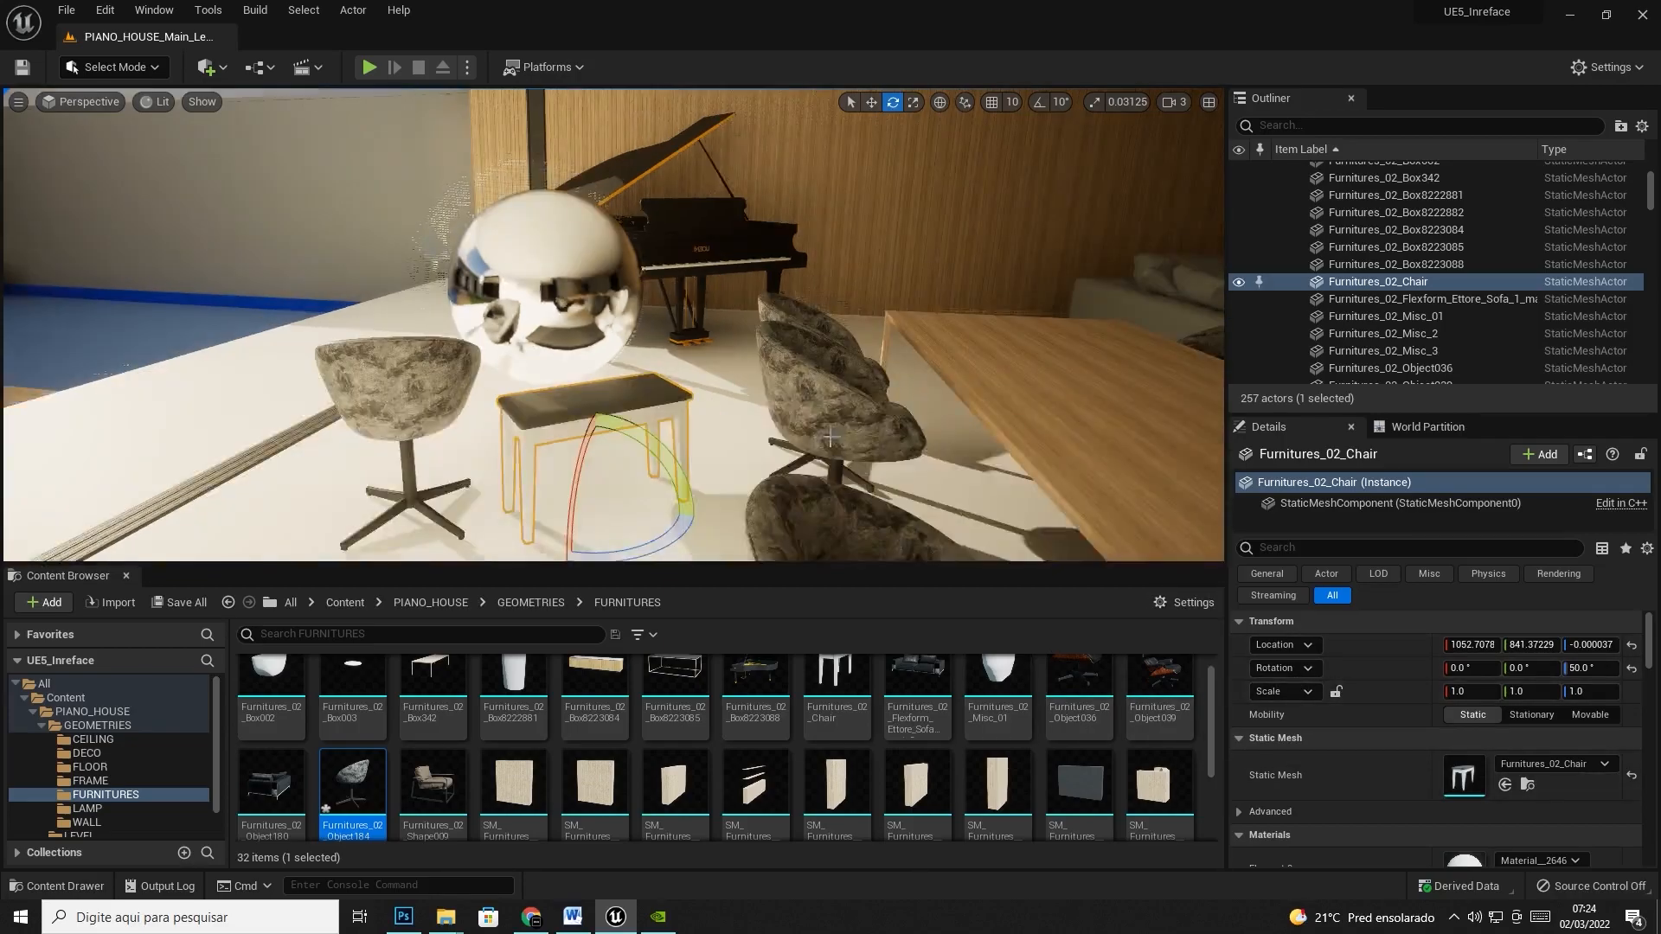
pyautogui.moveTo(624, 547); pyautogui.dragTo(829, 533)
# - Select the sphere and move it to about X 1115.5, Y 919.2 and Z 74.9, behind the chair and bench
pyautogui.click(563, 259)
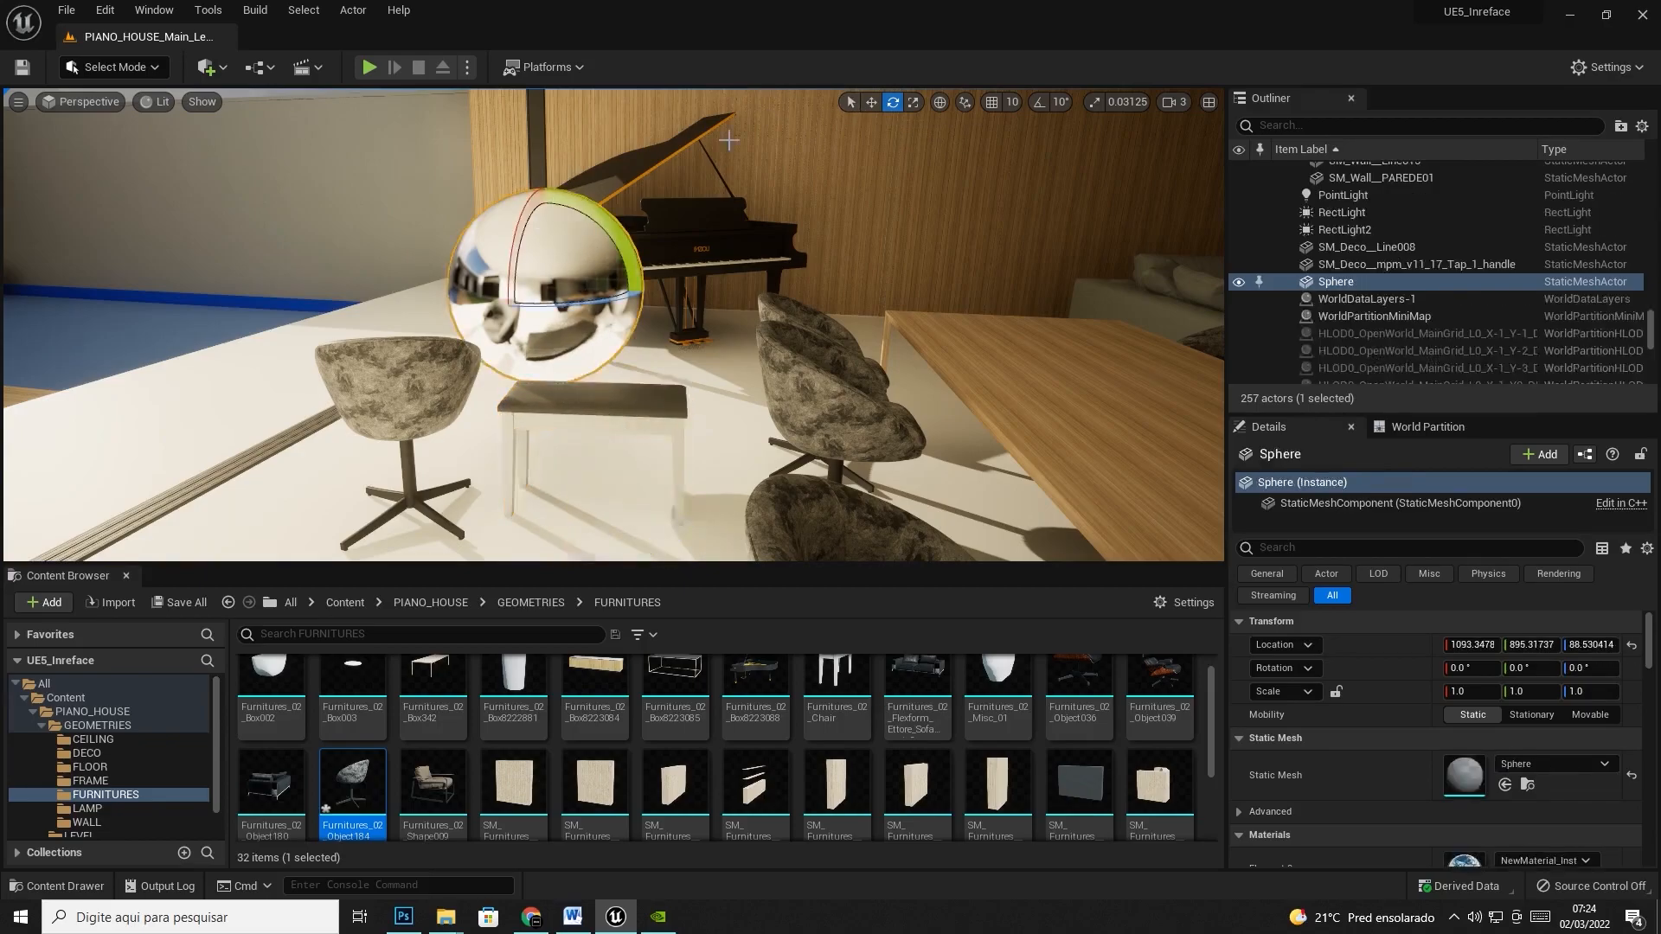
pyautogui.click(872, 102)
pyautogui.moveTo(547, 232); pyautogui.dragTo(513, 300)
# - Add a Cube shape to the level beside the sphere, in front of the piano, and reselect the sphere
pyautogui.click(19, 101)
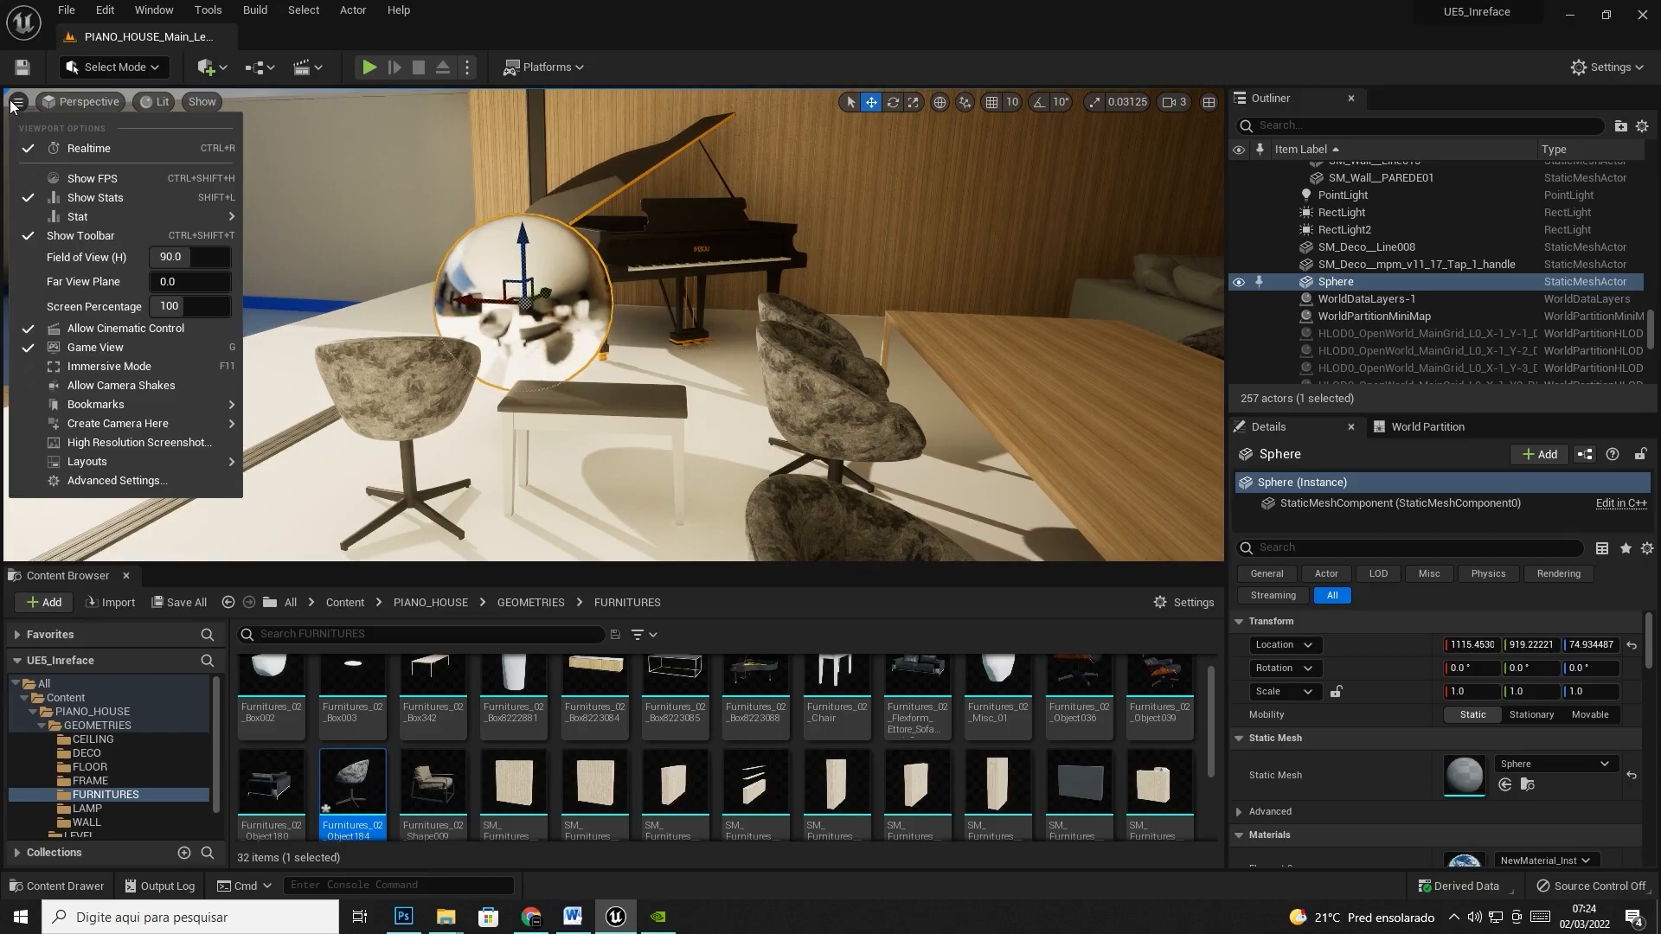
pyautogui.moveTo(82, 101)
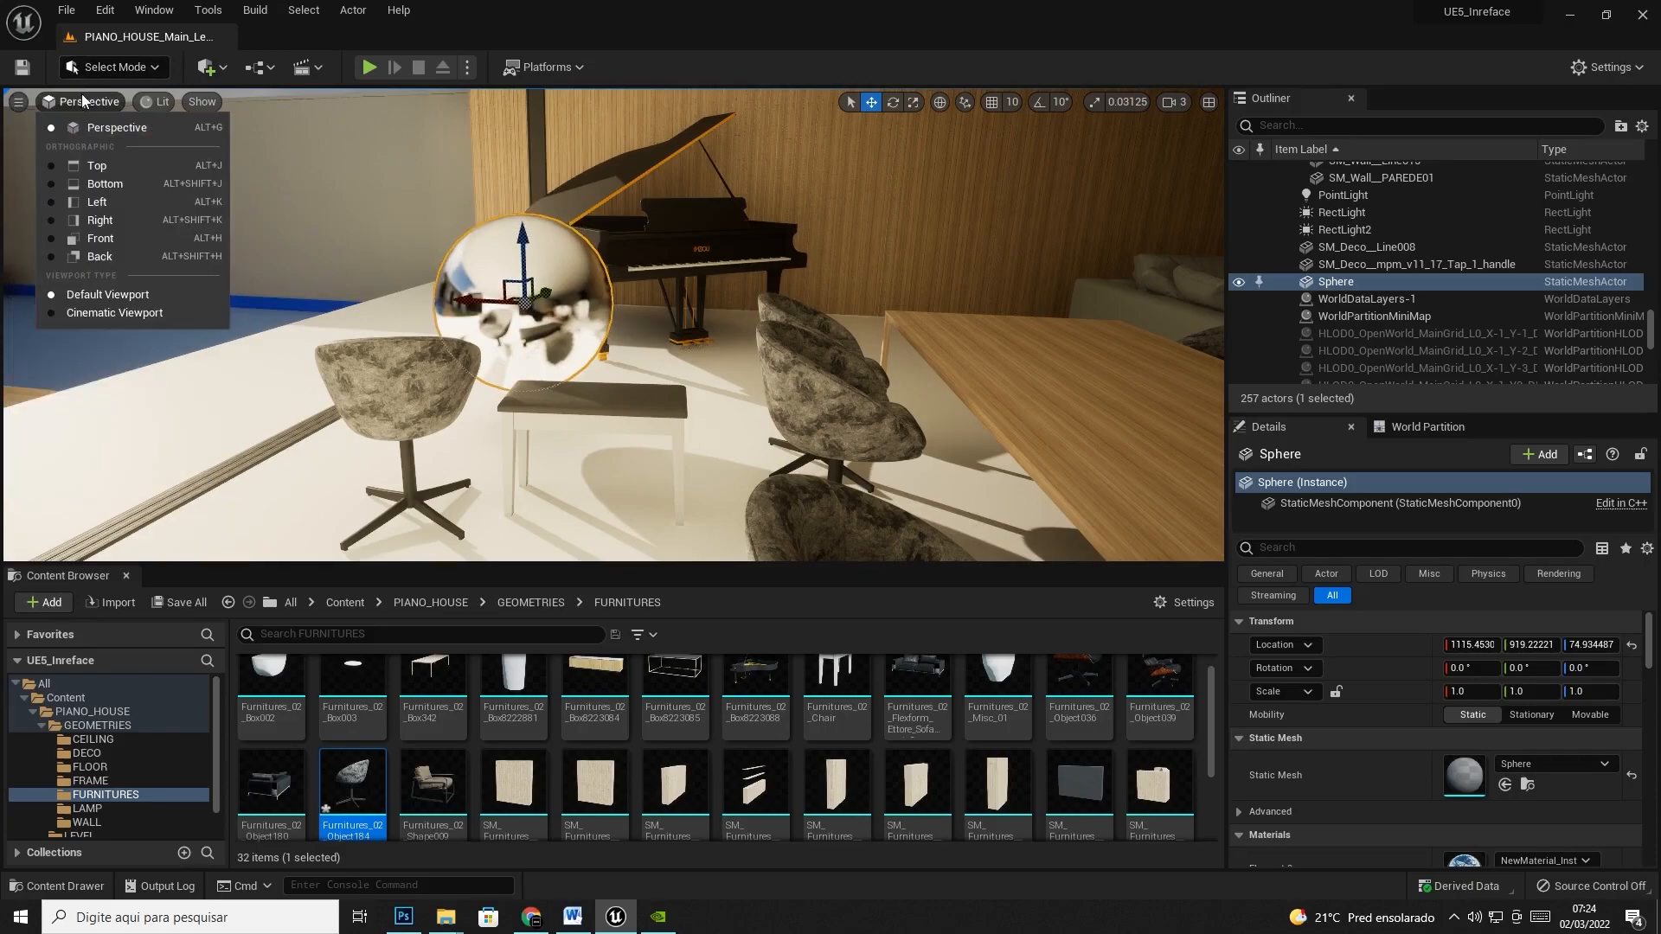
pyautogui.click(212, 66)
pyautogui.moveTo(253, 230)
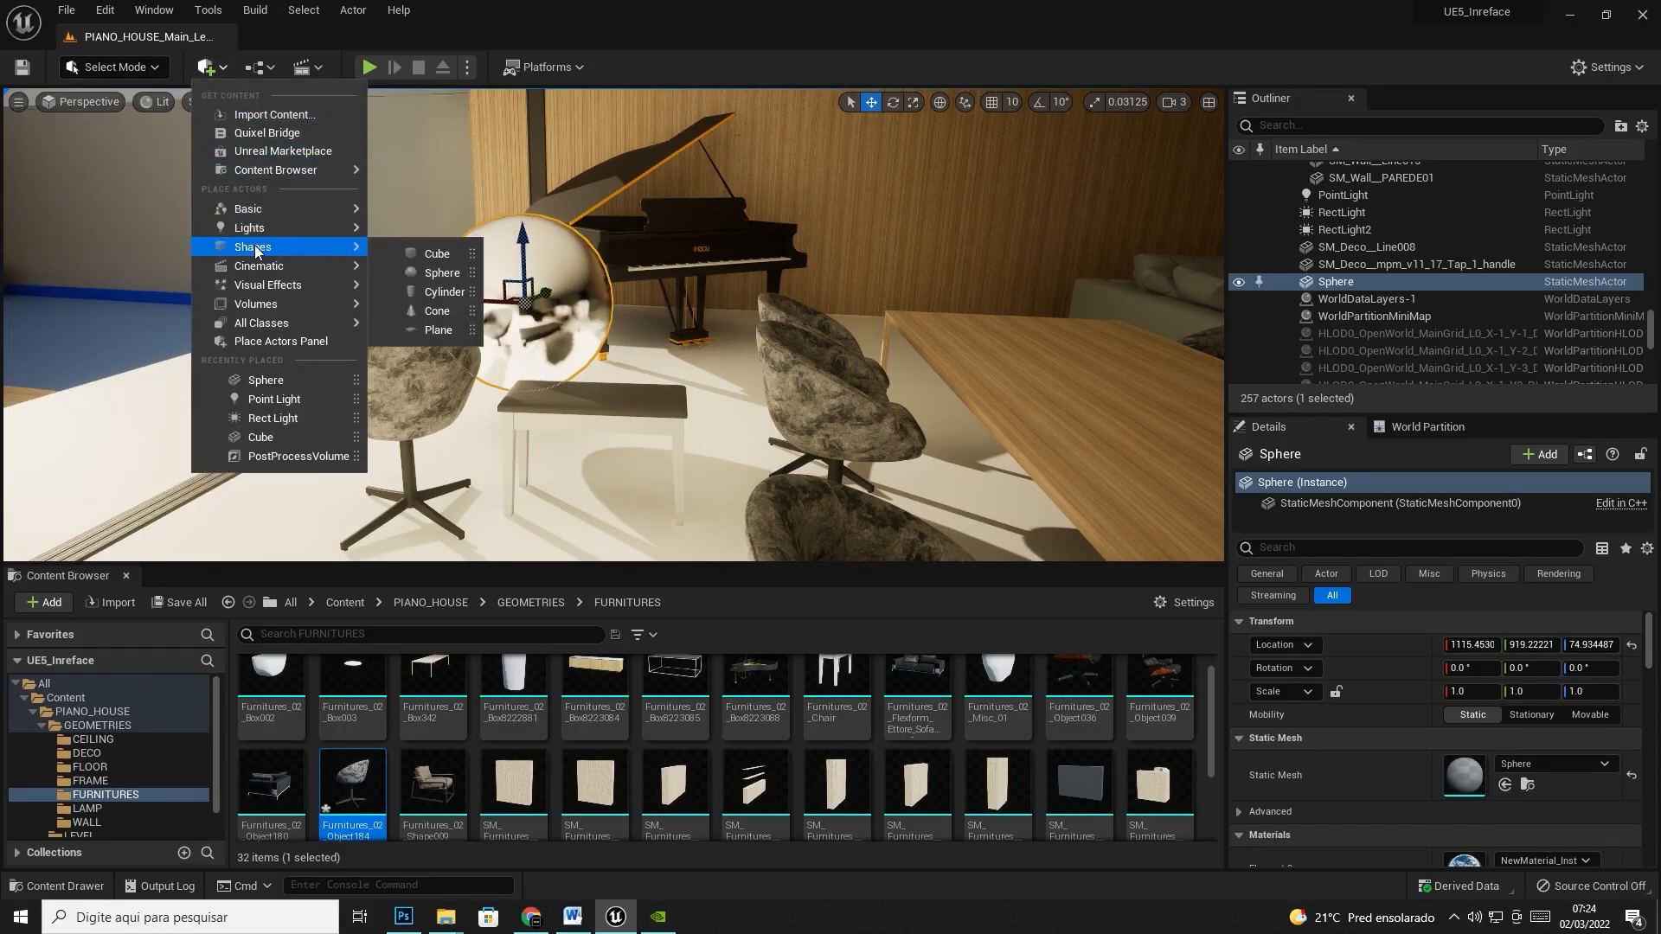
pyautogui.moveTo(430, 254); pyautogui.dragTo(678, 318)
pyautogui.click(507, 281)
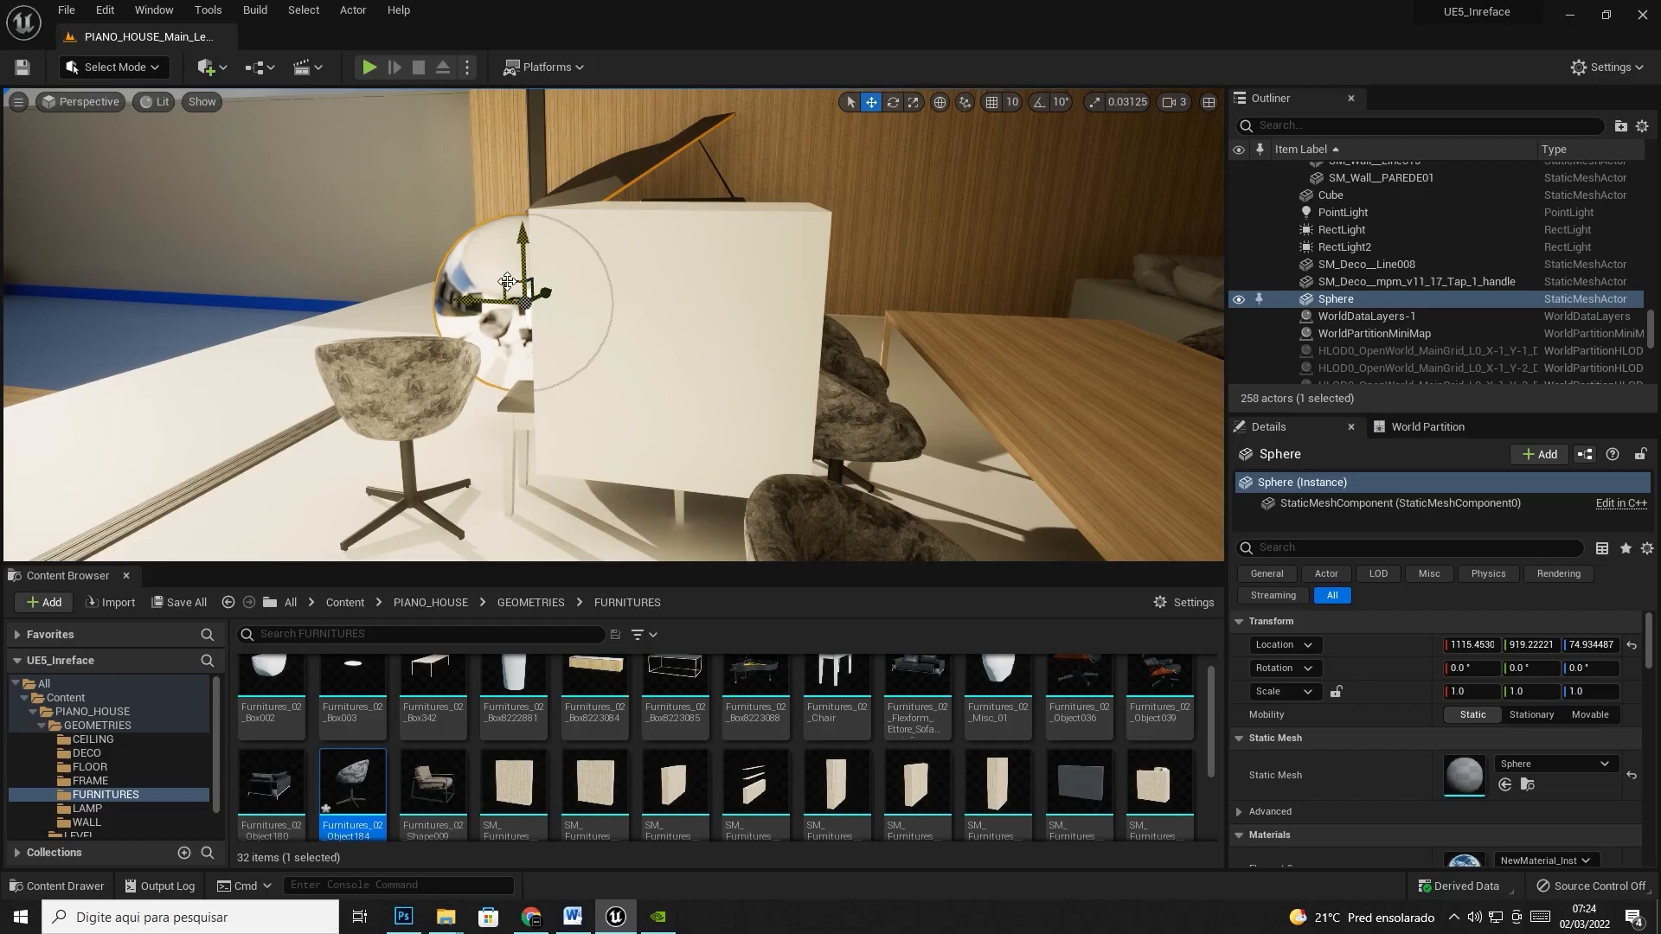
# - Locate the sphere's NewMaterial_Inst material in the project's MATERIALS folder and apply it to the cube
pyautogui.scroll(-2, 1492, 735)
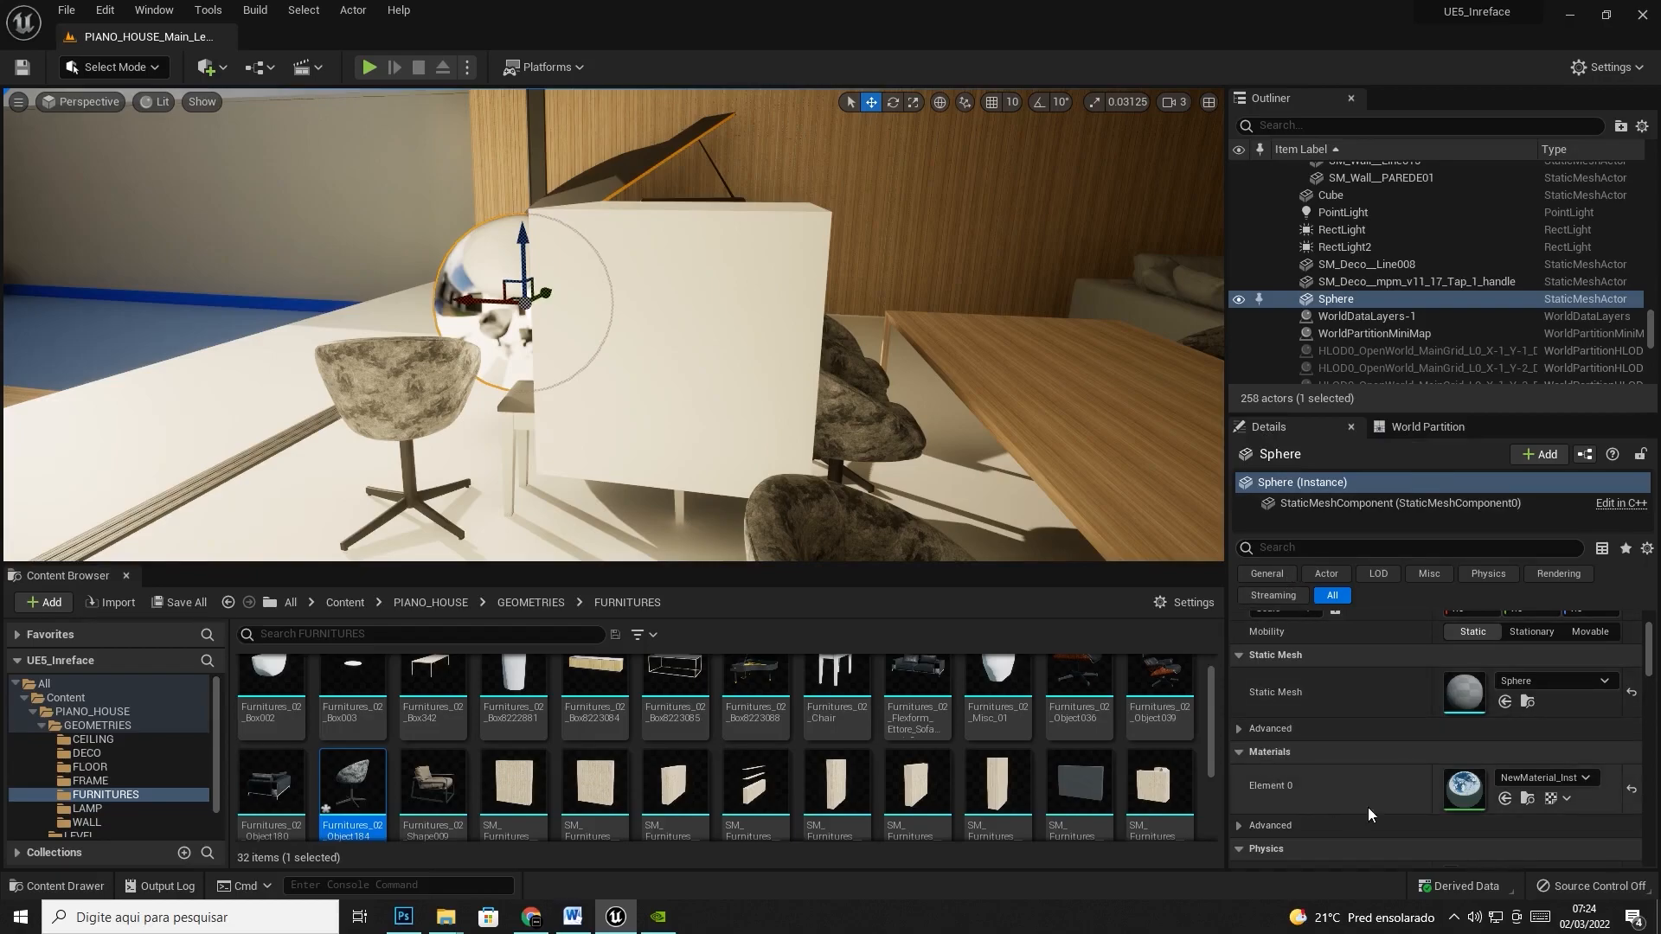
pyautogui.click(1528, 804)
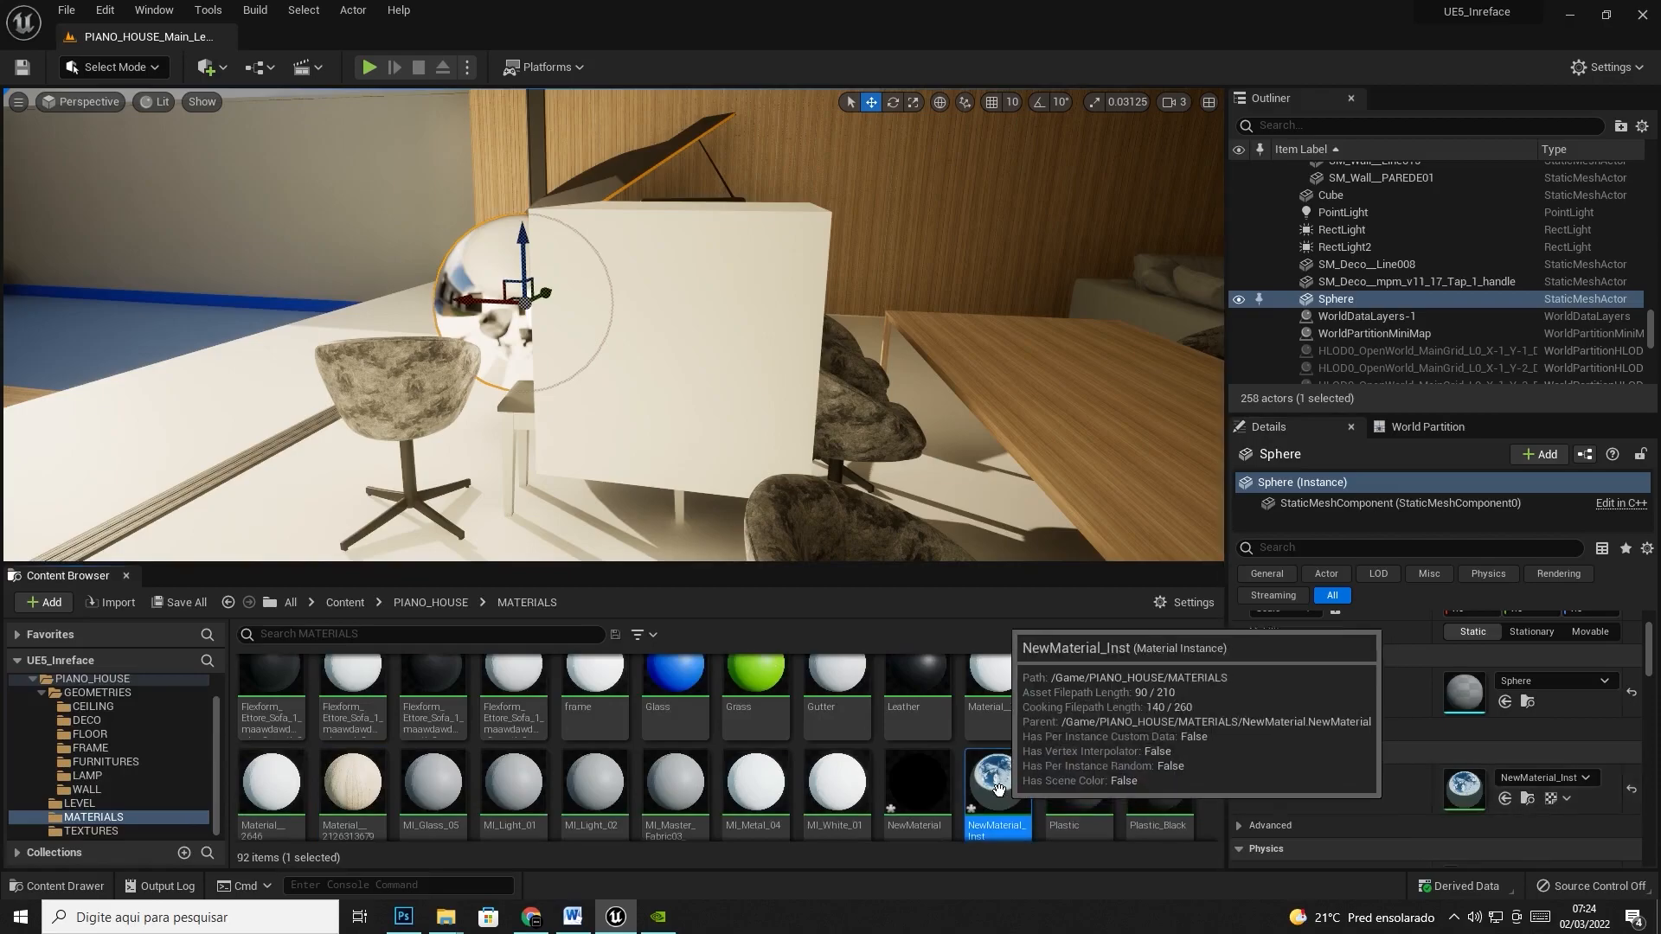
pyautogui.moveTo(994, 779); pyautogui.dragTo(715, 311)
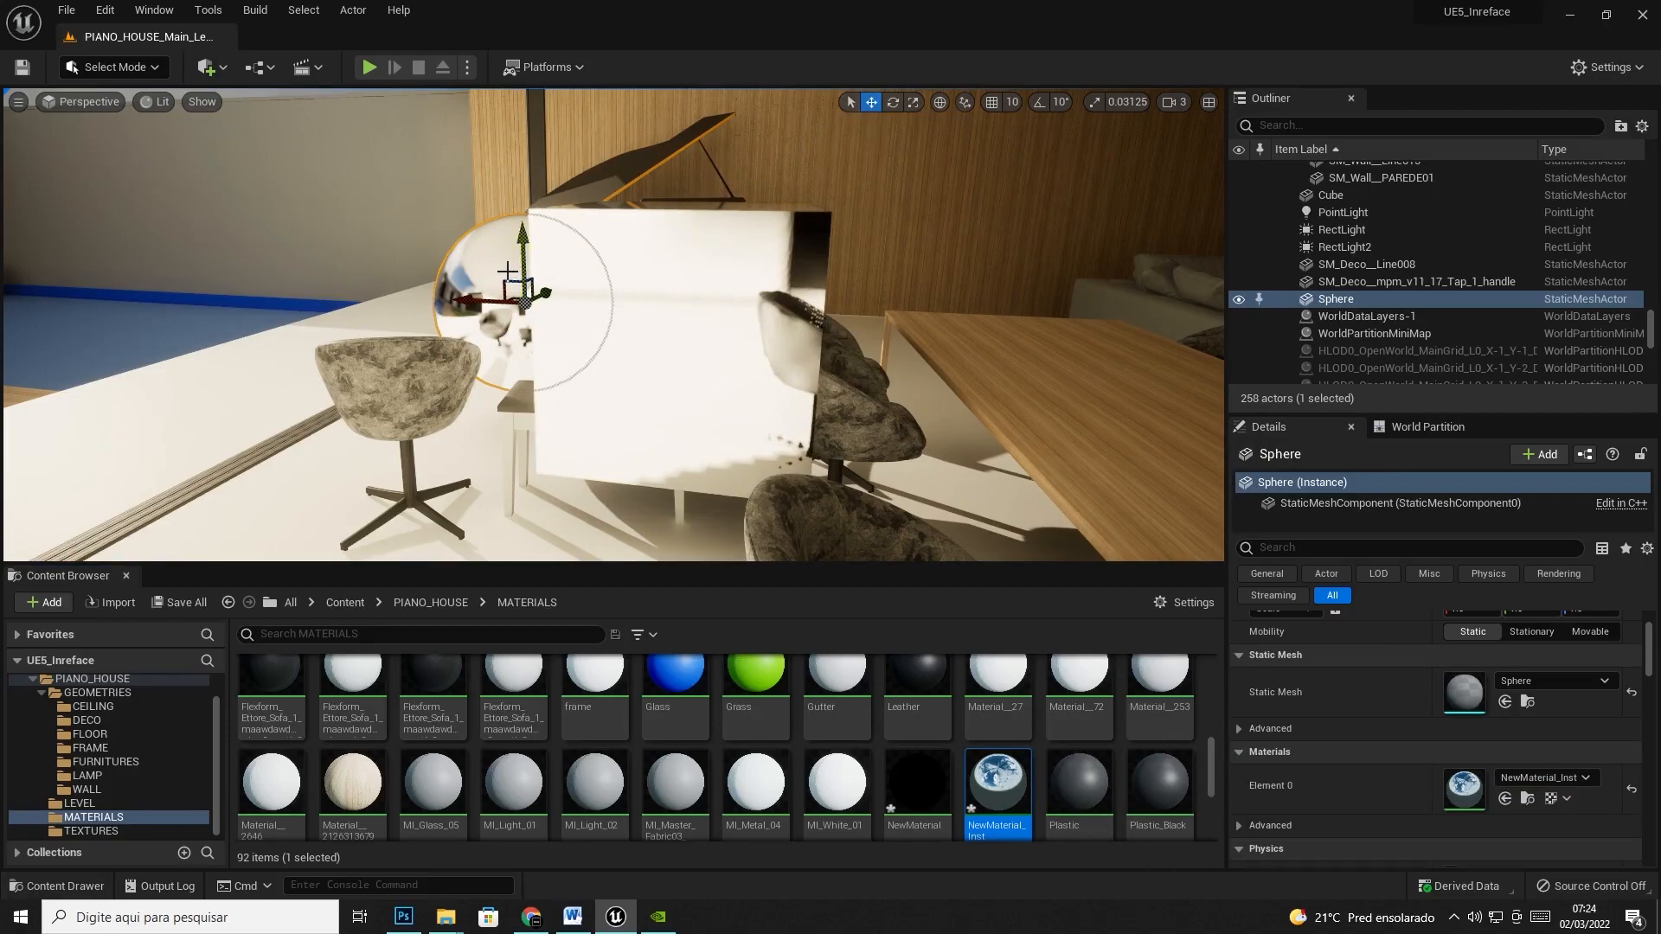
# - Delete the sphere and move the mirror-like cube back toward the piano, behind the bench and the chair
pyautogui.press('Delete')
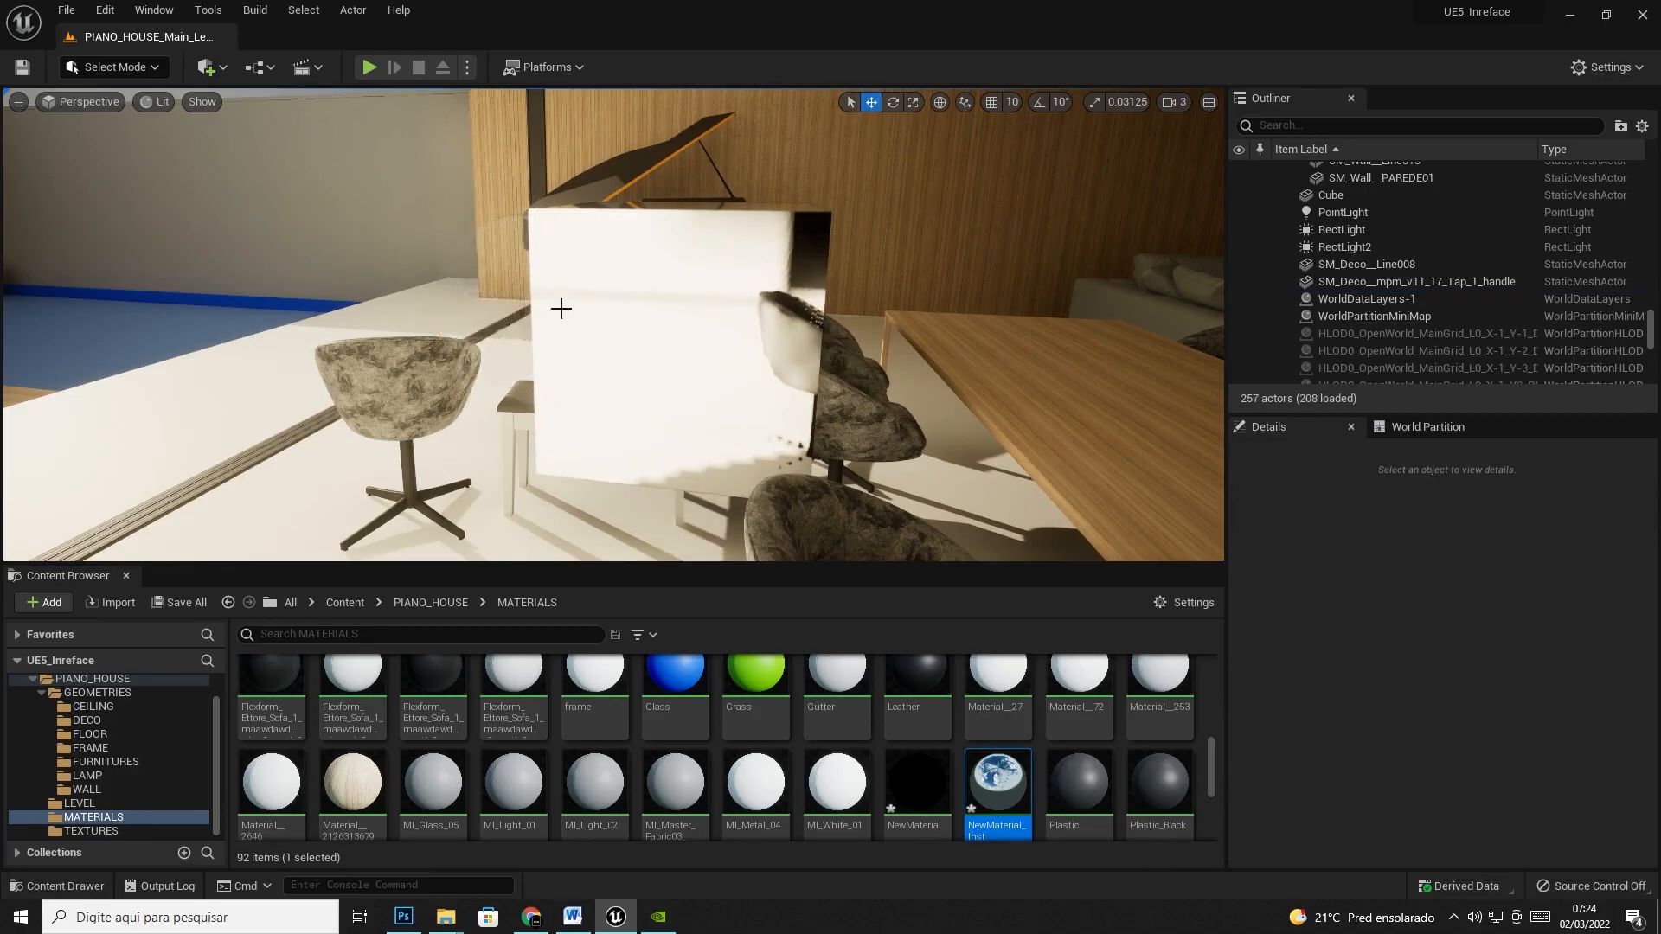
pyautogui.click(644, 350)
pyautogui.moveTo(674, 321); pyautogui.dragTo(641, 275)
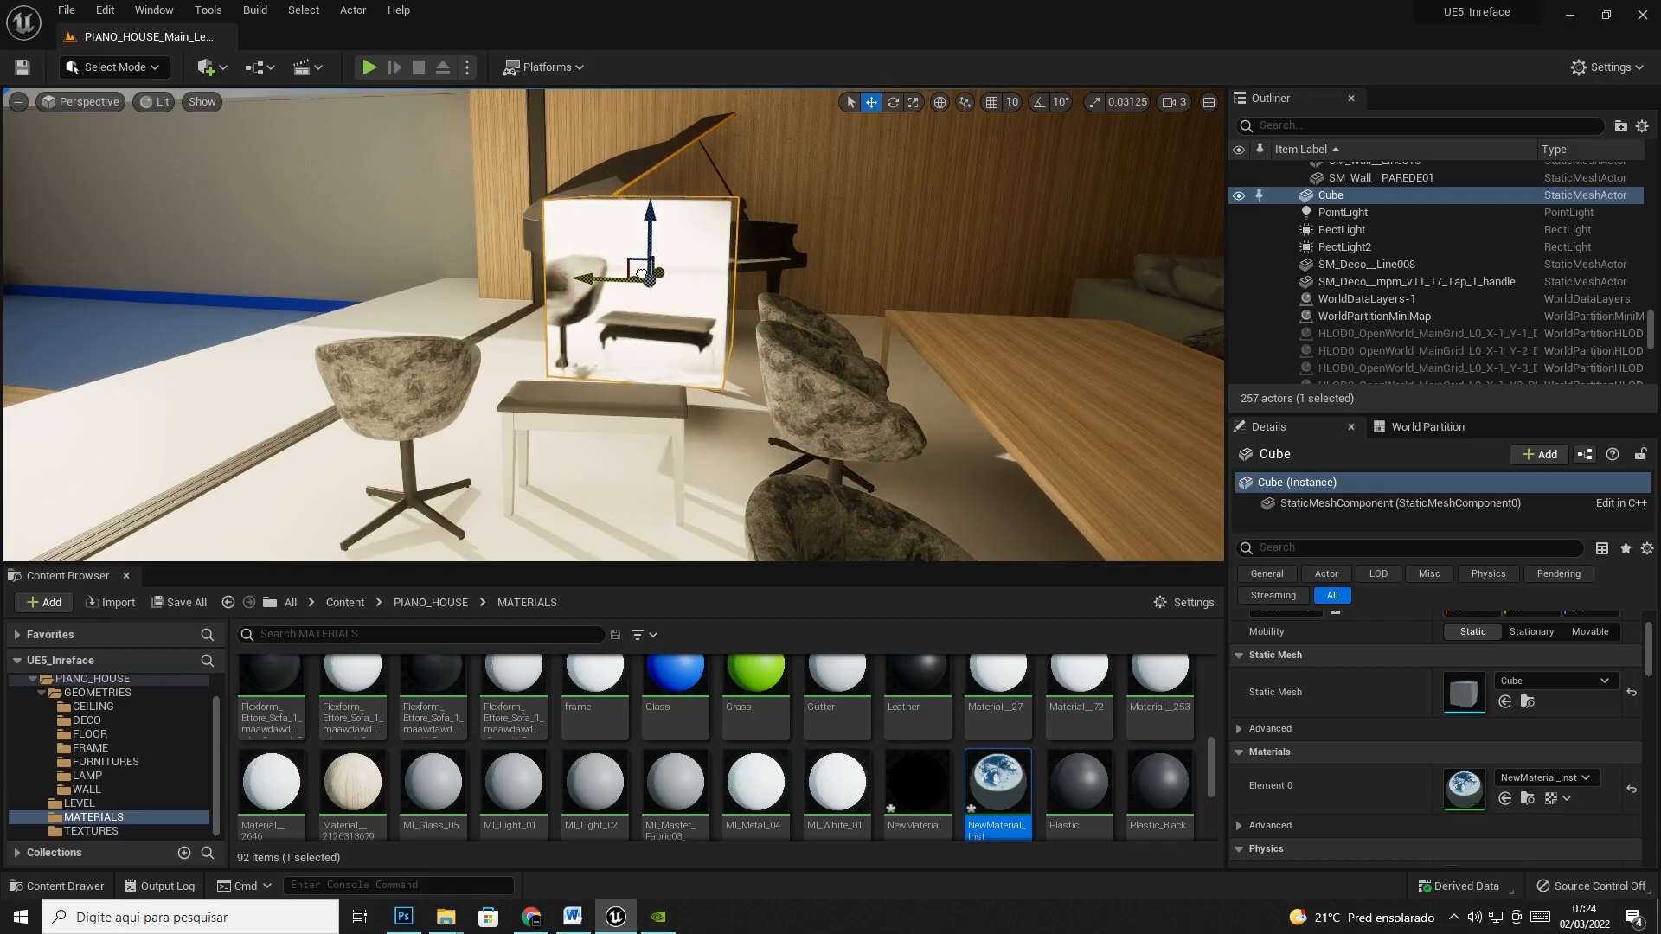
pyautogui.click(599, 495)
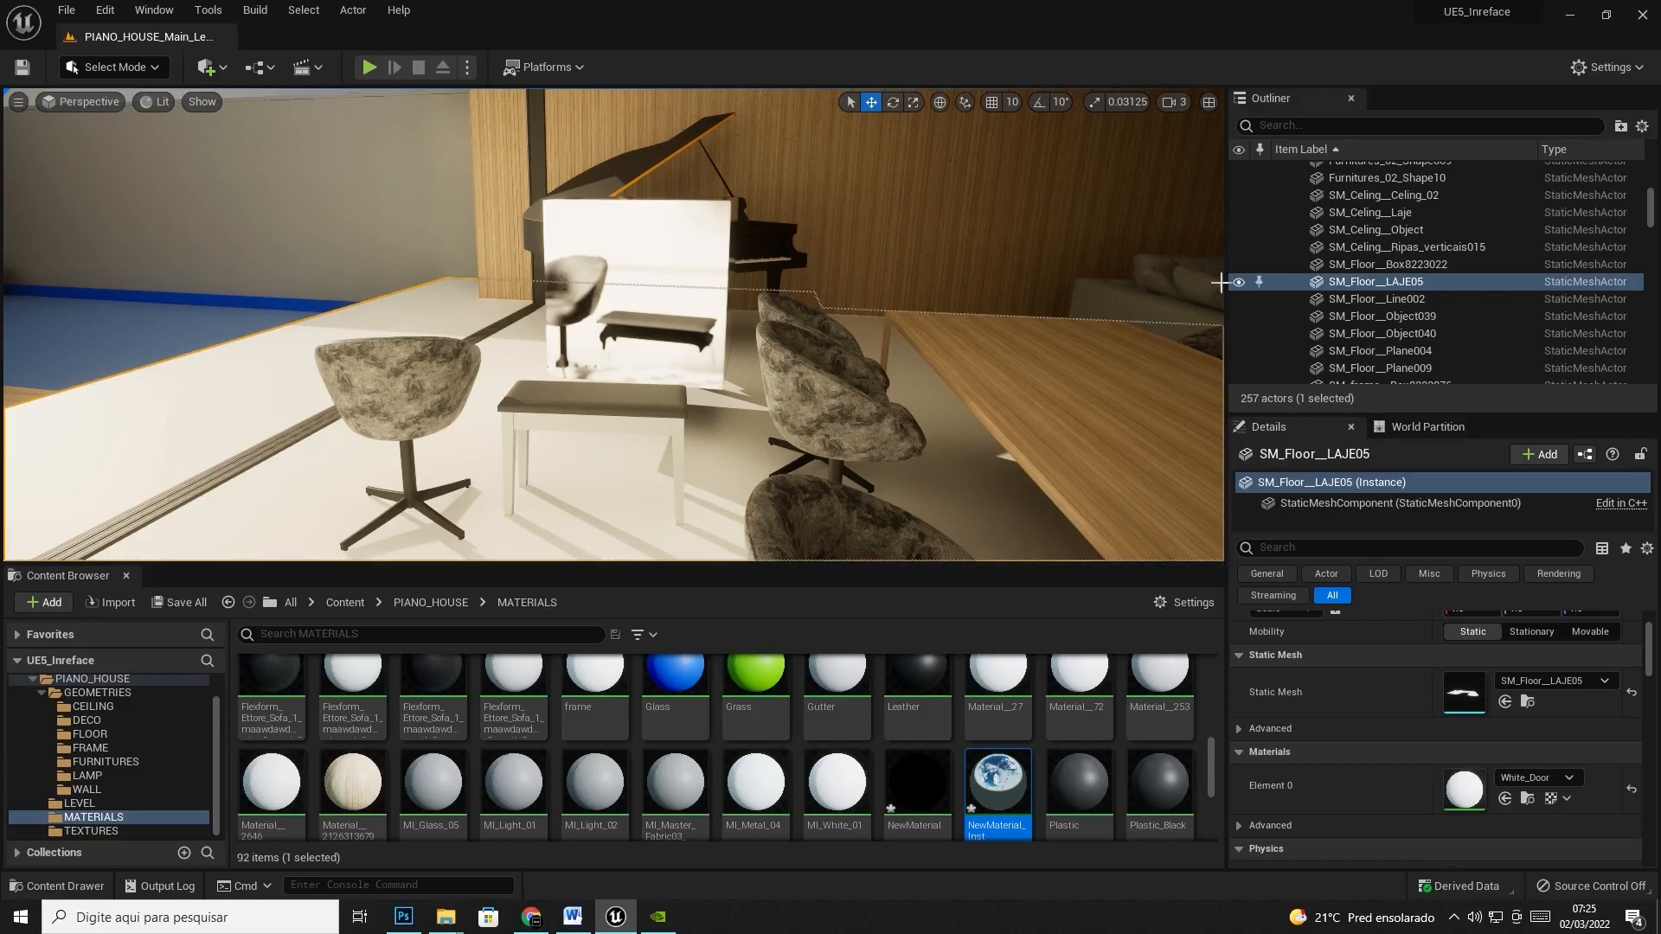
pyautogui.scroll(10, 1434, 303)
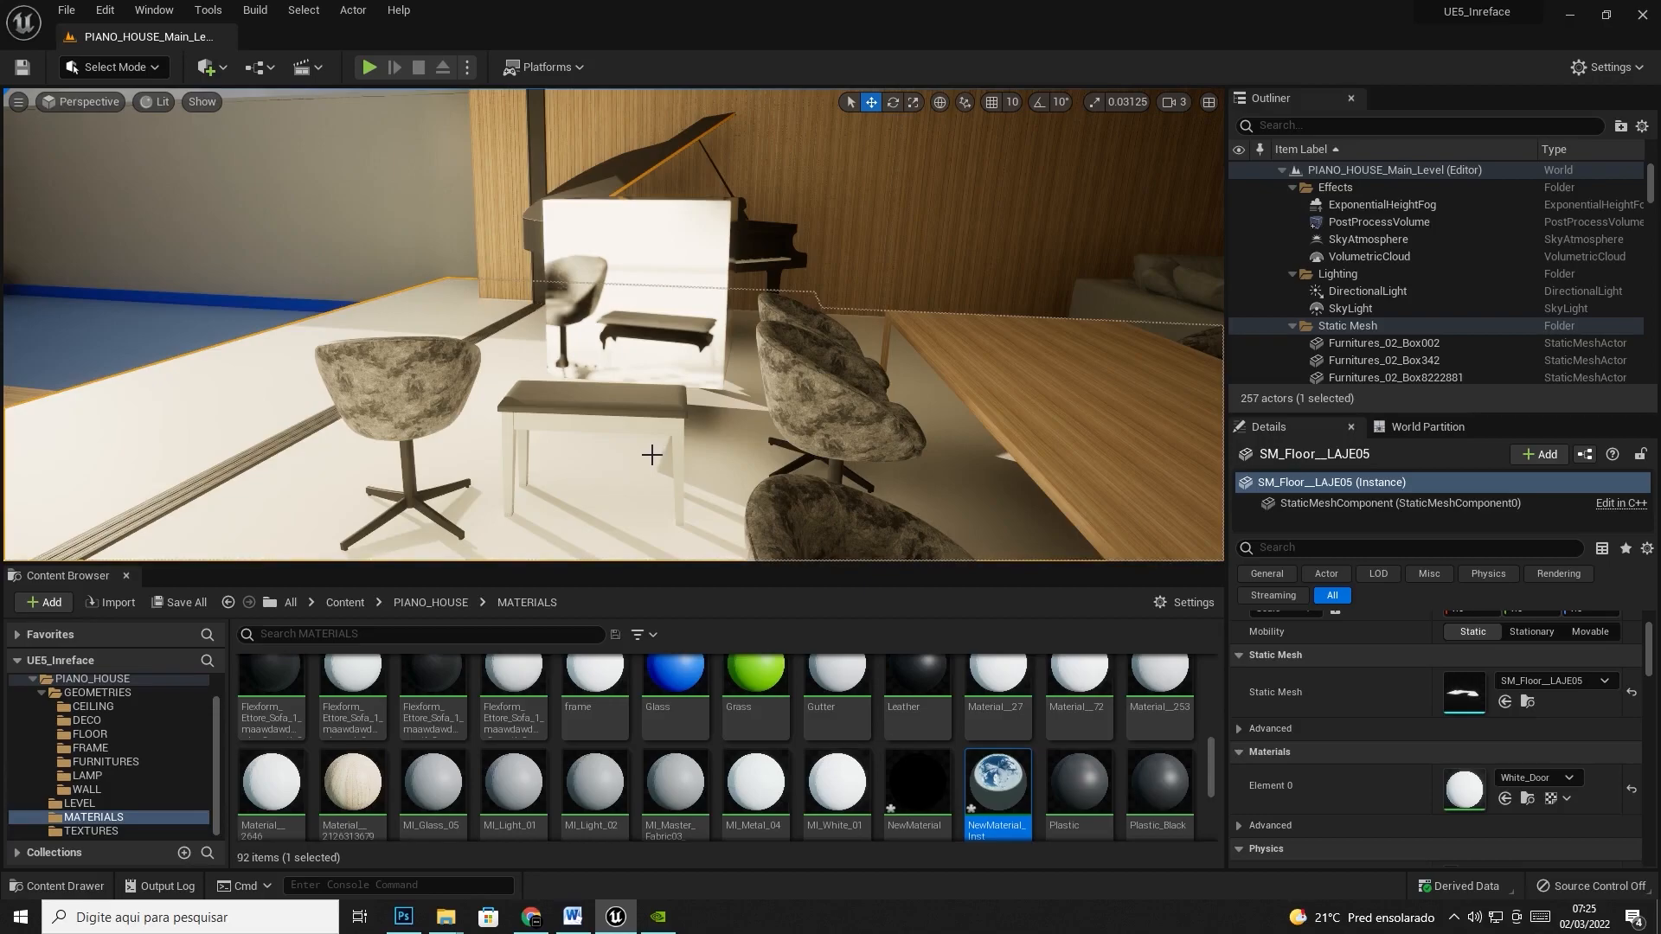
# - Select the piano bench and open its Furnitures_02_Chair static mesh from the FURNITURES folder, widening the mesh editor's preview area
pyautogui.click(563, 410)
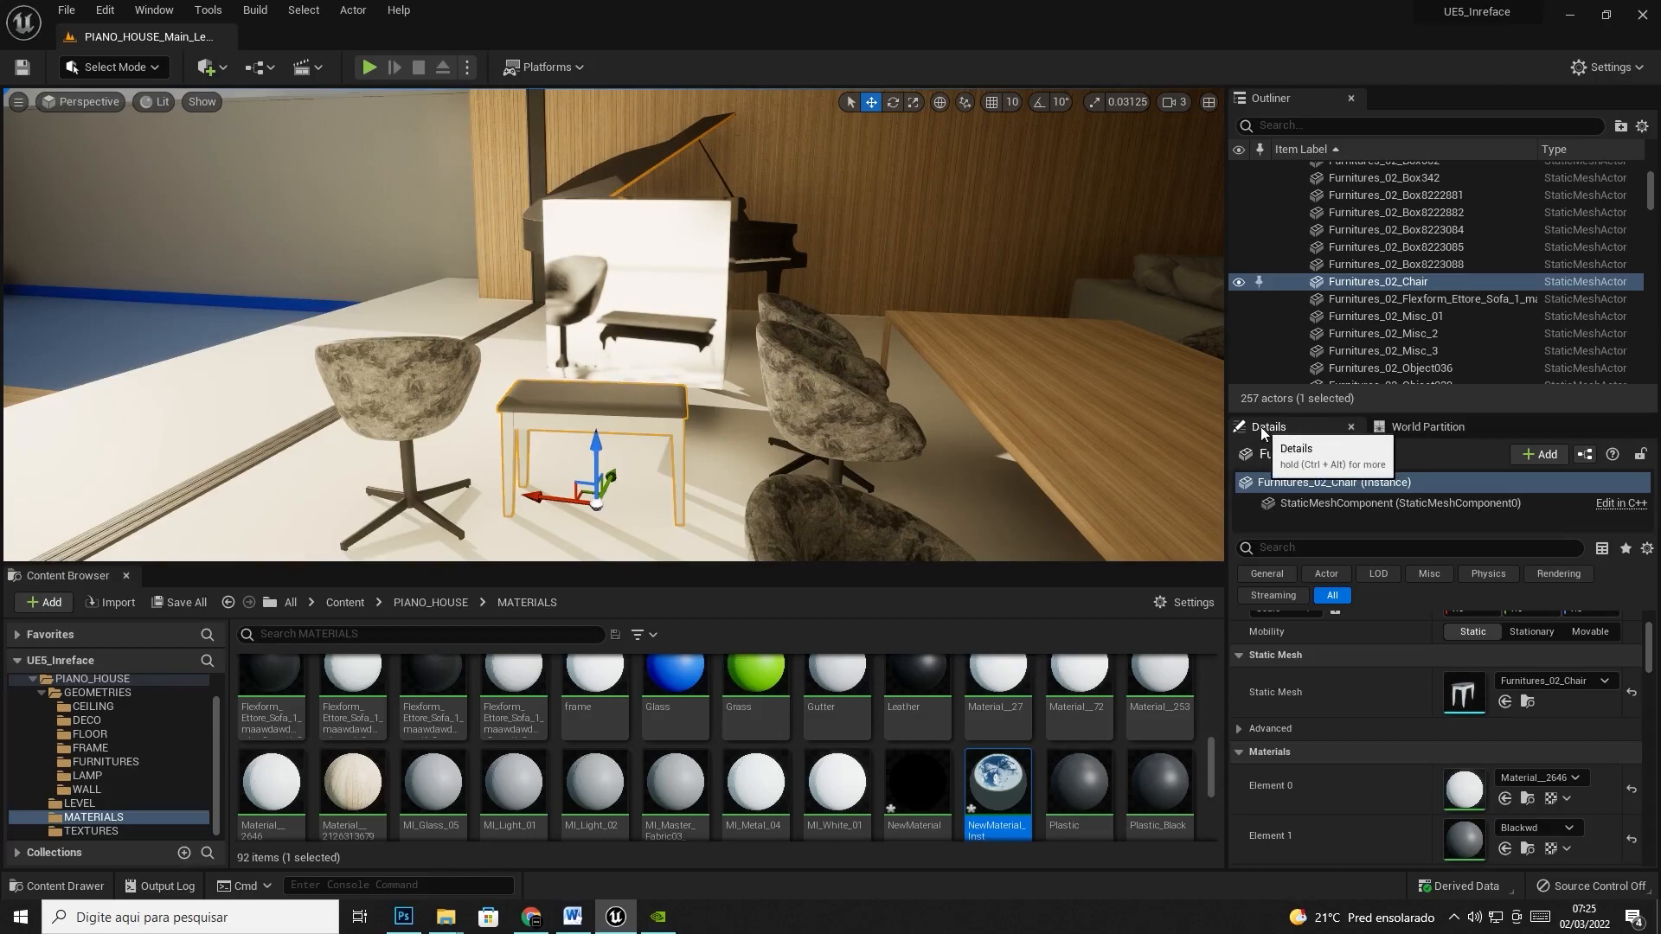
pyautogui.scroll(1, 1462, 735)
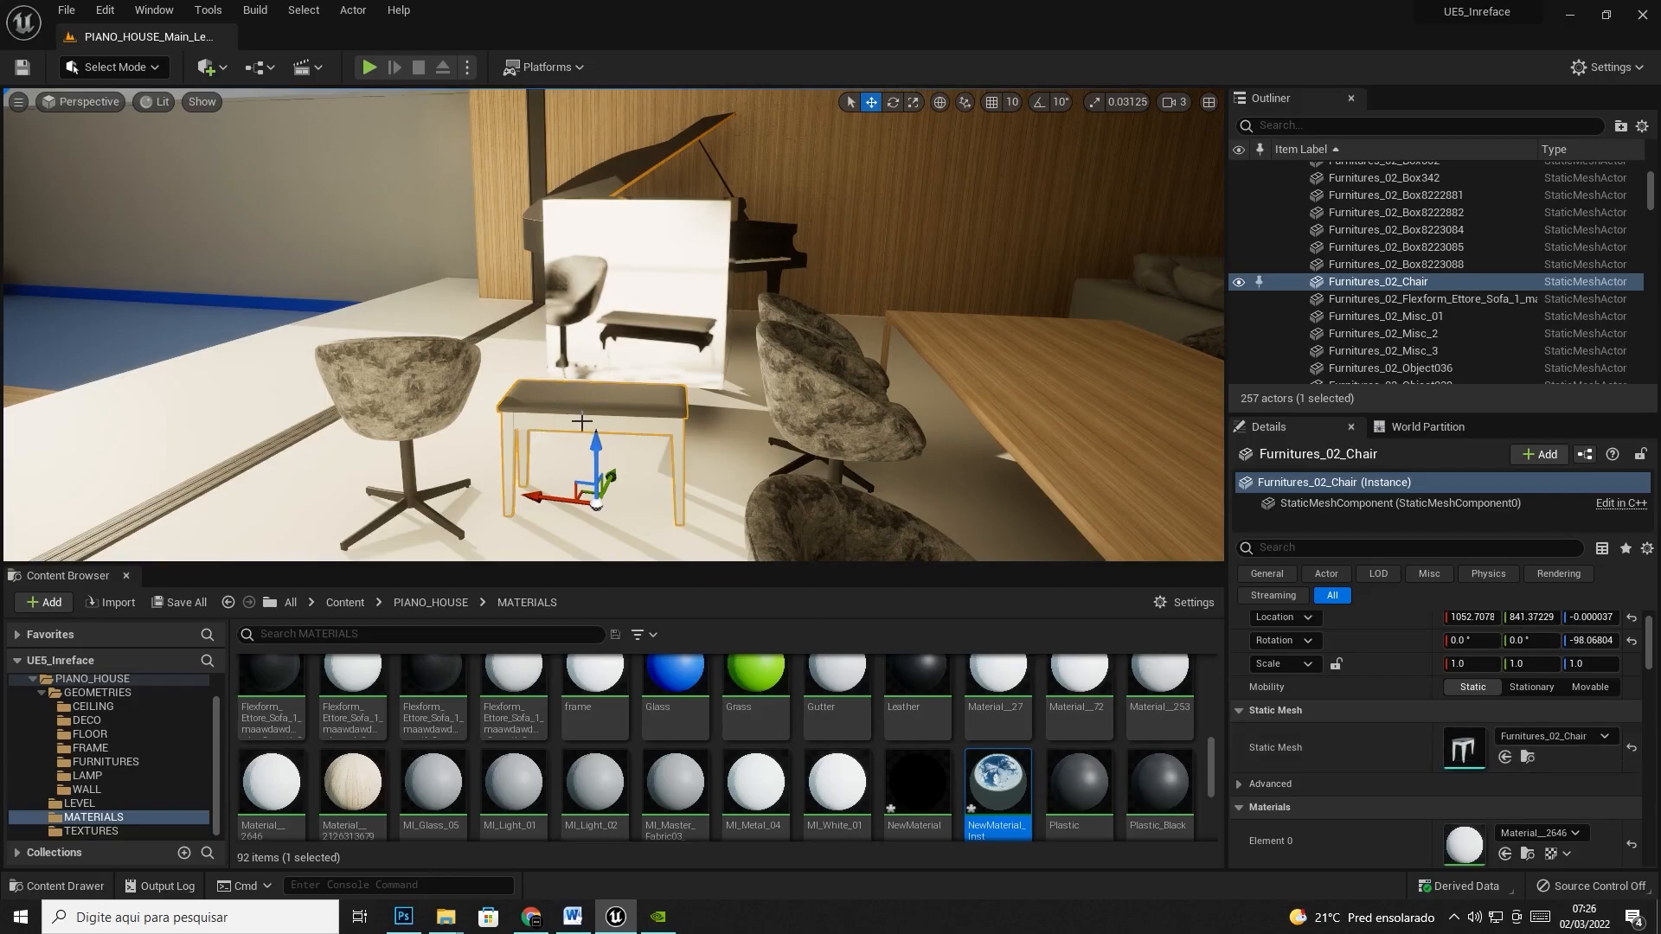
pyautogui.click(109, 696)
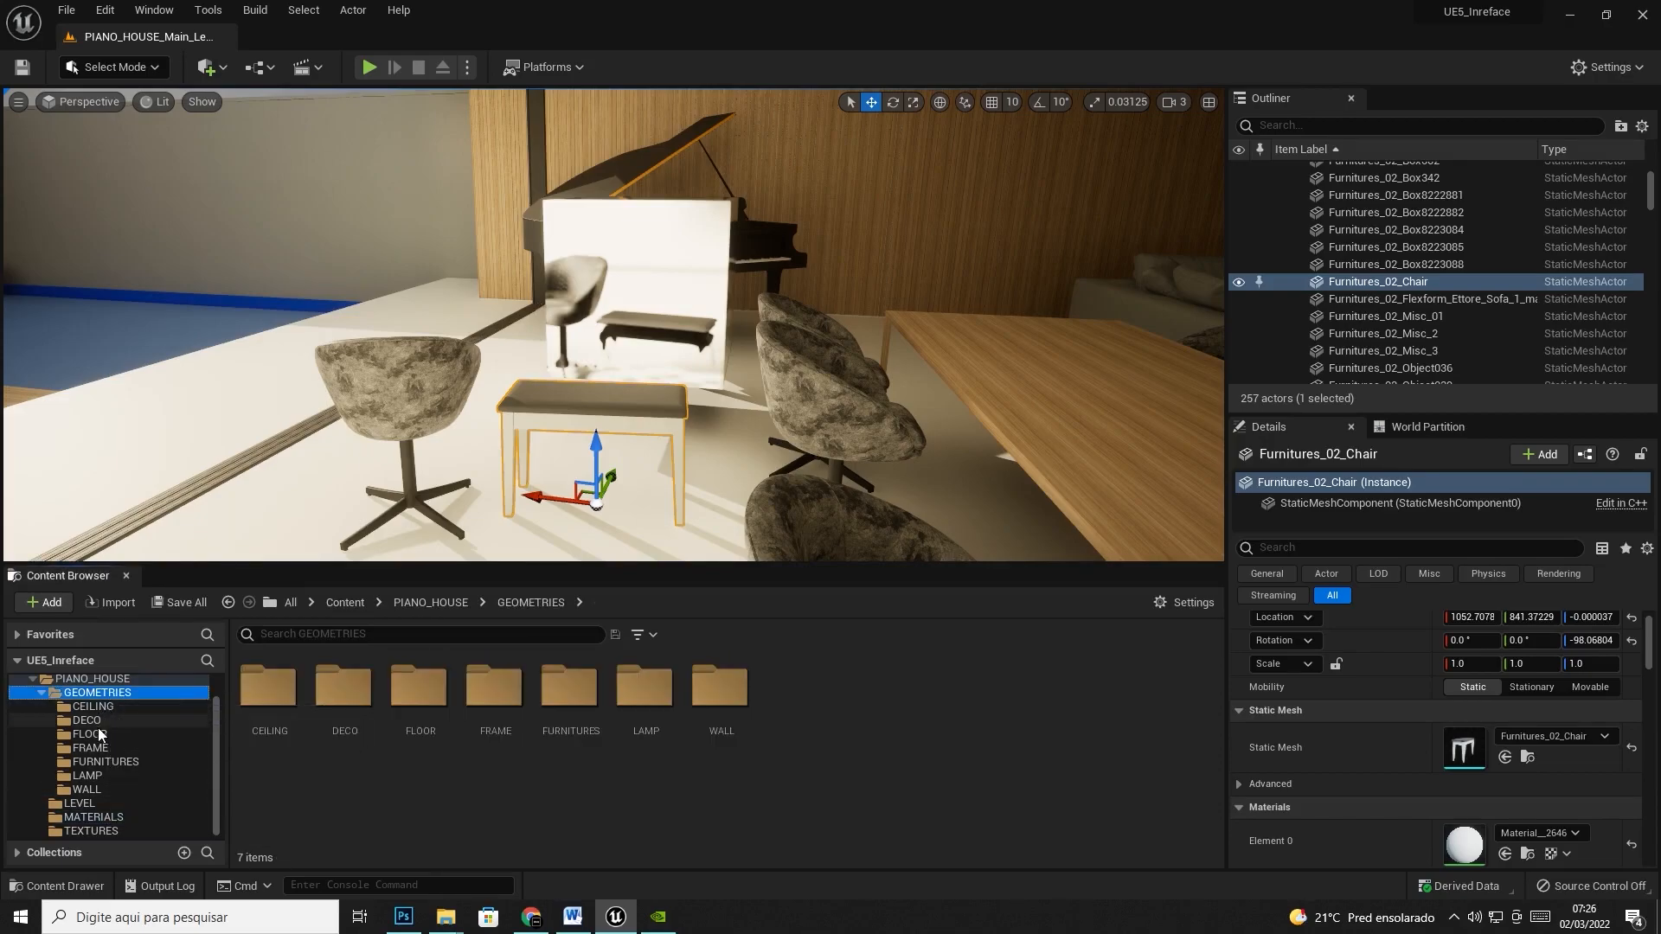
pyautogui.click(94, 763)
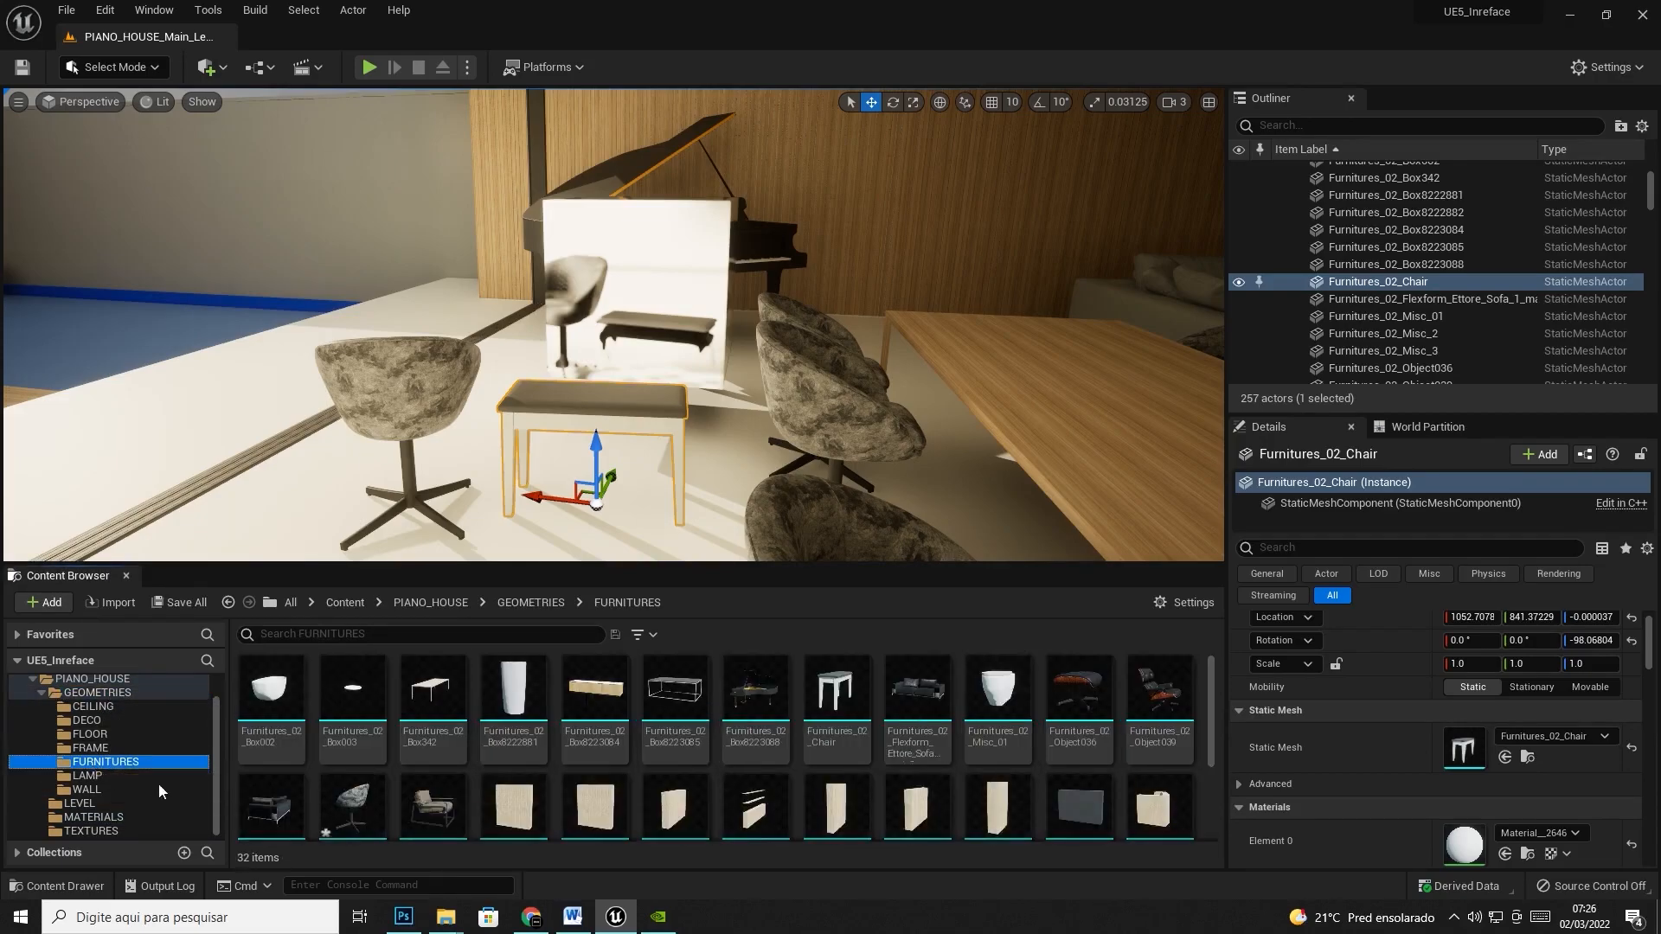
pyautogui.click(850, 737)
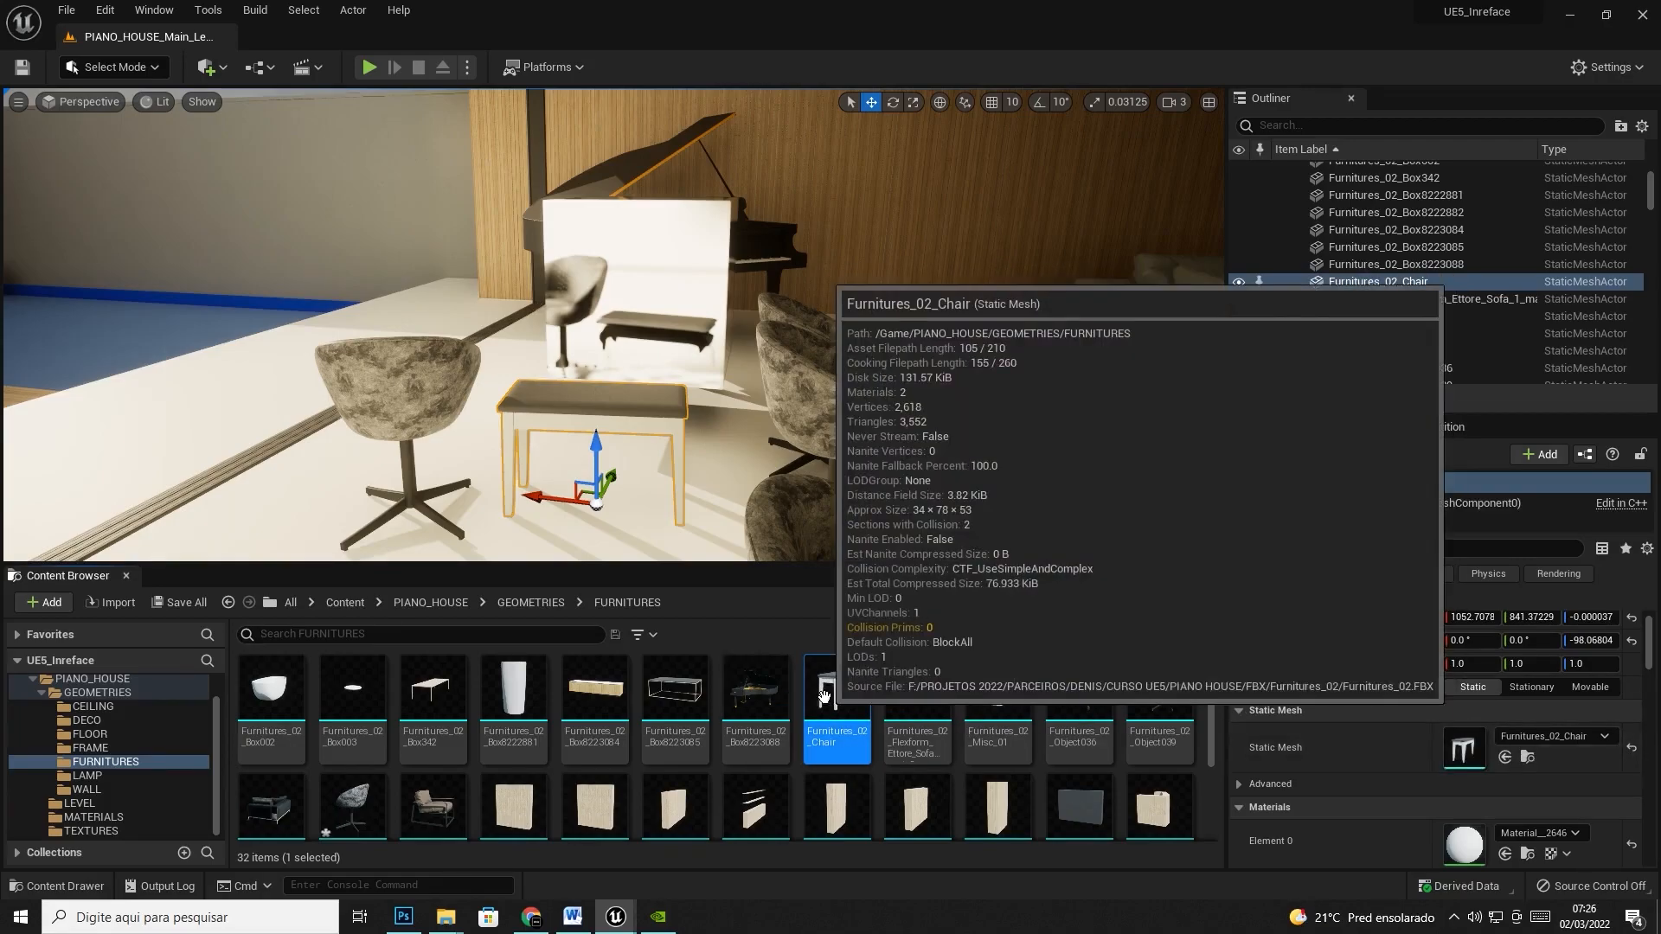
pyautogui.doubleClick(825, 696)
pyautogui.moveTo(693, 442); pyautogui.dragTo(573, 442)
pyautogui.moveTo(862, 441); pyautogui.dragTo(995, 447)
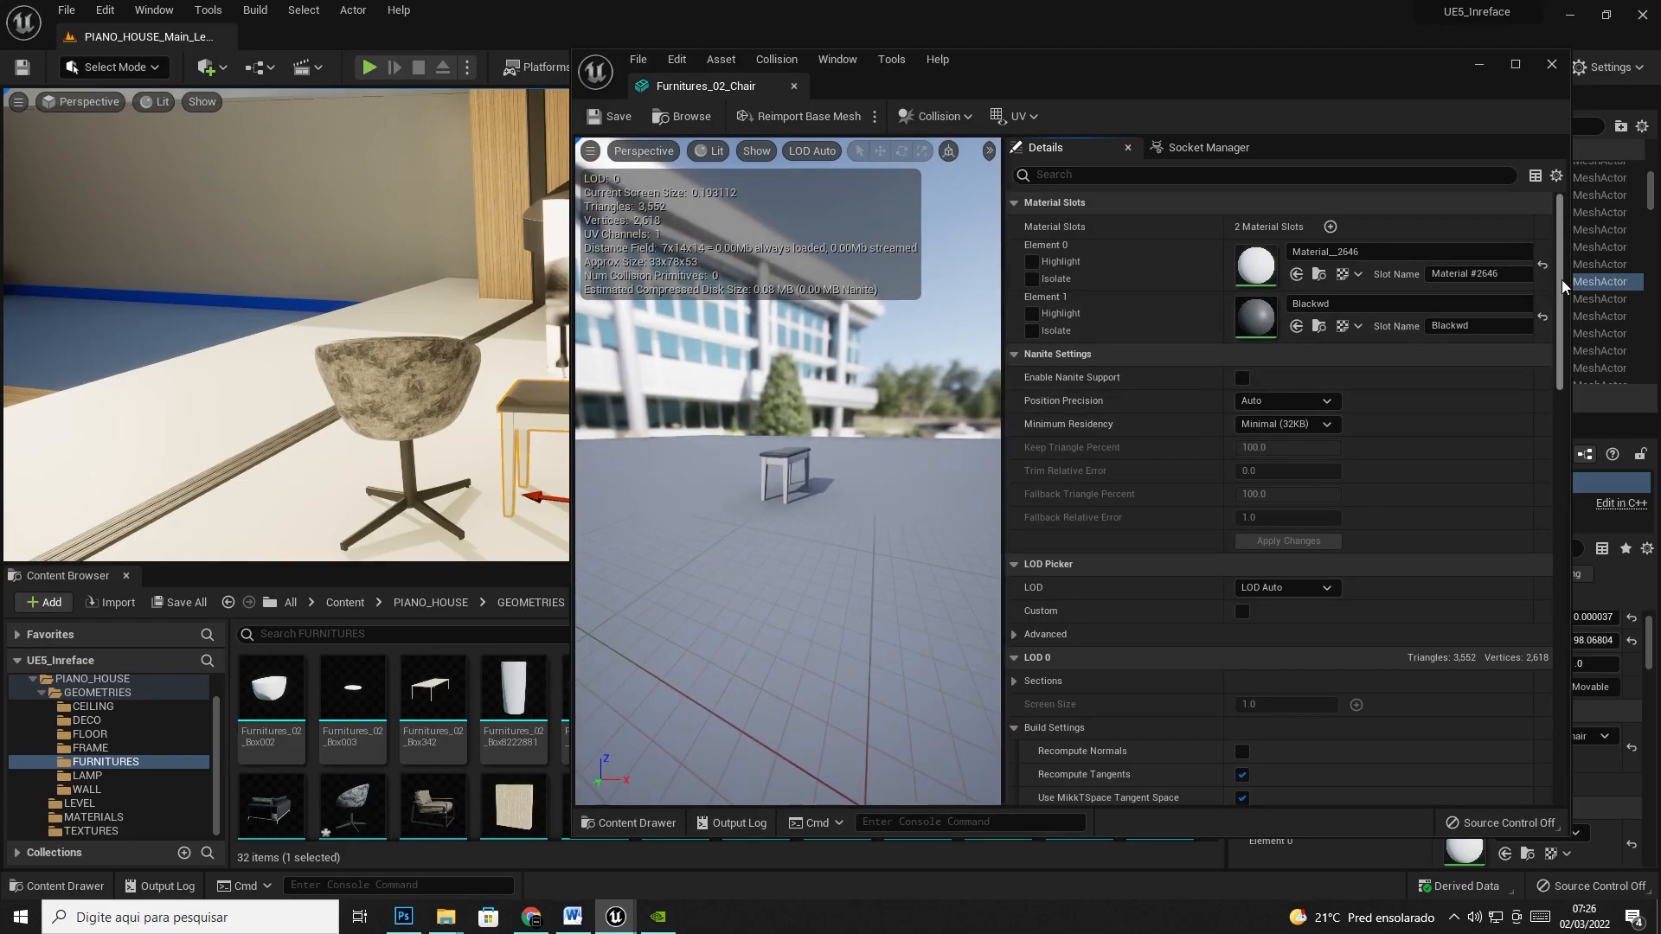
# - Show the bench mesh's LOD 0 build settings down to Distance Field Resolution Scale, and move the mesh editor aside to uncover the cube's reflection
pyautogui.moveTo(1559, 268)
pyautogui.mouseDown()
pyautogui.moveTo(1561, 640)
pyautogui.moveTo(1561, 312)
pyautogui.mouseUp()
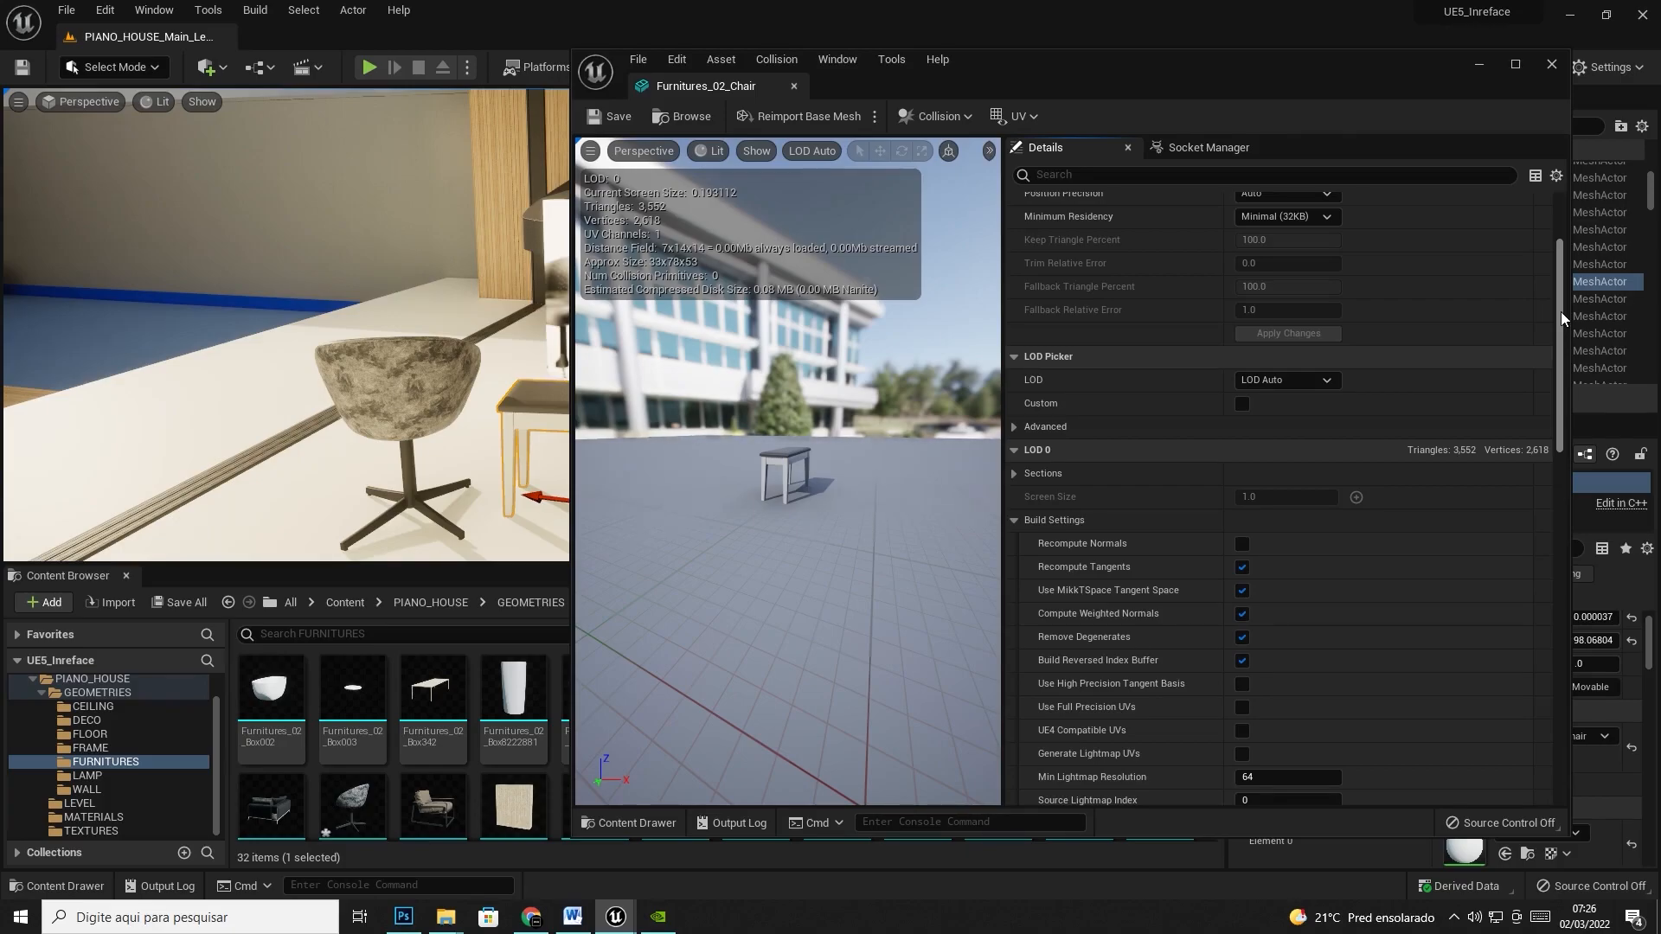
pyautogui.click(1012, 521)
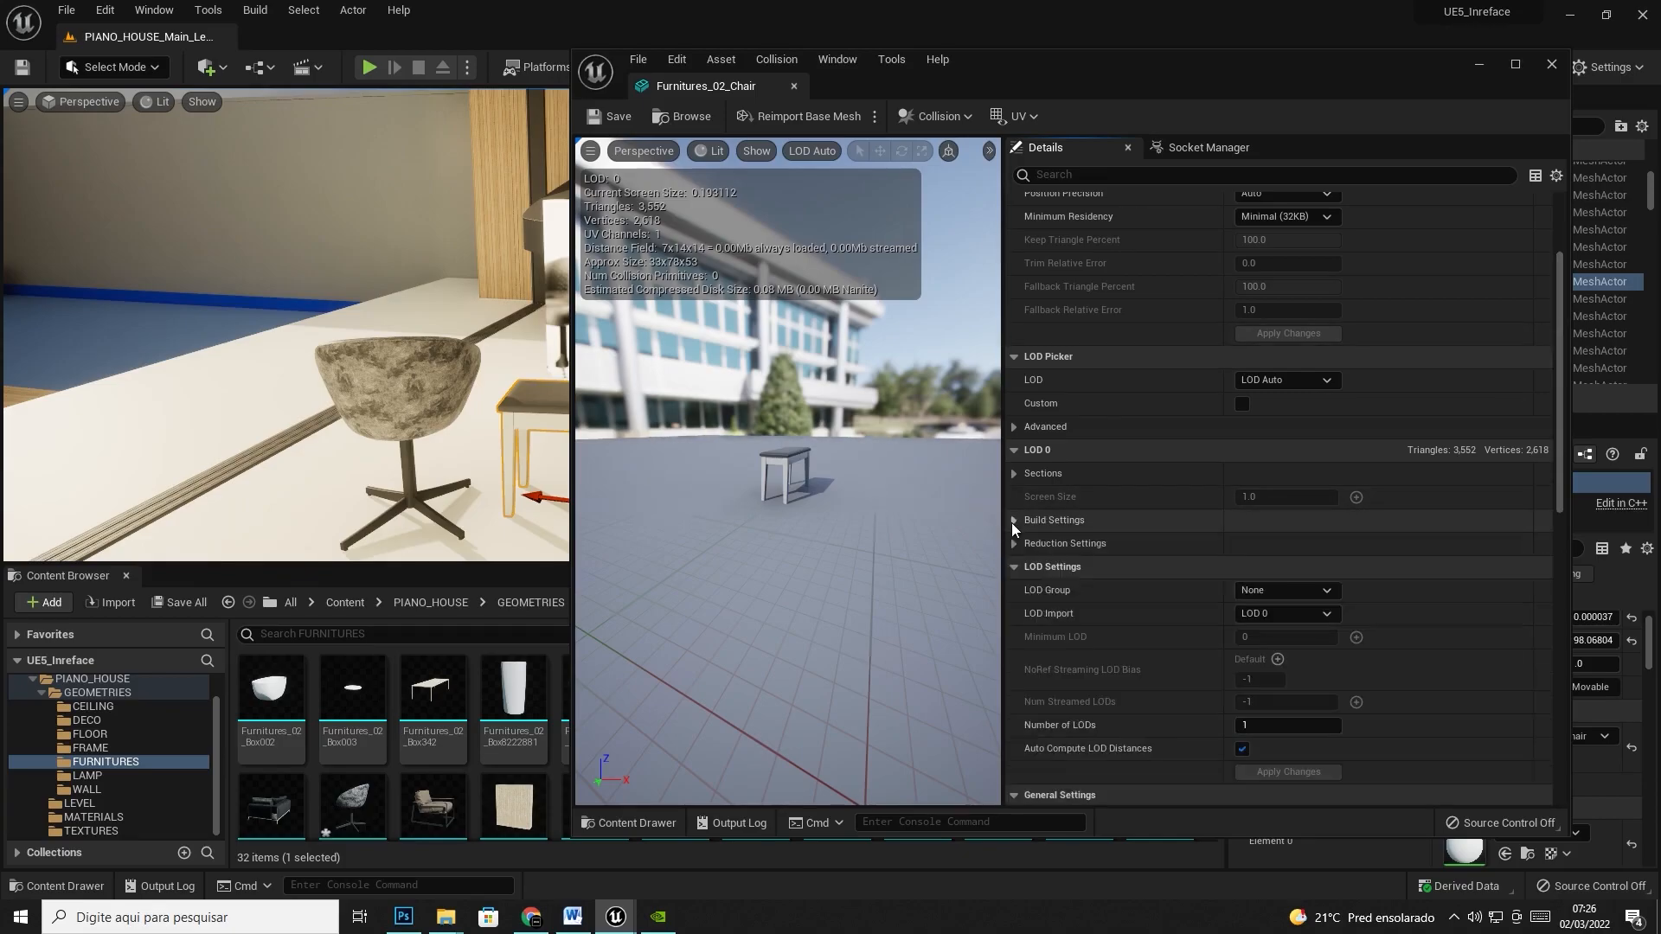
pyautogui.scroll(3, 1085, 499)
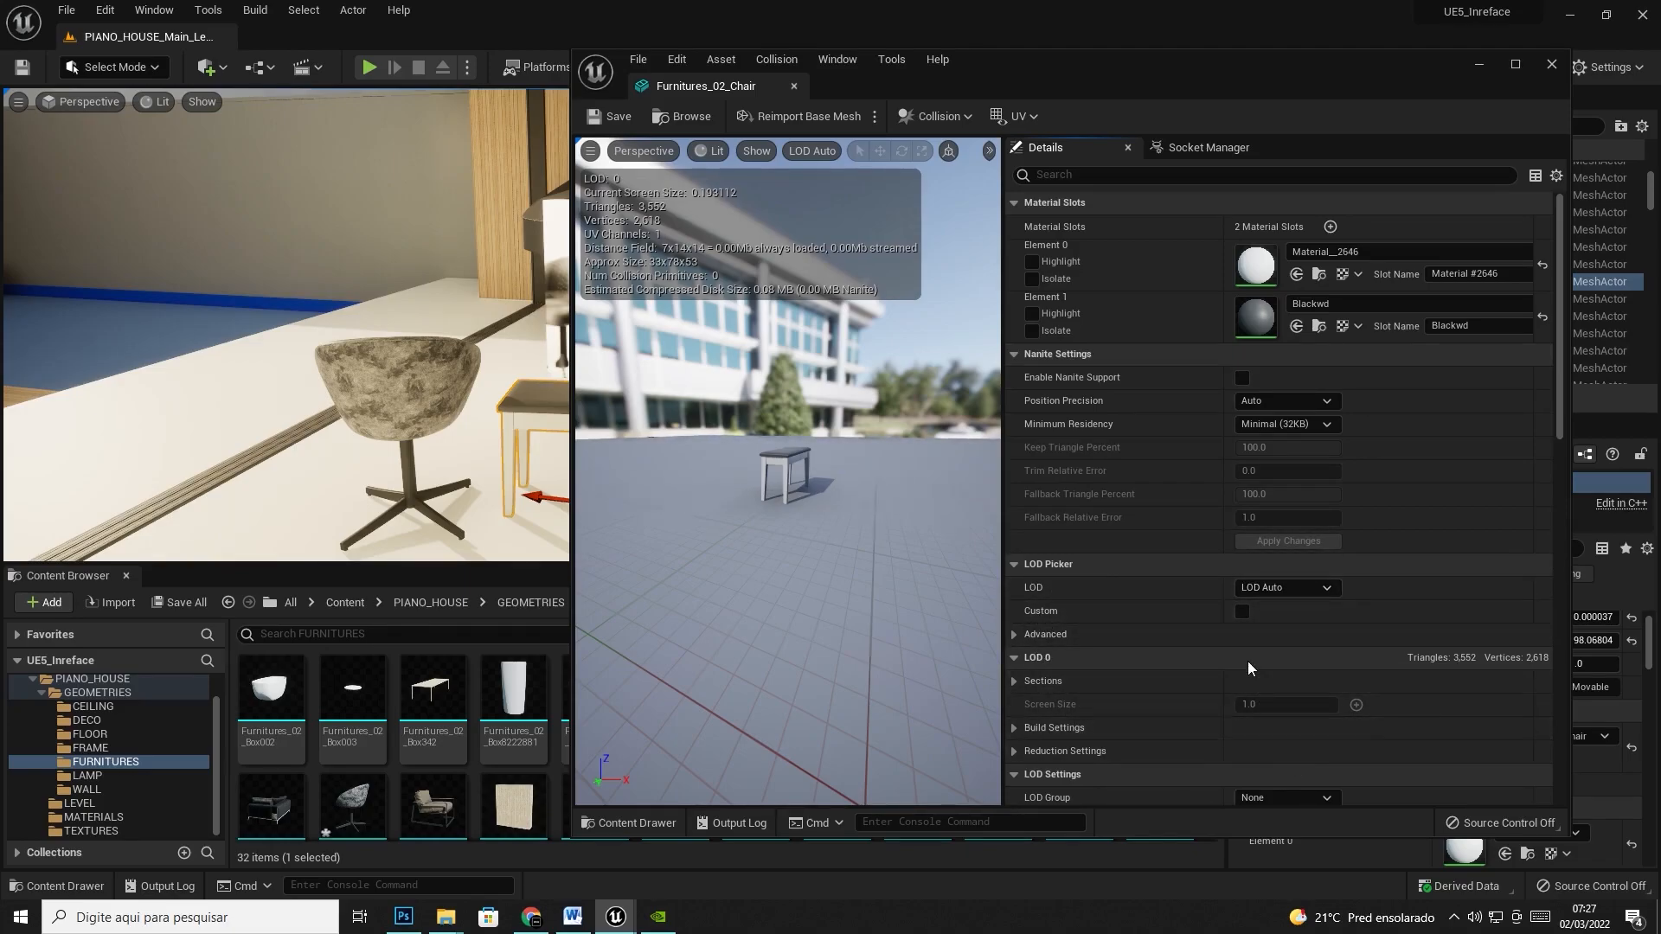
pyautogui.scroll(-3, 1247, 660)
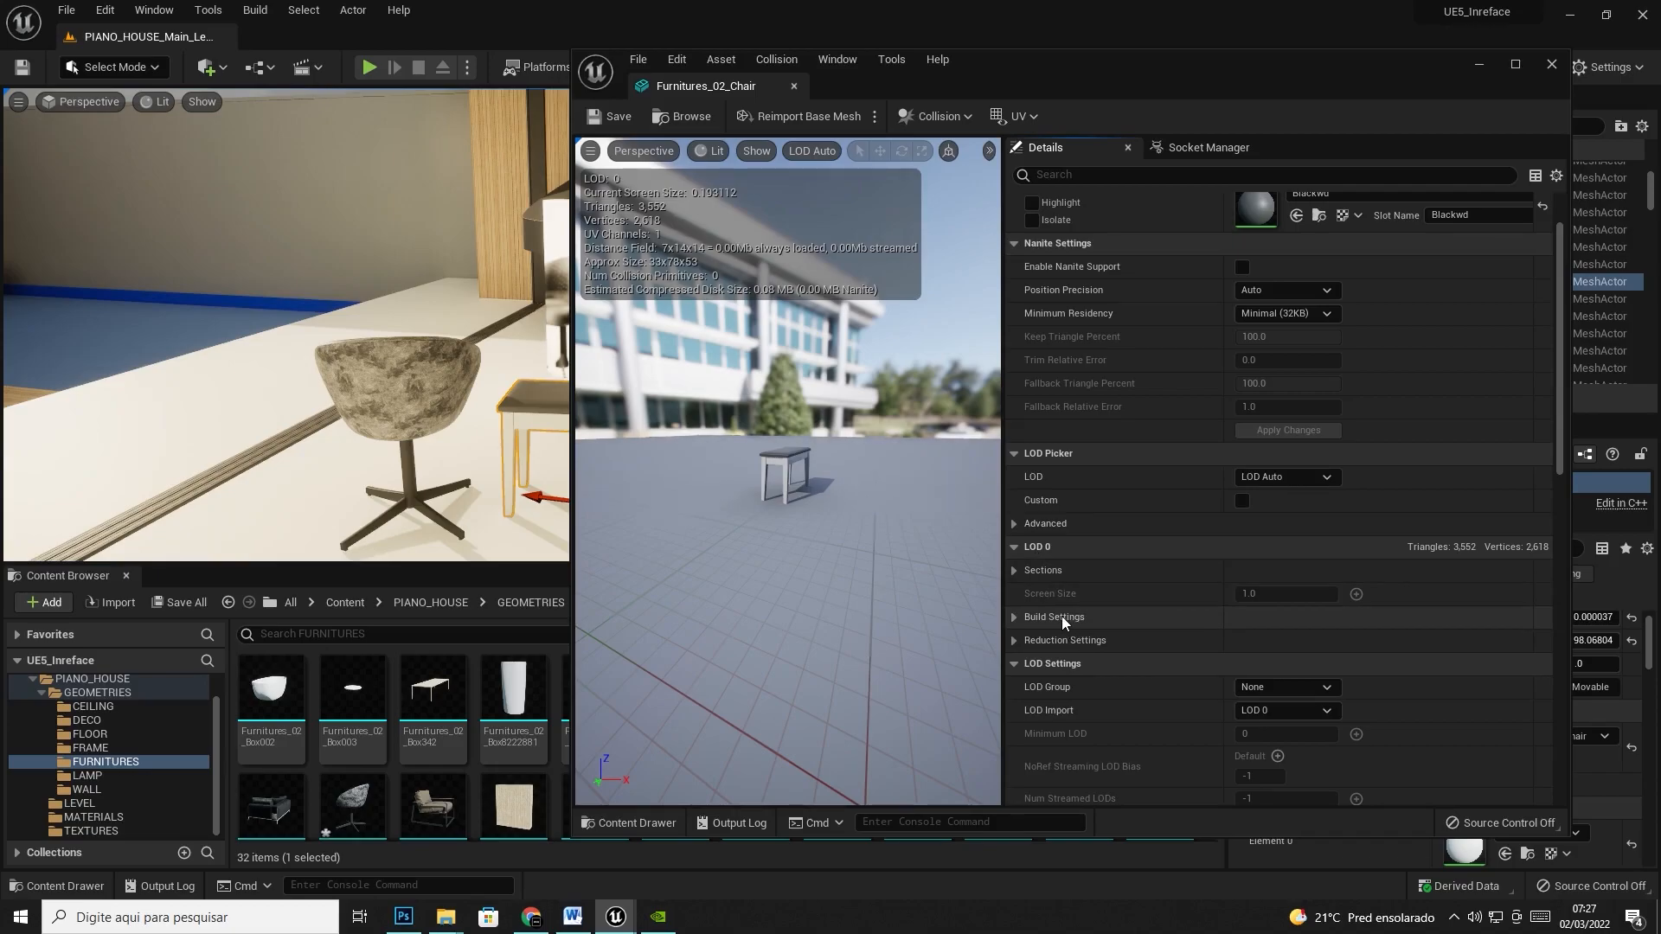
pyautogui.click(1014, 619)
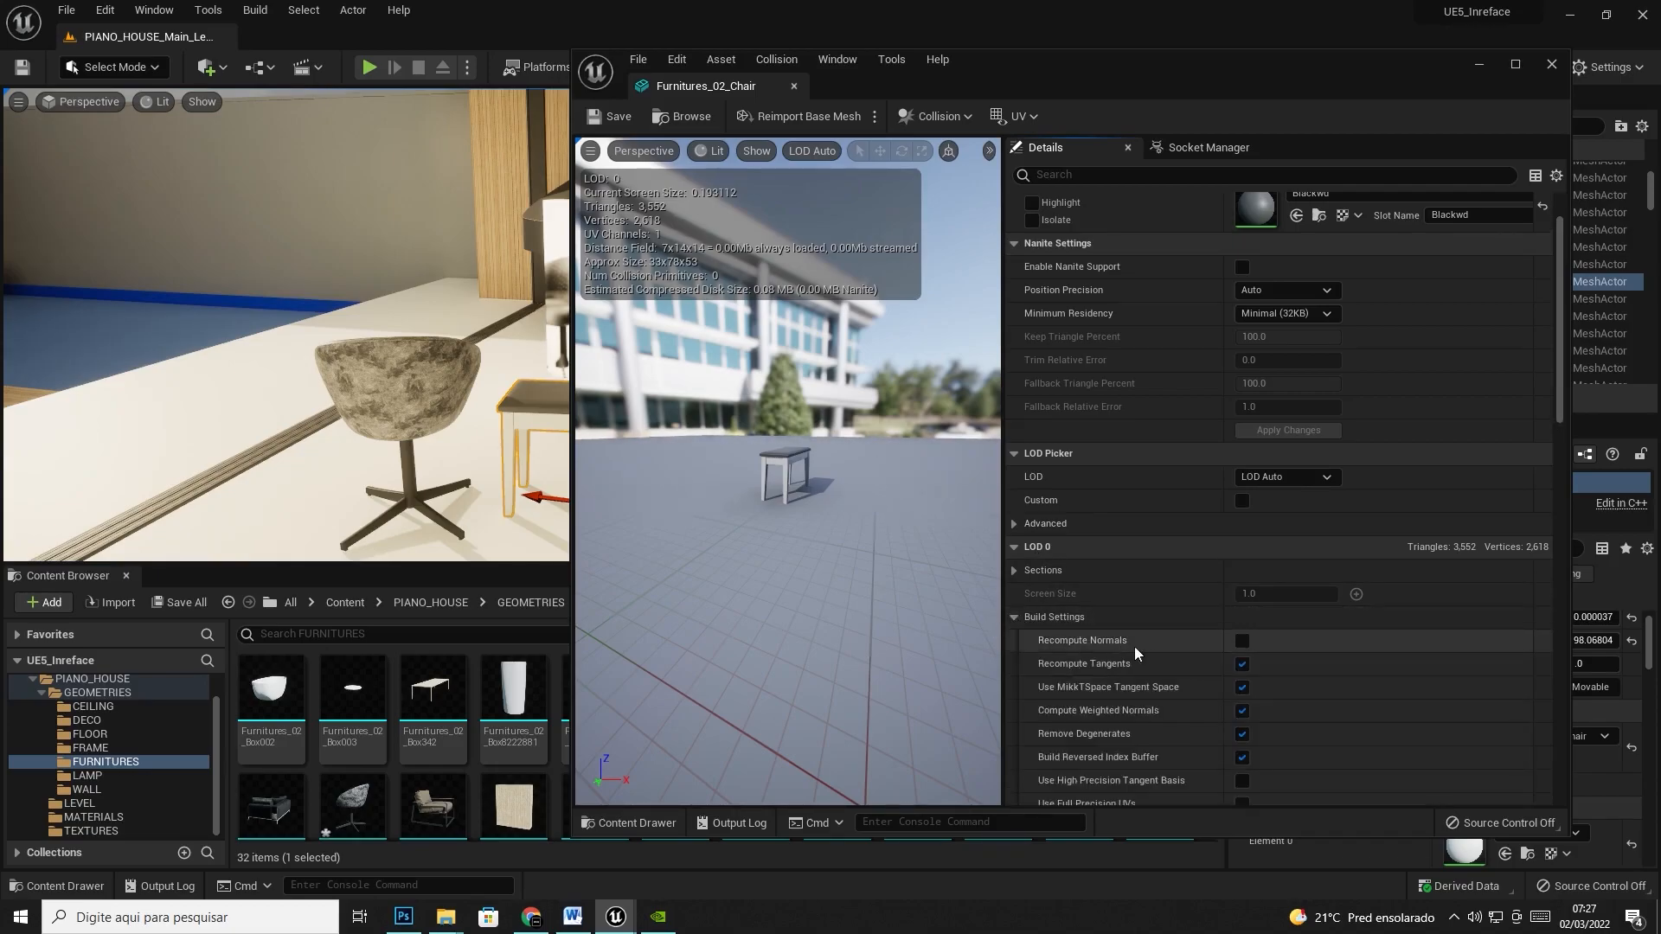
pyautogui.scroll(-4, 1207, 661)
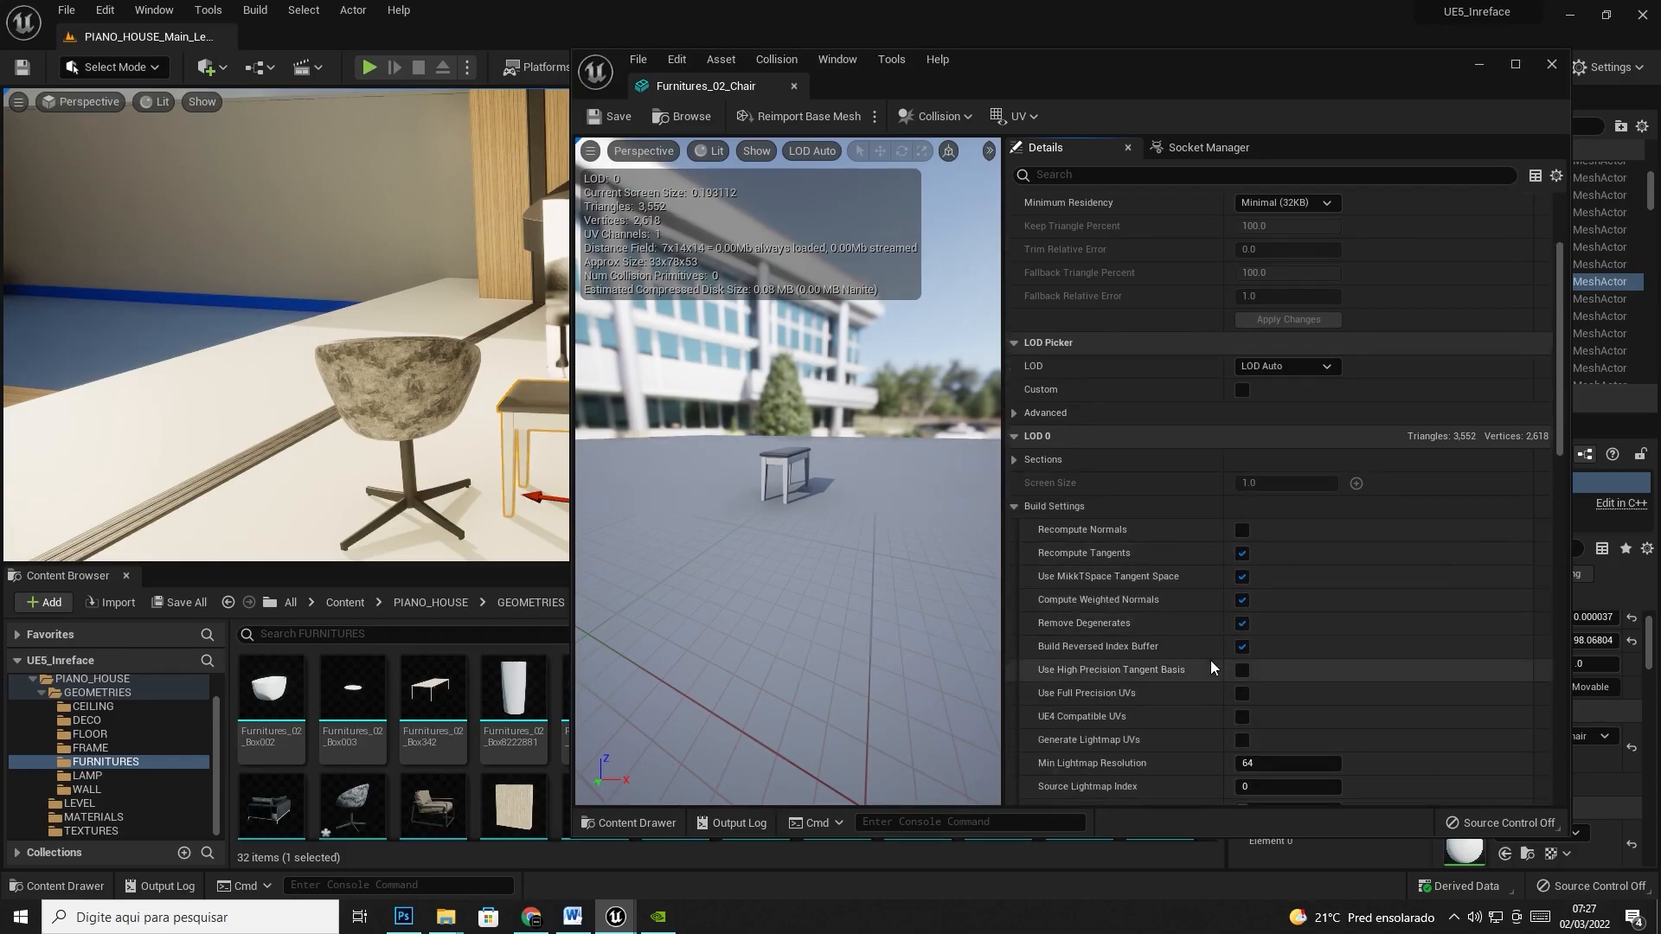
pyautogui.scroll(-1, 1211, 661)
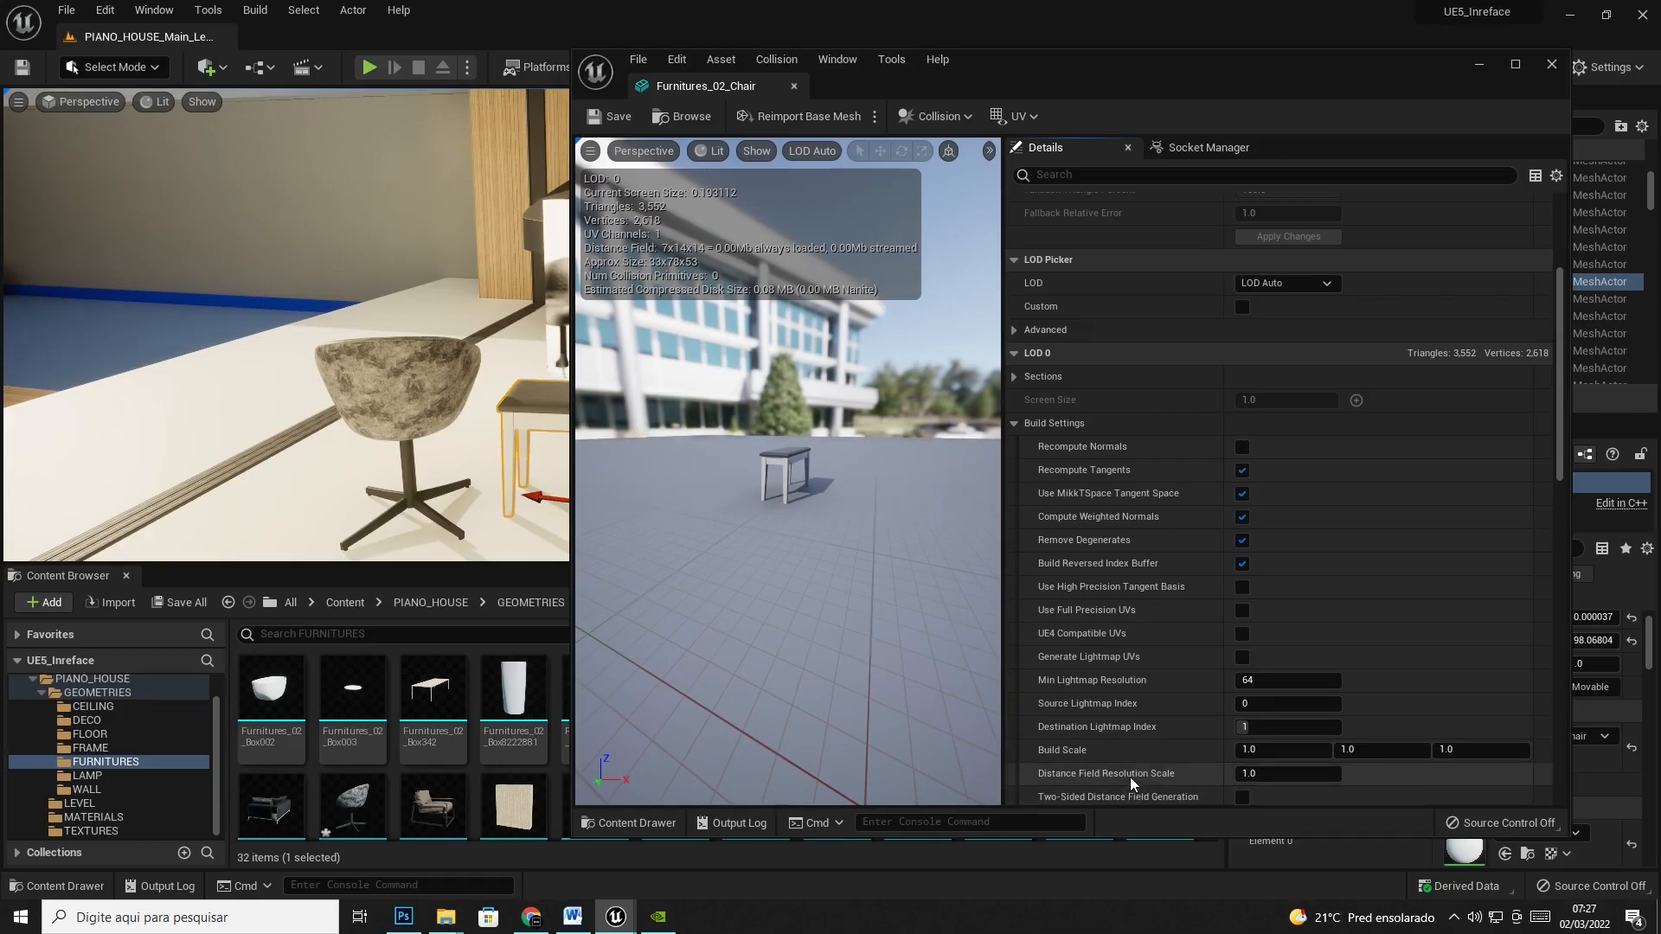
pyautogui.moveTo(1021, 75); pyautogui.dragTo(1200, 73)
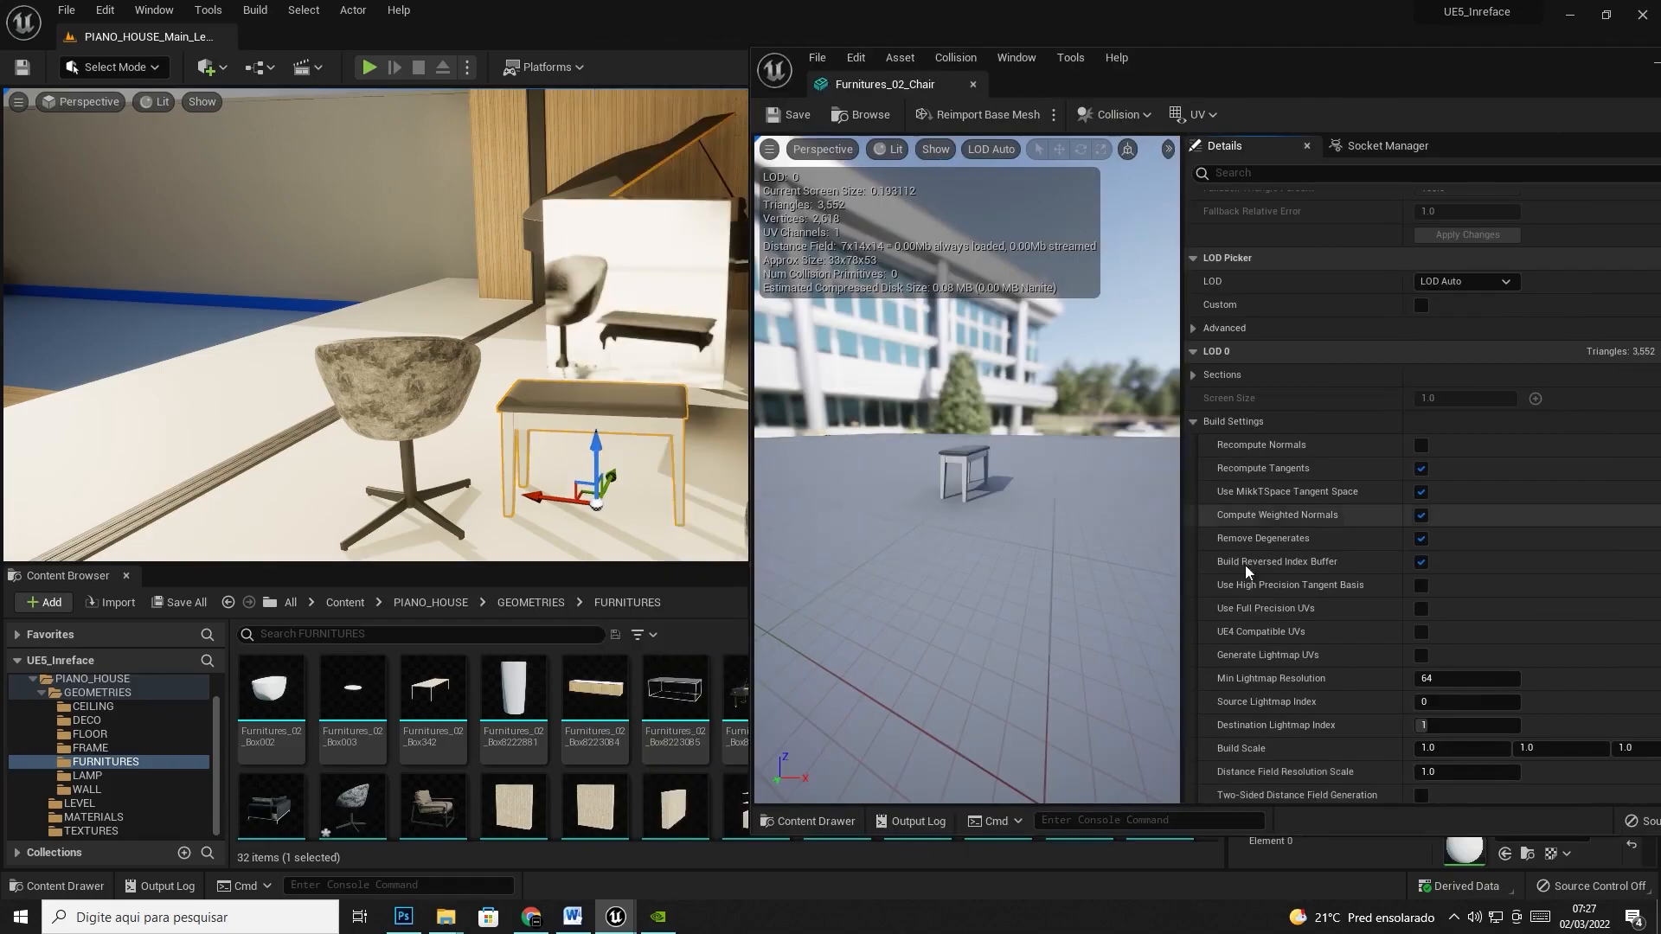
pyautogui.moveTo(1333, 64); pyautogui.dragTo(1308, 57)
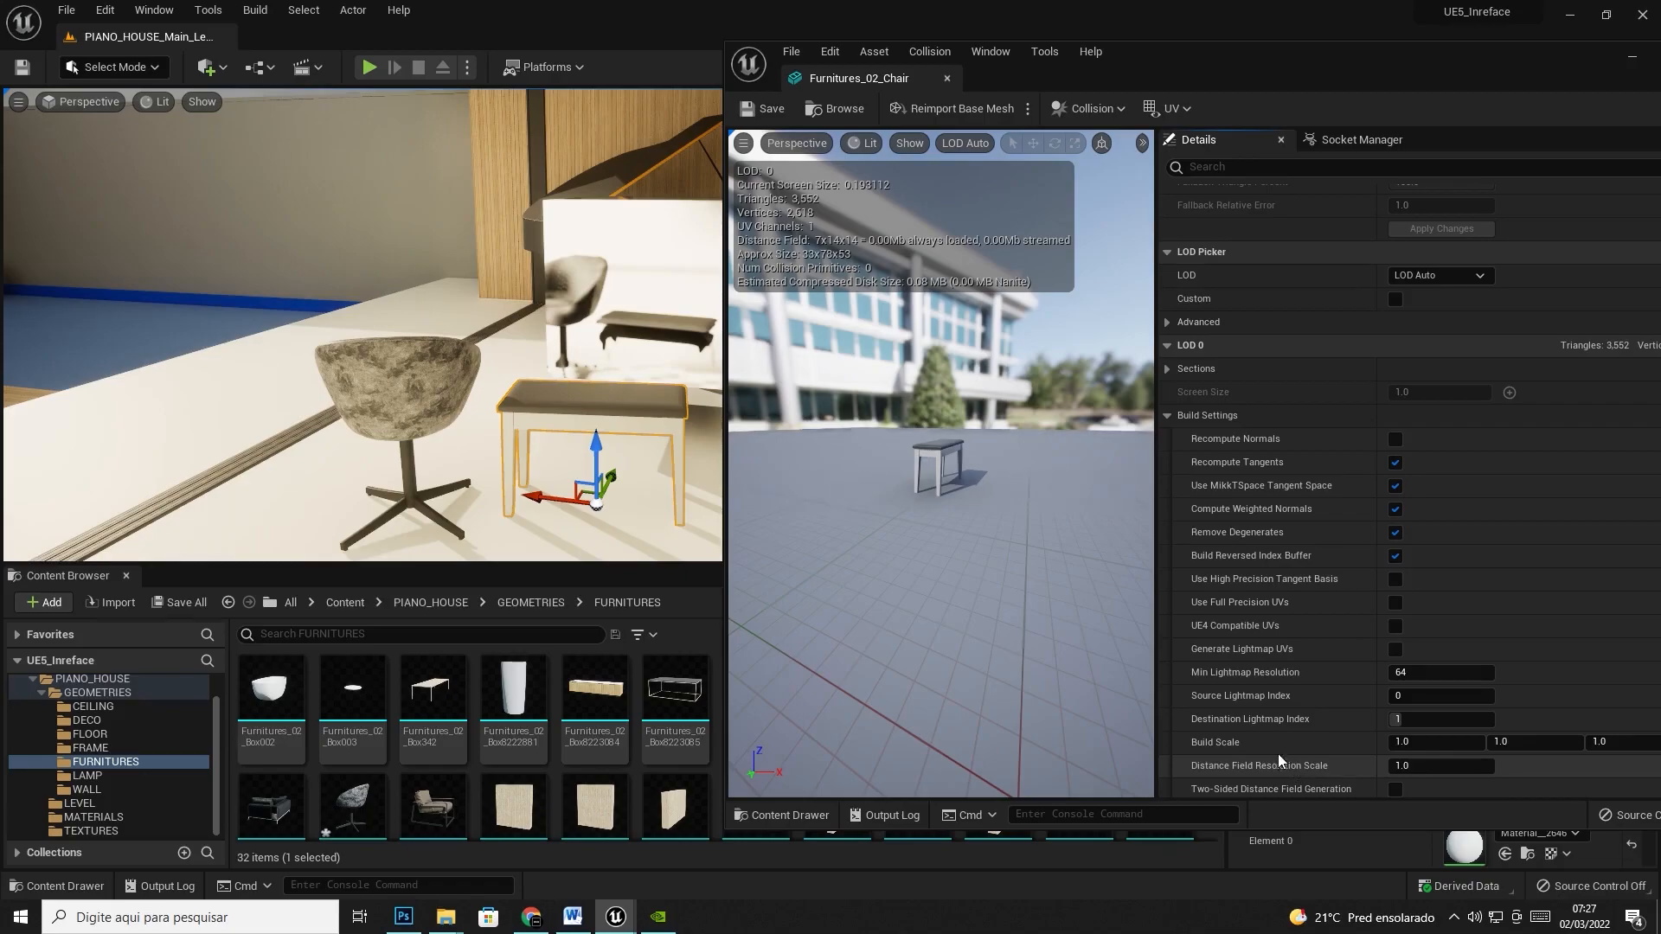
# - Switch to Photoshop and create a new blank document 1920 pixels wide
pyautogui.click(414, 916)
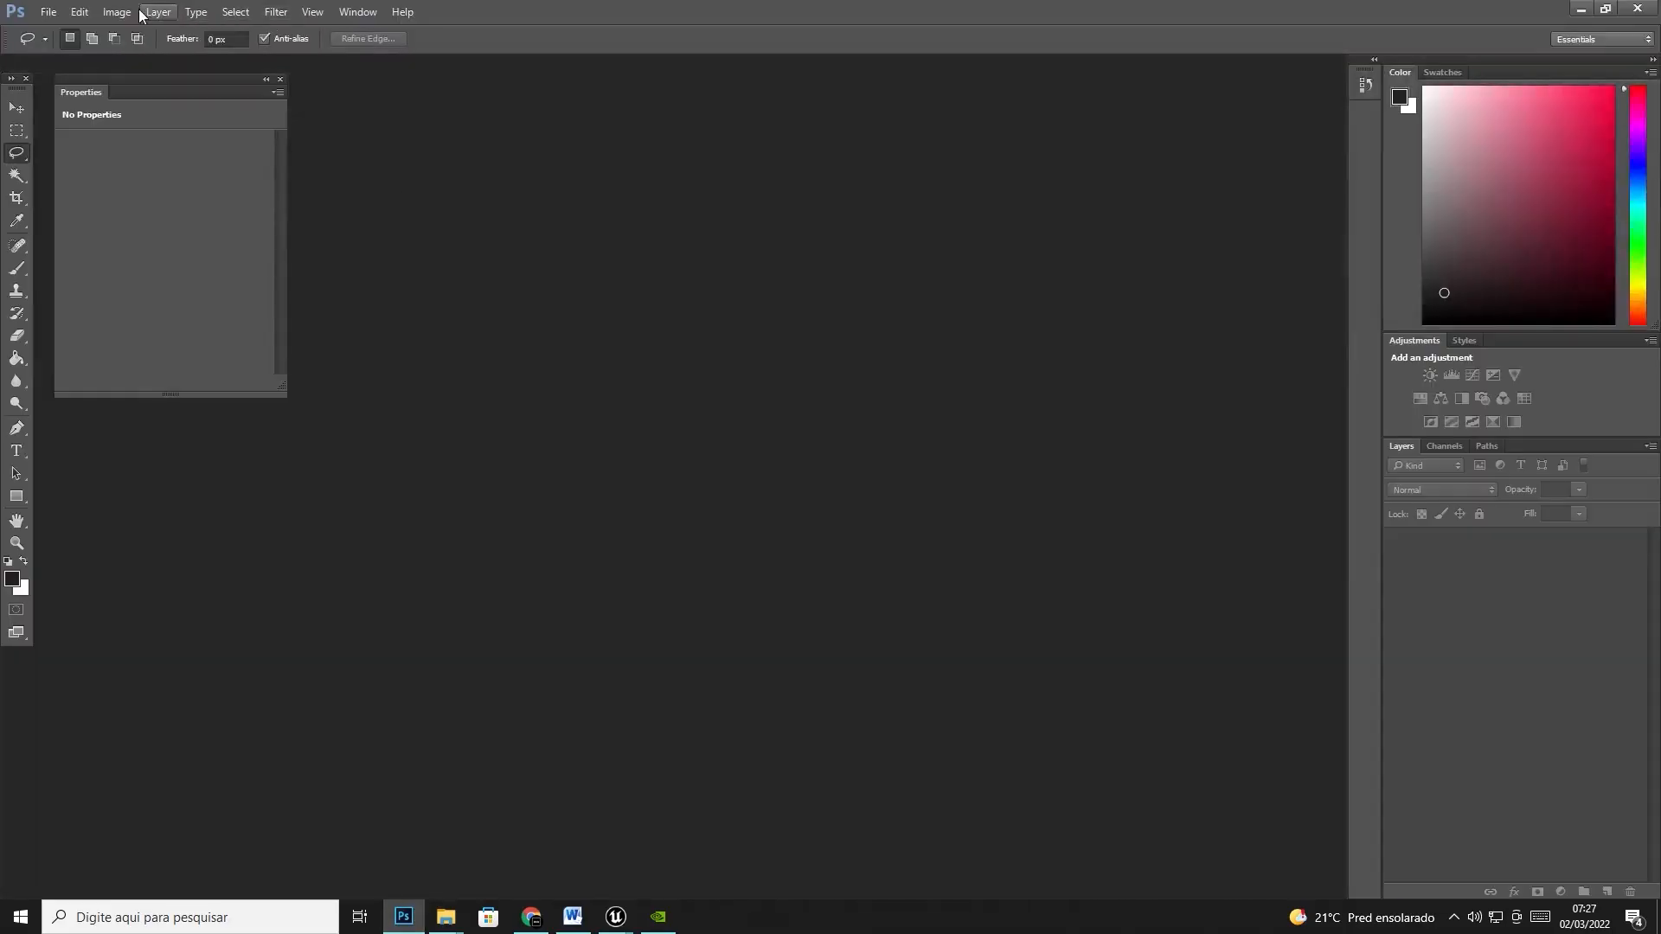
pyautogui.click(48, 11)
pyautogui.click(53, 32)
pyautogui.doubleClick(761, 300)
pyautogui.write('1920')
pyautogui.press('Return')
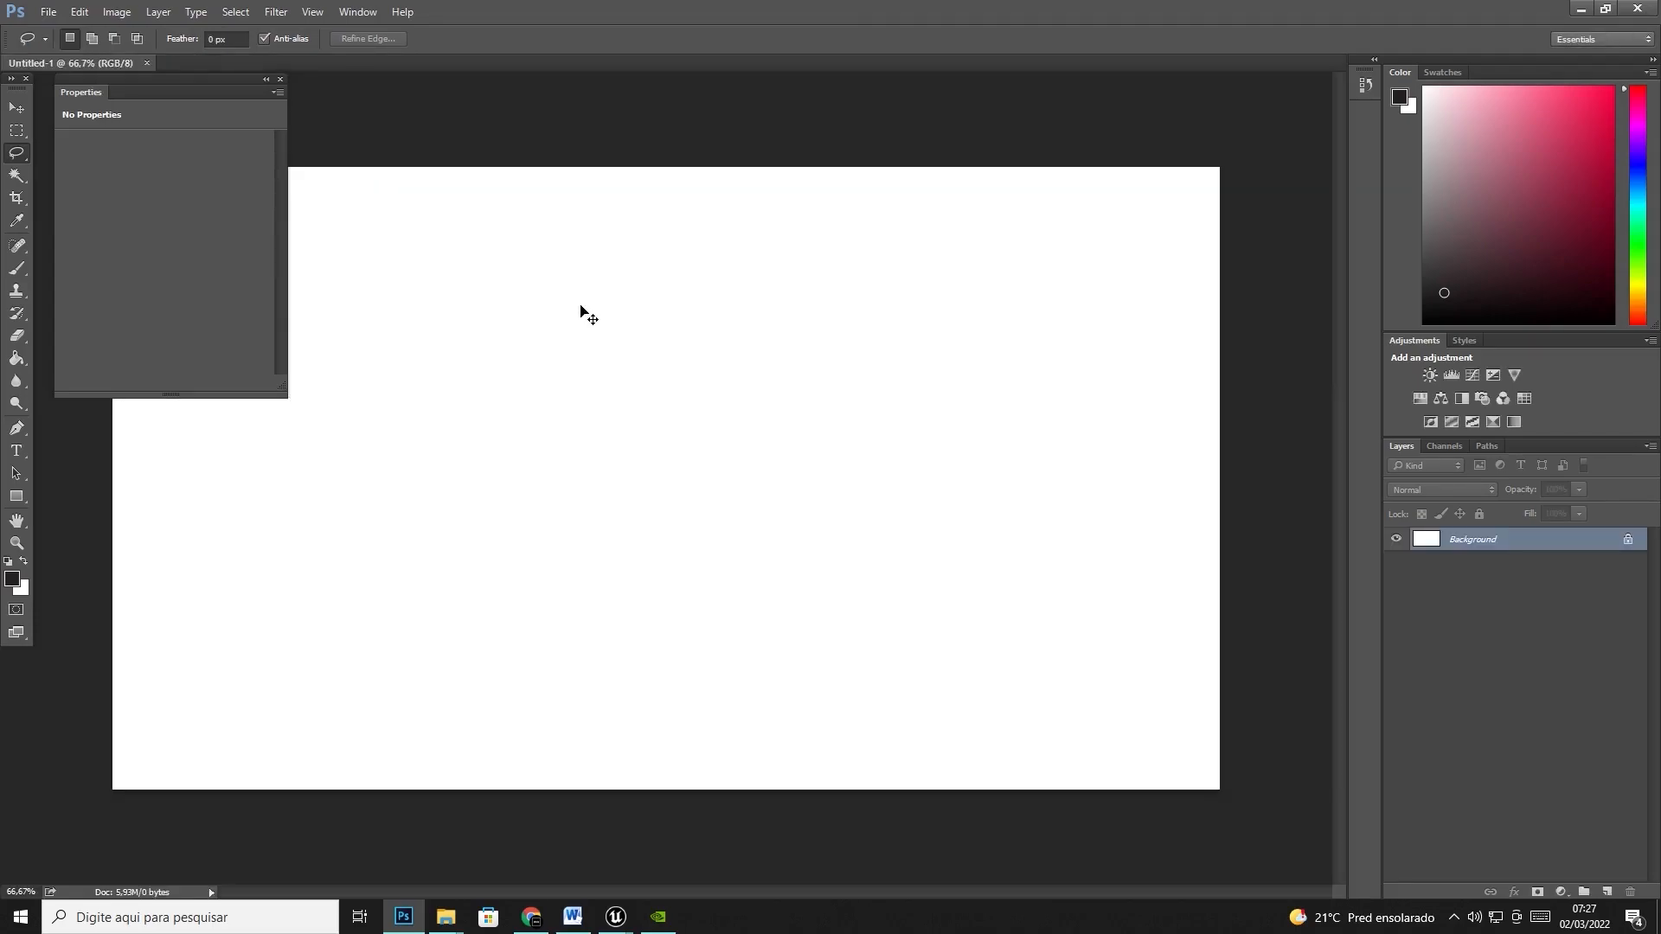
# - Paste the captured Unreal Editor screenshot as a new layer and rename the layer MDF=1
pyautogui.hotkey('ctrl', 'v')
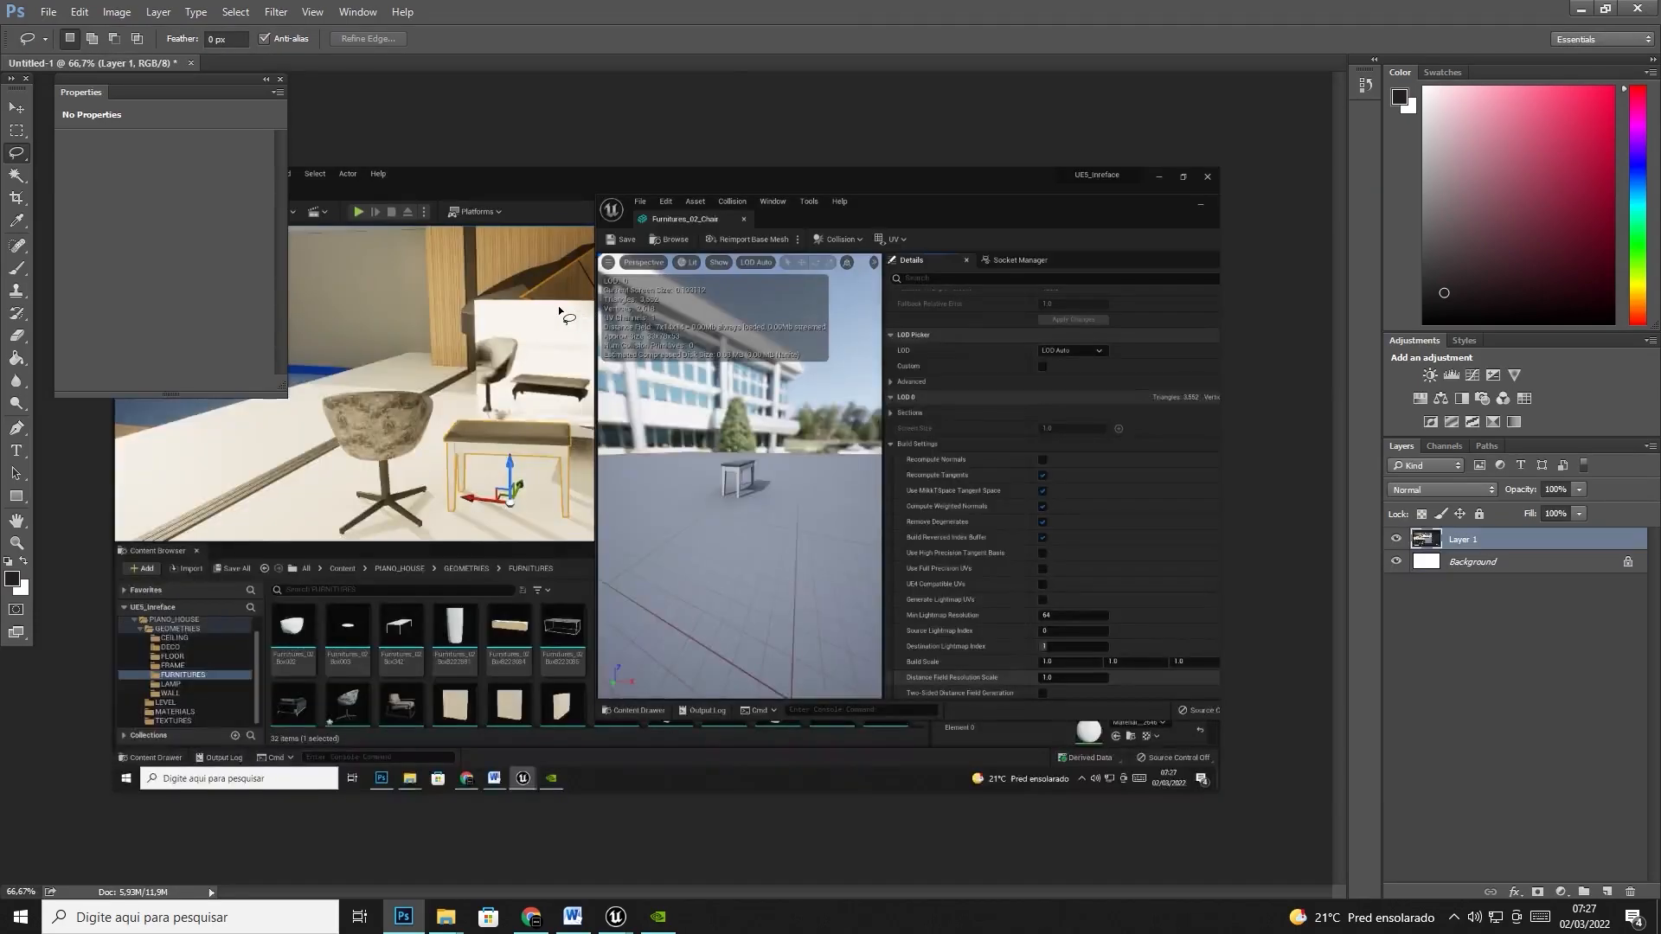
pyautogui.doubleClick(1464, 540)
pyautogui.write('MDF=1')
pyautogui.press('Return')
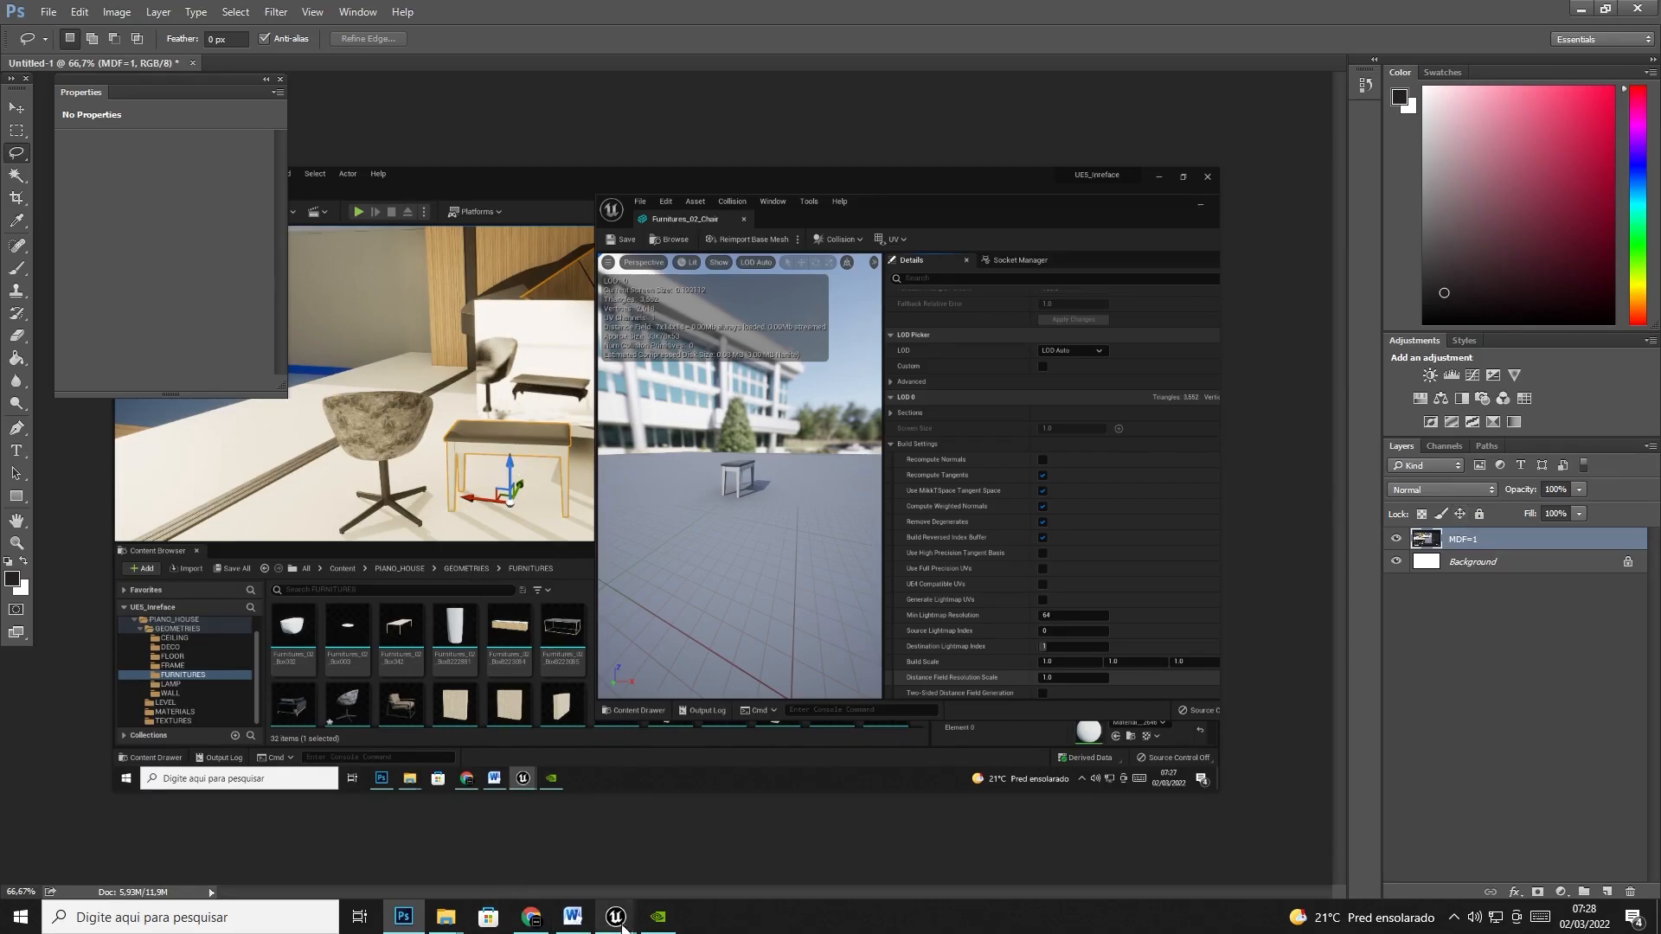
# - Switch back to Unreal Editor and frame the level view closely on the bench and its reflection in the cube
pyautogui.moveTo(616, 918)
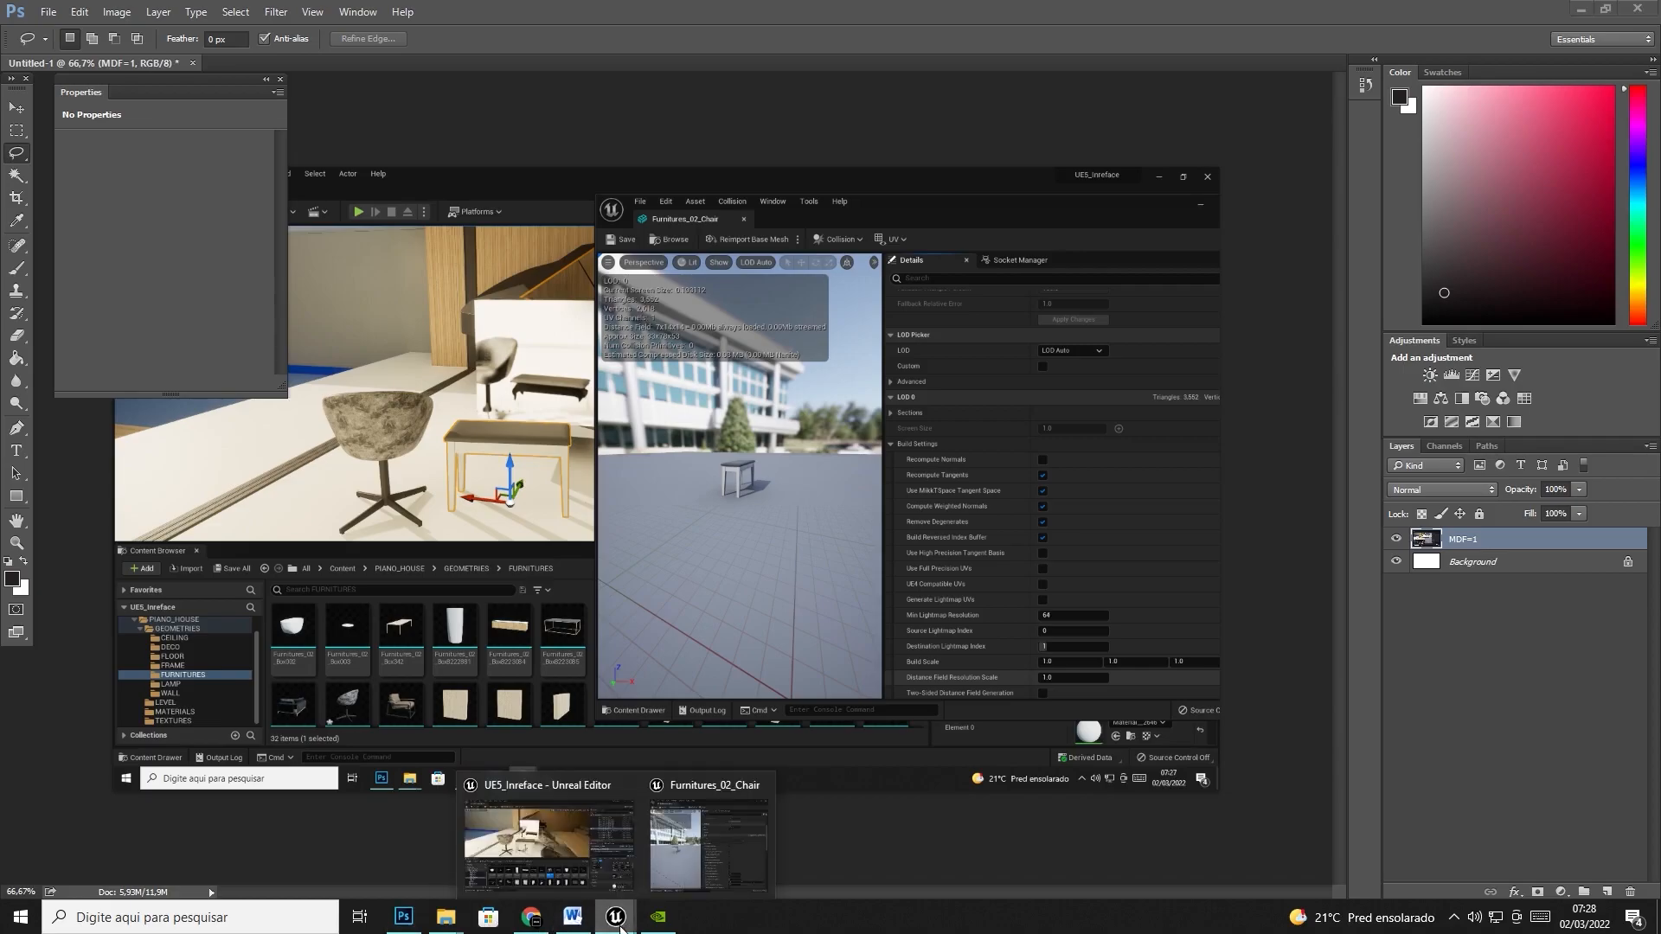
pyautogui.click(509, 836)
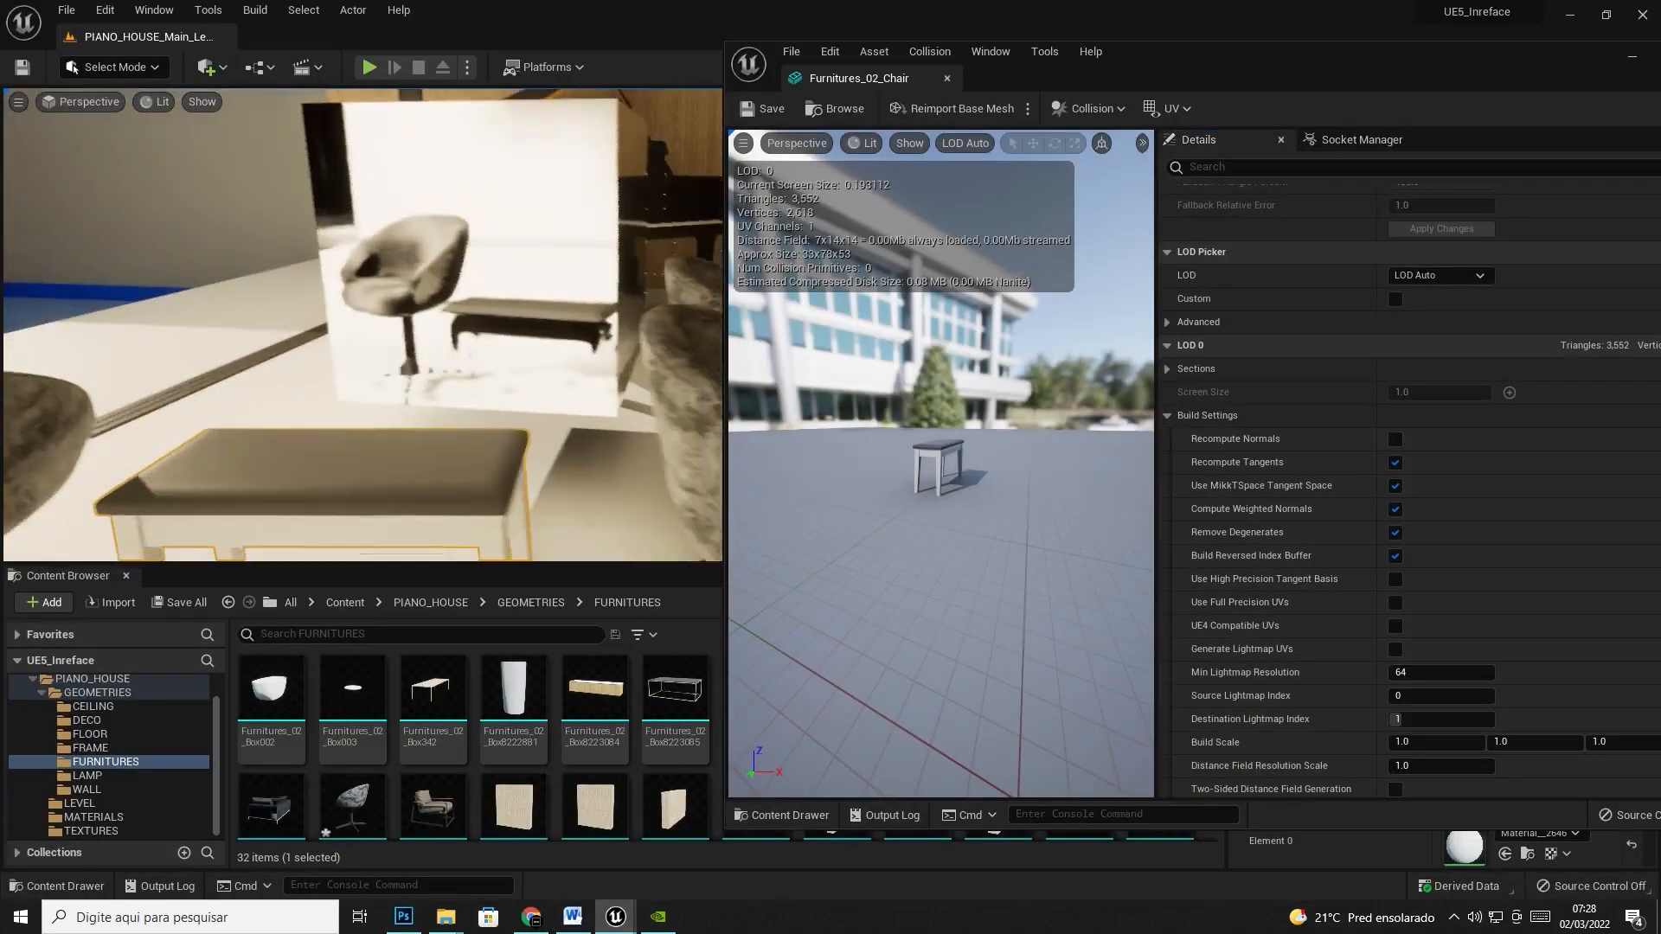
pyautogui.moveTo(577, 392); pyautogui.dragTo(558, 415, button='right')
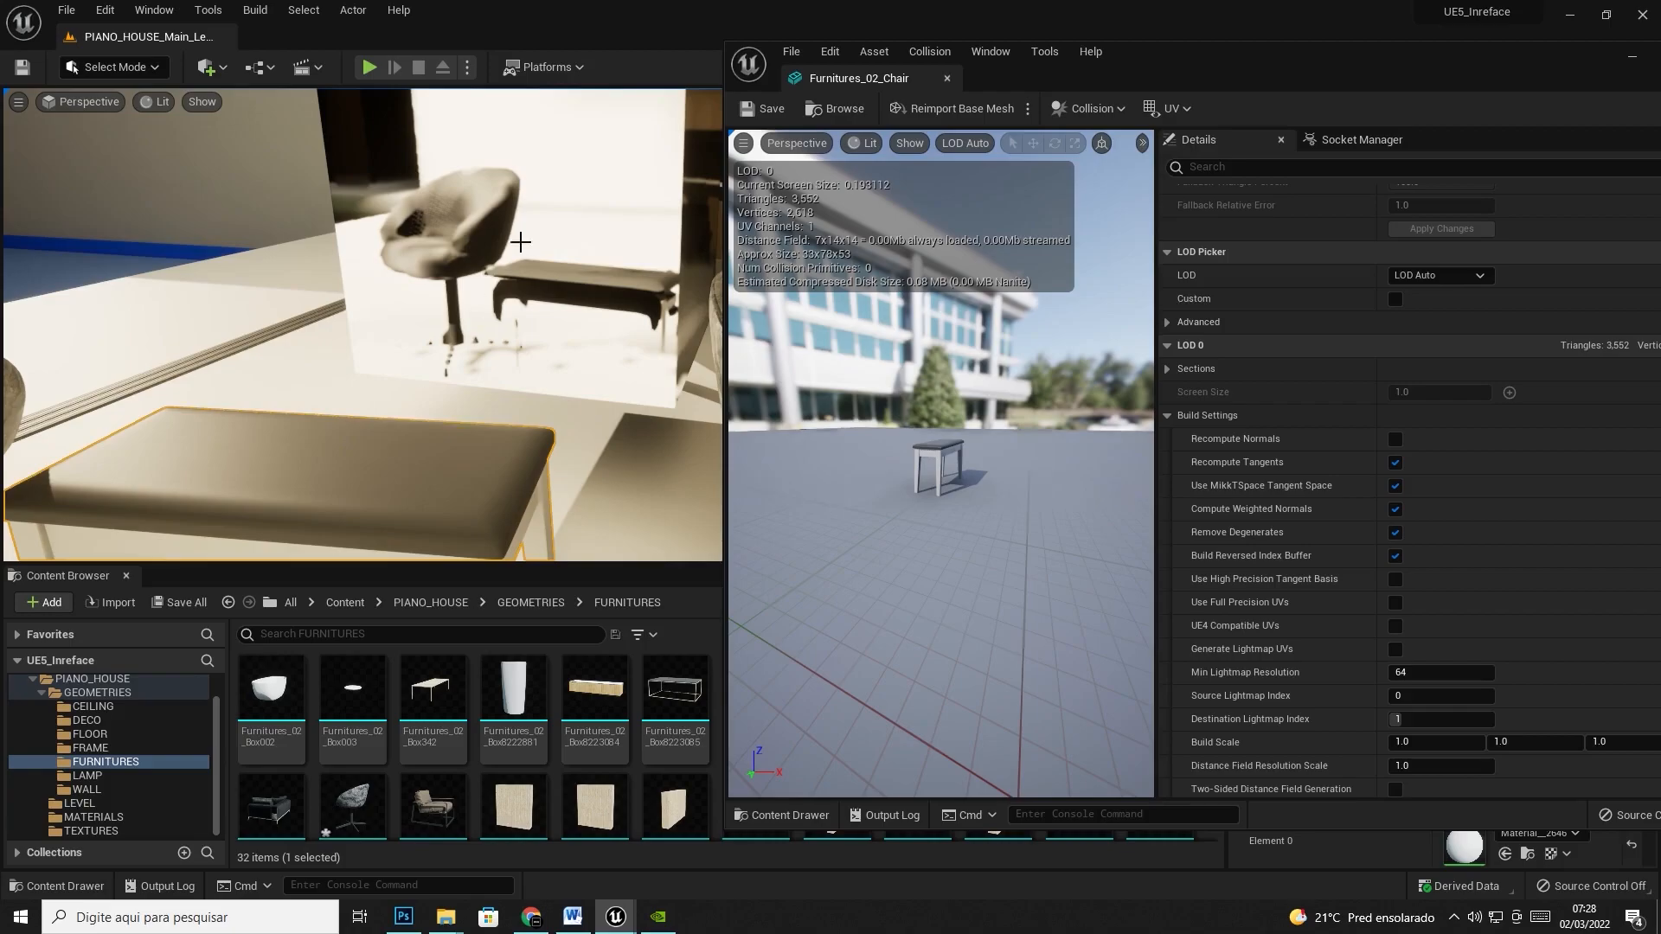
pyautogui.press('f')
pyautogui.moveTo(387, 494); pyautogui.dragTo(414, 435)
pyautogui.moveTo(647, 301)
pyautogui.mouseDown(button='right')
pyautogui.moveTo(680, 242)
pyautogui.moveTo(687, 266)
pyautogui.moveTo(669, 250)
pyautogui.moveTo(669, 285)
pyautogui.mouseUp(button='right')
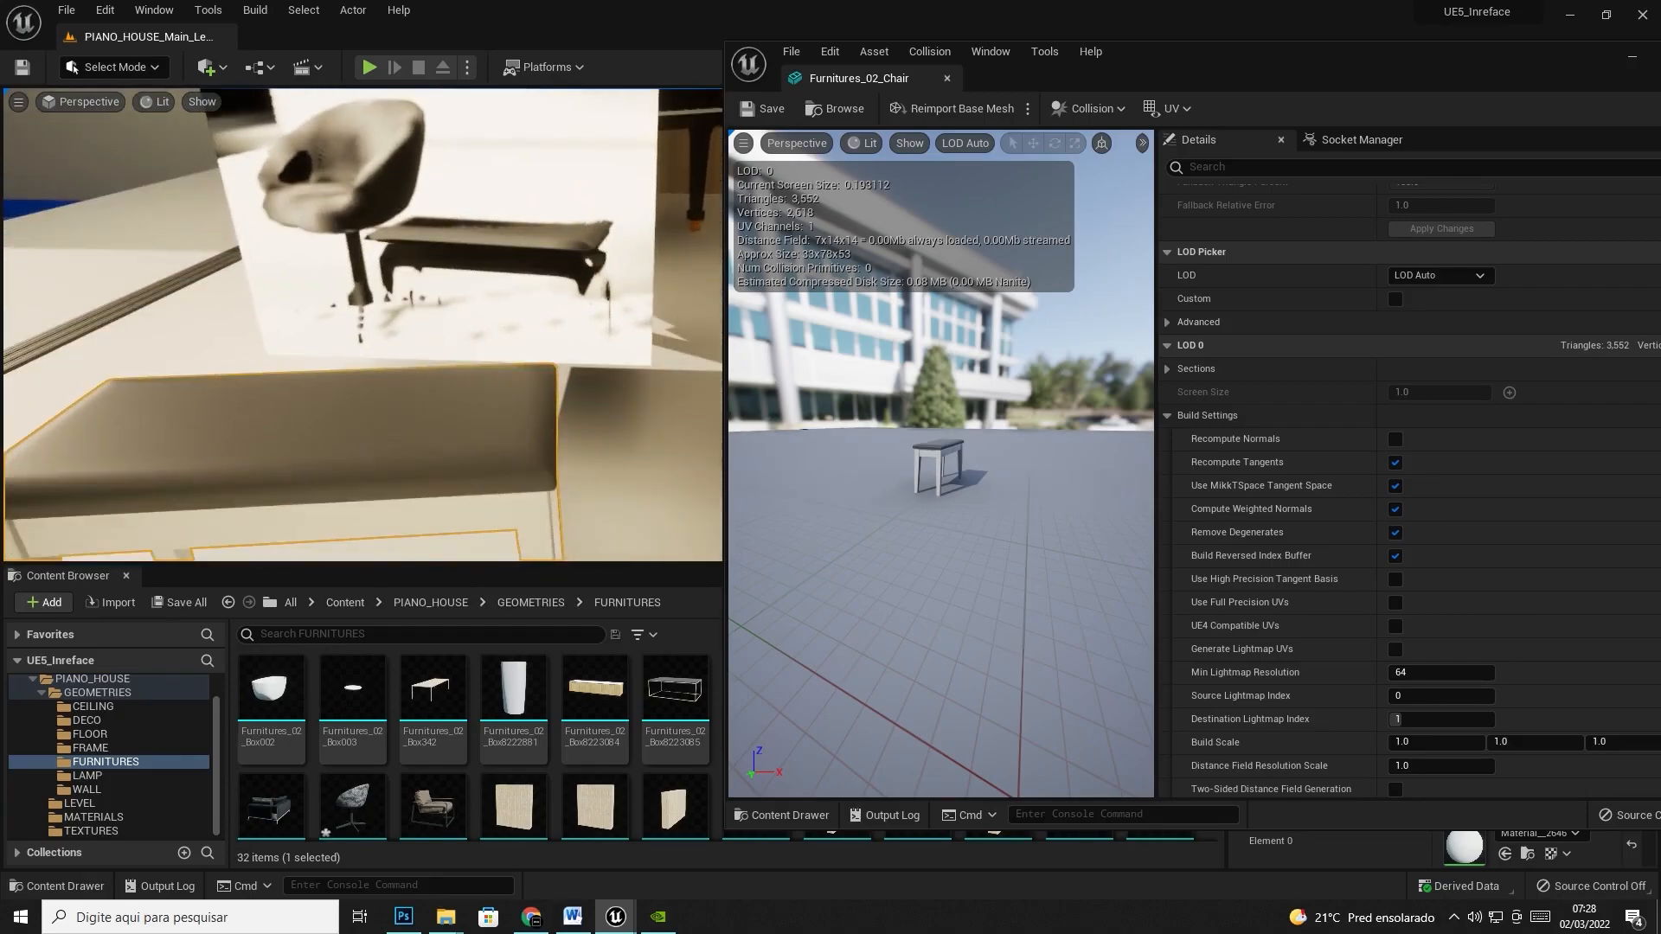
# - In Photoshop, replace the MDF=1 layer with the new close-up screenshot, name it "MDF = 1", and return to Unreal Editor
pyautogui.click(403, 917)
pyautogui.press('Delete')
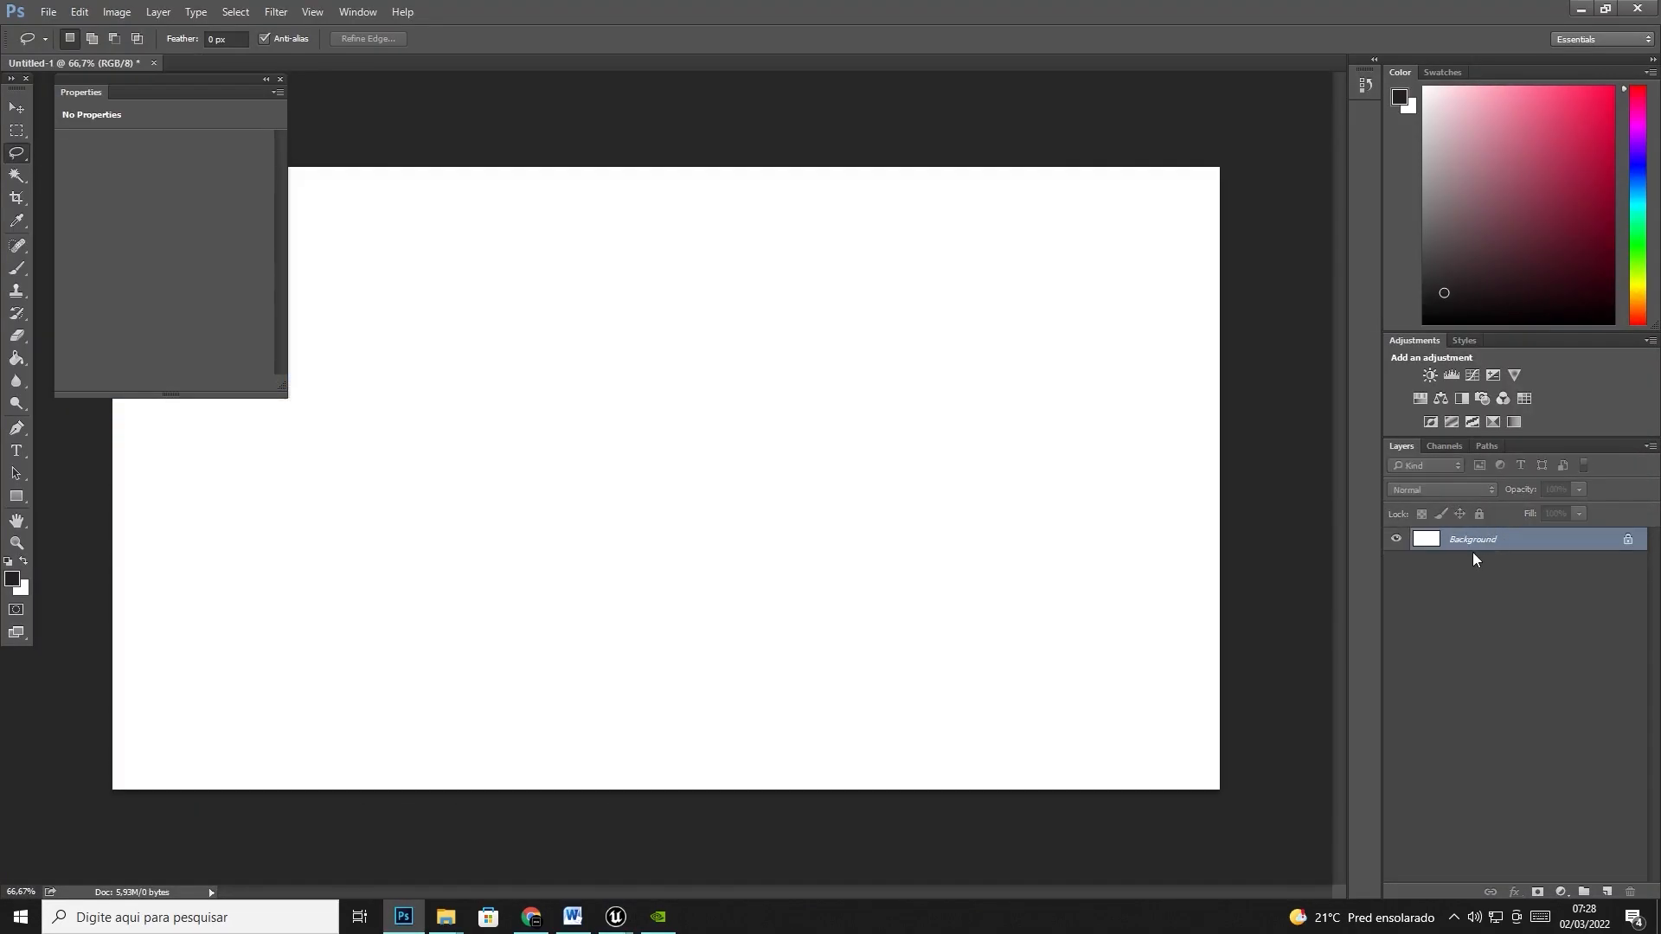
pyautogui.hotkey('ctrl', 'v')
pyautogui.doubleClick(1462, 541)
pyautogui.write('MDF')
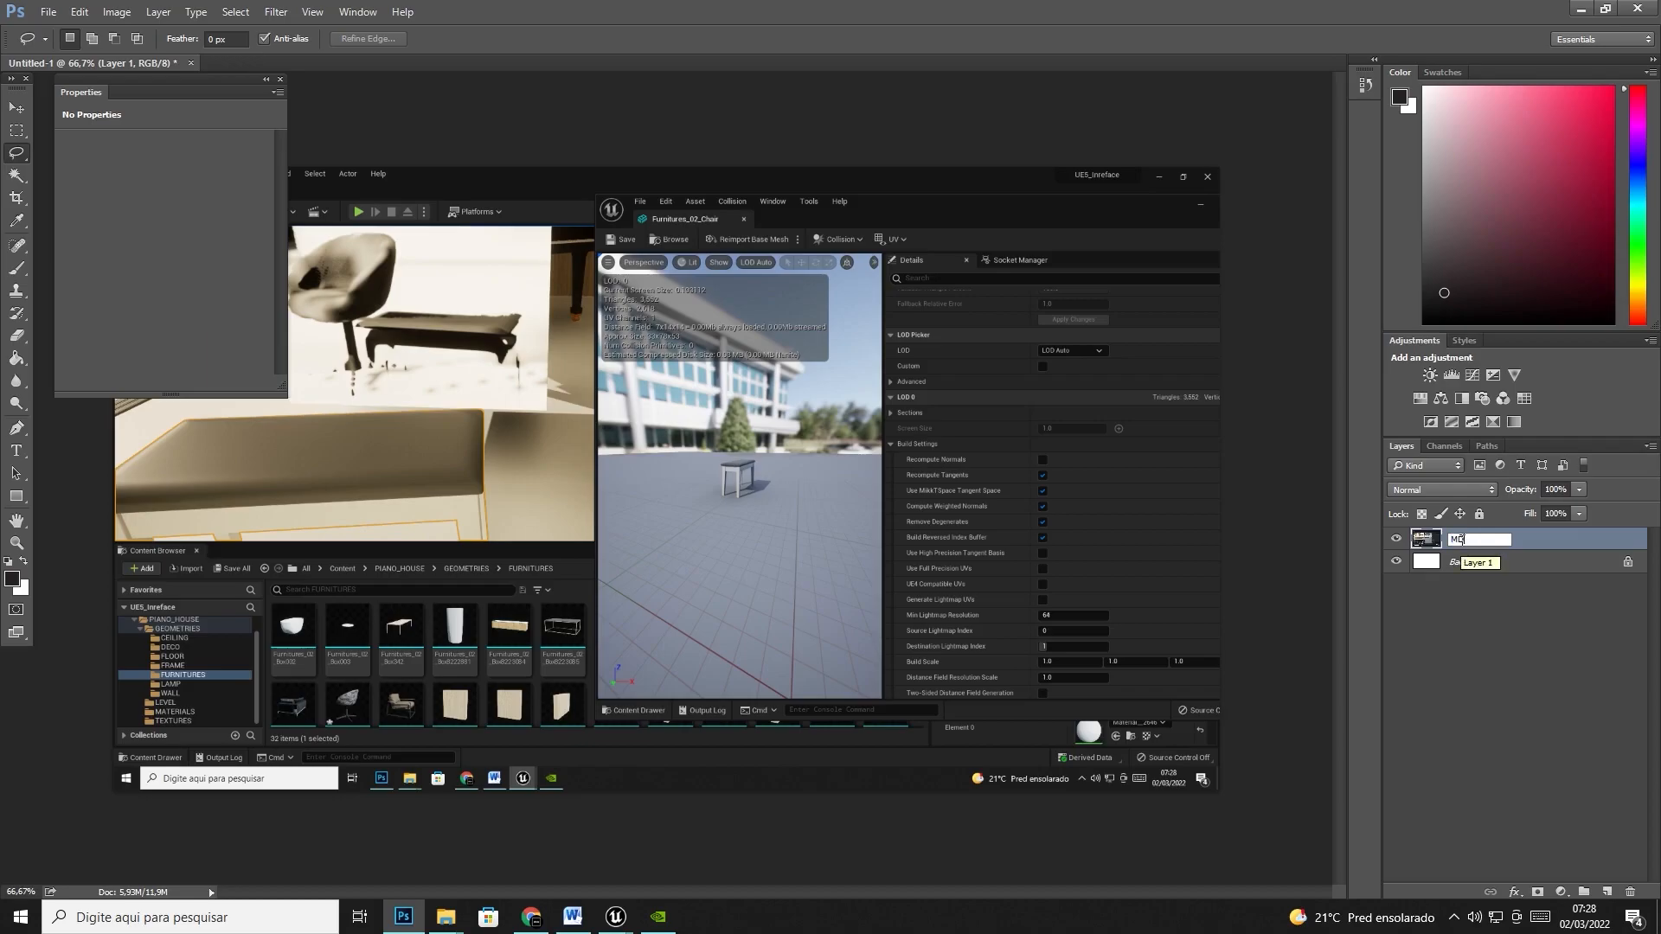
pyautogui.write(' = 1')
pyautogui.press('Return')
pyautogui.click(1575, 14)
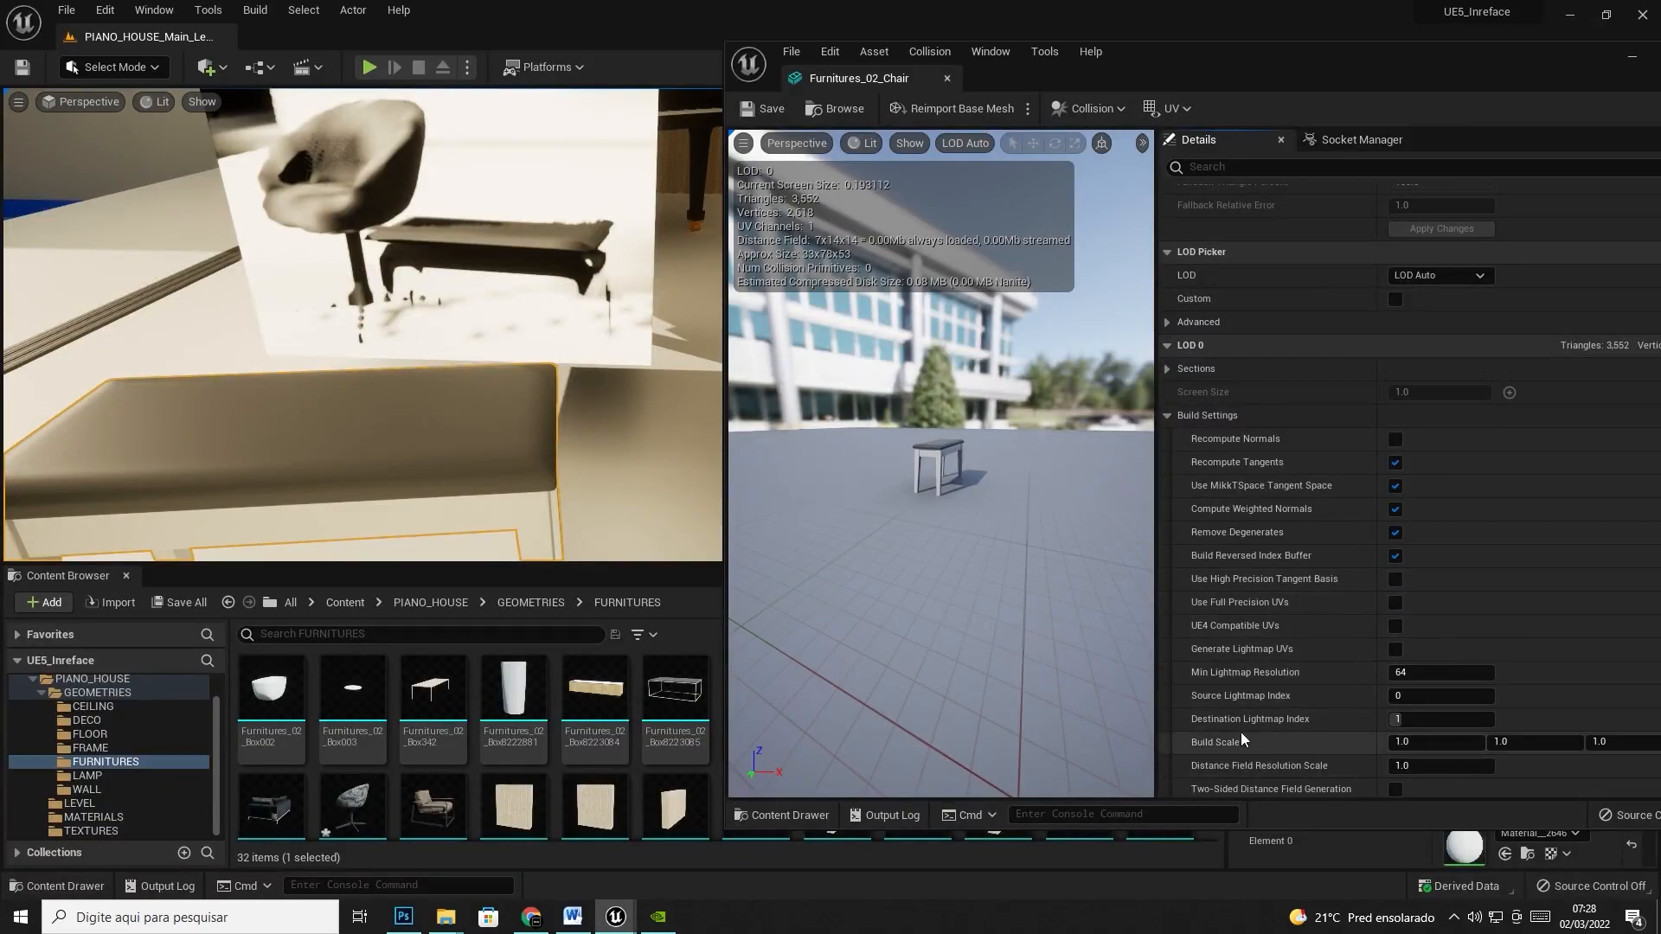
# - Set the bench mesh's Distance Field Resolution Scale to 2.0 and apply the change
pyautogui.click(1437, 767)
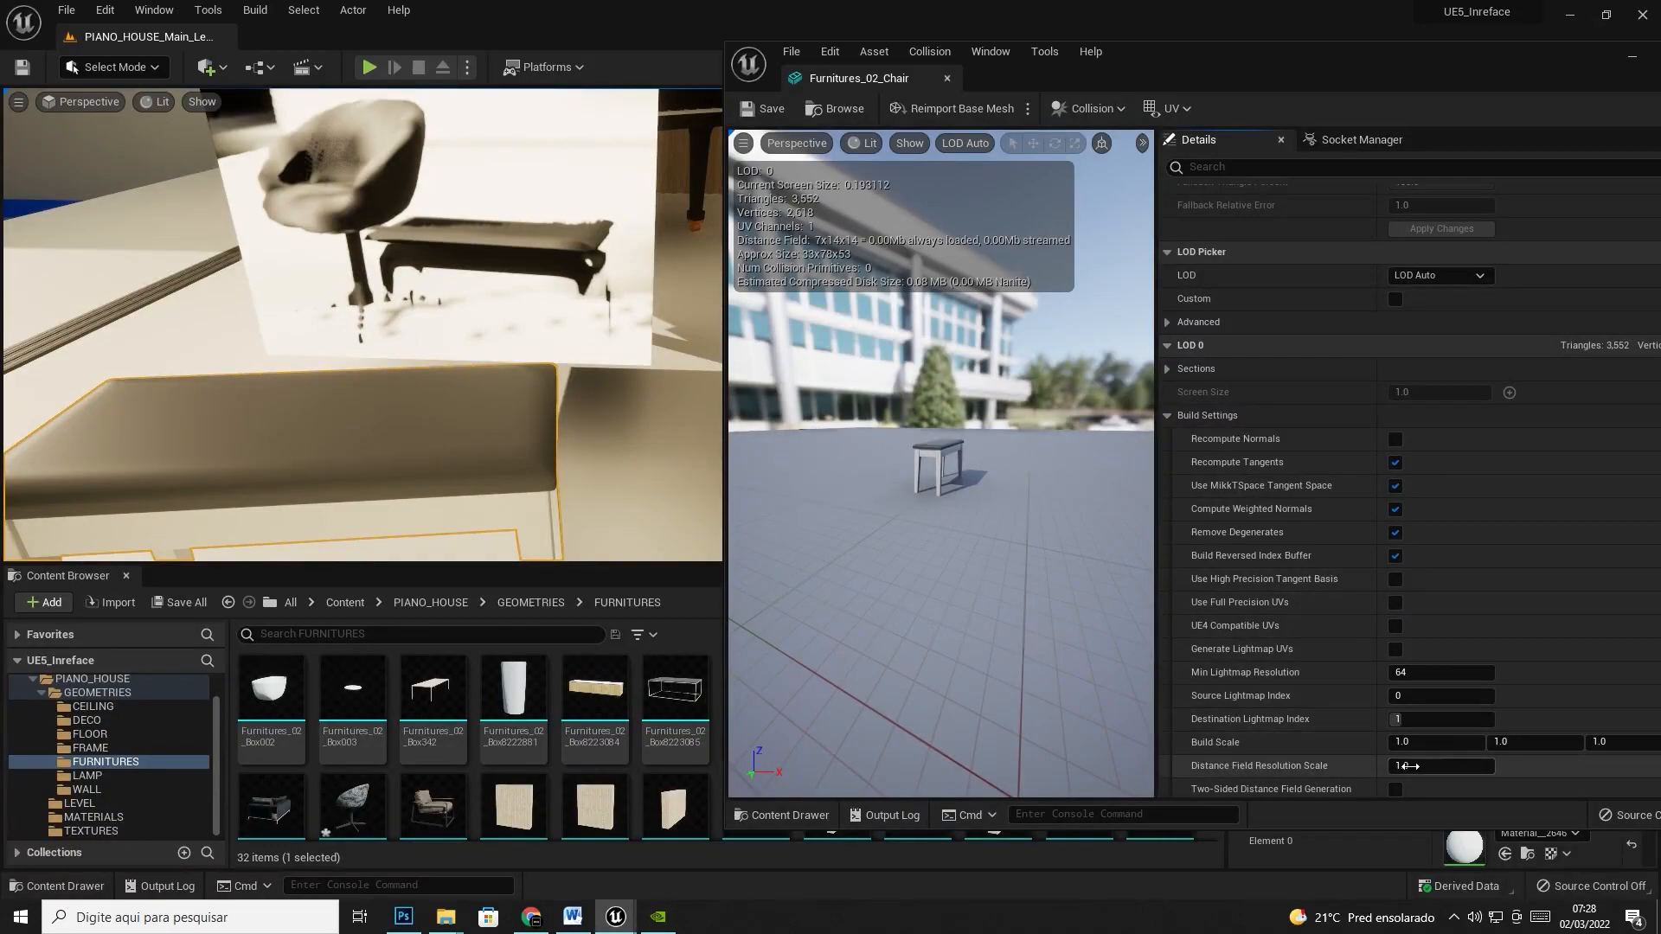
pyautogui.write('2')
pyautogui.press('Return')
pyautogui.scroll(-3, 1430, 597)
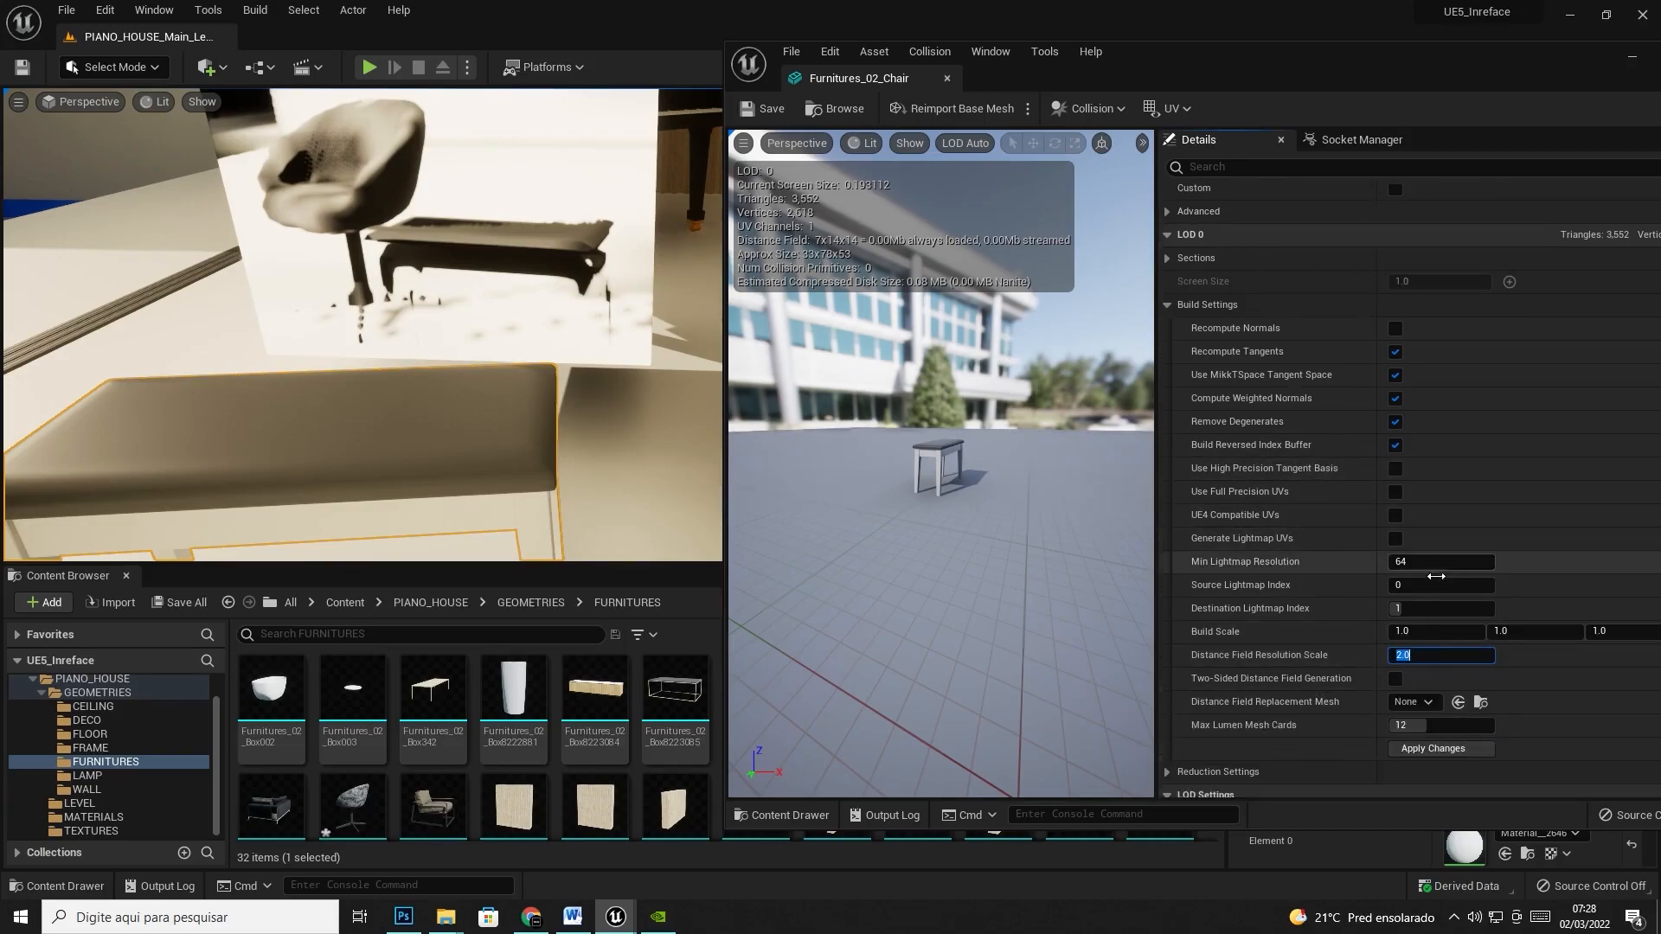
pyautogui.click(1425, 750)
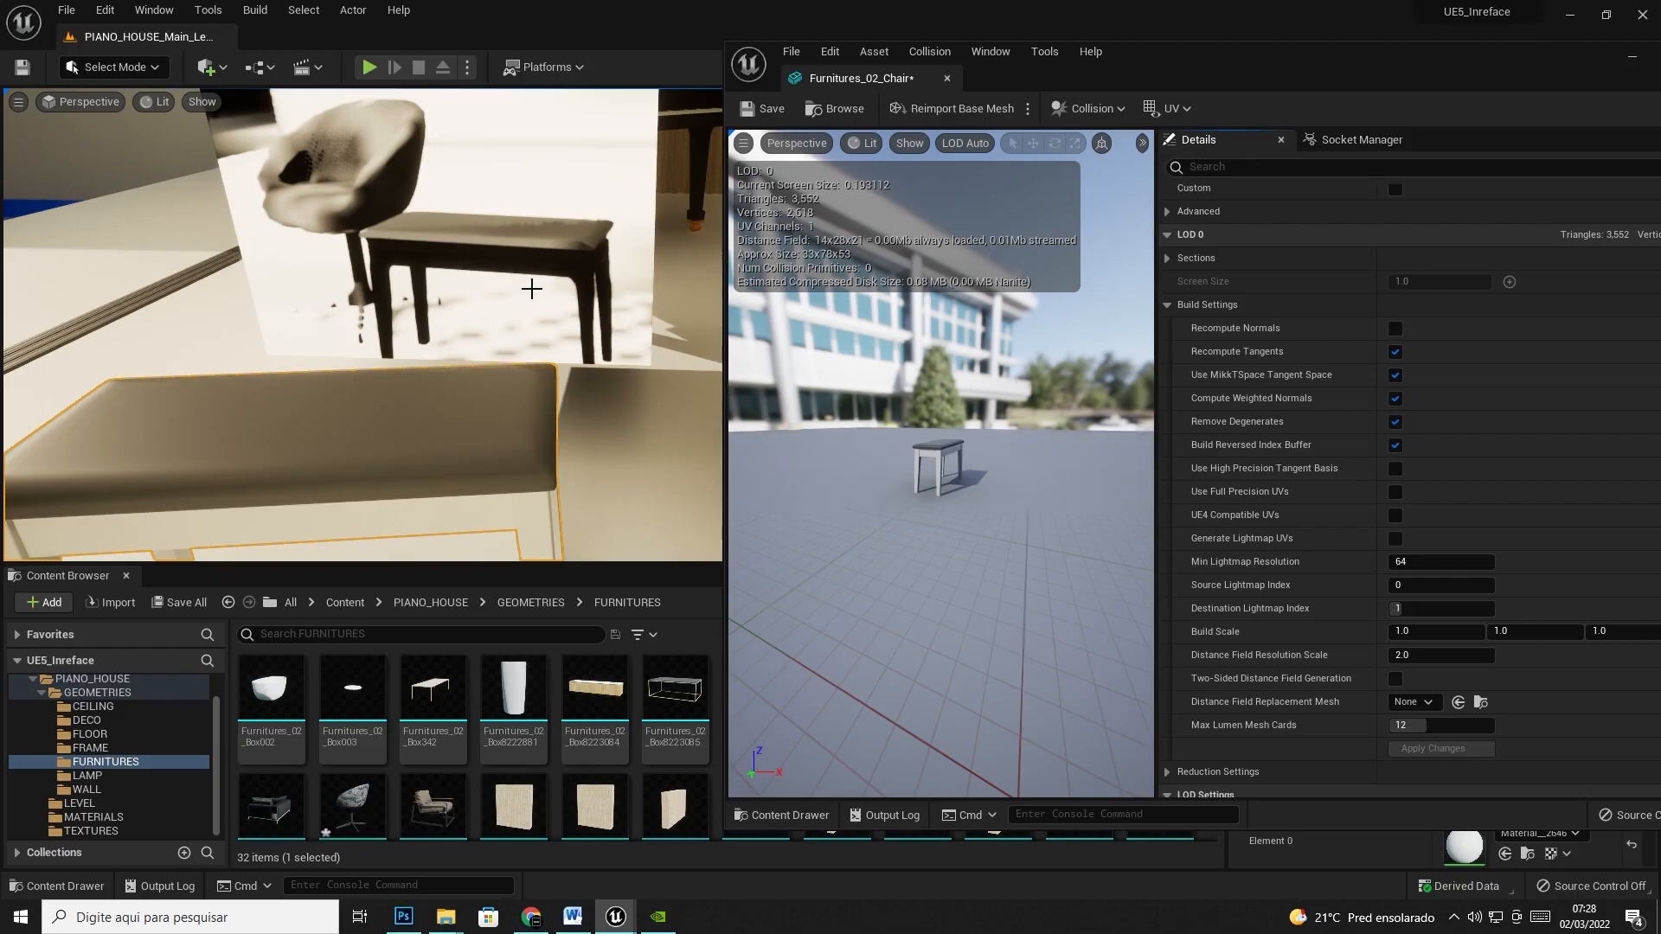
# - In Photoshop, paste the new Unreal Editor screenshot as a layer named "MDF= 2", and return to Unreal Editor
pyautogui.click(403, 917)
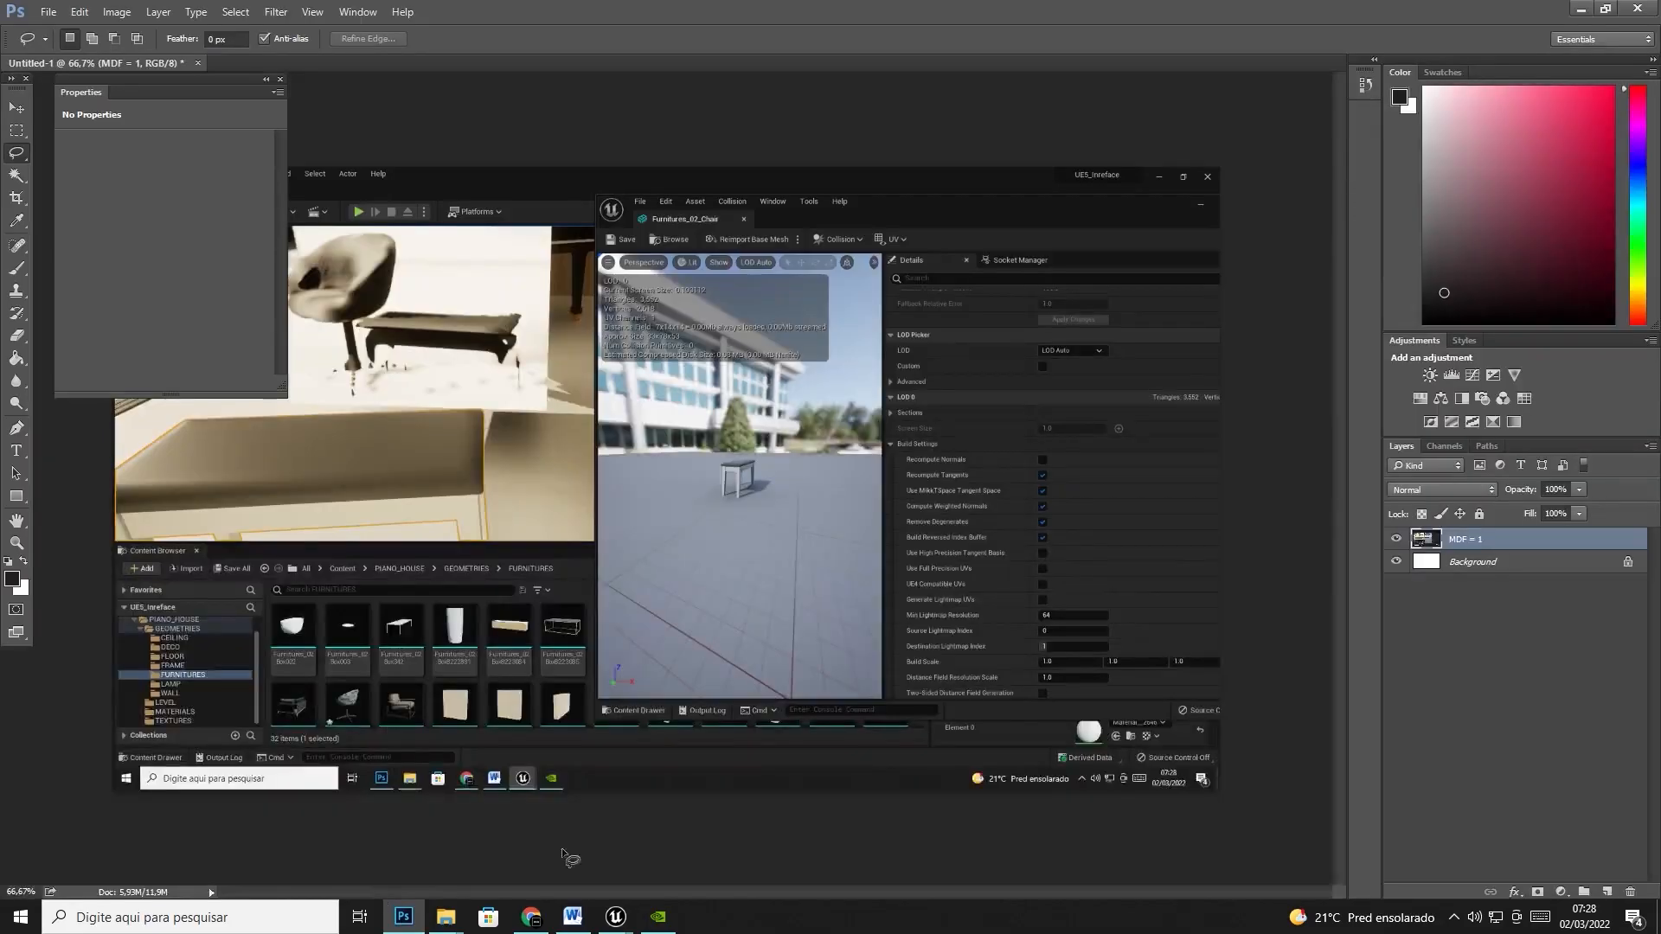
pyautogui.hotkey('ctrl', 'v')
pyautogui.doubleClick(1501, 539)
pyautogui.write('MD')
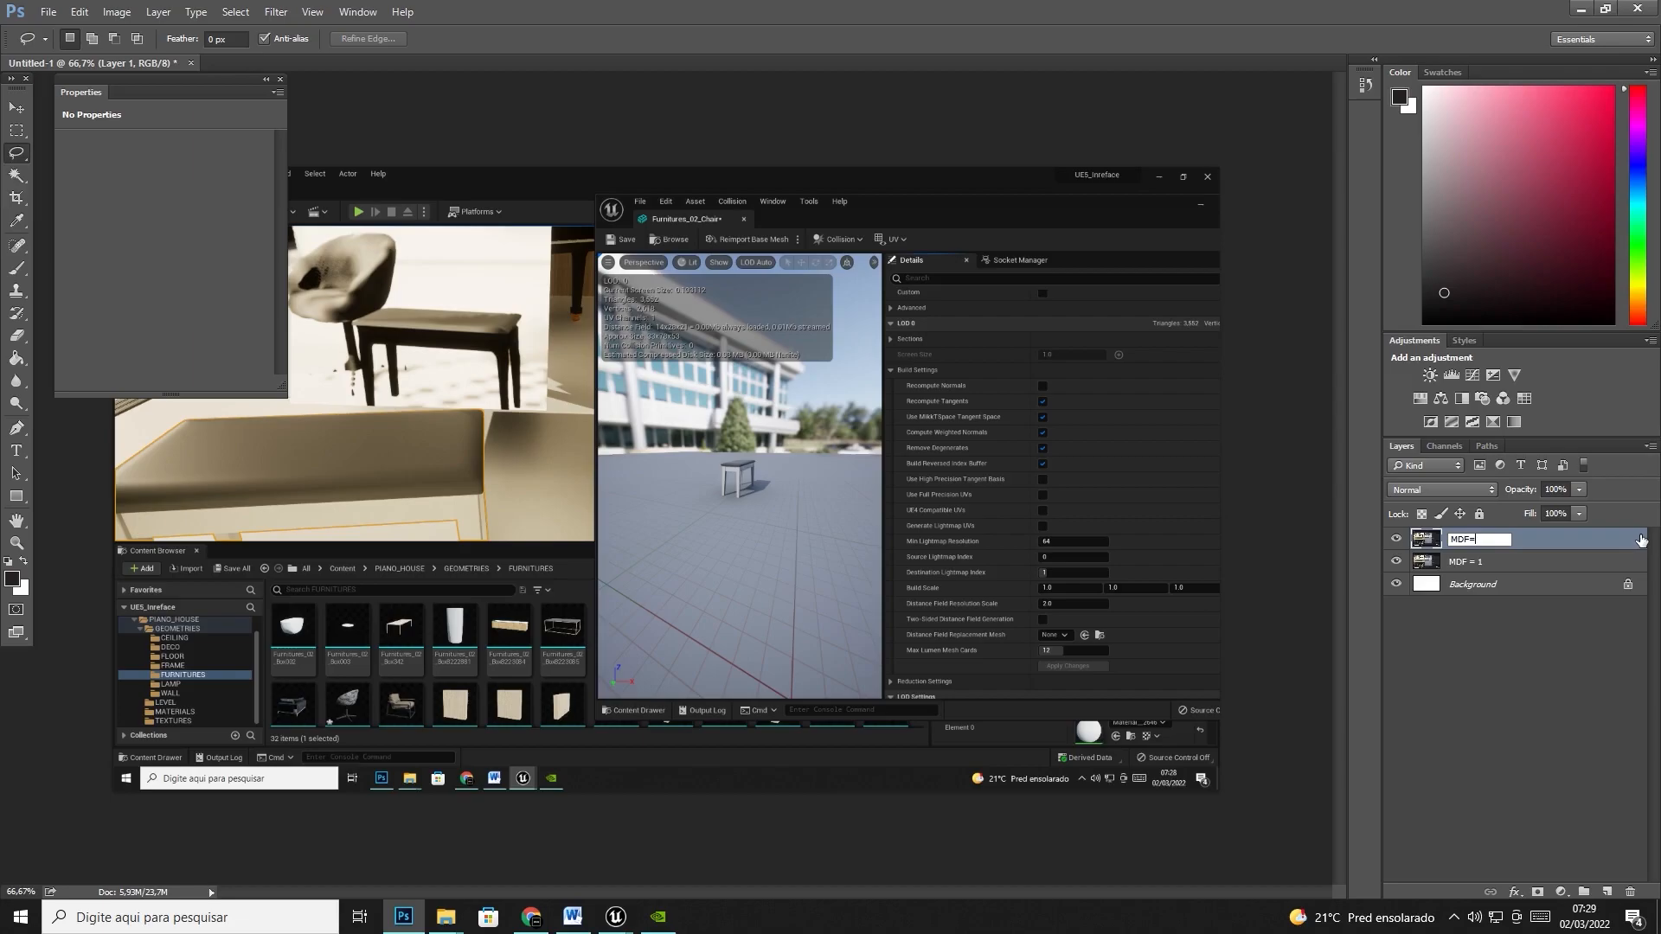
pyautogui.press('Return')
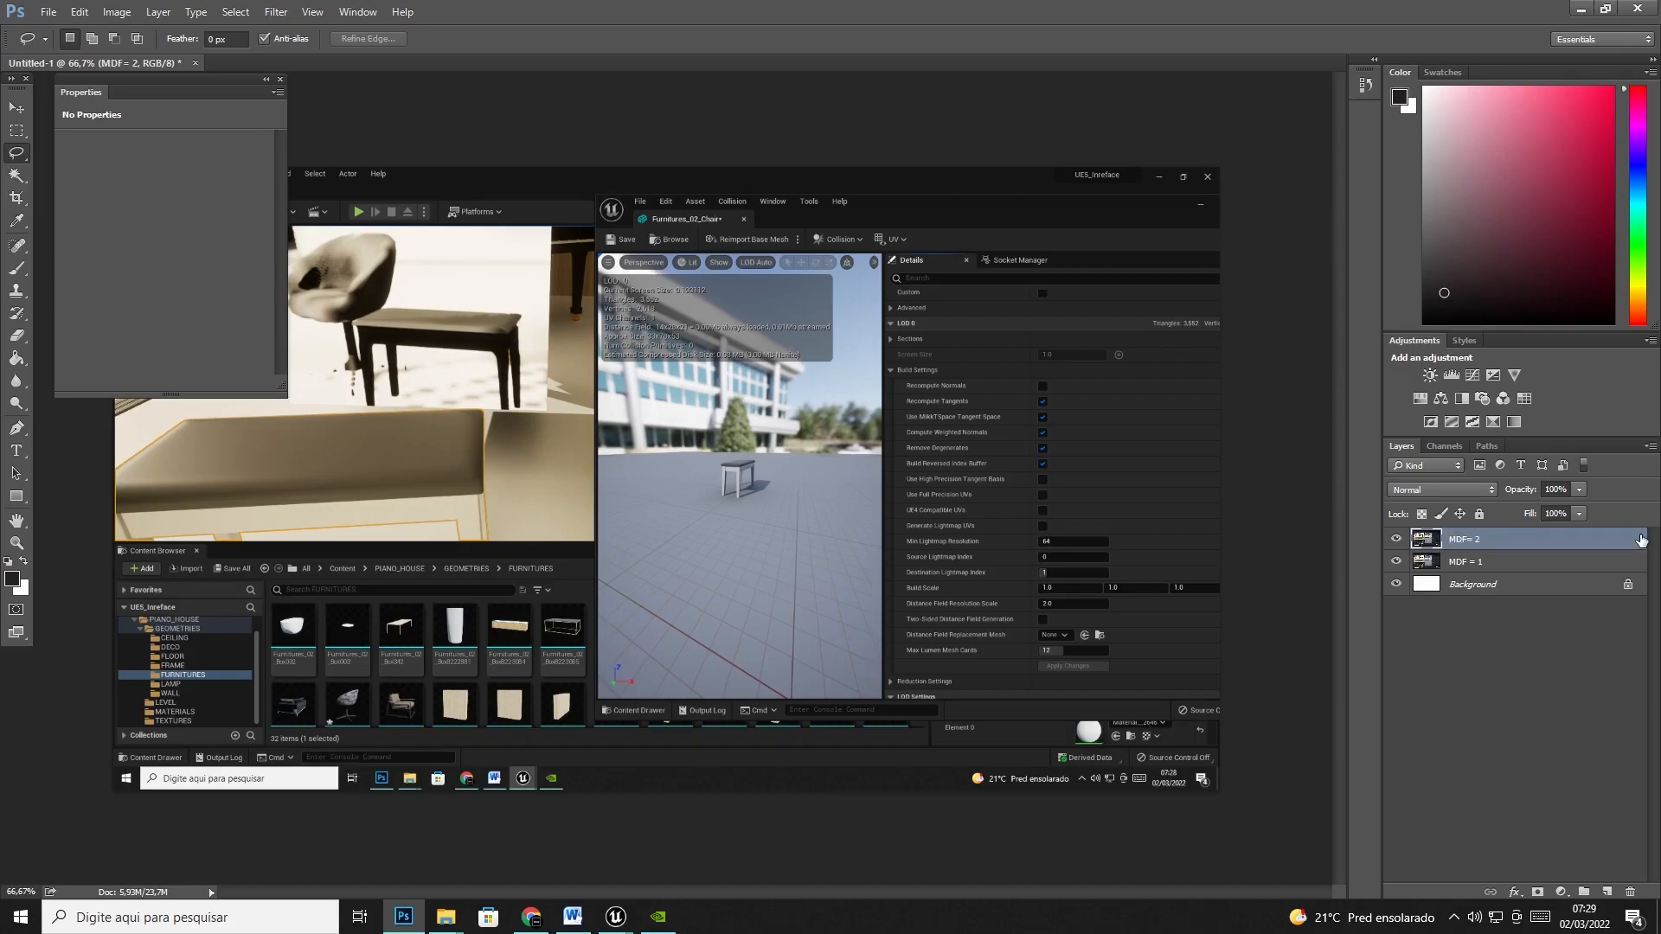
pyautogui.click(1581, 9)
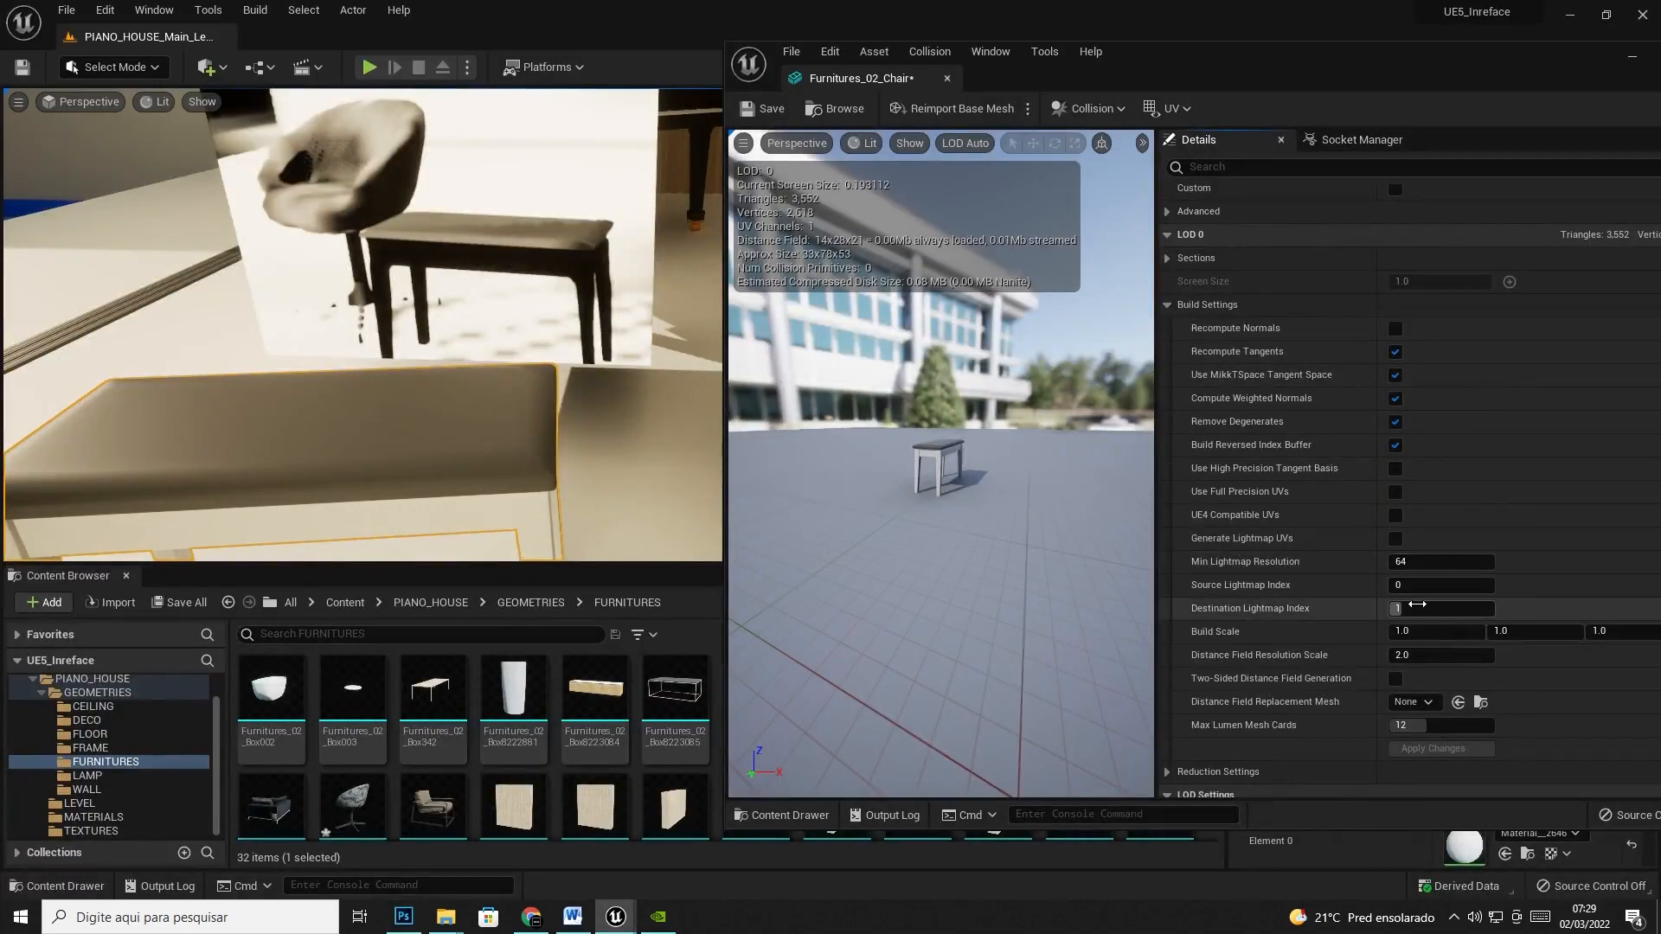
# - Set the bench mesh's Distance Field Resolution Scale to 4.0 and apply the change
pyautogui.click(1417, 606)
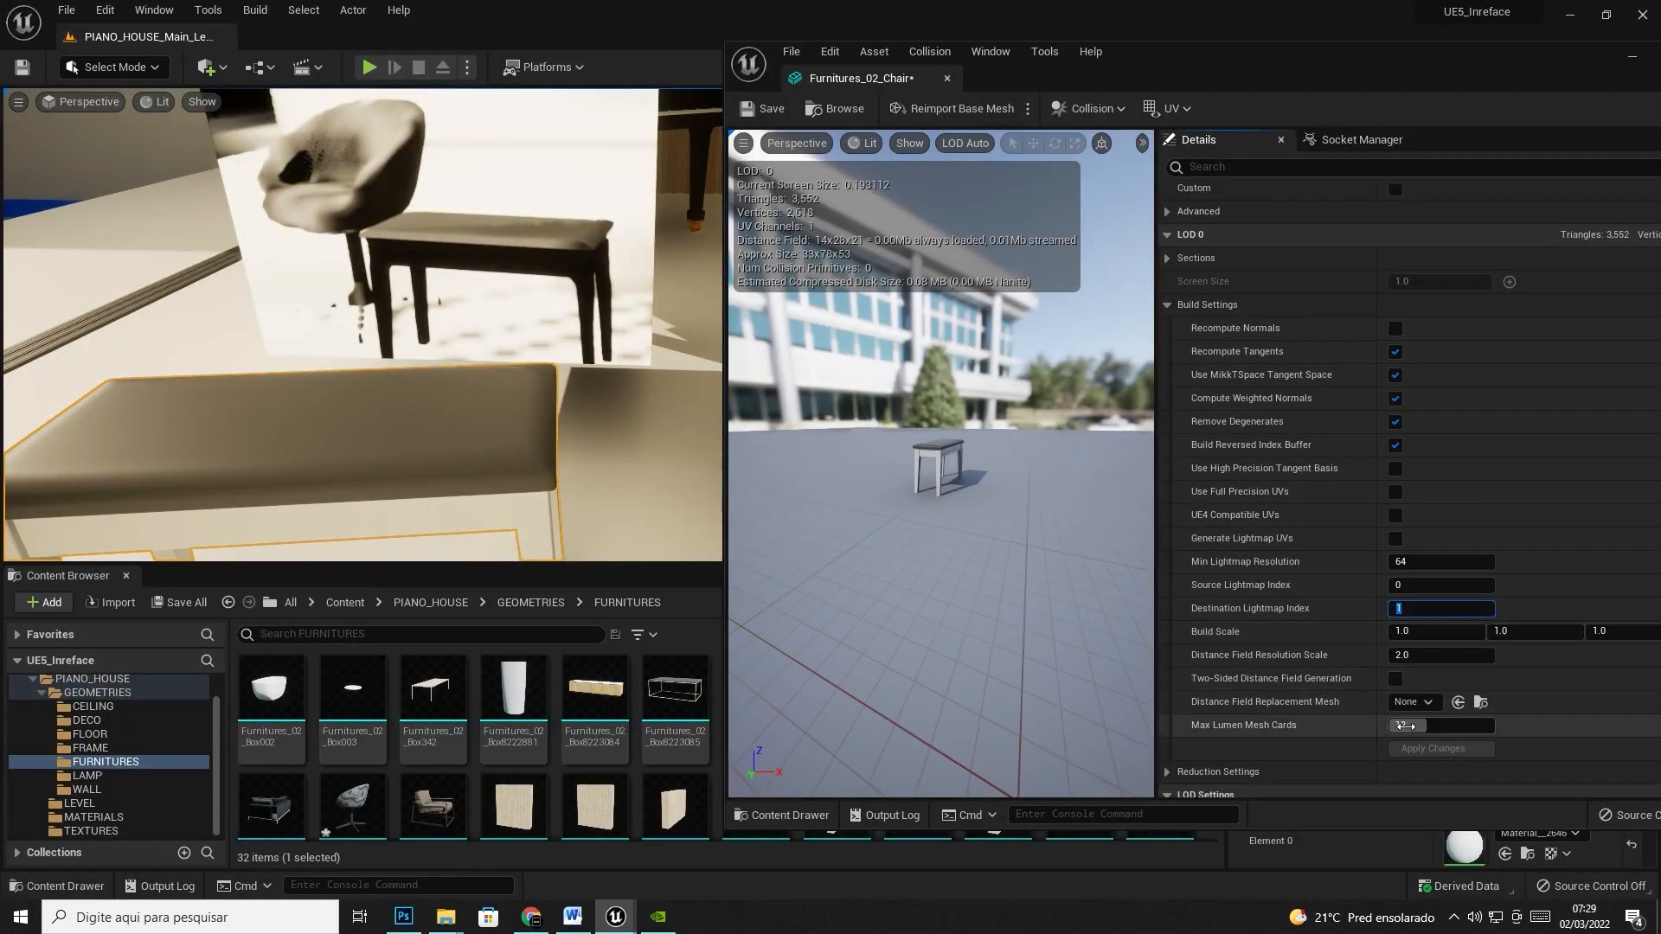
pyautogui.click(1450, 655)
pyautogui.write('4')
pyautogui.press('Return')
pyautogui.click(1436, 749)
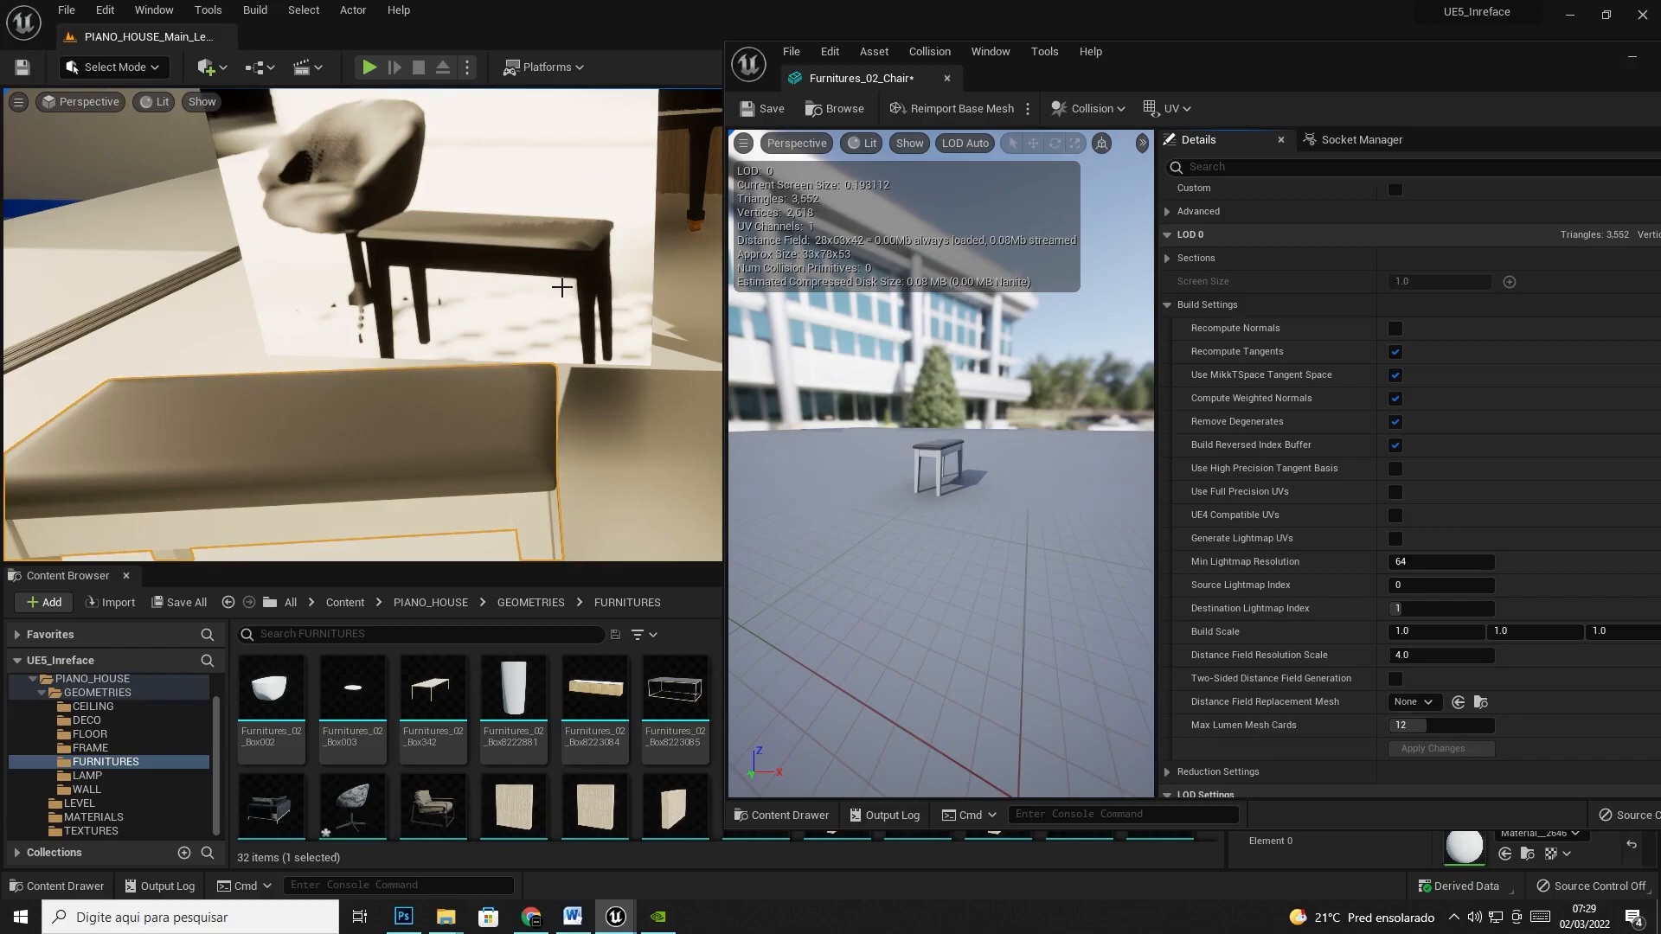
# - Switch to Photoshop, paste the latest Unreal Editor screenshot as a new layer and name it "MDF = 4"
pyautogui.click(403, 917)
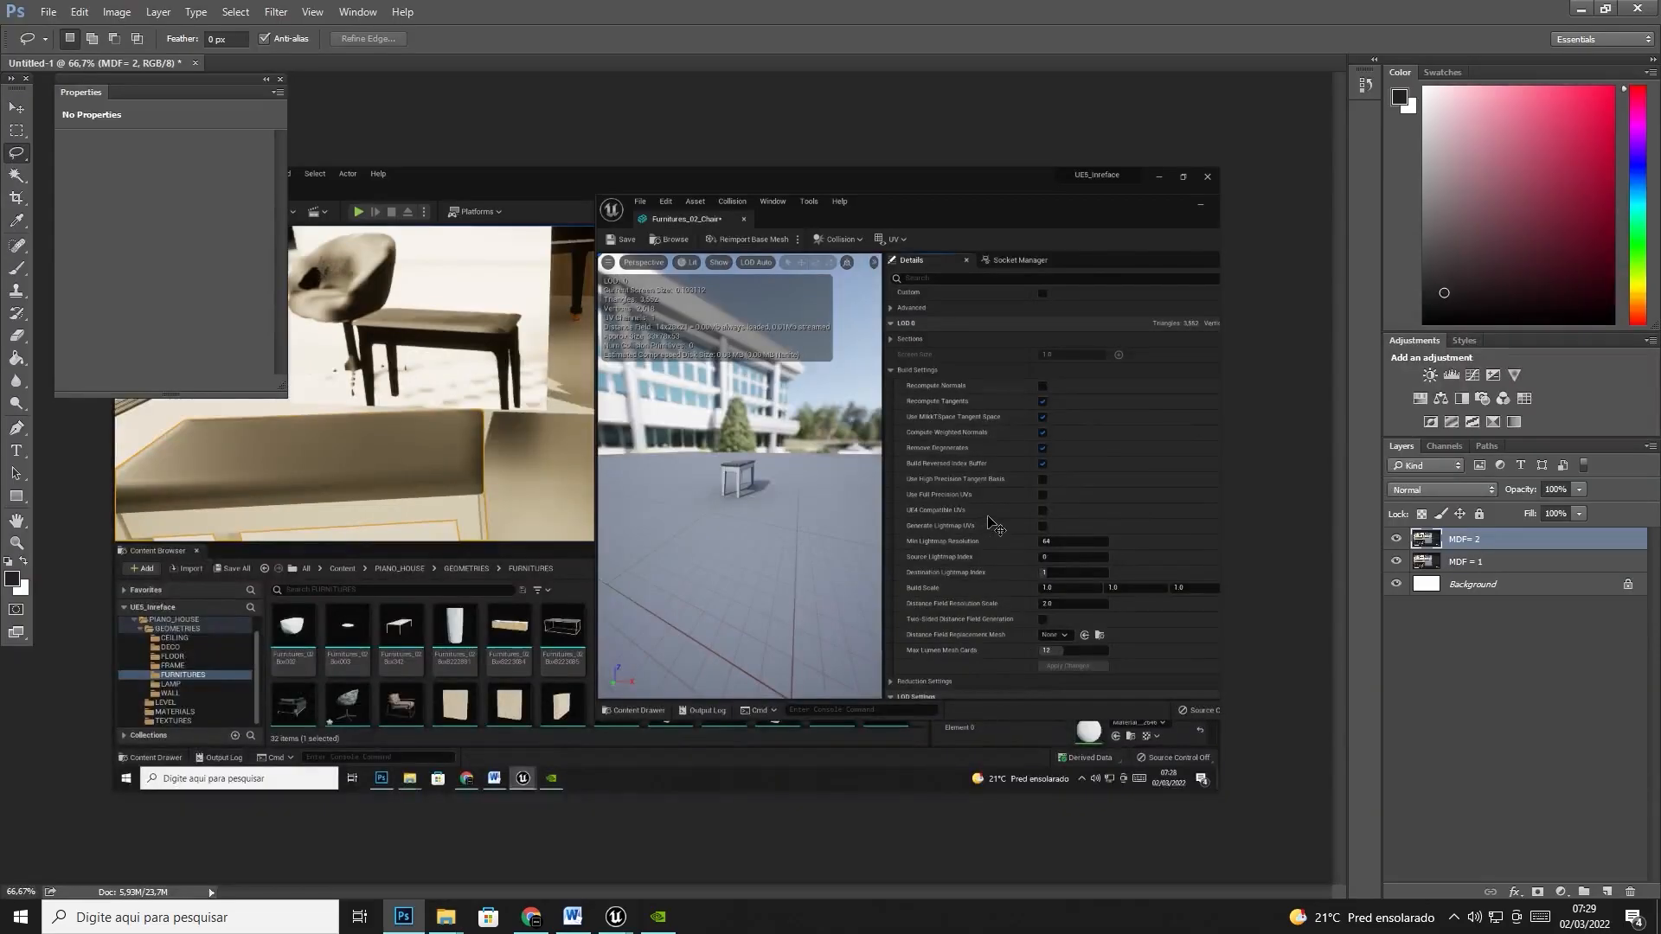
pyautogui.hotkey('ctrl', 'v')
pyautogui.doubleClick(1479, 538)
pyautogui.write('MDF = ')
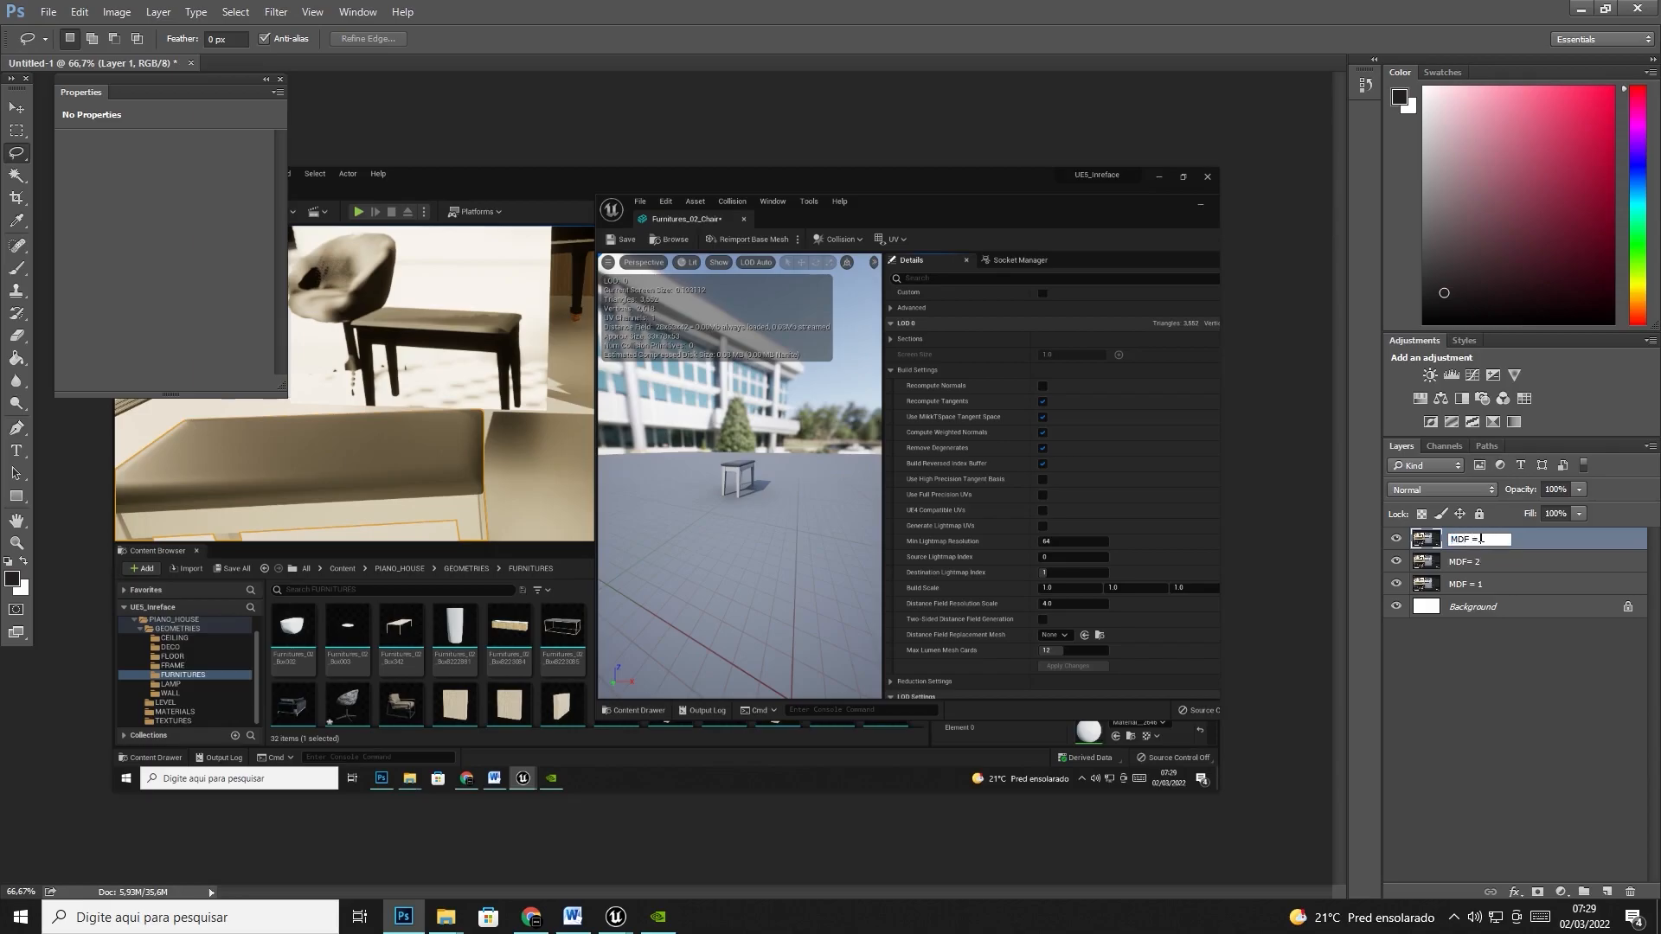
pyautogui.write('4')
pyautogui.press('Return')
# - Toggle the visibility of the "MDF = 4" layer repeatedly to compare its bench reflection with the "MDF= 2" layer
pyautogui.click(1396, 539)
pyautogui.click(1396, 539)
pyautogui.click(1396, 539)
pyautogui.click(1396, 539)
pyautogui.click(1396, 539)
pyautogui.click(1396, 539)
pyautogui.click(1397, 539)
pyautogui.click(1397, 539)
pyautogui.click(1396, 539)
pyautogui.click(1396, 539)
pyautogui.click(1396, 539)
pyautogui.click(1396, 539)
pyautogui.click(1396, 539)
pyautogui.click(1397, 539)
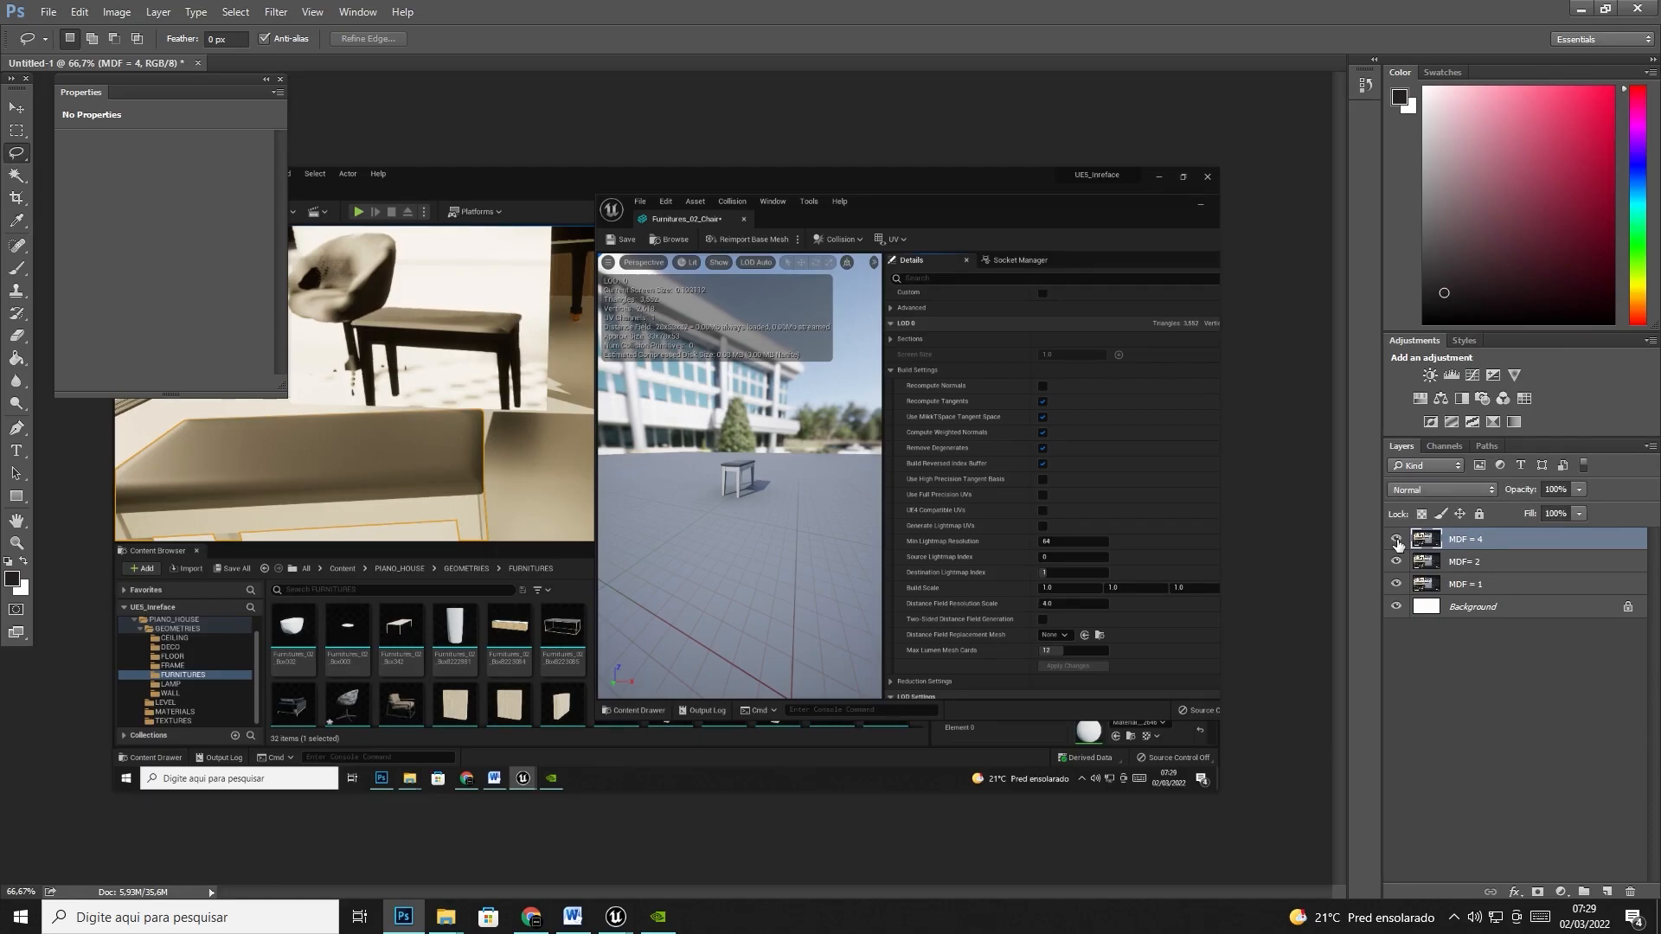
pyautogui.click(1396, 539)
pyautogui.click(1396, 539)
pyautogui.click(1396, 539)
# - Return to Unreal Editor, select the swivel chair in the level and open its static mesh beside the level view
pyautogui.click(1580, 9)
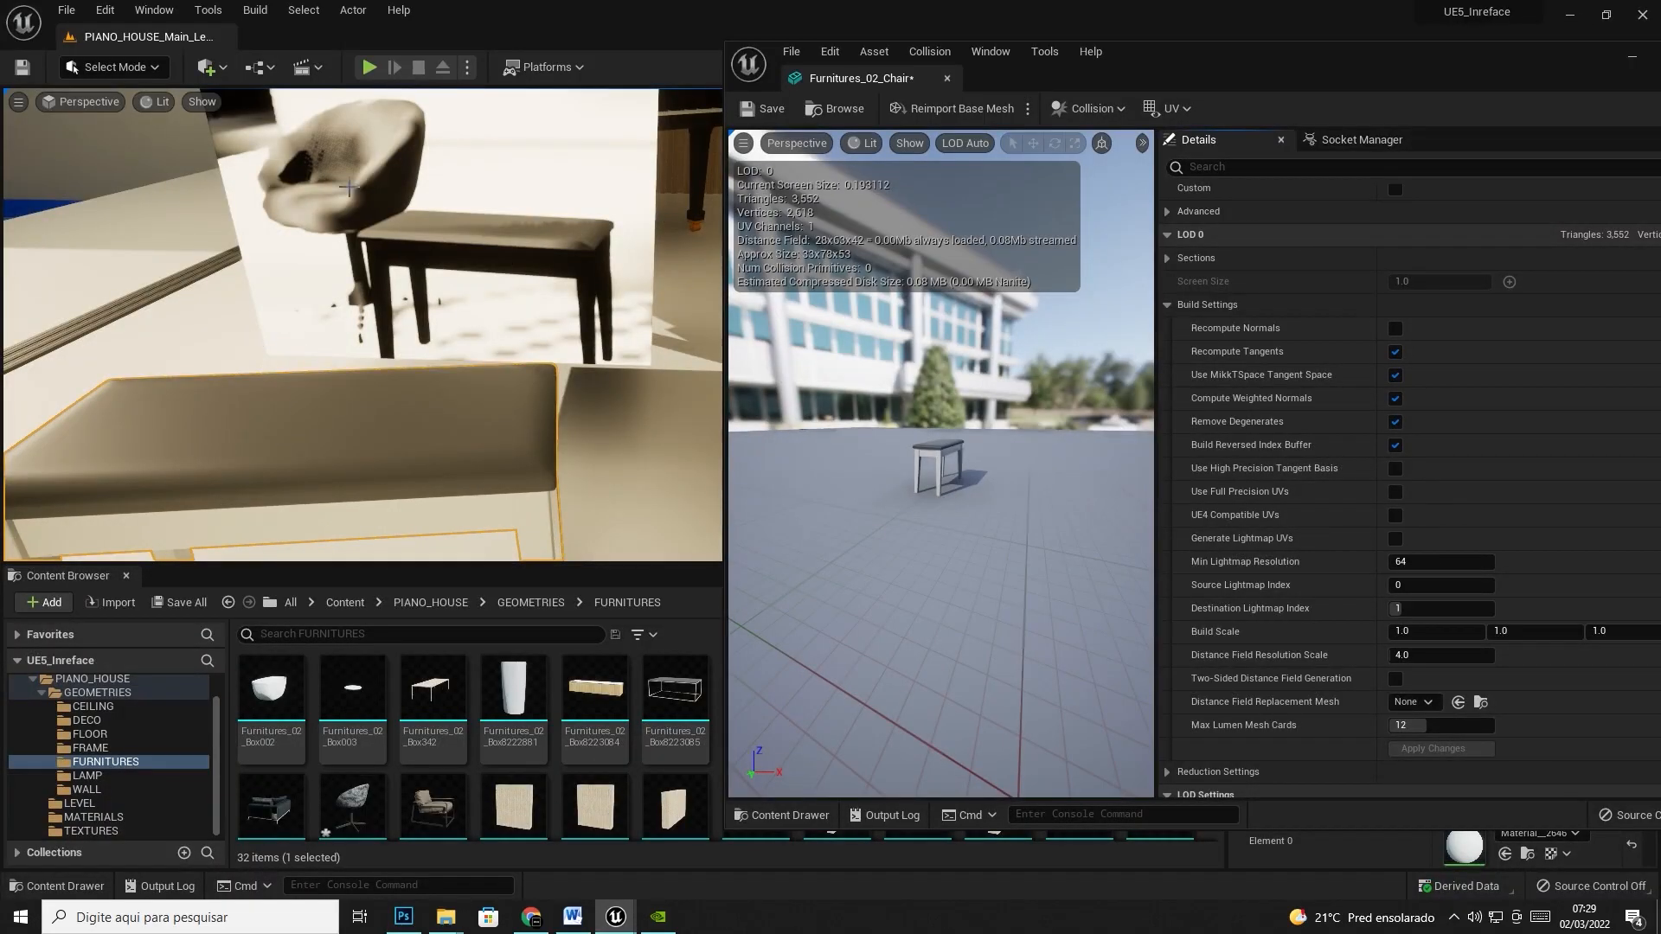
pyautogui.moveTo(272, 331)
pyautogui.mouseDown(button='right')
pyautogui.moveTo(169, 332)
pyautogui.moveTo(301, 328)
pyautogui.mouseUp(button='right')
pyautogui.click(170, 354)
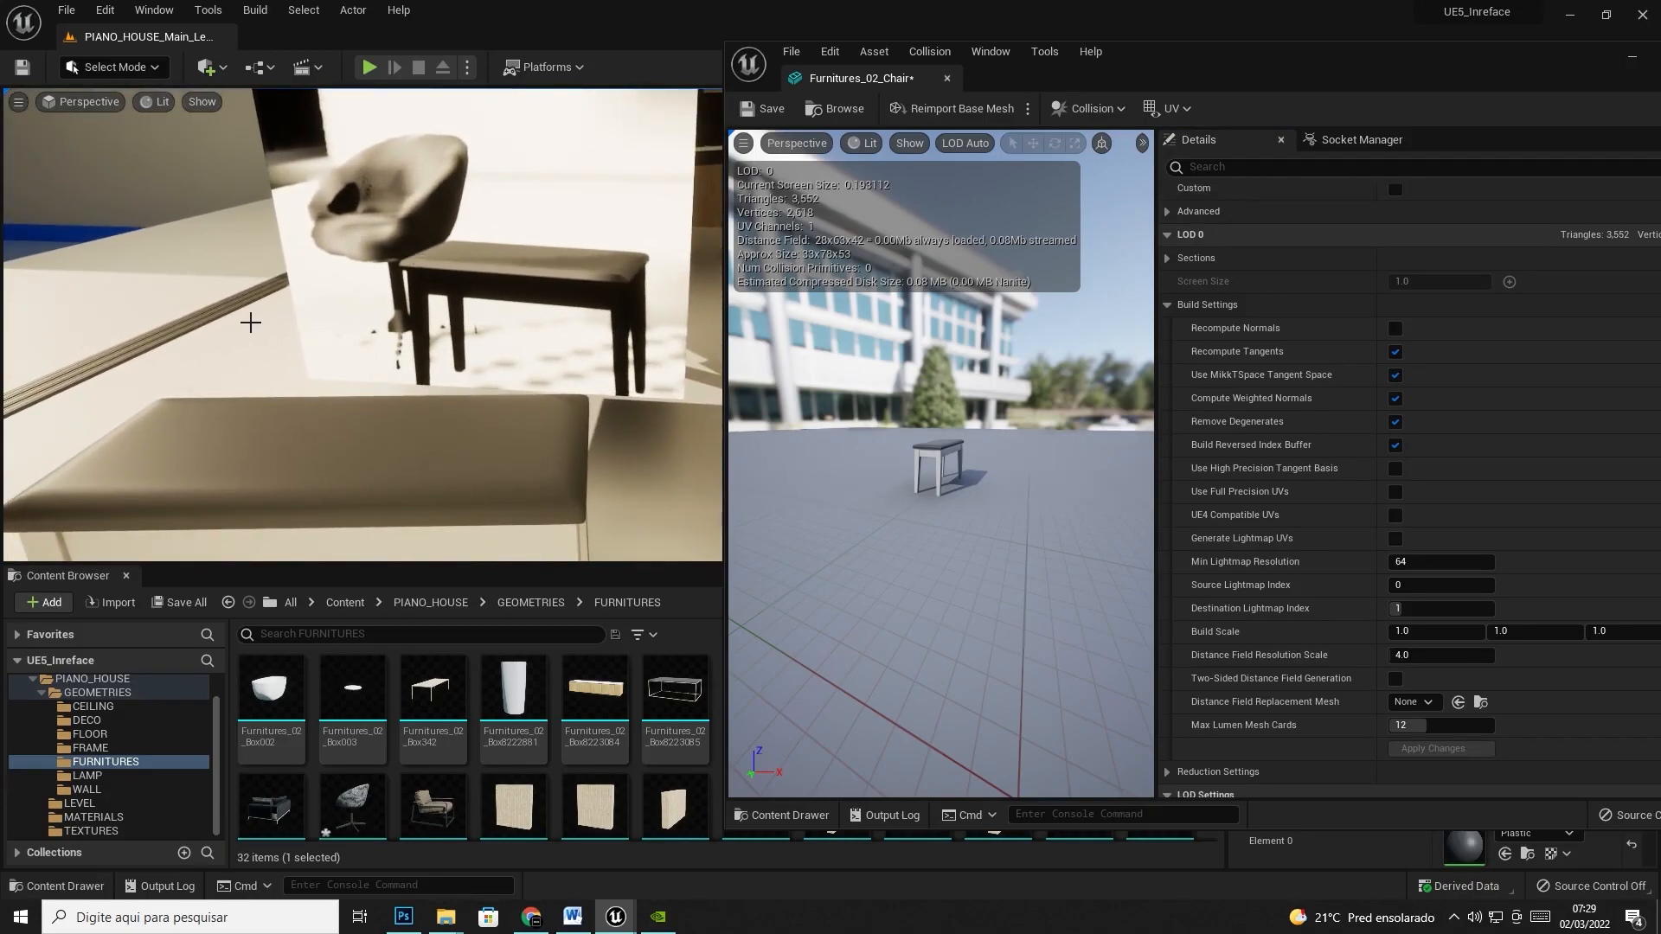
pyautogui.moveTo(1431, 60); pyautogui.dragTo(637, 49)
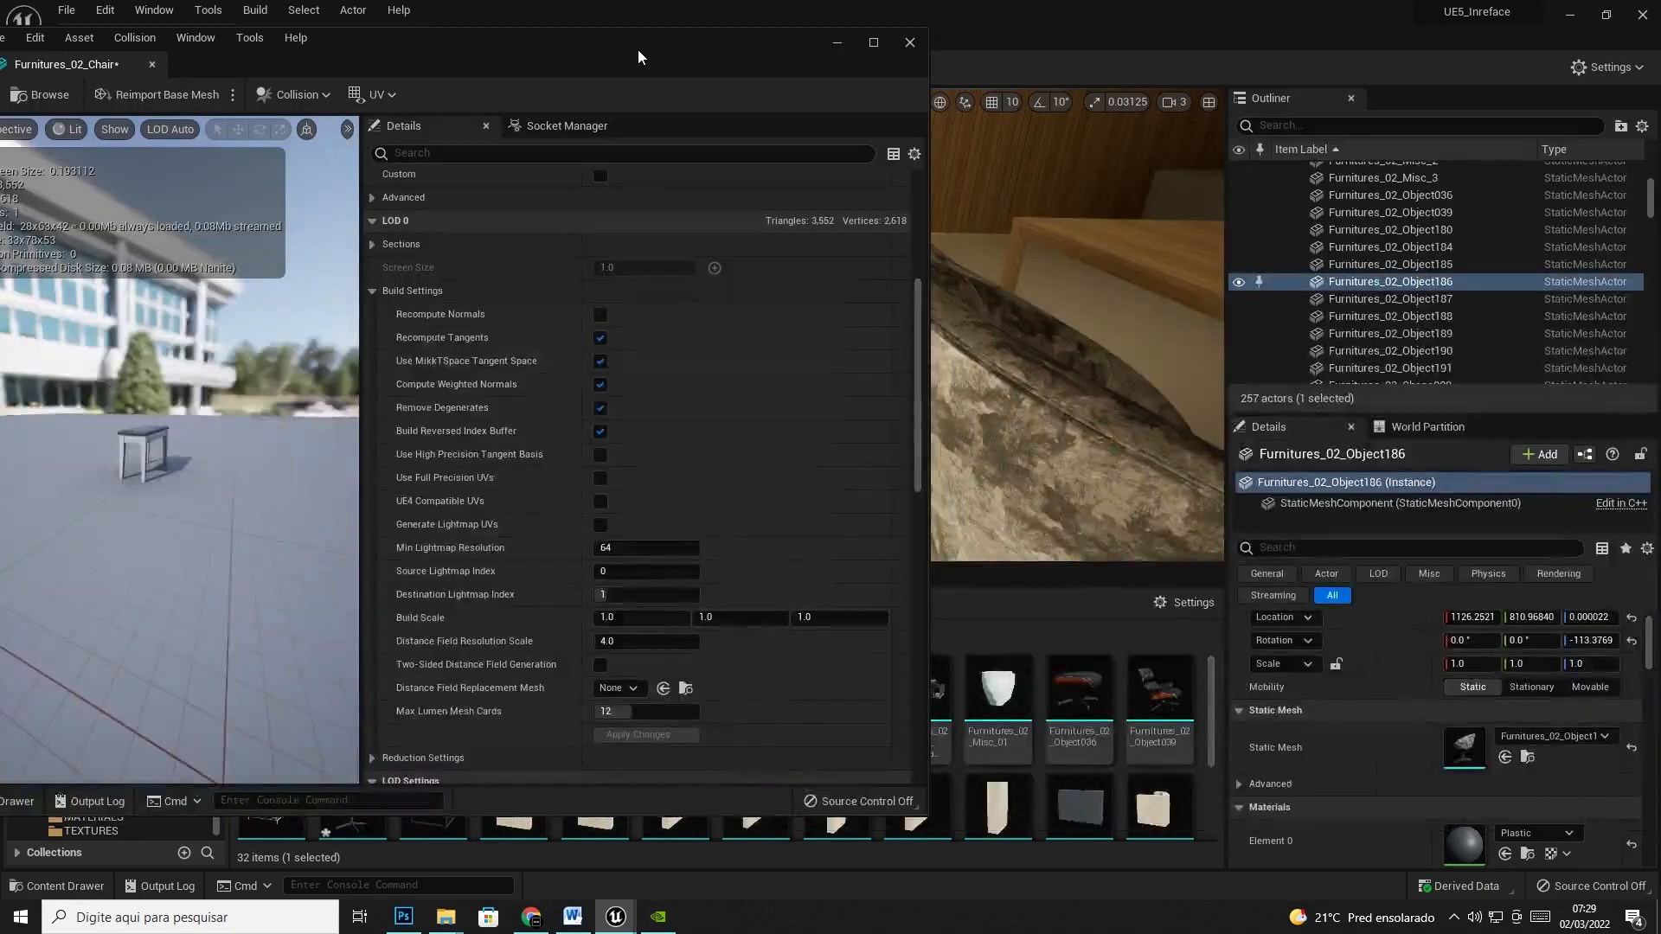
pyautogui.doubleClick(1462, 760)
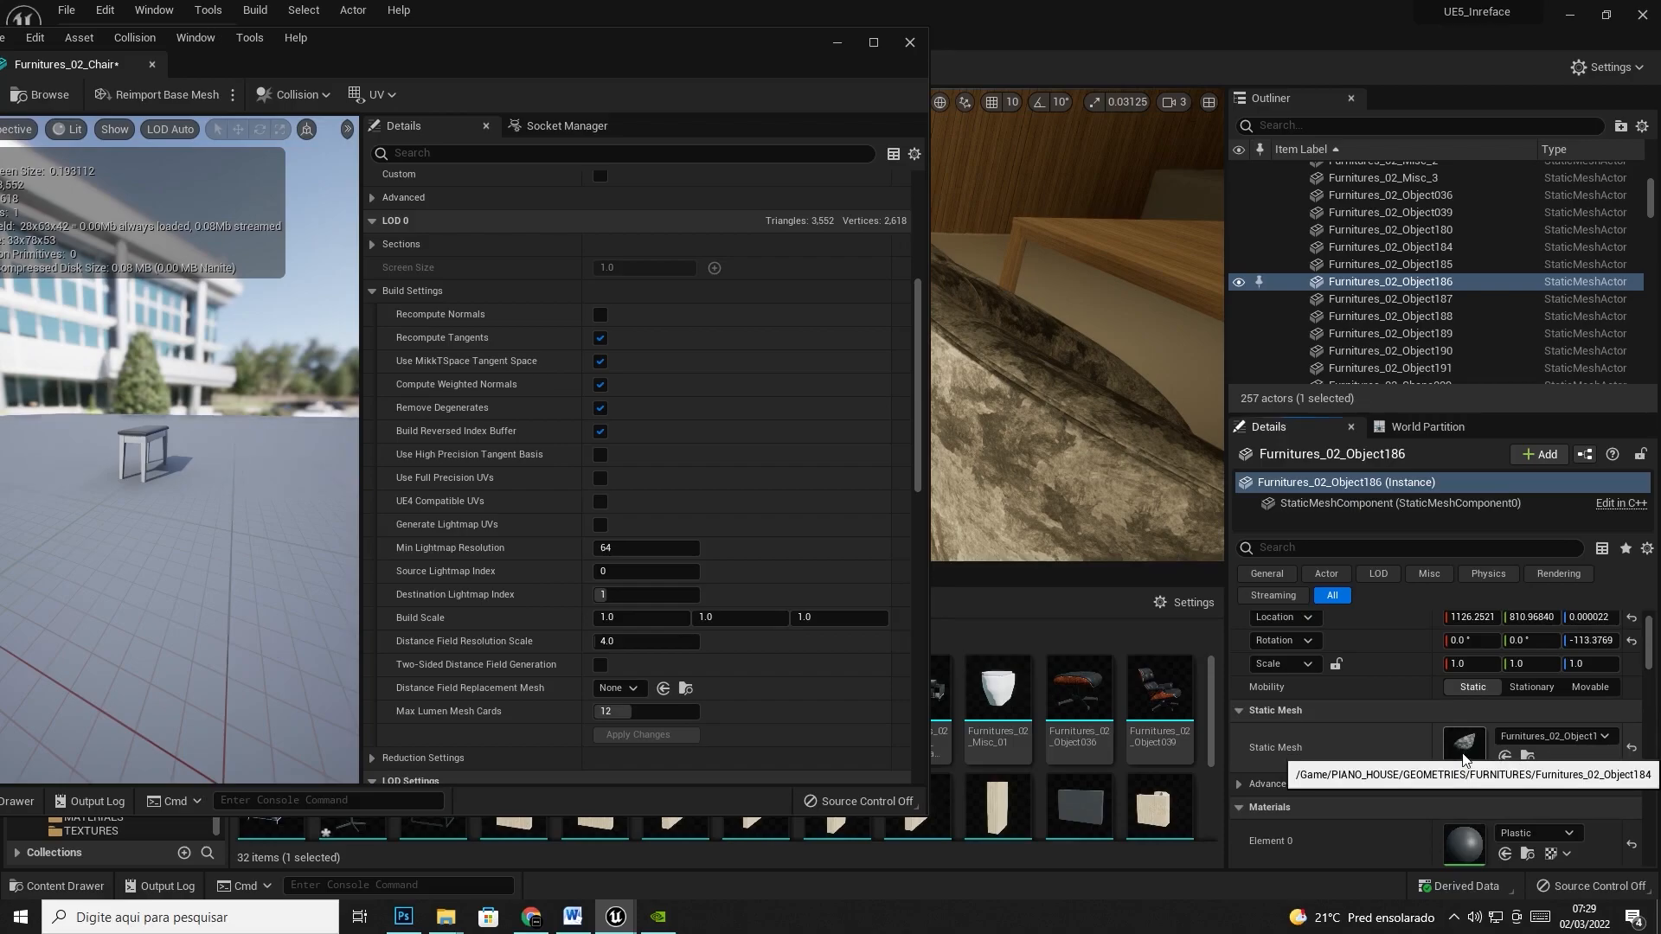
pyautogui.moveTo(490, 50); pyautogui.dragTo(917, 48)
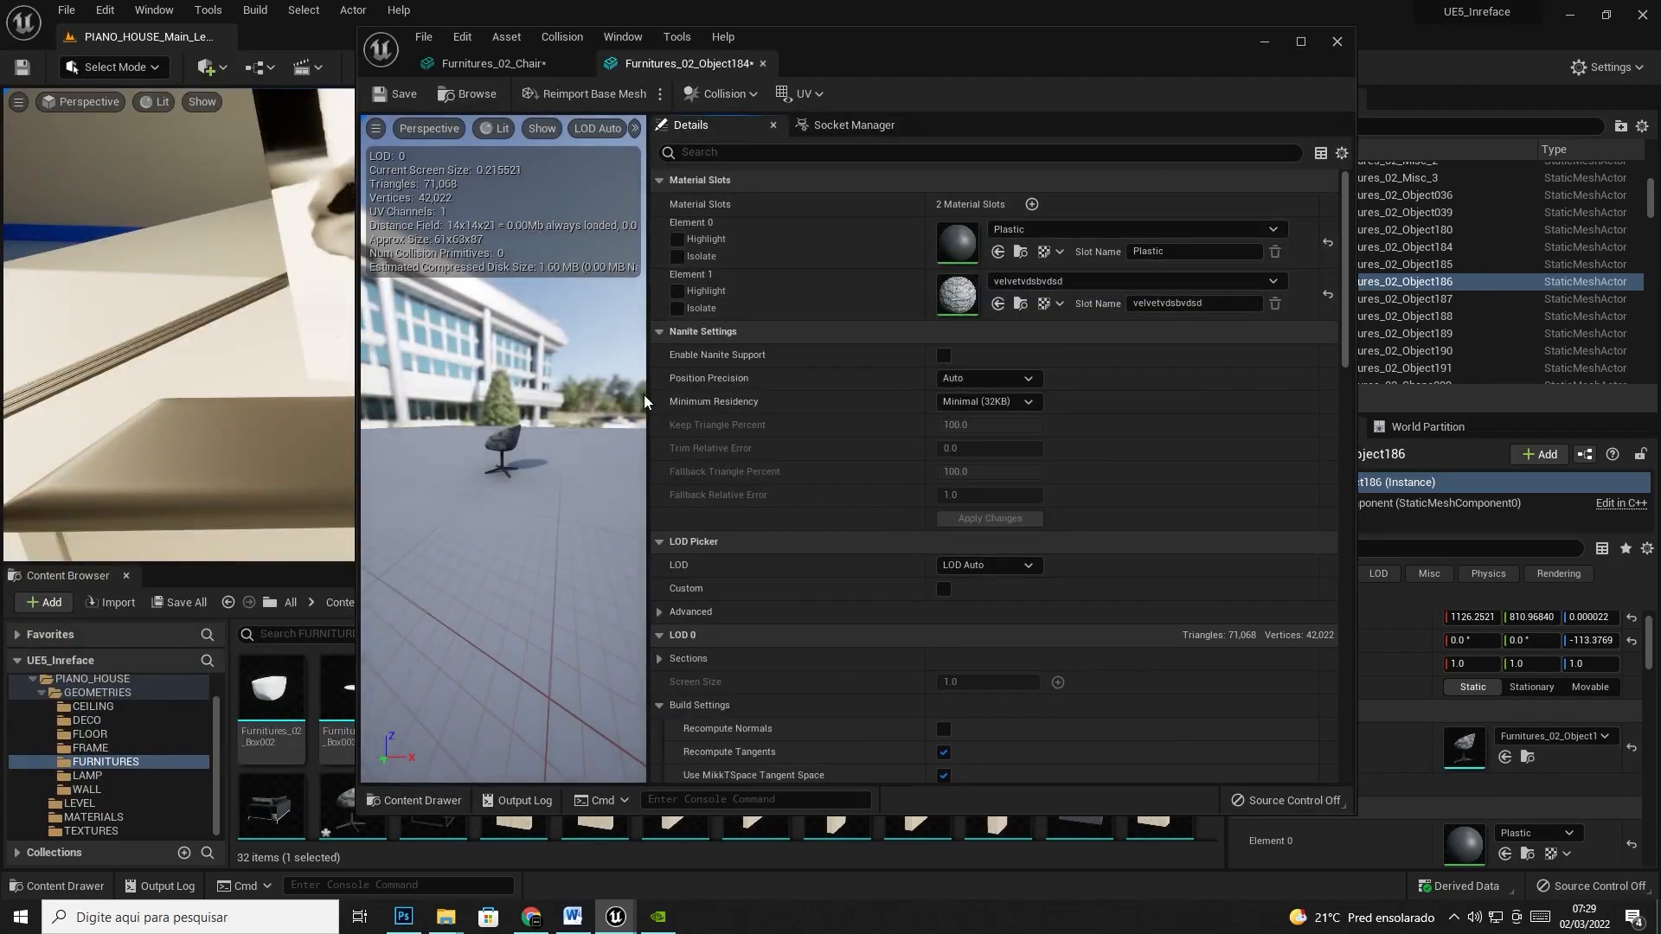
pyautogui.moveTo(647, 396); pyautogui.dragTo(764, 380)
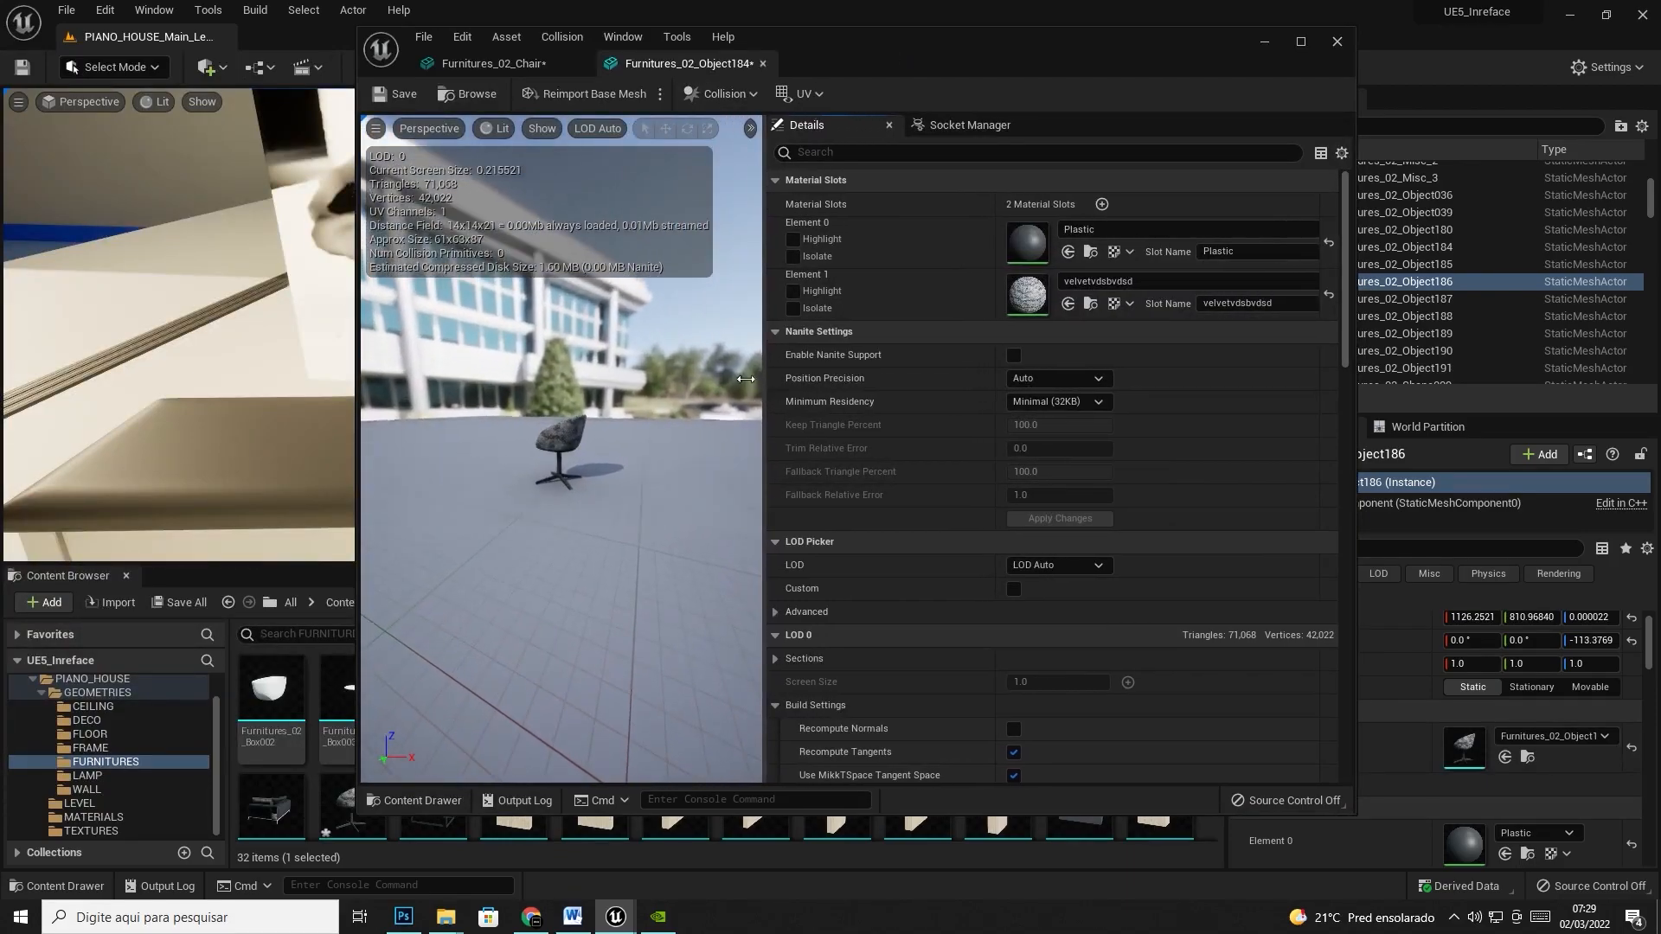
pyautogui.click(495, 65)
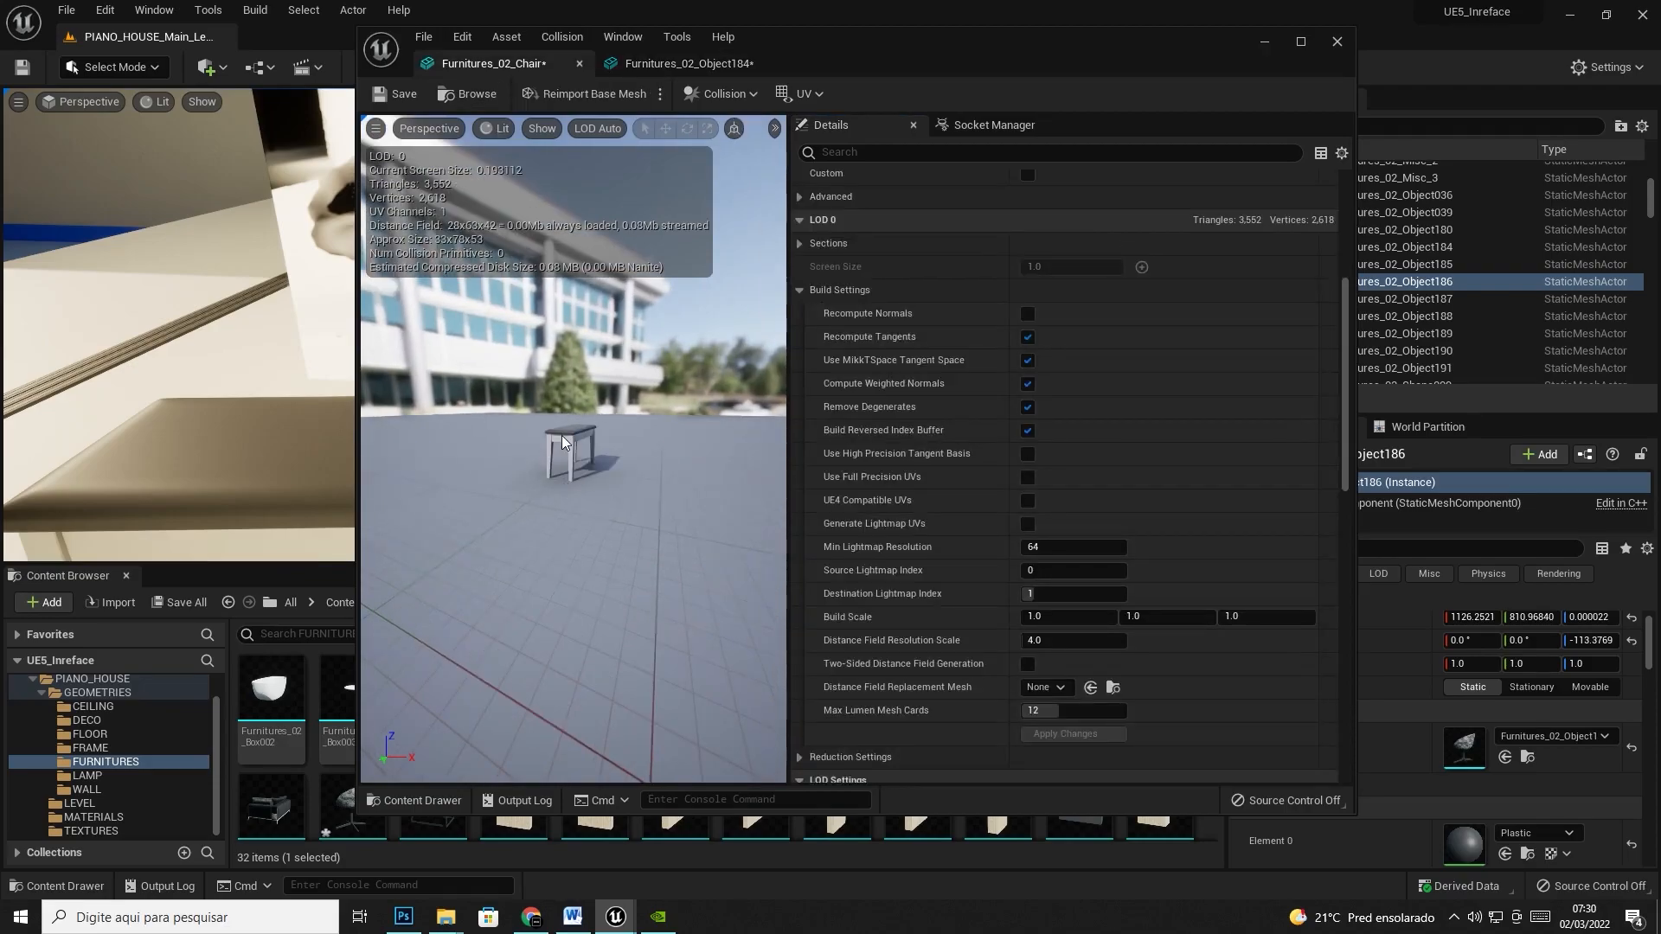
pyautogui.click(654, 65)
pyautogui.moveTo(874, 55); pyautogui.dragTo(1096, 57)
pyautogui.moveTo(1583, 387); pyautogui.dragTo(1520, 386)
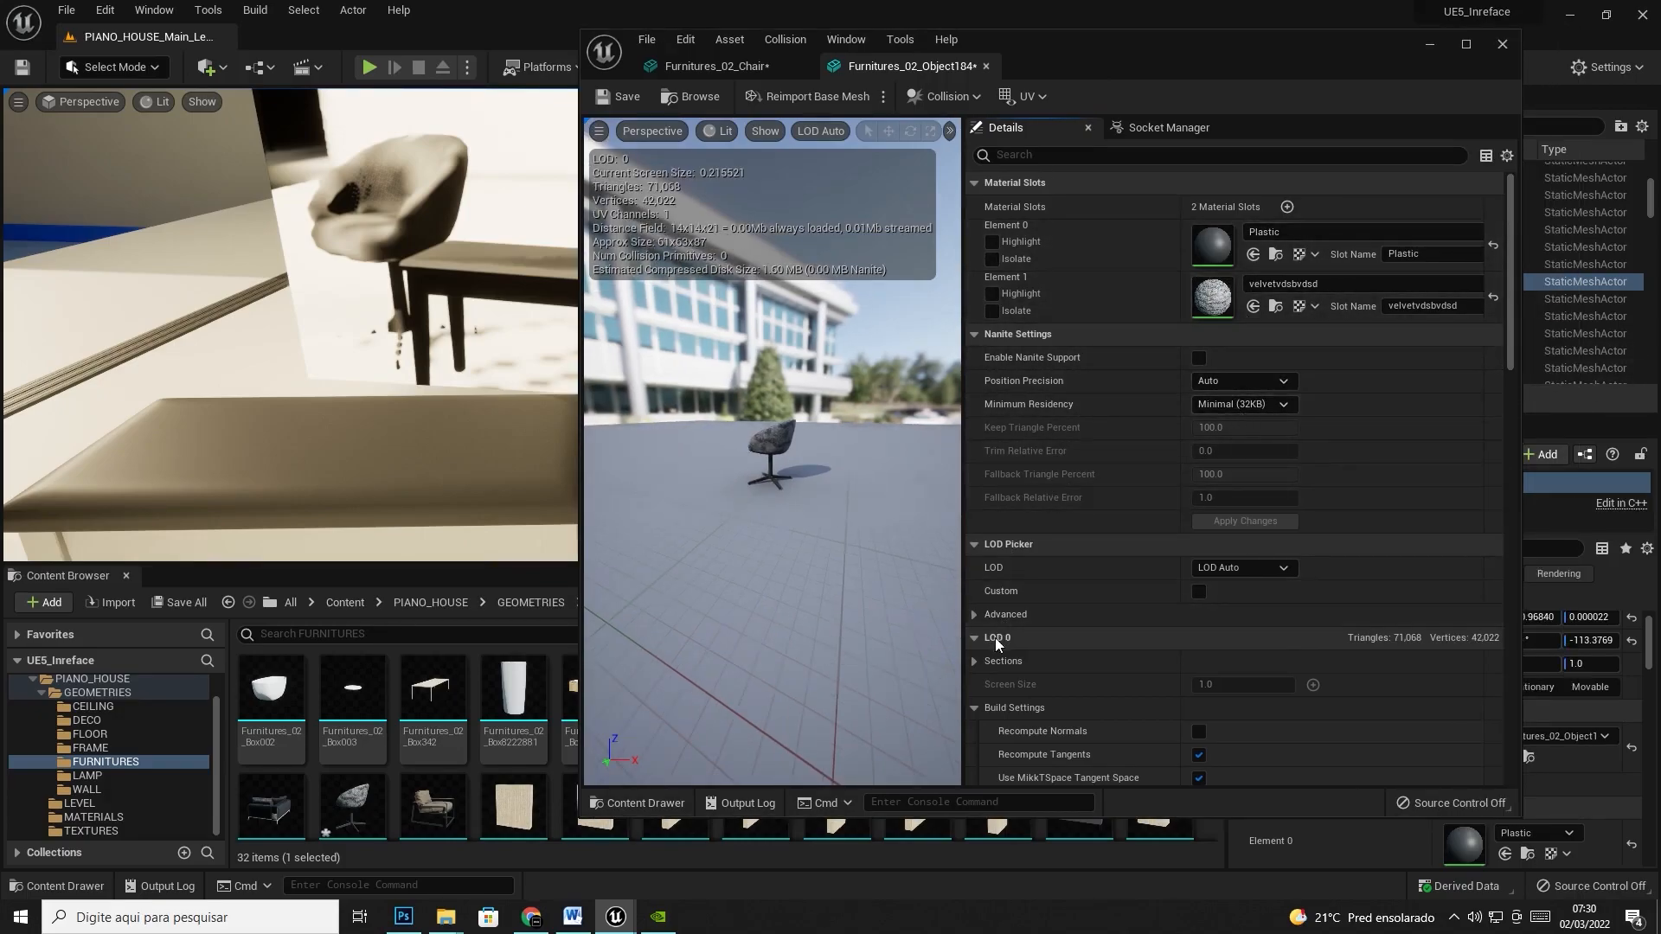
# - Set the swivel chair mesh's Distance Field Resolution Scale to 4.0 and apply the change
pyautogui.scroll(-5, 1038, 698)
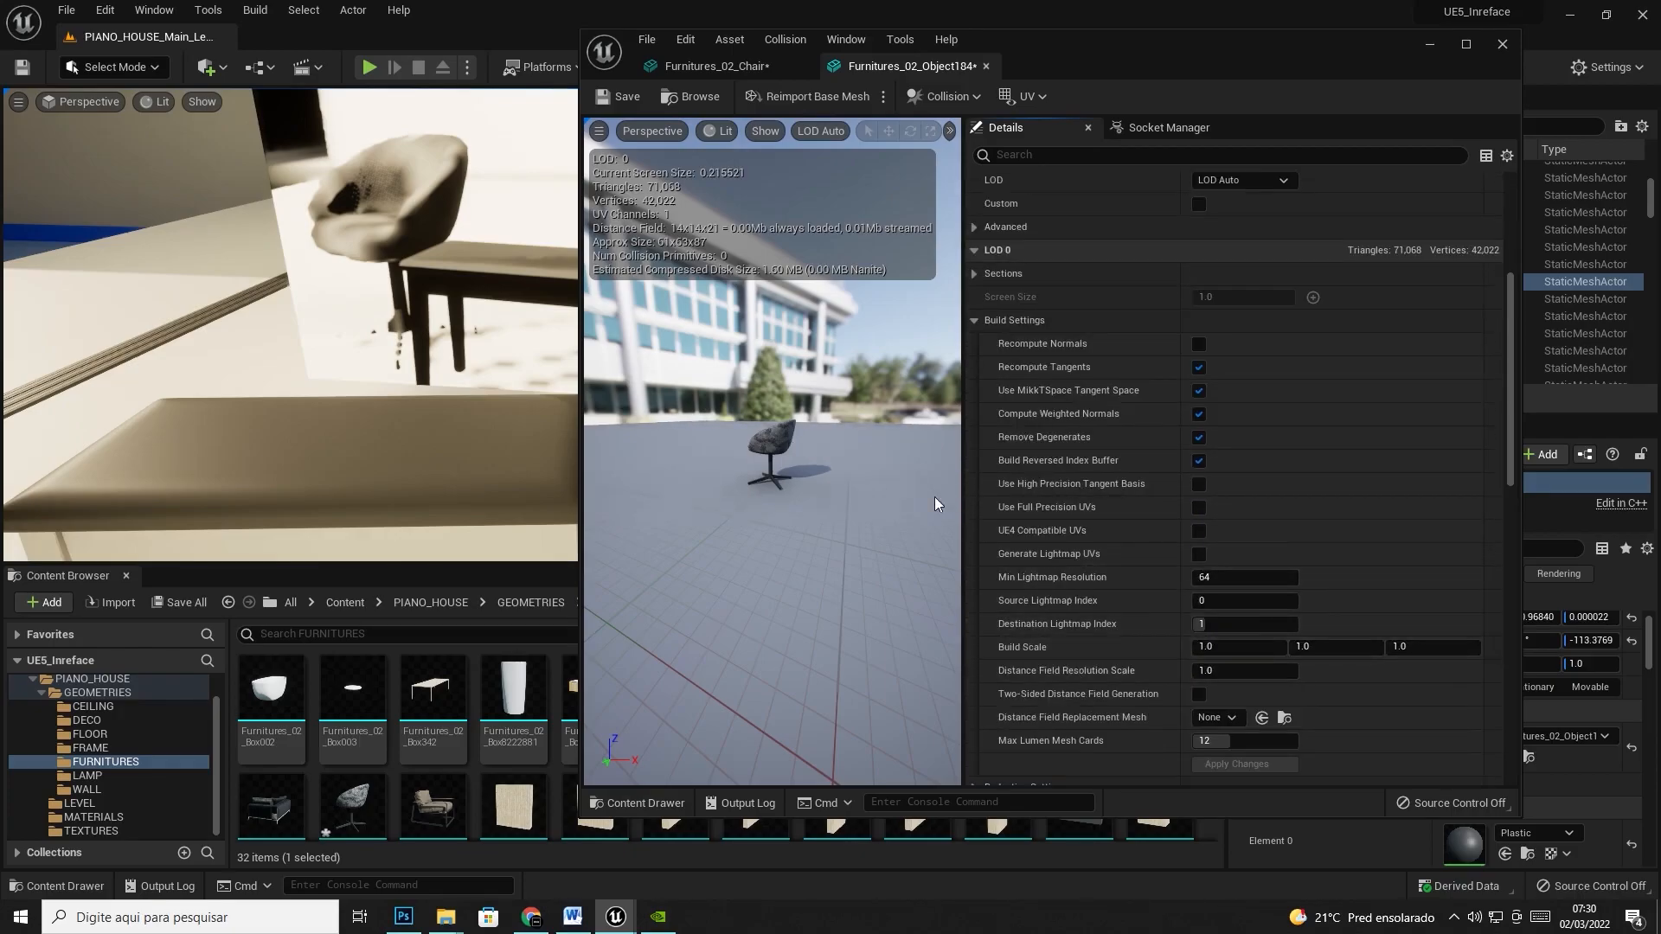
pyautogui.click(1217, 672)
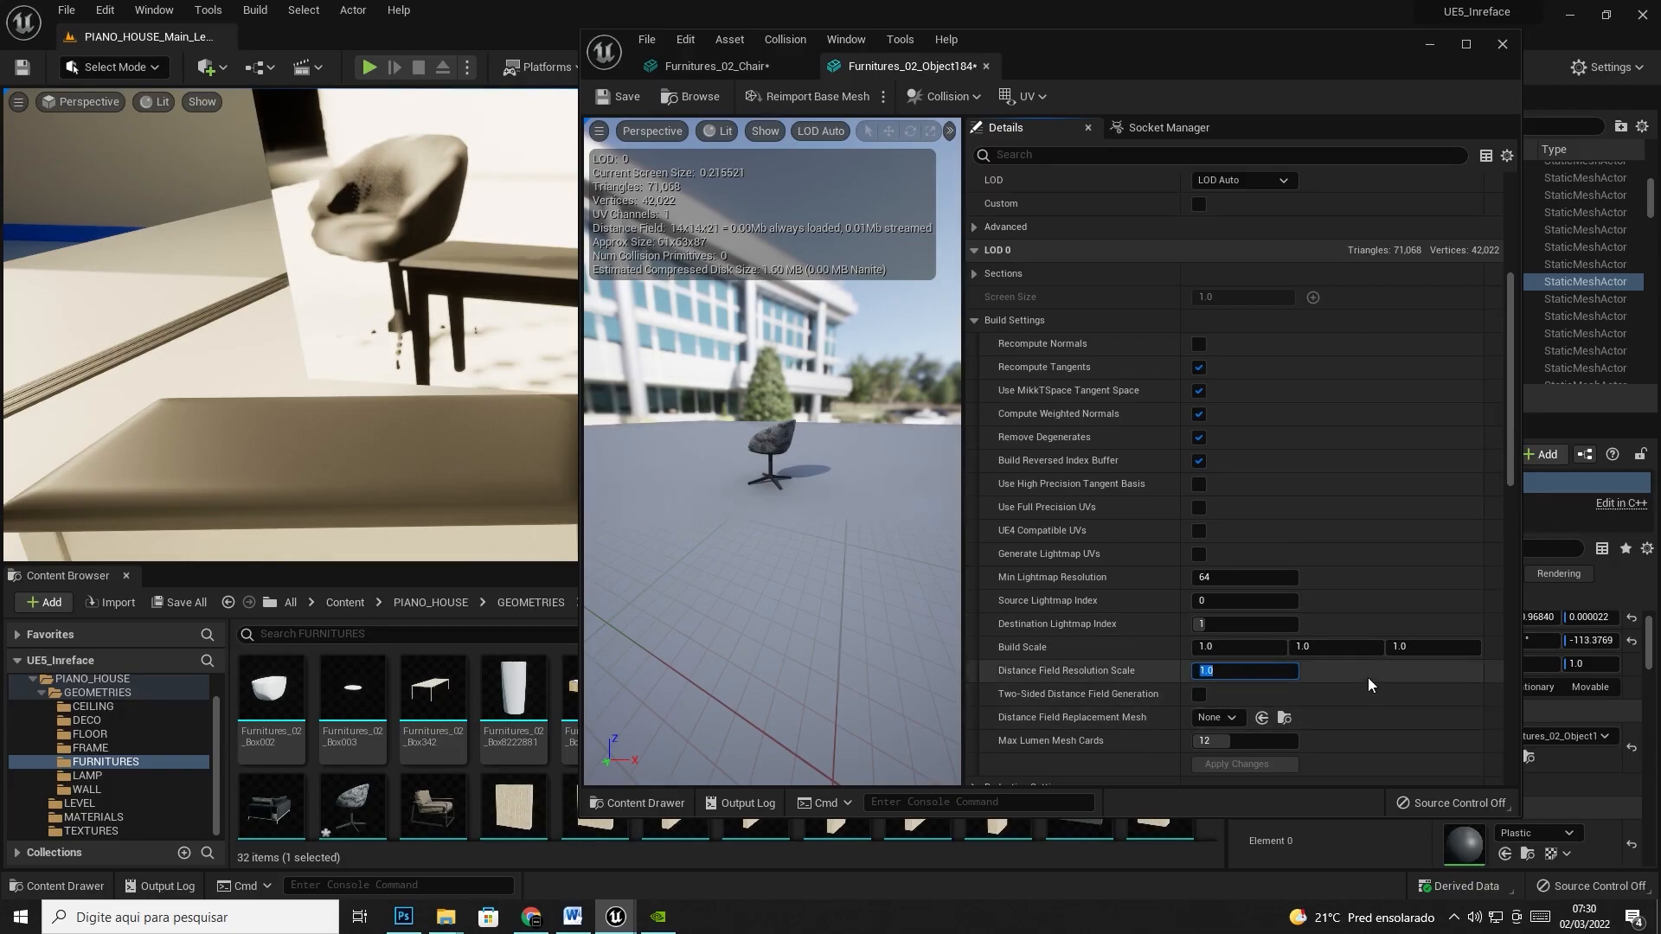
pyautogui.write('4')
pyautogui.press('Return')
pyautogui.click(1242, 770)
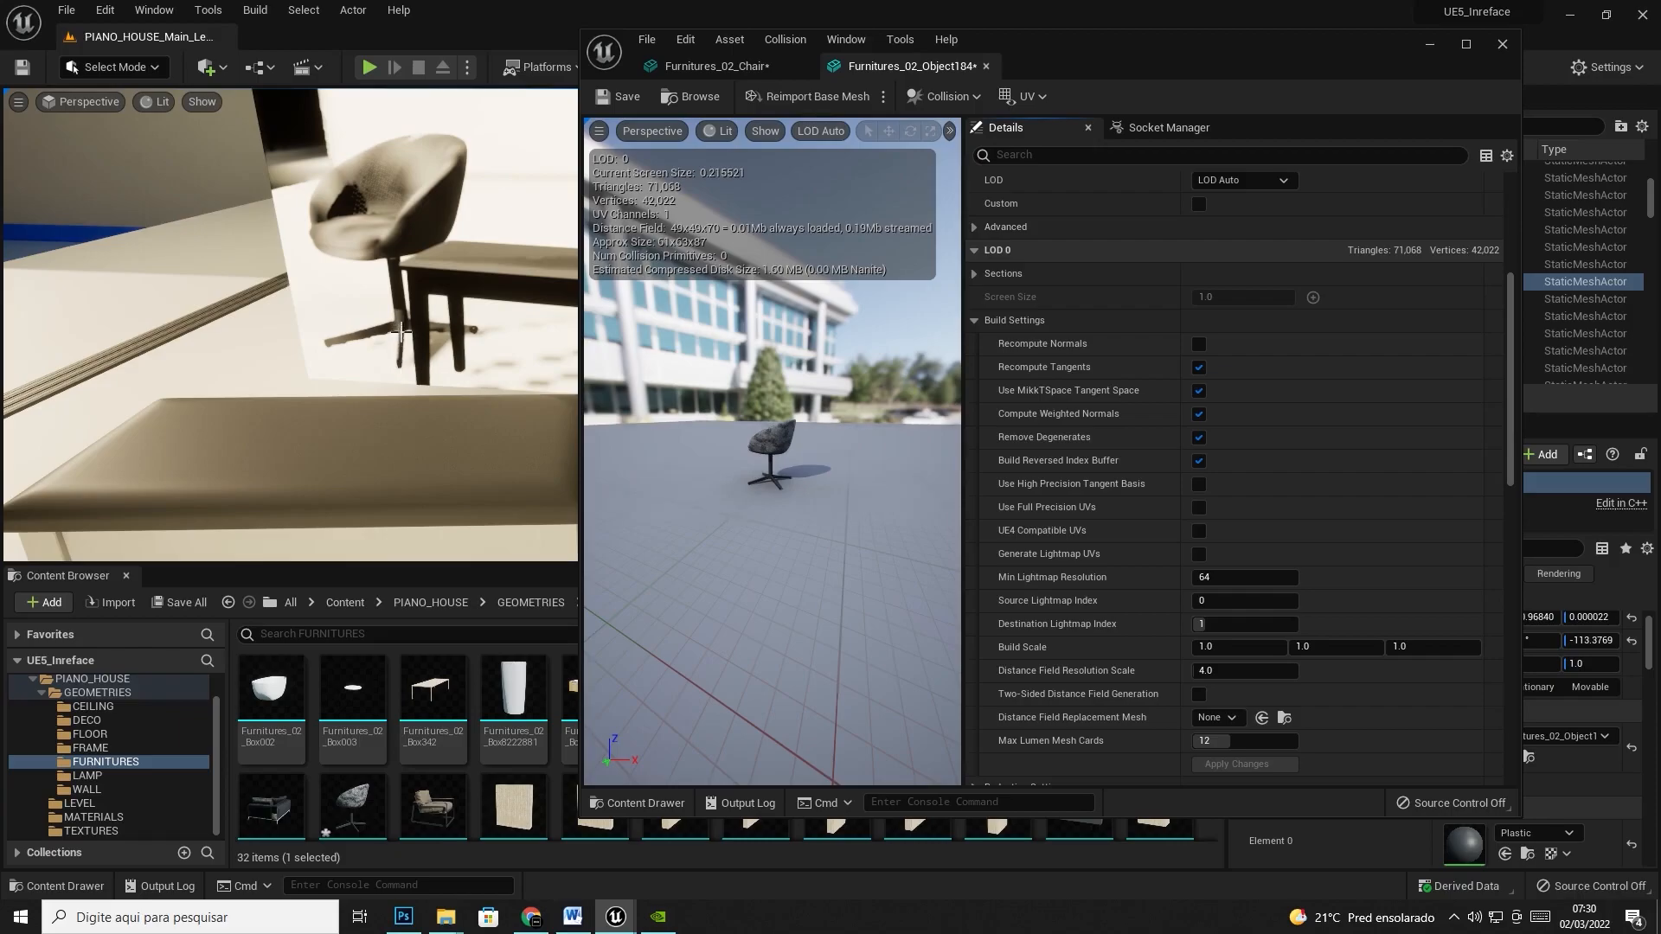
# - Set the swivel chair mesh's Distance Field Resolution Scale back to 1.0 and apply the change
pyautogui.click(1218, 668)
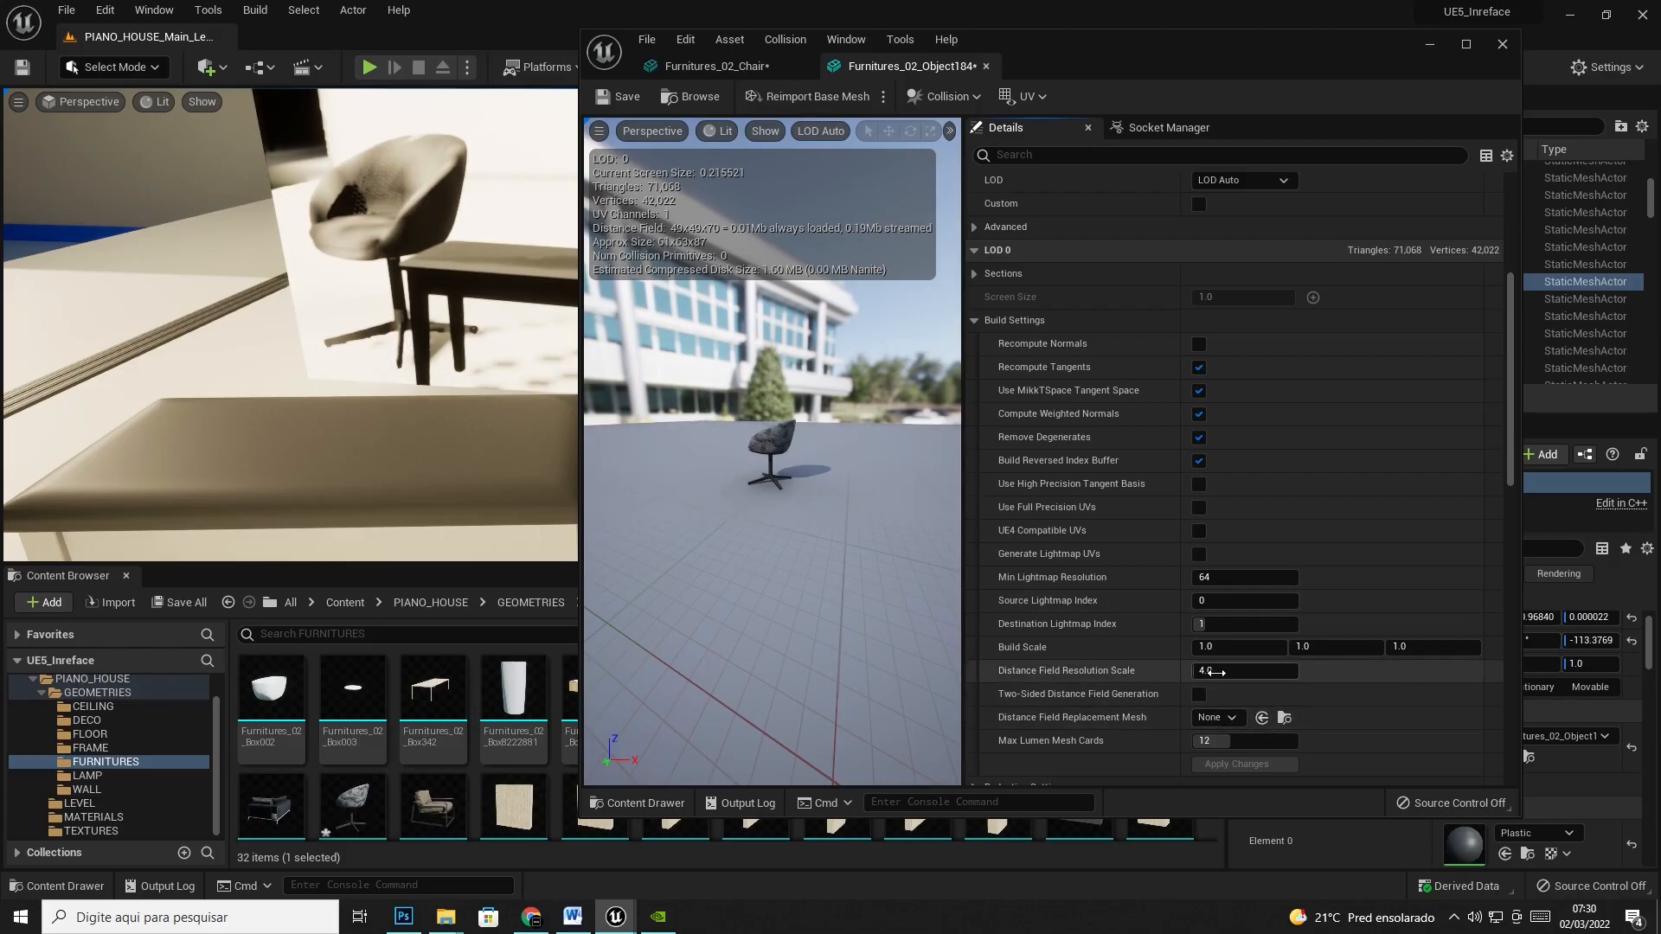
pyautogui.write('14')
pyautogui.press('Return')
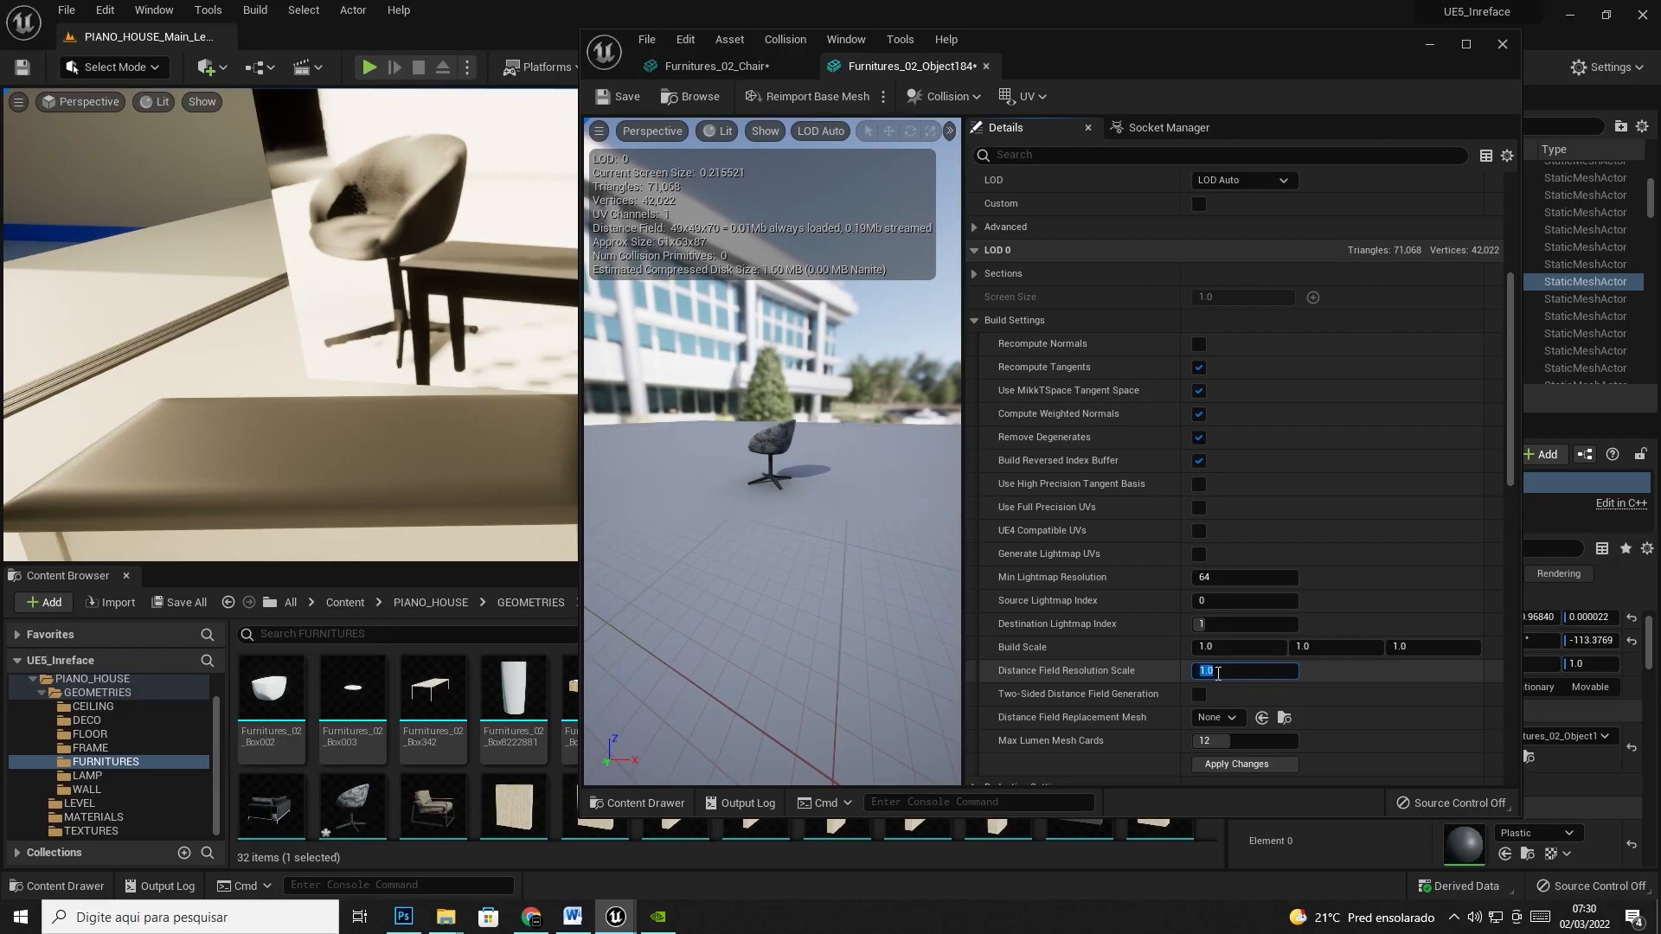
pyautogui.click(1247, 763)
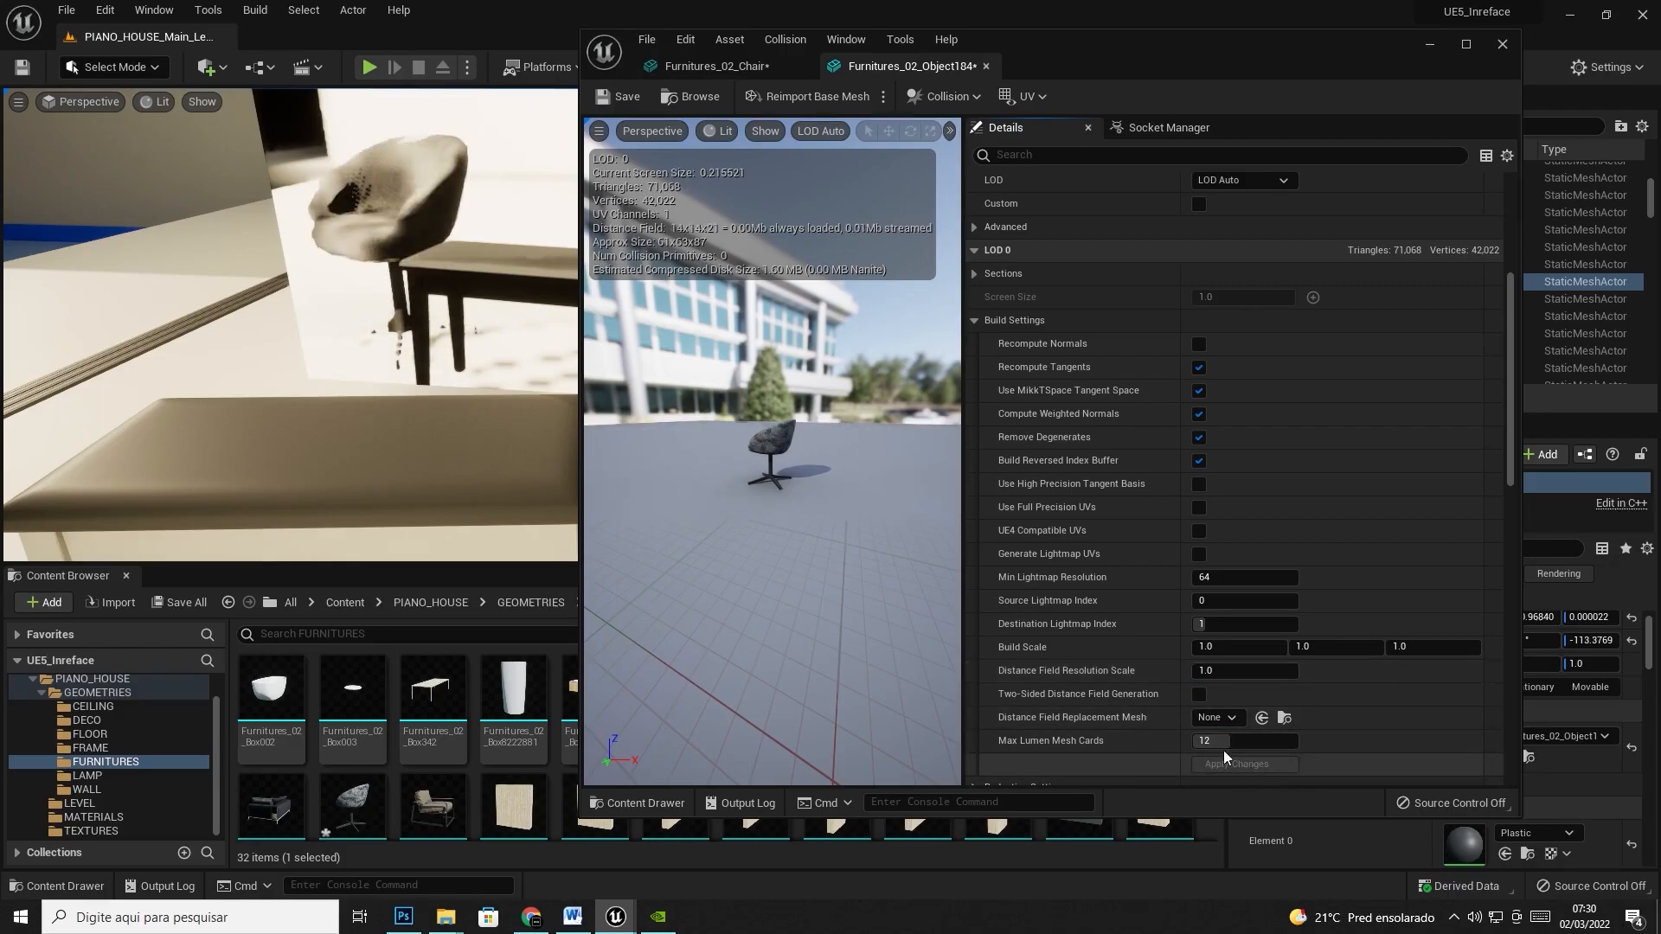
# - In Photoshop, paste the swivel chair screenshot as a new layer named "MDF= 4_1", and return to Unreal Editor
pyautogui.click(406, 918)
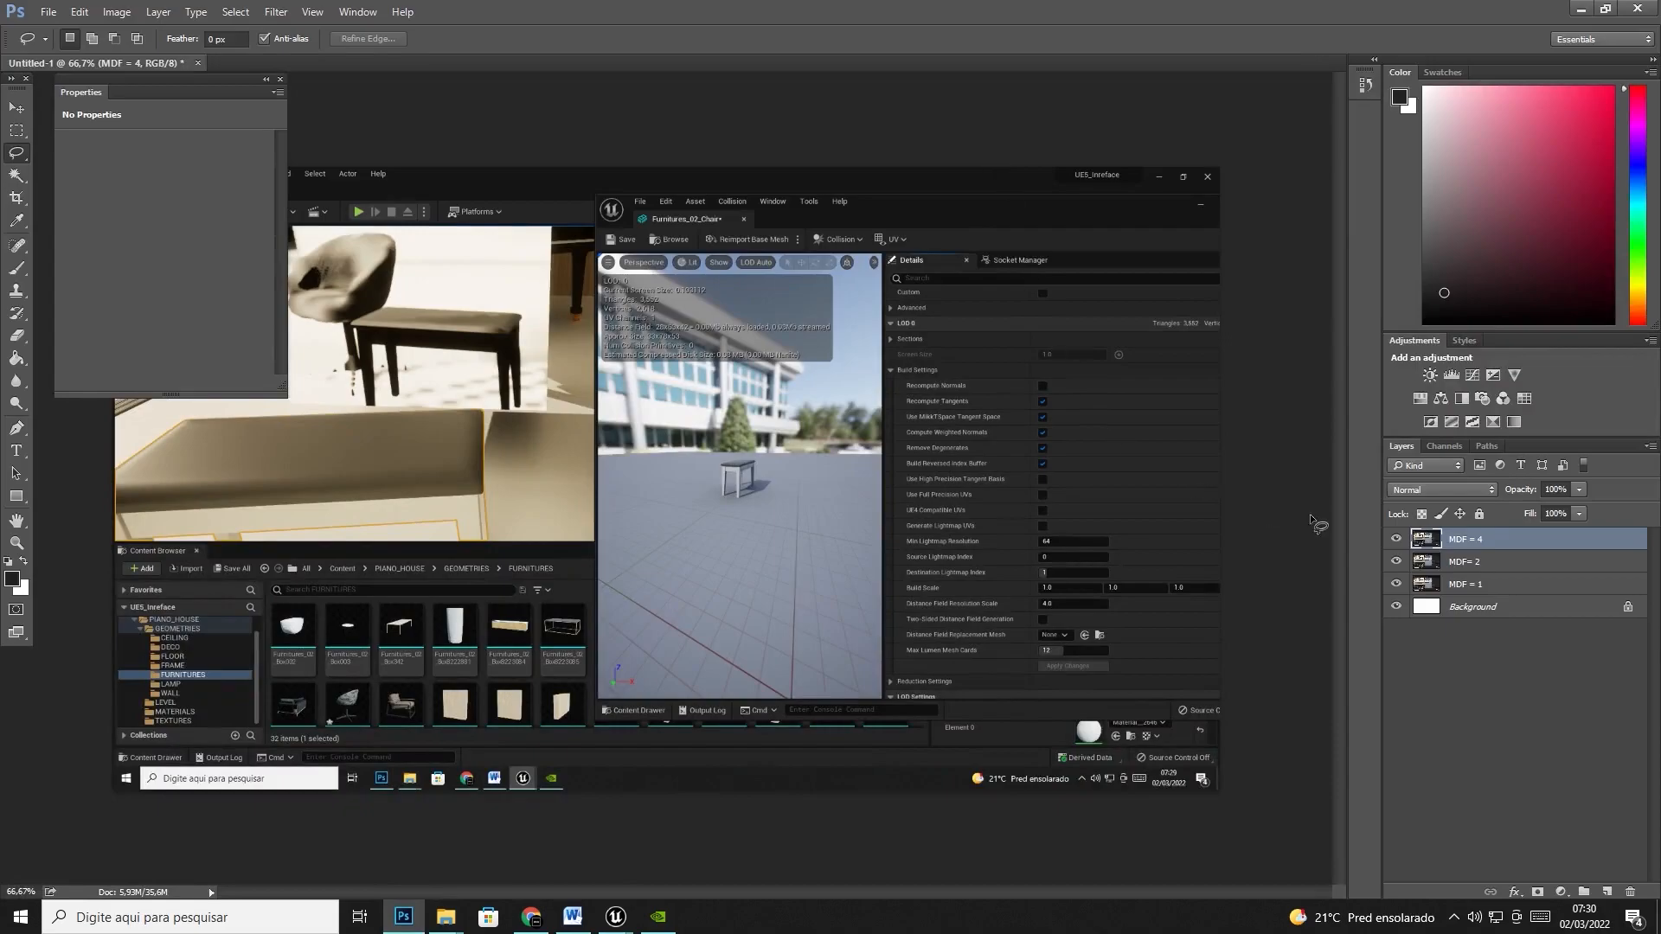
pyautogui.hotkey('ctrl', 'v')
pyautogui.doubleClick(1470, 539)
pyautogui.write('MDF')
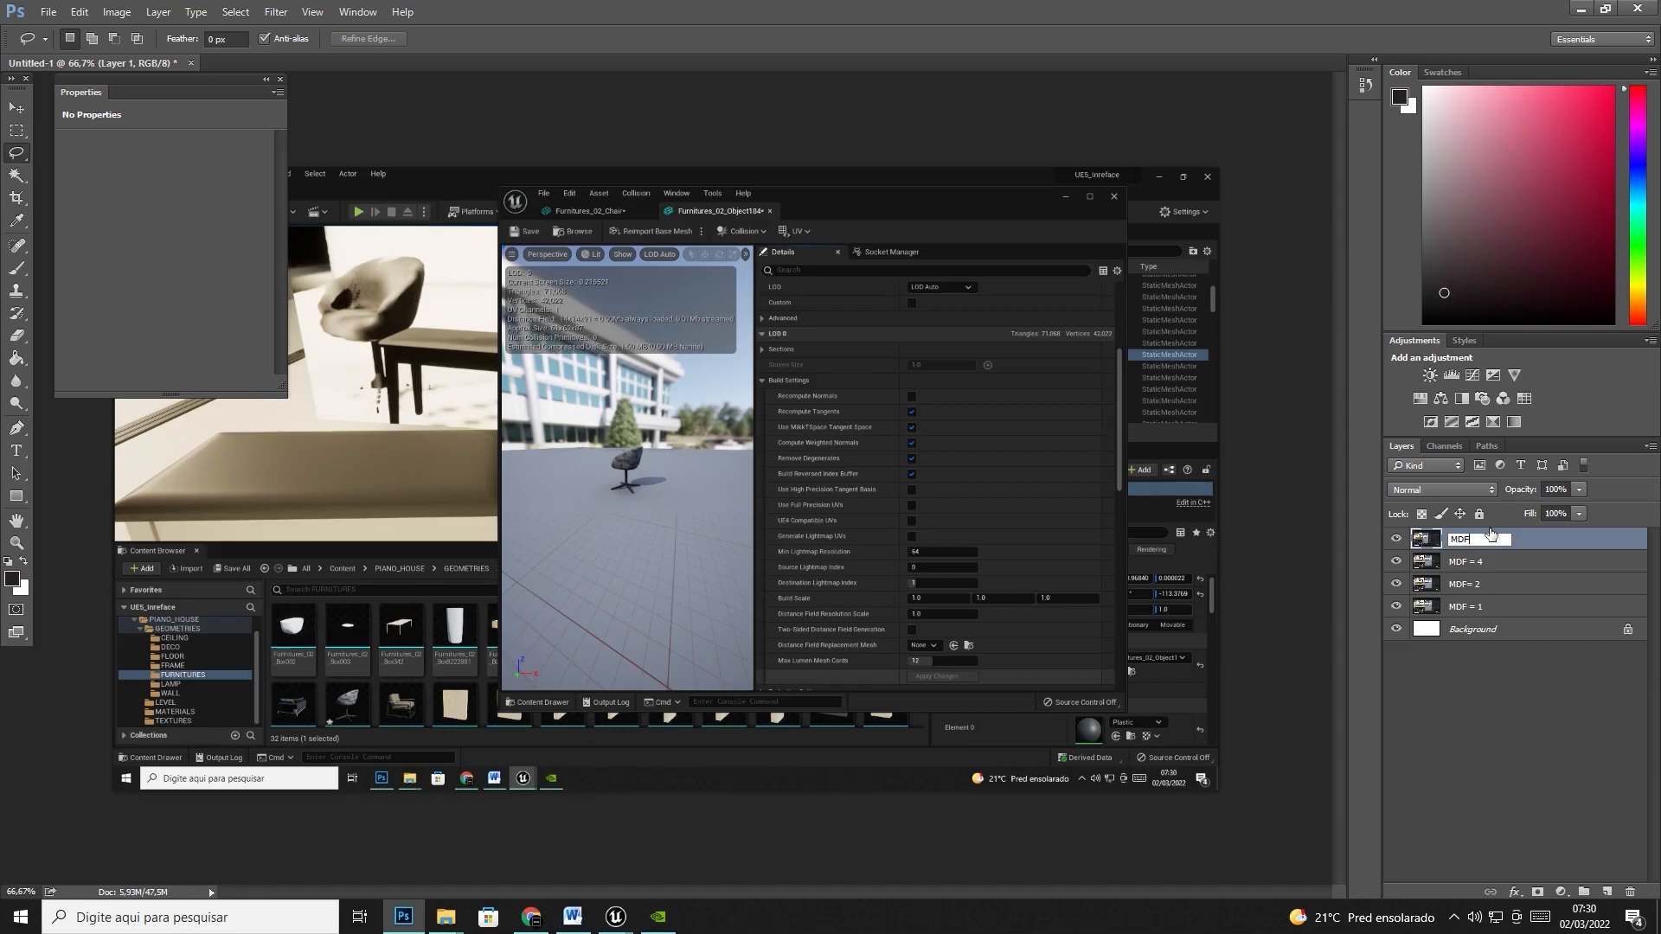
pyautogui.write('= 4_1')
pyautogui.press('Return')
pyautogui.click(1581, 10)
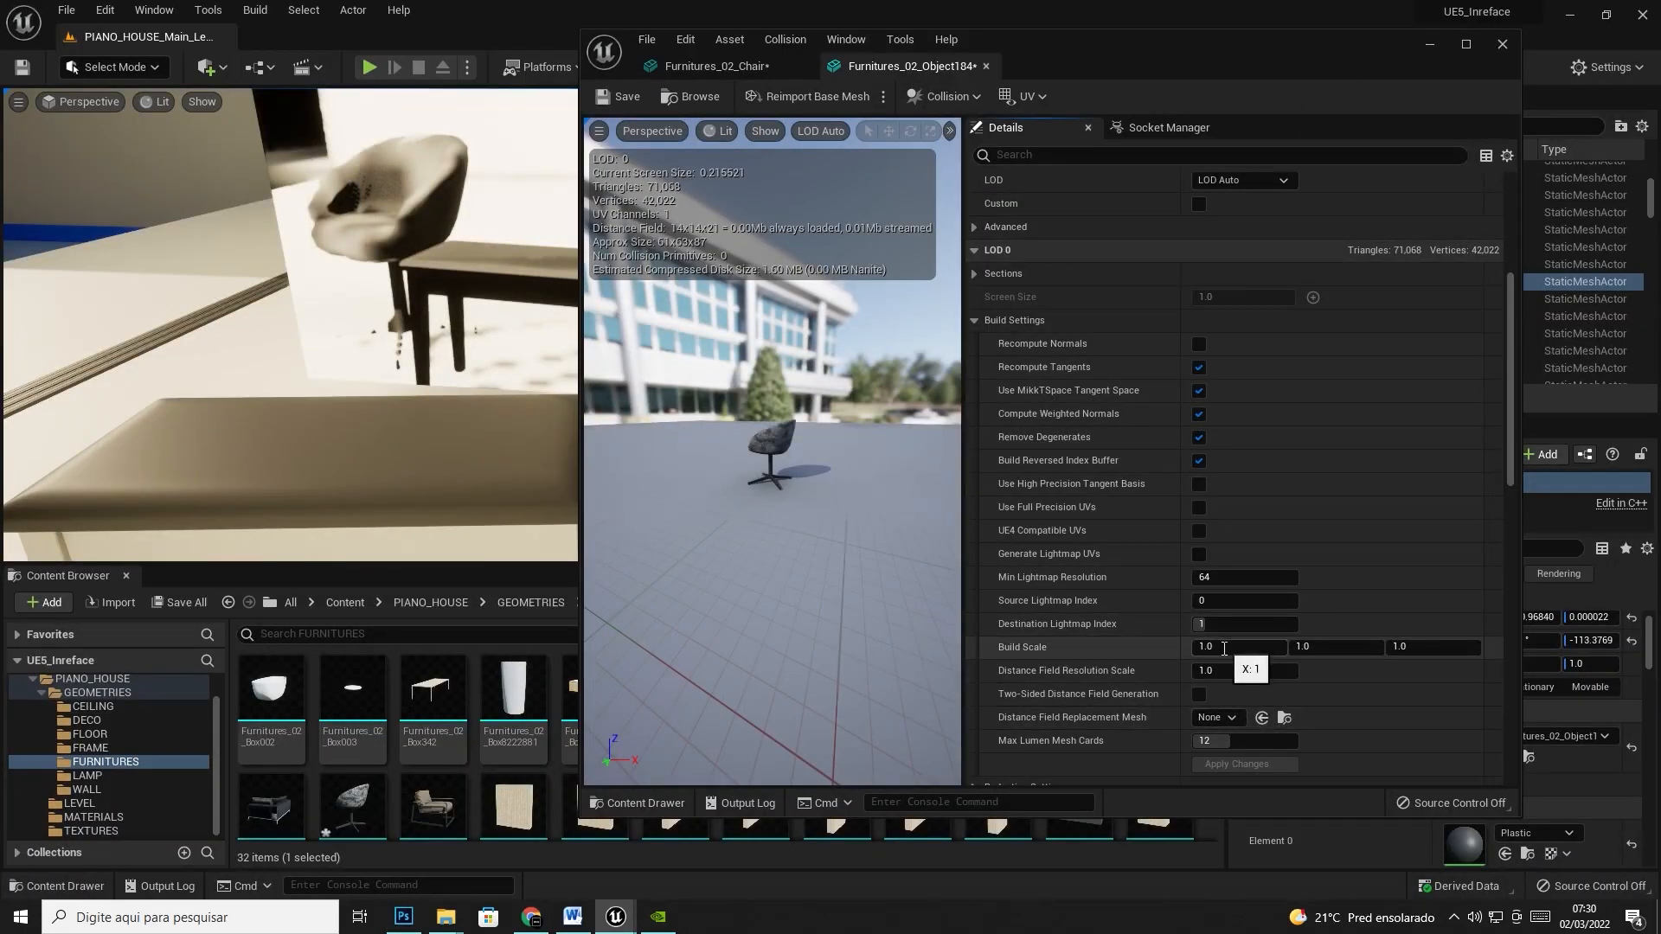
# - Raise the swivel chair mesh's Distance Field Resolution Scale to 4.0 again and apply the change
pyautogui.click(1223, 672)
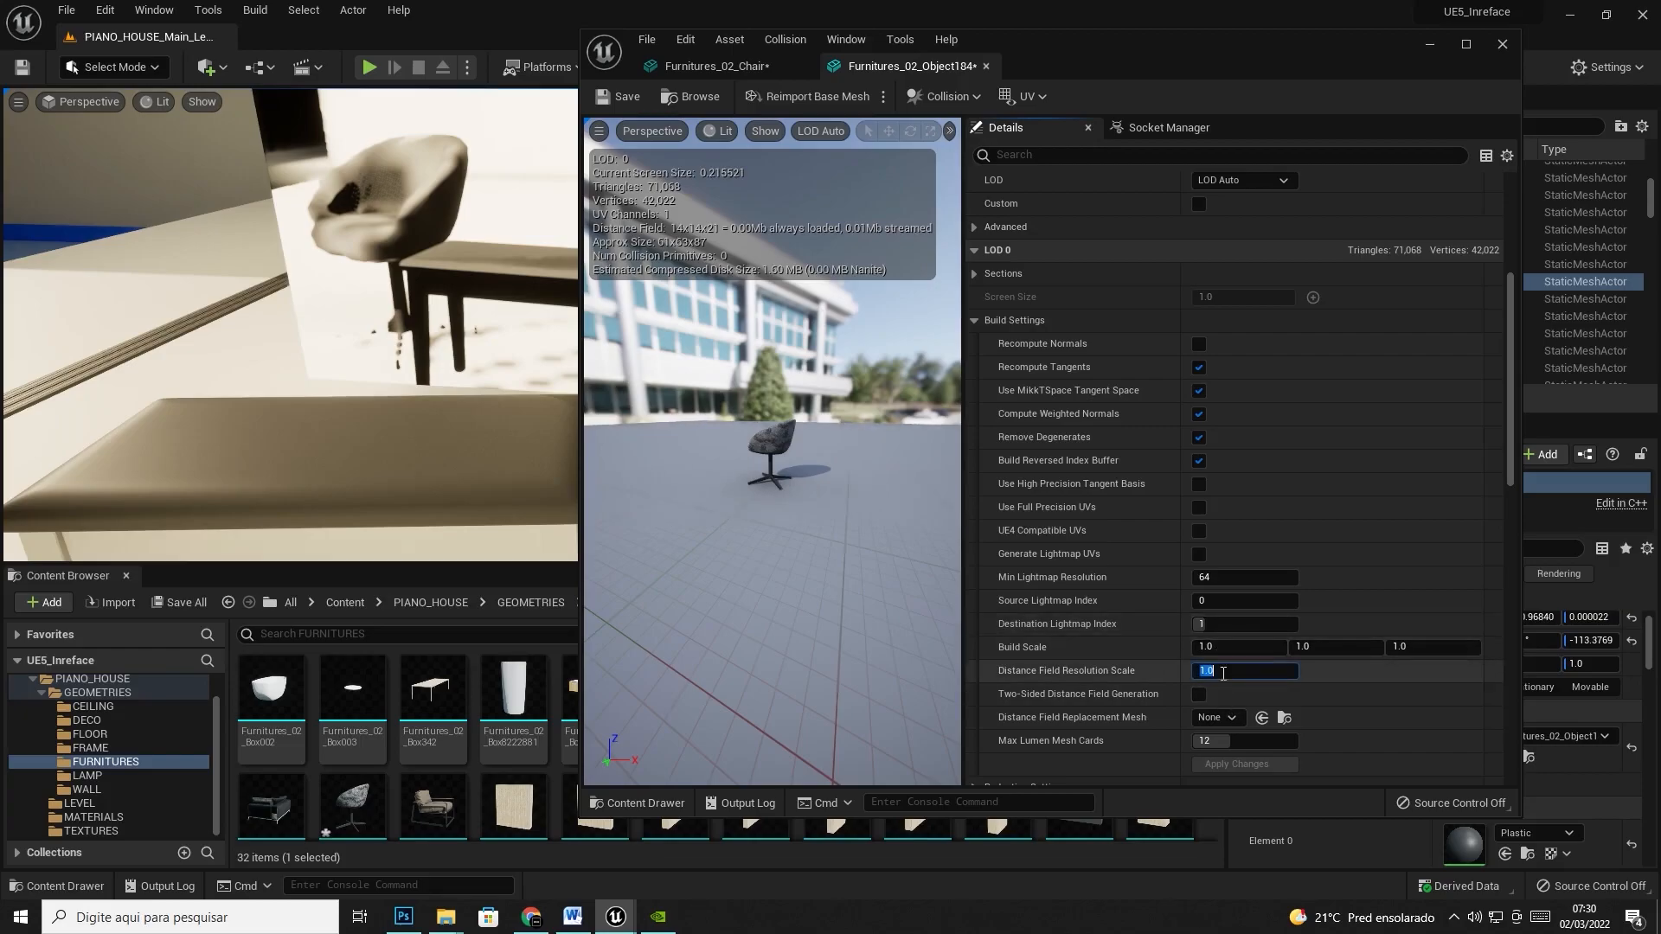
pyautogui.write('4')
pyautogui.press('Return')
pyautogui.click(1237, 765)
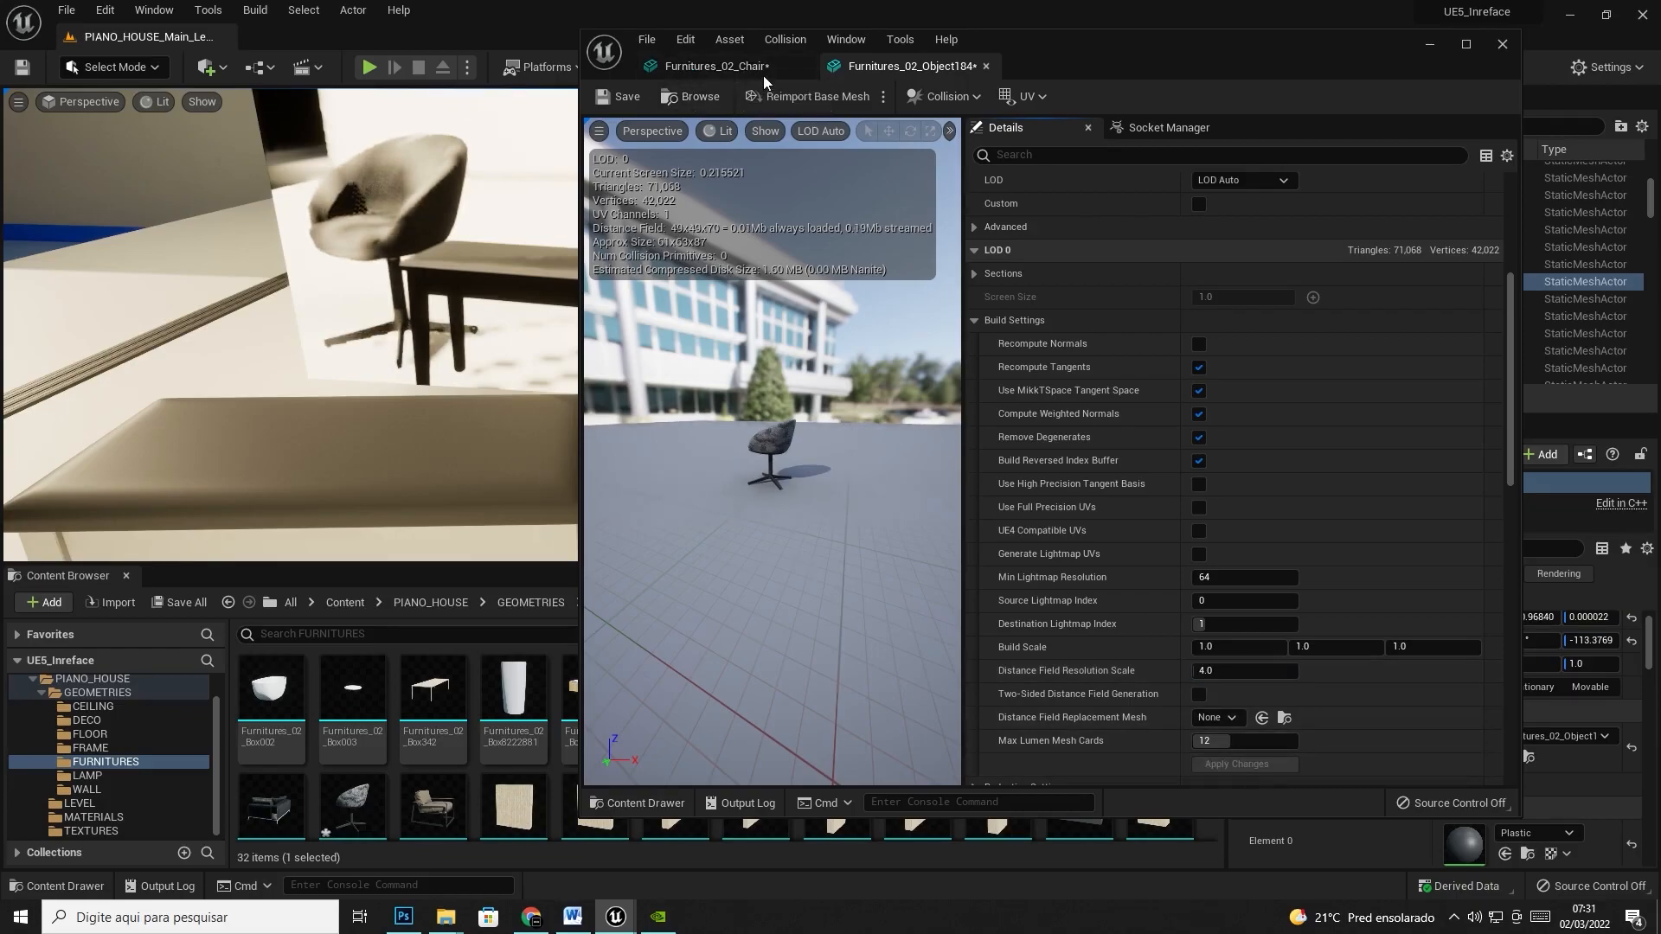
# - Set the Furnitures_02_Chair bench mesh's Distance Field Resolution Scale to 8.0, apply it, and uncover the reflection in the level view
pyautogui.click(763, 69)
pyautogui.click(1259, 643)
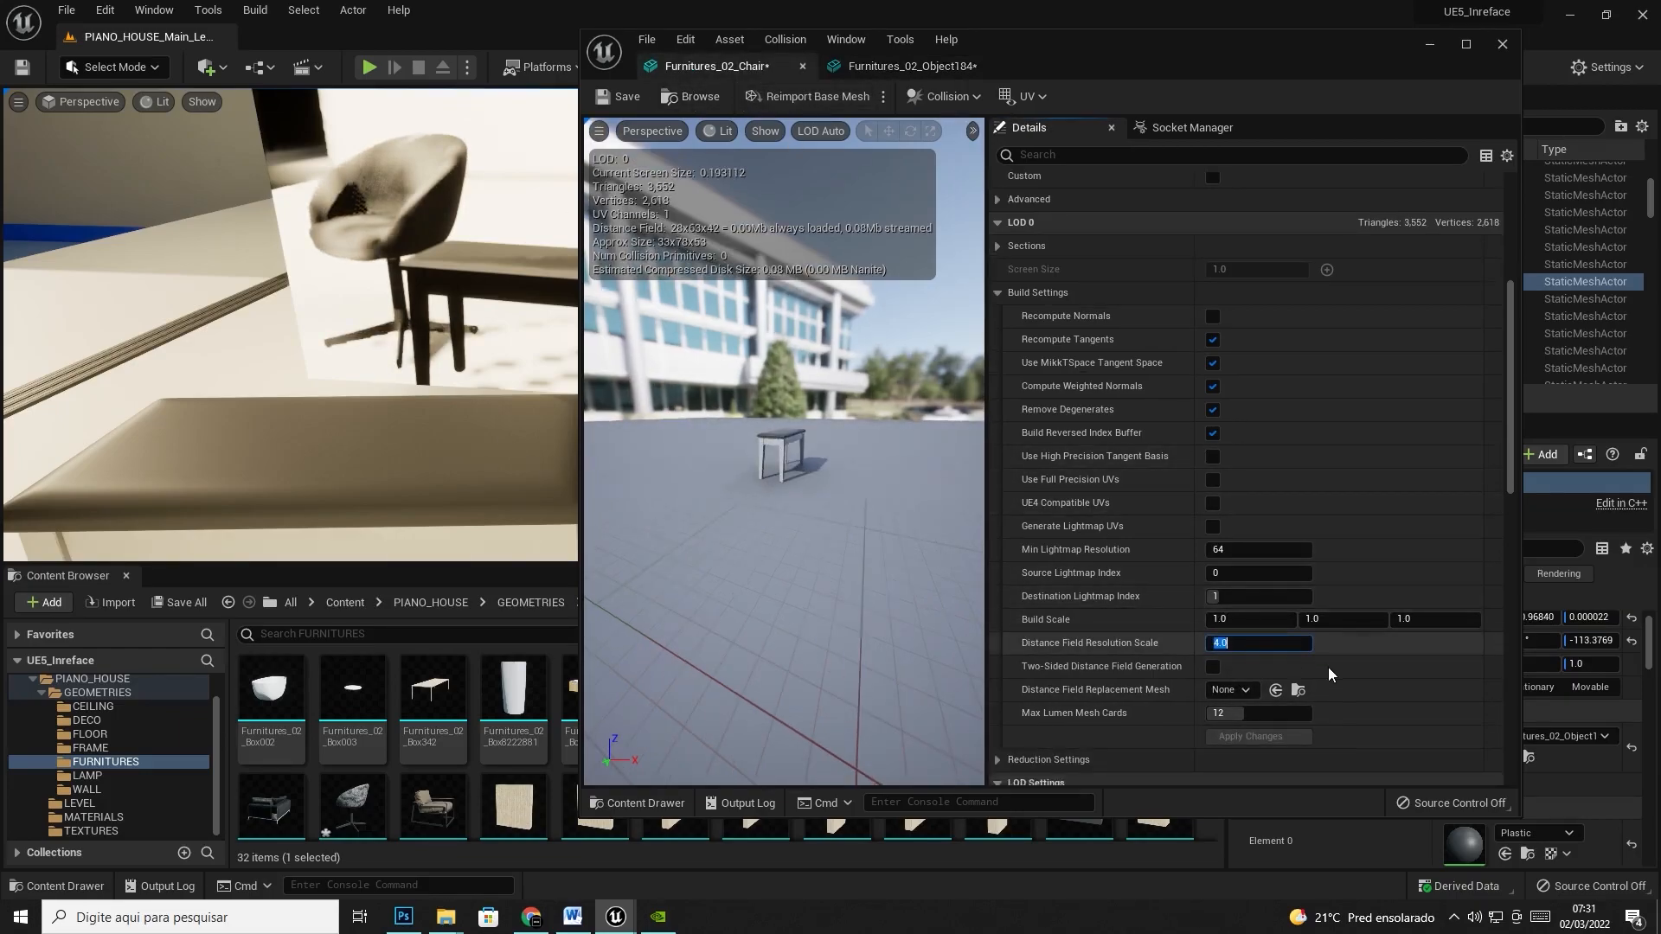
pyautogui.write('8')
pyautogui.press('Return')
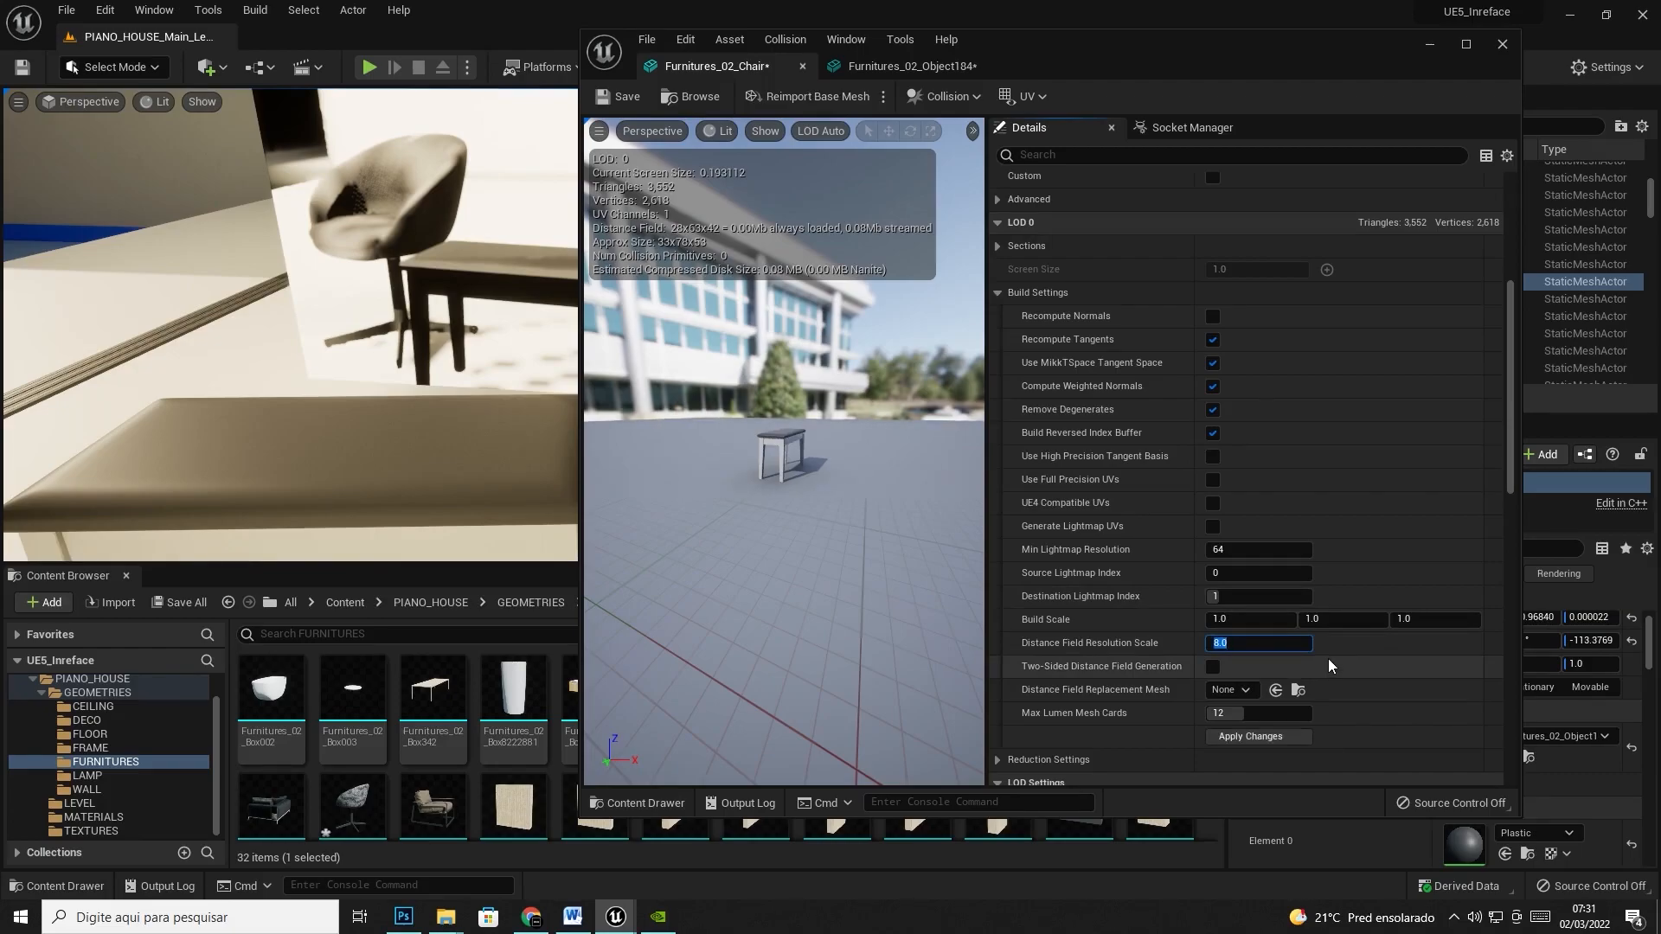
pyautogui.click(1268, 738)
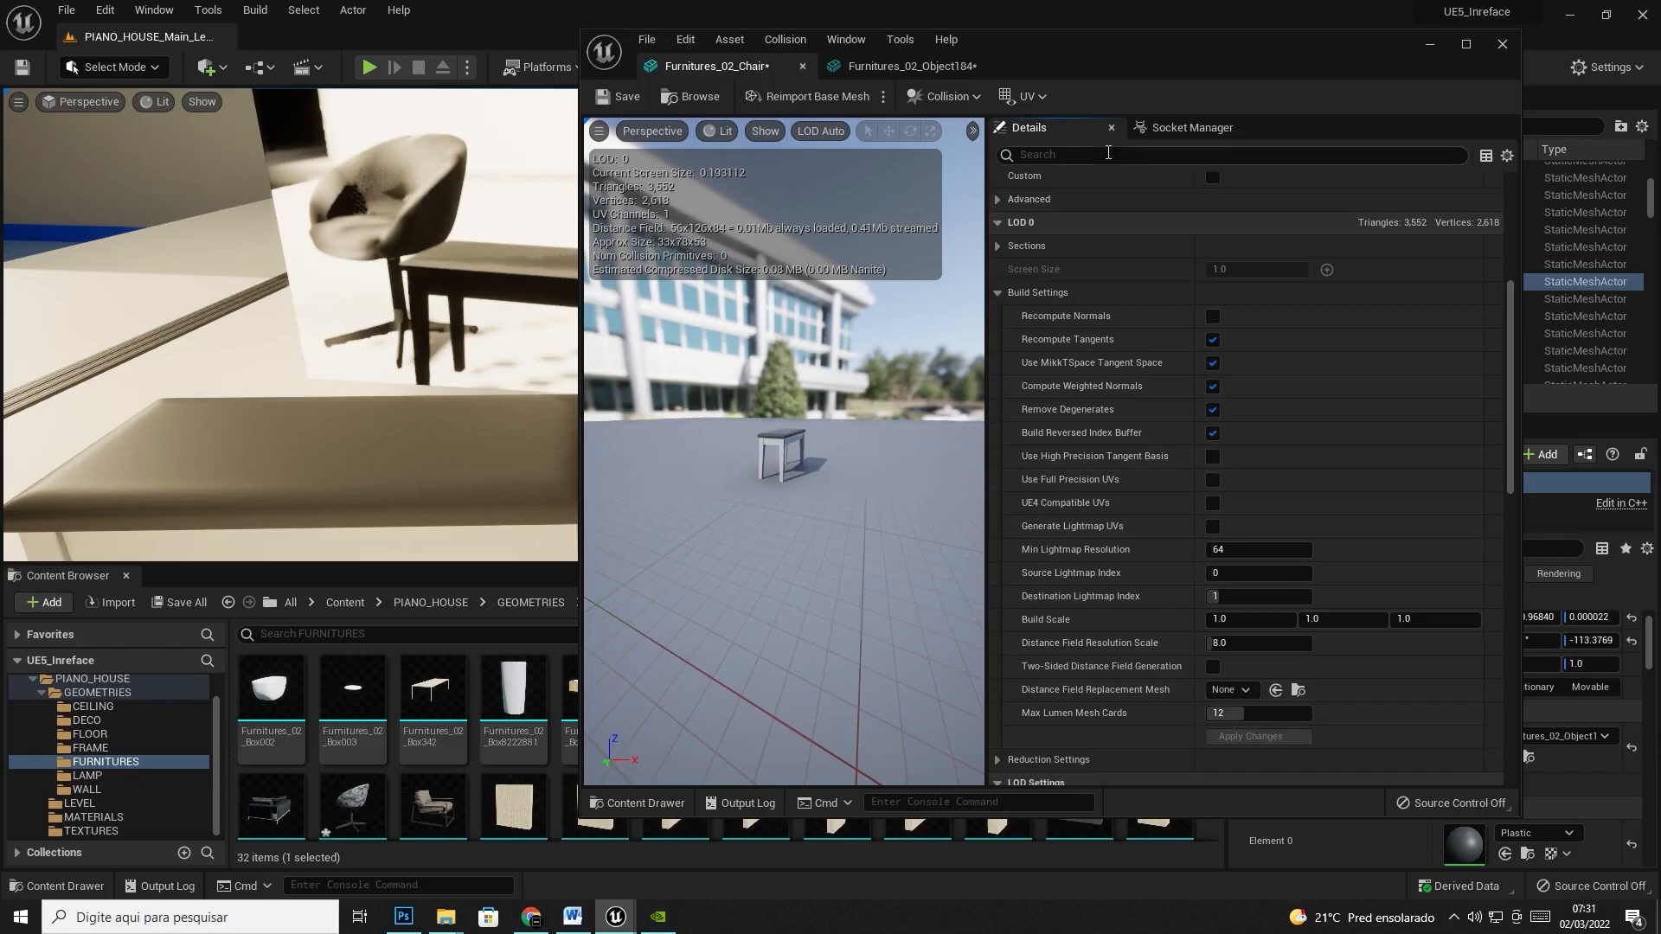
pyautogui.moveTo(1108, 49); pyautogui.dragTo(1227, 48)
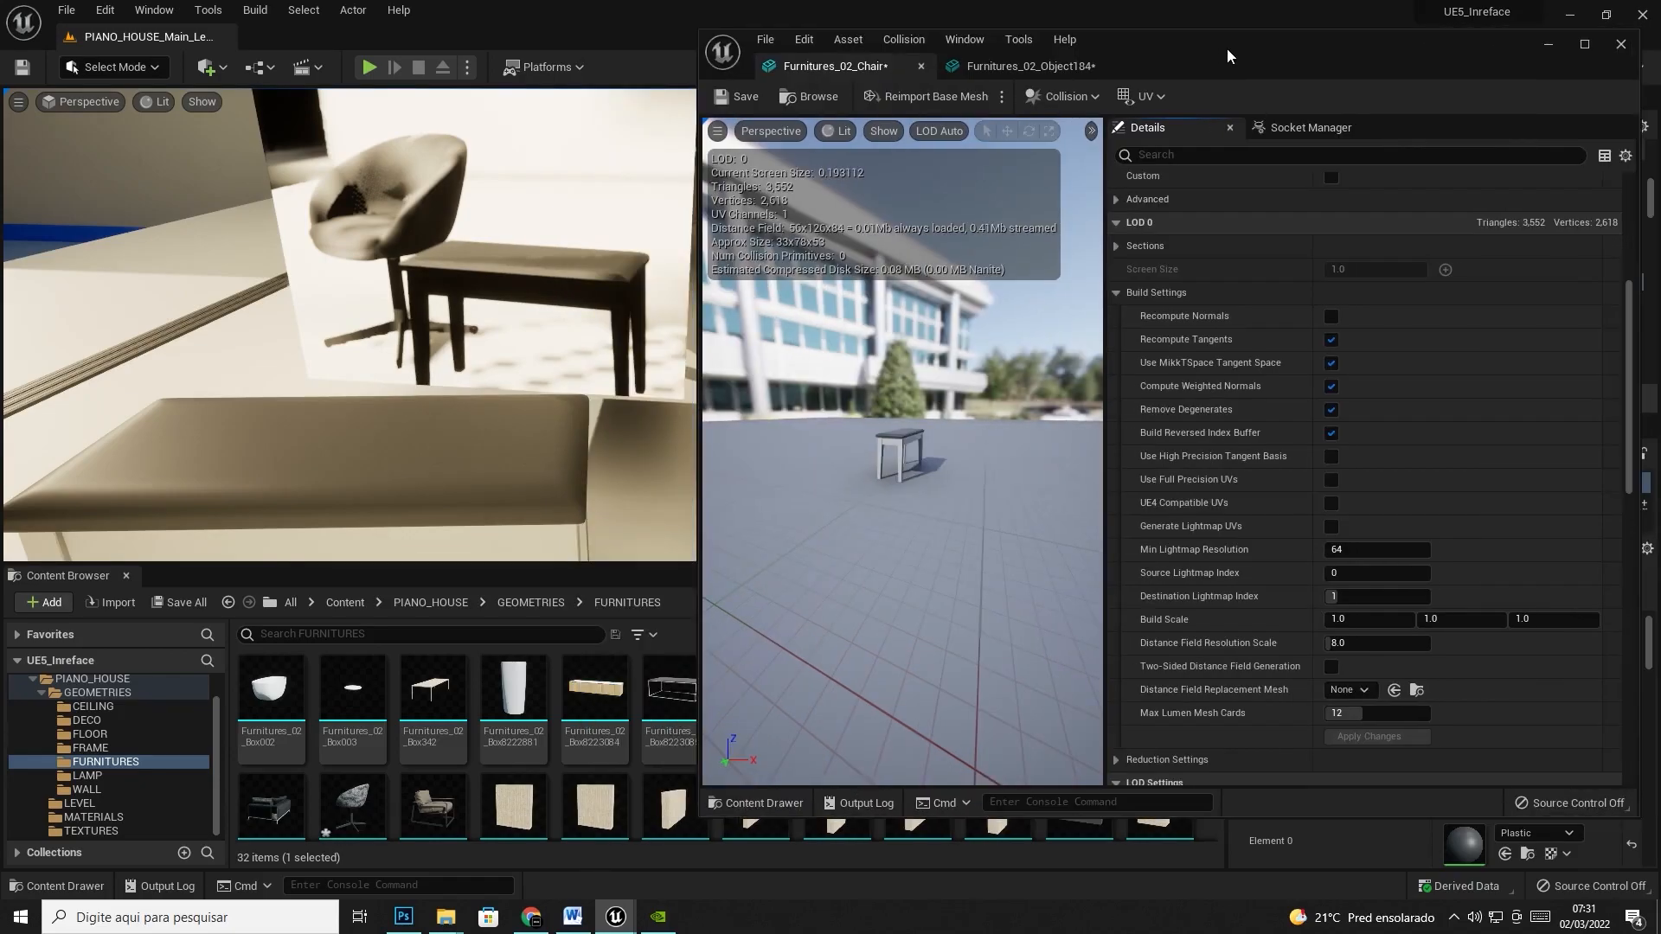
# - Switch to Photoshop and paste the bench mesh screenshot as a new layer named "MDF = 8_4"
pyautogui.click(403, 917)
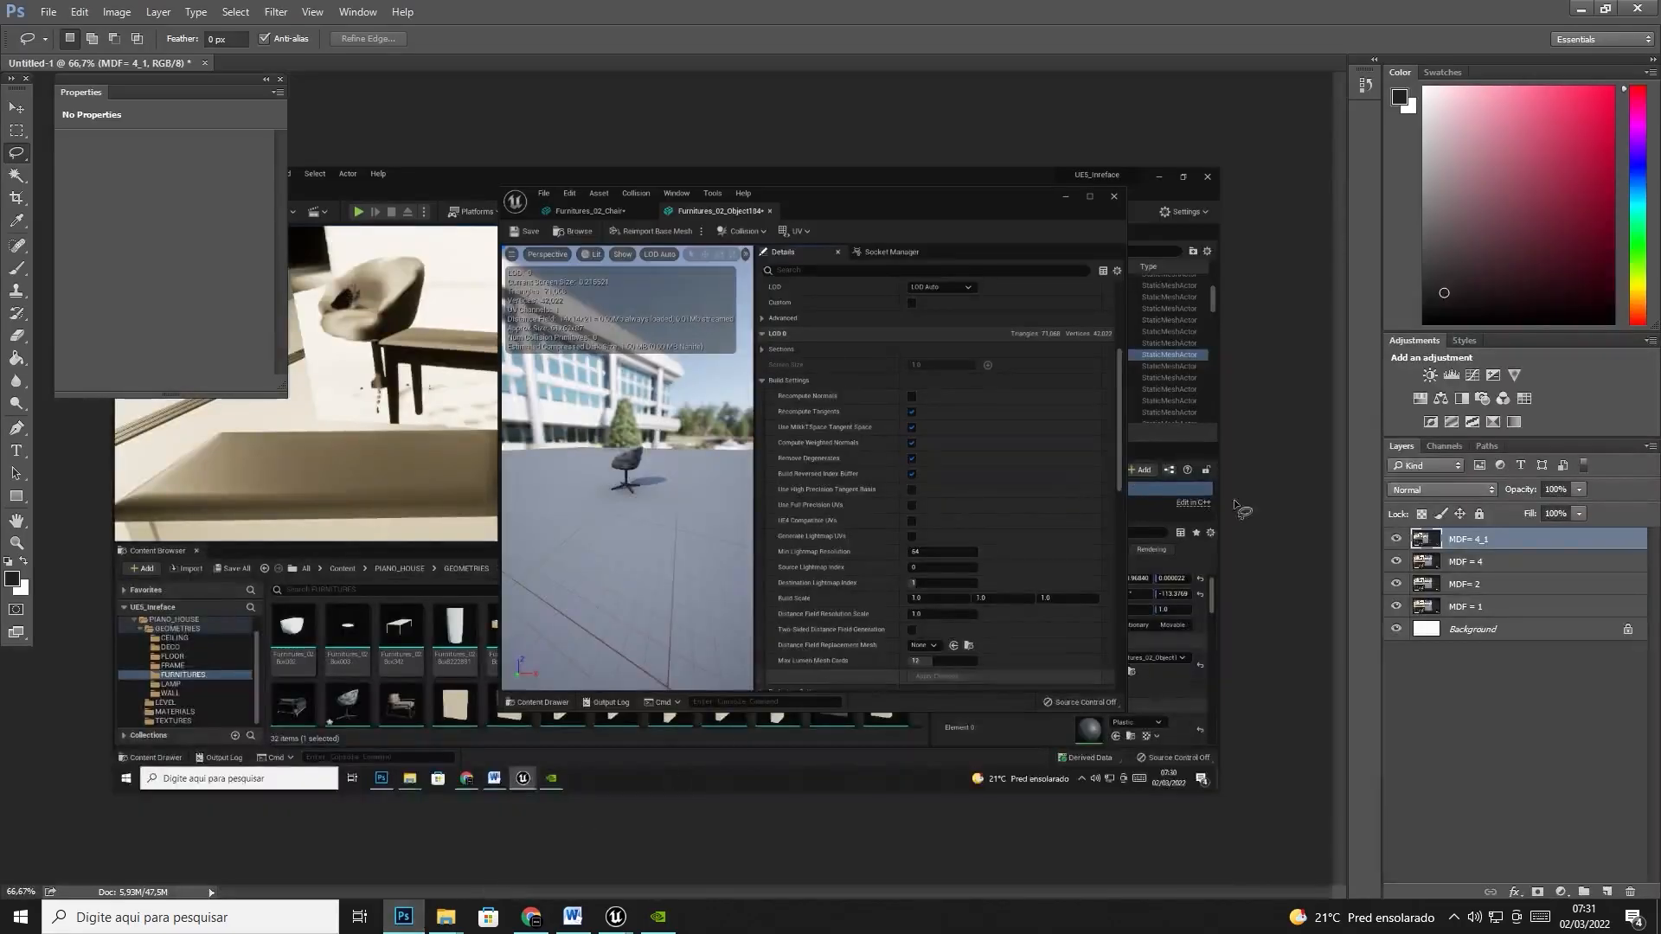
pyautogui.hotkey('ctrl', 'v')
pyautogui.doubleClick(1464, 540)
pyautogui.write('MD')
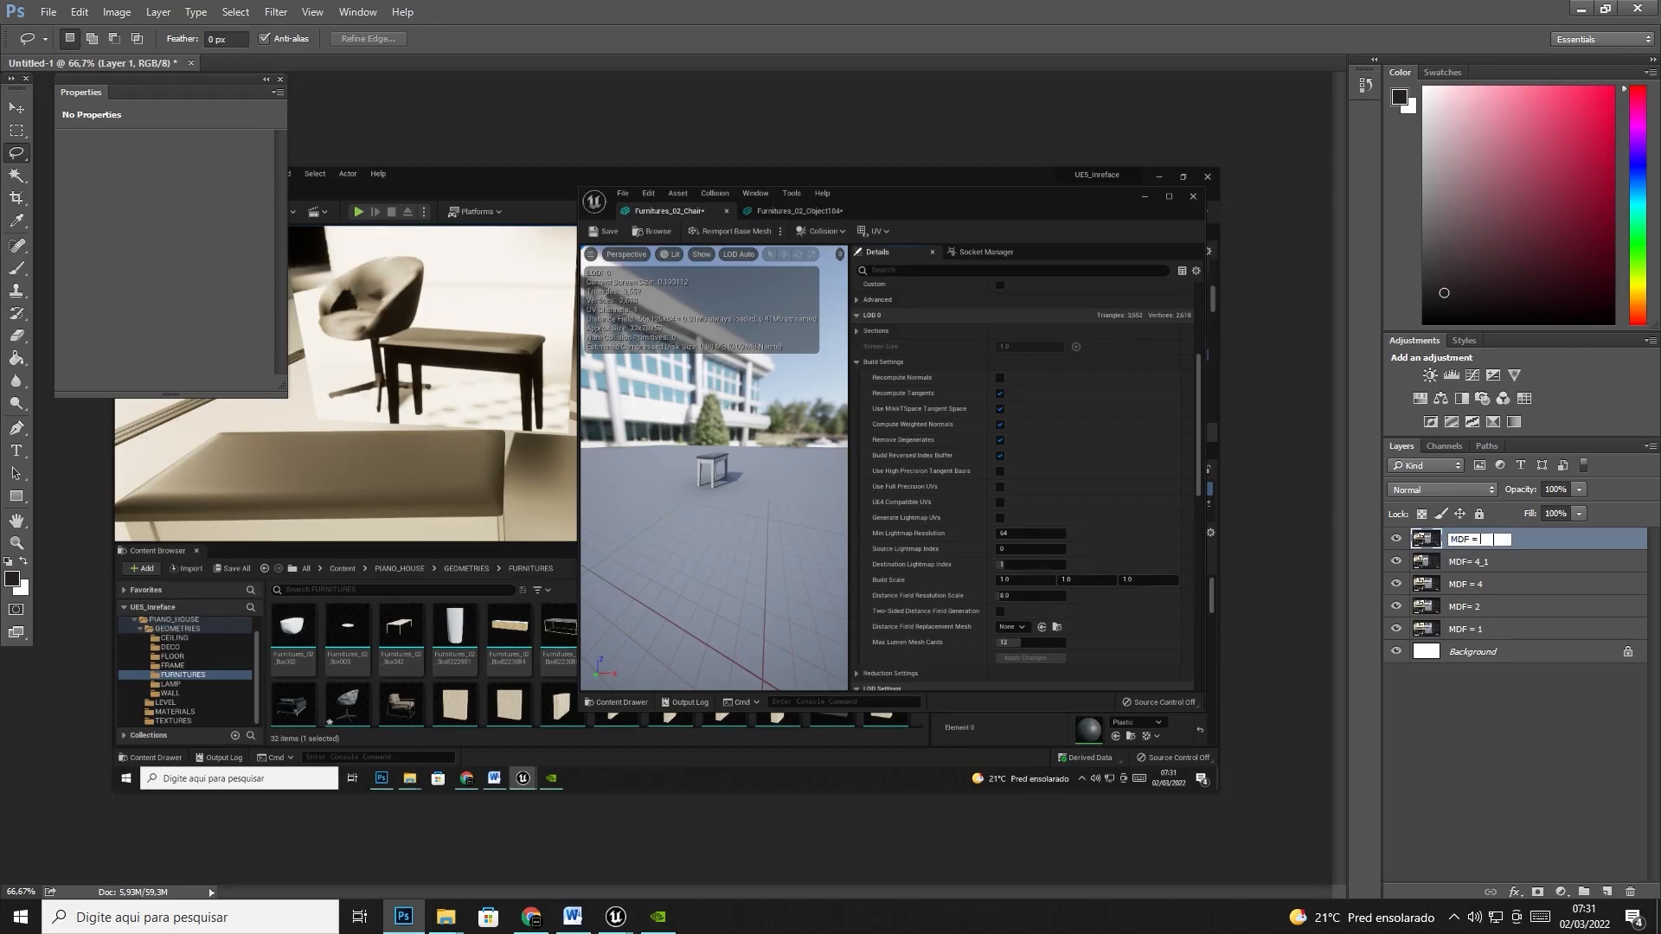
pyautogui.write('F = 8_4')
pyautogui.press('Return')
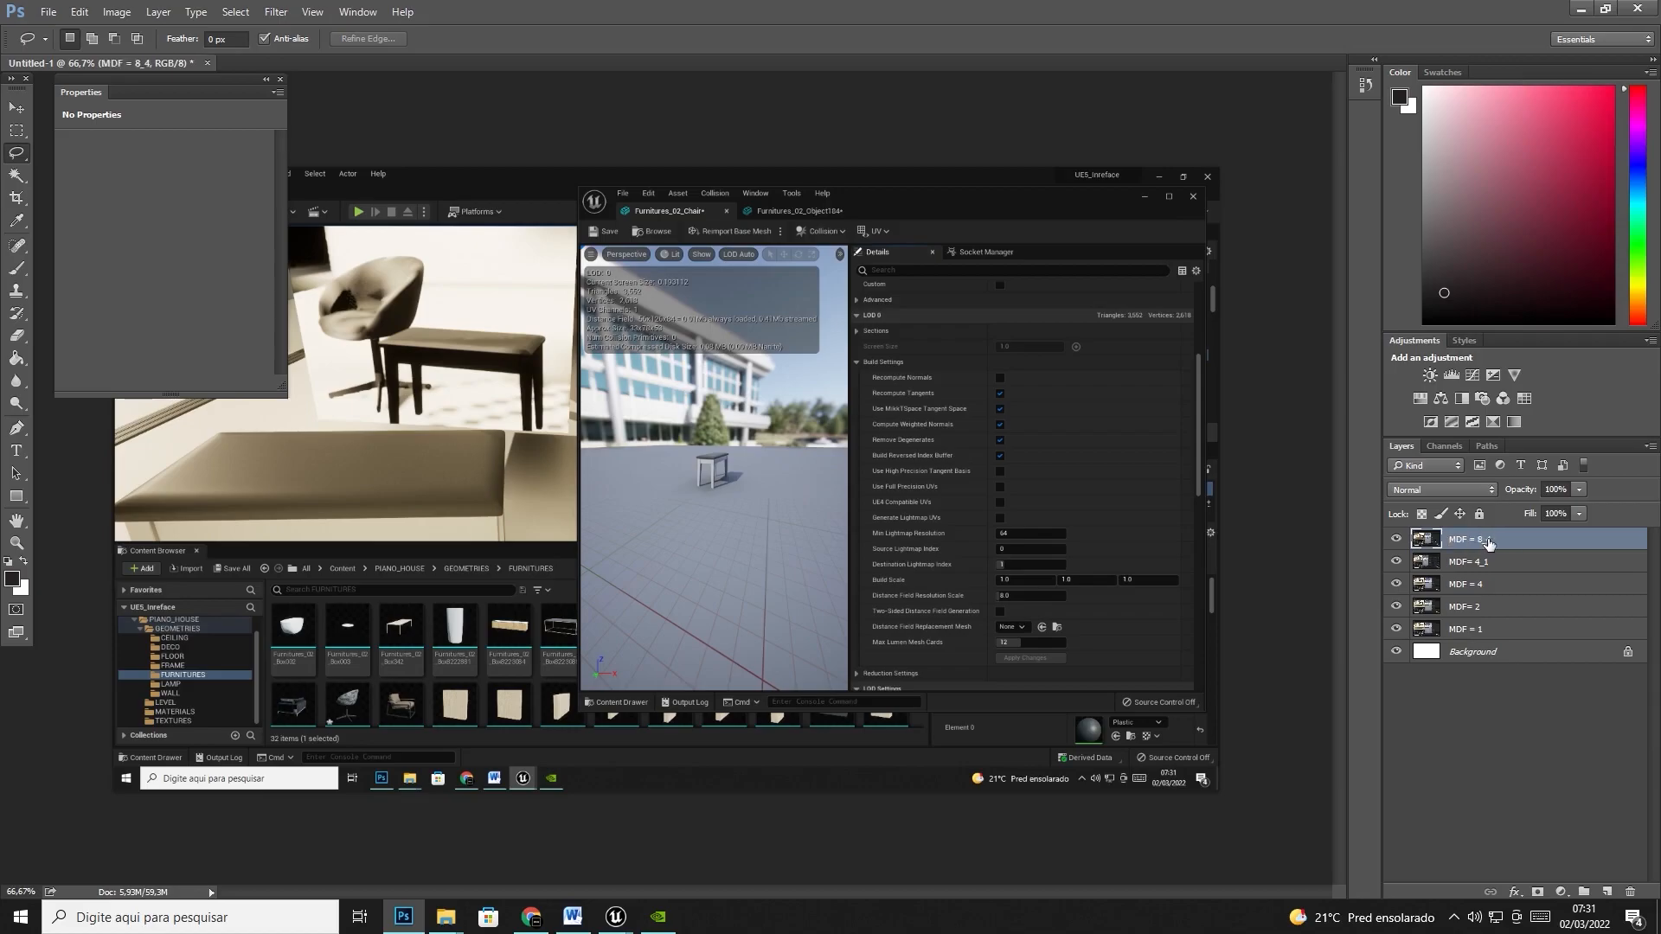
# - Toggle the visibility of the "MDF = 8_4" layer repeatedly to compare its reflection with the "MDF= 4_1" layer
pyautogui.click(1396, 539)
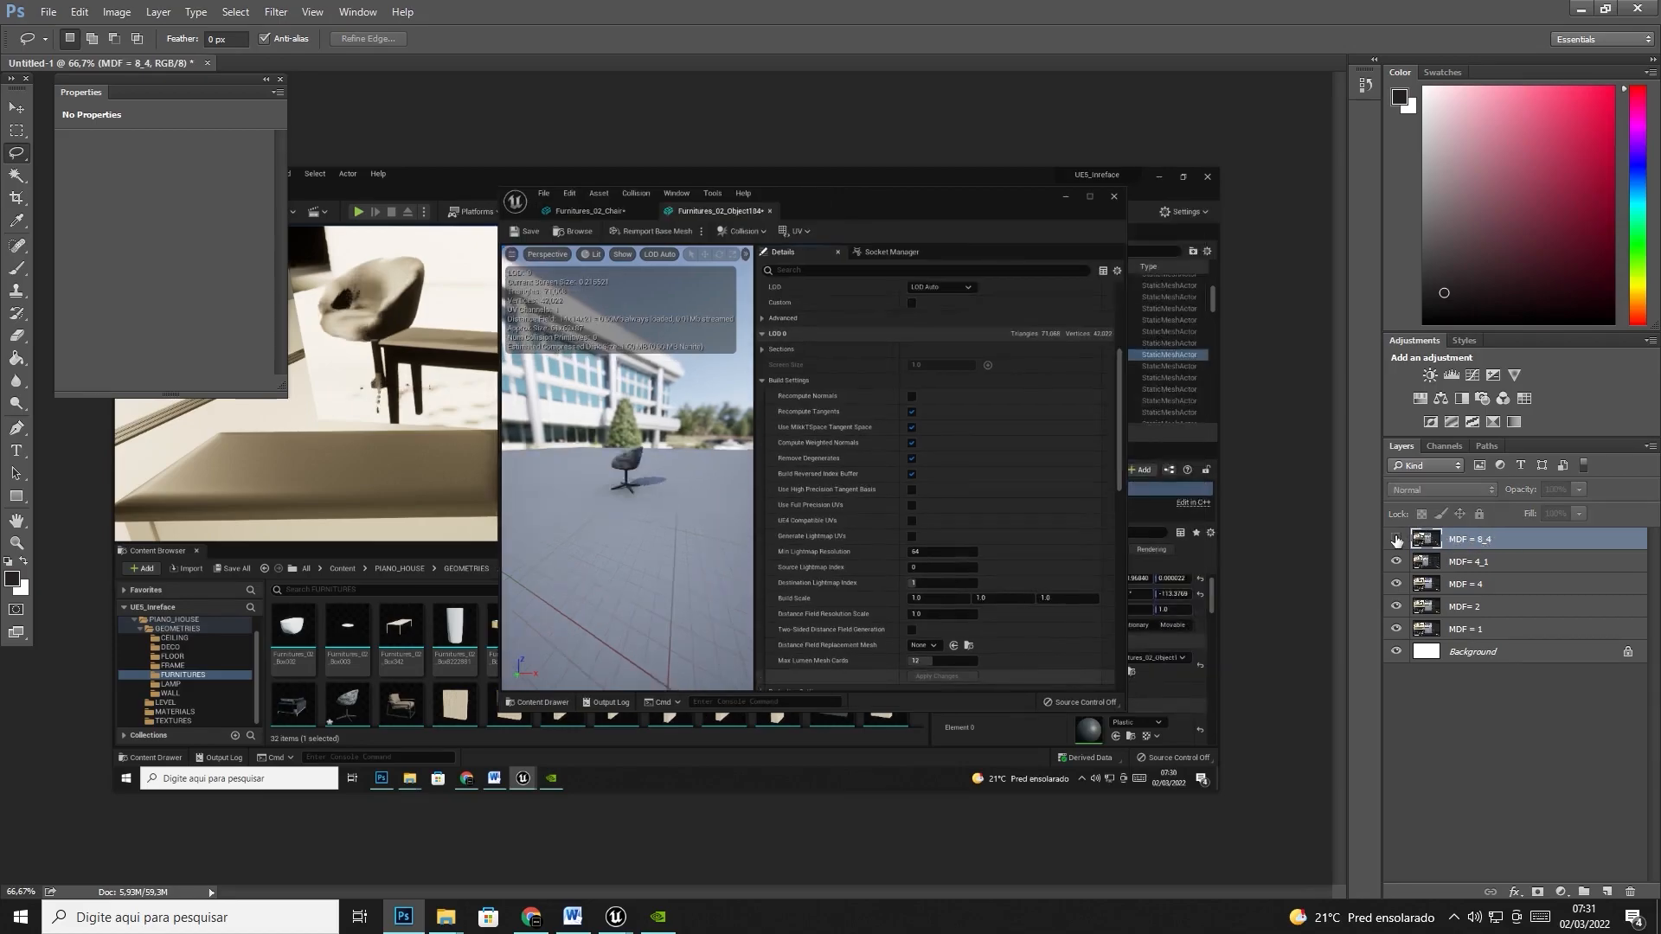
pyautogui.click(1396, 539)
pyautogui.click(1396, 539)
pyautogui.click(1395, 539)
pyautogui.click(1395, 539)
pyautogui.click(1395, 539)
pyautogui.click(1395, 539)
pyautogui.click(1396, 539)
pyautogui.click(1395, 538)
pyautogui.click(1396, 539)
pyautogui.click(1395, 539)
pyautogui.click(1396, 539)
pyautogui.click(1396, 539)
pyautogui.click(1395, 538)
pyautogui.click(1396, 539)
pyautogui.click(1395, 539)
pyautogui.click(1395, 539)
pyautogui.click(1396, 539)
pyautogui.click(1395, 539)
pyautogui.click(1395, 539)
pyautogui.click(1395, 539)
pyautogui.click(1395, 539)
pyautogui.click(1395, 539)
pyautogui.click(1396, 539)
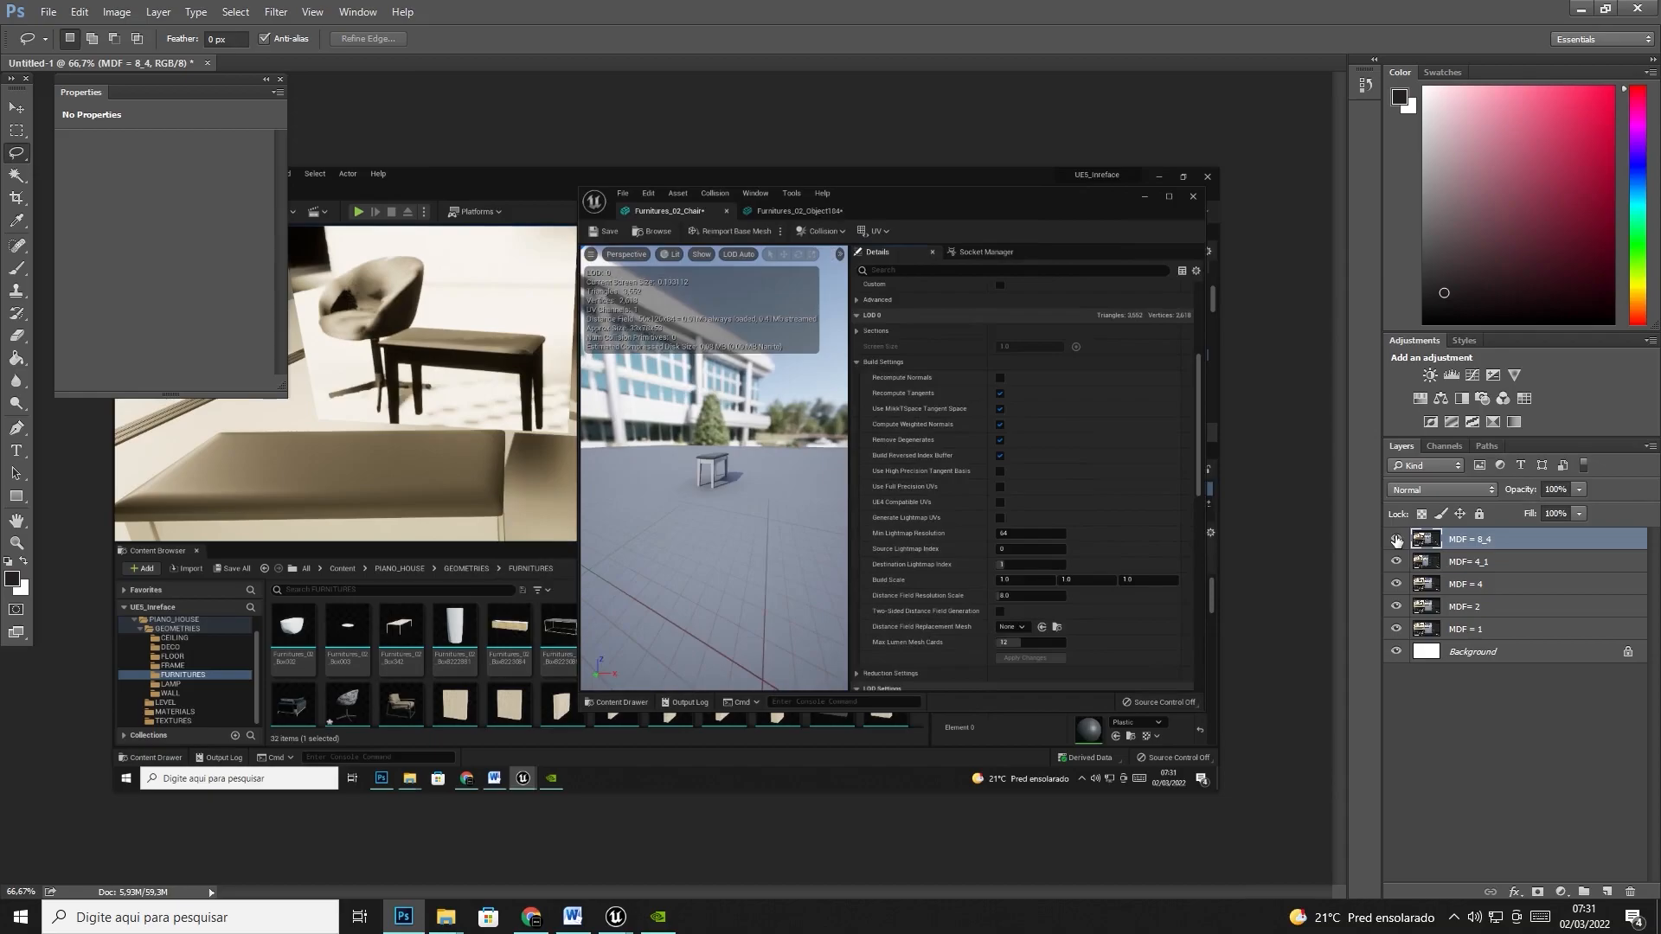
pyautogui.click(1395, 539)
pyautogui.click(1396, 539)
pyautogui.click(1395, 539)
pyautogui.click(1396, 539)
pyautogui.click(1396, 539)
pyautogui.click(1396, 539)
pyautogui.click(1395, 539)
pyautogui.click(1396, 539)
pyautogui.click(1396, 539)
pyautogui.click(1396, 539)
pyautogui.click(1395, 539)
pyautogui.click(1395, 539)
# - Return to Unreal Editor, set the Furnitures_02_Object184 swivel chair mesh's Distance Field Resolution Scale to 8.0, and apply the change
pyautogui.click(614, 907)
pyautogui.click(551, 849)
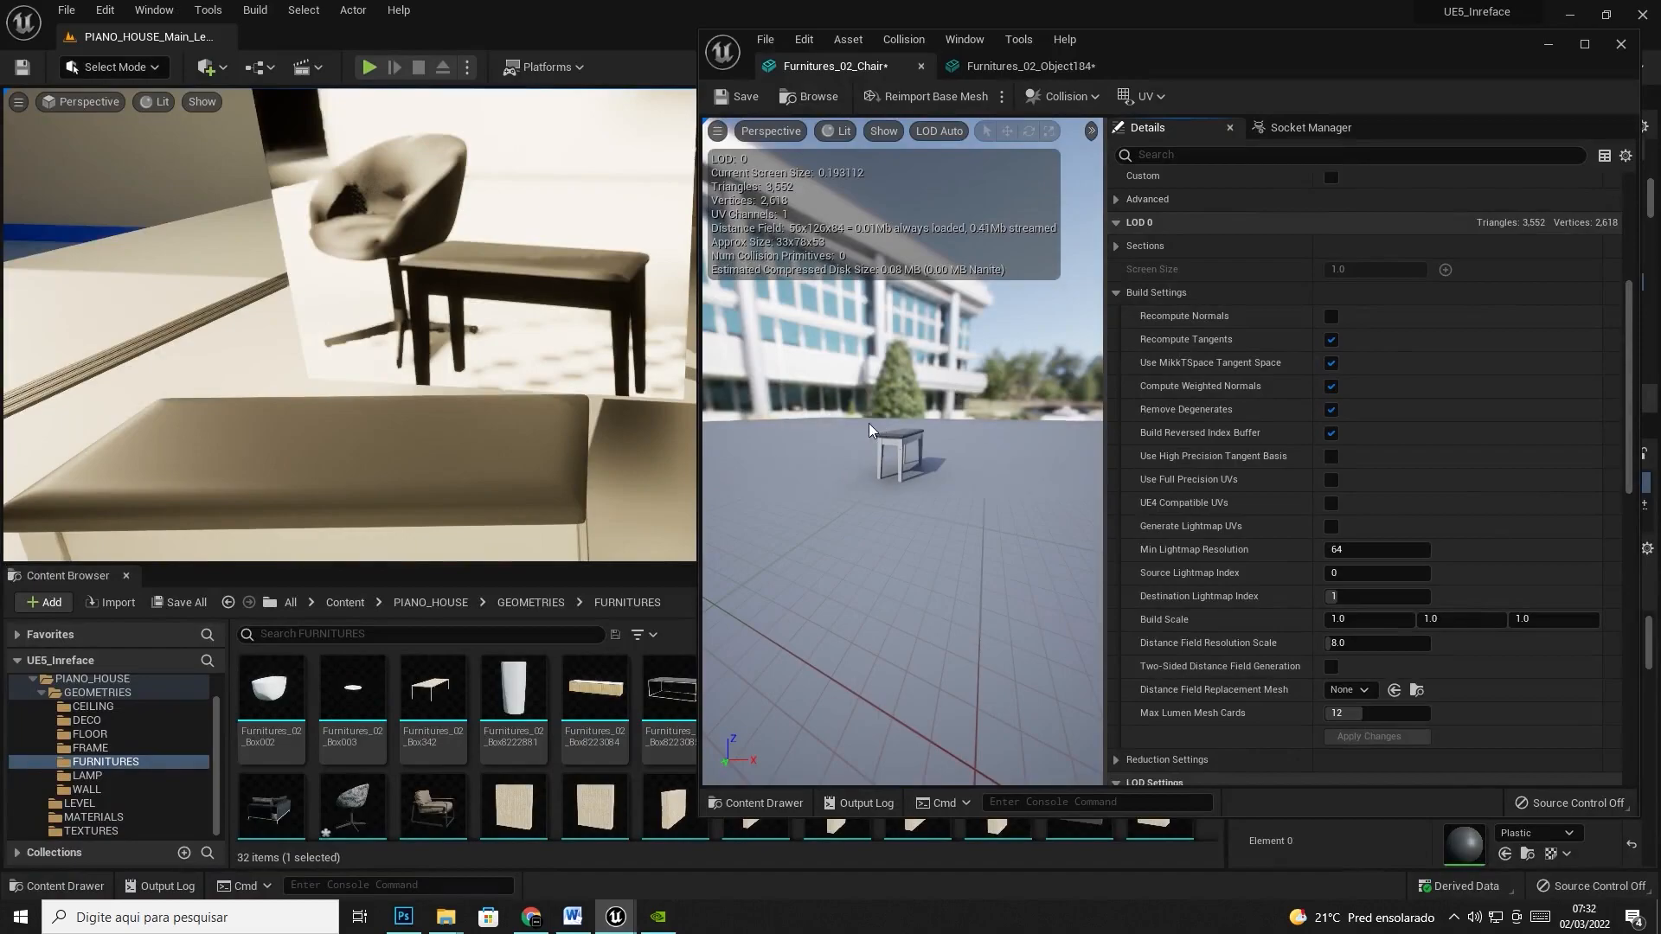
pyautogui.click(963, 67)
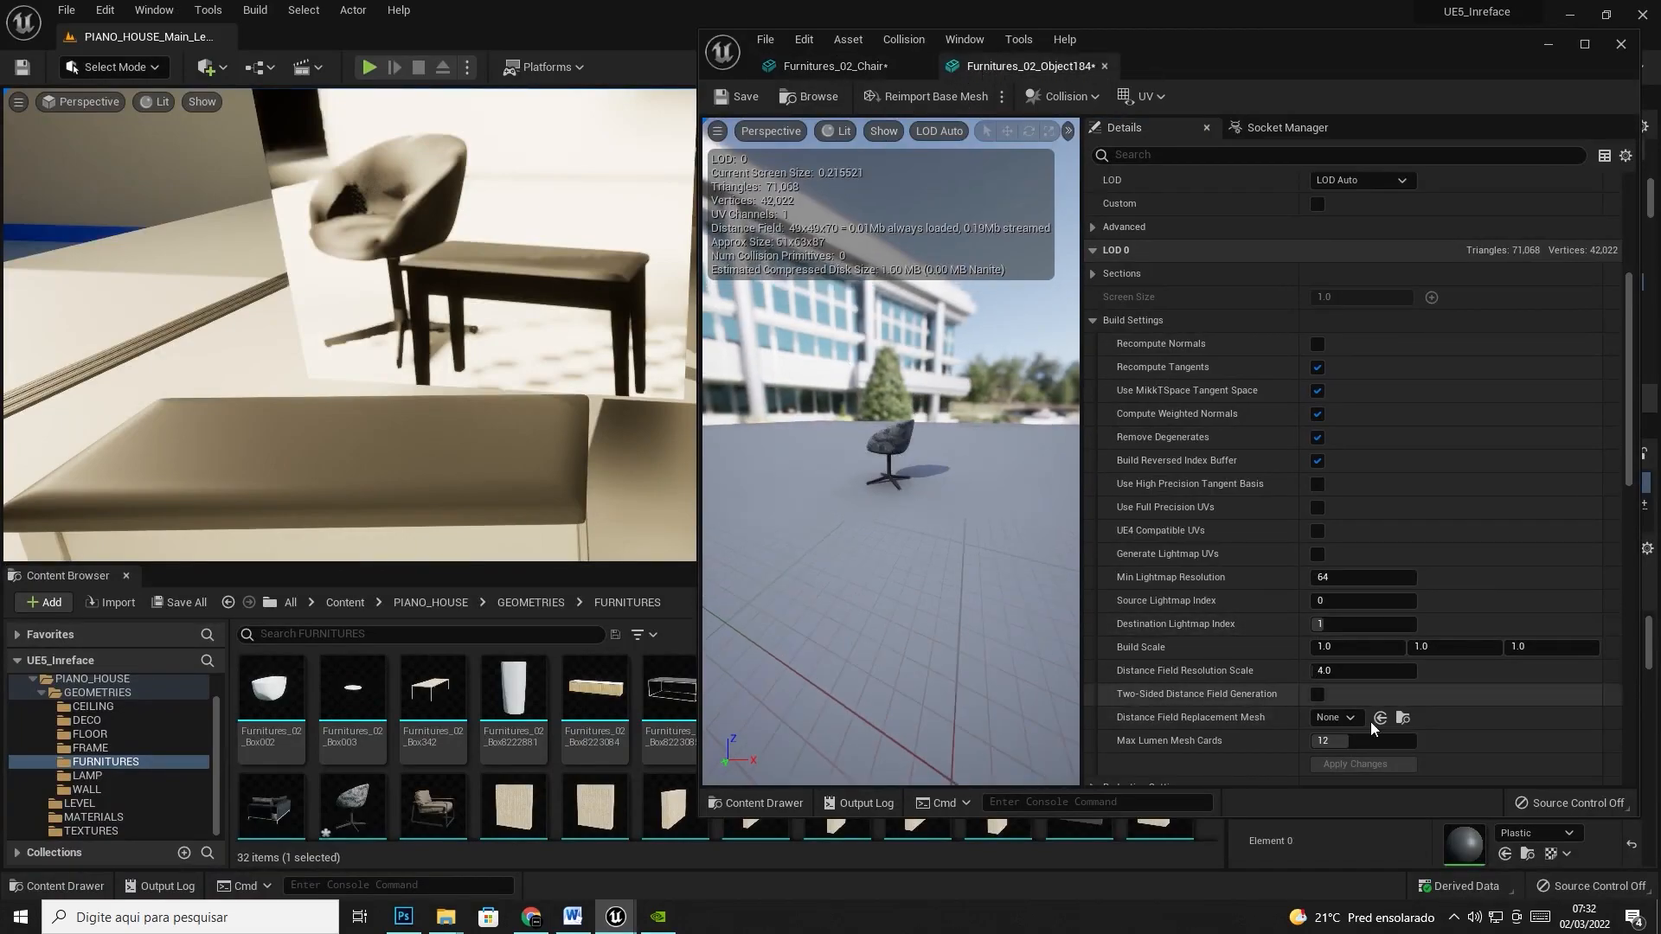
pyautogui.click(1388, 673)
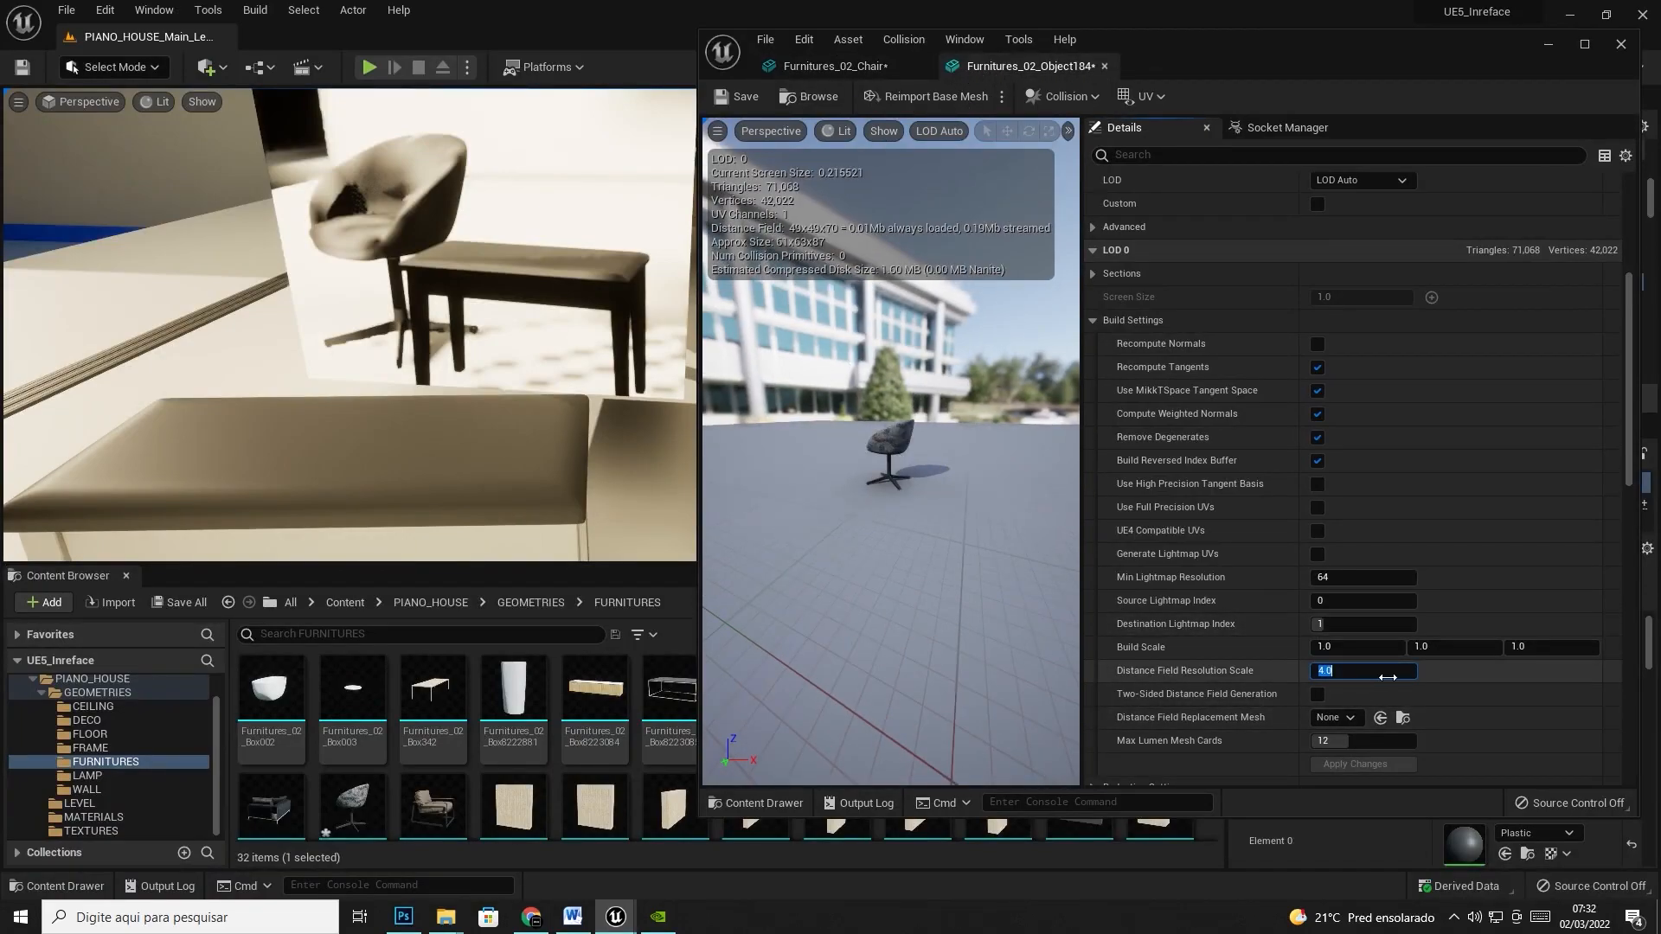
pyautogui.write('8')
pyautogui.click(1354, 765)
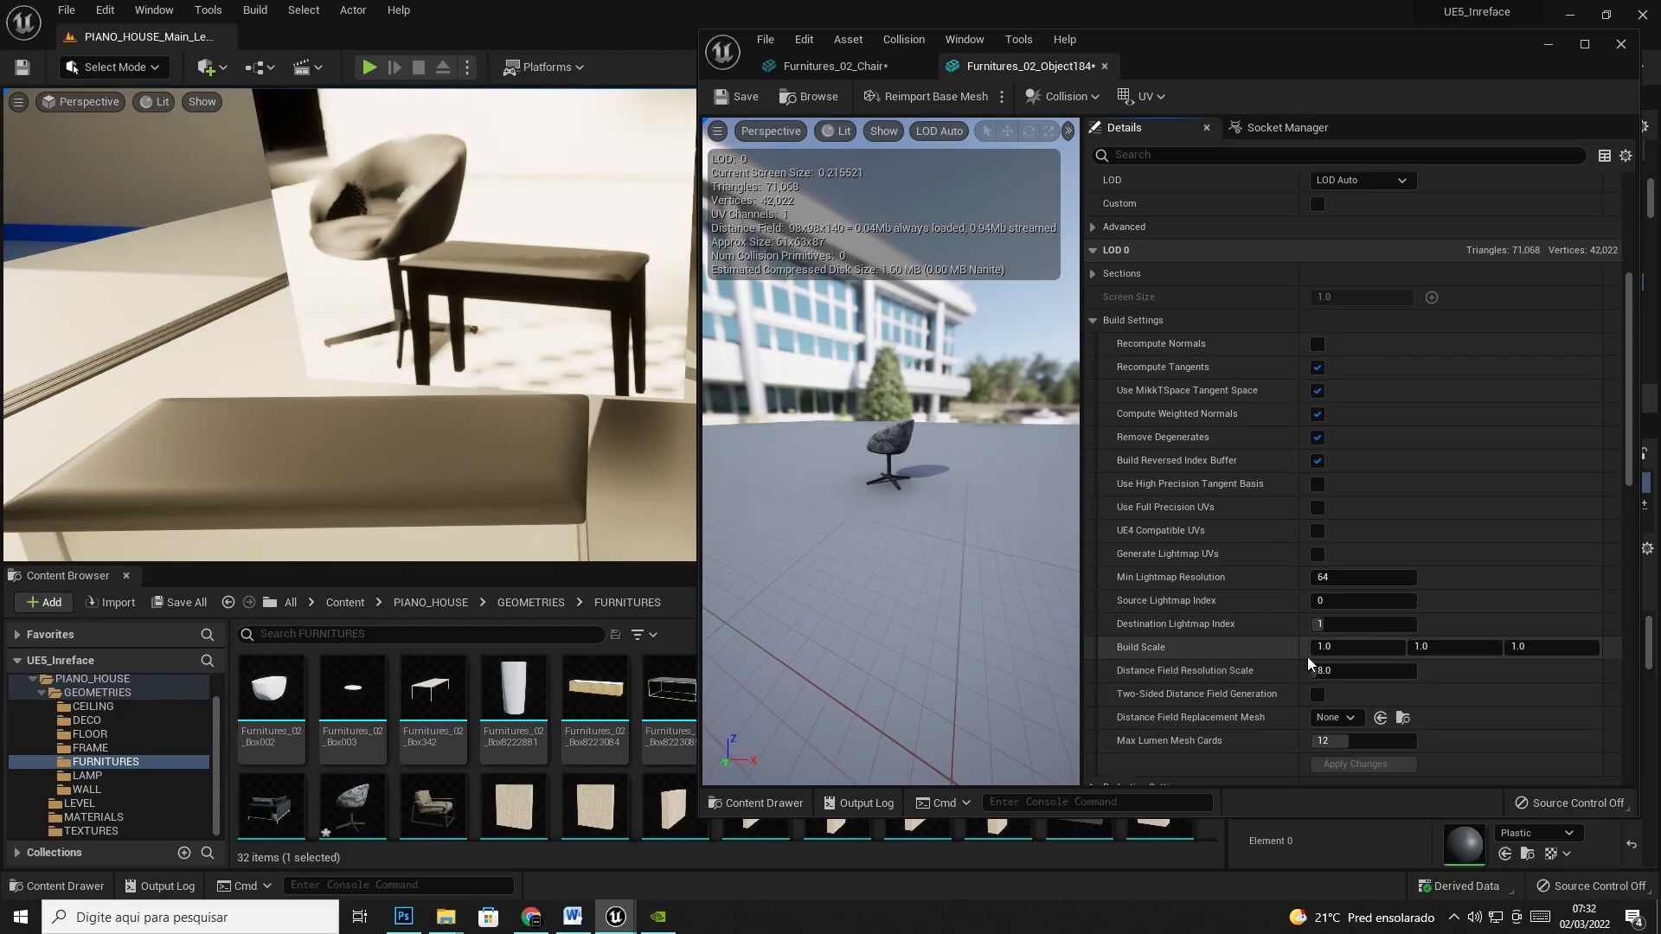
# - In Photoshop, paste the new swivel chair screenshot as a layer named "MDF= 8"
pyautogui.click(403, 917)
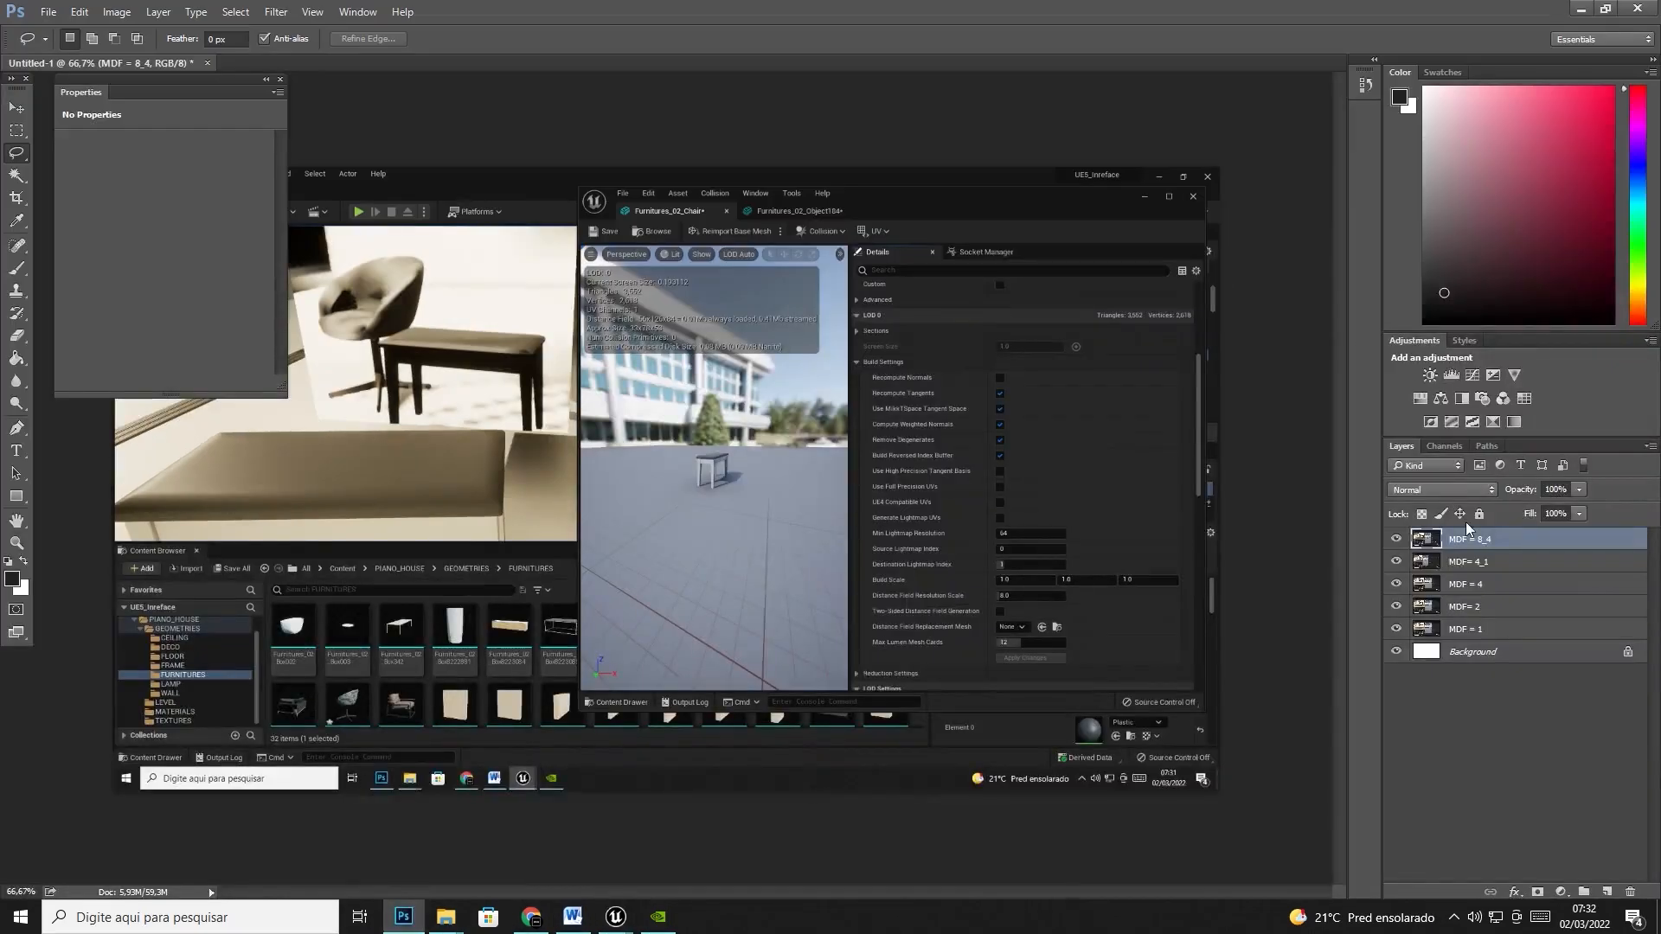
pyautogui.hotkey('ctrl', 'v')
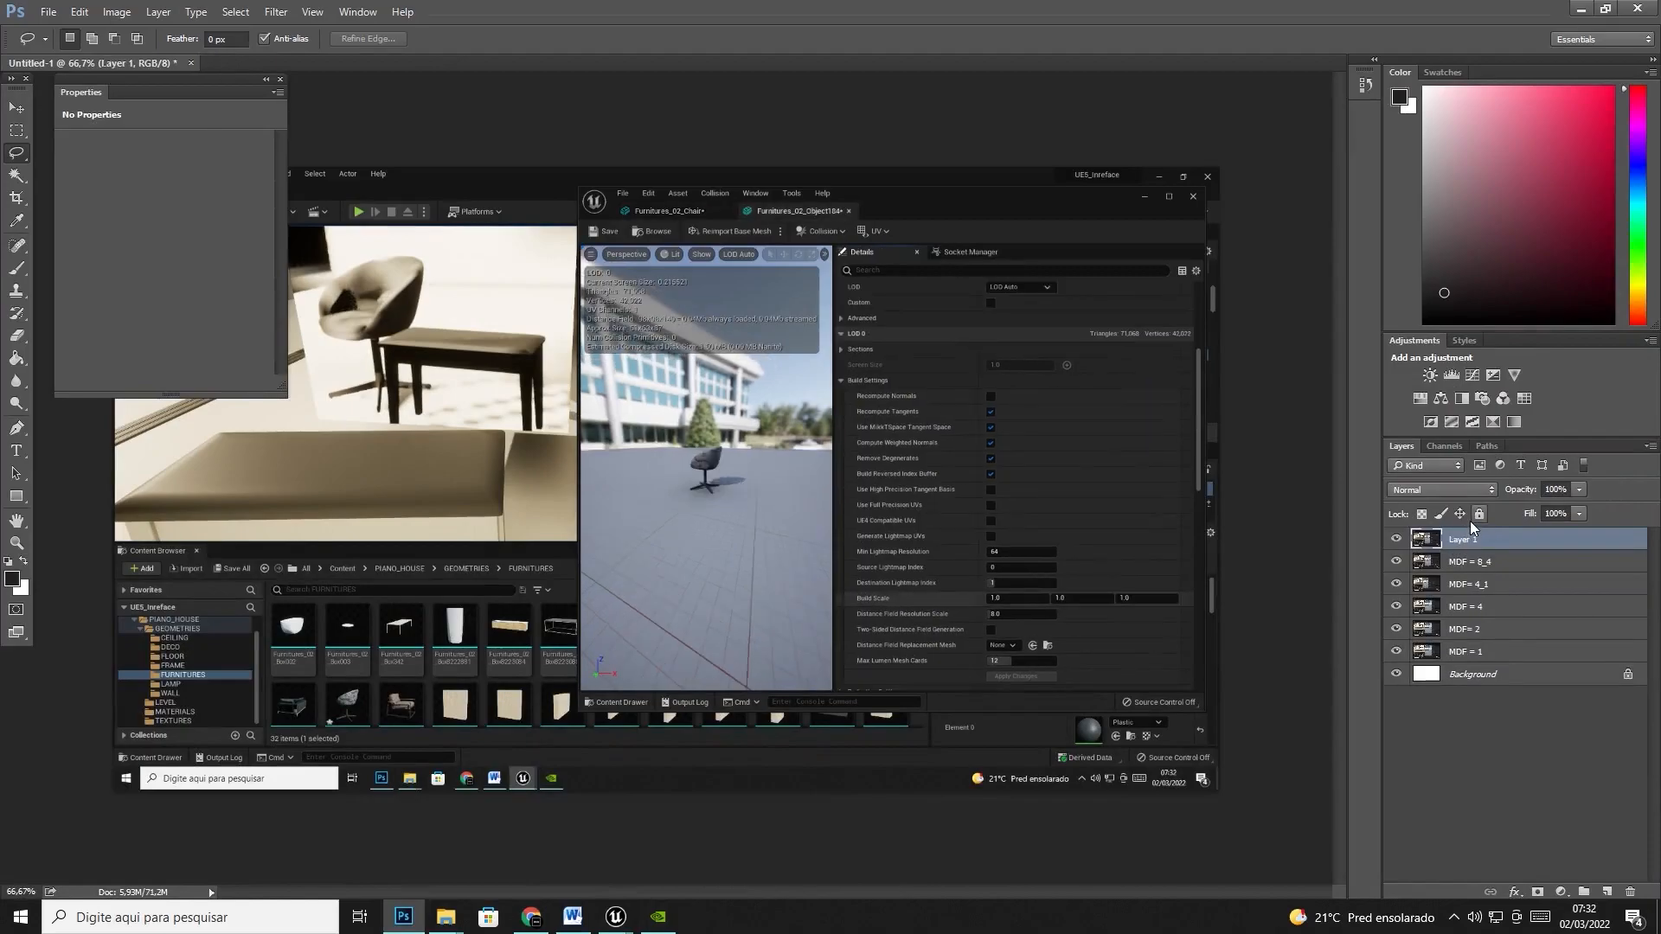
pyautogui.doubleClick(1477, 540)
pyautogui.write('MDF+')
pyautogui.press('BackSpace')
pyautogui.write('=')
pyautogui.press('Return')
# - Toggle the visibility of the "MDF= 8" layer repeatedly to compare the chair reflection with the "MDF = 8_4" layer
pyautogui.click(1397, 540)
pyautogui.click(1398, 541)
pyautogui.click(1397, 540)
pyautogui.click(1397, 540)
pyautogui.click(1397, 540)
pyautogui.click(1397, 540)
pyautogui.click(1397, 540)
pyautogui.click(1397, 540)
pyautogui.click(1397, 540)
pyautogui.click(1397, 539)
pyautogui.click(1397, 539)
pyautogui.click(1398, 540)
pyautogui.click(1398, 539)
pyautogui.click(1398, 540)
pyautogui.click(1398, 540)
pyautogui.click(1398, 539)
pyautogui.click(1398, 540)
pyautogui.click(1398, 540)
pyautogui.click(1398, 539)
pyautogui.click(1398, 539)
pyautogui.click(1398, 540)
pyautogui.click(1398, 540)
# - Back in Unreal Editor, set the swivel chair mesh's Distance Field Resolution Scale to 16.0 and apply the change
pyautogui.hotkey('alt', 'Tab')
pyautogui.click(1342, 665)
pyautogui.write('16')
pyautogui.press('Return')
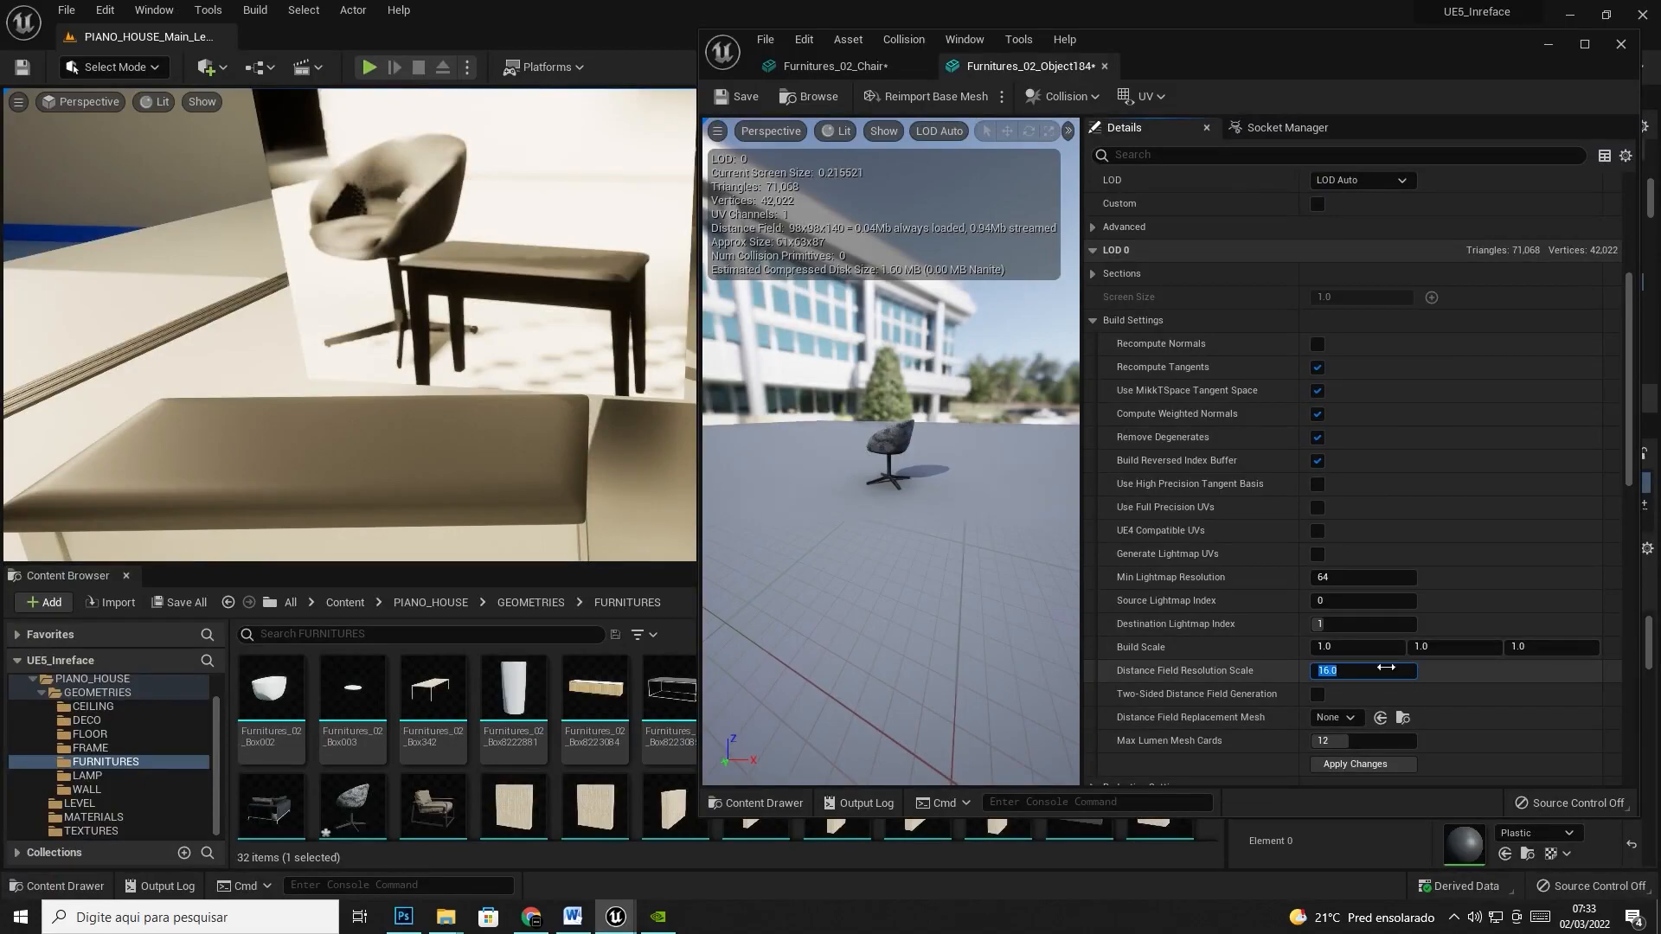
pyautogui.click(1363, 763)
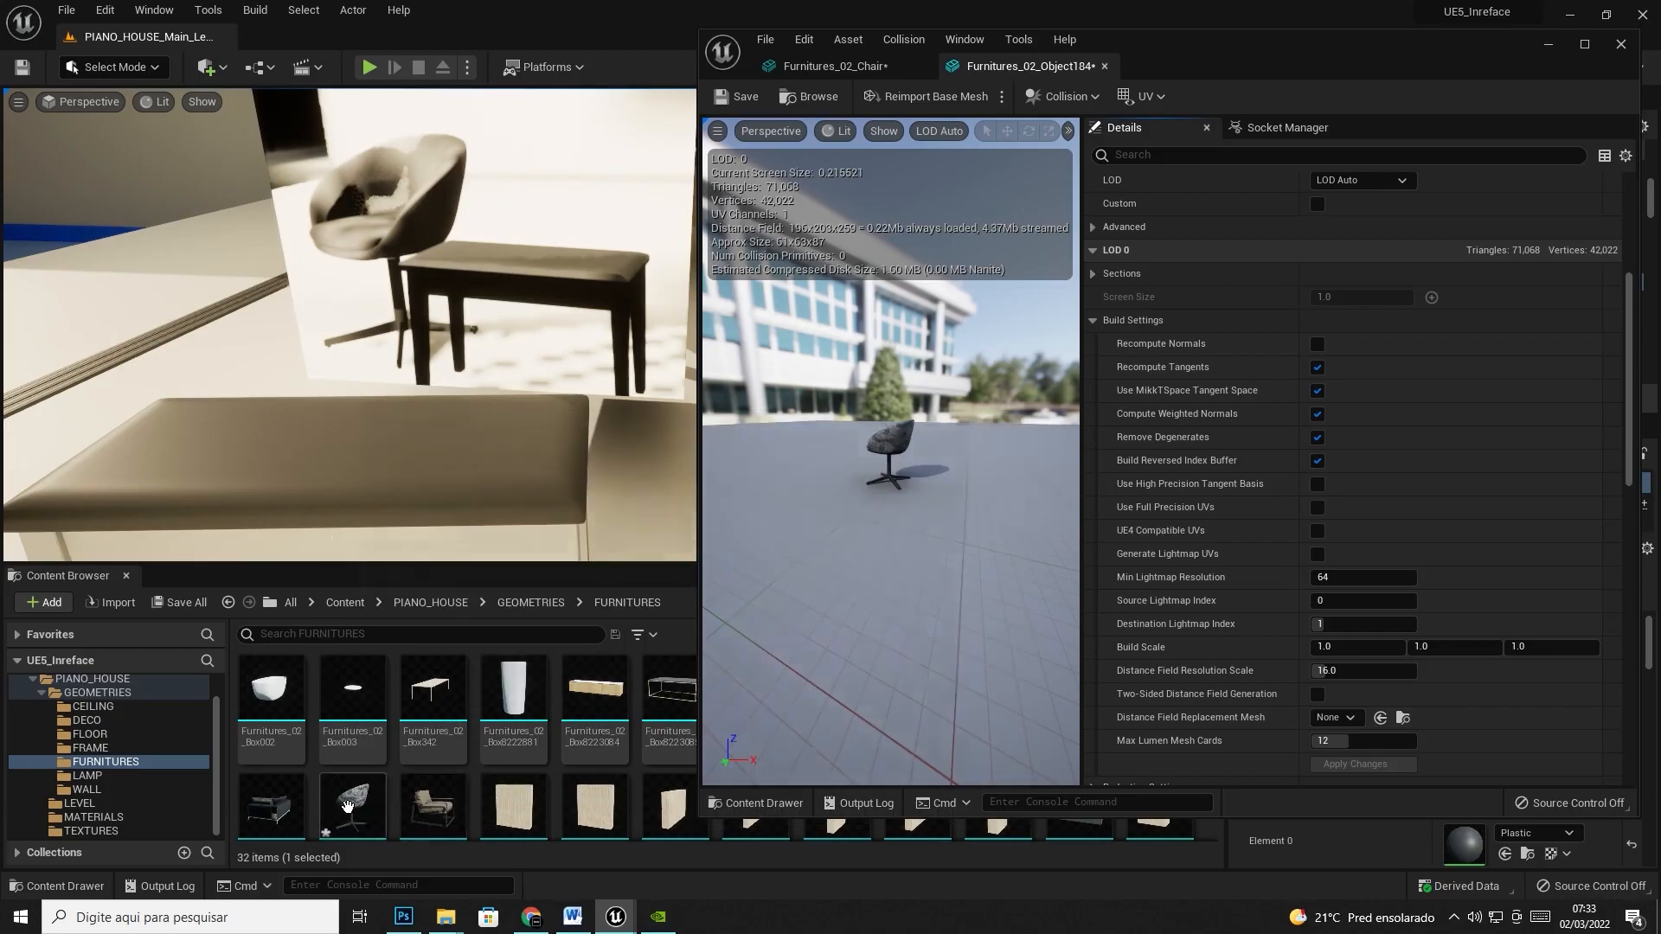
# - Switch to Photoshop and paste the latest screenshot as a new layer named "MDF= 16"
pyautogui.click(404, 918)
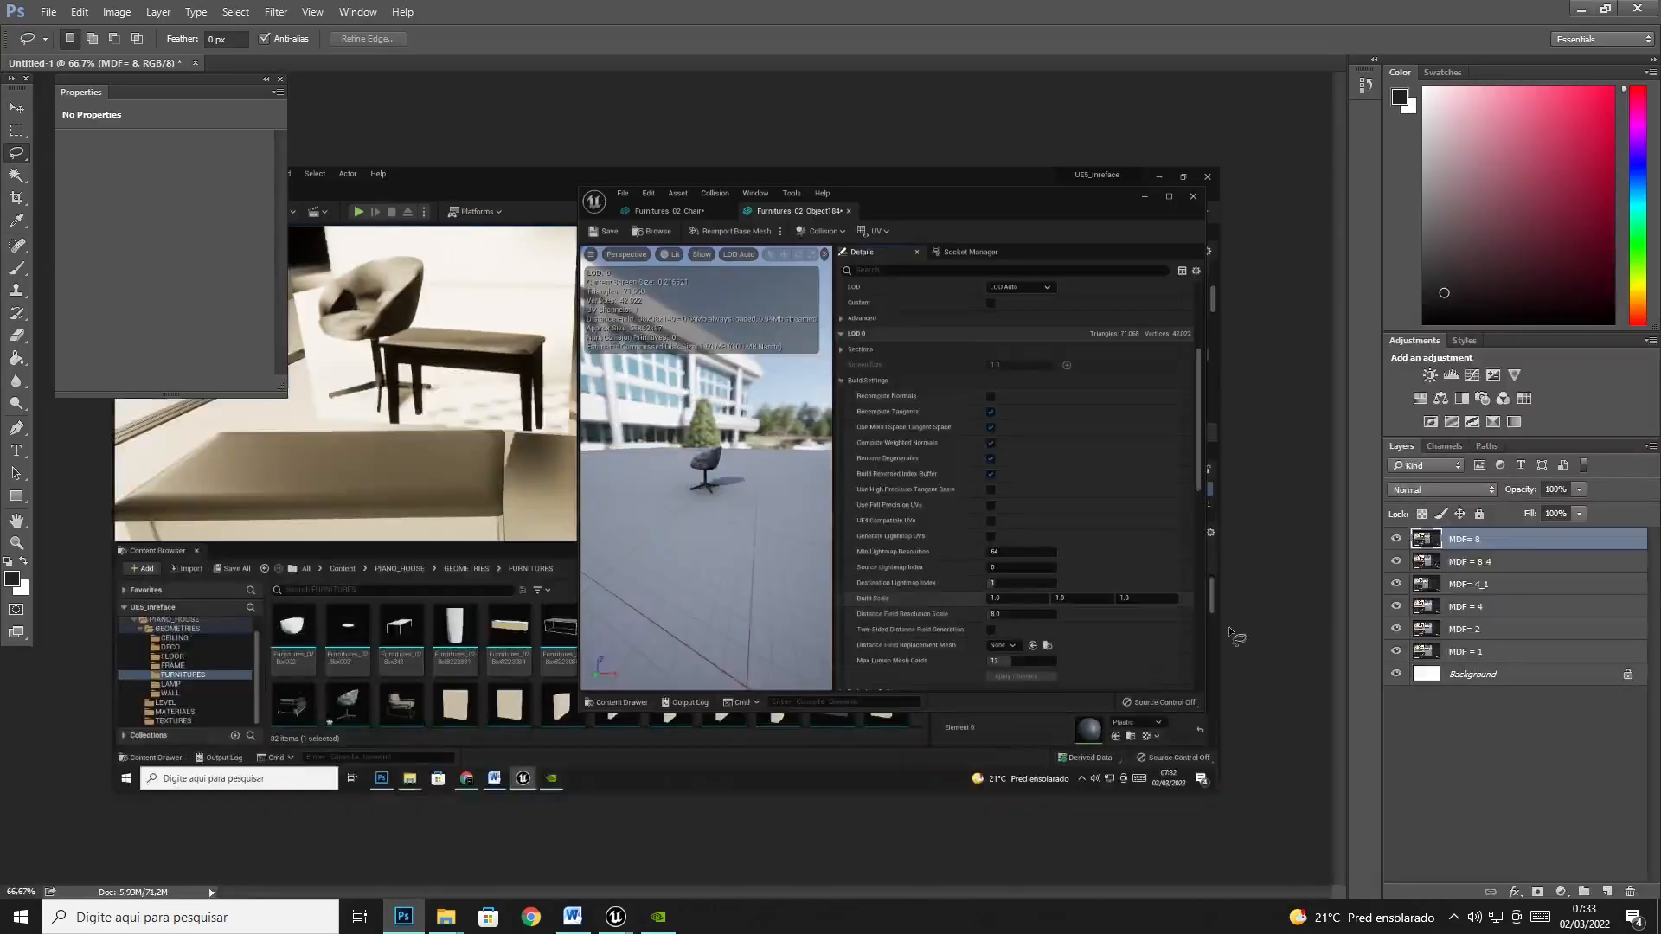
pyautogui.hotkey('ctrl', 'v')
pyautogui.doubleClick(1475, 539)
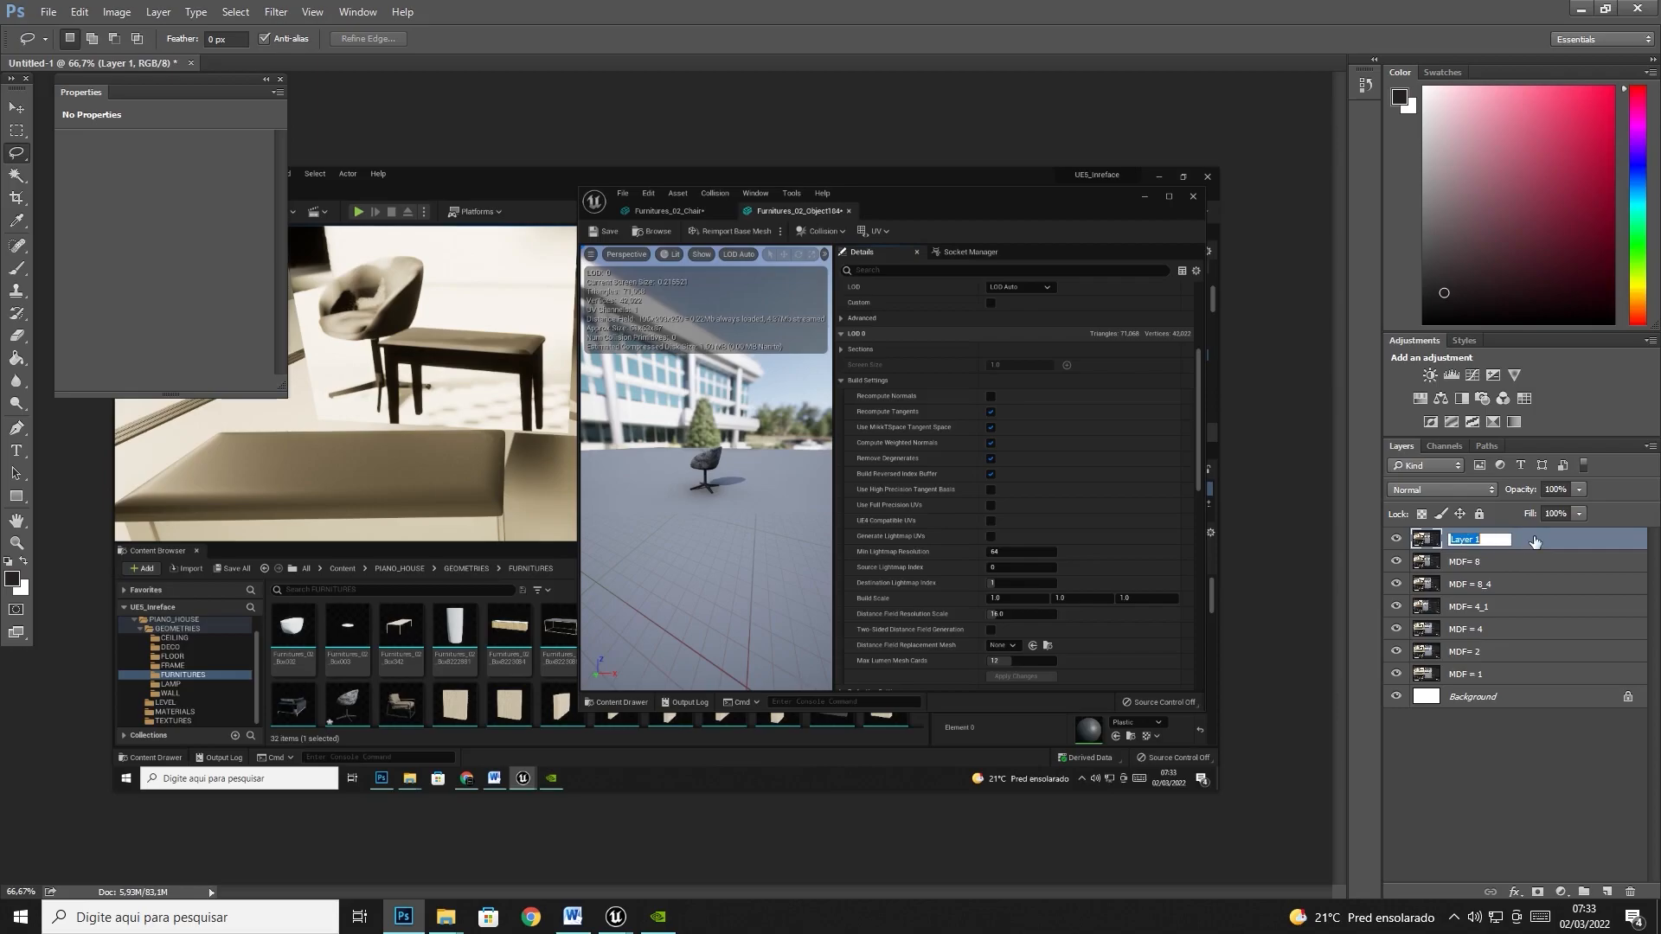
pyautogui.write('MDF= 16')
pyautogui.press('Return')
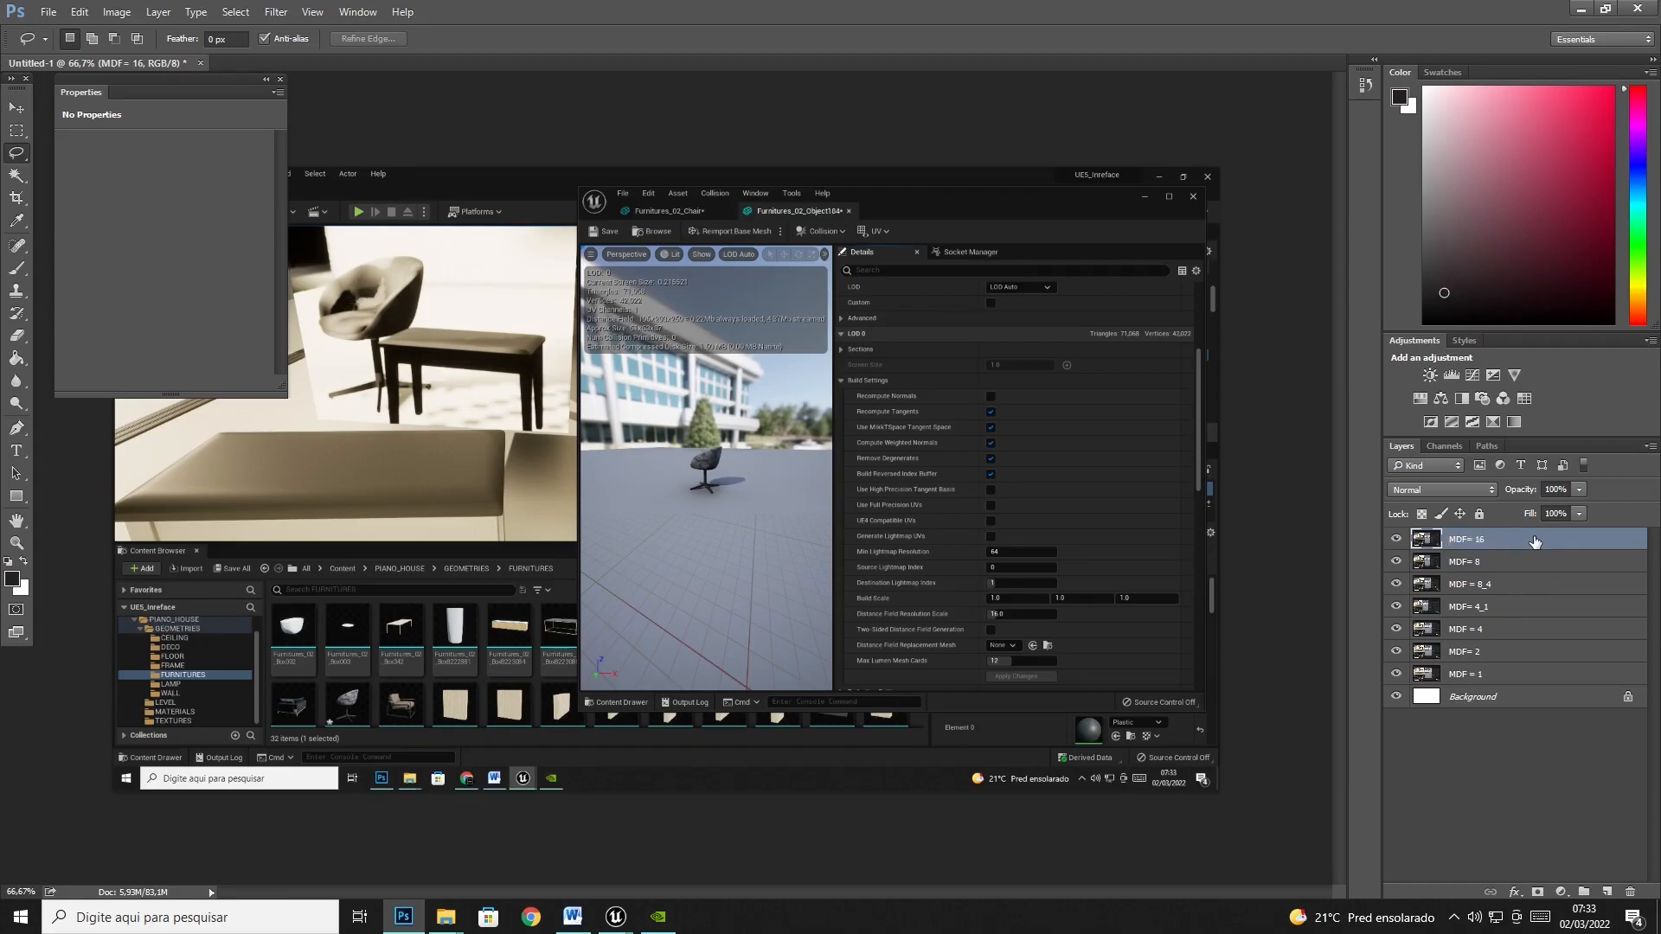
# - Toggle the "MDF= 16" layer repeatedly to compare its reflection with the "MDF= 8" layer, and return to Unreal Editor
pyautogui.click(1396, 540)
pyautogui.click(1396, 541)
pyautogui.click(1395, 540)
pyautogui.click(1395, 541)
pyautogui.click(1396, 540)
pyautogui.click(1396, 540)
pyautogui.click(1395, 540)
pyautogui.click(1396, 541)
pyautogui.click(1395, 539)
pyautogui.click(1395, 539)
pyautogui.click(1395, 539)
pyautogui.click(1395, 539)
pyautogui.click(1395, 539)
pyautogui.click(1396, 539)
pyautogui.click(1396, 539)
pyautogui.click(1395, 539)
pyautogui.click(1395, 538)
pyautogui.click(1396, 539)
pyautogui.click(1396, 539)
pyautogui.click(1397, 539)
pyautogui.click(1396, 539)
pyautogui.click(1396, 539)
pyautogui.click(1396, 539)
pyautogui.click(1580, 8)
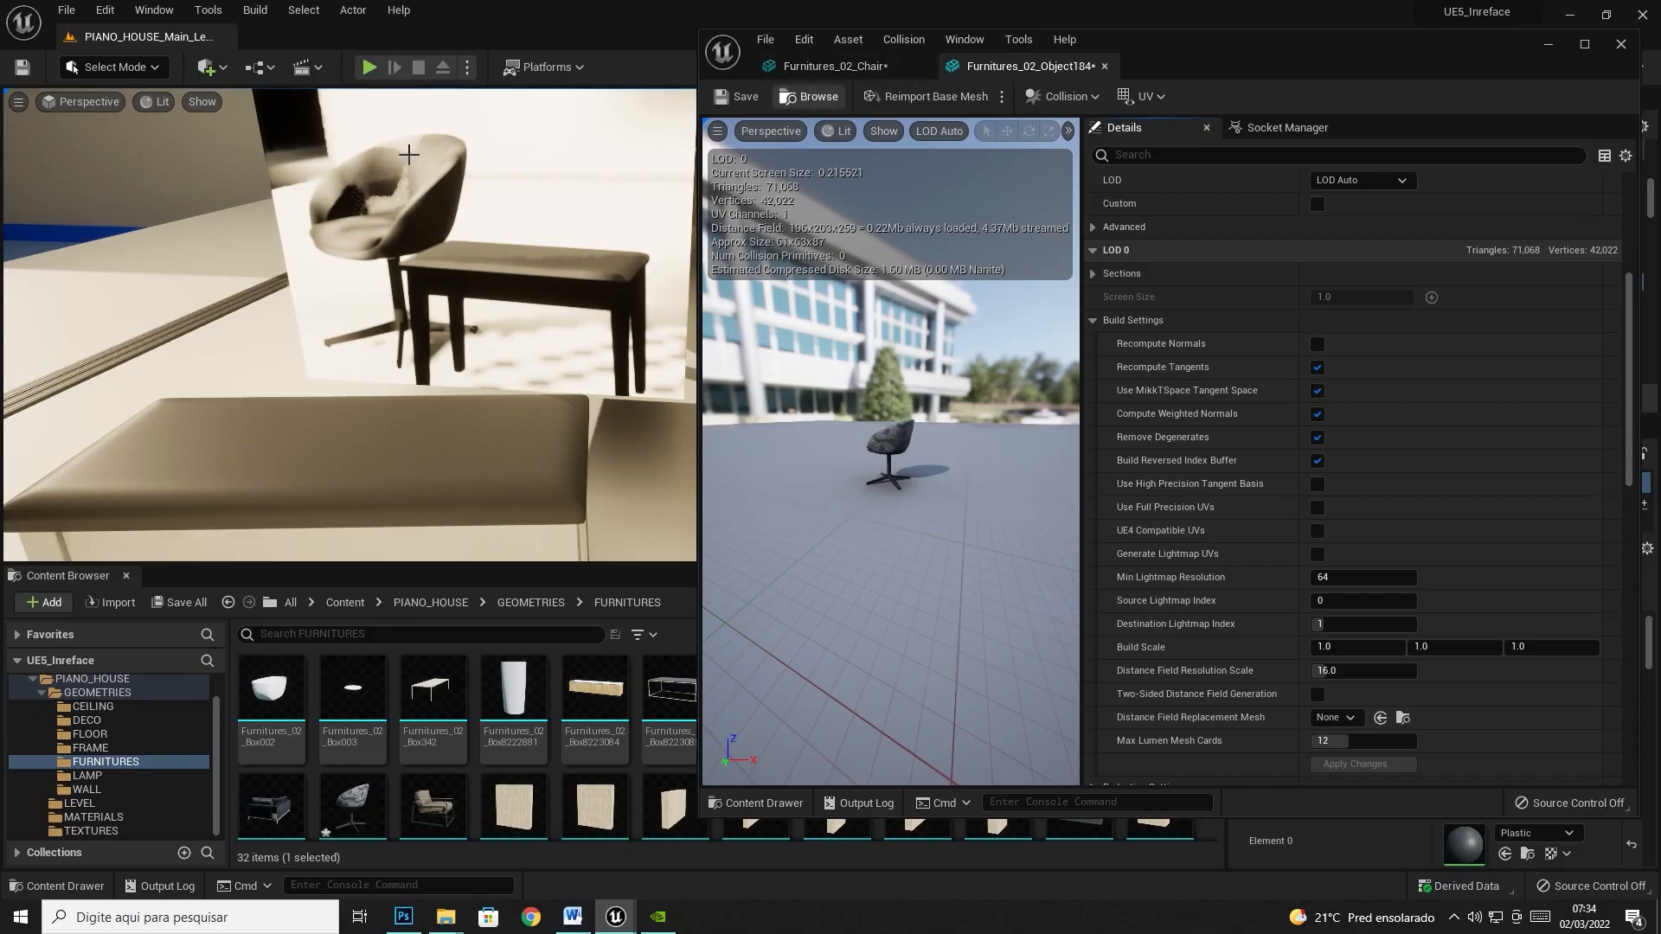
# - Inspect the mirror and bench in Lumen's Reflection View, and switch the level view back to Lit
pyautogui.click(160, 103)
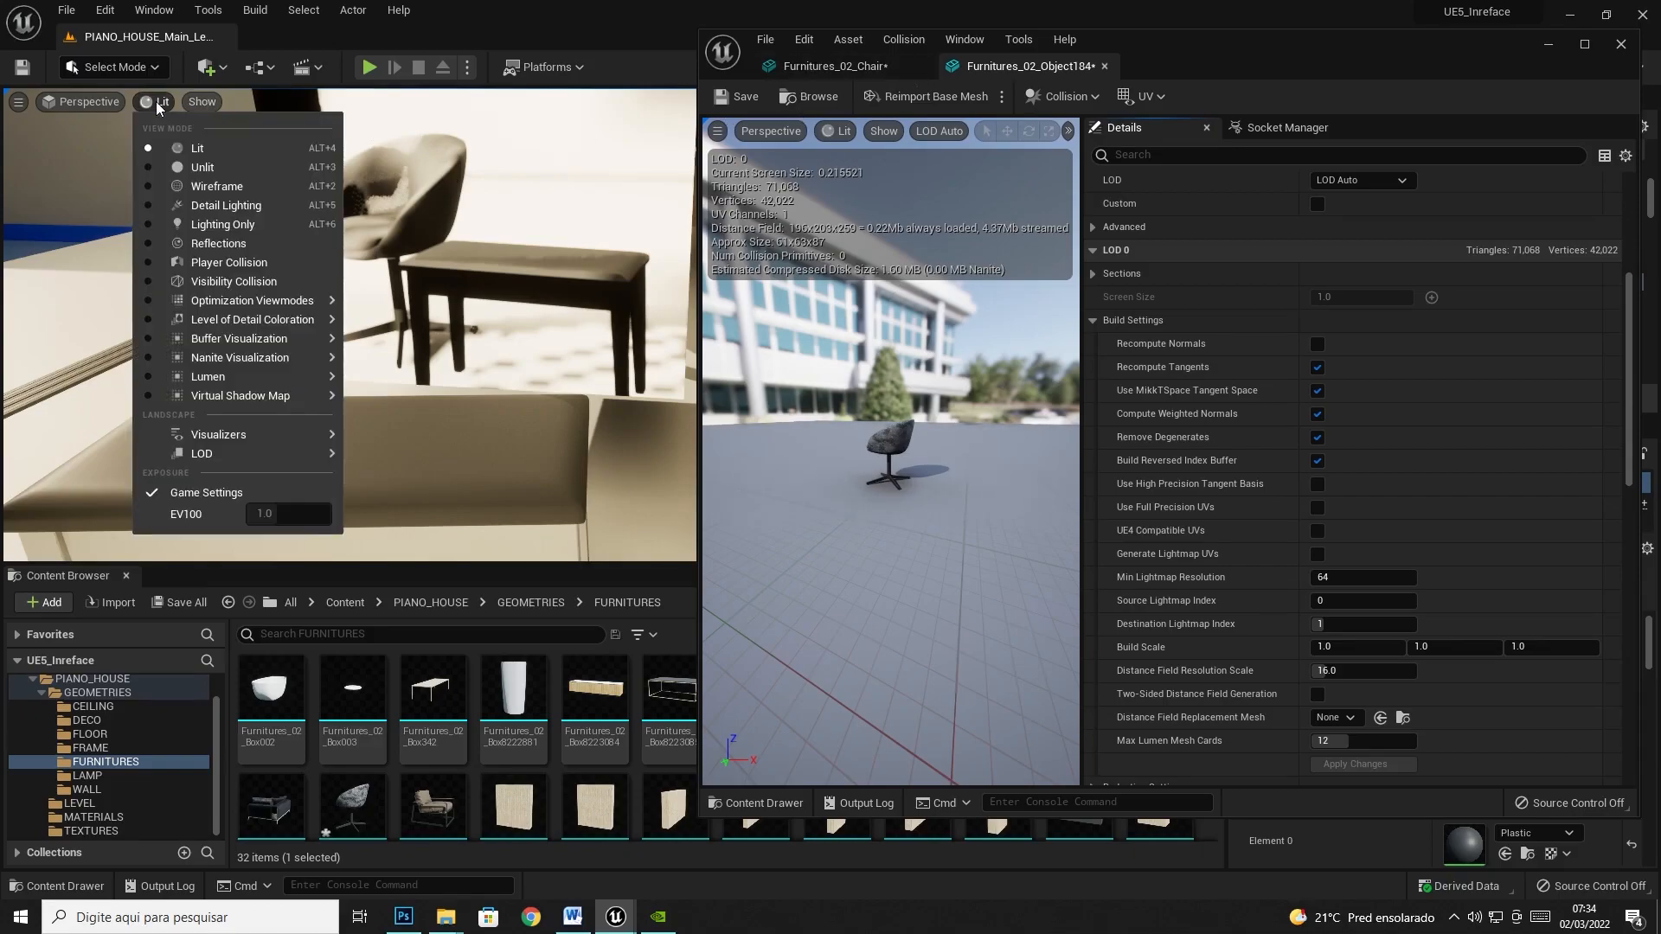
pyautogui.moveTo(248, 385)
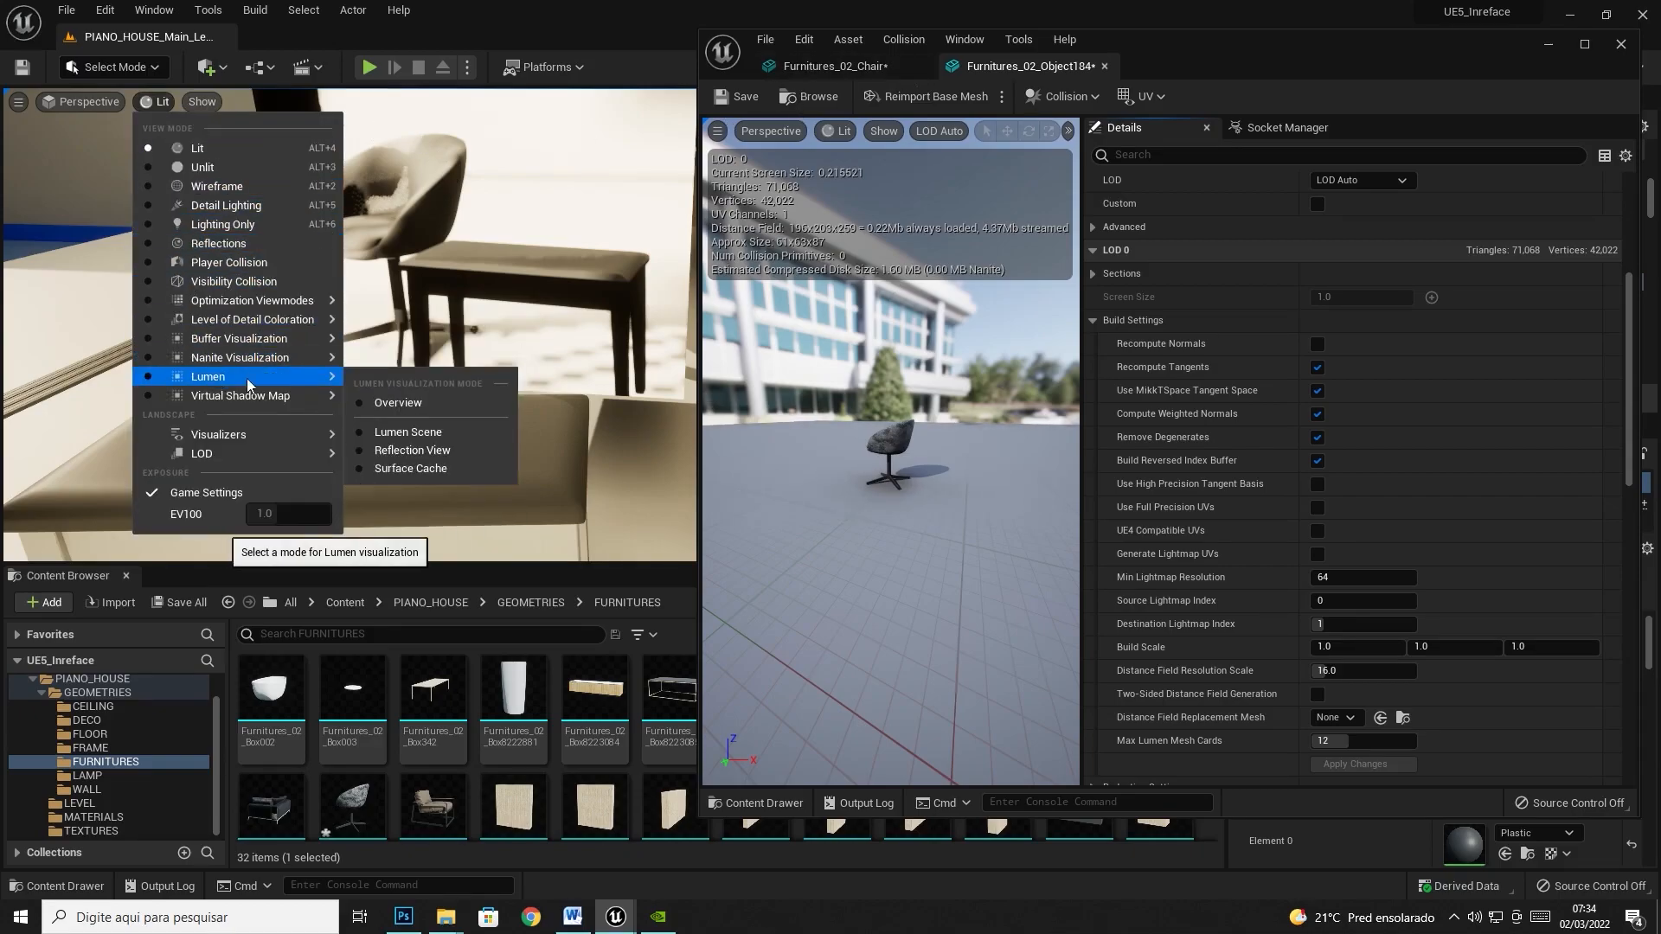
pyautogui.click(406, 449)
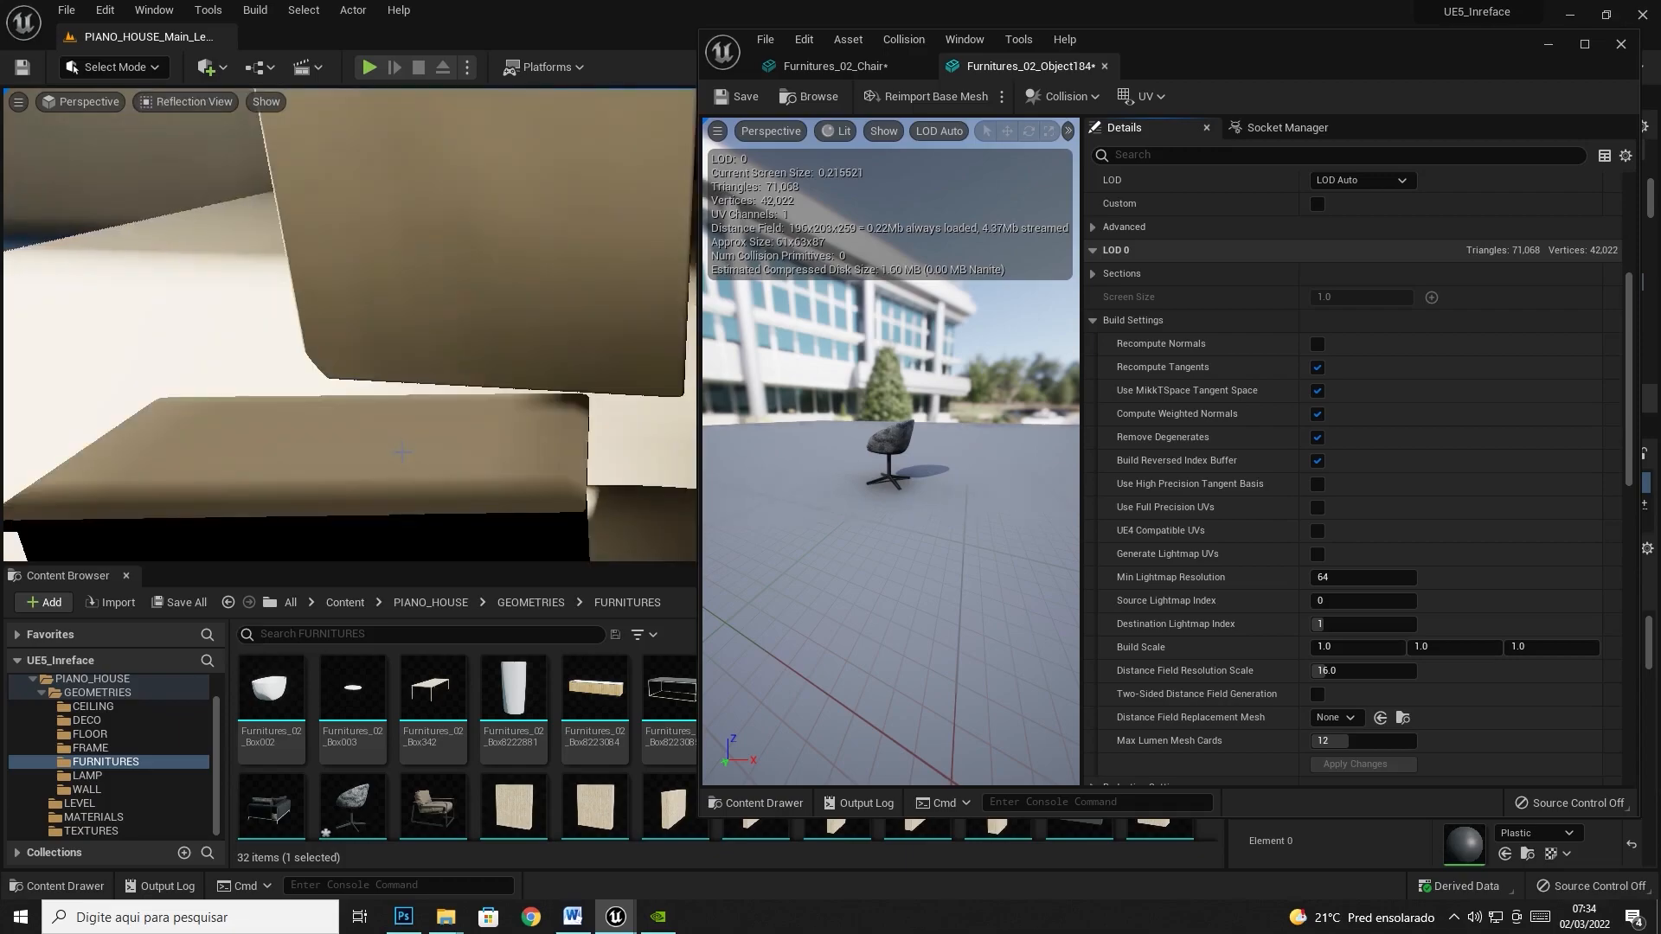
pyautogui.moveTo(401, 451); pyautogui.dragTo(484, 458, button='right')
pyautogui.moveTo(404, 222); pyautogui.dragTo(476, 273, button='right')
pyautogui.hotkey('alt', '4')
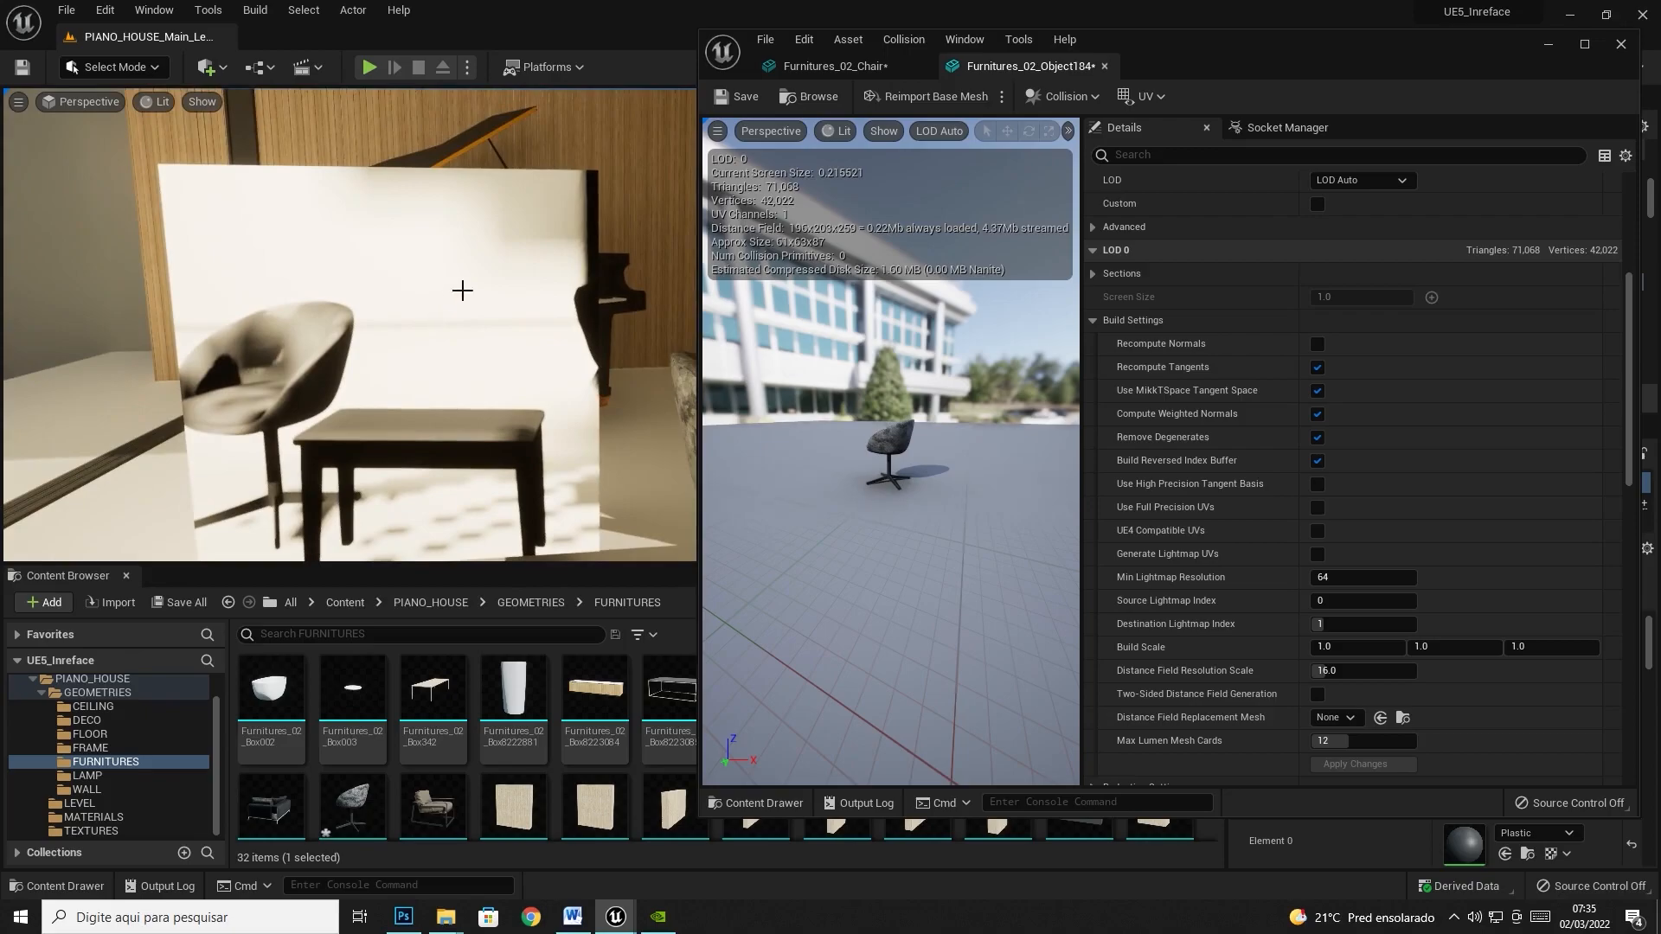
# - Delete the mirror panel in front of the piano and place a Sphere shape on the floor there
pyautogui.click(462, 291)
pyautogui.press('Delete')
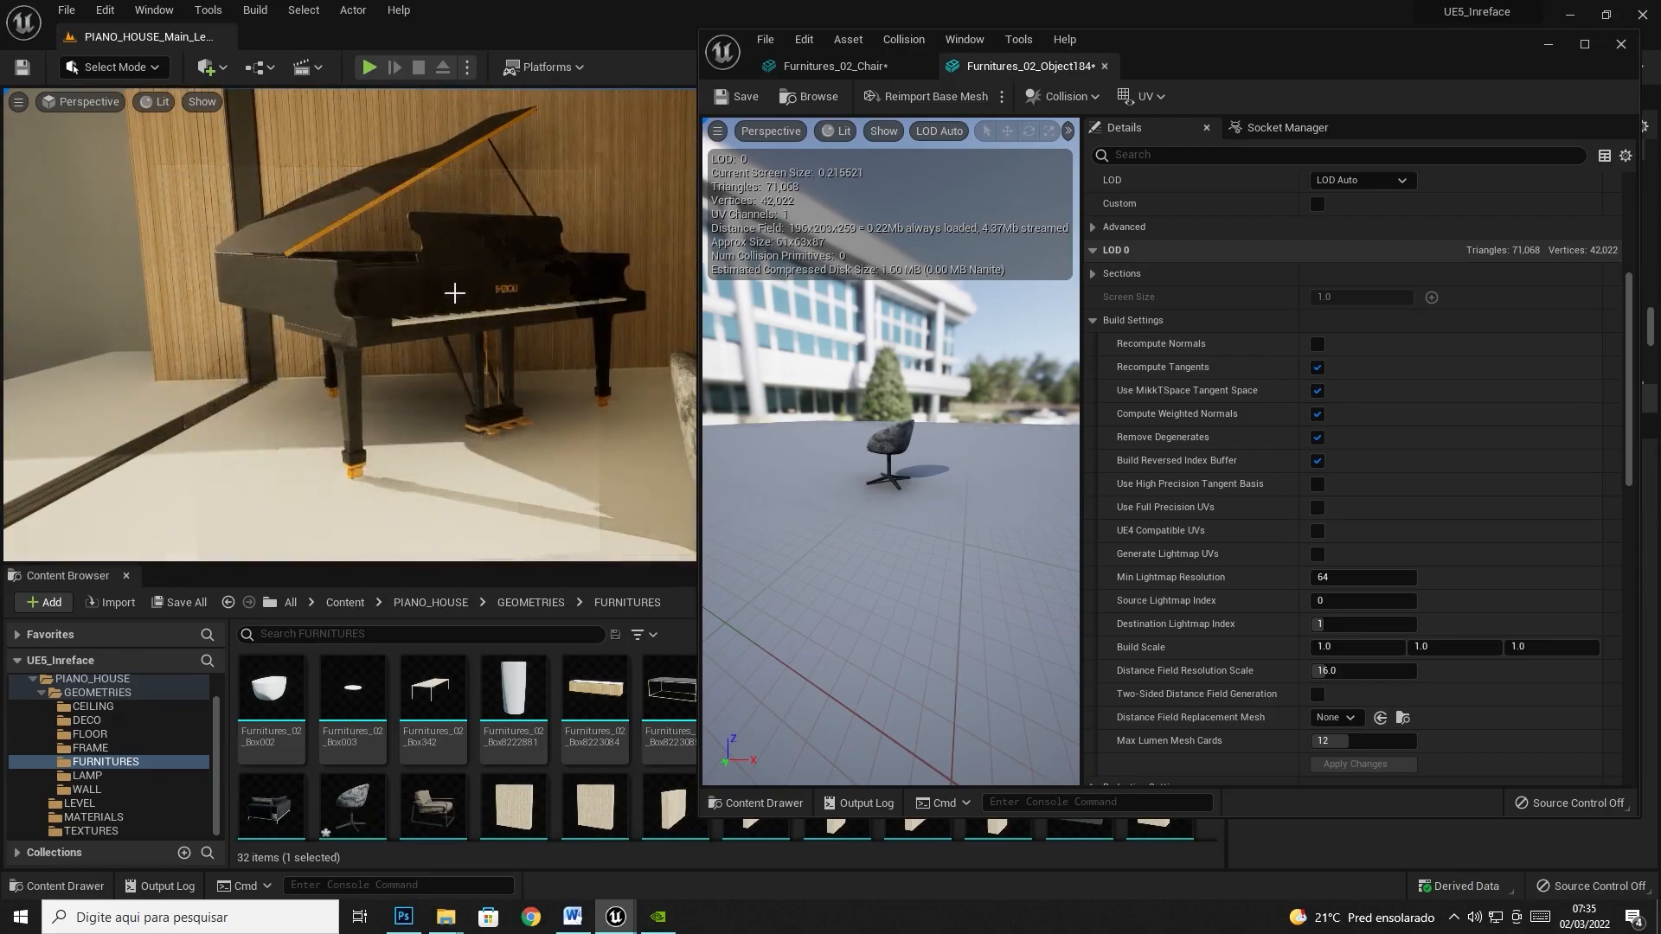
pyautogui.click(226, 76)
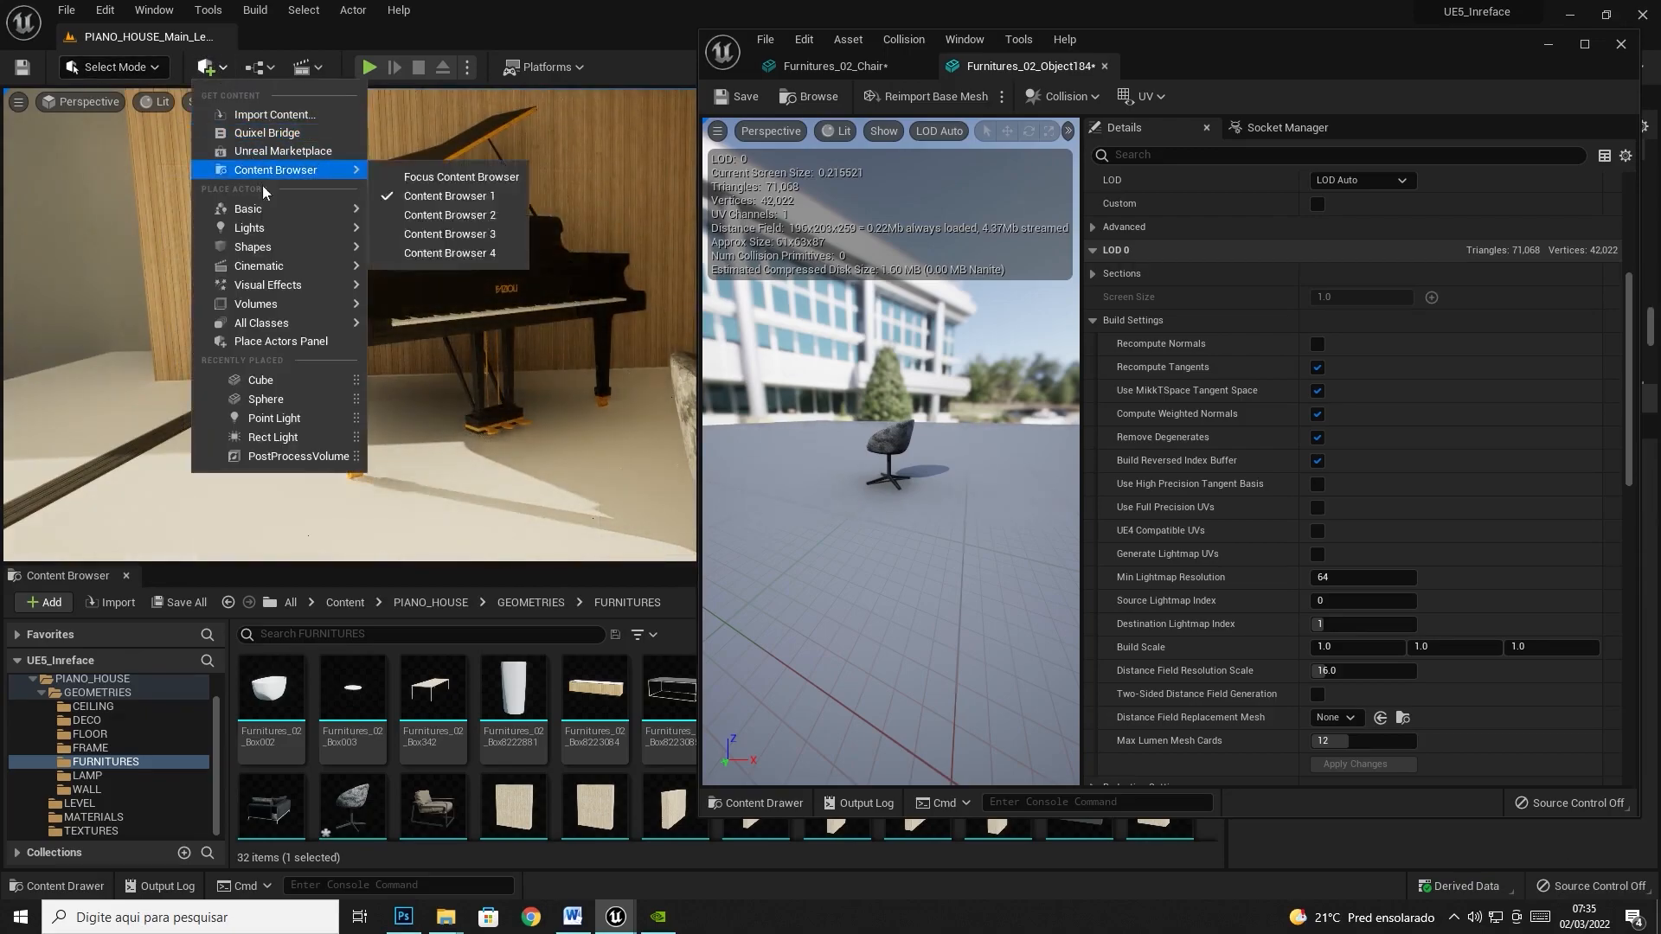
pyautogui.moveTo(266, 245)
pyautogui.moveTo(438, 273); pyautogui.dragTo(460, 328)
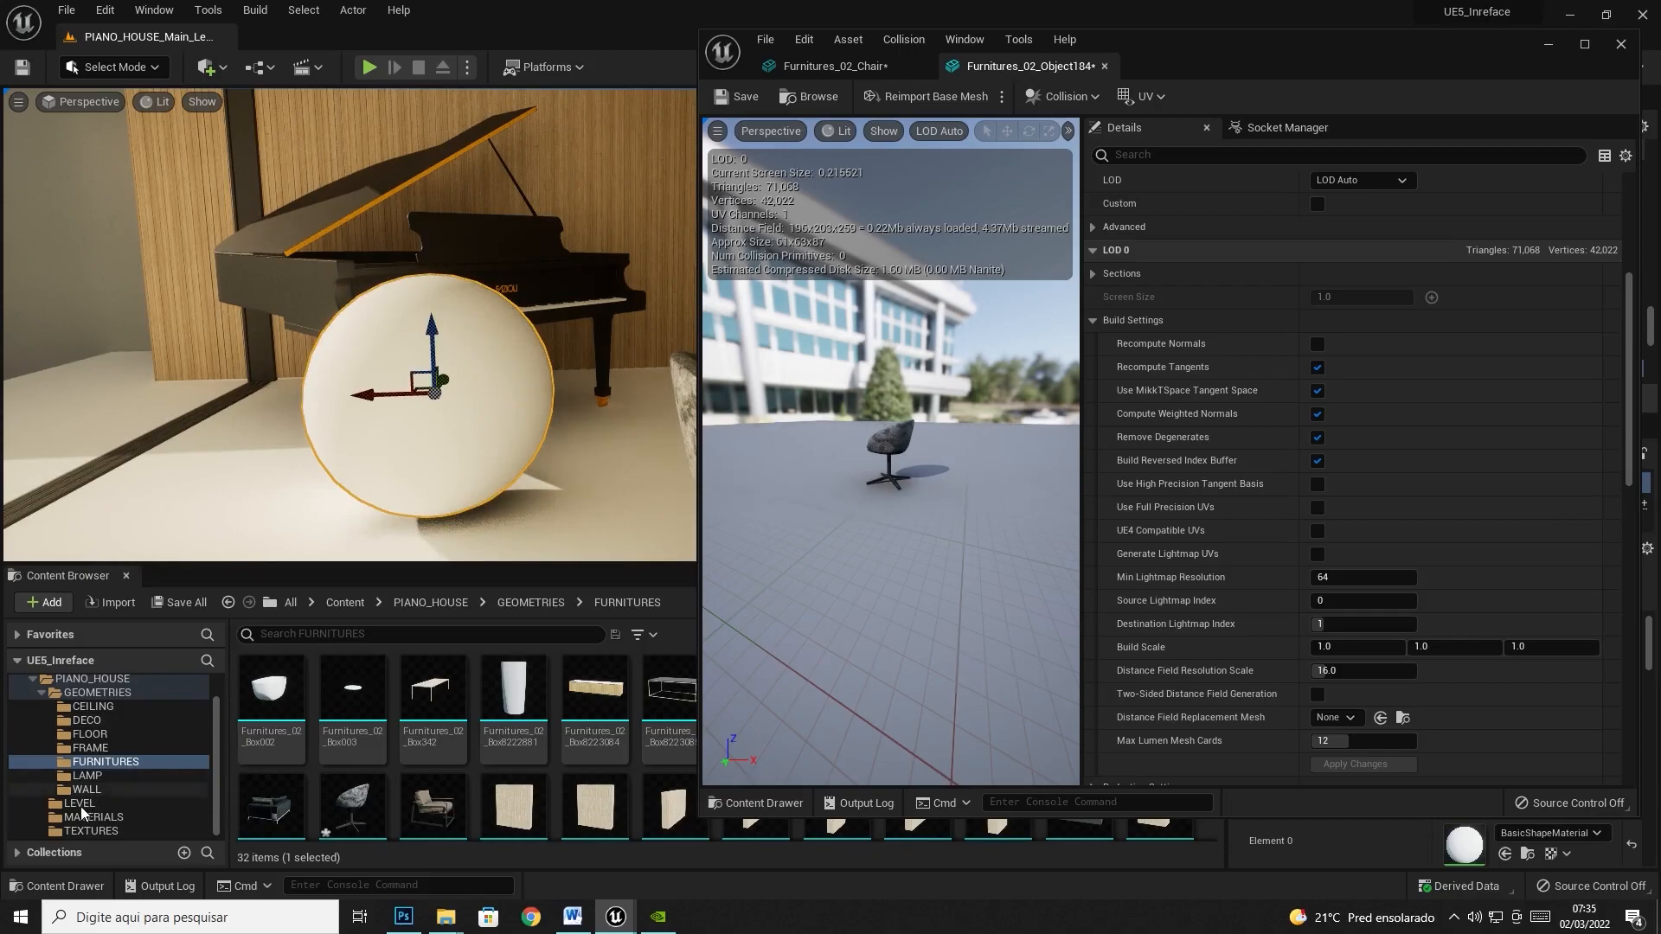
# - Close the mesh editor and apply the NewMaterial_Inst material from the MATERIALS folder to the sphere
pyautogui.click(84, 816)
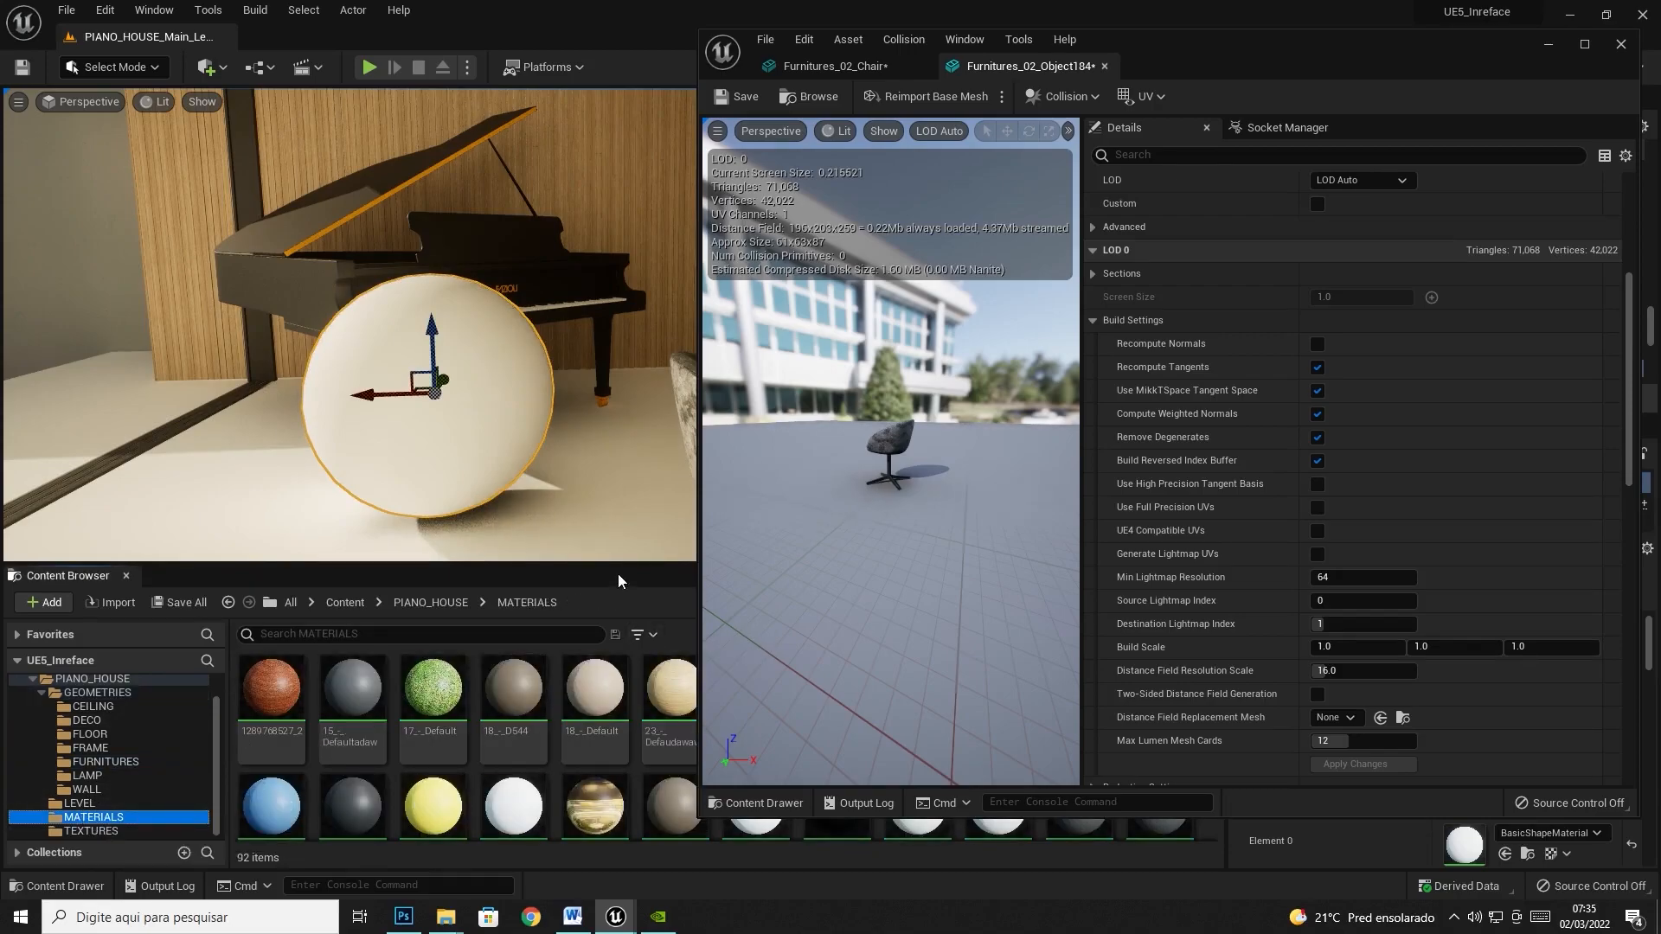
pyautogui.click(1621, 44)
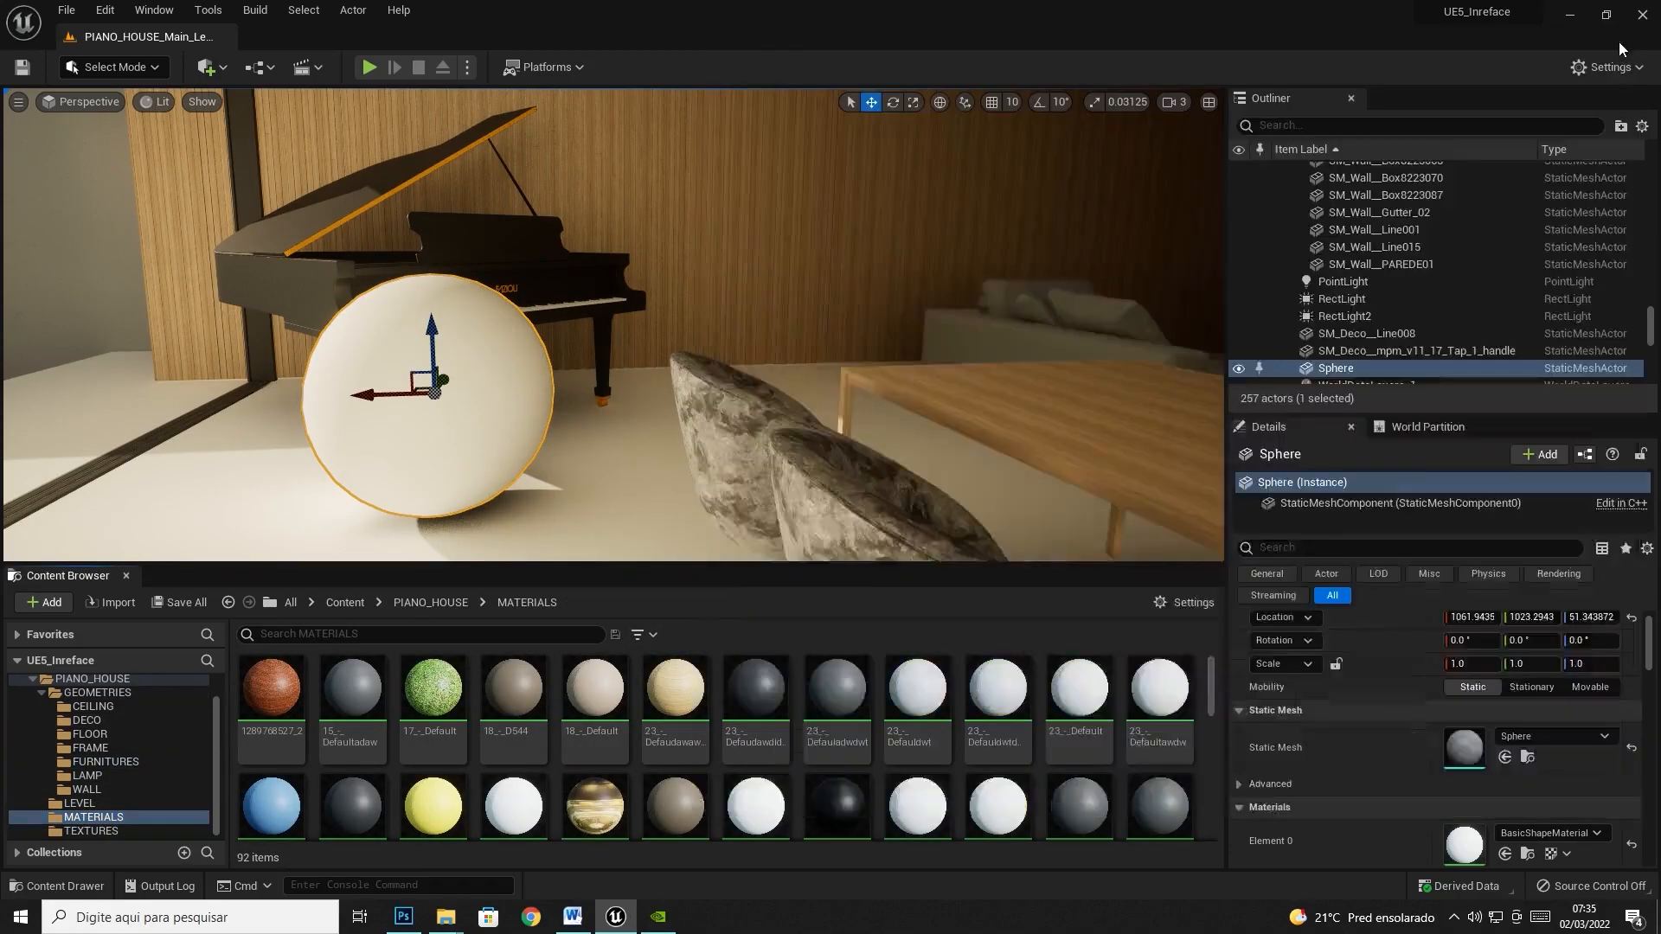
pyautogui.scroll(-3, 848, 772)
pyautogui.scroll(-10, 848, 773)
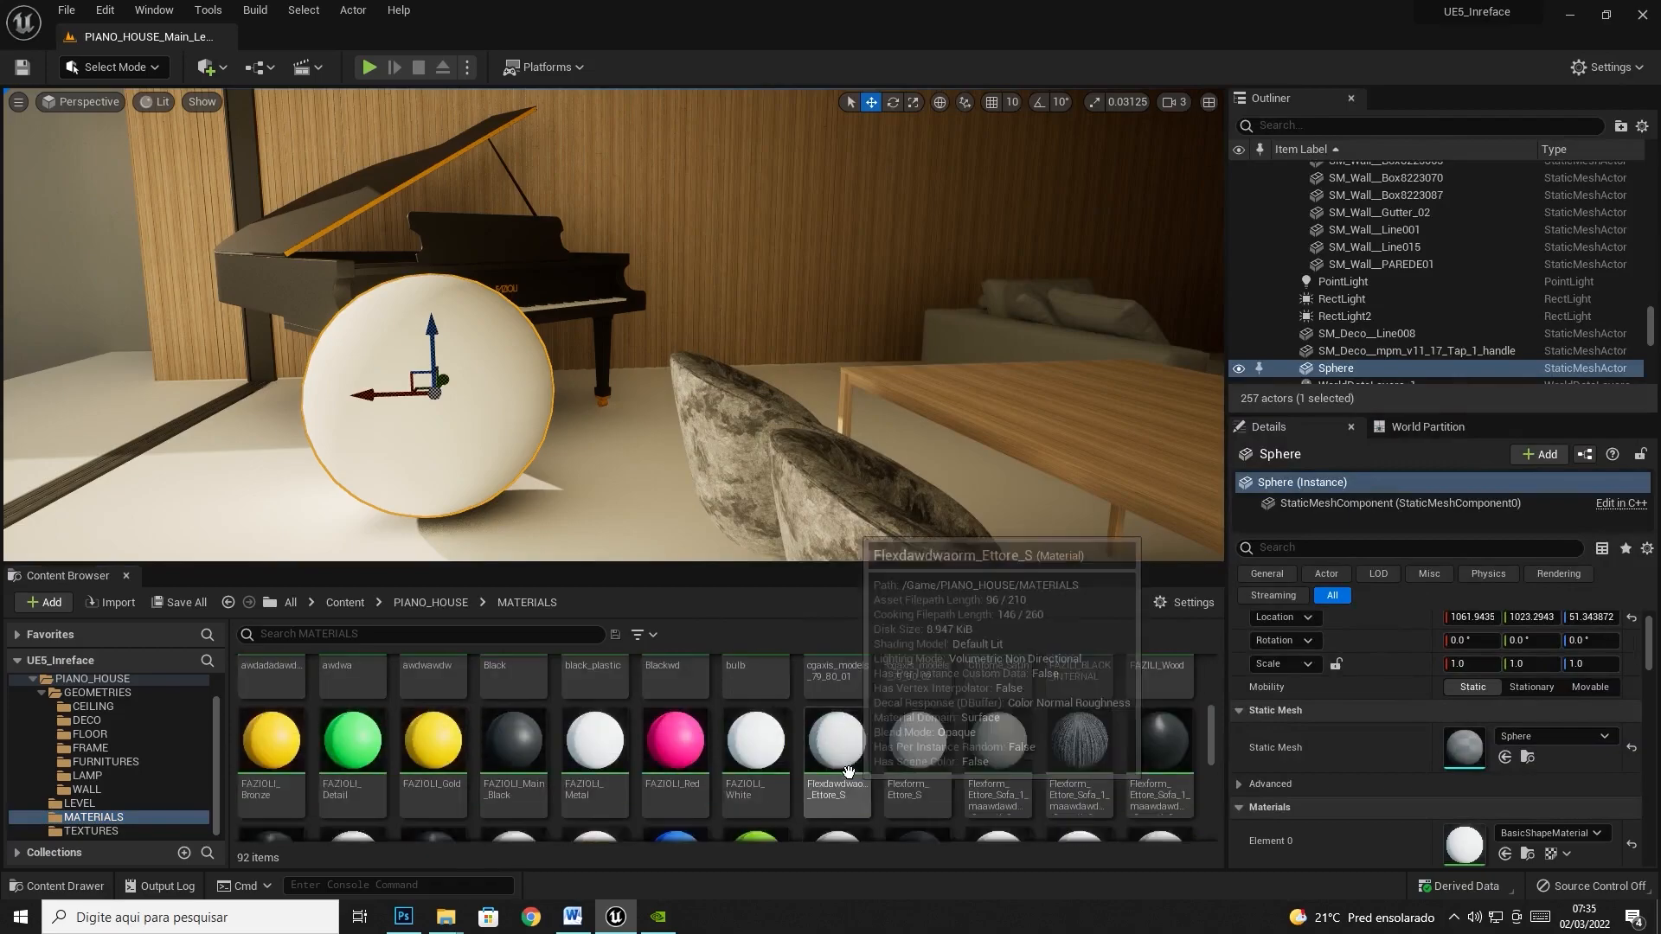
pyautogui.moveTo(995, 744); pyautogui.dragTo(419, 421)
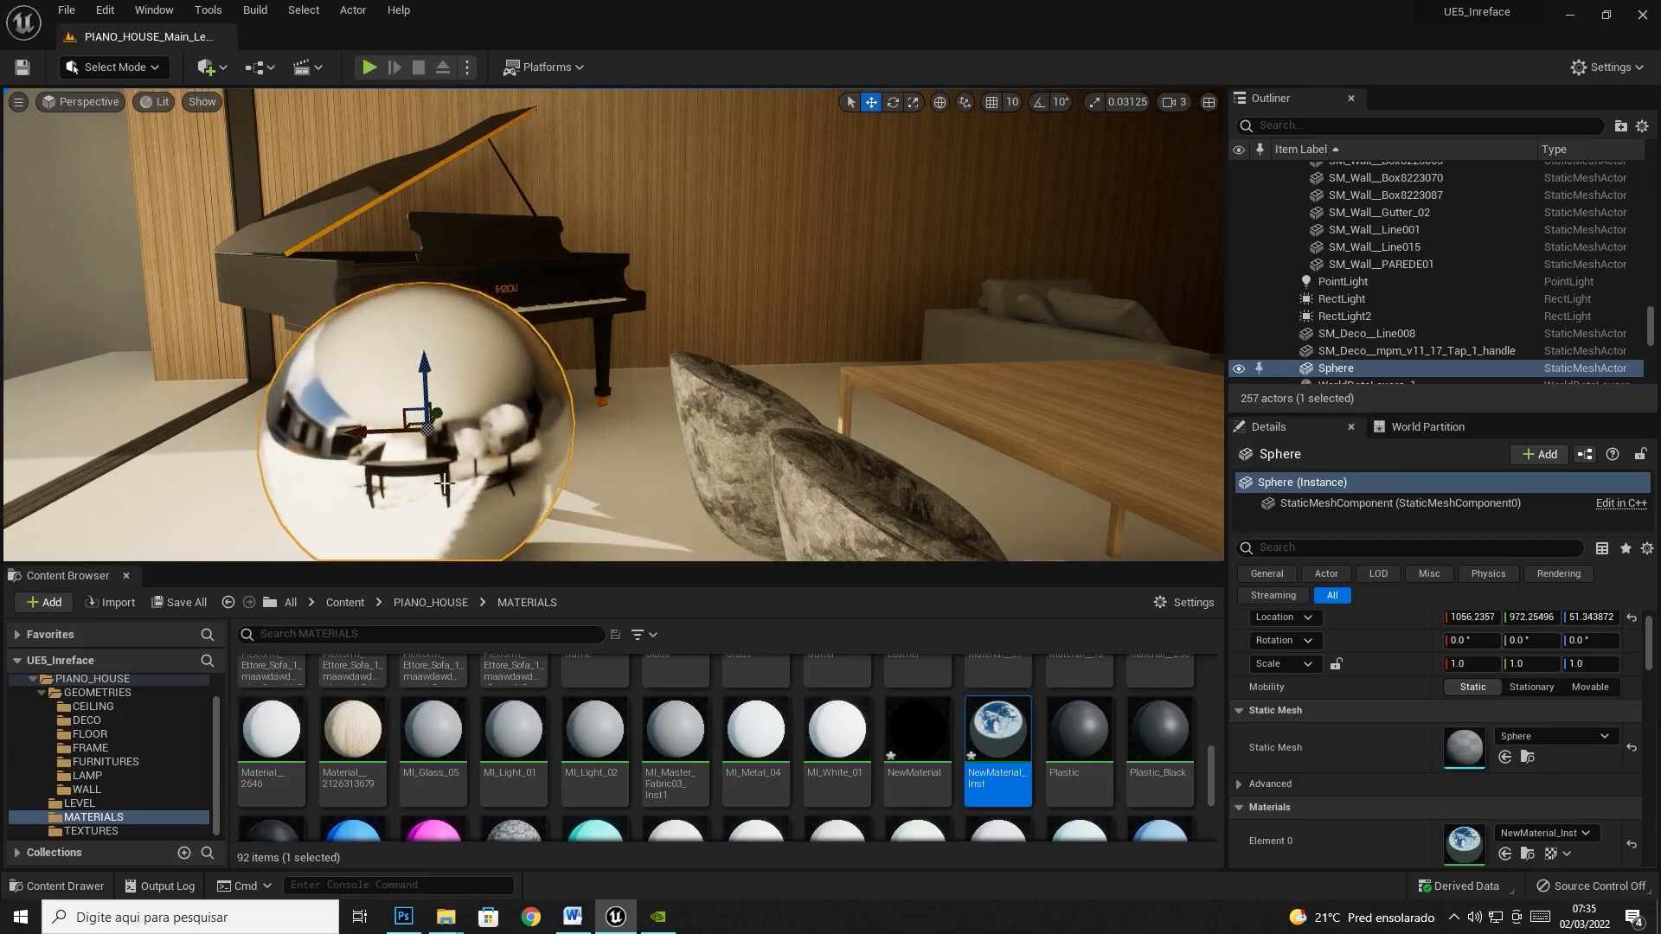
# - Try to move the reflective sphere farther across the floor, and undo the move
pyautogui.moveTo(436, 433); pyautogui.dragTo(433, 547, button='right')
pyautogui.press('w')
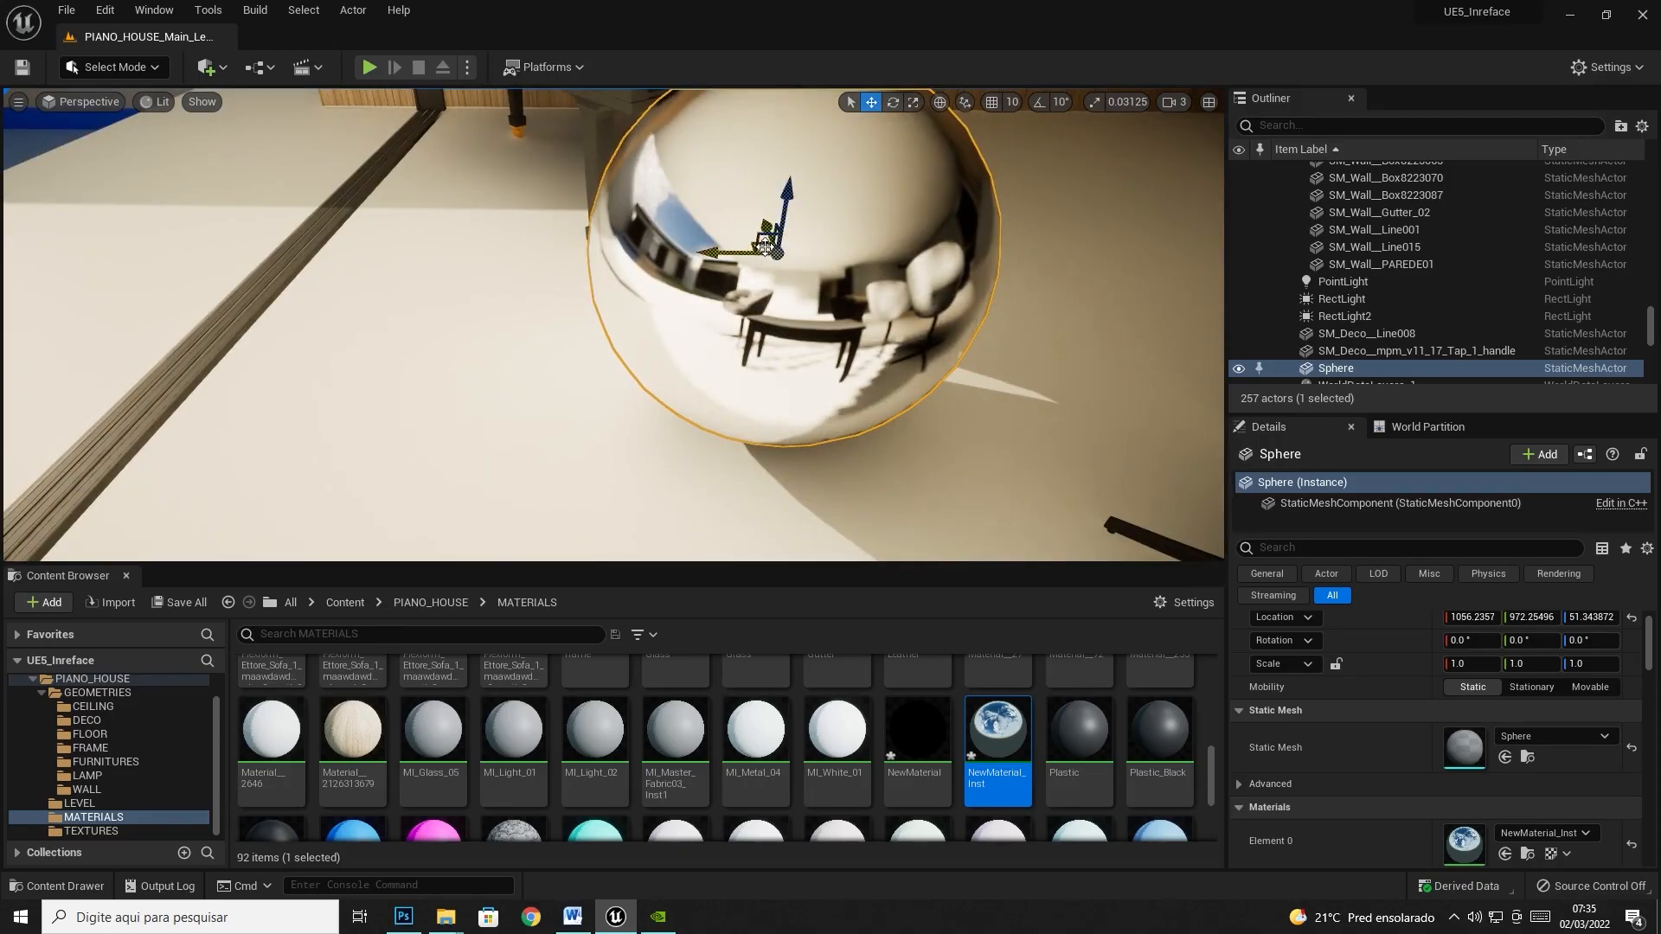
pyautogui.moveTo(765, 246); pyautogui.dragTo(52, 143)
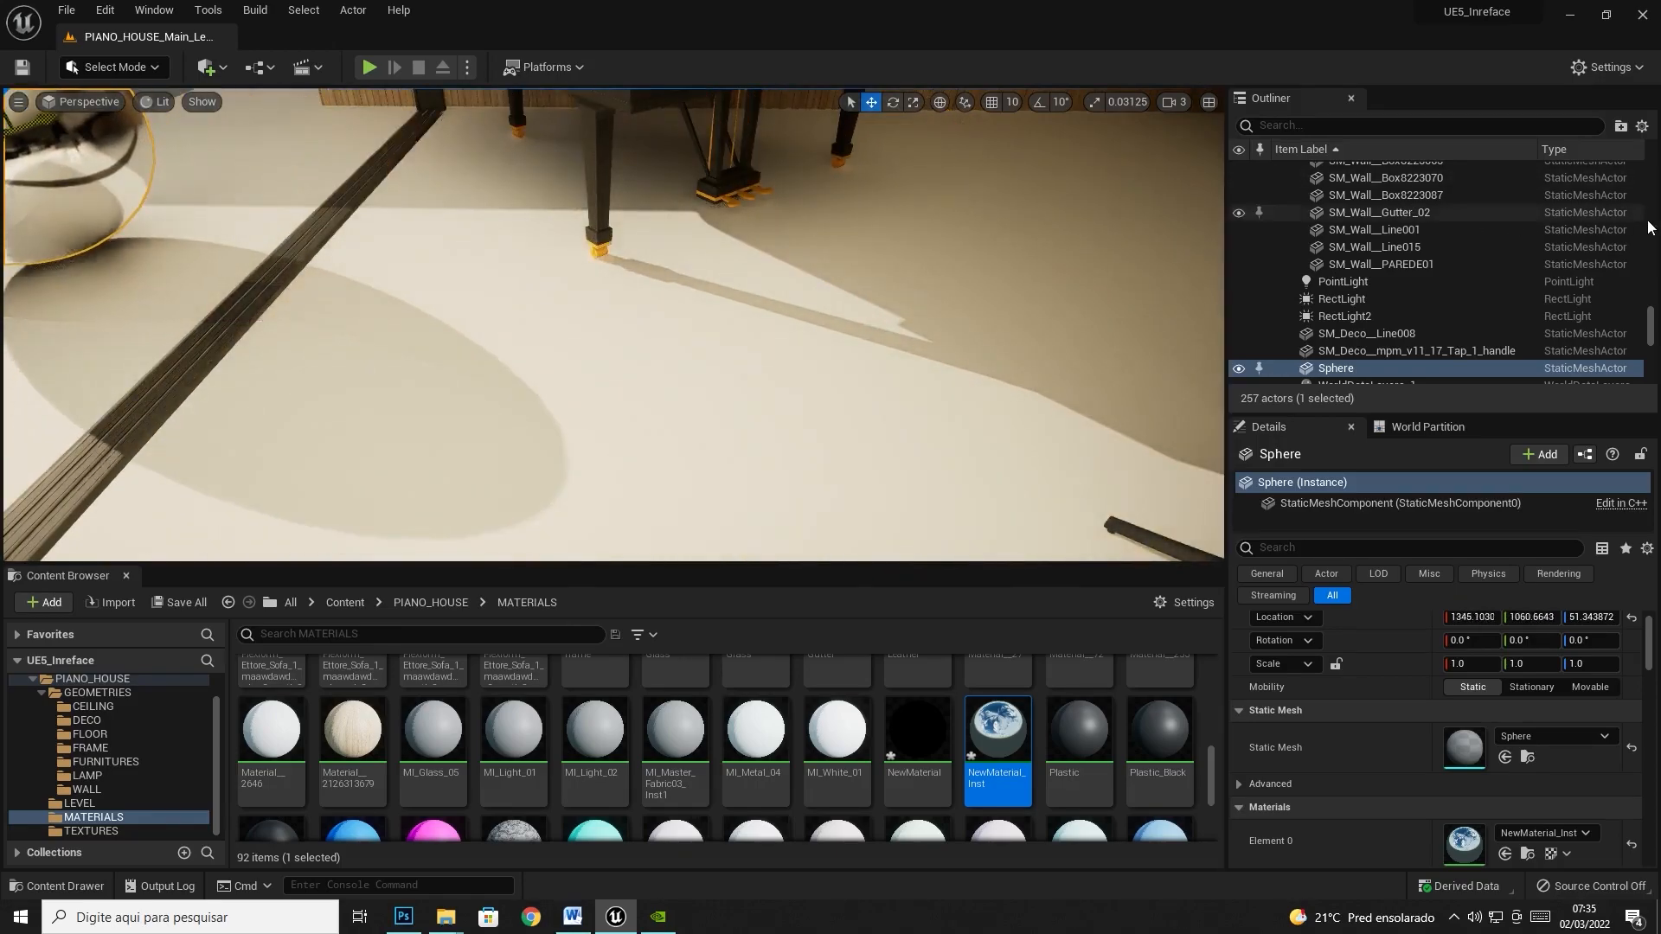
pyautogui.hotkey('ctrl', 'z')
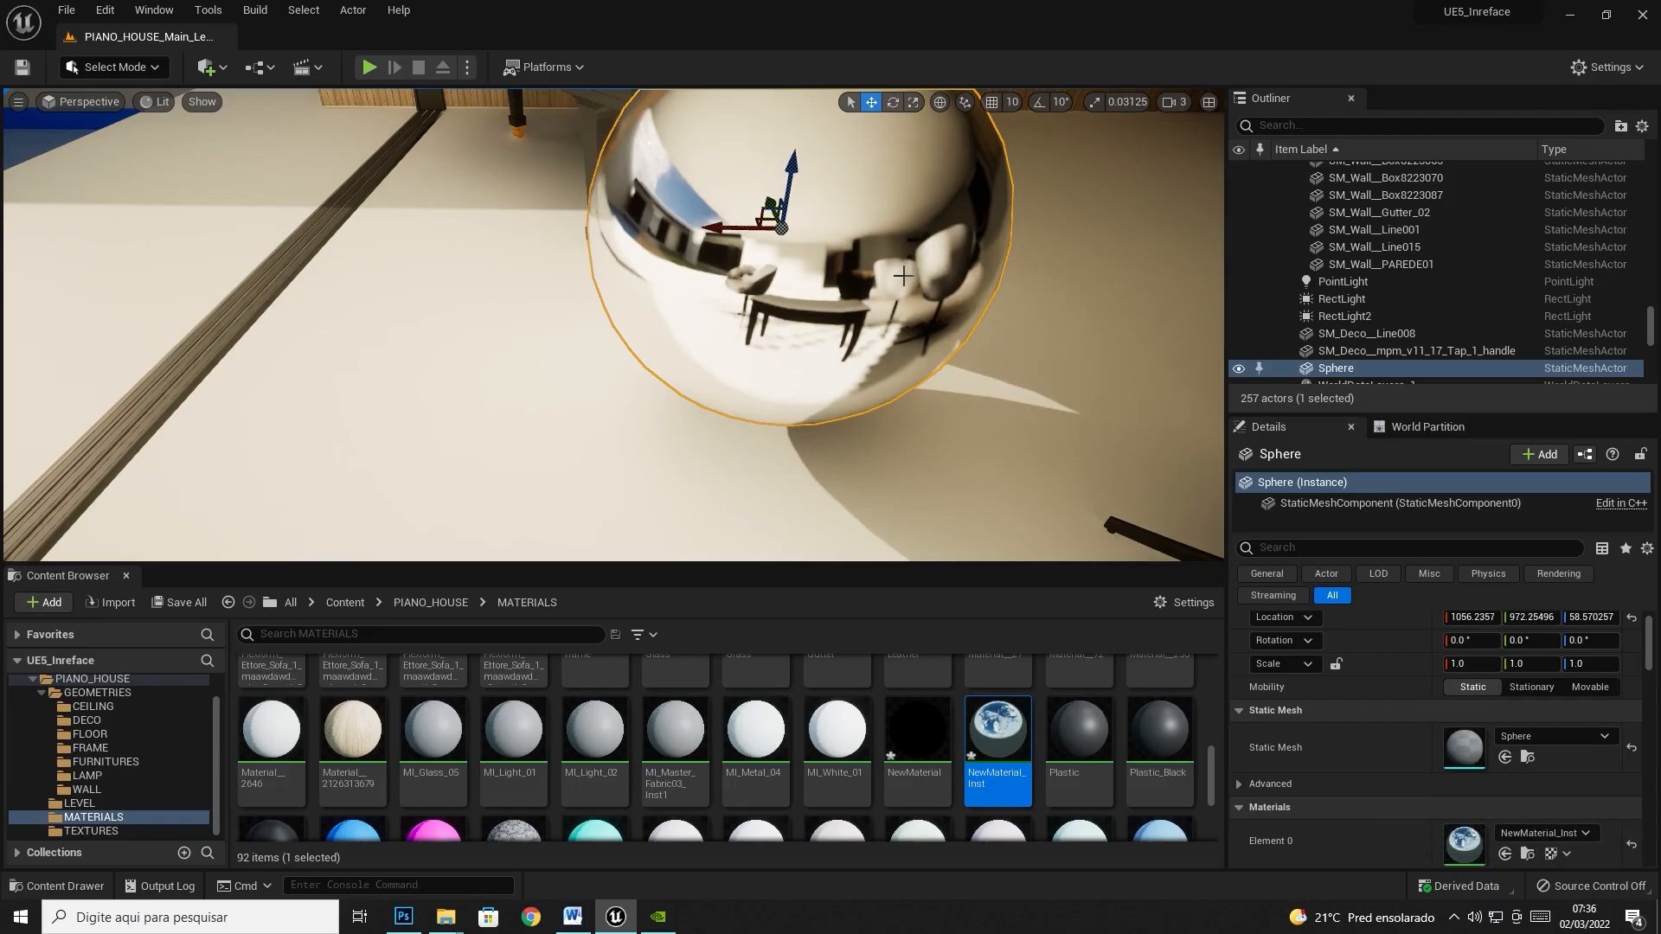
# - Delete the loose patterned chair and the chairs along the bench side of the dining table
pyautogui.moveTo(909, 299); pyautogui.dragTo(1155, 212, button='right')
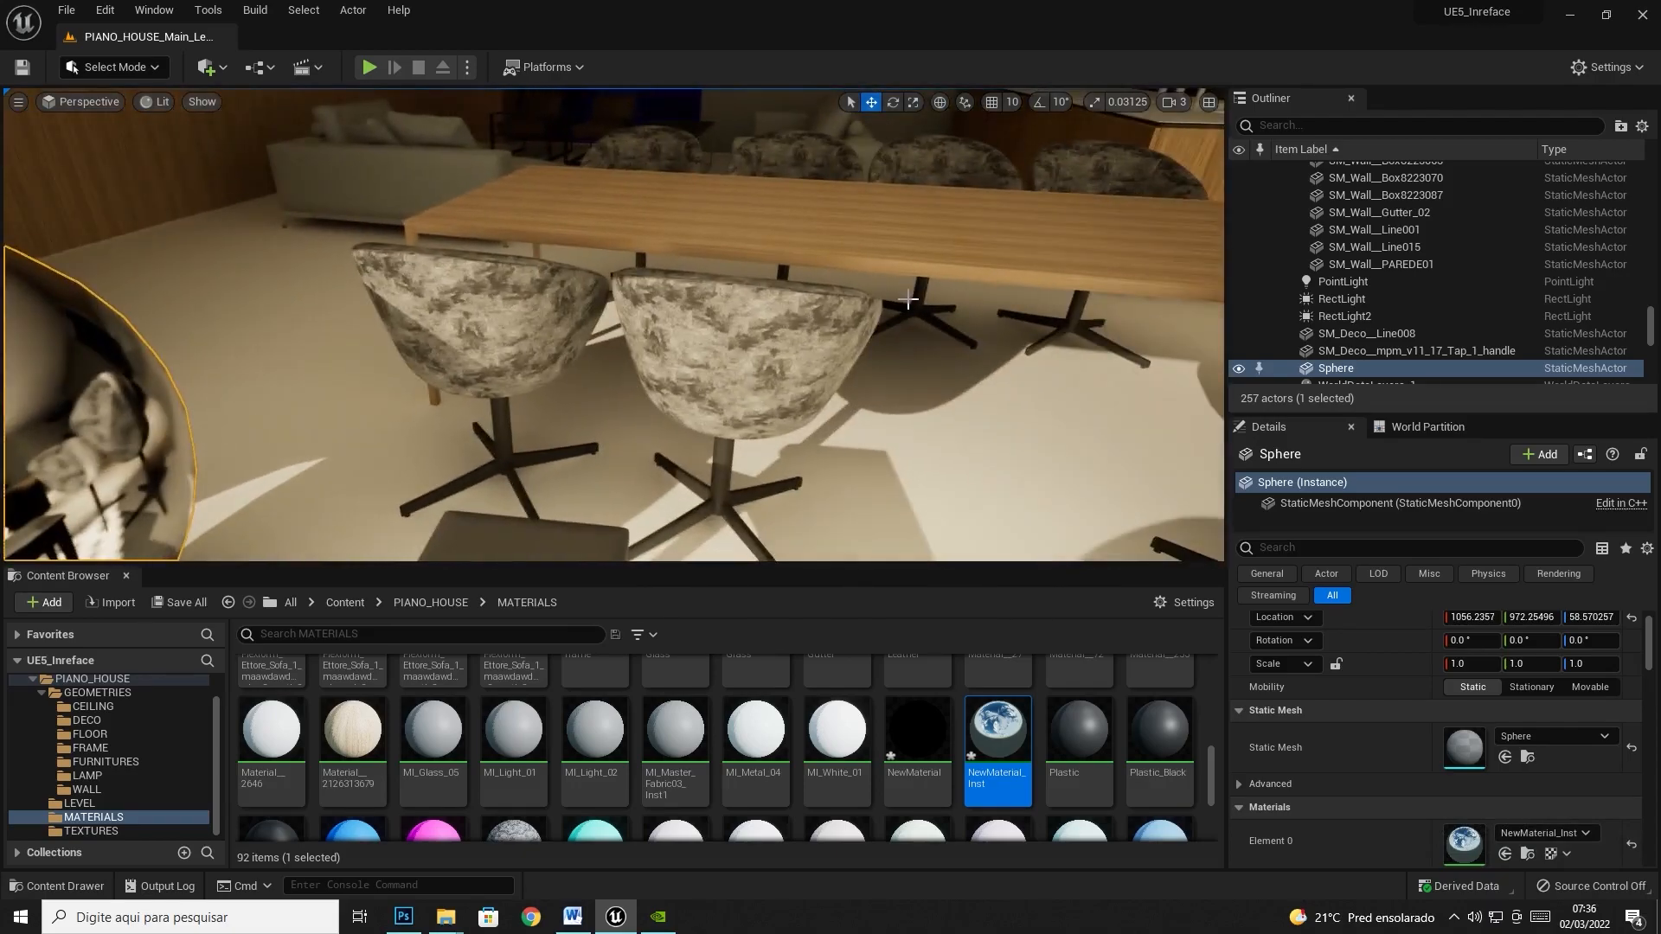
pyautogui.moveTo(783, 364); pyautogui.dragTo(804, 310, button='right')
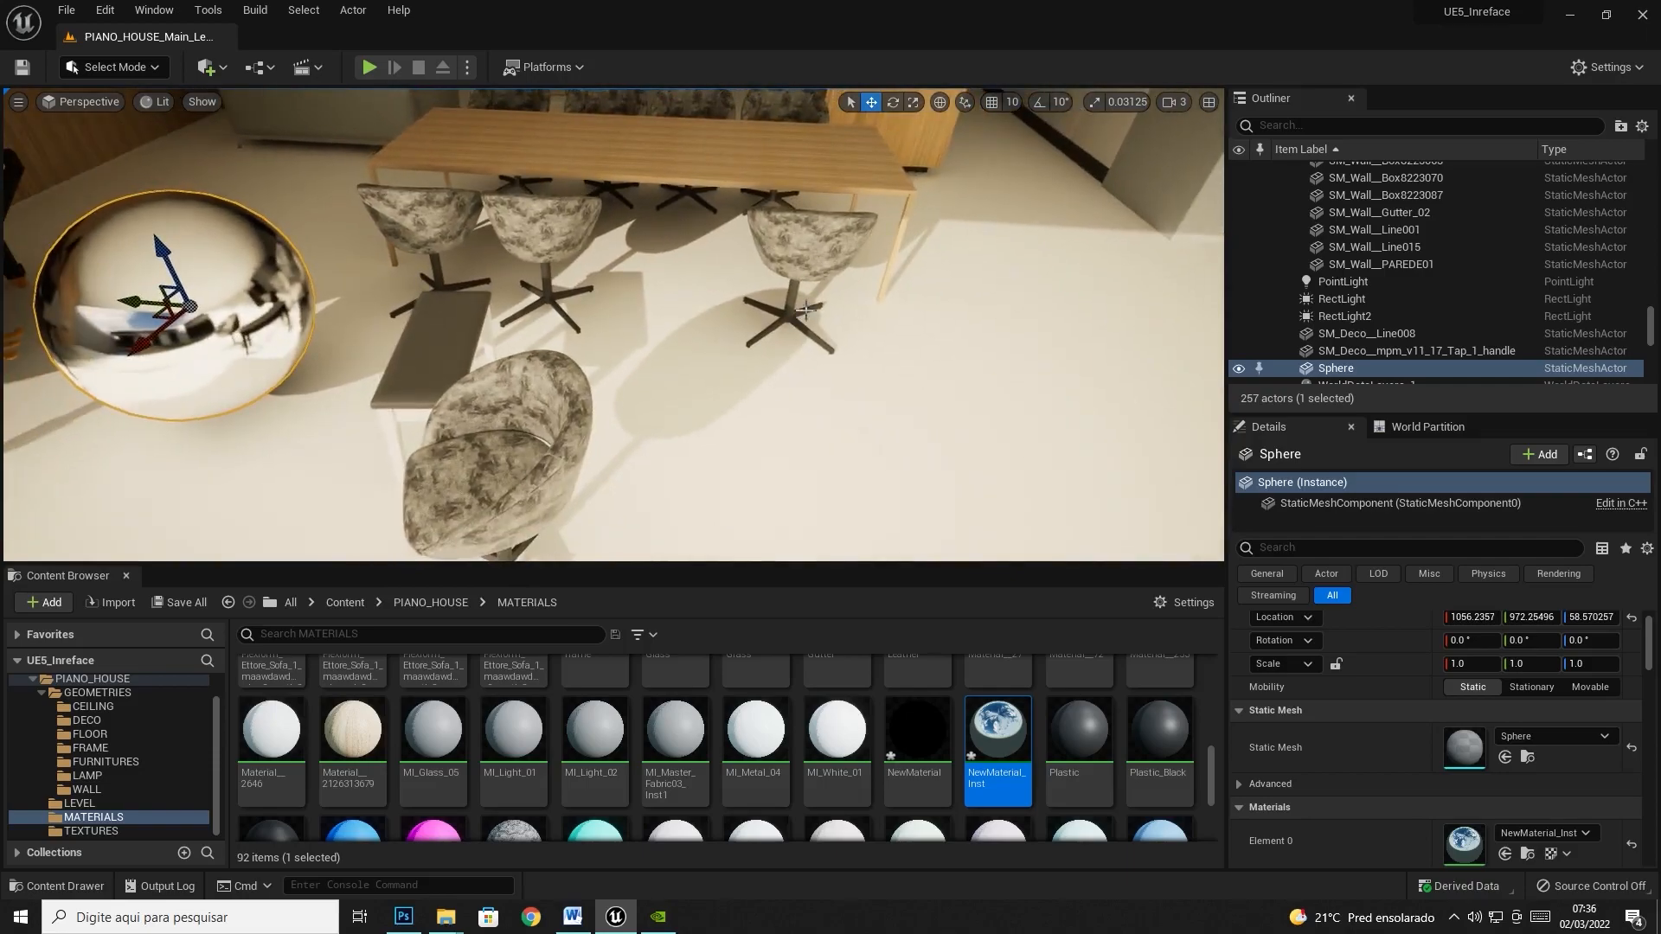
pyautogui.click(814, 262)
pyautogui.press('Delete')
pyautogui.click(519, 227)
pyautogui.press('Delete')
pyautogui.click(467, 207)
pyautogui.press('Delete')
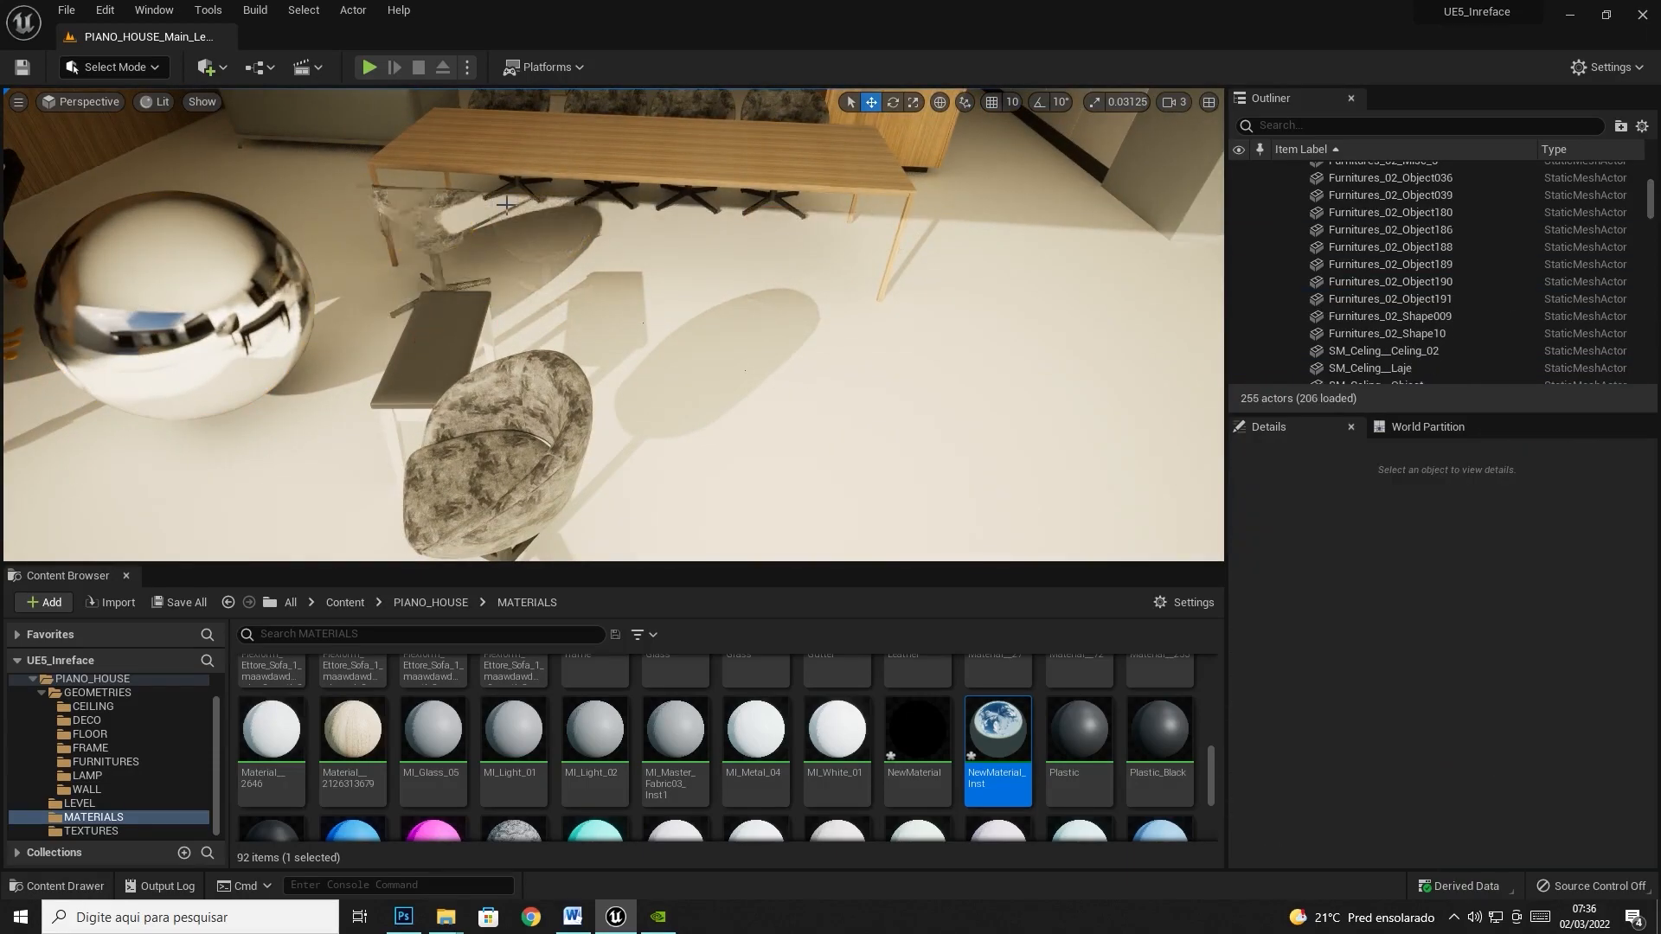
pyautogui.click(528, 190)
pyautogui.press('Delete')
# - Undo the accidental floor deletion and delete two of the chairs on the far side of the dining table
pyautogui.click(620, 204)
pyautogui.press('Delete')
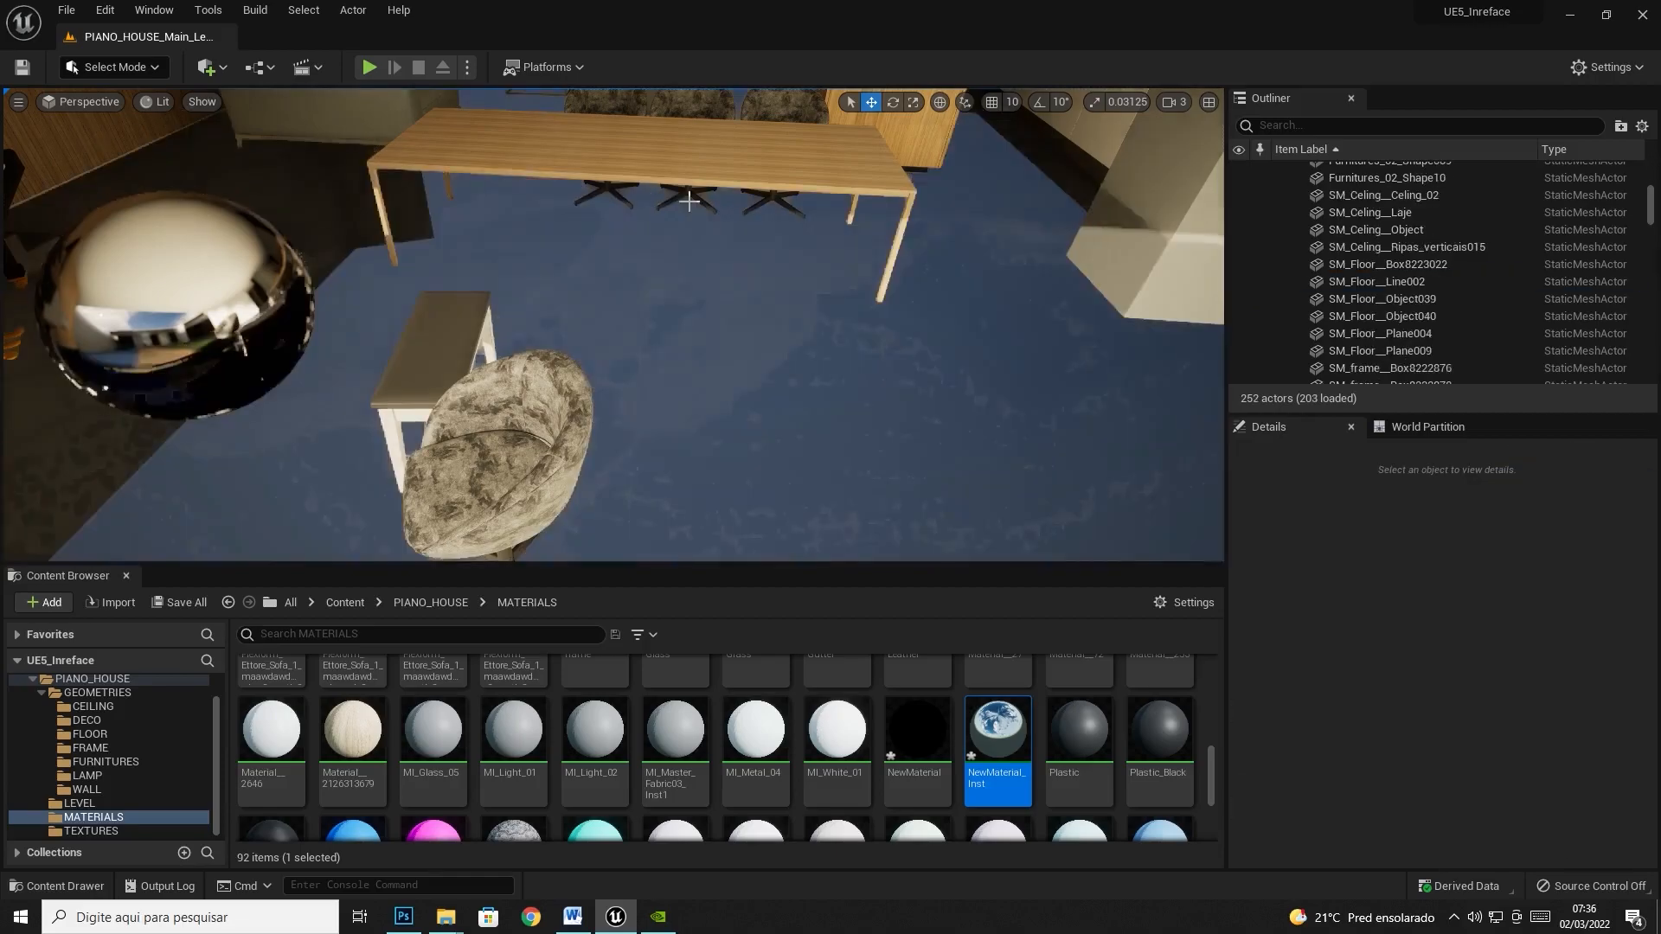
pyautogui.hotkey('ctrl', 'z')
pyautogui.click(687, 195)
pyautogui.press('Delete')
pyautogui.click(771, 201)
pyautogui.press('Delete')
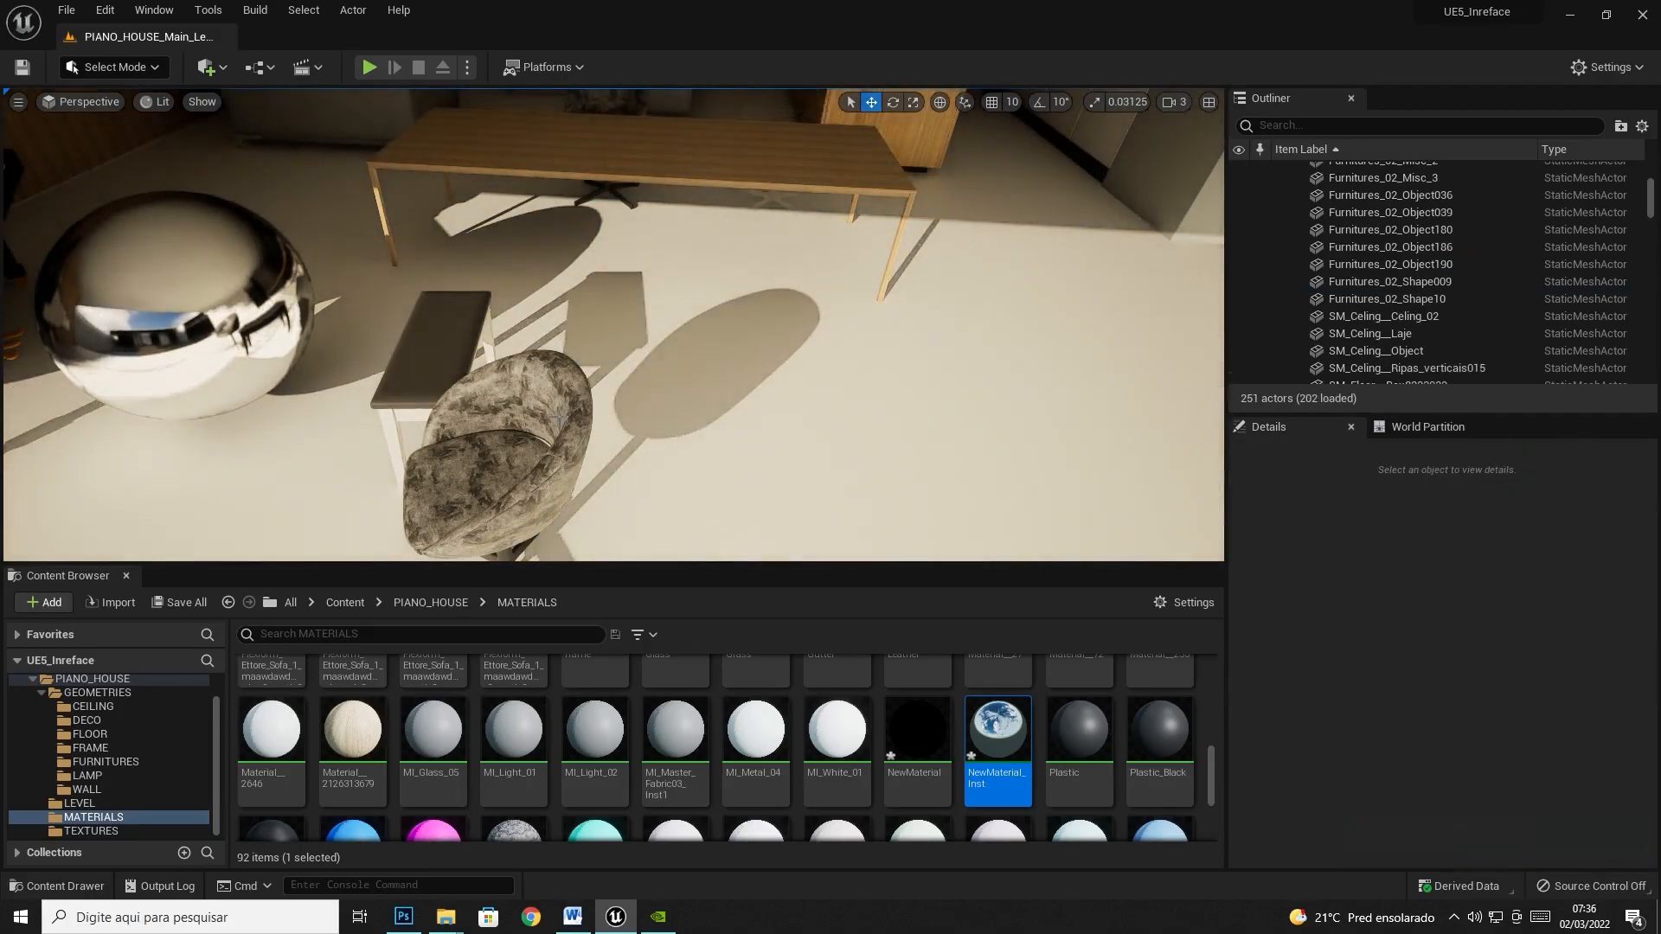
# - Move the remaining chair by the bench to the dining table, turn it to face the table, and copy it into a row of four
pyautogui.click(560, 419)
pyautogui.moveTo(513, 512); pyautogui.dragTo(510, 538, button='right')
pyautogui.moveTo(503, 507); pyautogui.dragTo(692, 294)
pyautogui.click(892, 102)
pyautogui.click(871, 102)
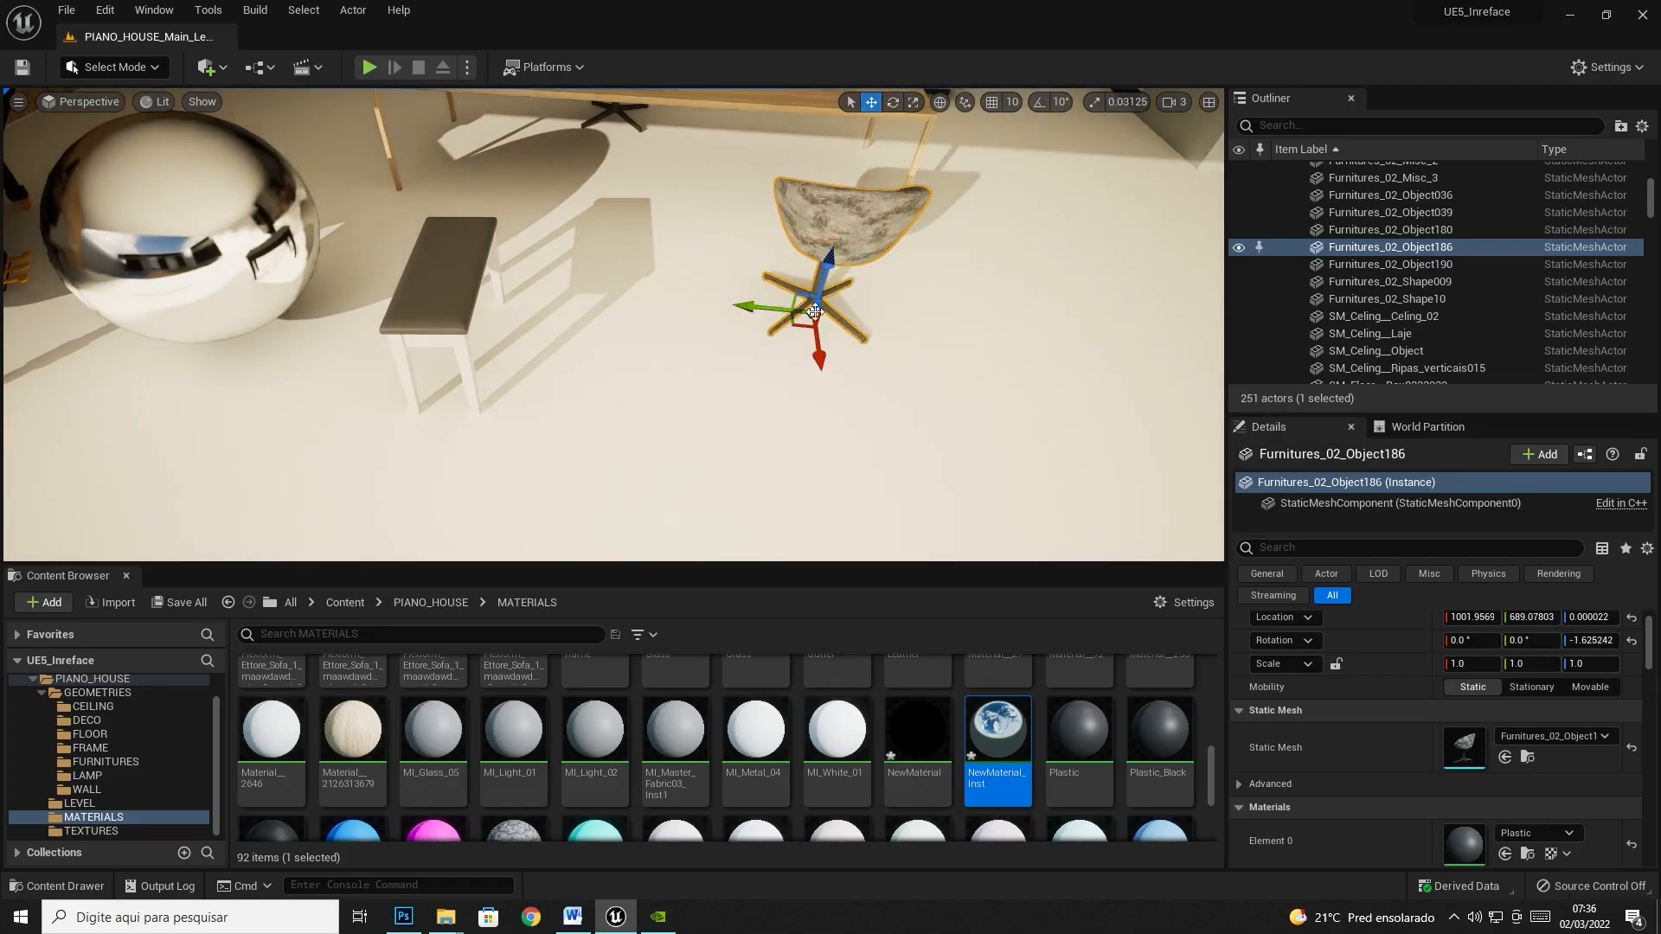
pyautogui.moveTo(798, 331); pyautogui.dragTo(414, 229)
pyautogui.moveTo(541, 295); pyautogui.dragTo(578, 288, button='right')
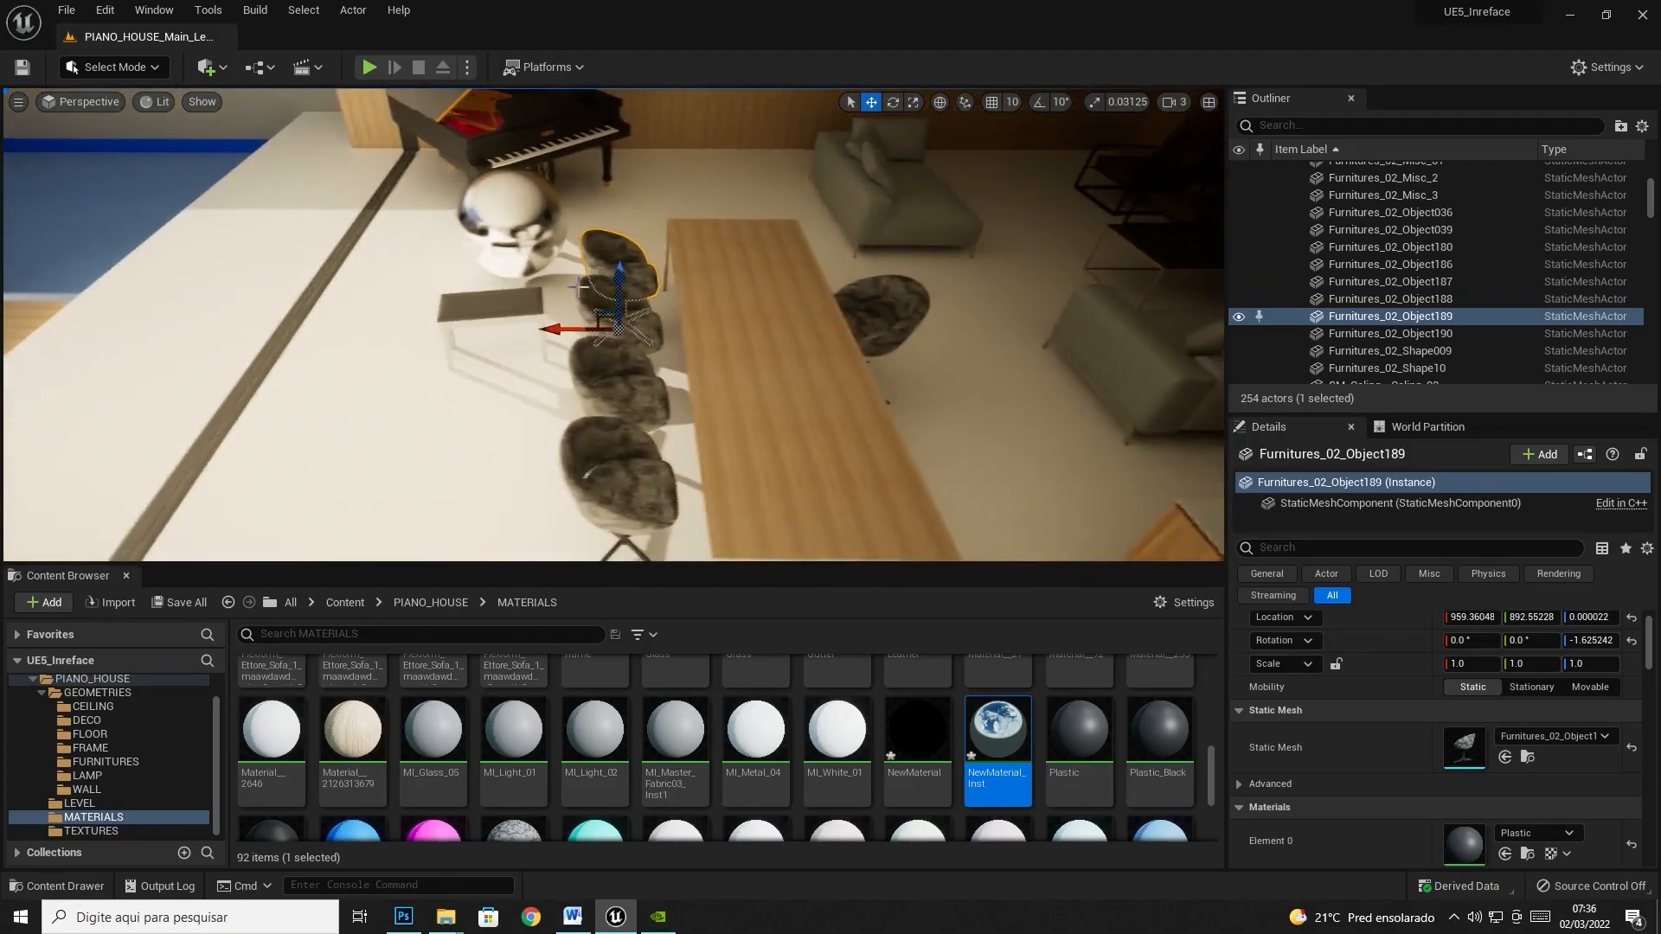
# - Delete the leftover chair on the opposite side, select the row of four chairs and copy it across the table
pyautogui.click(865, 299)
pyautogui.press('Delete')
pyautogui.click(622, 298)
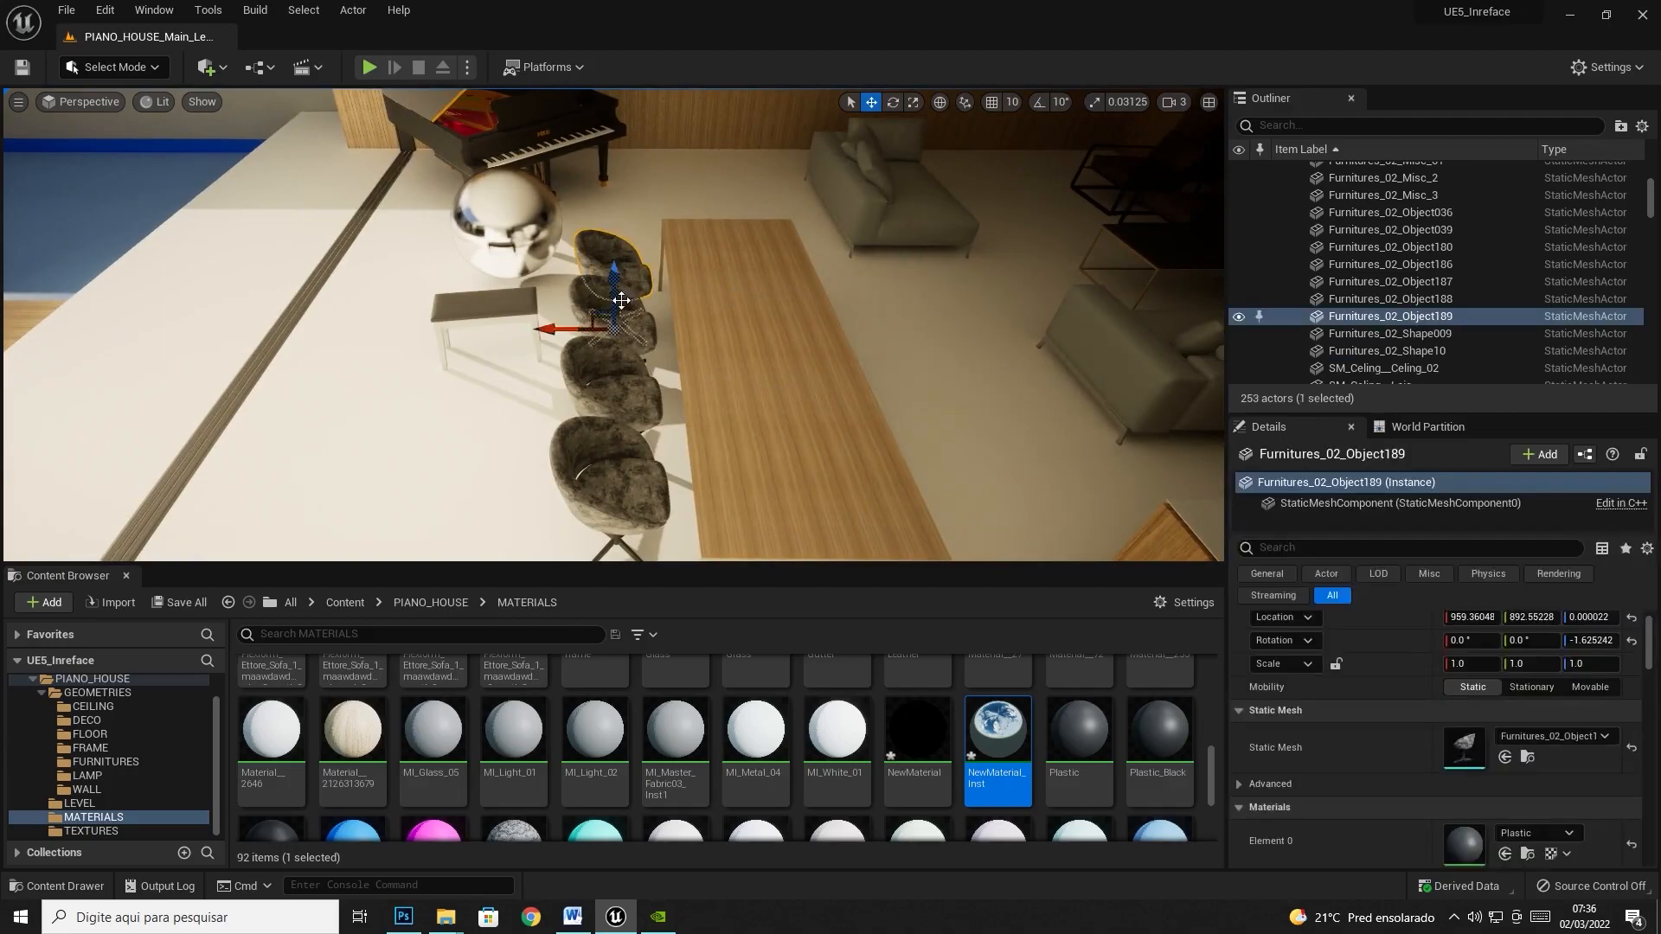
pyautogui.keyDown('ctrl'); pyautogui.click(610, 334); pyautogui.keyUp('ctrl')
pyautogui.keyDown('ctrl'); pyautogui.click(602, 405); pyautogui.keyUp('ctrl')
pyautogui.keyDown('ctrl'); pyautogui.click(578, 464); pyautogui.keyUp('ctrl')
pyautogui.keyDown('alt'); pyautogui.moveTo(561, 543); pyautogui.dragTo(786, 548); pyautogui.keyUp('alt')
# - Rotate the four copied chairs about 180 degrees to face the table and align them along its far side
pyautogui.click(893, 102)
pyautogui.moveTo(761, 346); pyautogui.dragTo(935, 329)
pyautogui.click(872, 102)
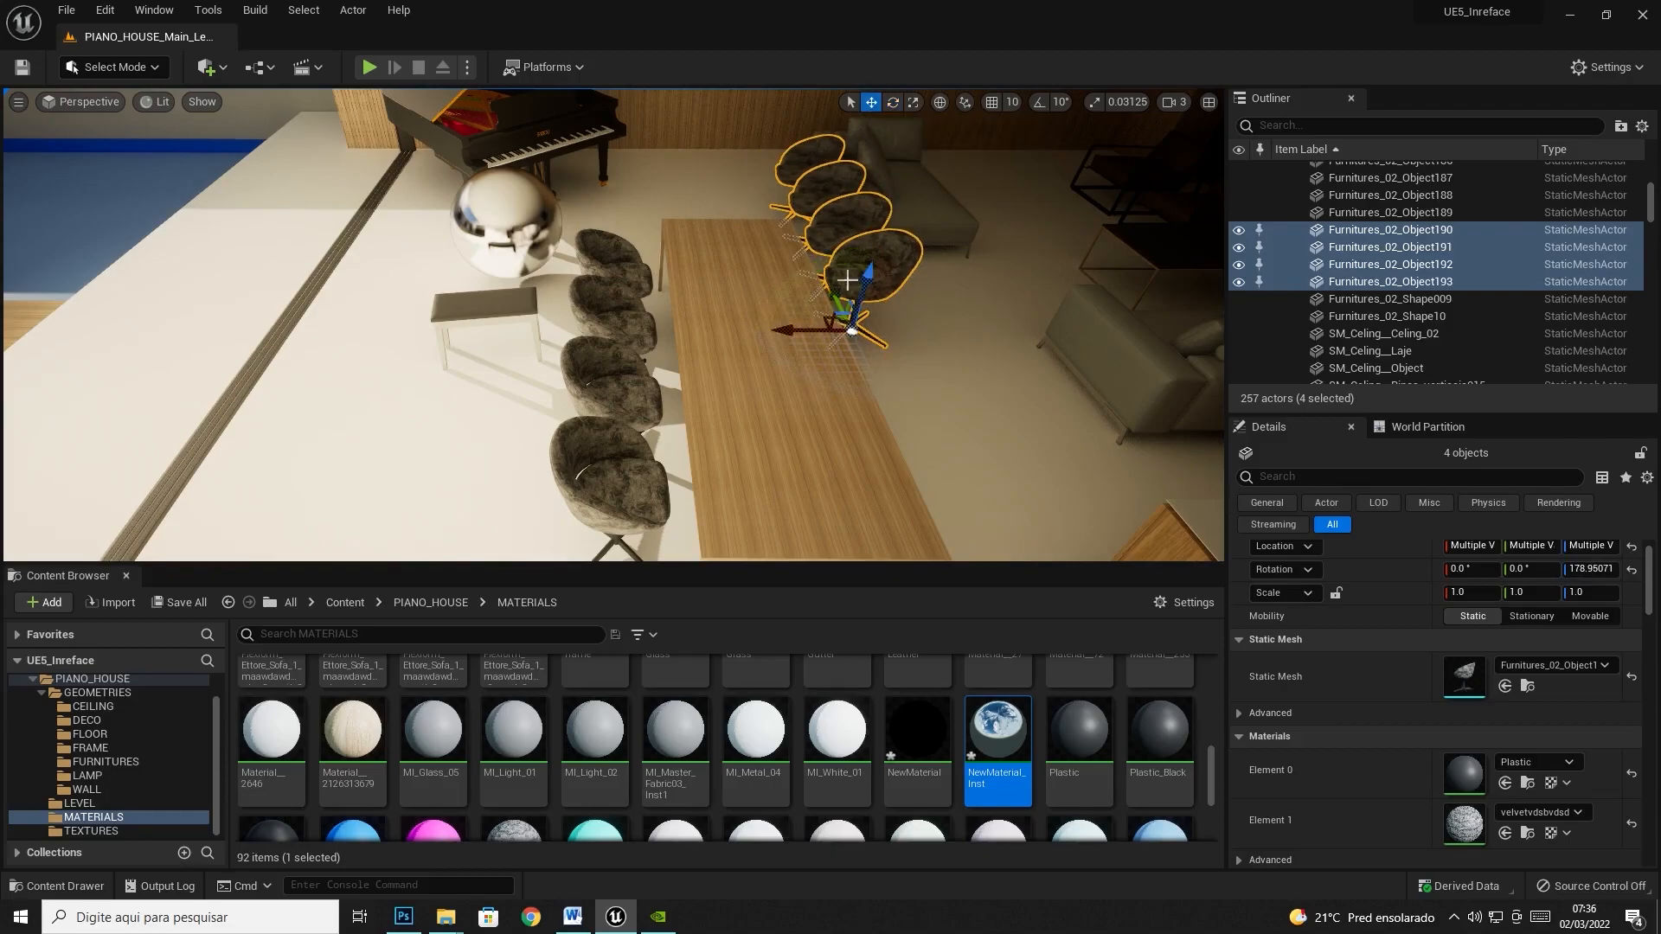
pyautogui.moveTo(824, 314); pyautogui.dragTo(784, 458)
pyautogui.moveTo(783, 458)
pyautogui.mouseDown(button='right')
pyautogui.moveTo(835, 450)
pyautogui.moveTo(805, 450)
pyautogui.mouseUp(button='right')
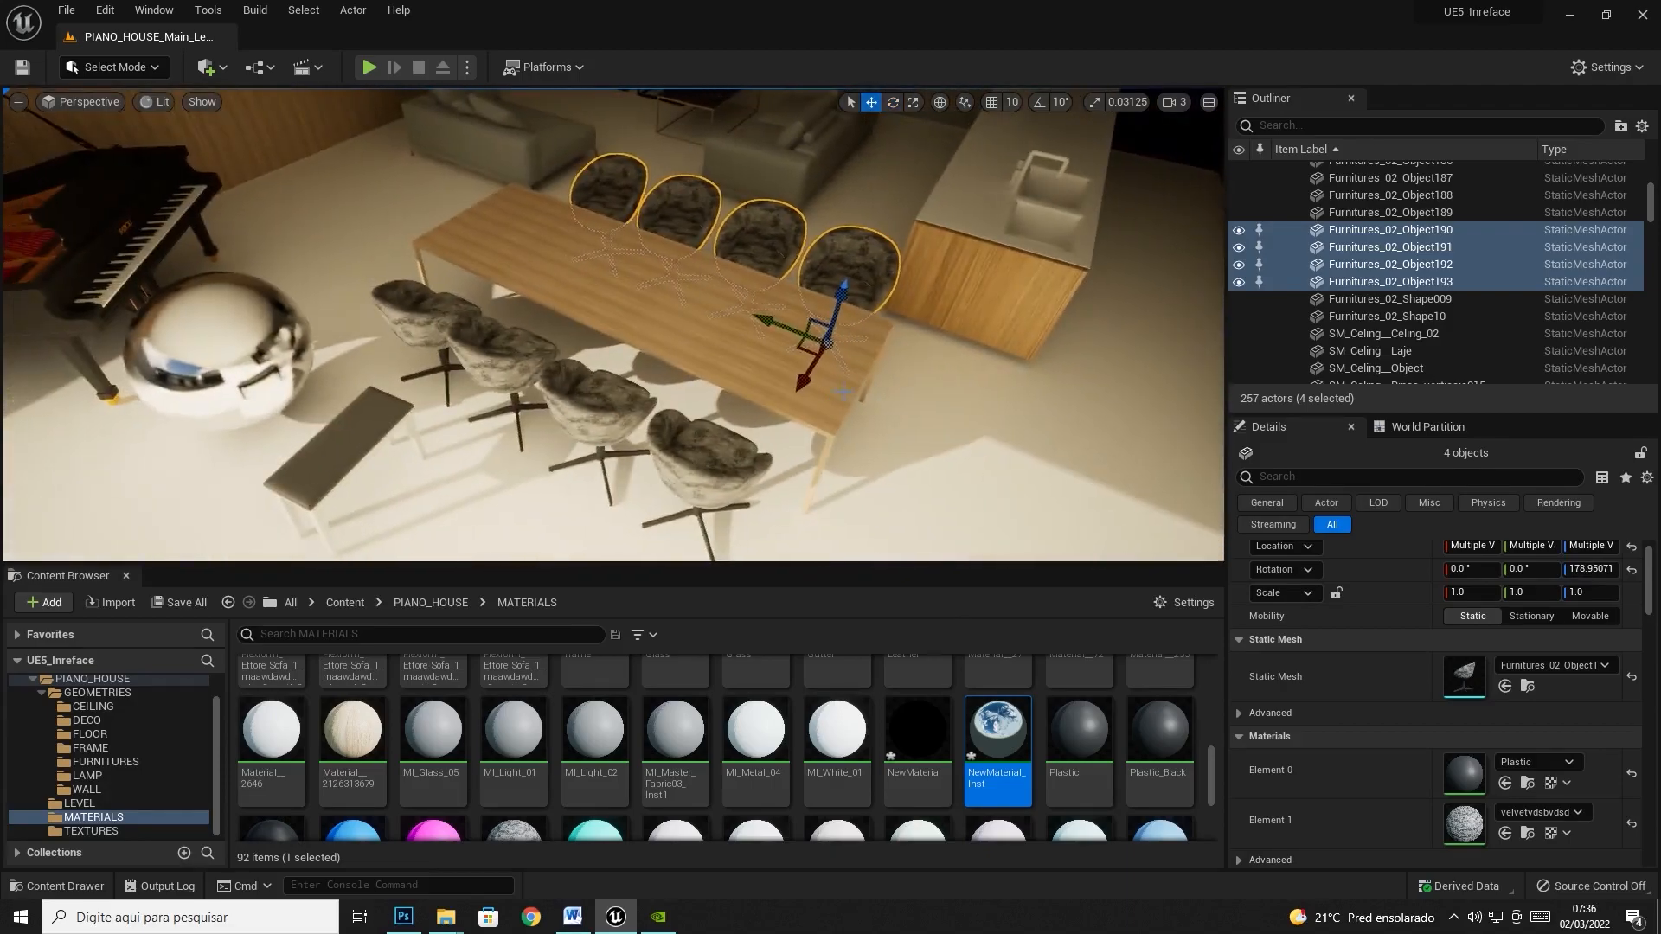
pyautogui.moveTo(798, 346); pyautogui.dragTo(792, 351)
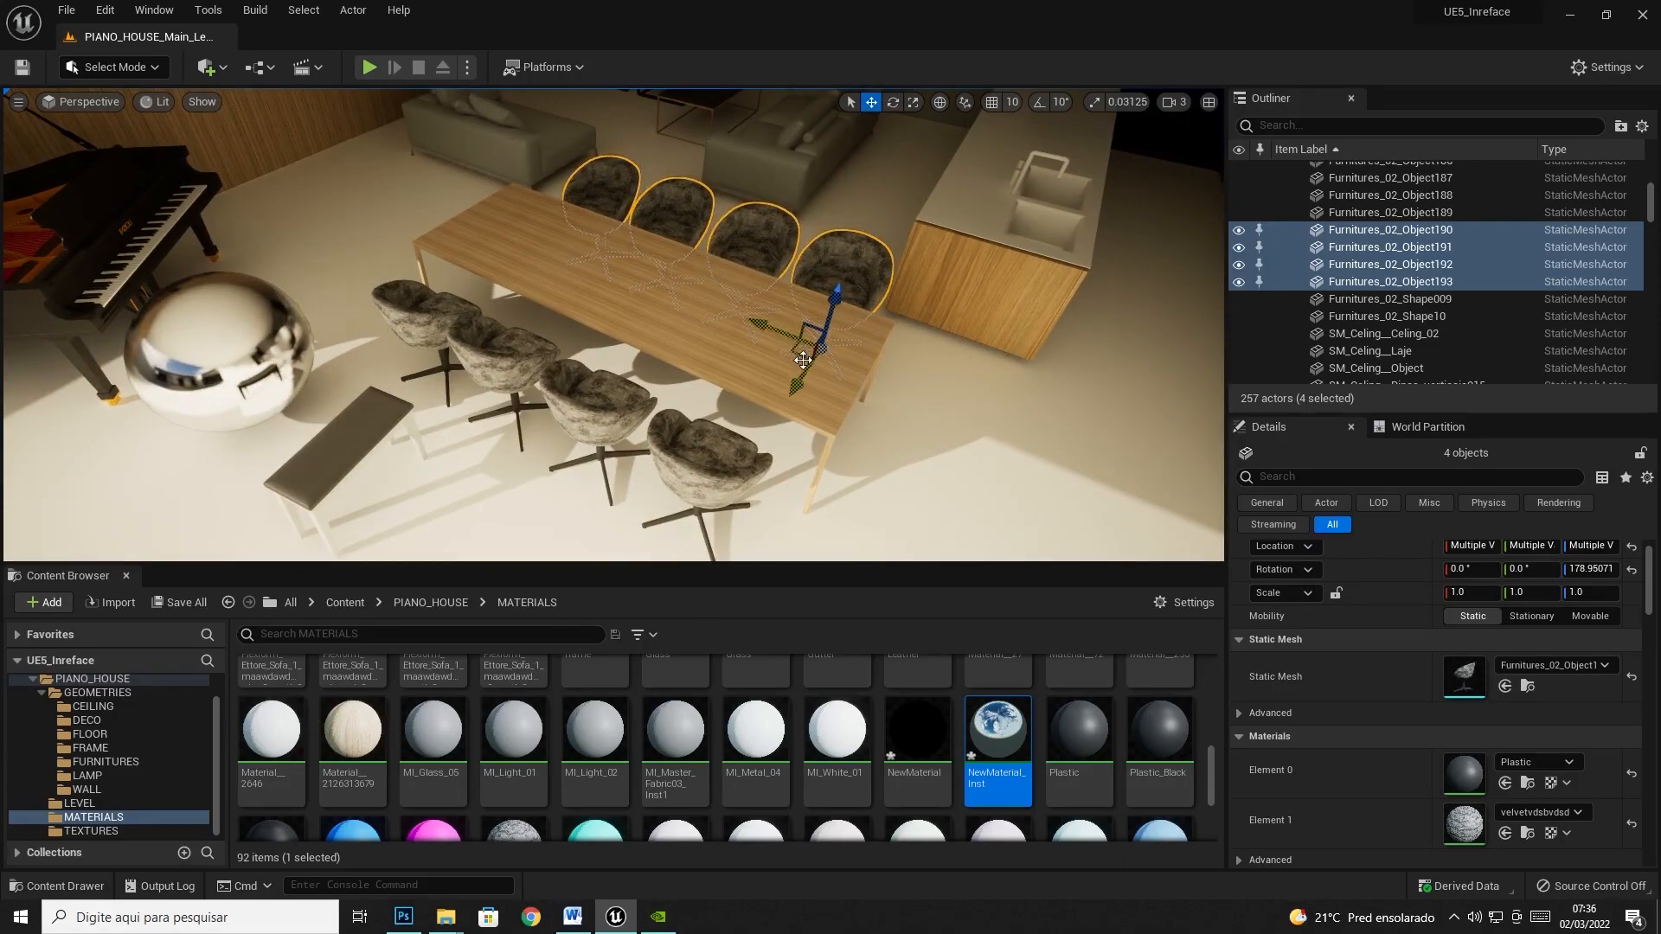
# - Move the reflective sphere from the piano to the kitchen island and raise it above counter height
pyautogui.click(213, 357)
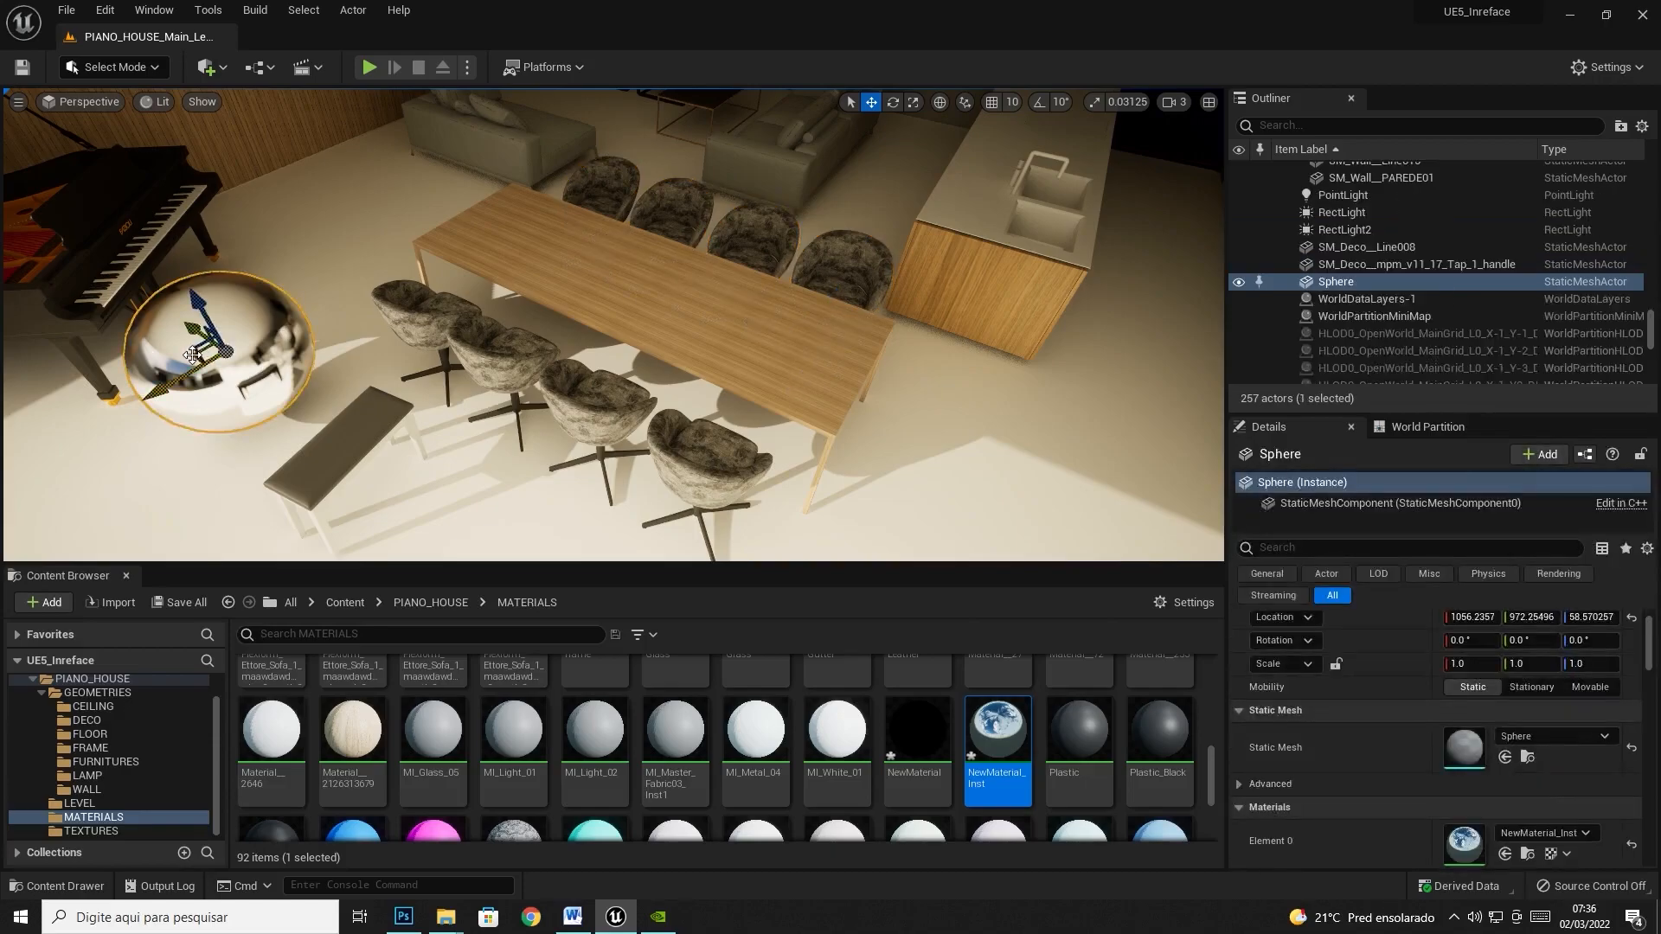
pyautogui.moveTo(190, 356); pyautogui.dragTo(857, 132)
pyautogui.press('f')
pyautogui.press('s')
pyautogui.moveTo(857, 131); pyautogui.dragTo(794, 206, button='right')
pyautogui.press('w')
pyautogui.moveTo(775, 572); pyautogui.dragTo(772, 729)
pyautogui.moveTo(697, 220); pyautogui.dragTo(699, 121)
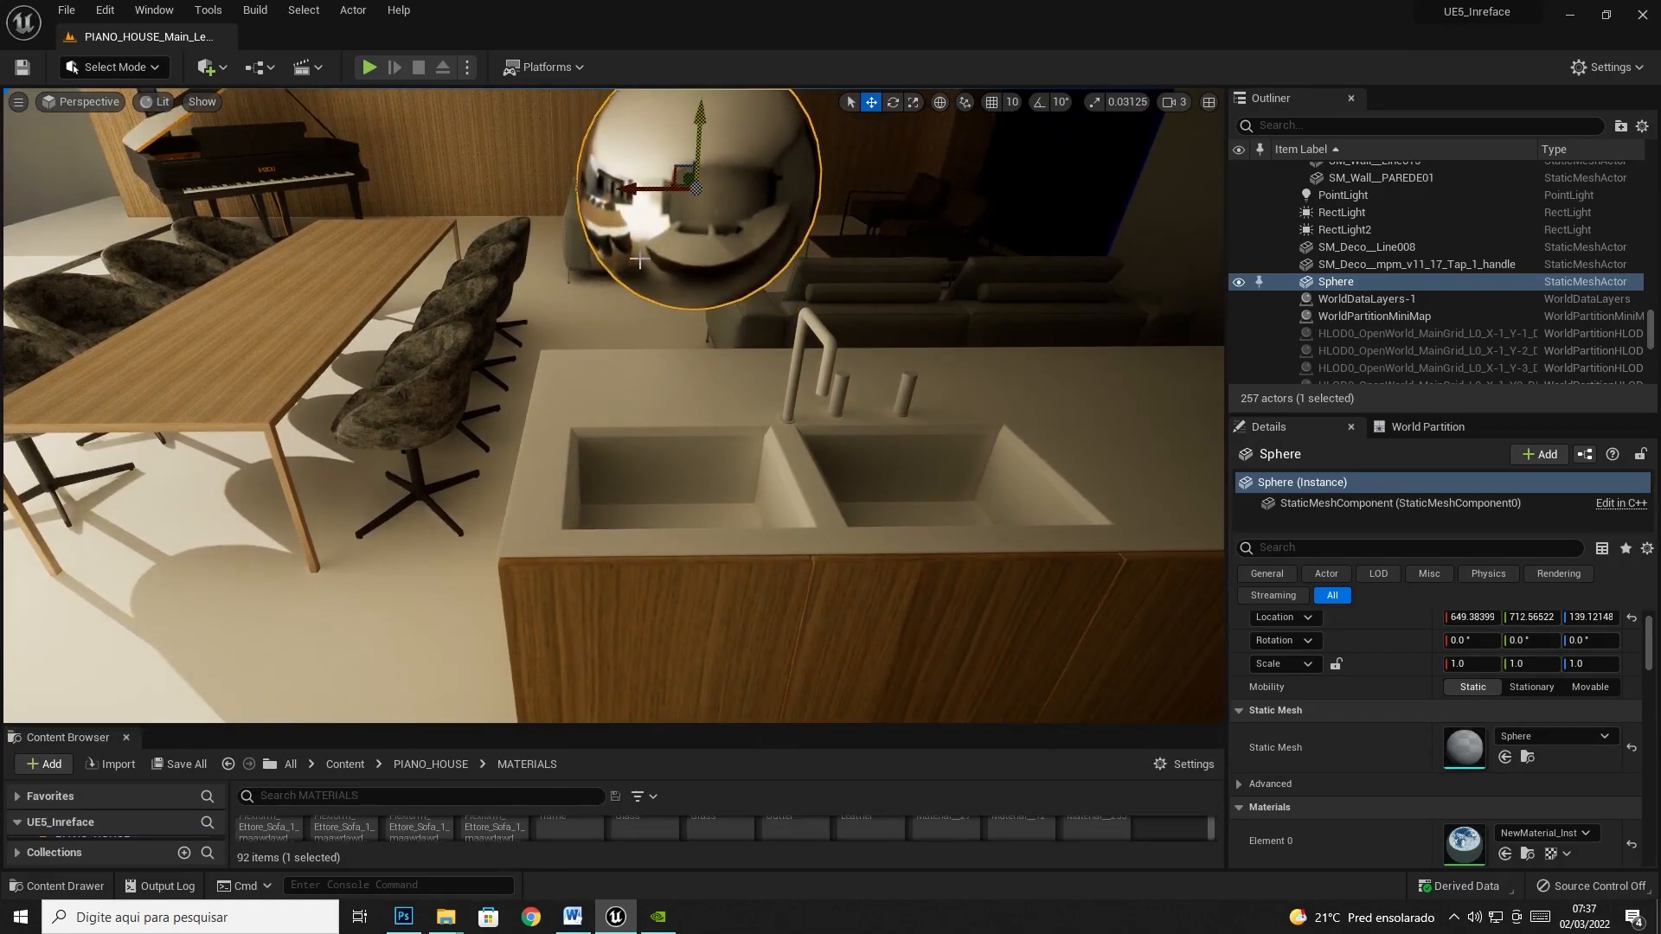
# - Open the kitchen island's static mesh Furnitures_02_Box8223084 in the mesh editor and narrow the editor window
pyautogui.click(580, 416)
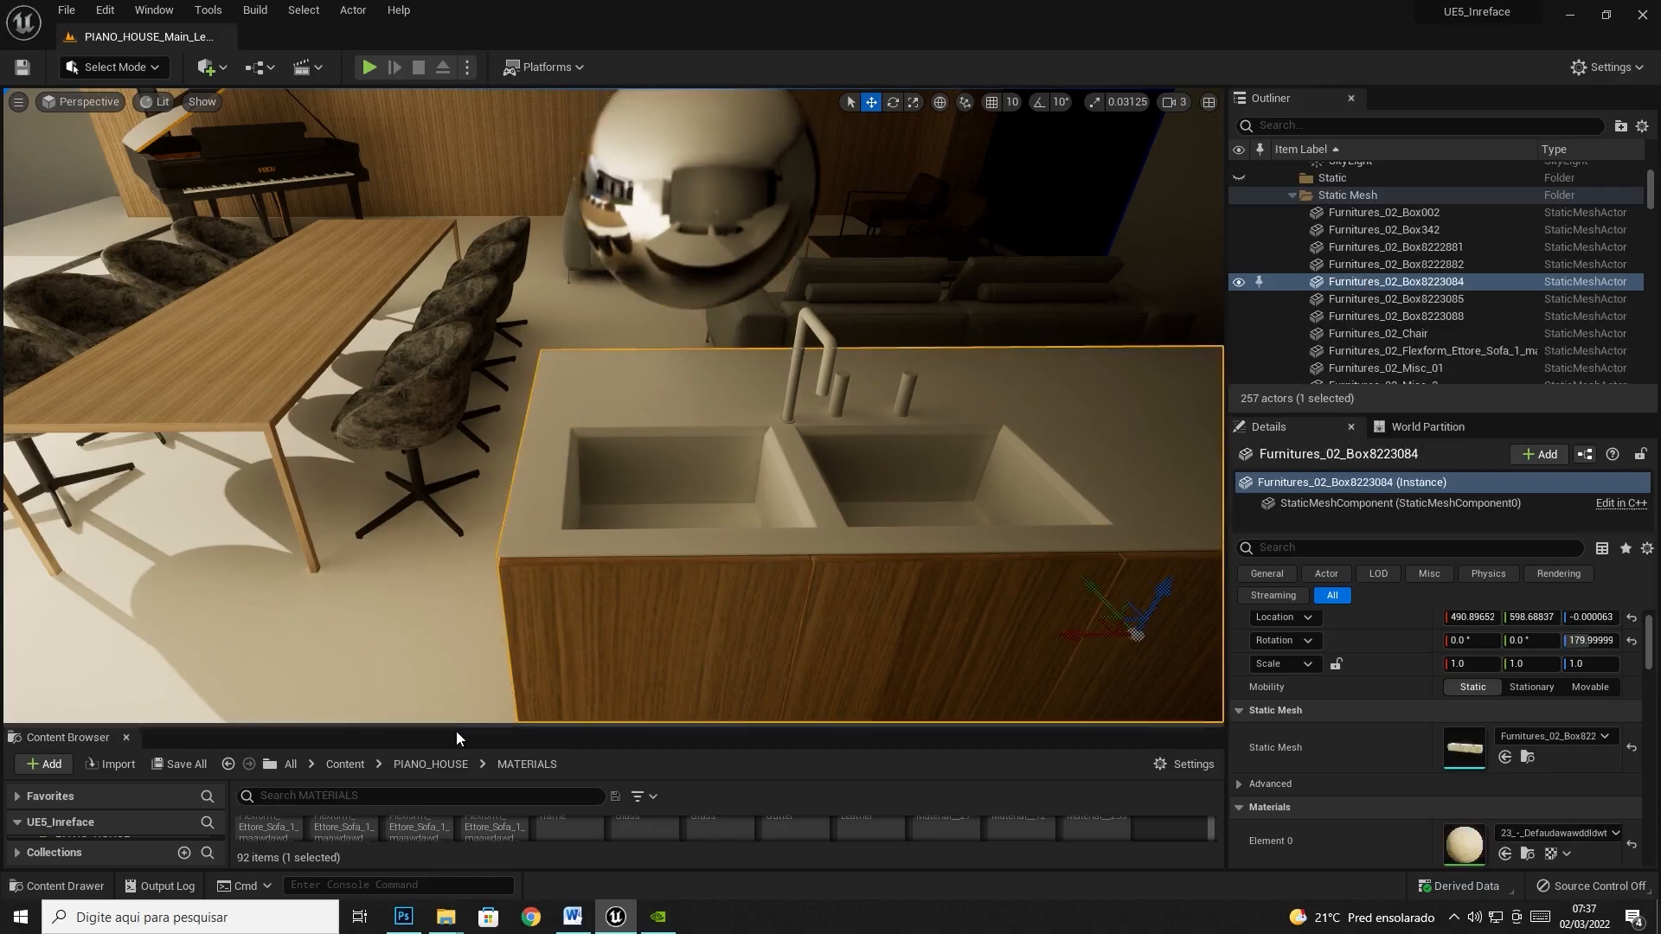
pyautogui.moveTo(457, 732); pyautogui.dragTo(407, 487)
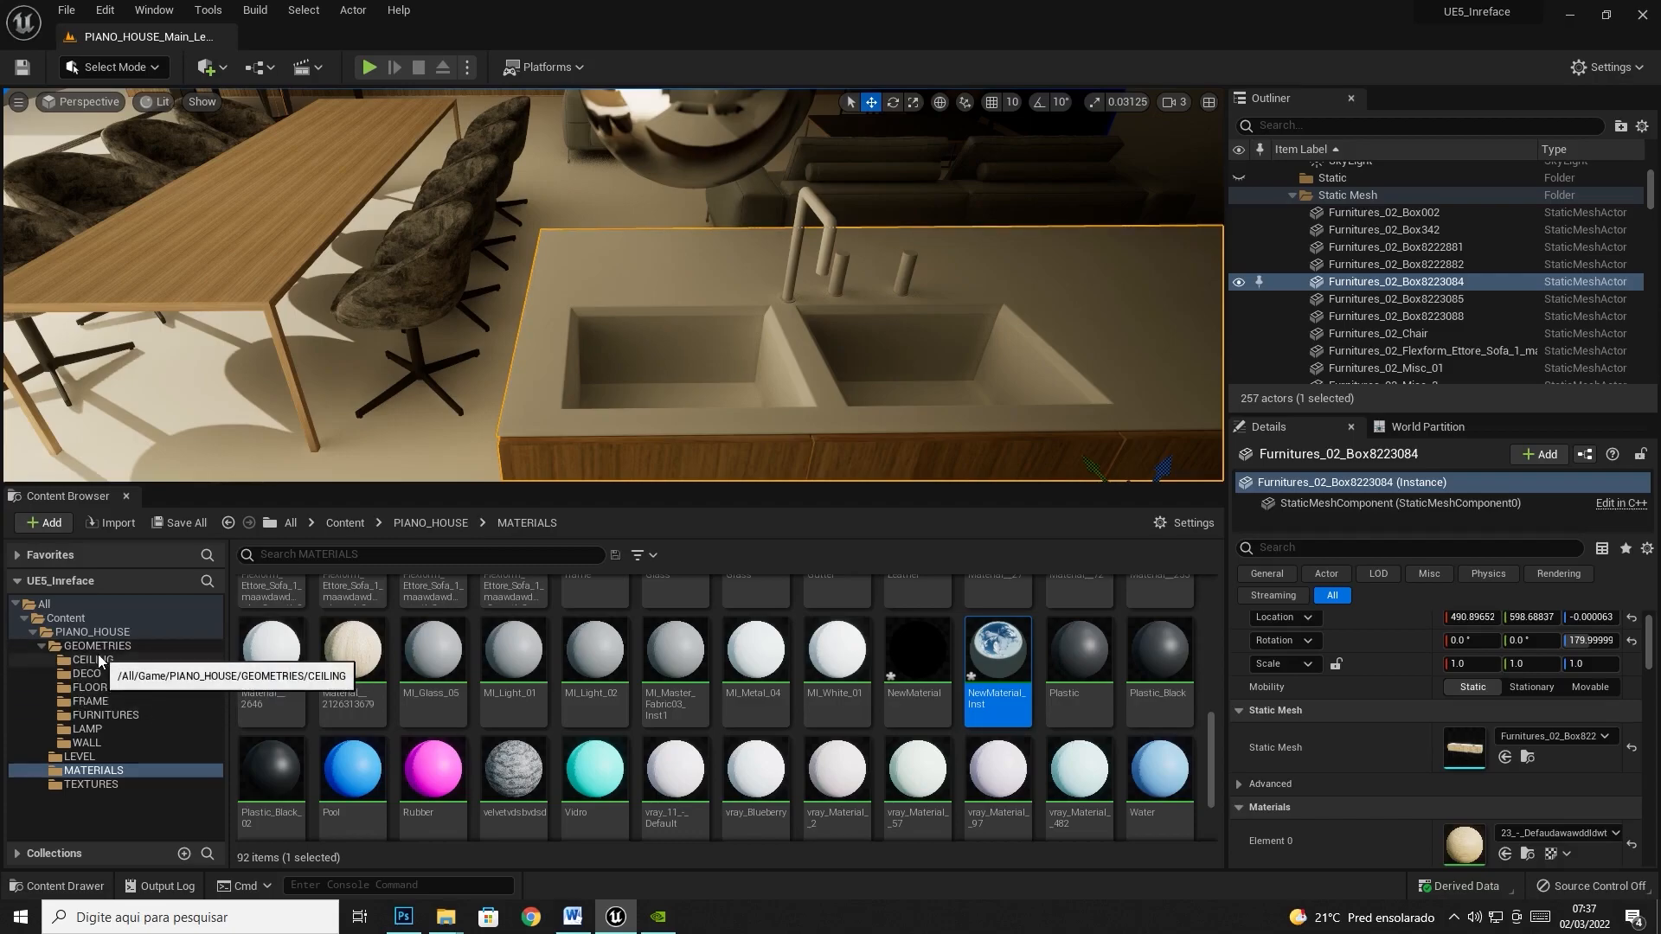
pyautogui.doubleClick(1454, 750)
pyautogui.moveTo(1083, 446); pyautogui.dragTo(1183, 446)
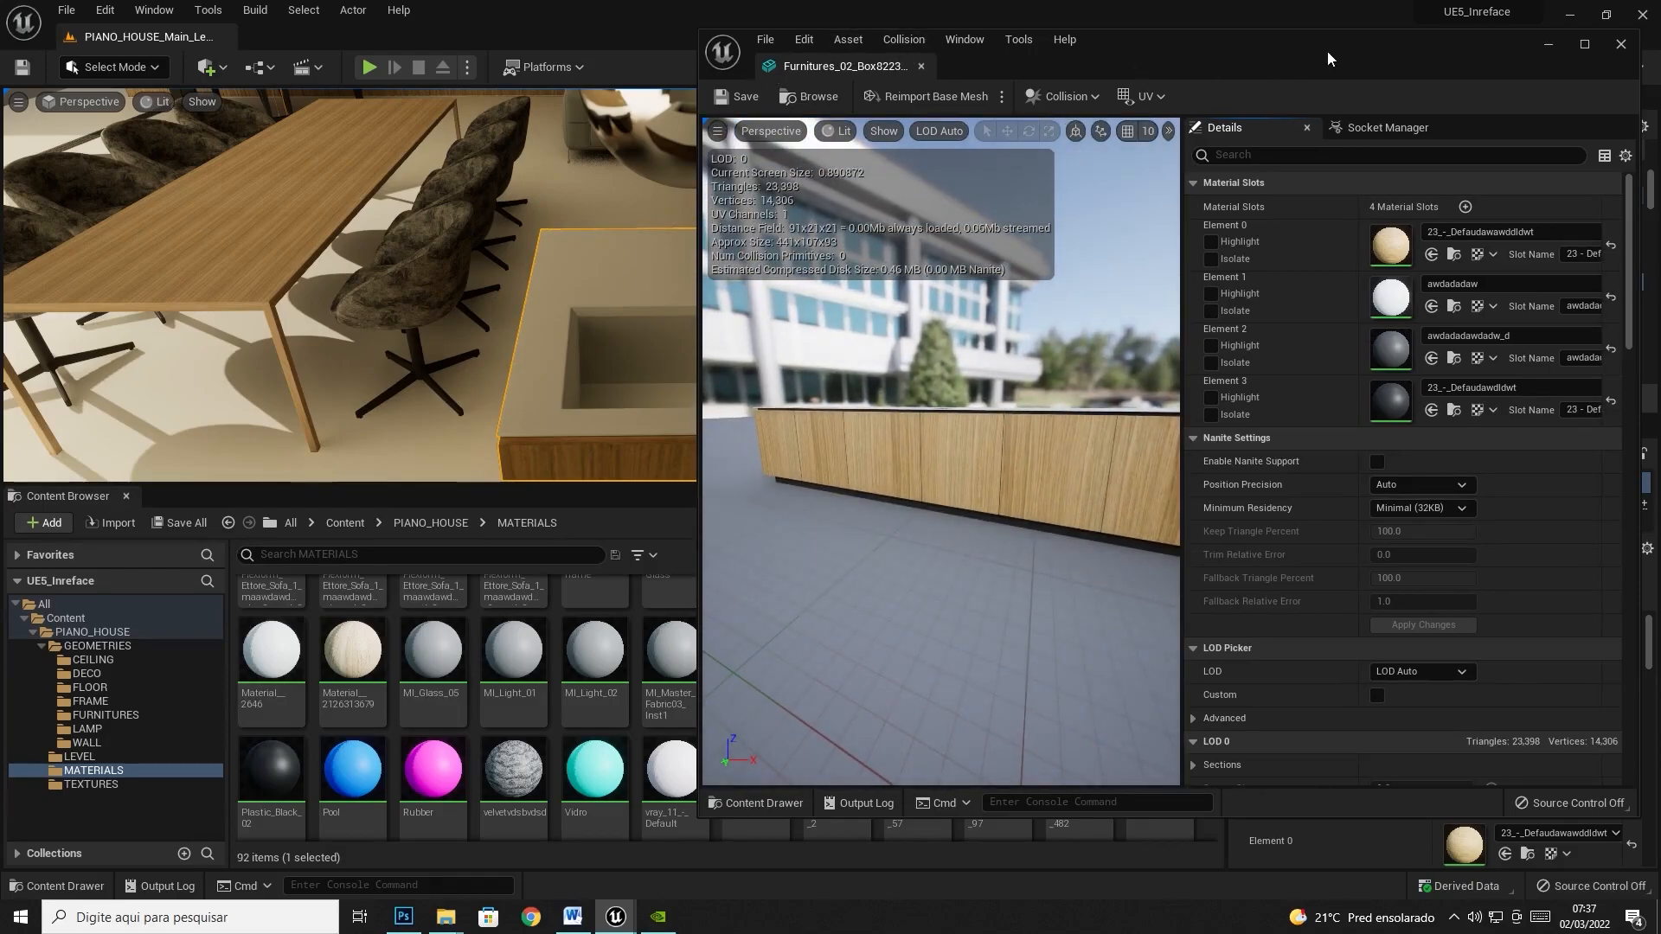
pyautogui.moveTo(1330, 58); pyautogui.dragTo(1330, 90)
pyautogui.moveTo(1640, 393); pyautogui.dragTo(1421, 394)
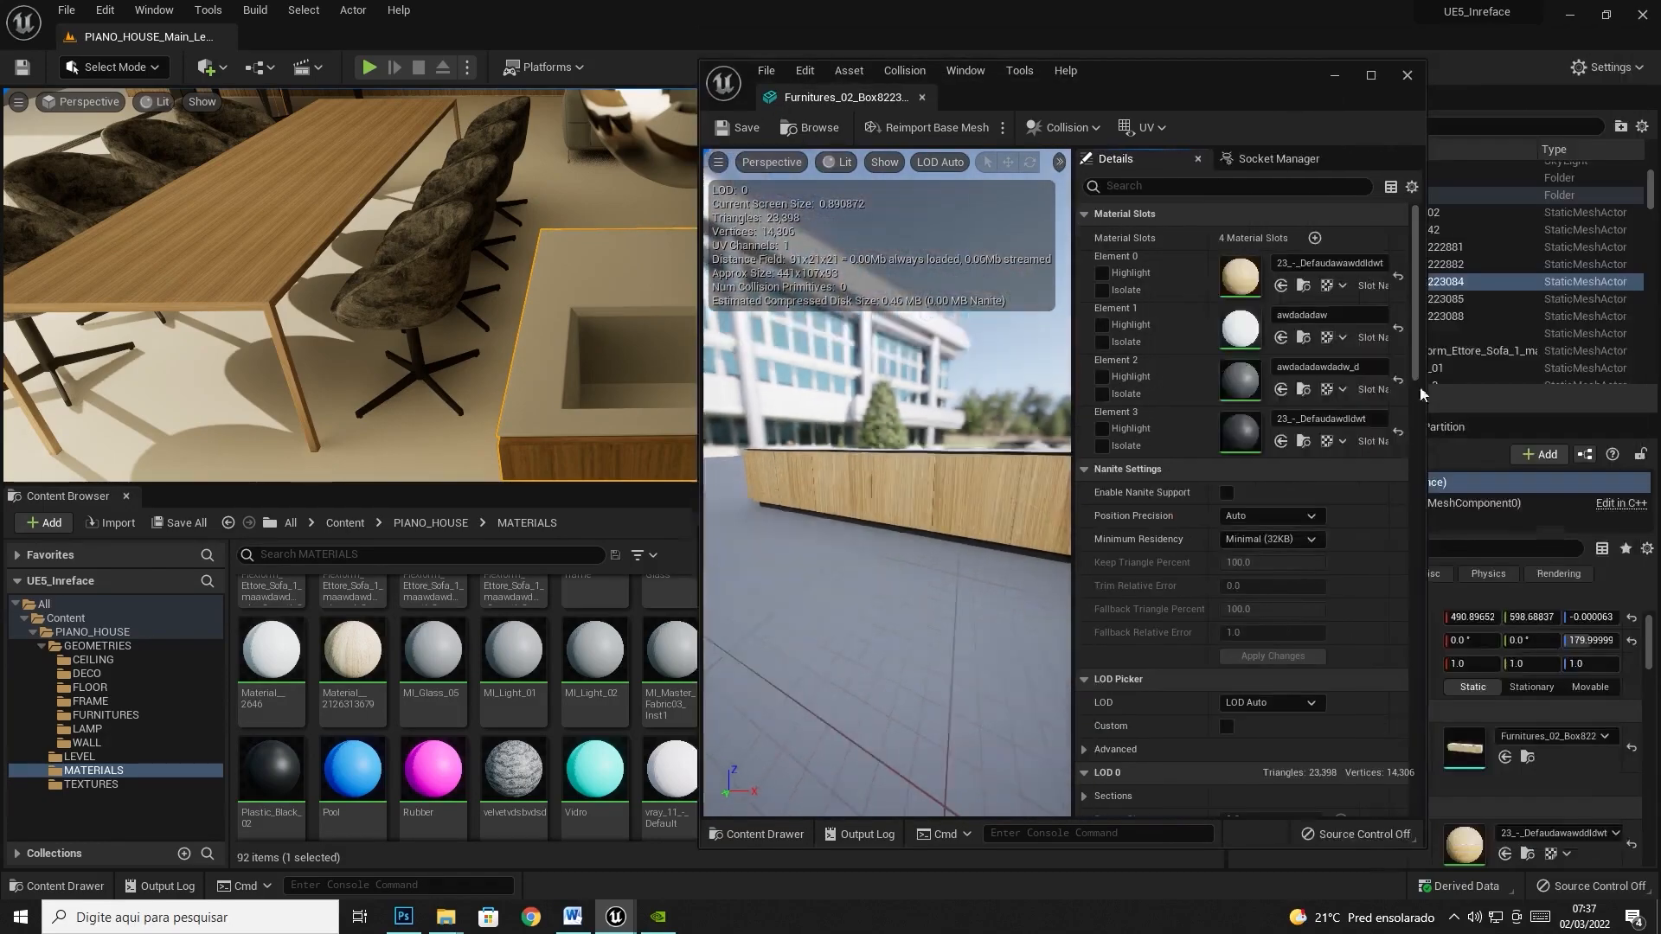
pyautogui.moveTo(1072, 484); pyautogui.dragTo(1025, 485)
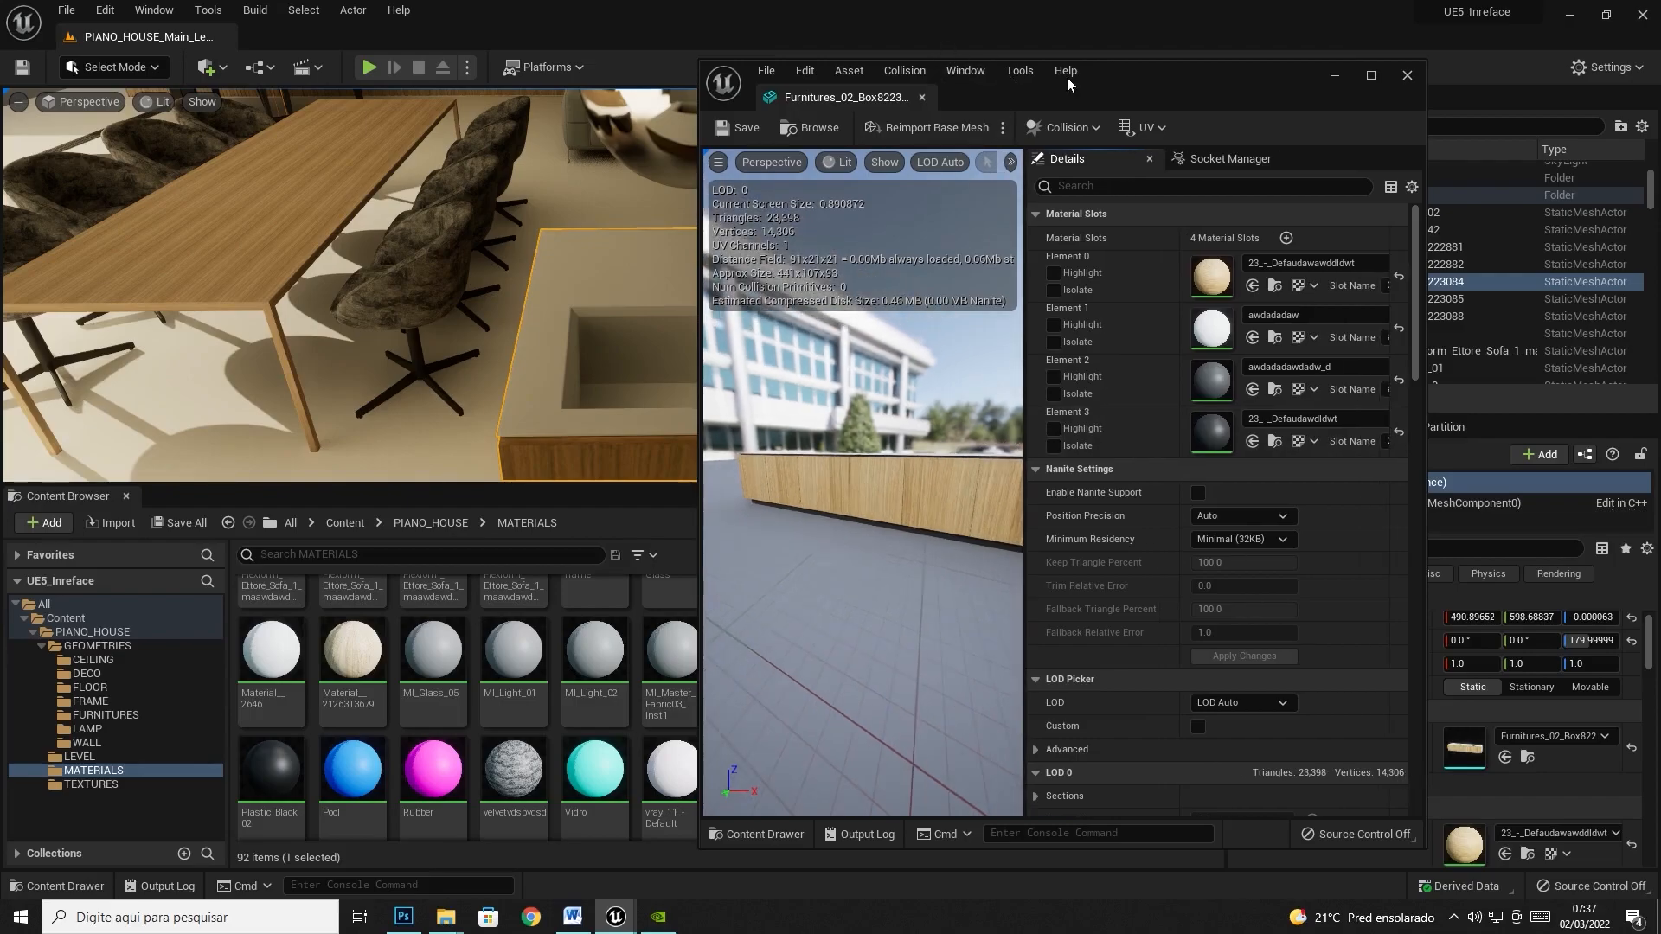
# - Frame the sink and sphere beside the mesh editor, and add a screen capture to the Photoshop document as layer MDF=1
pyautogui.moveTo(1139, 88); pyautogui.dragTo(1361, 87)
pyautogui.moveTo(653, 309); pyautogui.dragTo(497, 154, button='middle')
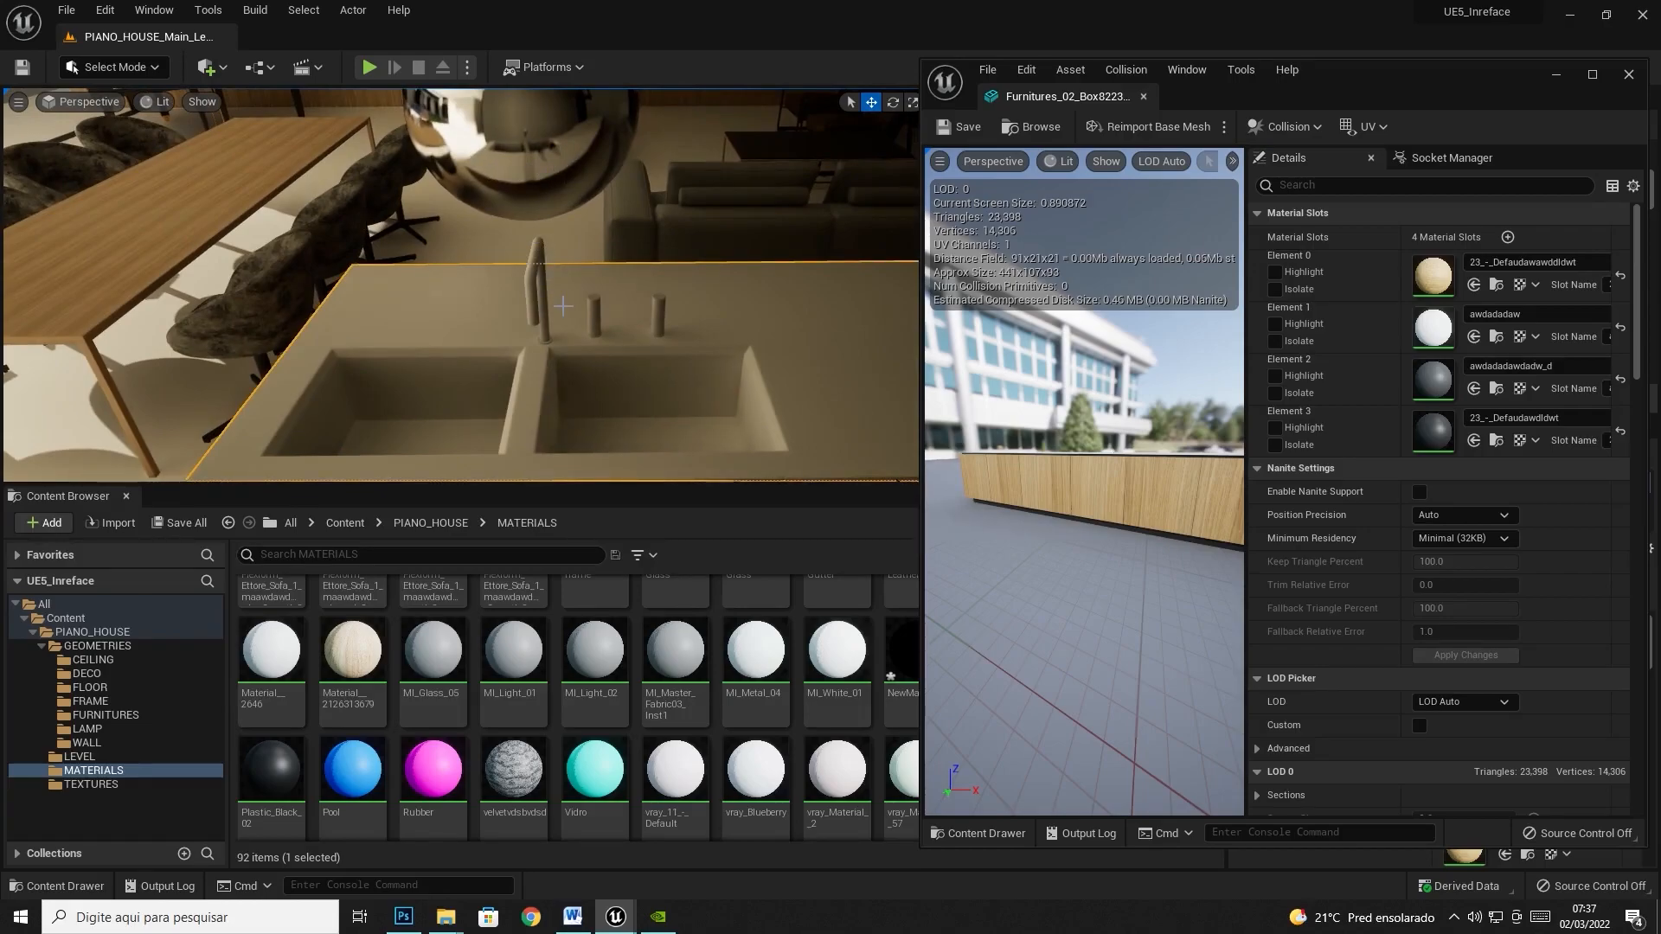
pyautogui.click(399, 914)
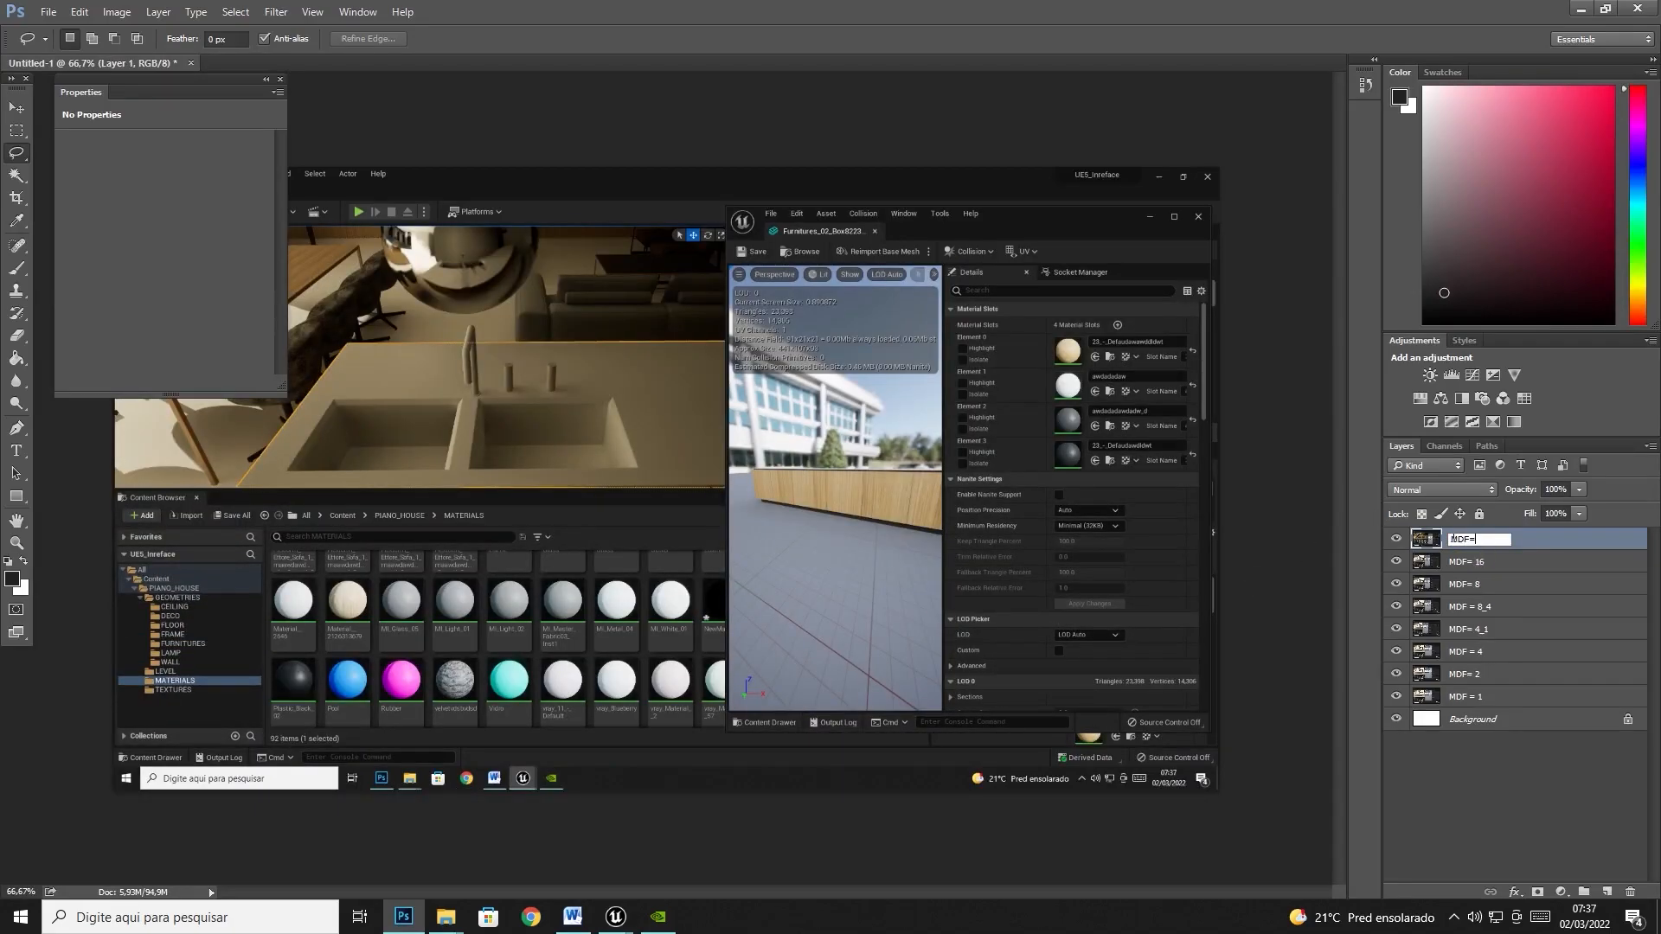
pyautogui.hotkey('alt', 'Tab')
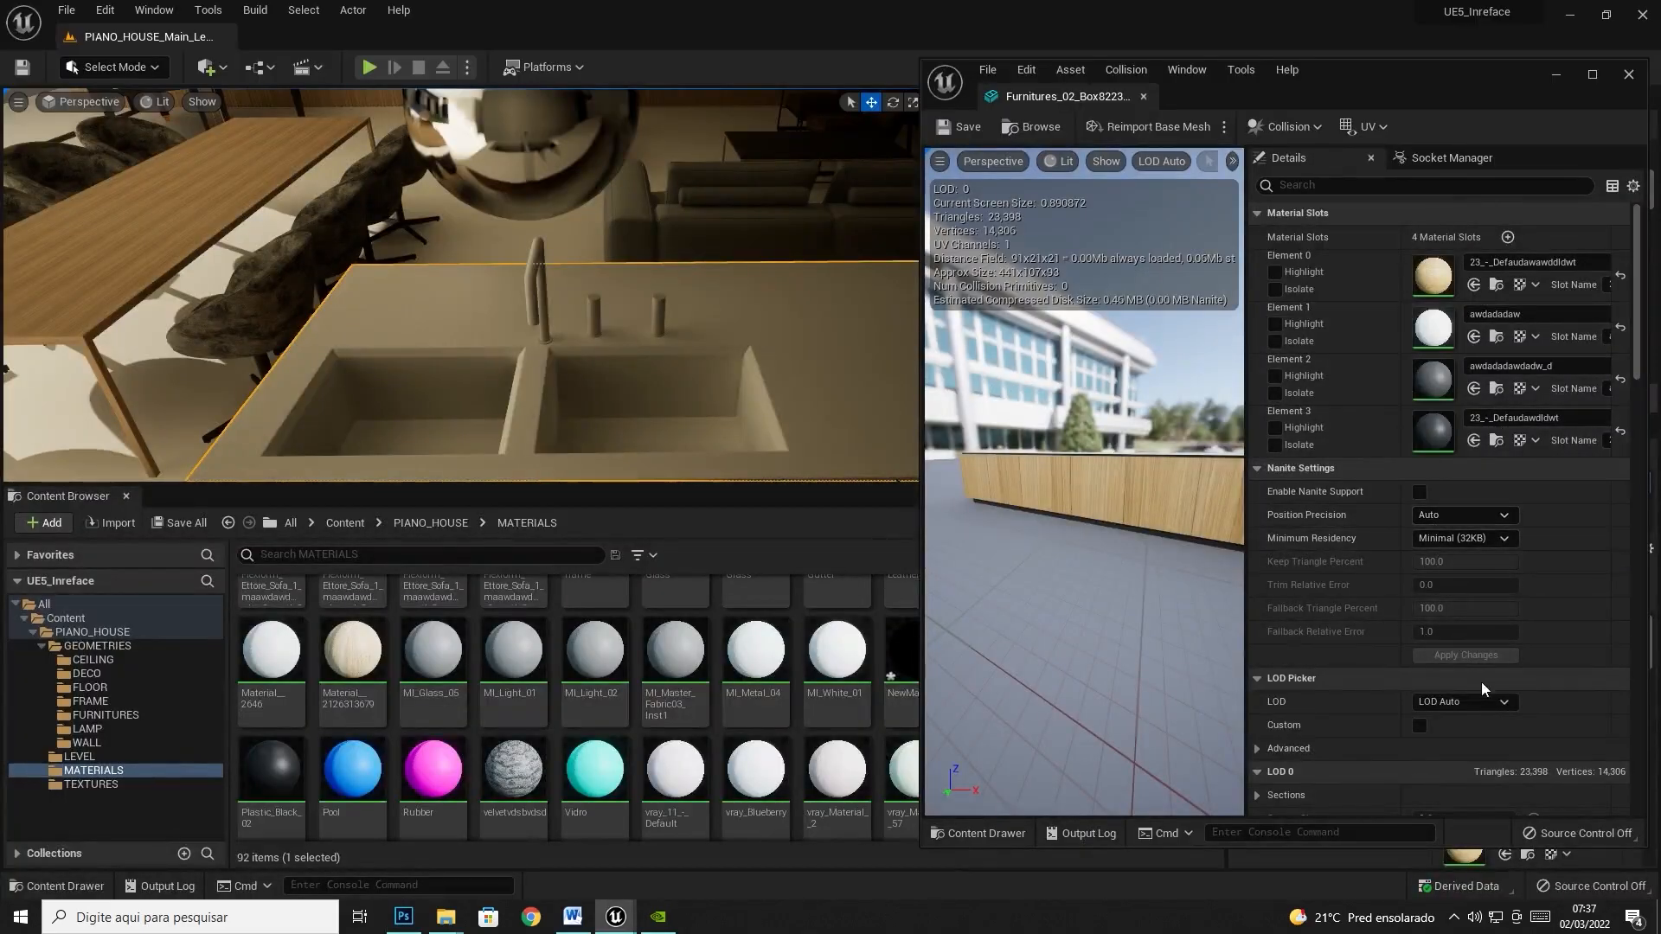
# - Set the kitchen island mesh's Distance Field Resolution Scale to 8.0 in its LOD 0 build settings and apply the change
pyautogui.scroll(-3, 1481, 681)
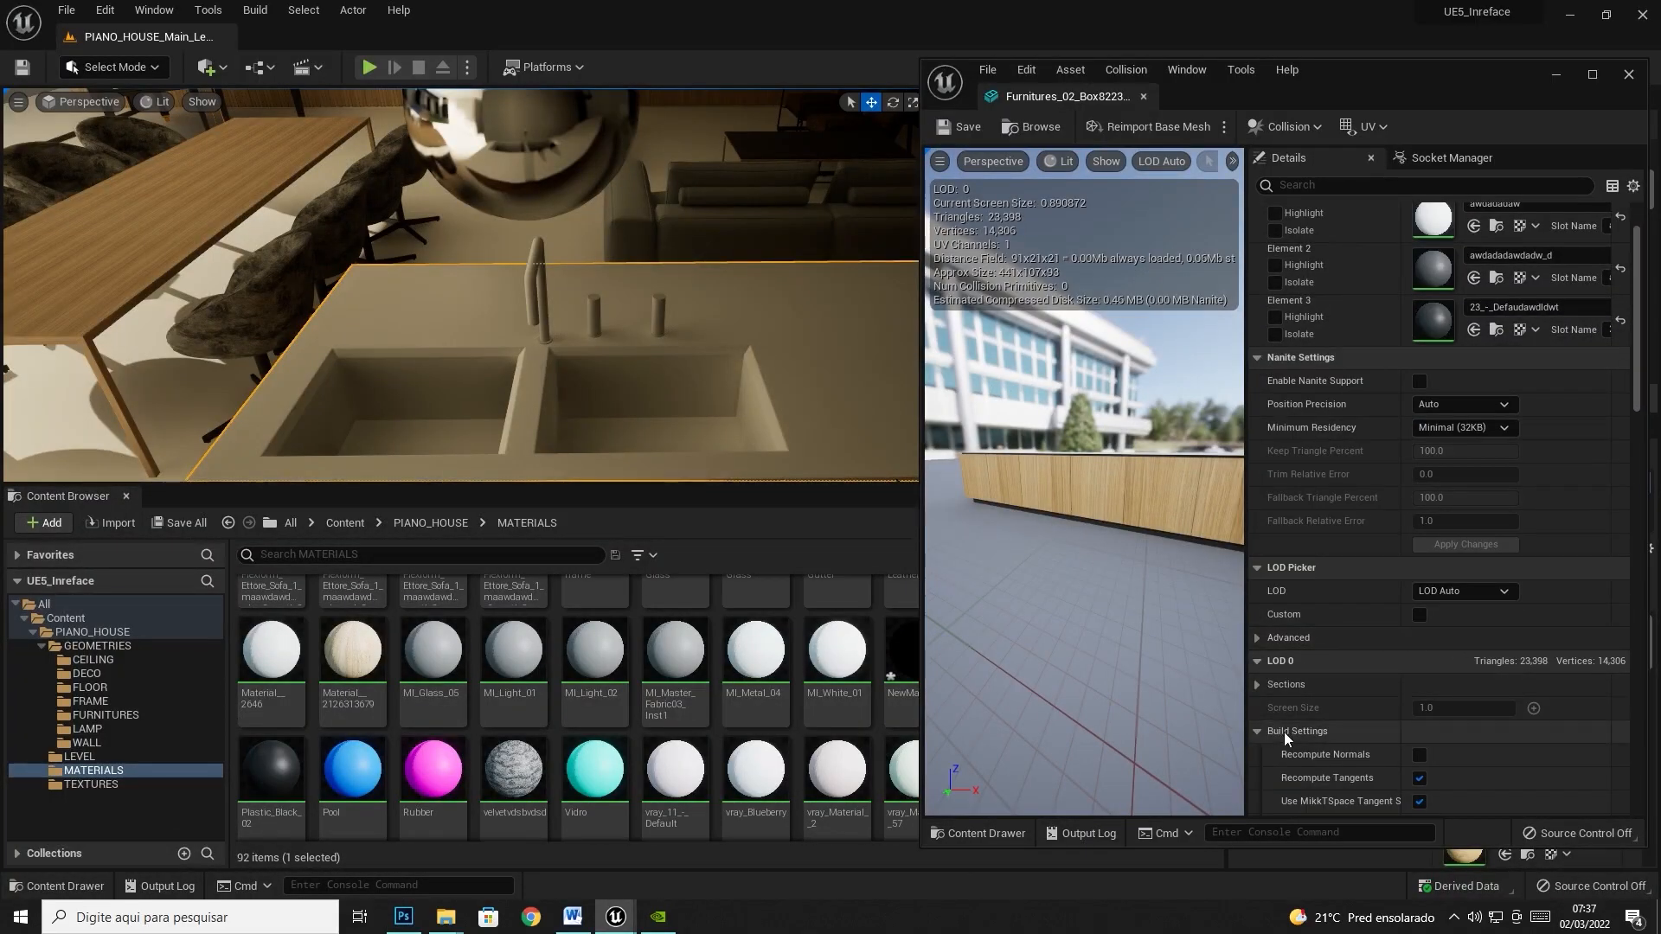
pyautogui.scroll(-6, 1311, 730)
pyautogui.scroll(-5, 1315, 723)
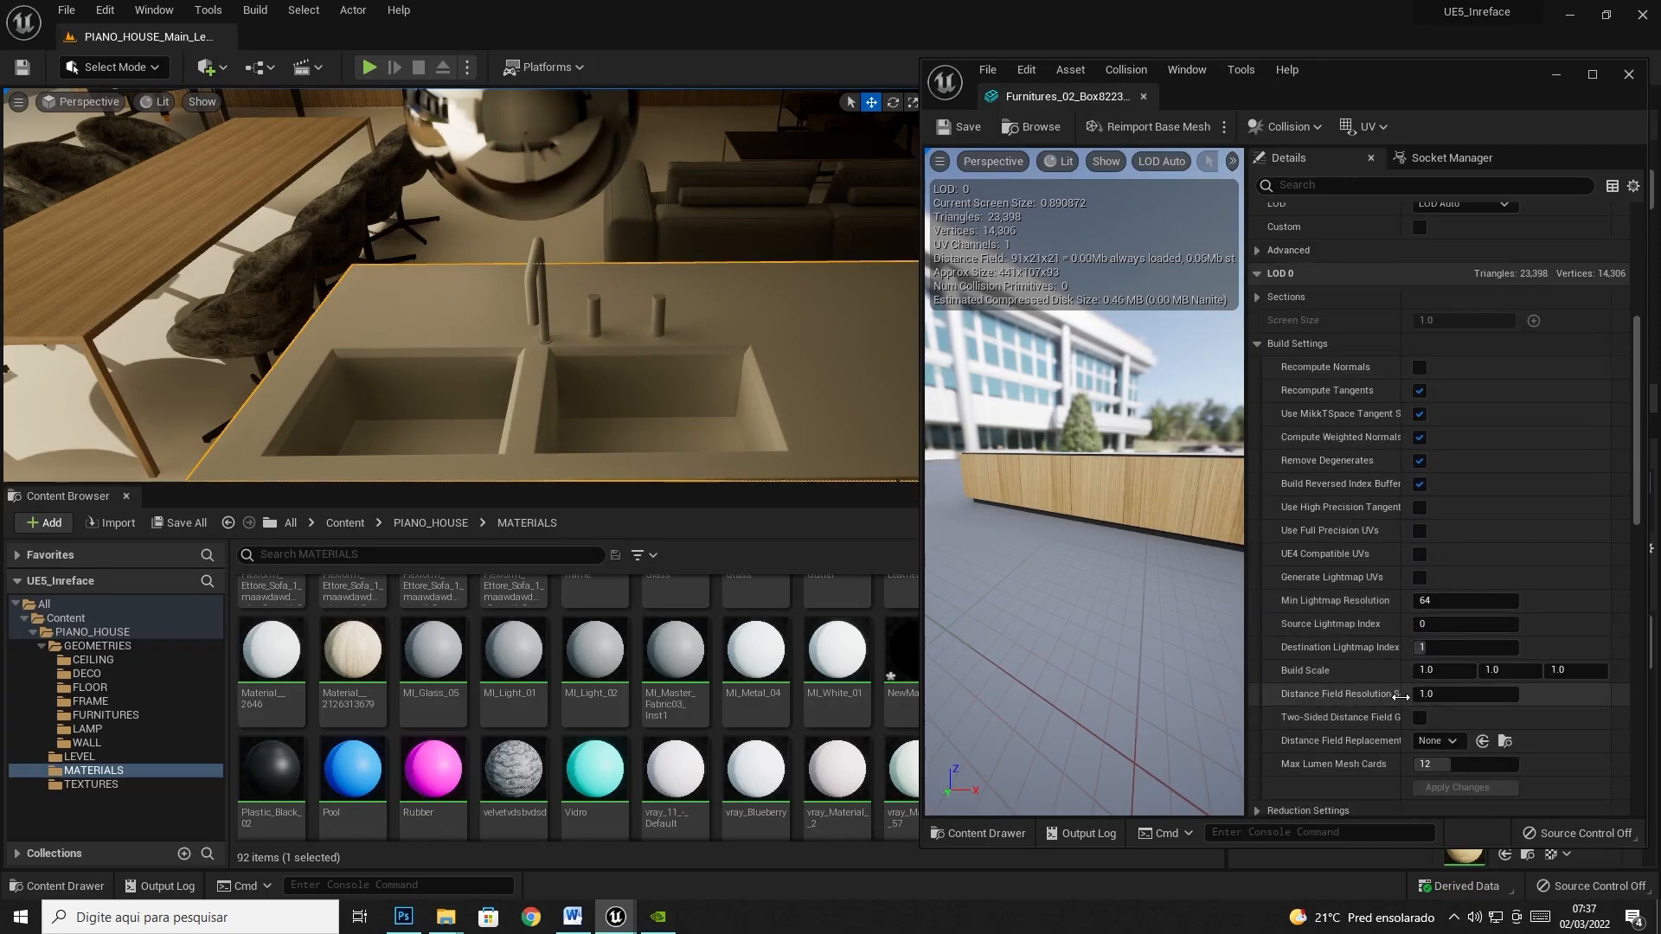
pyautogui.moveTo(1394, 698); pyautogui.dragTo(1439, 697)
pyautogui.click(1471, 695)
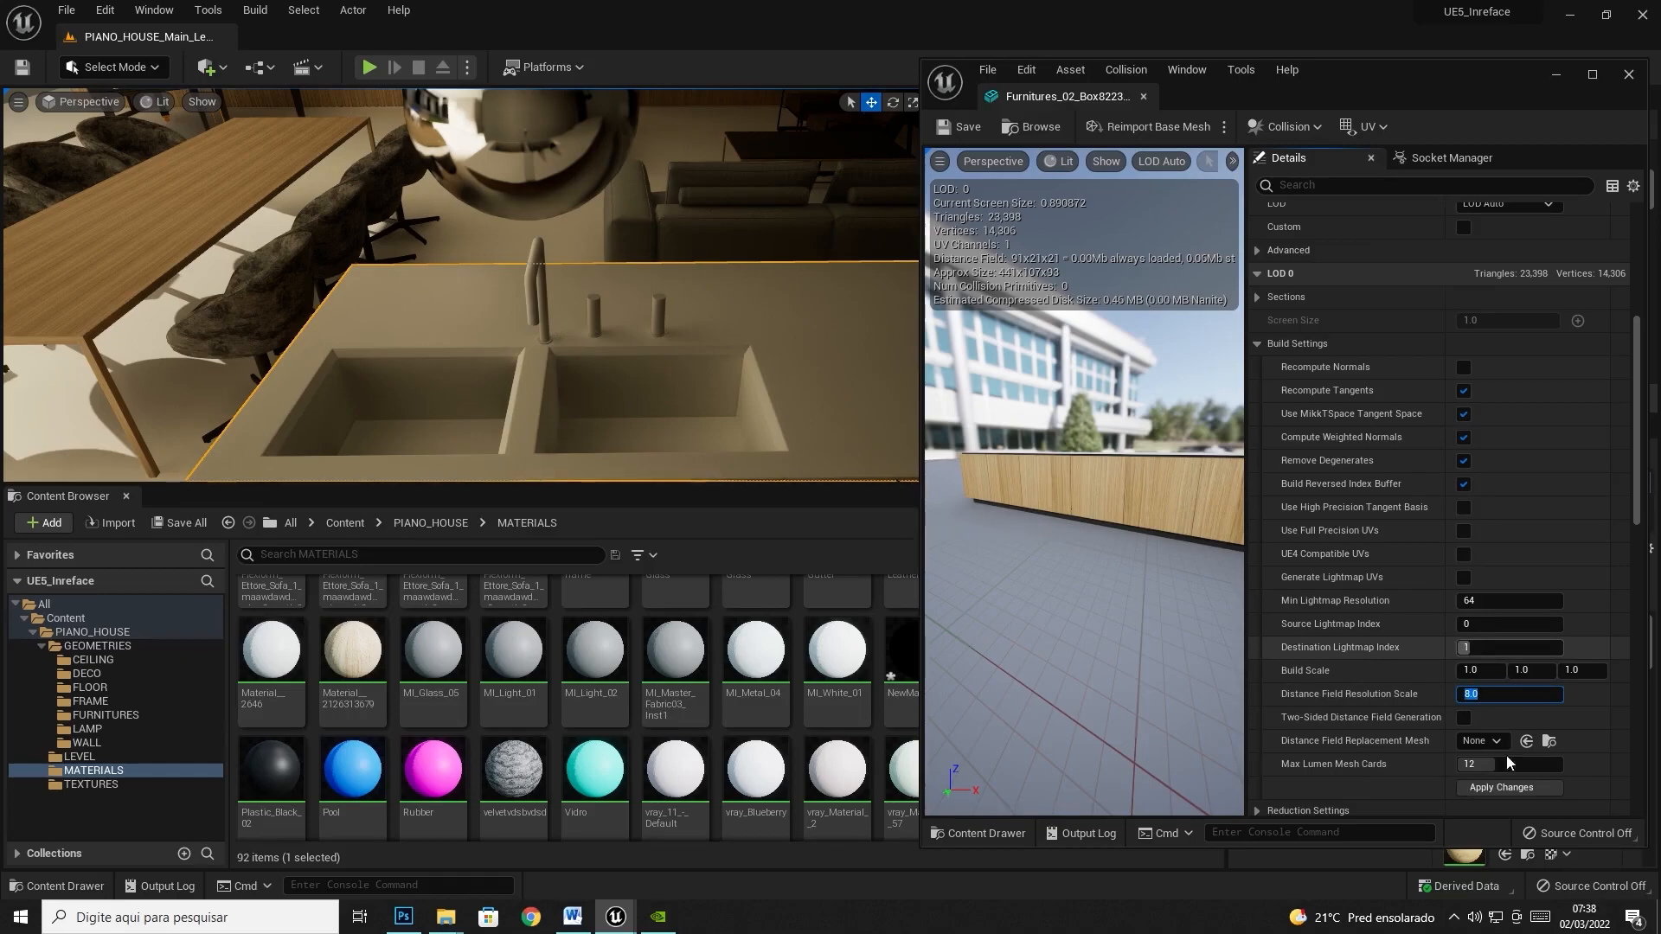
pyautogui.click(1507, 789)
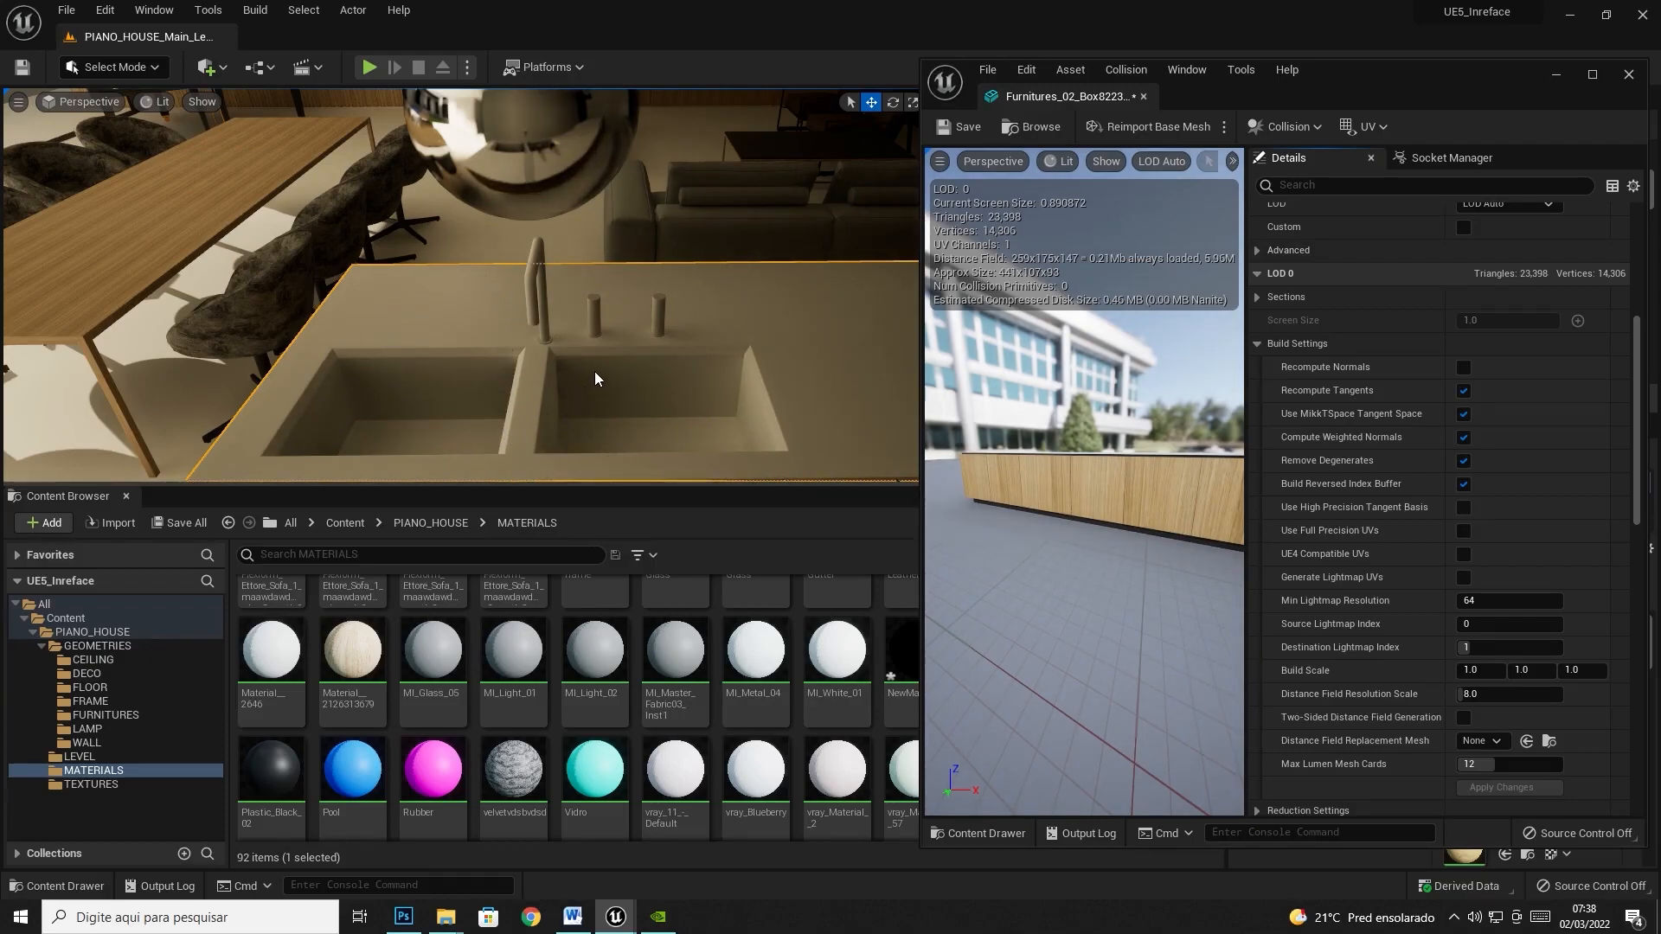
# - Switch to Photoshop and paste the new screen capture as a layer named MDF=8
pyautogui.click(404, 917)
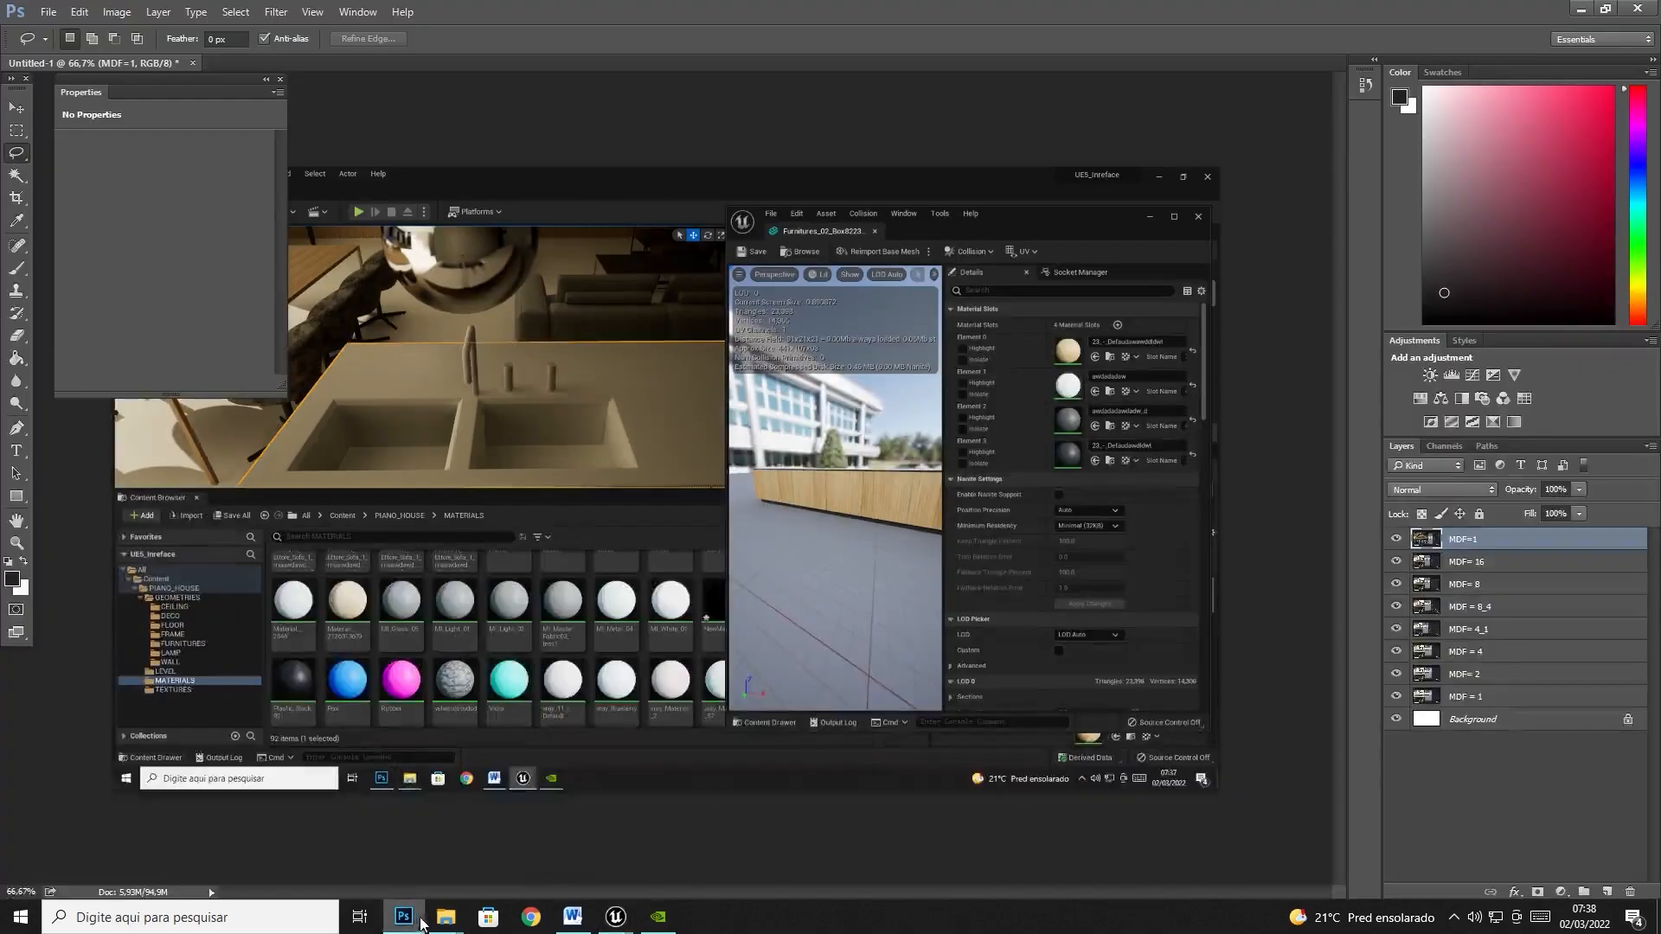
pyautogui.hotkey('ctrl', 'v')
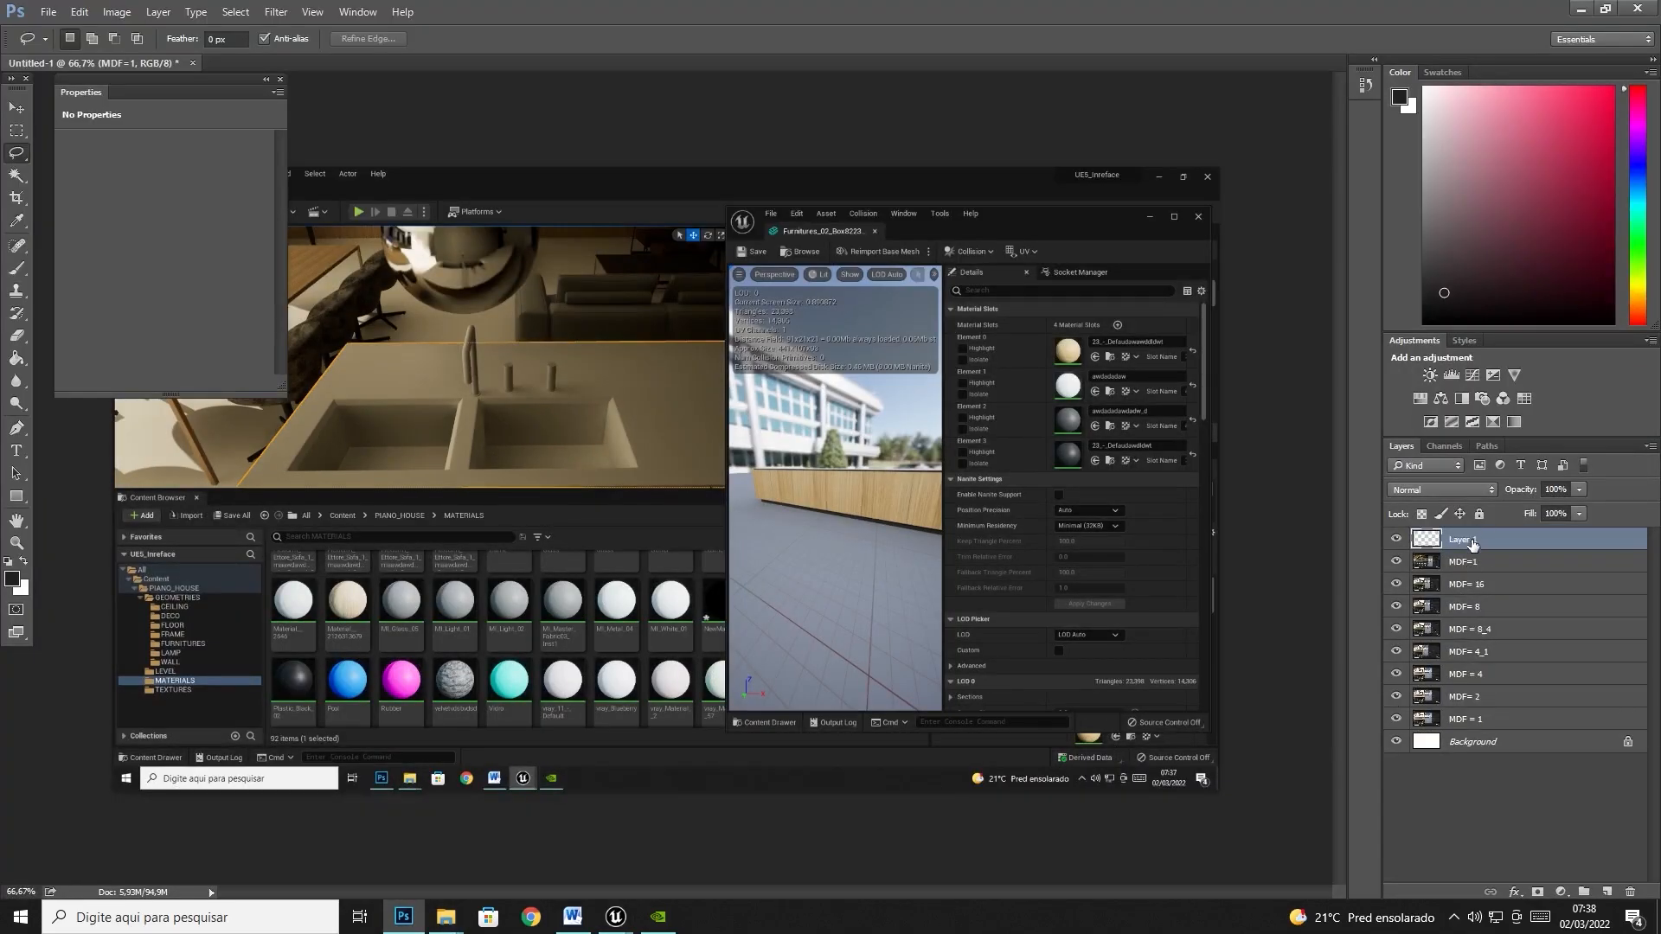
pyautogui.doubleClick(1469, 539)
pyautogui.write('MDF')
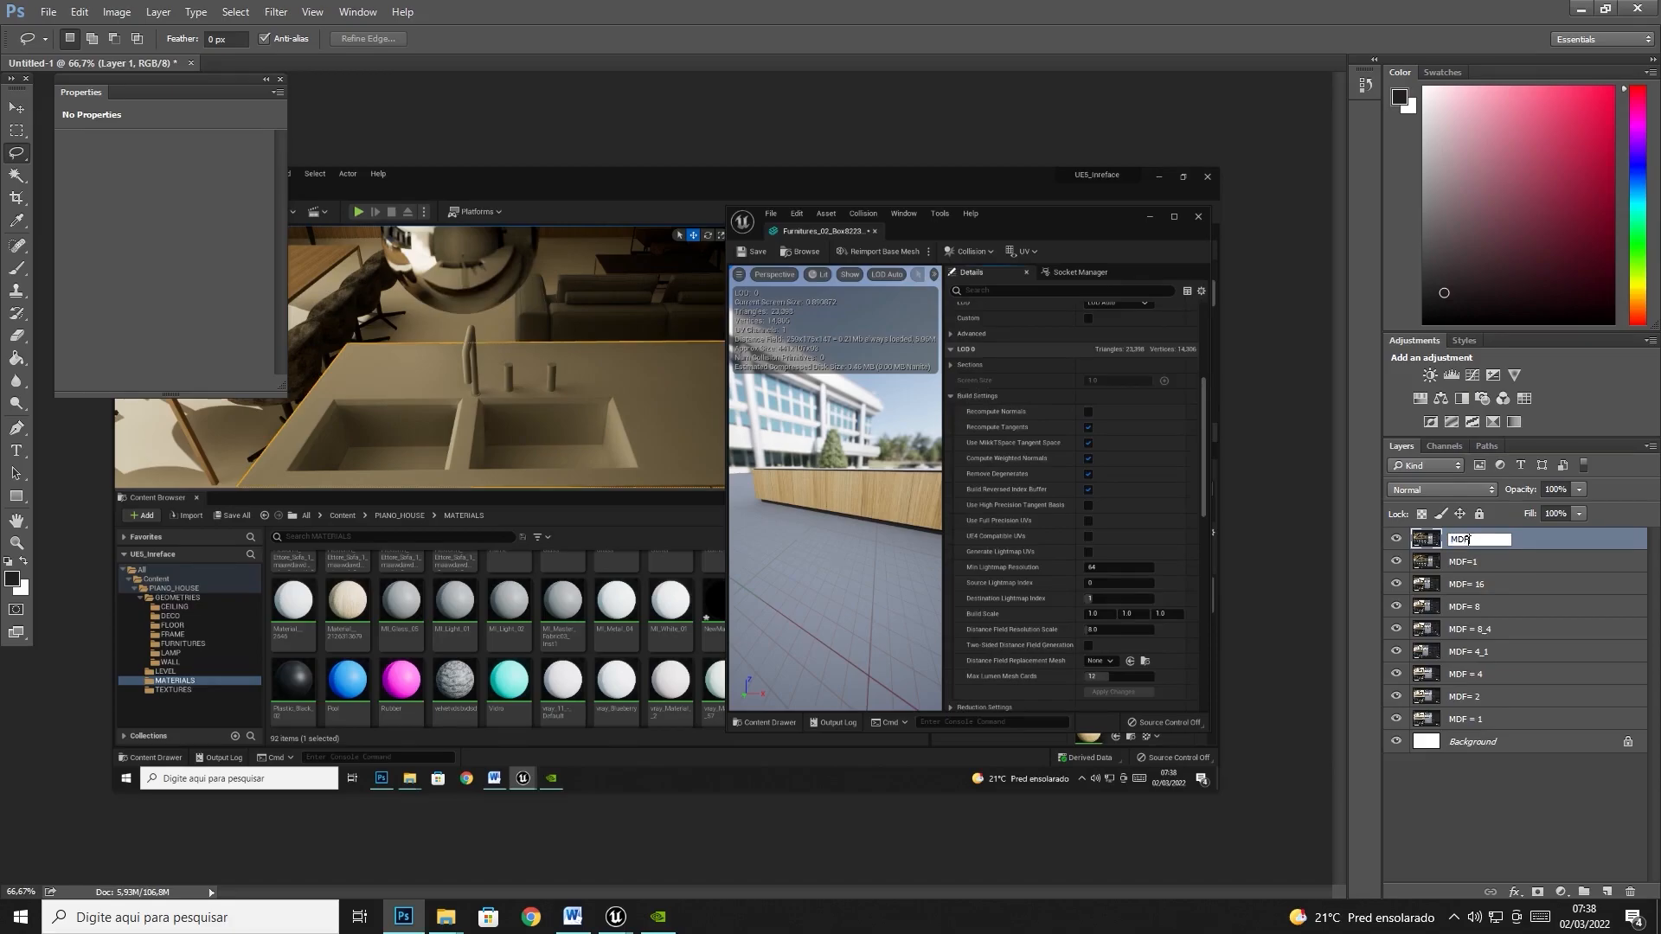
pyautogui.write('=8')
pyautogui.press('Return')
# - Compare the sink's reflection in the sphere by repeatedly toggling the visibility of the MDF=8 layer over MDF=1
pyautogui.click(1397, 539)
pyautogui.click(1397, 539)
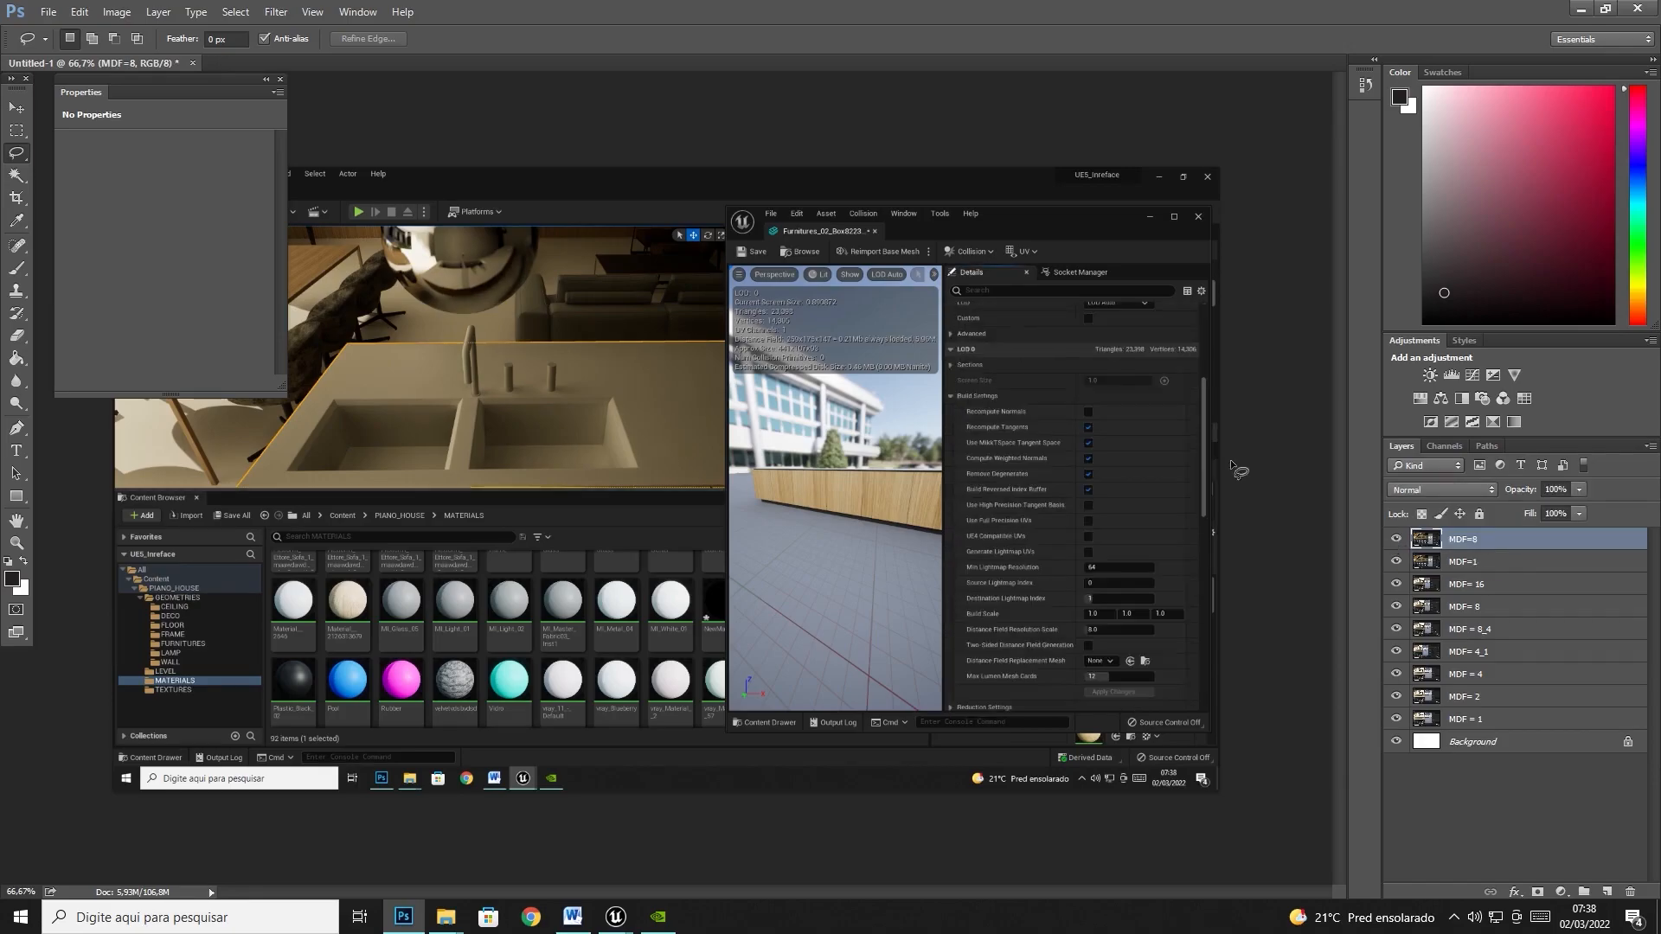
pyautogui.click(1397, 541)
pyautogui.click(1397, 541)
pyautogui.click(1397, 541)
pyautogui.click(1397, 541)
pyautogui.click(1396, 539)
pyautogui.click(1396, 539)
pyautogui.click(1396, 539)
pyautogui.click(1396, 539)
pyautogui.click(1398, 541)
pyautogui.click(1397, 541)
pyautogui.click(1397, 541)
pyautogui.click(1397, 541)
pyautogui.click(1397, 541)
pyautogui.click(1397, 541)
# - Return to Unreal Engine and move the reflective sphere away from the kitchen island, back toward the piano end of the dining table
pyautogui.click(1580, 8)
pyautogui.moveTo(505, 222); pyautogui.dragTo(497, 213, button='right')
pyautogui.click(553, 162)
pyautogui.press('f')
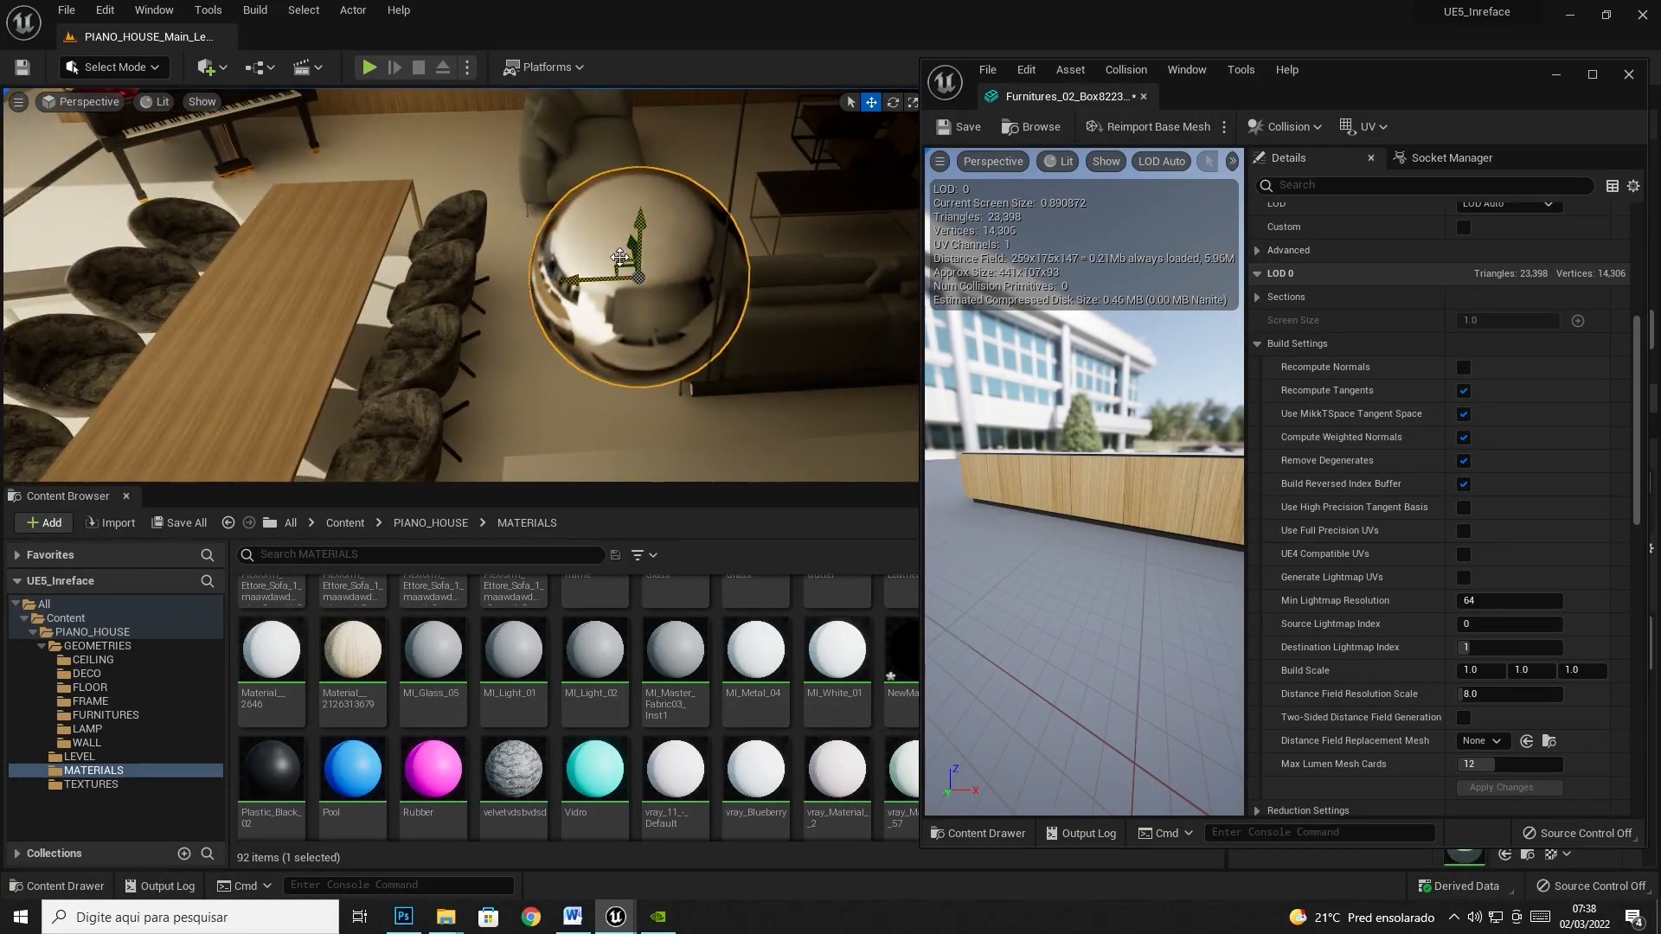
pyautogui.moveTo(626, 271); pyautogui.dragTo(303, 97)
pyautogui.moveTo(304, 98); pyautogui.dragTo(130, 108, button='right')
pyautogui.press('w')
pyautogui.moveTo(519, 113); pyautogui.dragTo(705, 126, button='right')
pyautogui.moveTo(571, 145); pyautogui.dragTo(569, 227)
# - Position the sphere beside the piano so the piano is reflected in it, and enlarge the viewport
pyautogui.press('a')
pyautogui.moveTo(569, 227); pyautogui.dragTo(608, 126, button='right')
pyautogui.press('q')
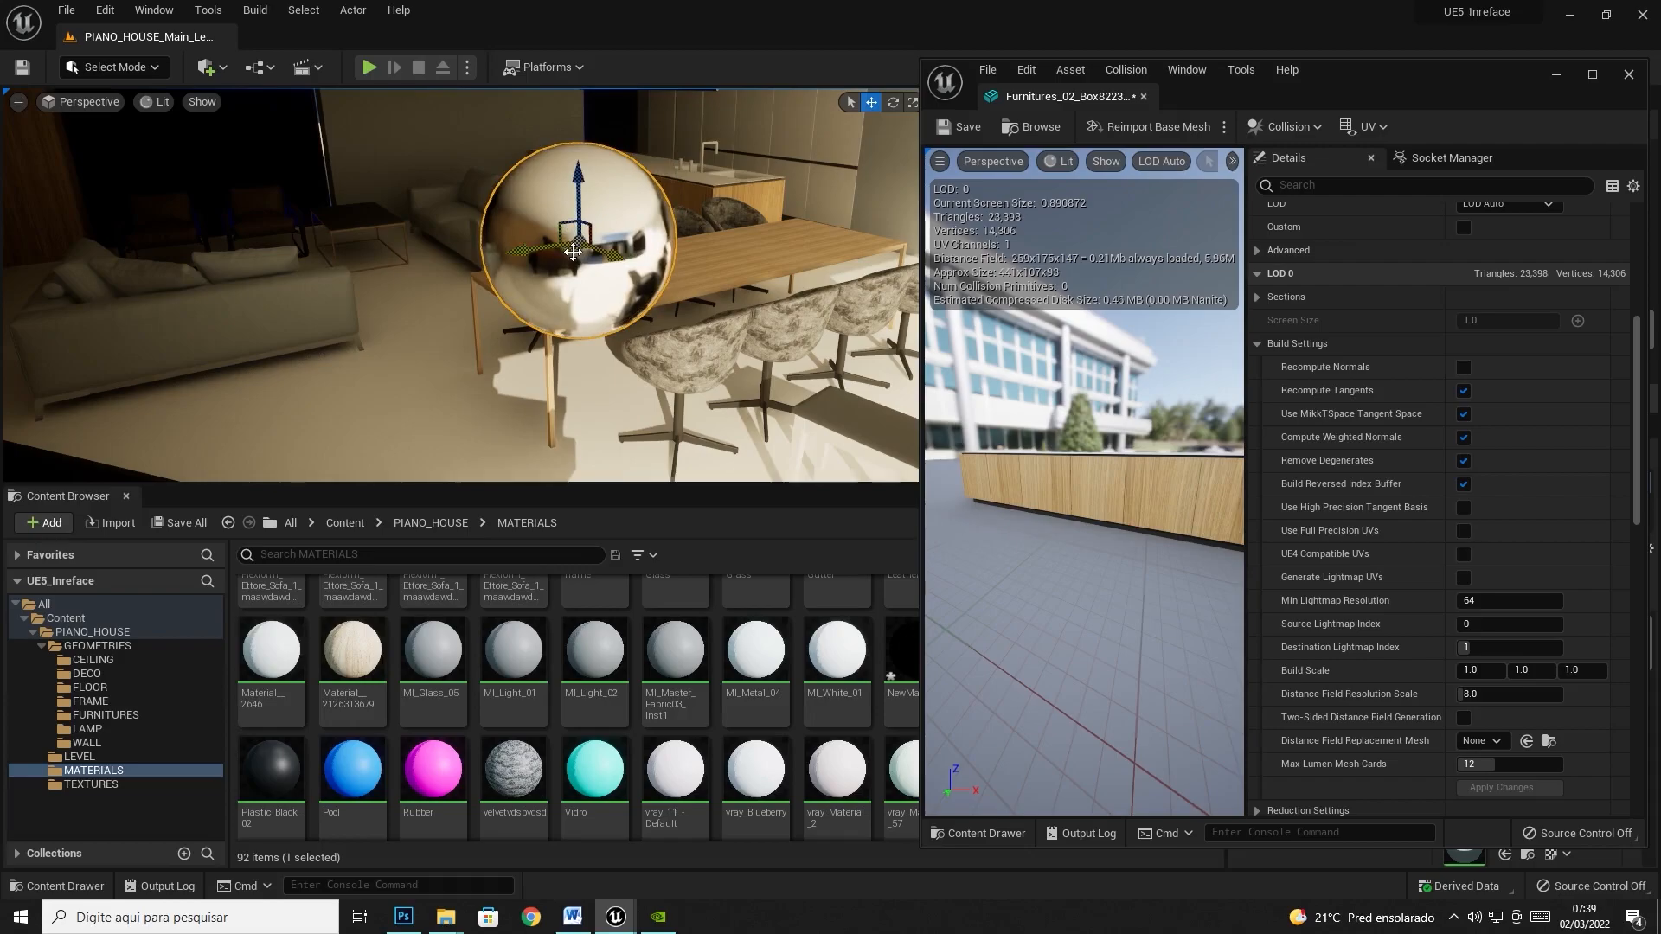
pyautogui.moveTo(562, 274); pyautogui.dragTo(534, 358)
pyautogui.moveTo(534, 358); pyautogui.dragTo(558, 385, button='right')
pyautogui.moveTo(592, 486); pyautogui.dragTo(593, 604)
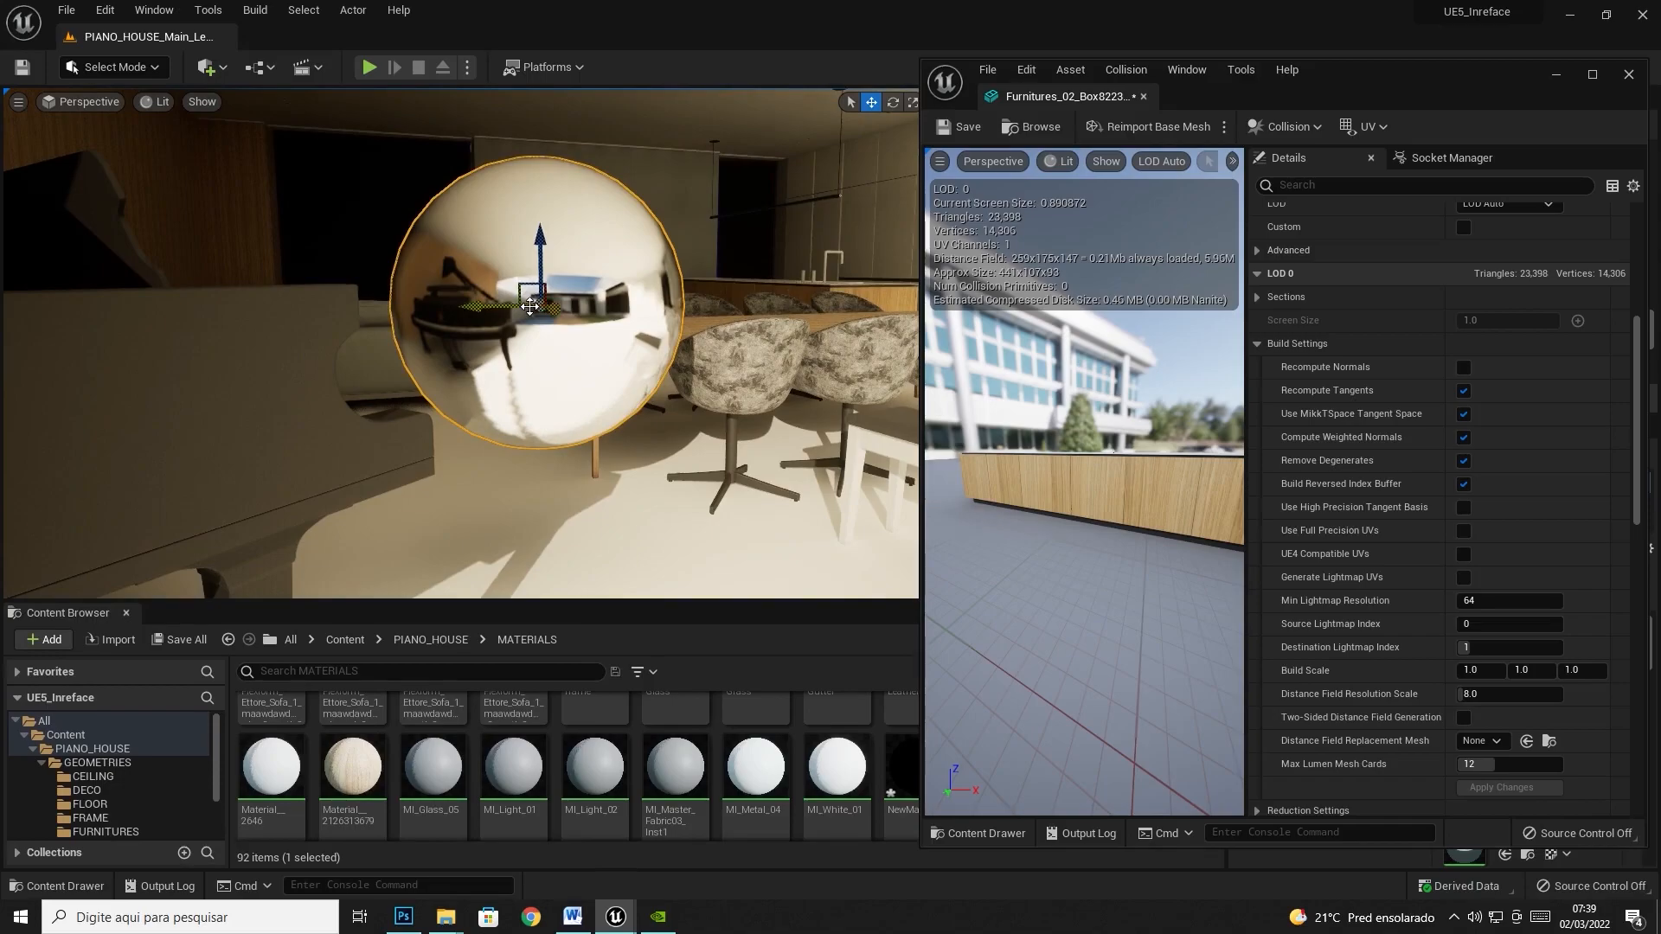
pyautogui.moveTo(540, 304); pyautogui.dragTo(491, 304)
# - Select the piano, paste a capture of its sphere reflection into Photoshop as a layer named with the MDF prefix, and return to Unreal Engine
pyautogui.click(255, 309)
pyautogui.moveTo(1357, 82); pyautogui.dragTo(1184, 106)
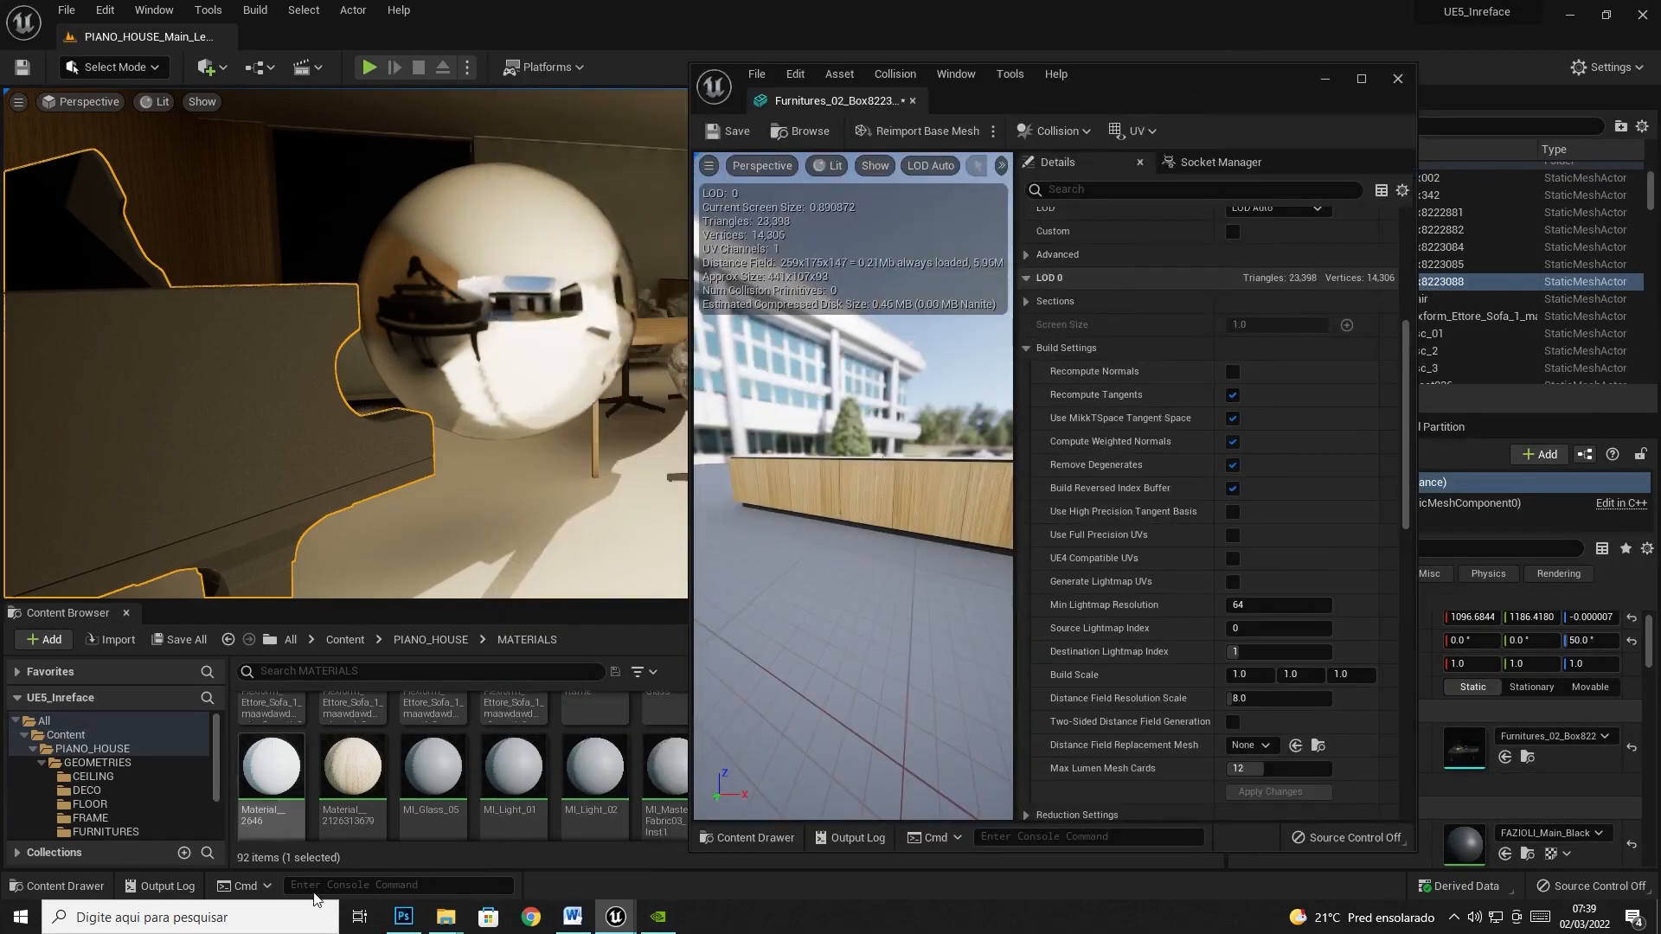
pyautogui.click(403, 917)
pyautogui.hotkey('ctrl', 'v')
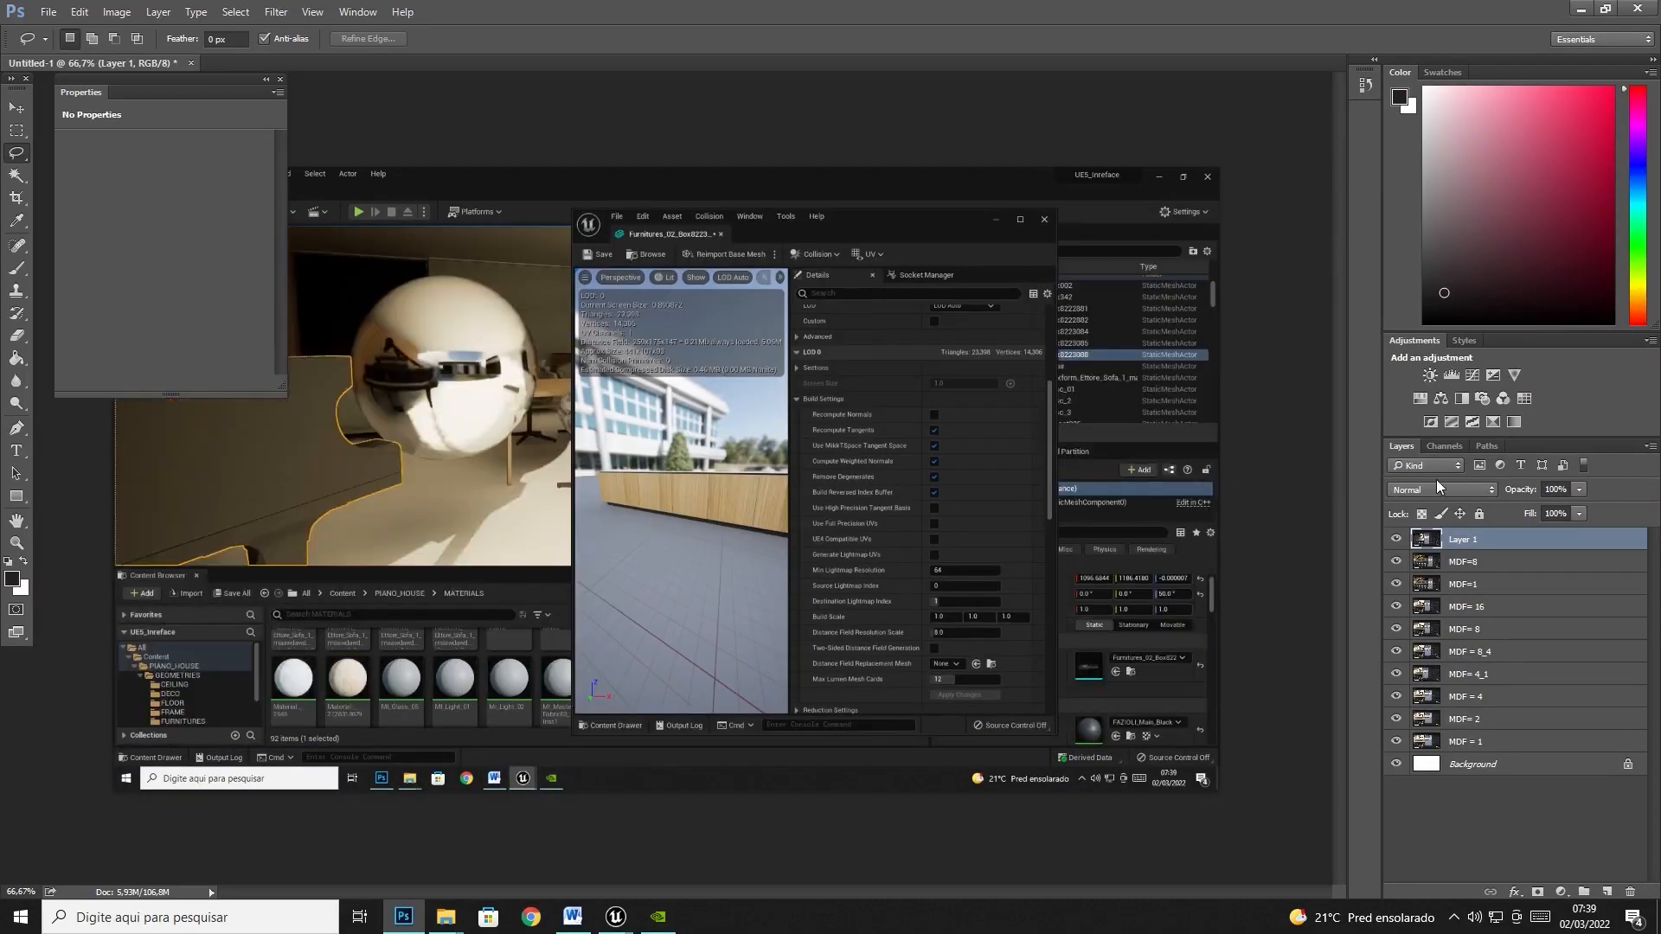
pyautogui.doubleClick(1468, 539)
pyautogui.write('MDF-')
pyautogui.press('Return')
pyautogui.click(1589, 12)
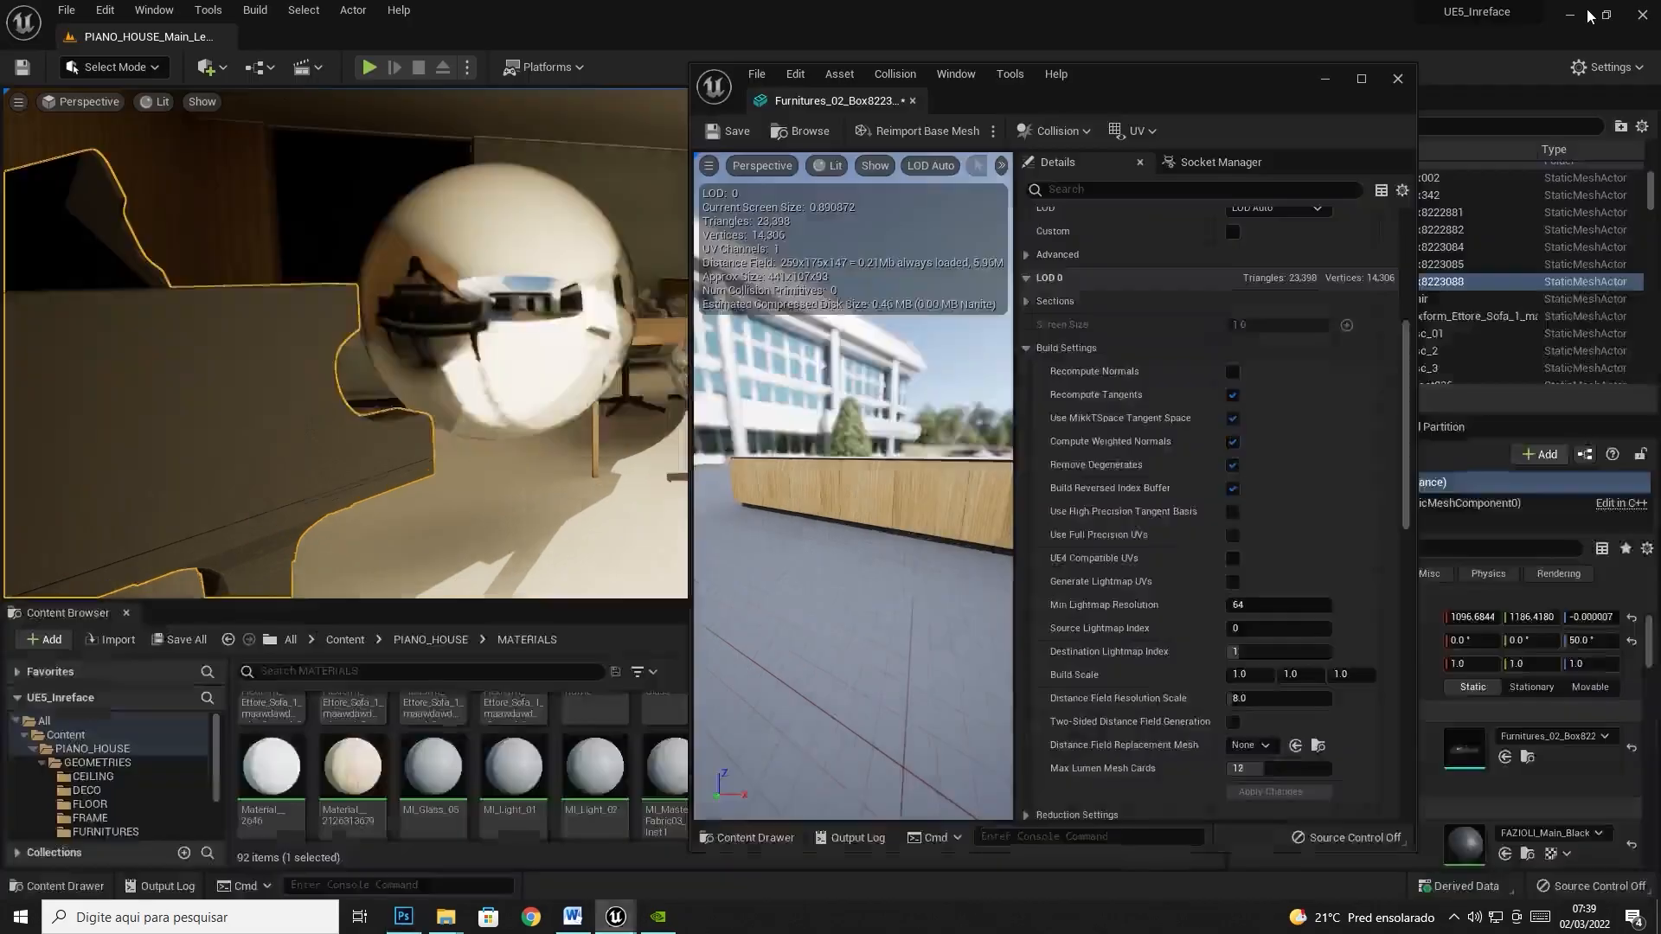
# - Open the piano's static mesh, reach its LOD 0 build settings, and save all modified assets
pyautogui.doubleClick(1480, 761)
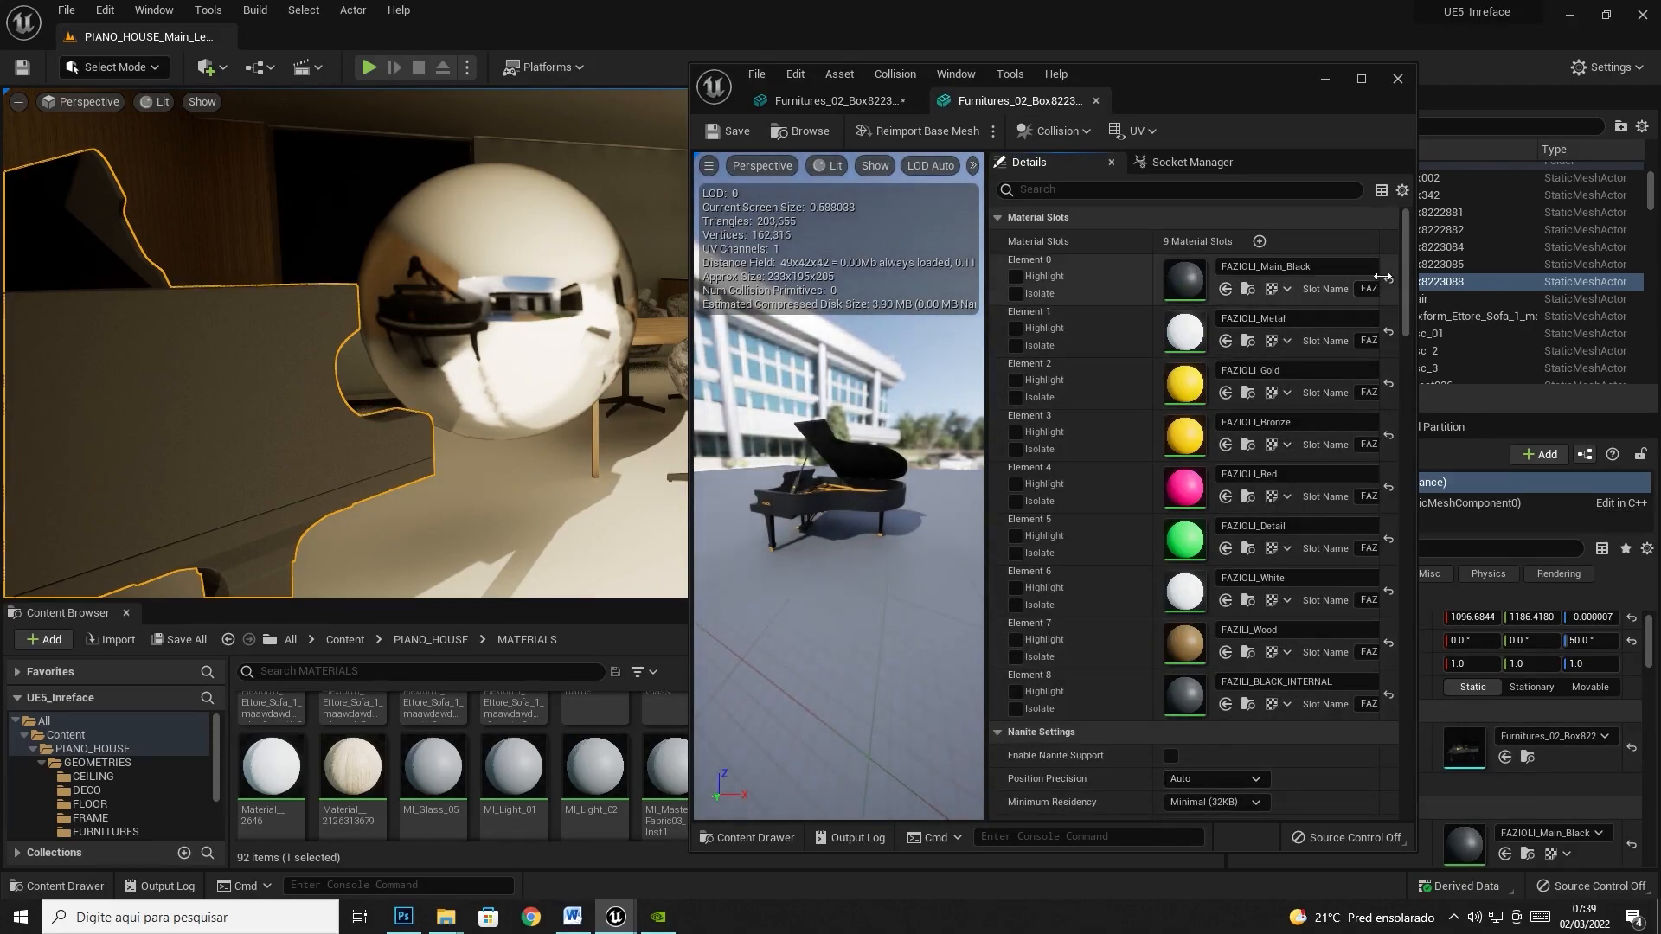
pyautogui.moveTo(1405, 264)
pyautogui.mouseDown()
pyautogui.moveTo(1410, 309)
pyautogui.moveTo(1415, 260)
pyautogui.mouseUp()
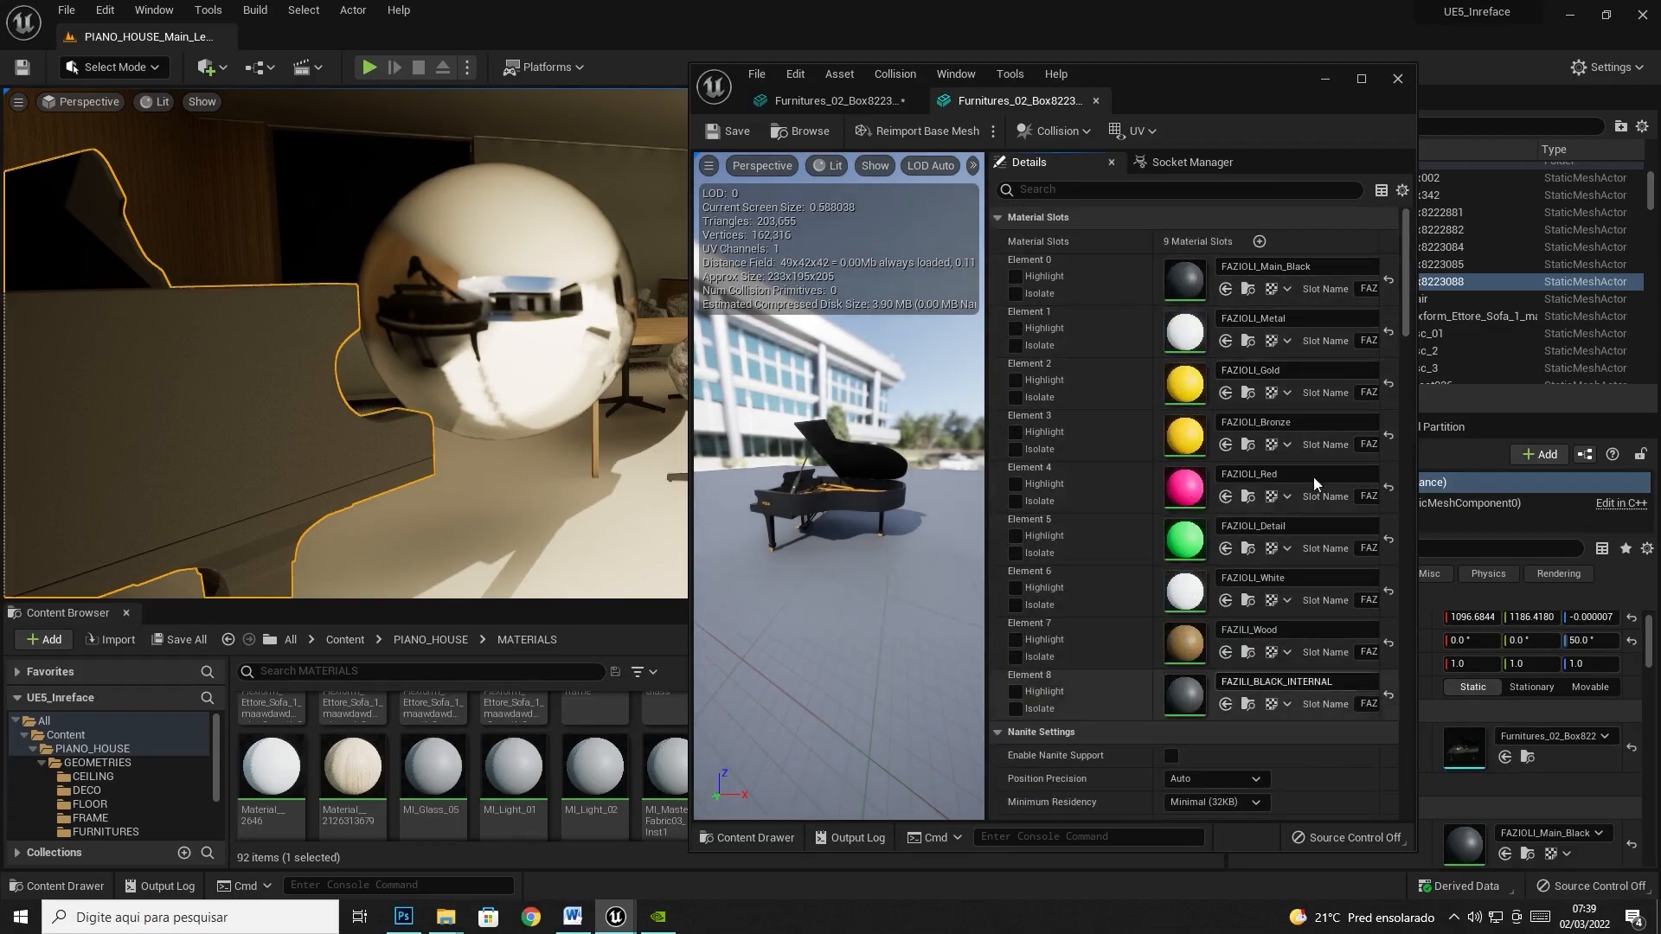
pyautogui.moveTo(1407, 248); pyautogui.dragTo(1405, 414)
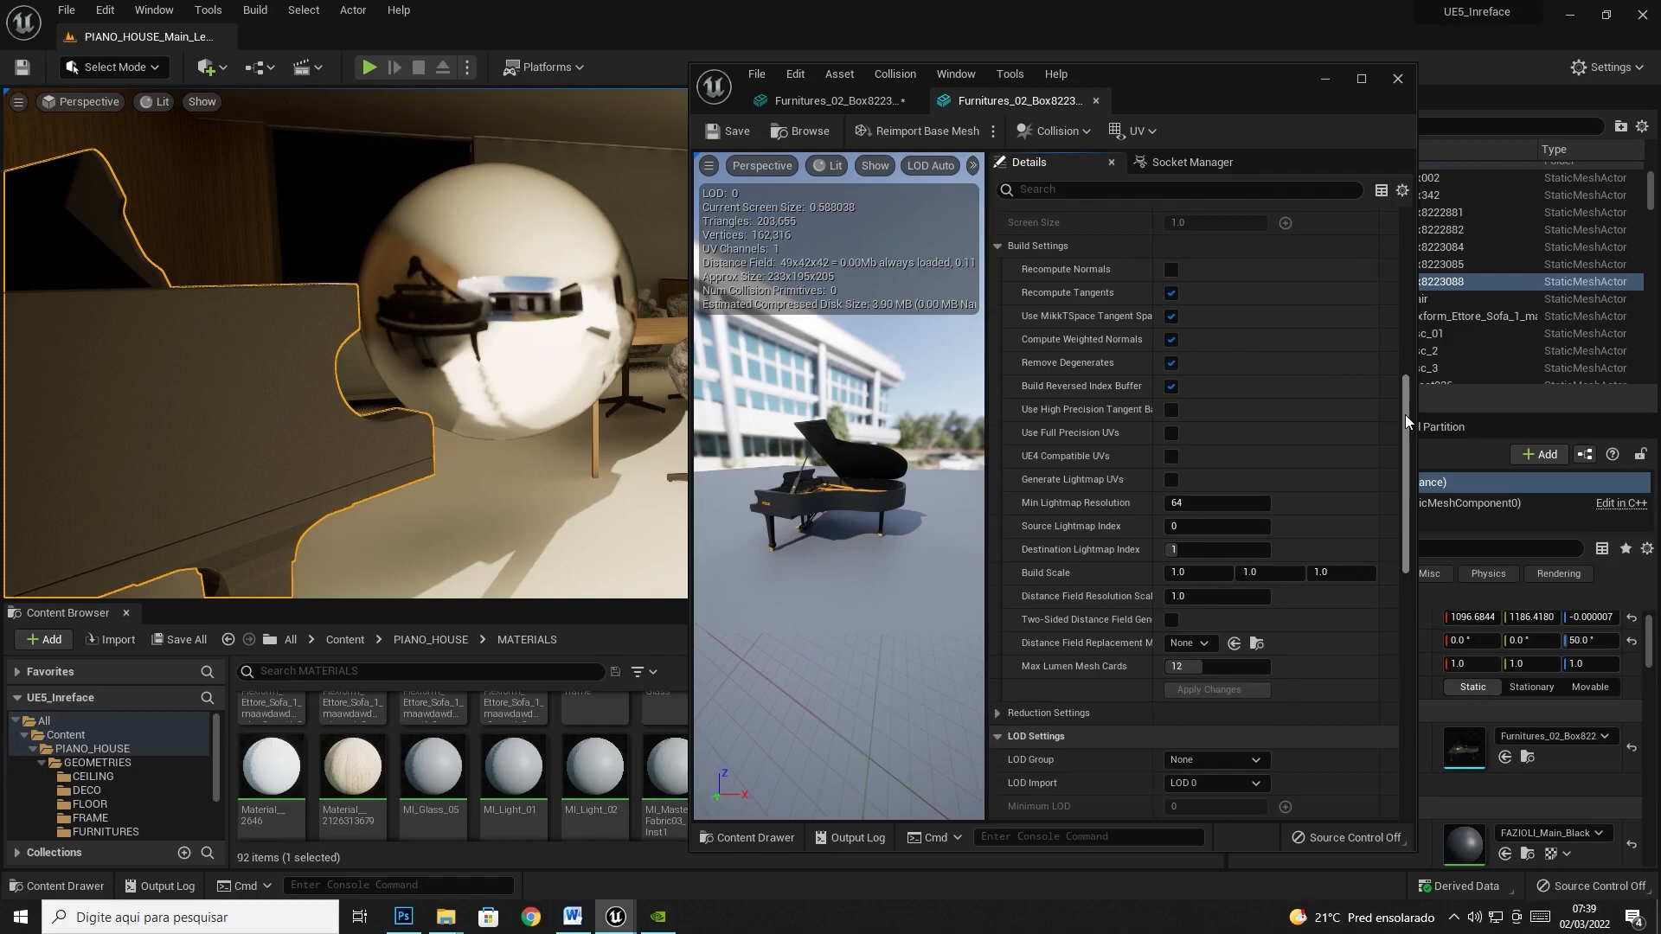
pyautogui.click(66, 9)
pyautogui.click(110, 205)
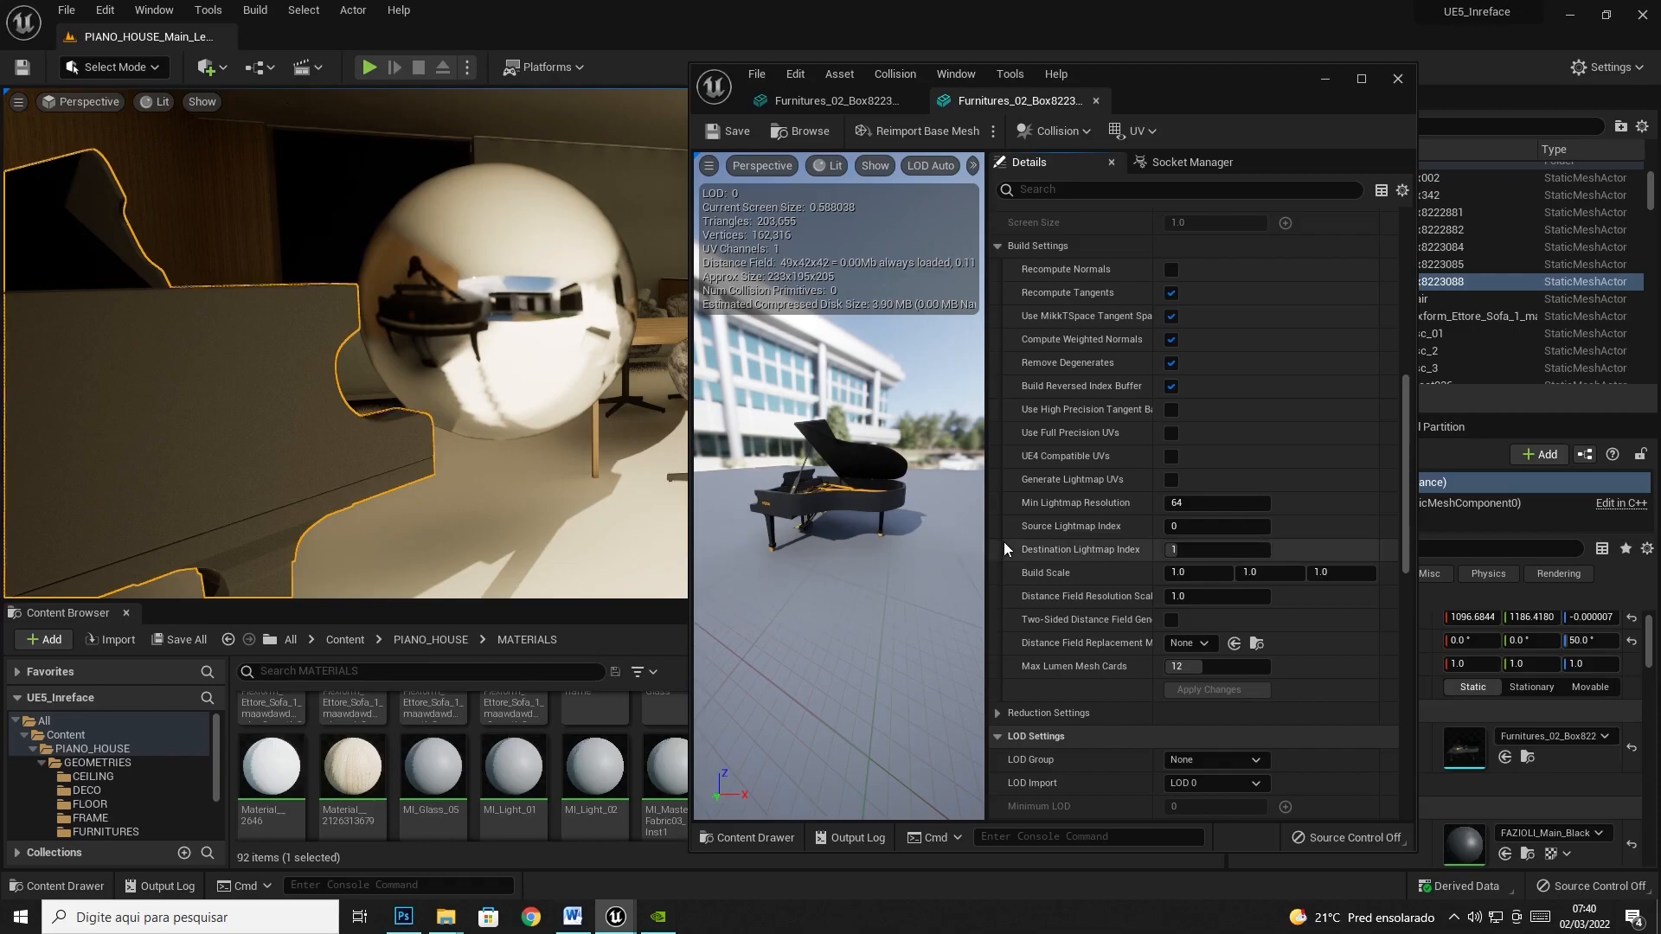
# - Set the piano mesh's Distance Field Resolution Scale to 4.0 and apply the changes
pyautogui.click(1244, 591)
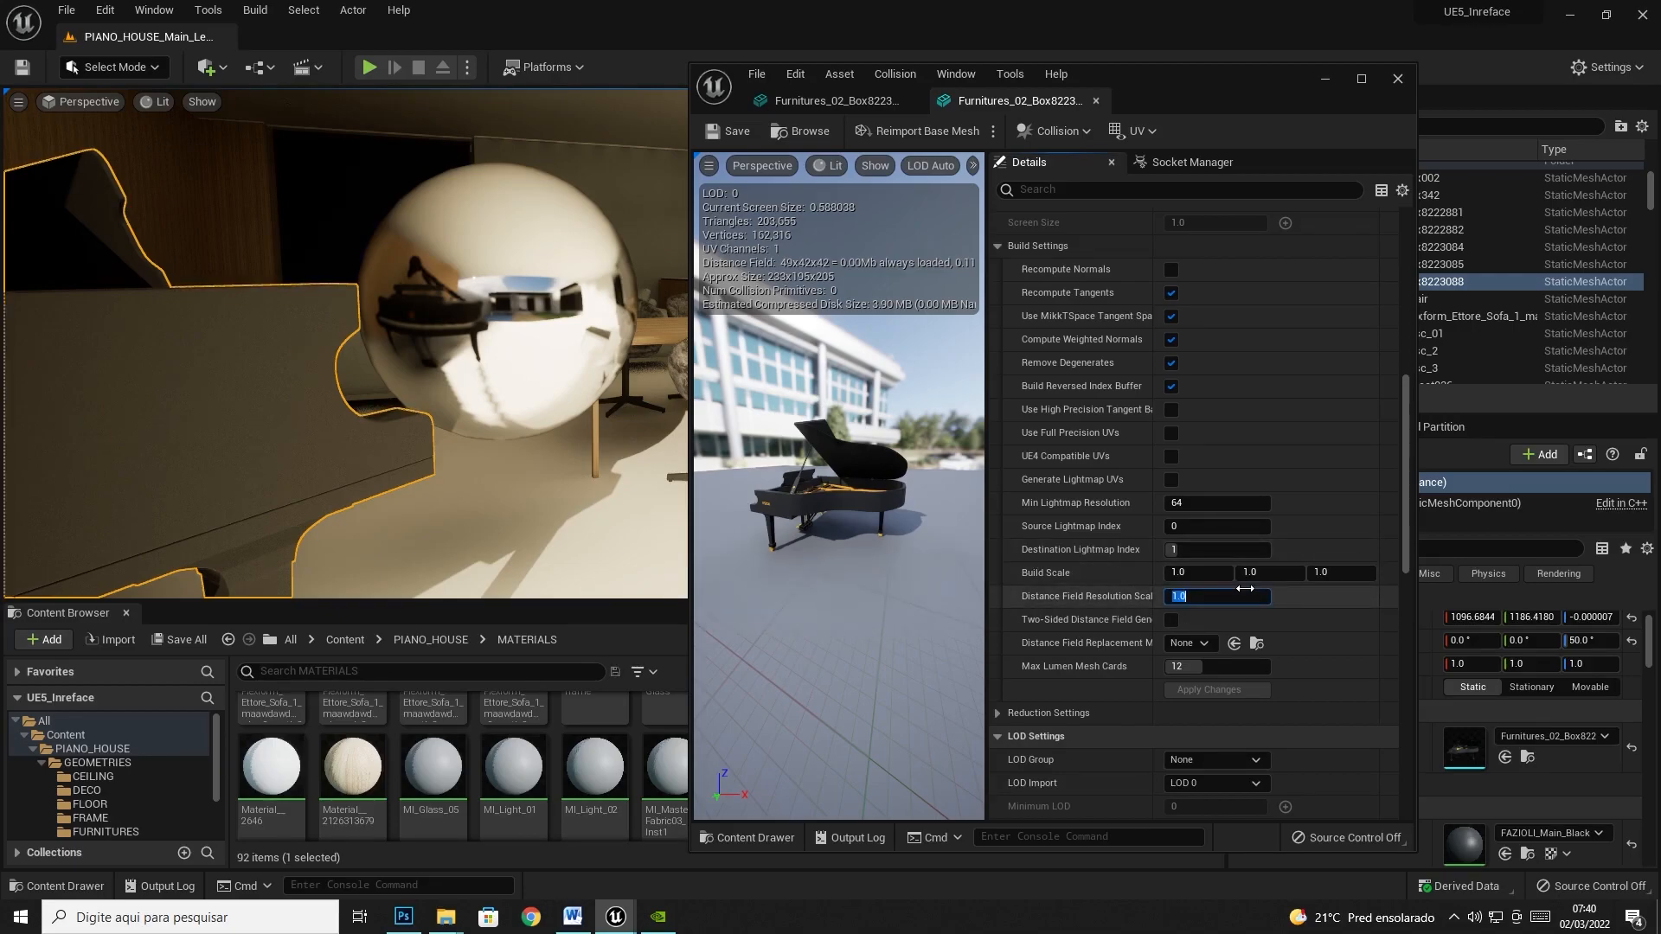
pyautogui.press('Return')
pyautogui.click(1211, 691)
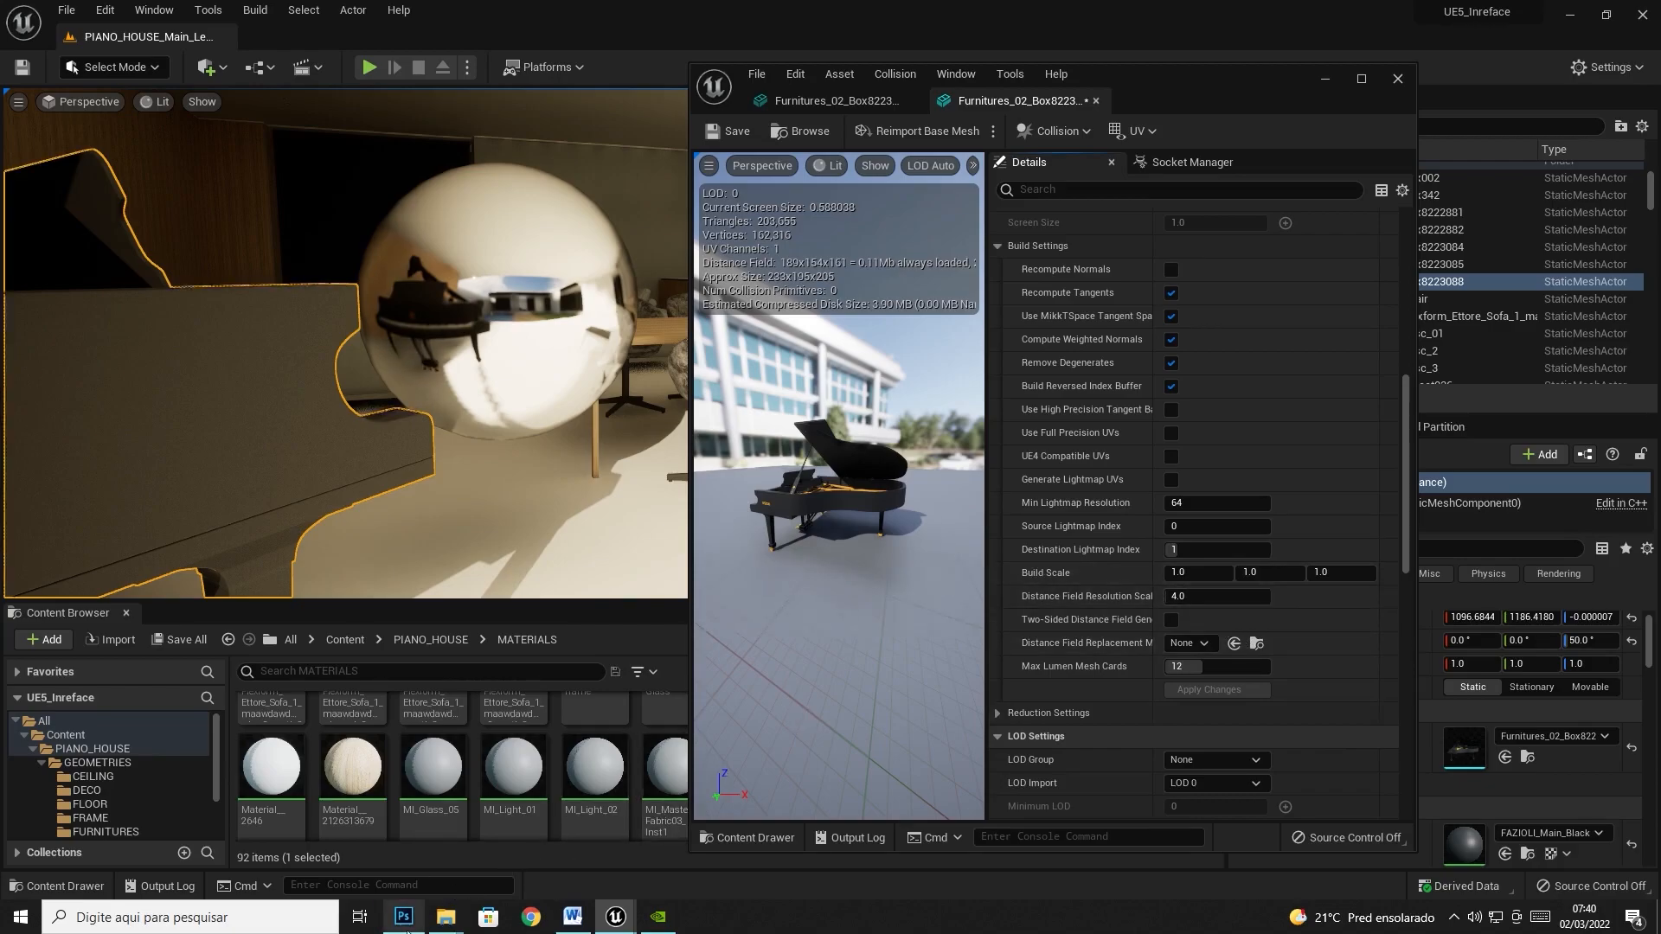
# - Switch to Photoshop and paste the new capture of the piano reflection as a layer named MDF=4
pyautogui.click(403, 917)
pyautogui.hotkey('ctrl', 'v')
pyautogui.doubleClick(1462, 538)
pyautogui.write('M')
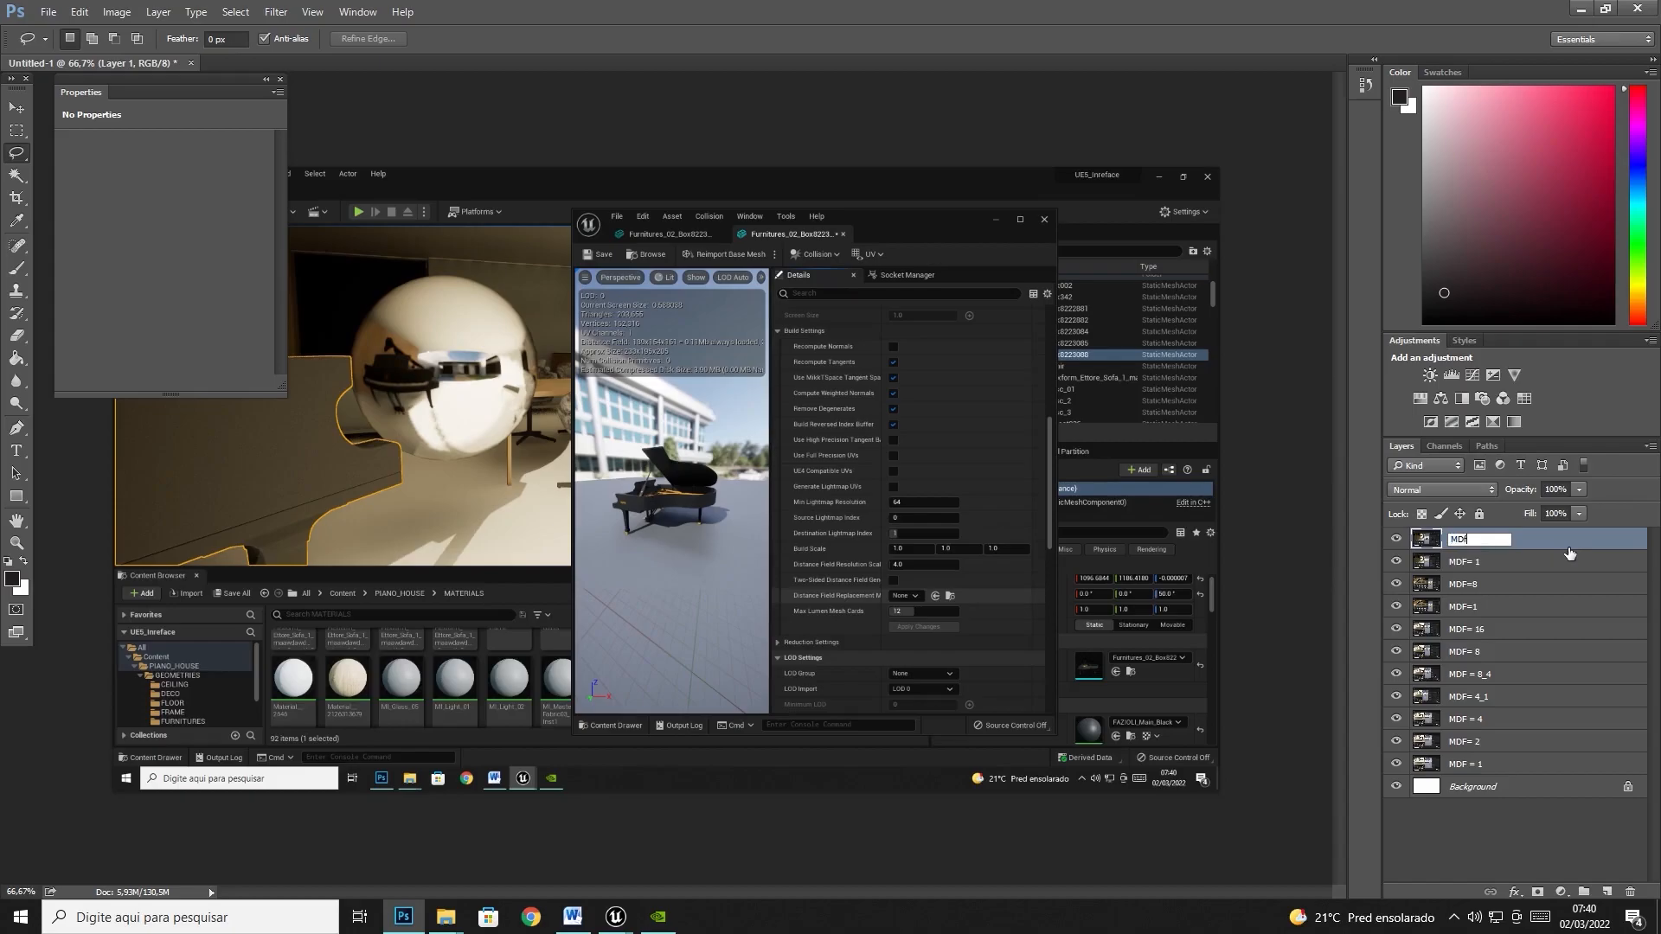
pyautogui.press('Return')
# - Compare the piano's reflection in the sphere by repeatedly toggling the visibility of the MDF=4 layer over MDF= 1
pyautogui.click(1397, 541)
pyautogui.click(1397, 540)
pyautogui.click(1398, 541)
pyautogui.click(1397, 541)
pyautogui.click(1398, 541)
pyautogui.click(1397, 540)
pyautogui.click(1397, 539)
pyautogui.click(1396, 539)
# - Return to Unreal Engine, set the piano mesh's Distance Field Resolution Scale to 16.0, and apply the changes
pyautogui.moveTo(615, 917)
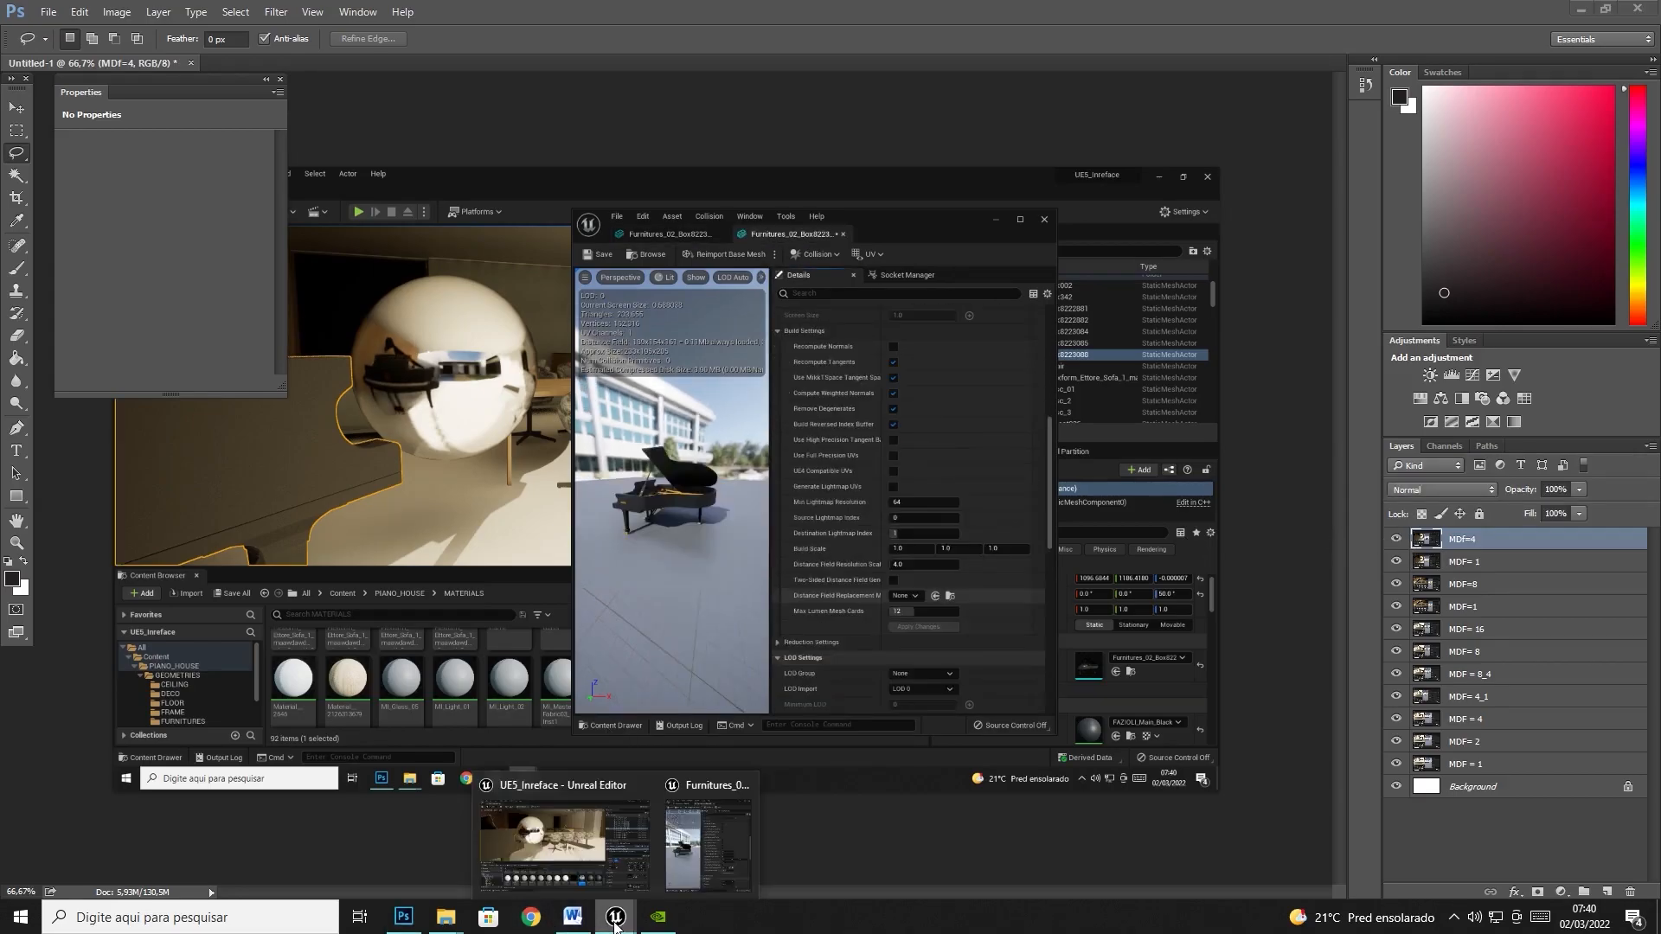
pyautogui.click(590, 848)
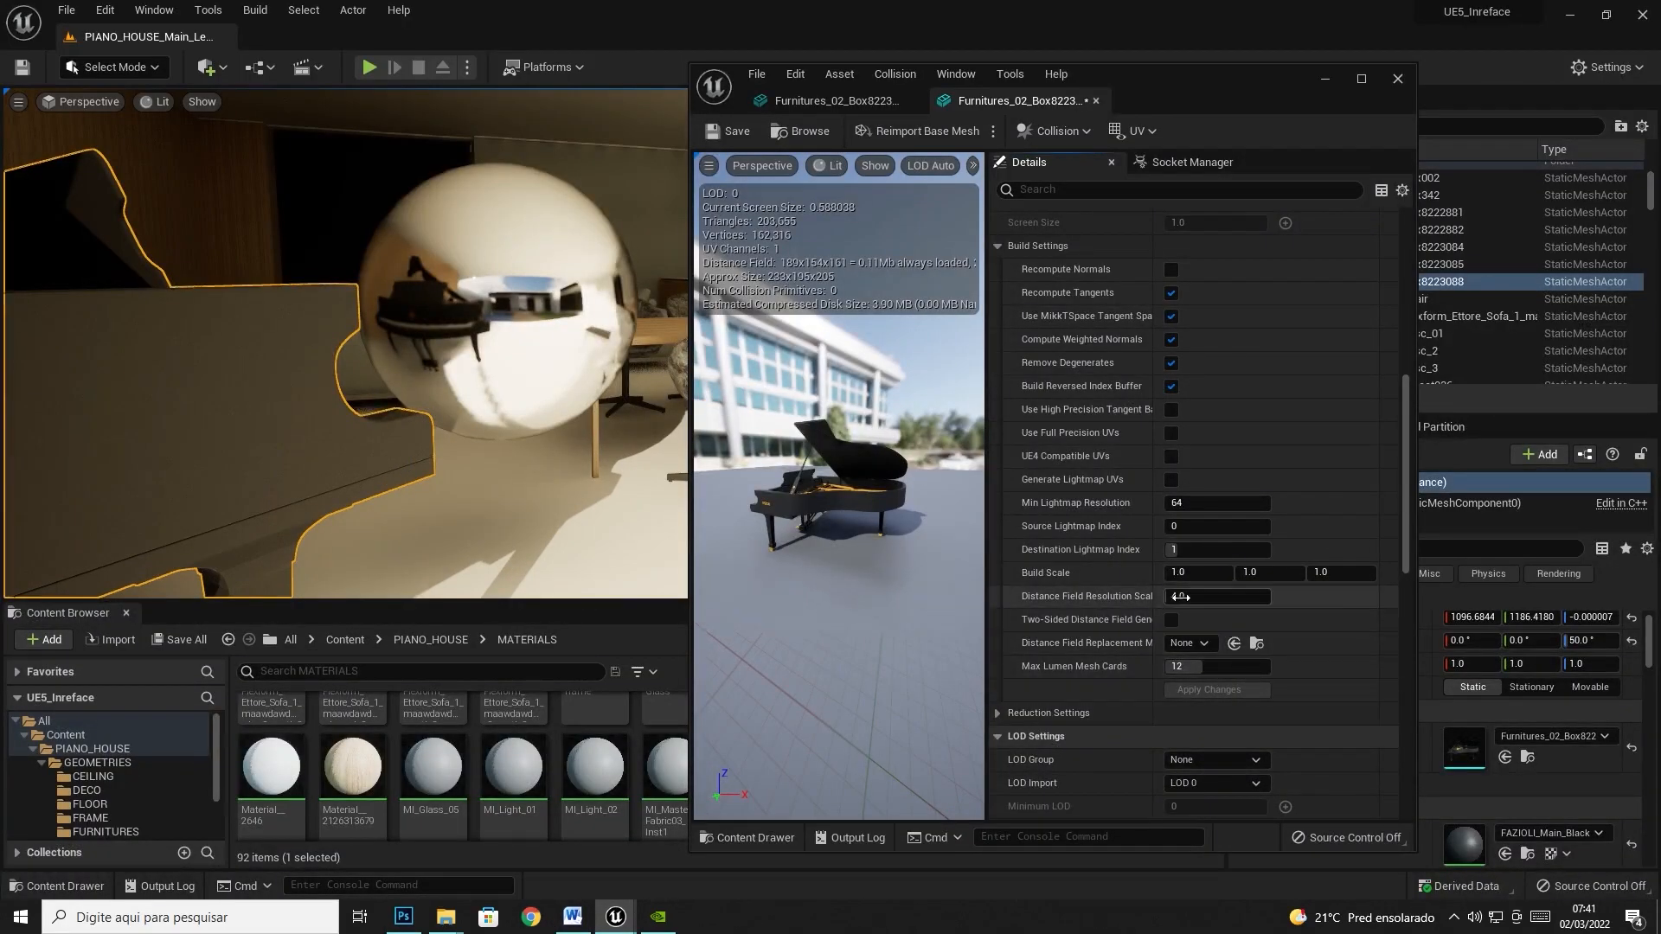
pyautogui.click(1176, 597)
pyautogui.write('16')
pyautogui.press('Return')
pyautogui.click(1239, 687)
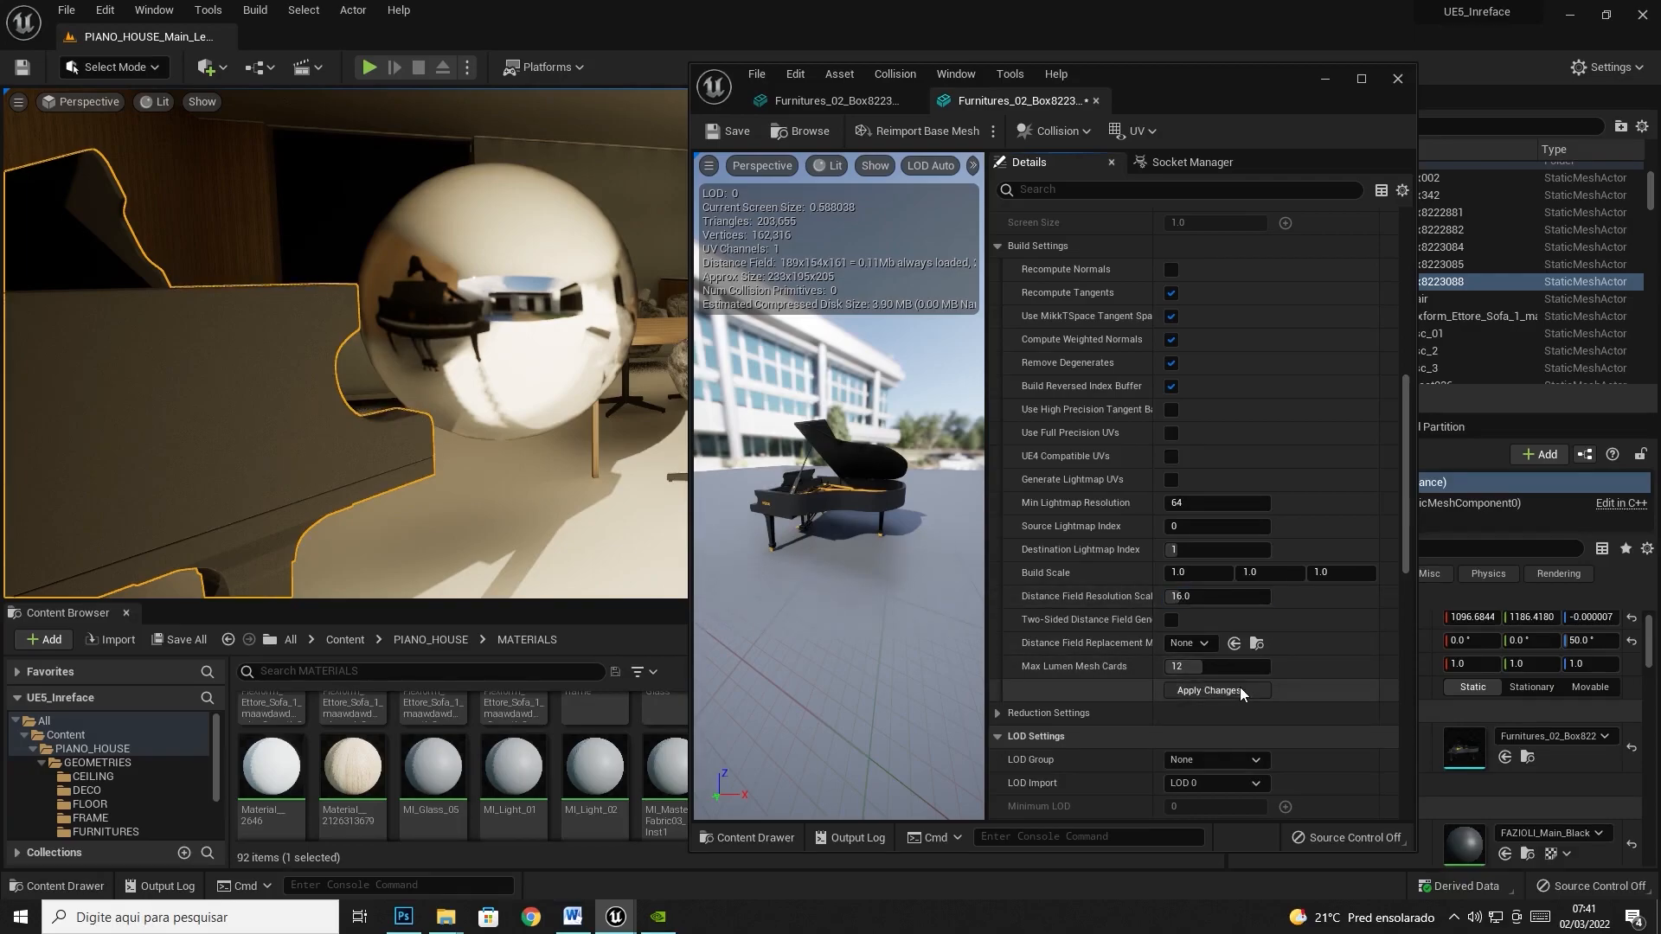
pyautogui.click(1238, 687)
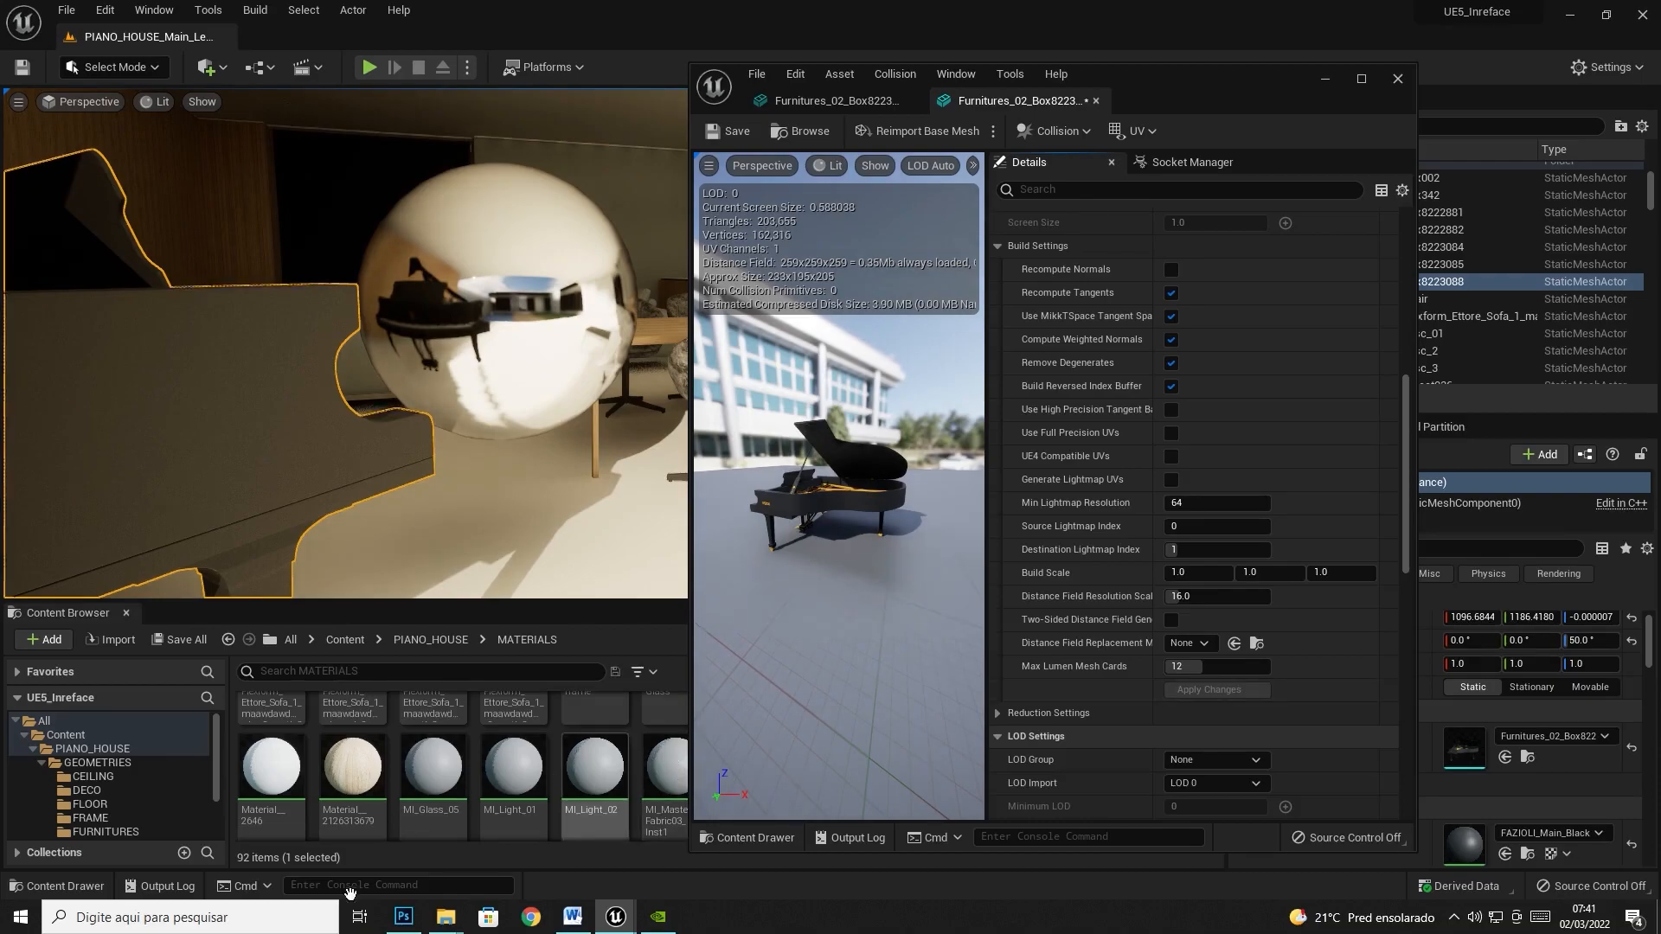
# - Switch to Photoshop and paste the latest capture of the piano reflection as a layer named MDF=16
pyautogui.click(403, 917)
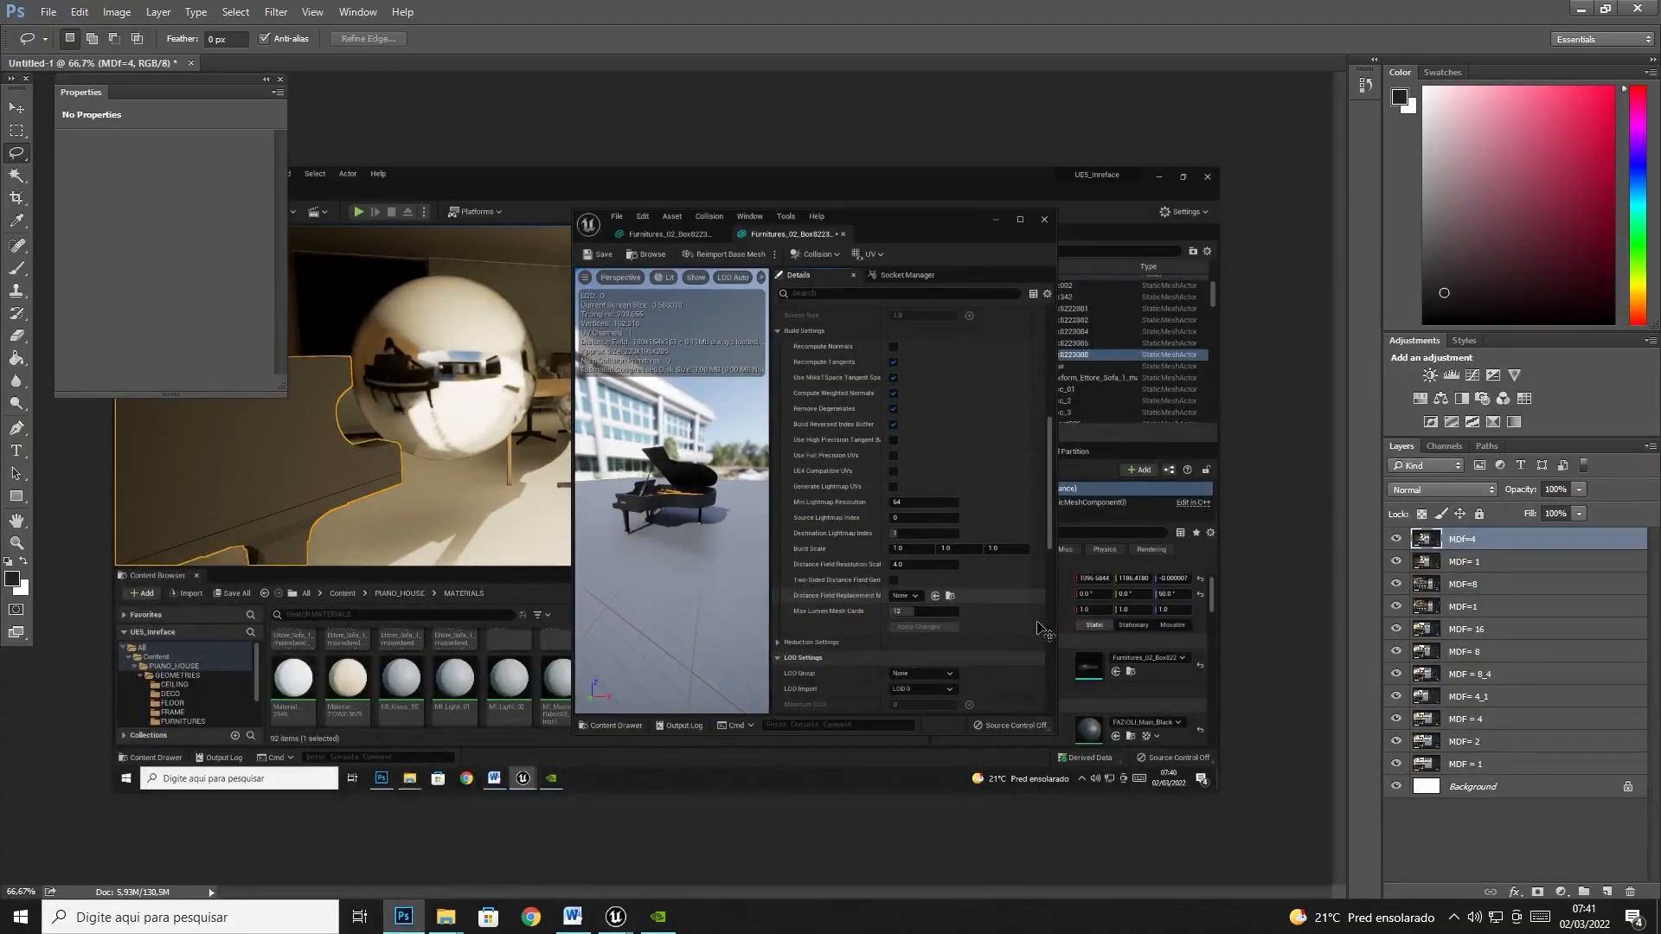
pyautogui.hotkey('ctrl', 'v')
pyautogui.doubleClick(1475, 537)
pyautogui.write('MDF')
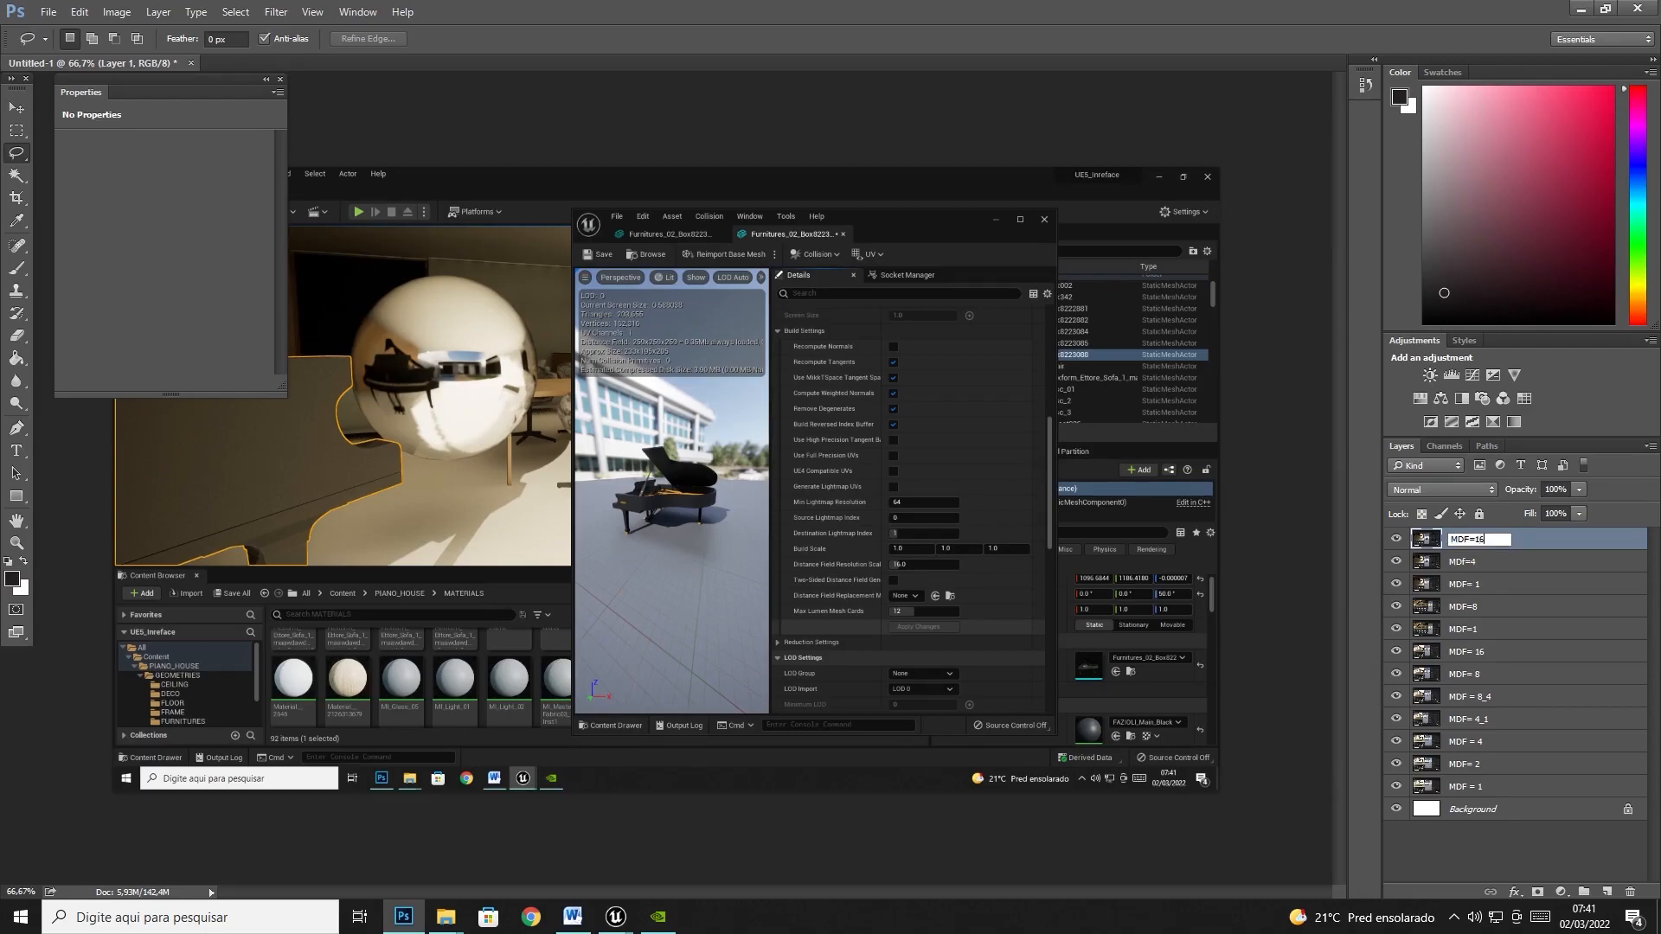
# - Compare the piano's reflection by repeatedly toggling the MDF=16 layer's visibility over MDF=4, and return to Unreal Engine
pyautogui.click(1396, 539)
pyautogui.click(1396, 539)
pyautogui.click(1396, 539)
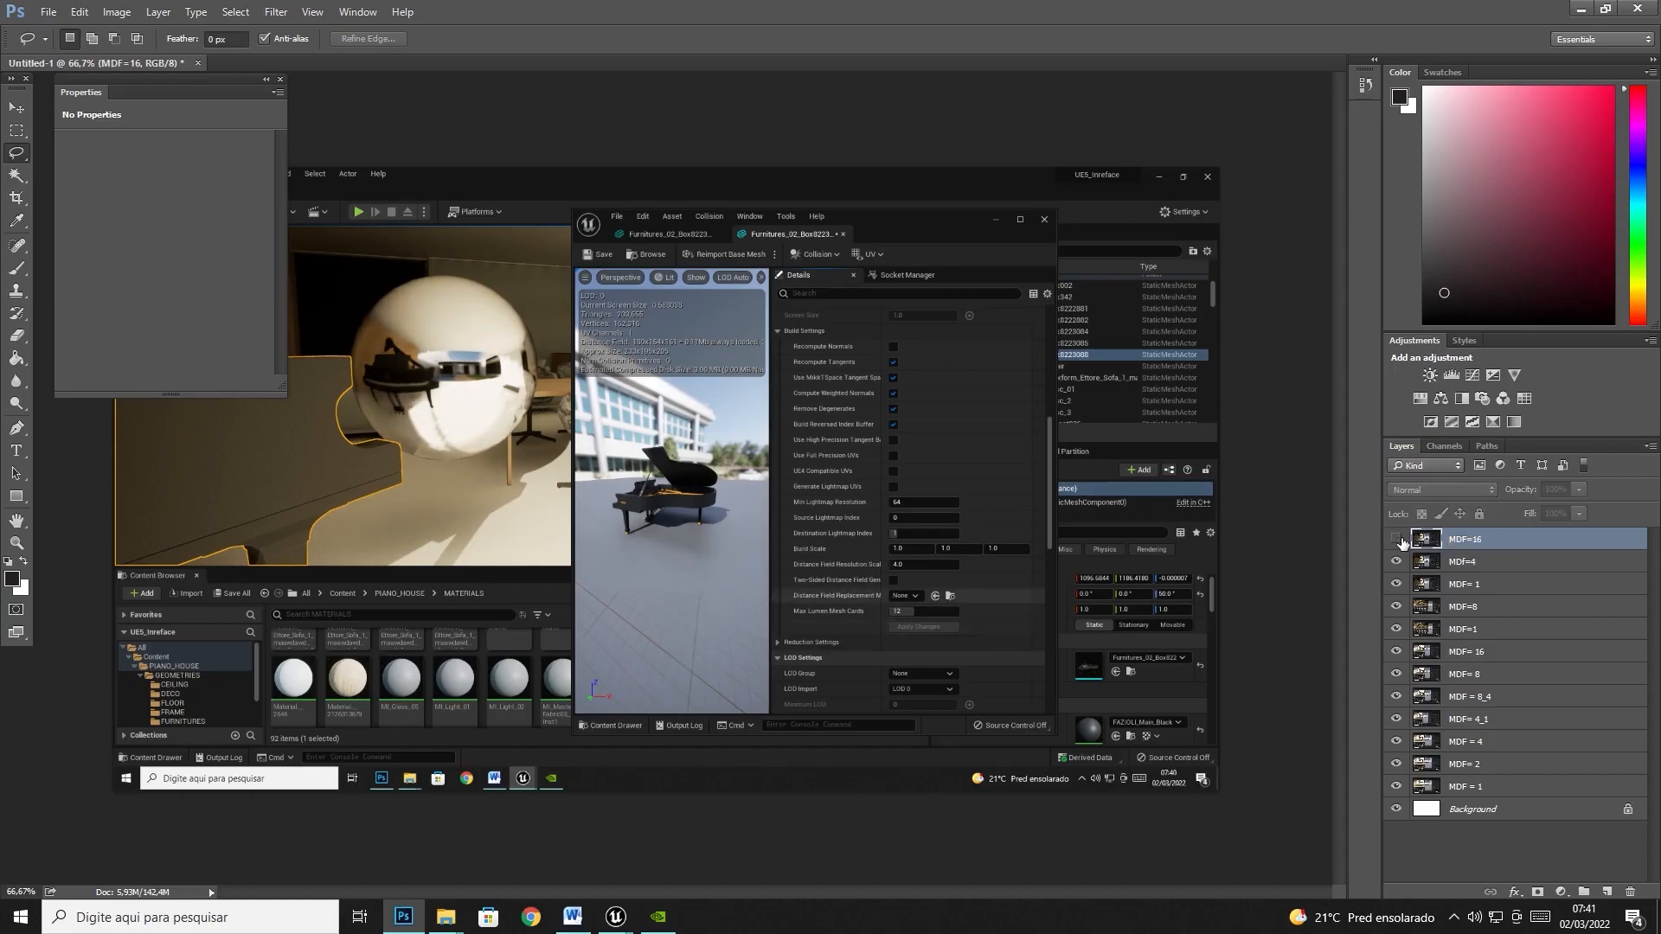
pyautogui.click(1397, 539)
pyautogui.click(1396, 539)
pyautogui.click(1396, 539)
pyautogui.click(1397, 539)
pyautogui.click(1396, 539)
pyautogui.click(1397, 539)
pyautogui.click(1396, 539)
pyautogui.click(1396, 539)
pyautogui.click(1396, 539)
pyautogui.click(1580, 9)
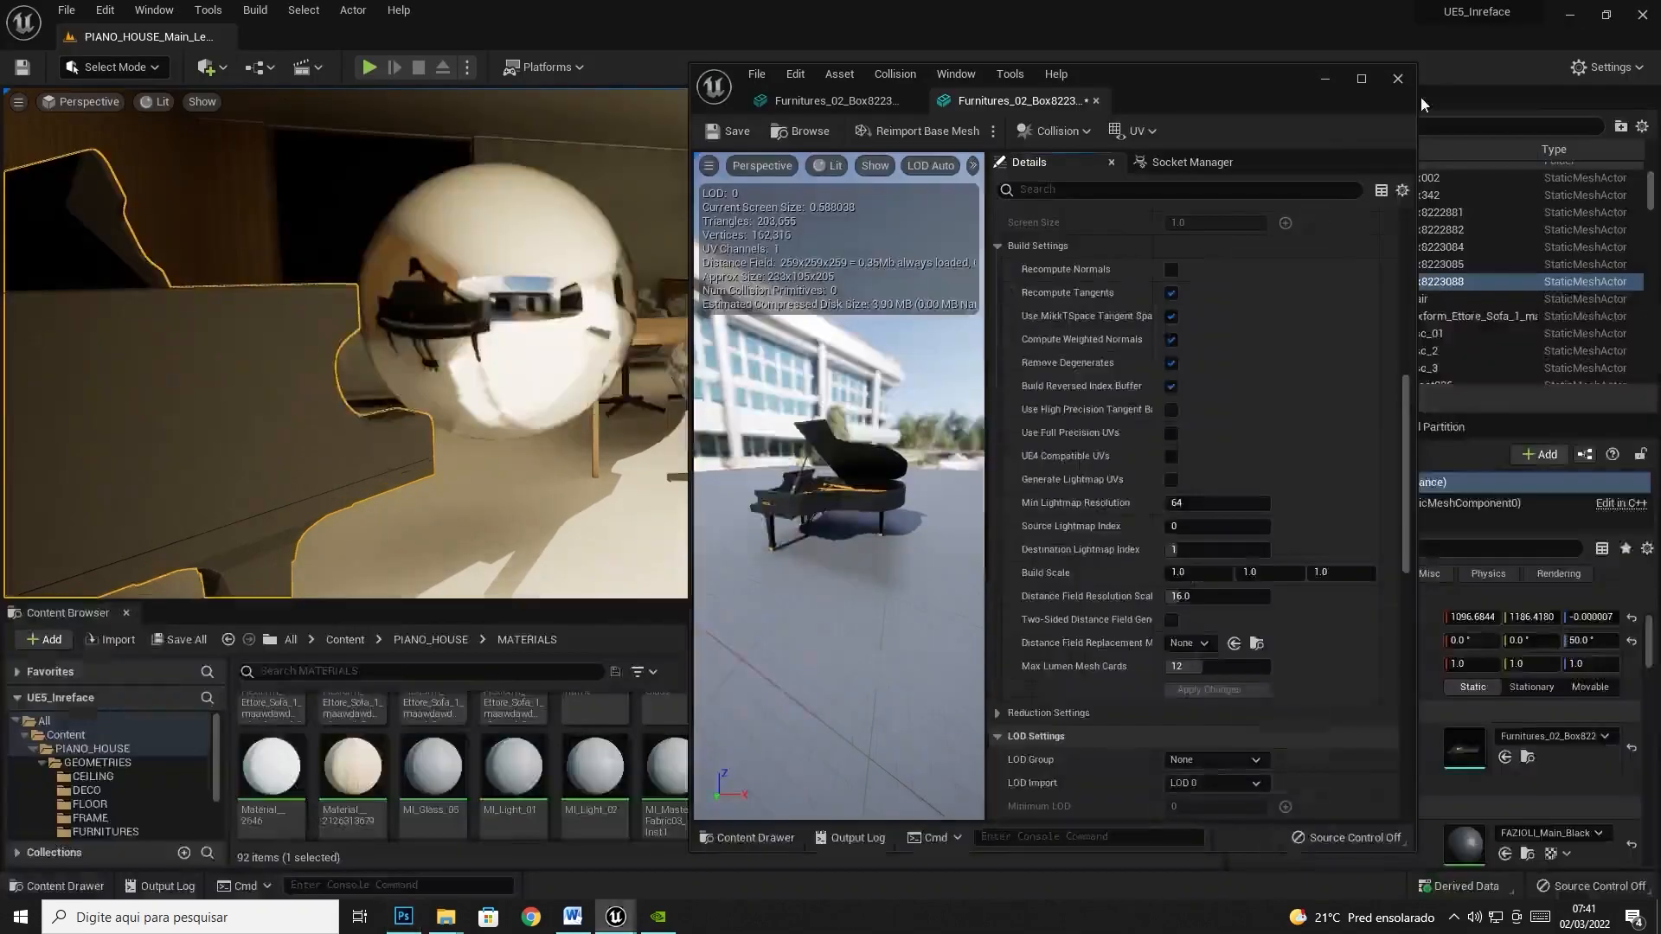
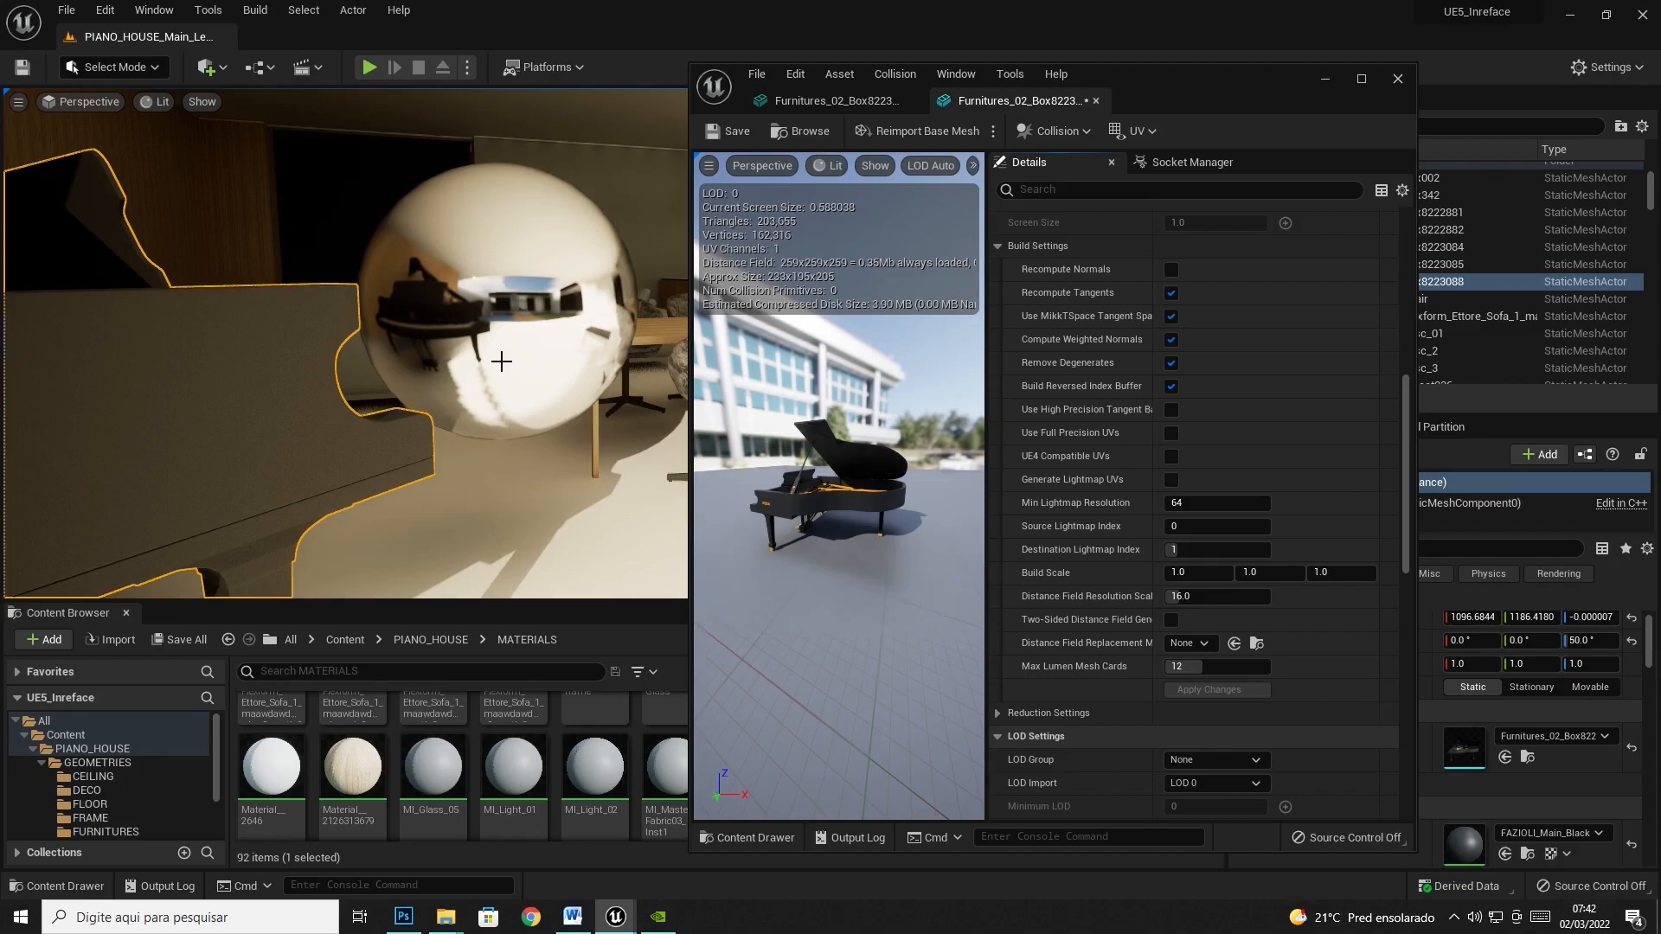
# - Select the reflective sphere, open its material instance NewMaterial_Inst, and set Roughness to 0.352
pyautogui.click(482, 360)
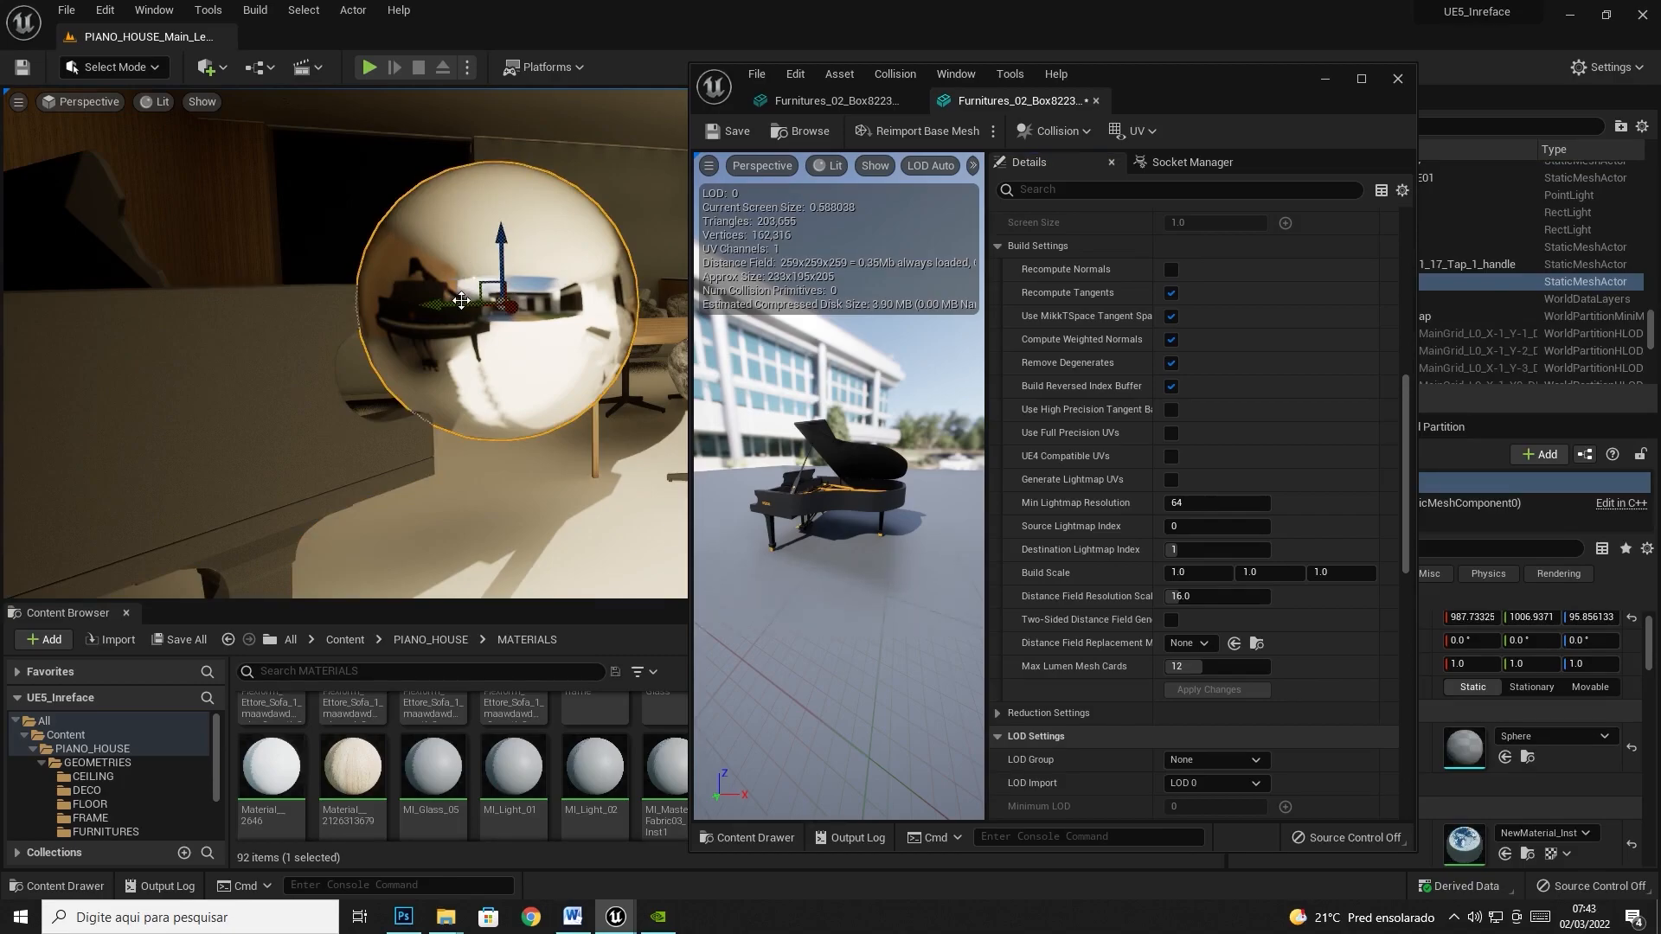
pyautogui.moveTo(1172, 103); pyautogui.dragTo(1211, 58)
pyautogui.scroll(-2, 1477, 800)
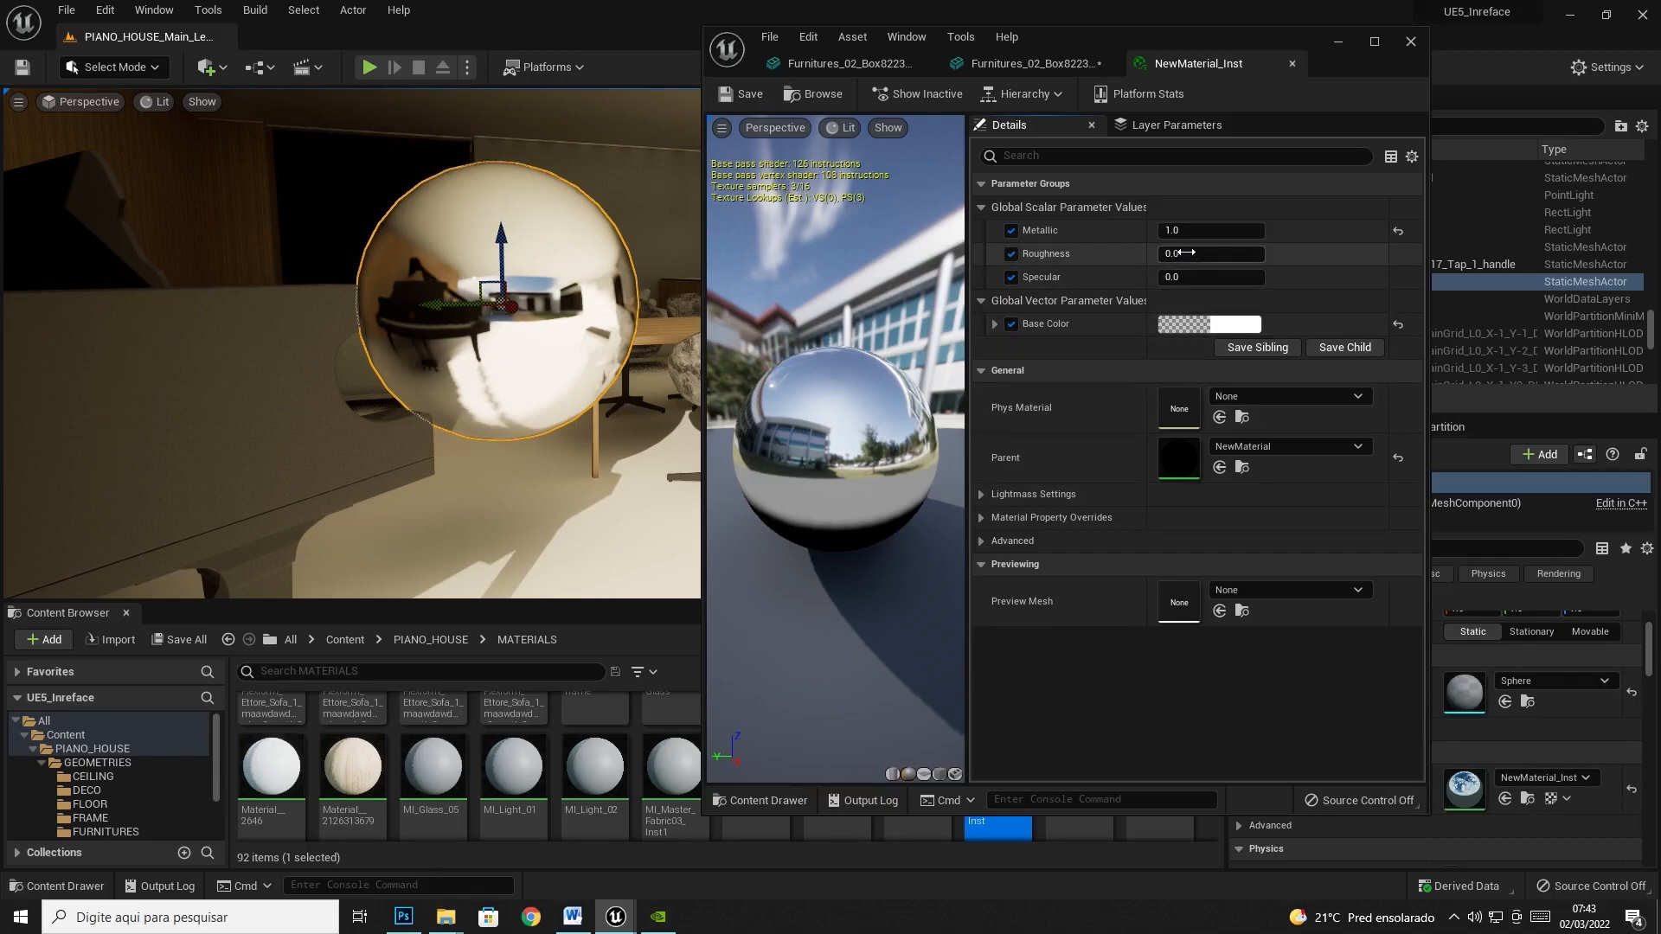
pyautogui.moveTo(1190, 251); pyautogui.dragTo(1246, 252)
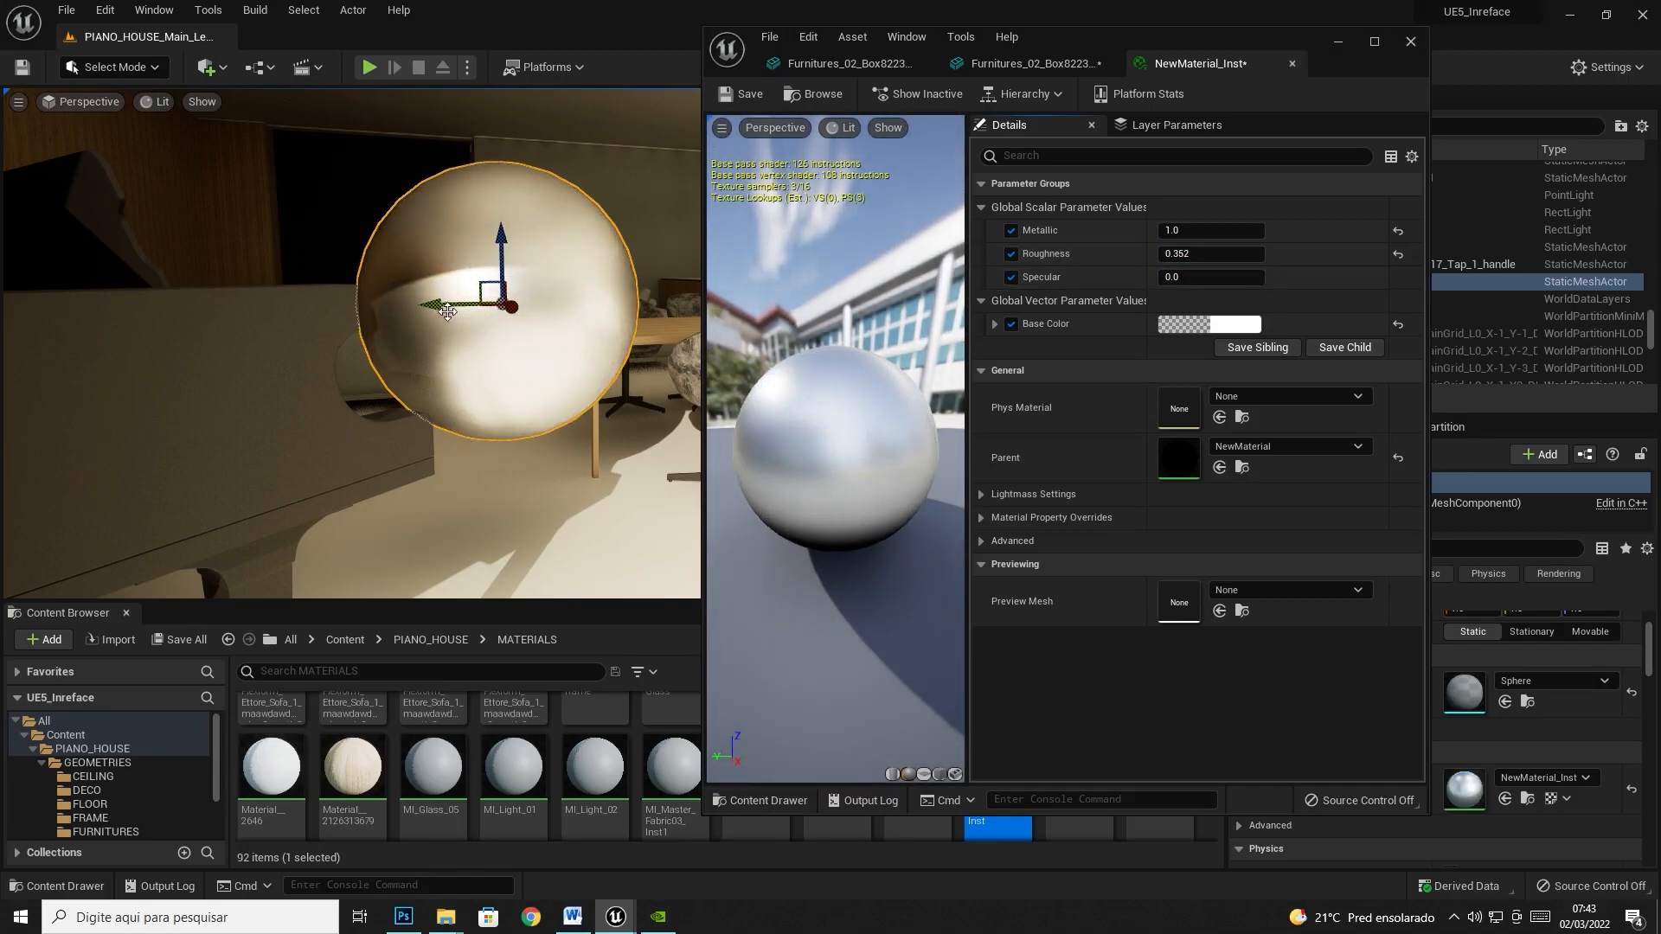
# - Move the rough sphere sideways away from the piano and lower it toward the floor
pyautogui.moveTo(454, 306); pyautogui.dragTo(673, 309)
pyautogui.moveTo(423, 360); pyautogui.dragTo(493, 359, button='right')
pyautogui.moveTo(491, 247); pyautogui.dragTo(493, 342)
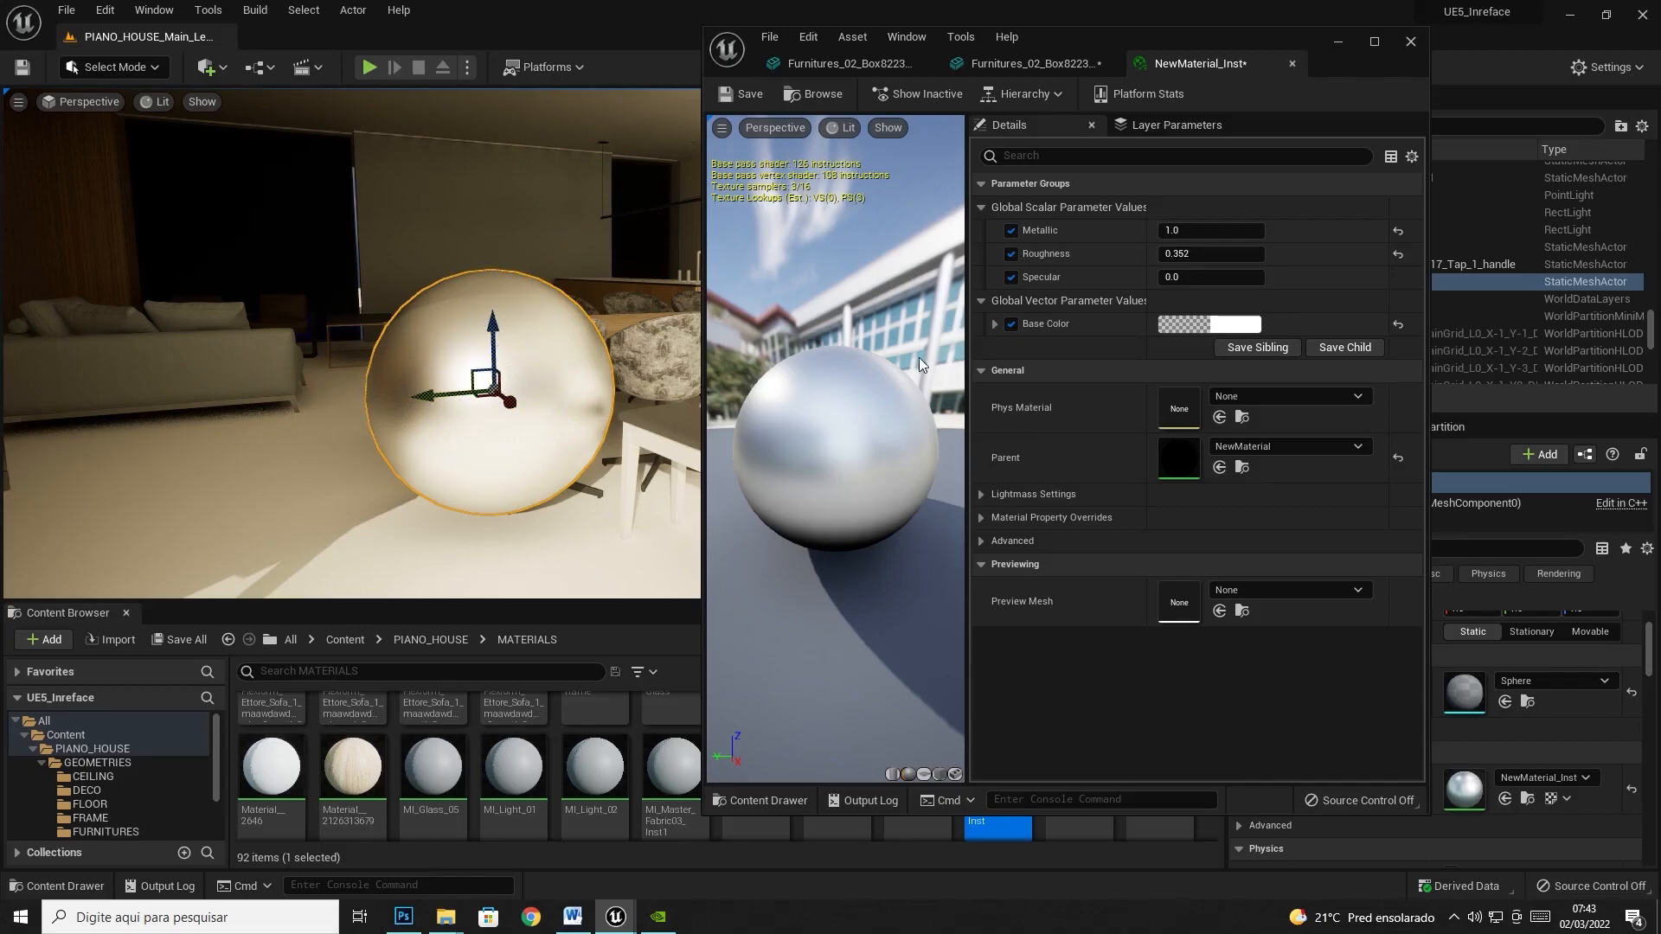
# - Reduce the sphere material's Roughness to 0.168 and move the sphere back beside the end of the dining table
pyautogui.moveTo(1204, 257); pyautogui.dragTo(1133, 256)
pyautogui.moveTo(481, 395); pyautogui.dragTo(303, 371)
pyautogui.moveTo(360, 368)
pyautogui.mouseDown(button='right')
pyautogui.moveTo(385, 385)
pyautogui.moveTo(346, 385)
pyautogui.mouseUp(button='right')
pyautogui.press('w')
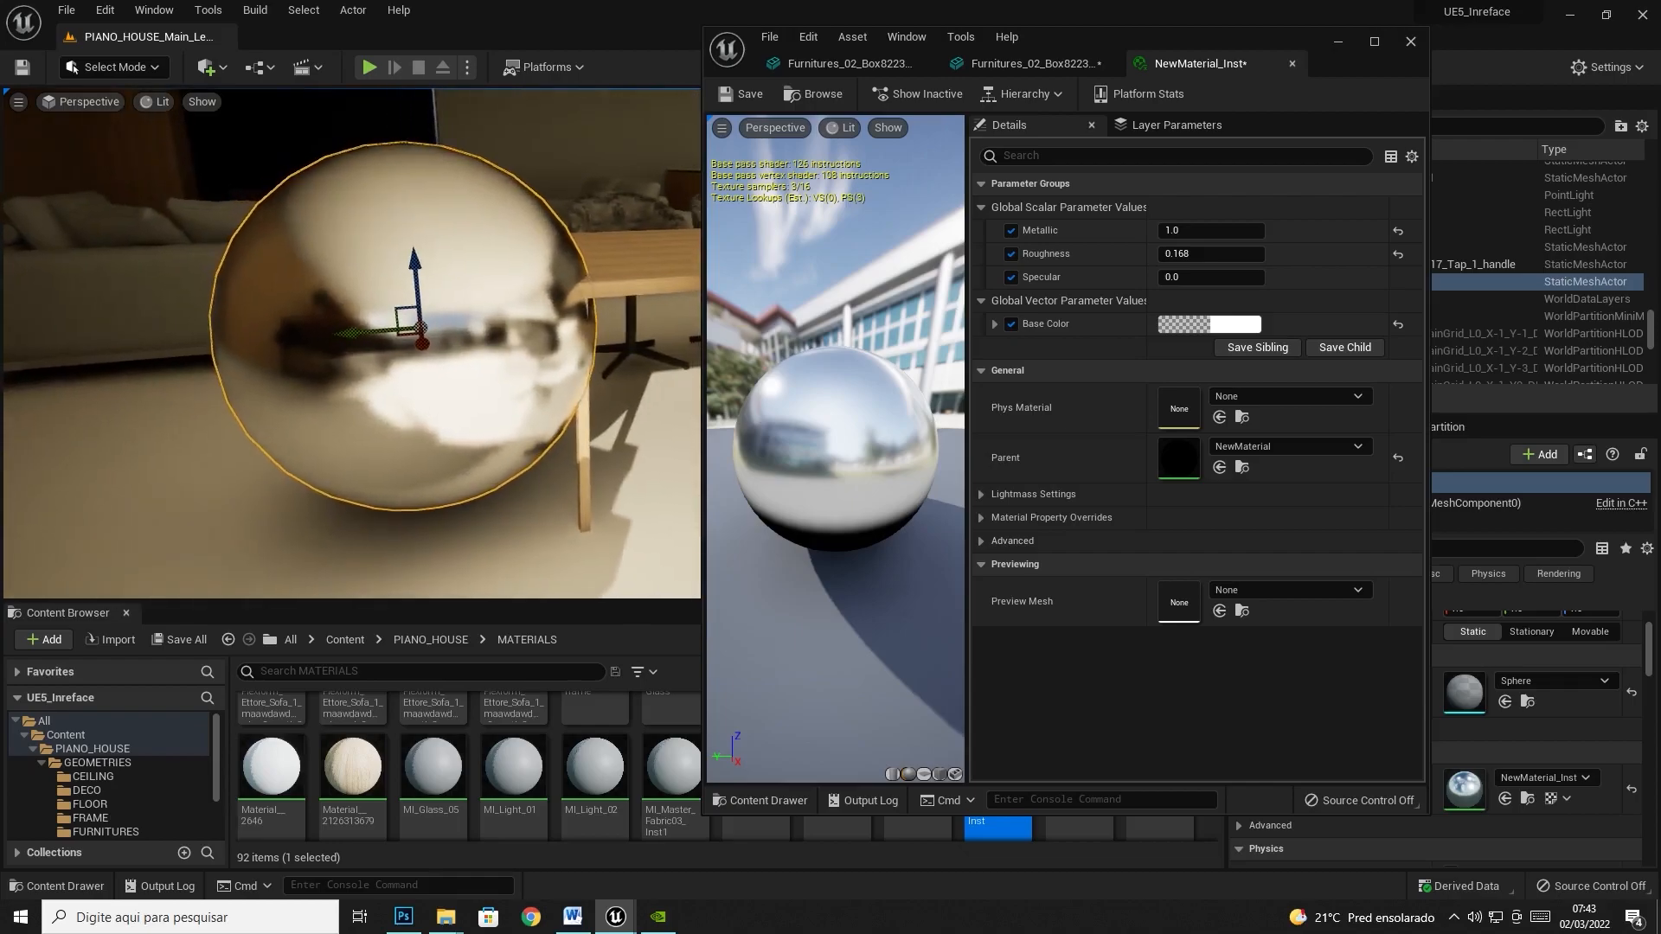
# - Raise the sphere above tabletop height near the dining table and hide the material editor window
pyautogui.moveTo(417, 275); pyautogui.dragTo(411, 120)
pyautogui.press('s')
pyautogui.moveTo(519, 290); pyautogui.dragTo(459, 292, button='right')
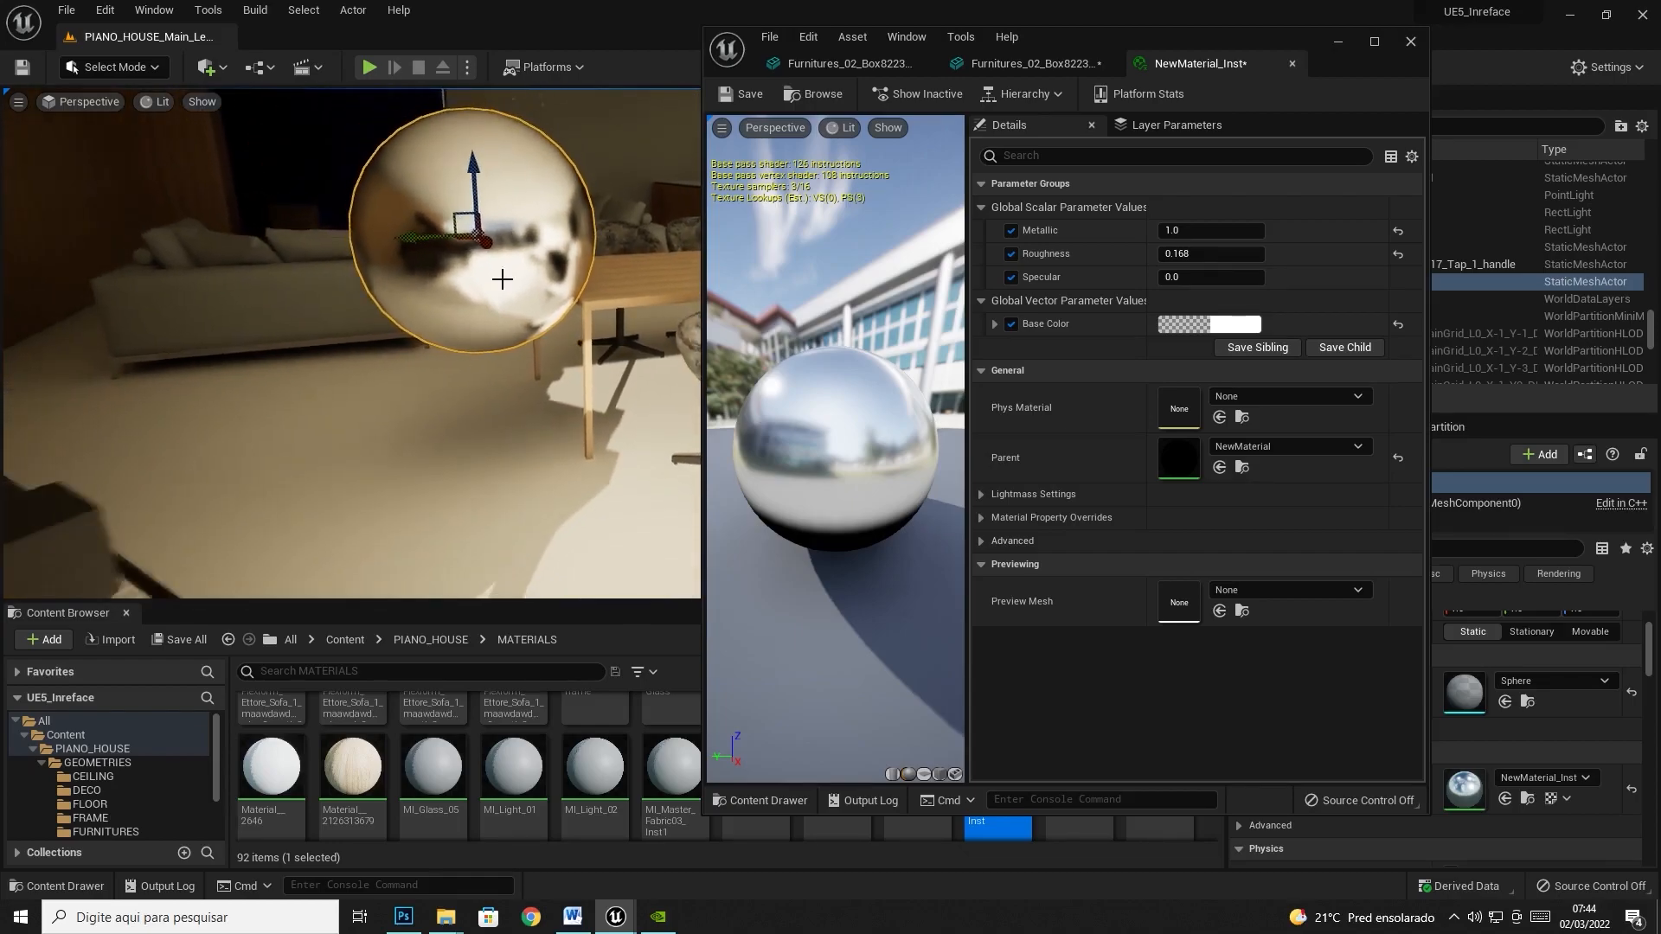
pyautogui.moveTo(464, 238); pyautogui.dragTo(467, 239)
pyautogui.click(1339, 43)
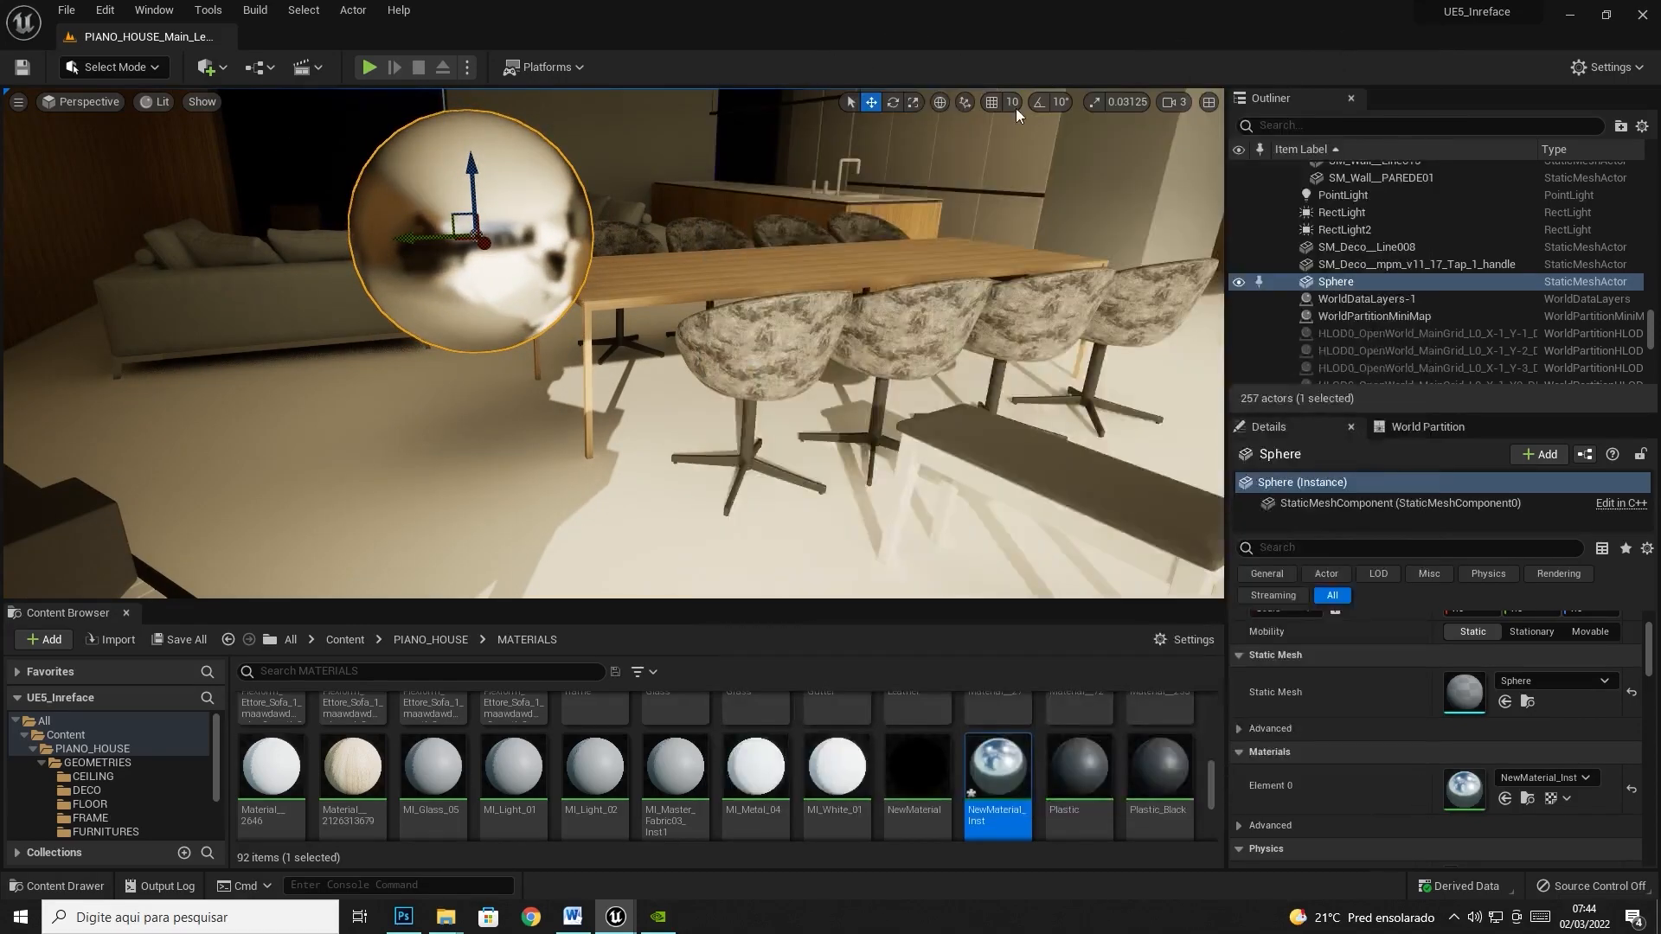
# - Check the engine scalability quality settings and turn on the FPS display in the viewport
pyautogui.click(1611, 68)
pyautogui.moveTo(1532, 309)
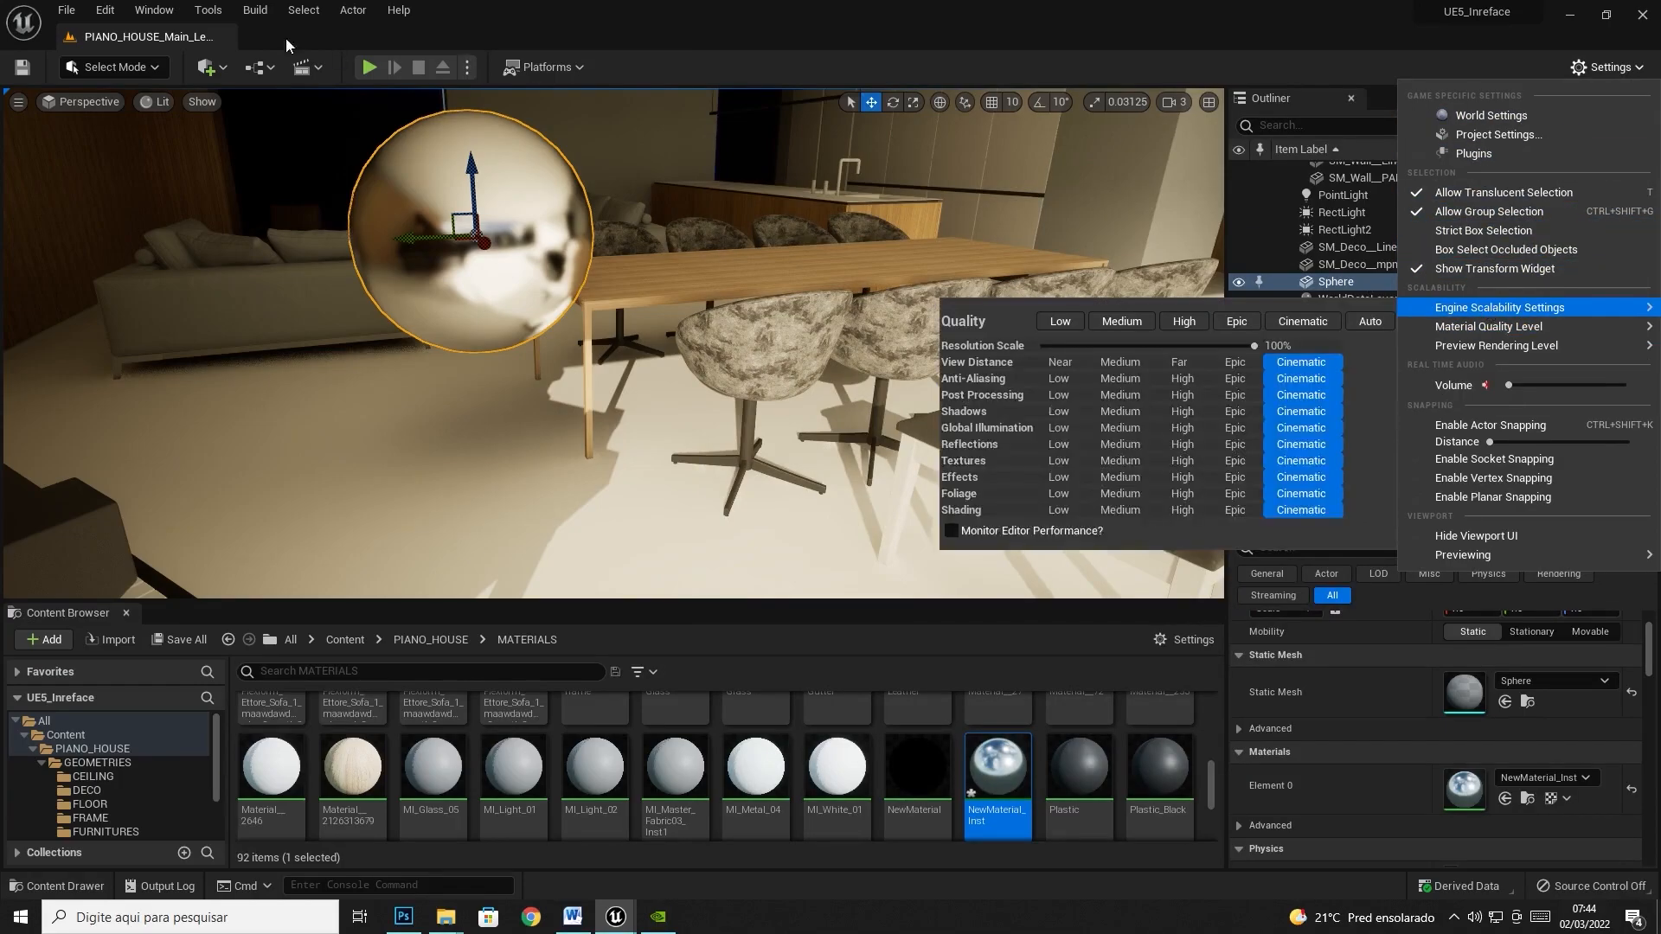
pyautogui.click(18, 102)
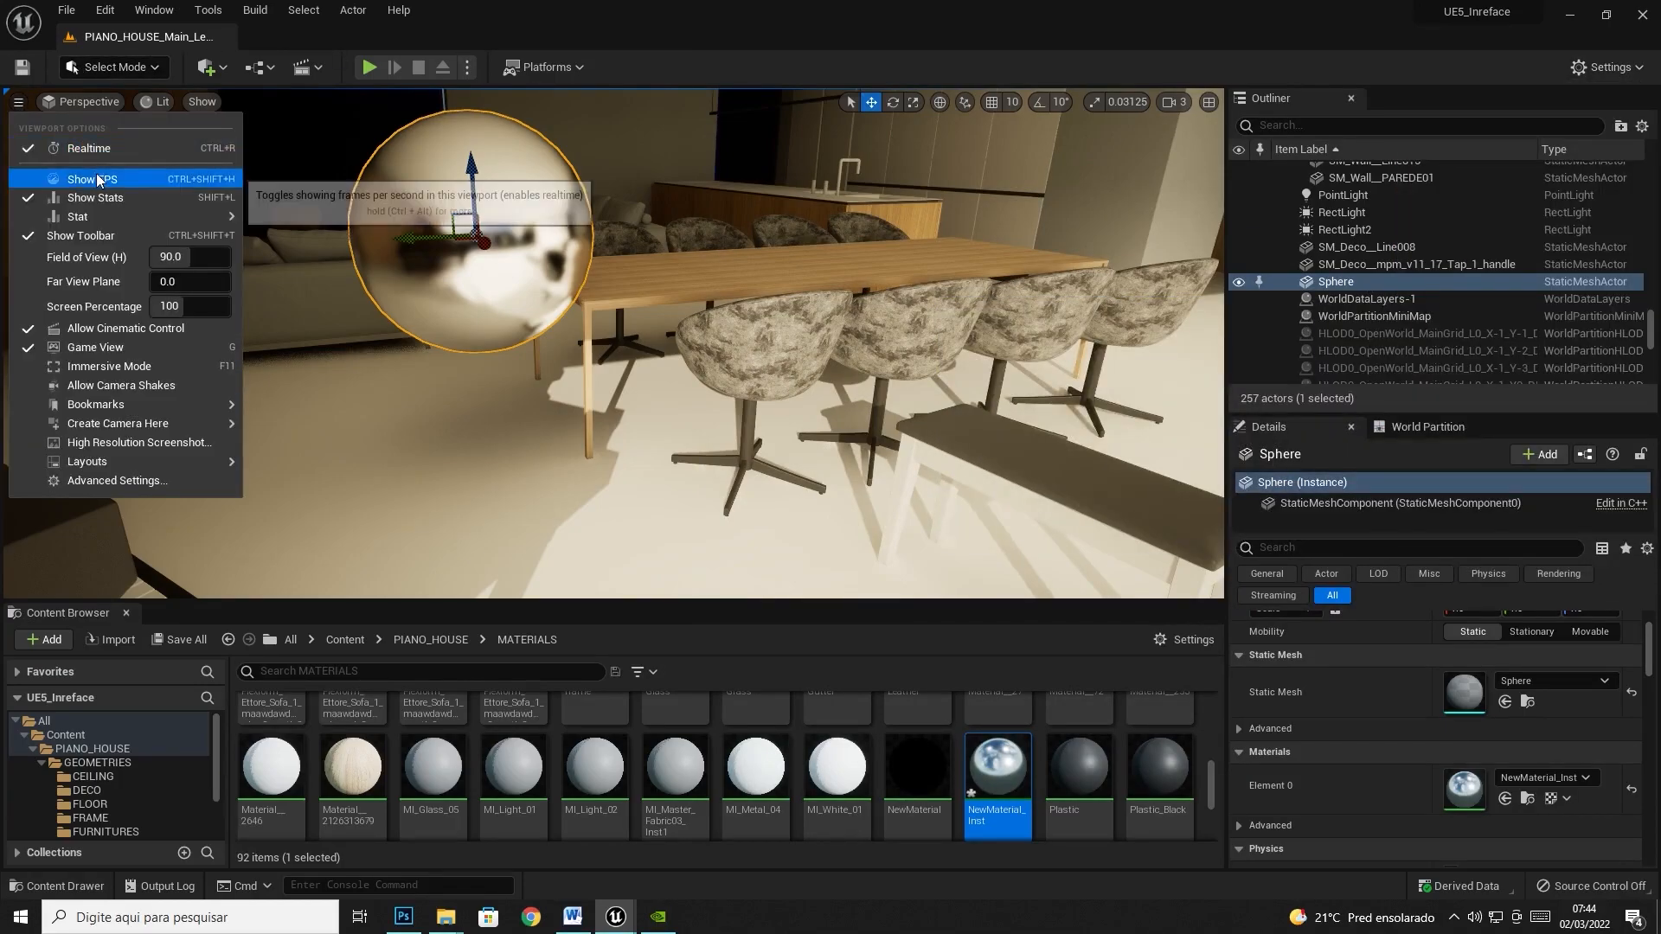
pyautogui.click(97, 179)
# - Set the viewport's Screen Percentage to 160
pyautogui.click(17, 107)
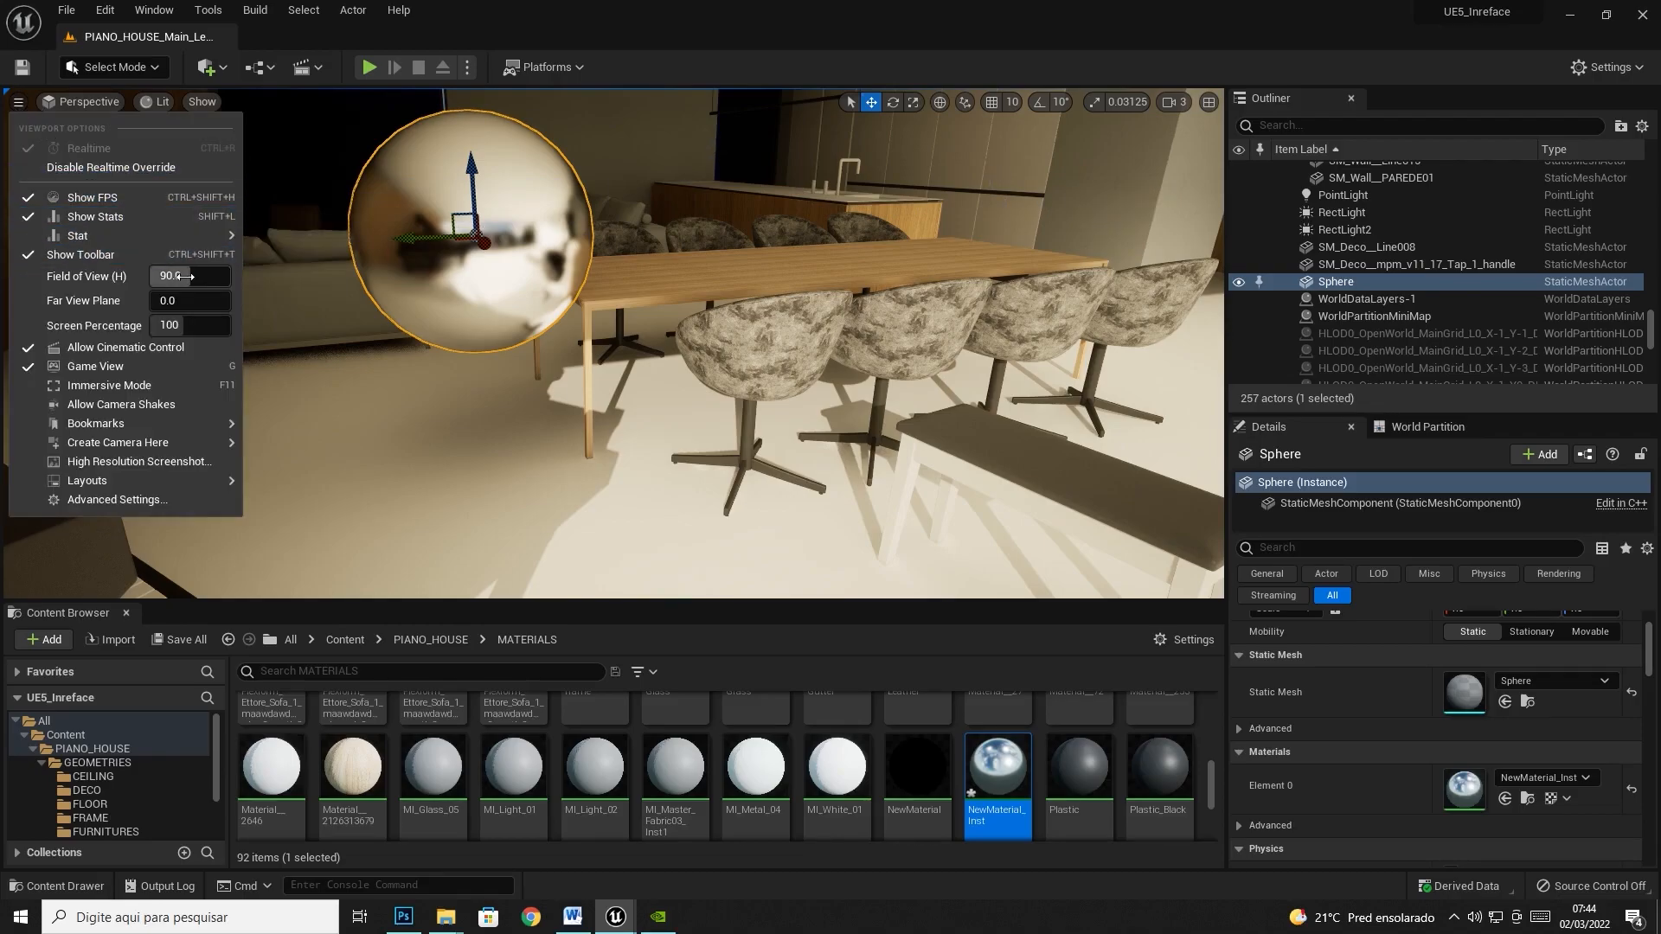
pyautogui.click(186, 326)
pyautogui.write('160')
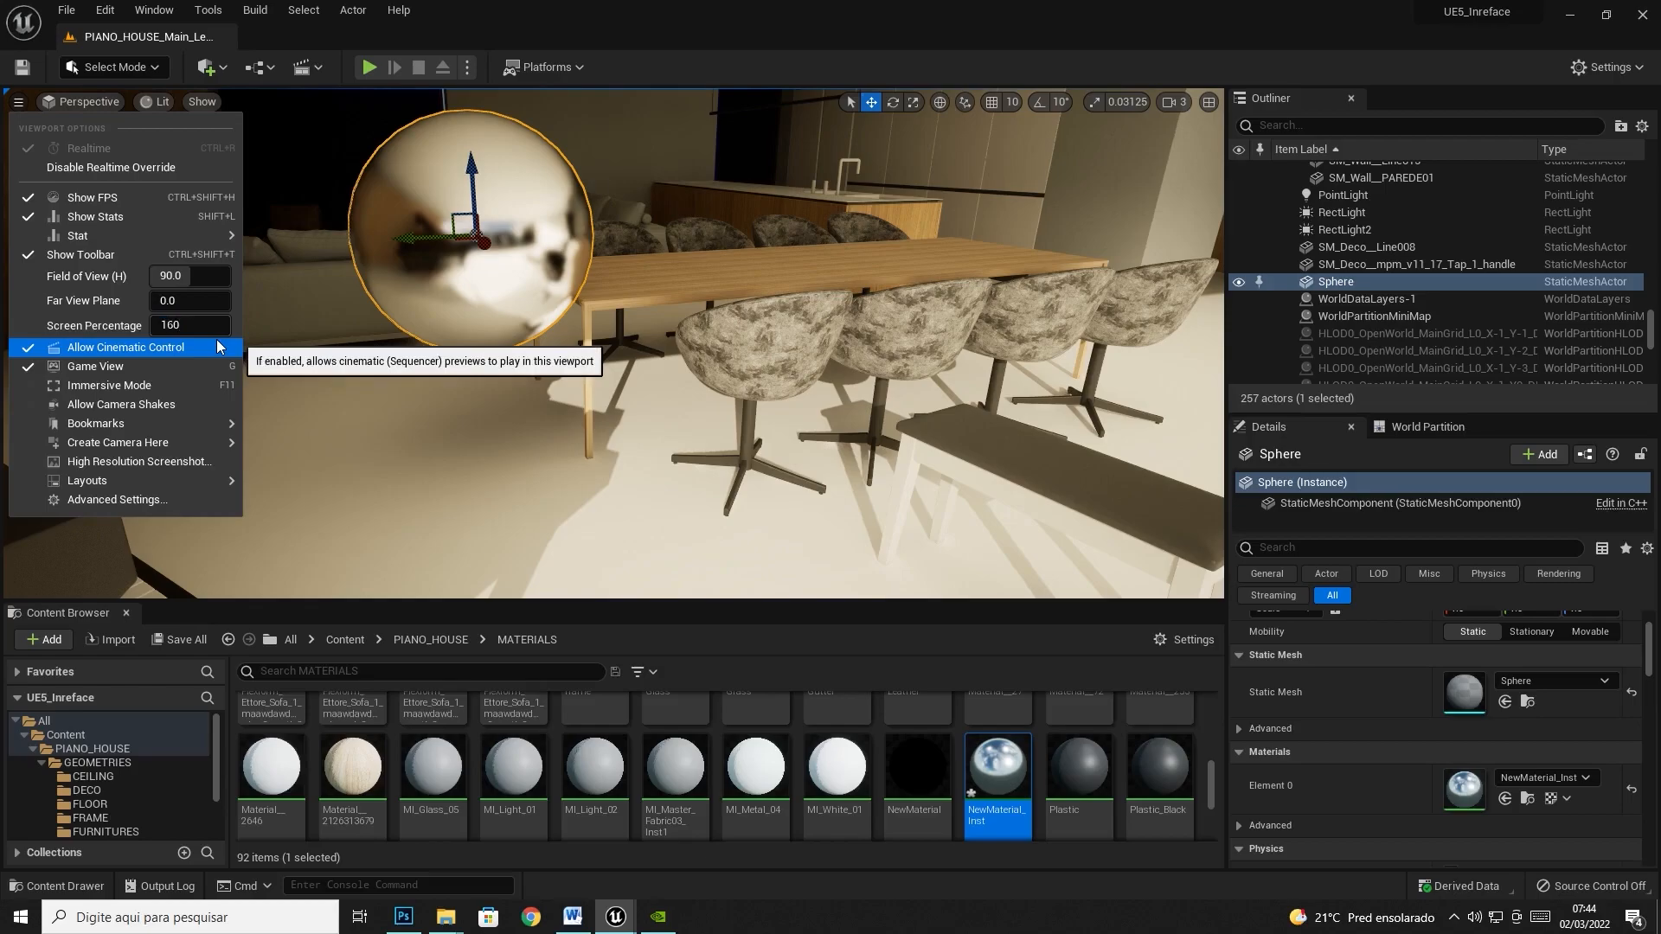
pyautogui.press('Return')
pyautogui.click(718, 27)
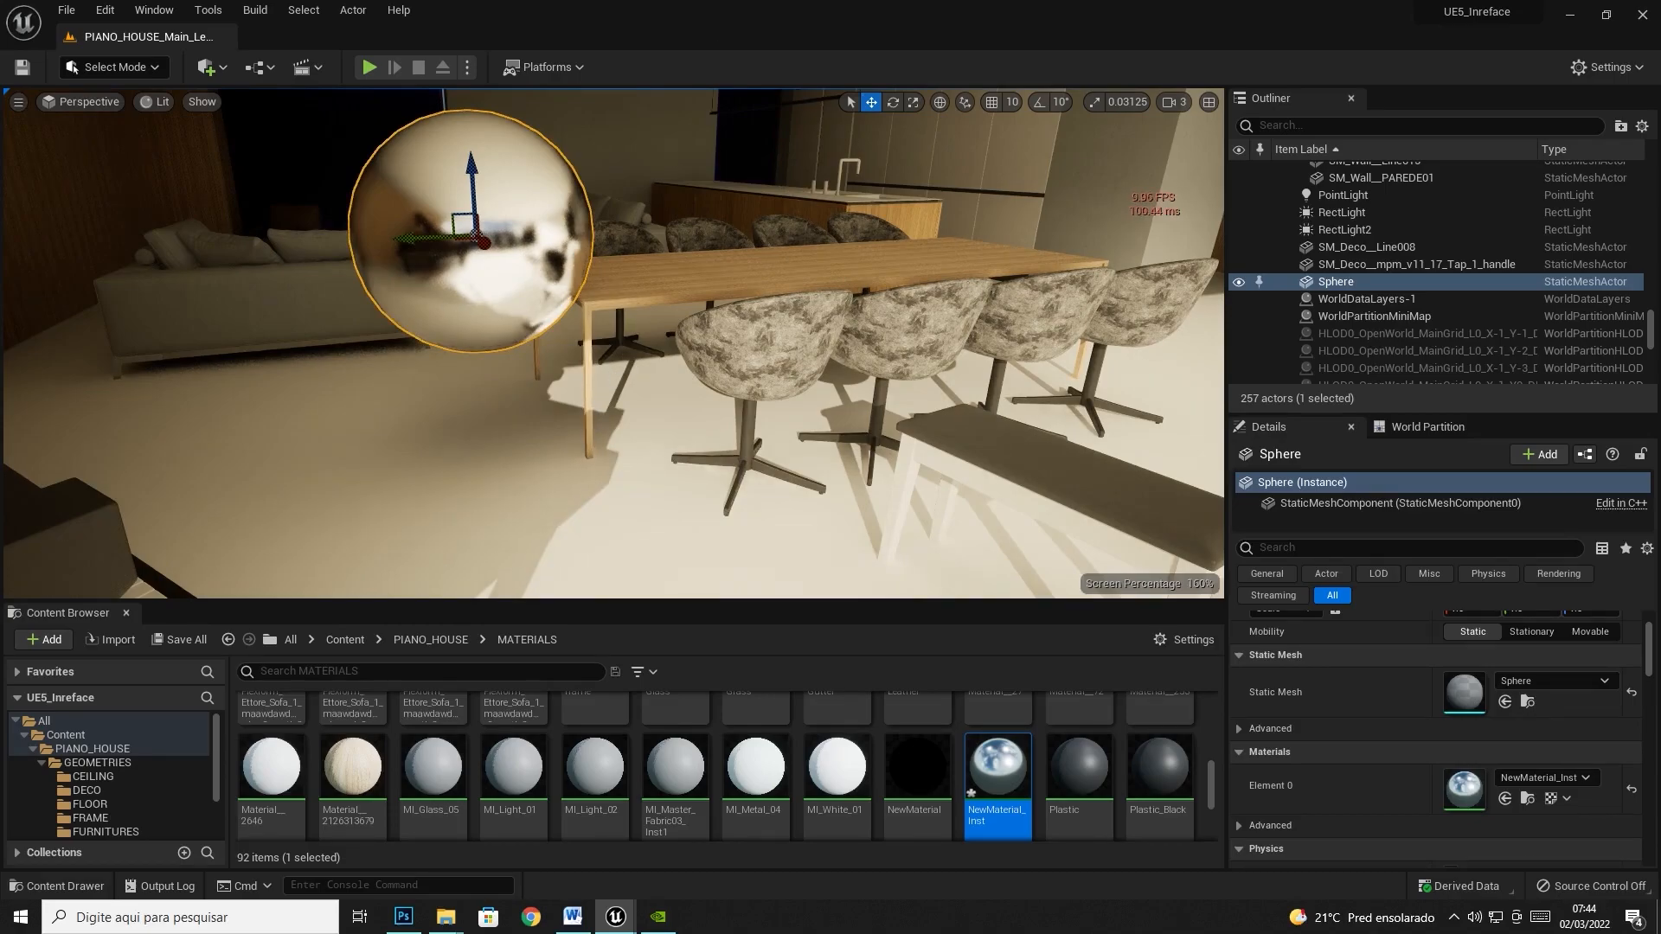
# - Reselect the sphere and slide it sideways, clear of the dining table
pyautogui.click(591, 431)
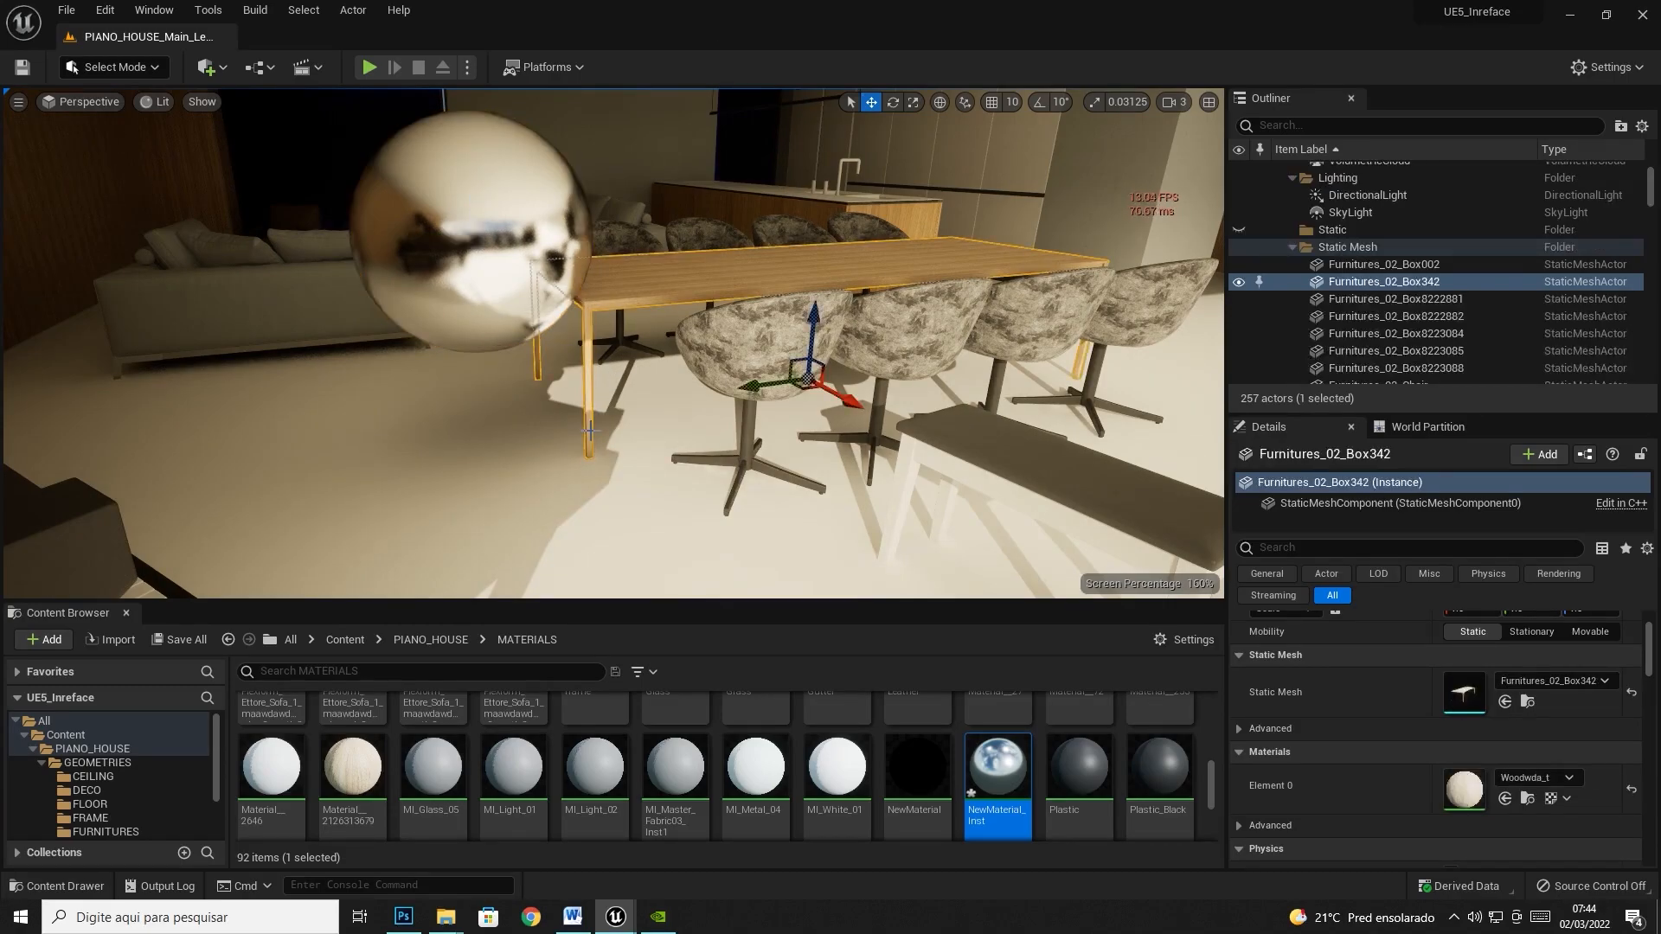
pyautogui.click(491, 256)
pyautogui.moveTo(424, 239); pyautogui.dragTo(343, 231)
# - Set the viewport's Screen Percentage back to 100
pyautogui.click(17, 101)
pyautogui.click(174, 326)
pyautogui.write('100')
pyautogui.press('Return')
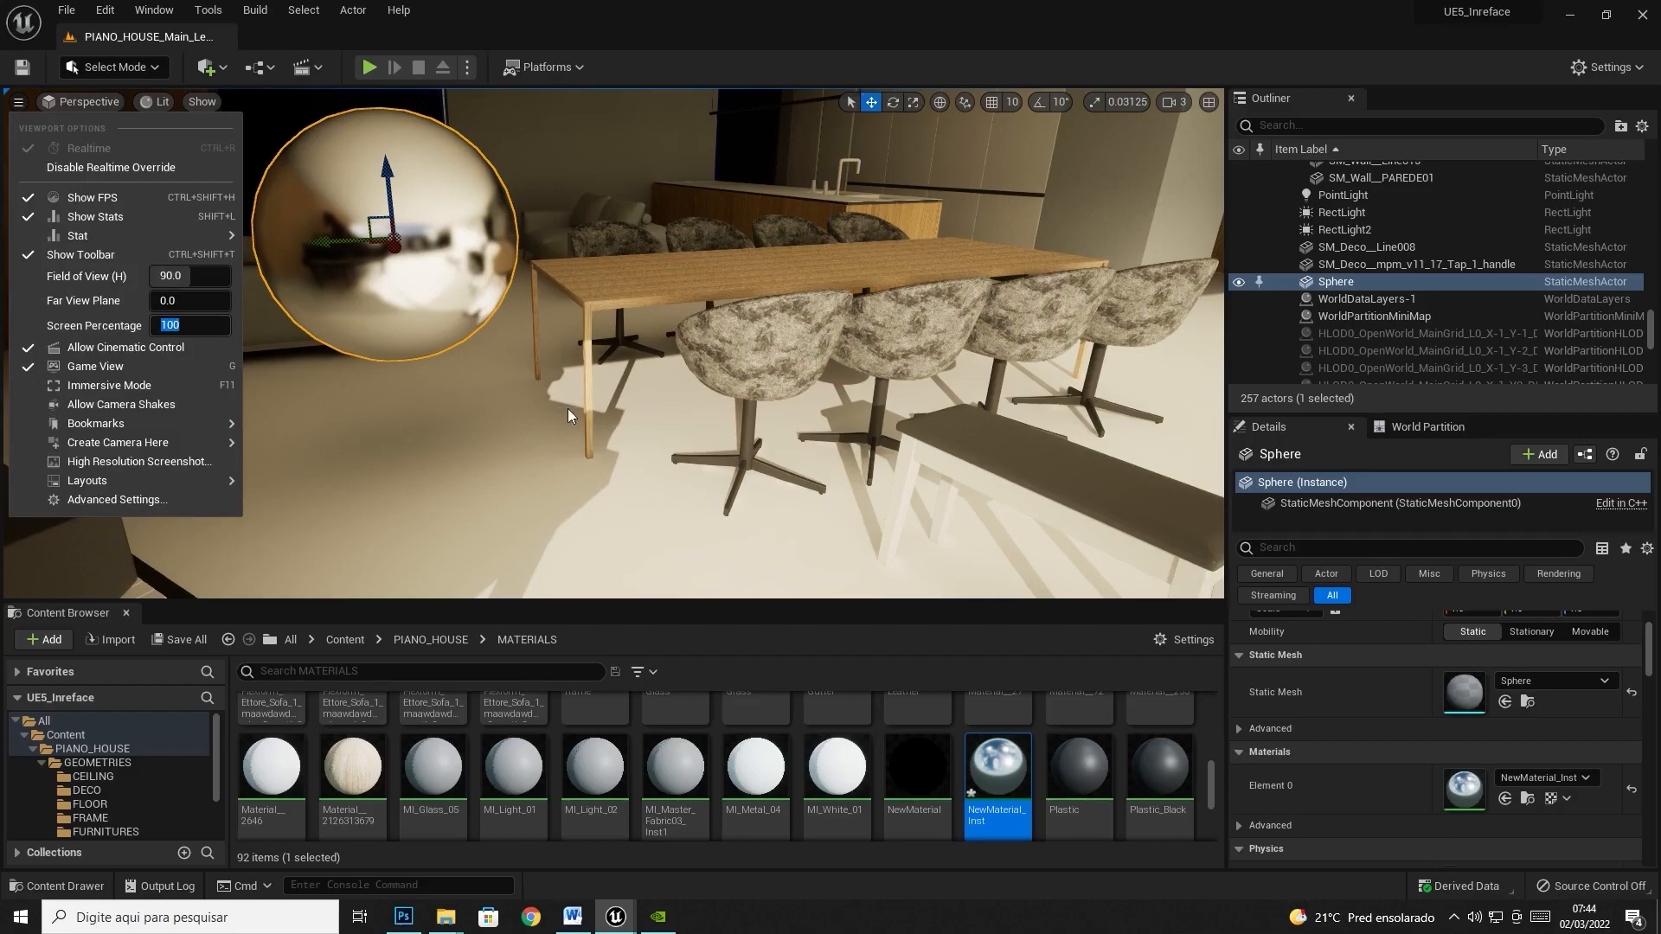
pyautogui.click(567, 412)
# - Set the sphere material's Roughness to 0.28, hide the material editor, and view the sphere and dining area
pyautogui.click(437, 240)
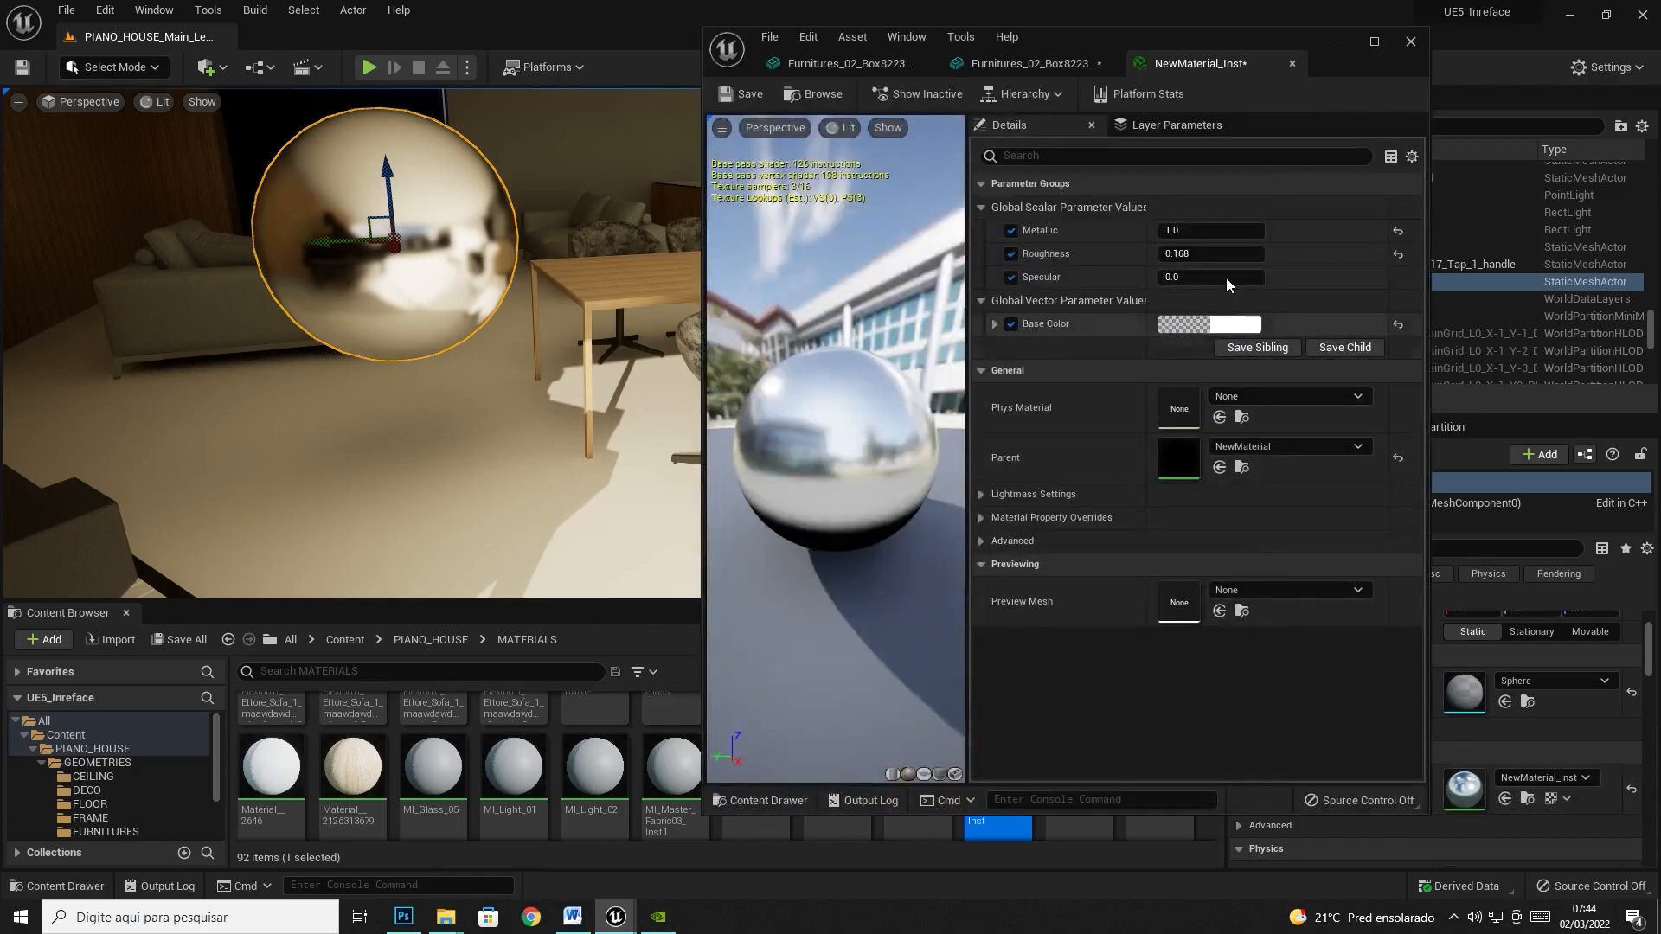
pyautogui.moveTo(1210, 253); pyautogui.dragTo(1263, 253)
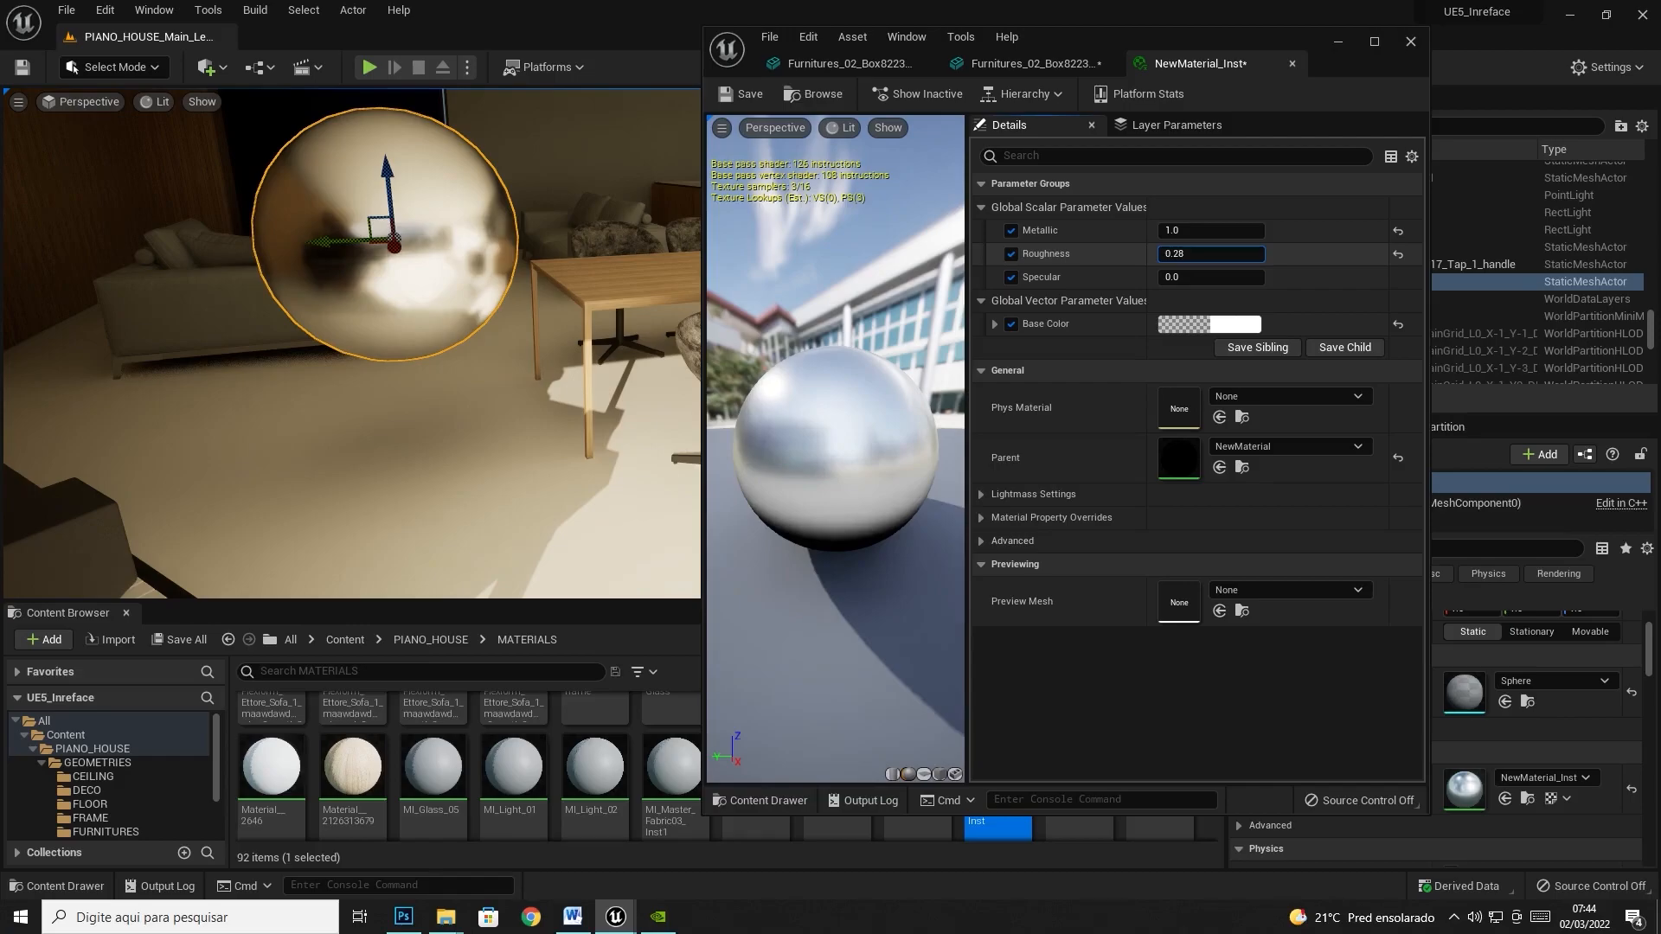
pyautogui.click(1338, 42)
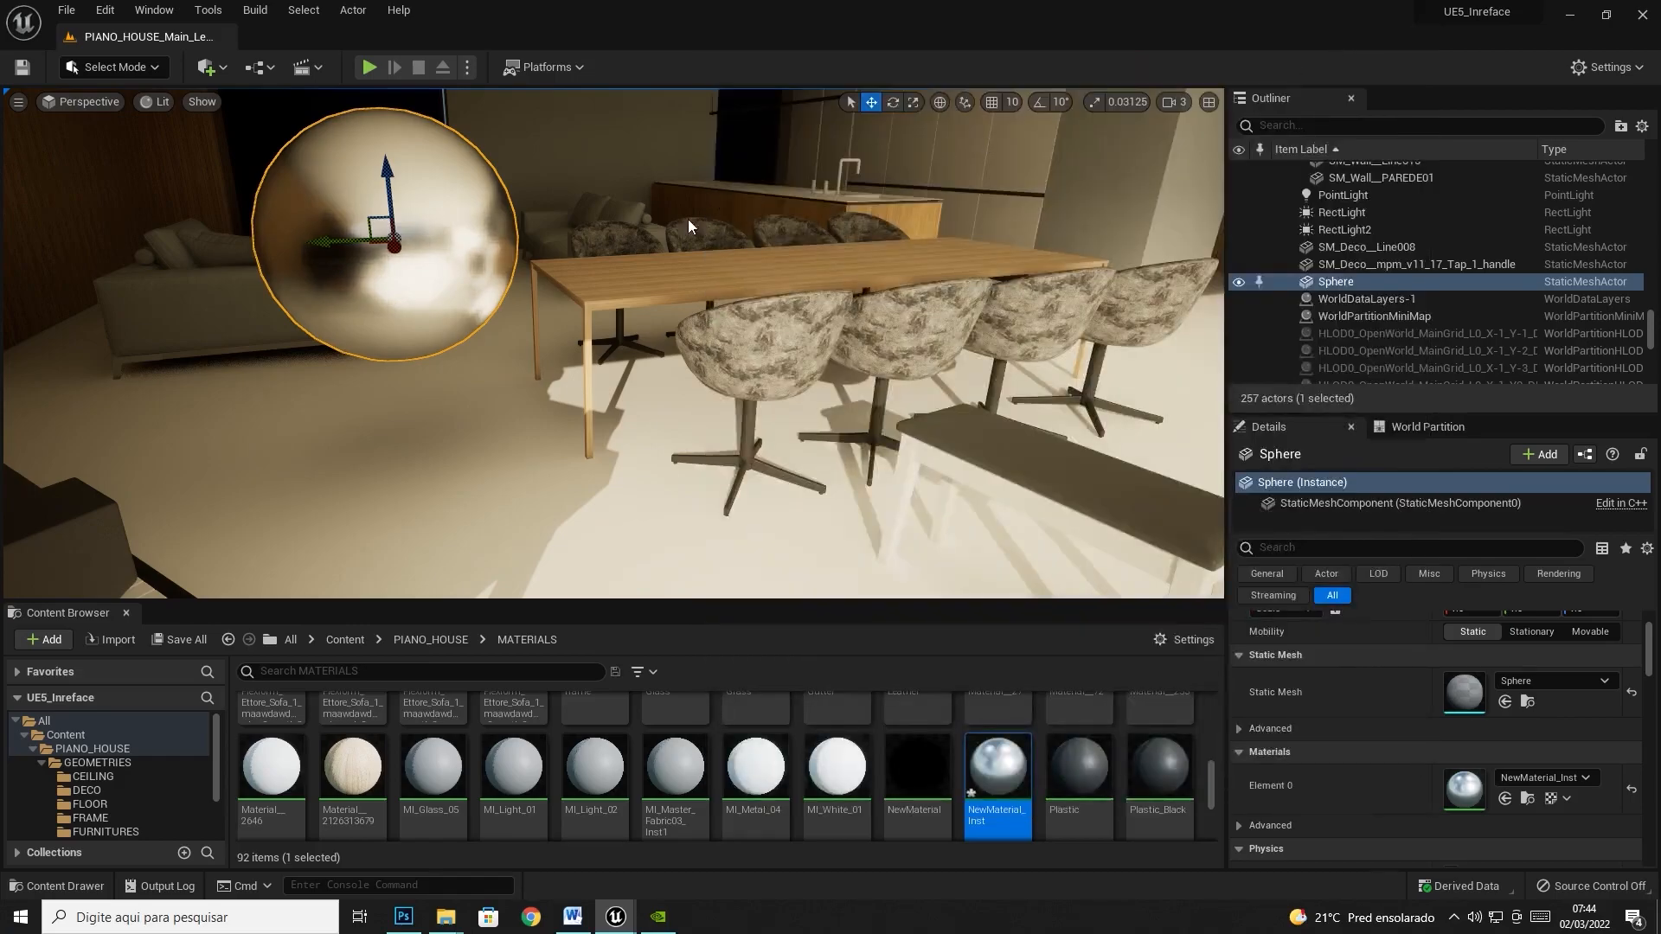
pyautogui.moveTo(610, 331); pyautogui.dragTo(484, 333, button='right')
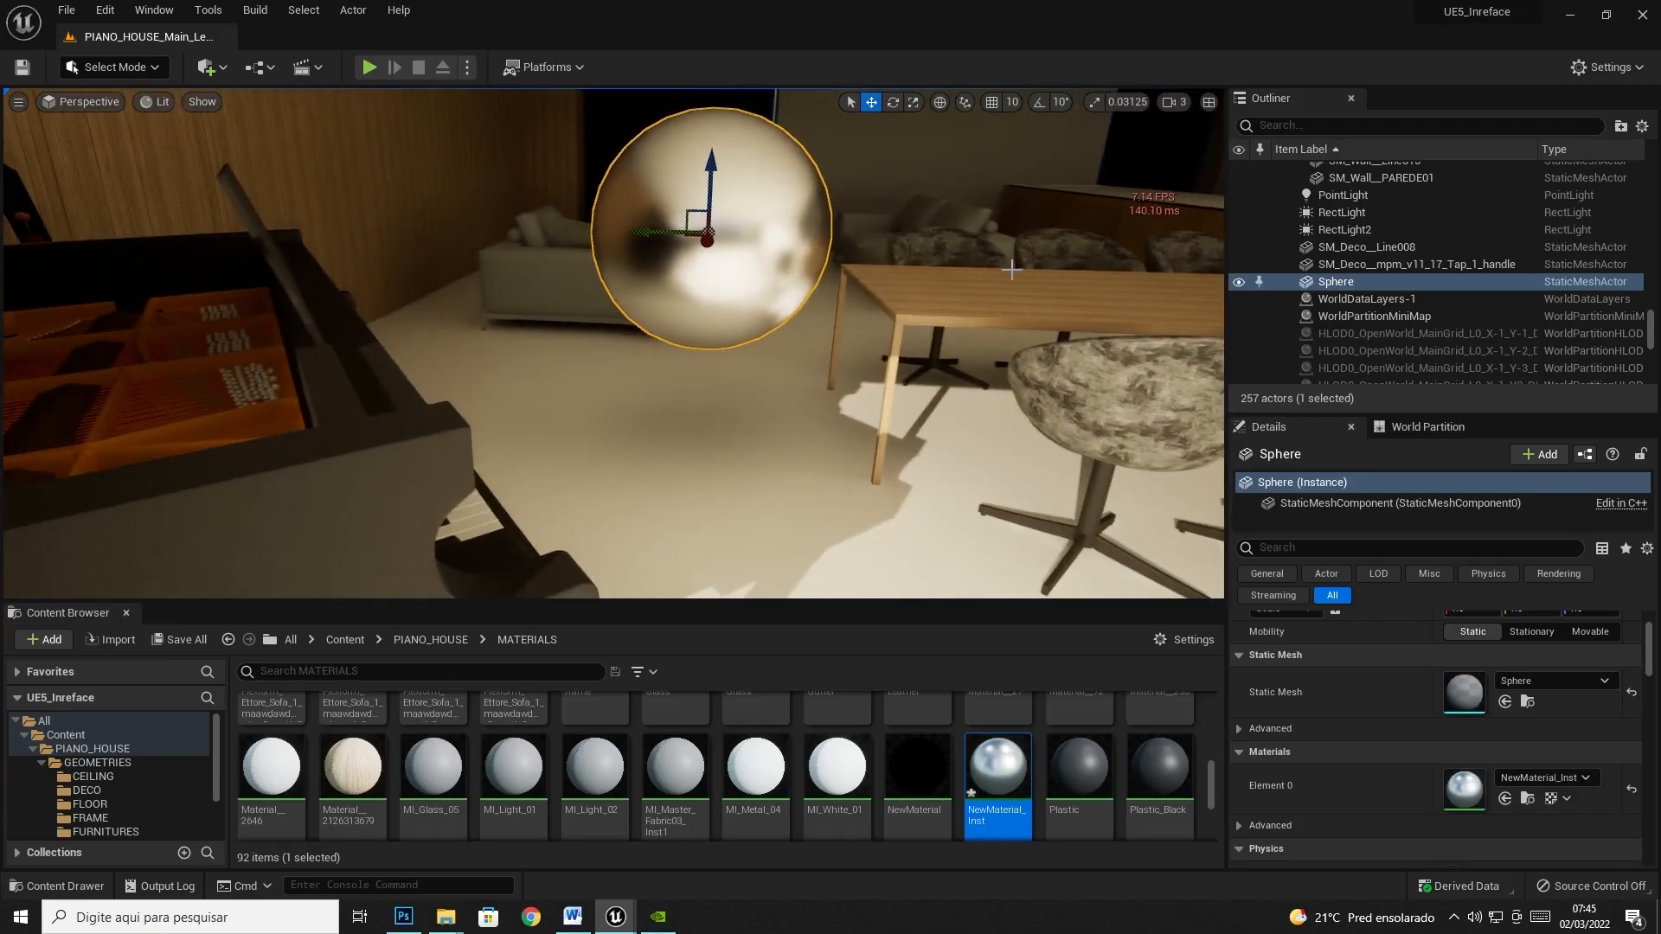
pyautogui.moveTo(1095, 284); pyautogui.dragTo(1140, 286, button='right')
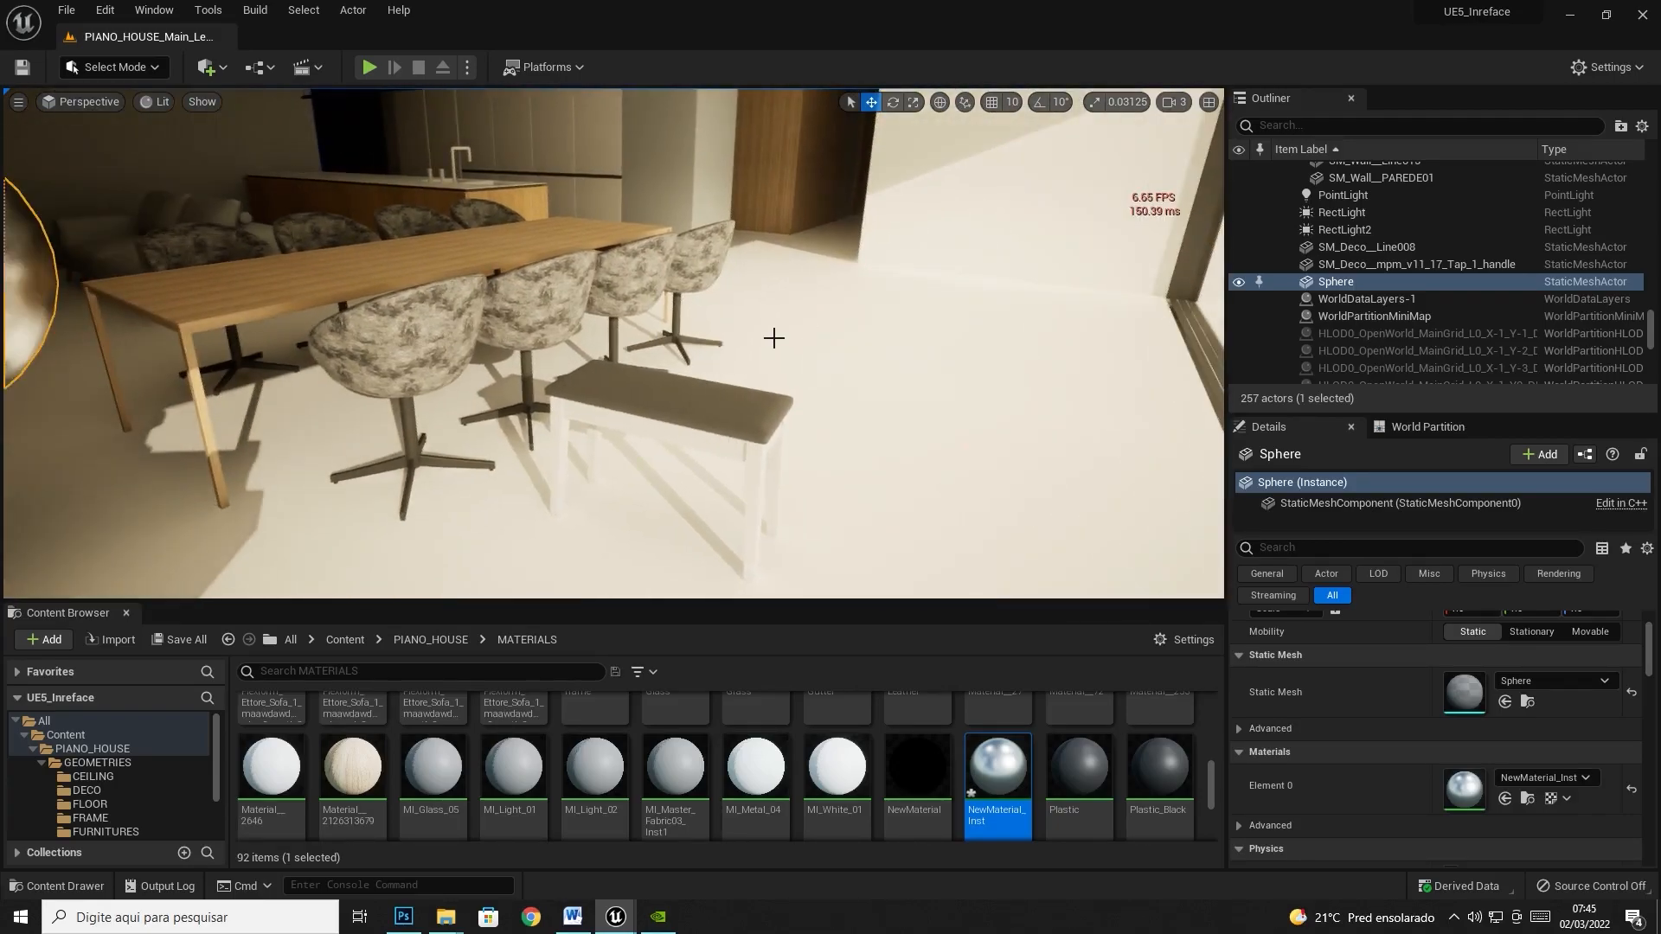
# - Examine the sphere's reflections from several angles, picking the piano, sofa and armchair around it, and look at the house's exterior courtyard
pyautogui.moveTo(745, 337); pyautogui.dragTo(581, 313, button='right')
pyautogui.moveTo(443, 295); pyautogui.dragTo(483, 330, button='right')
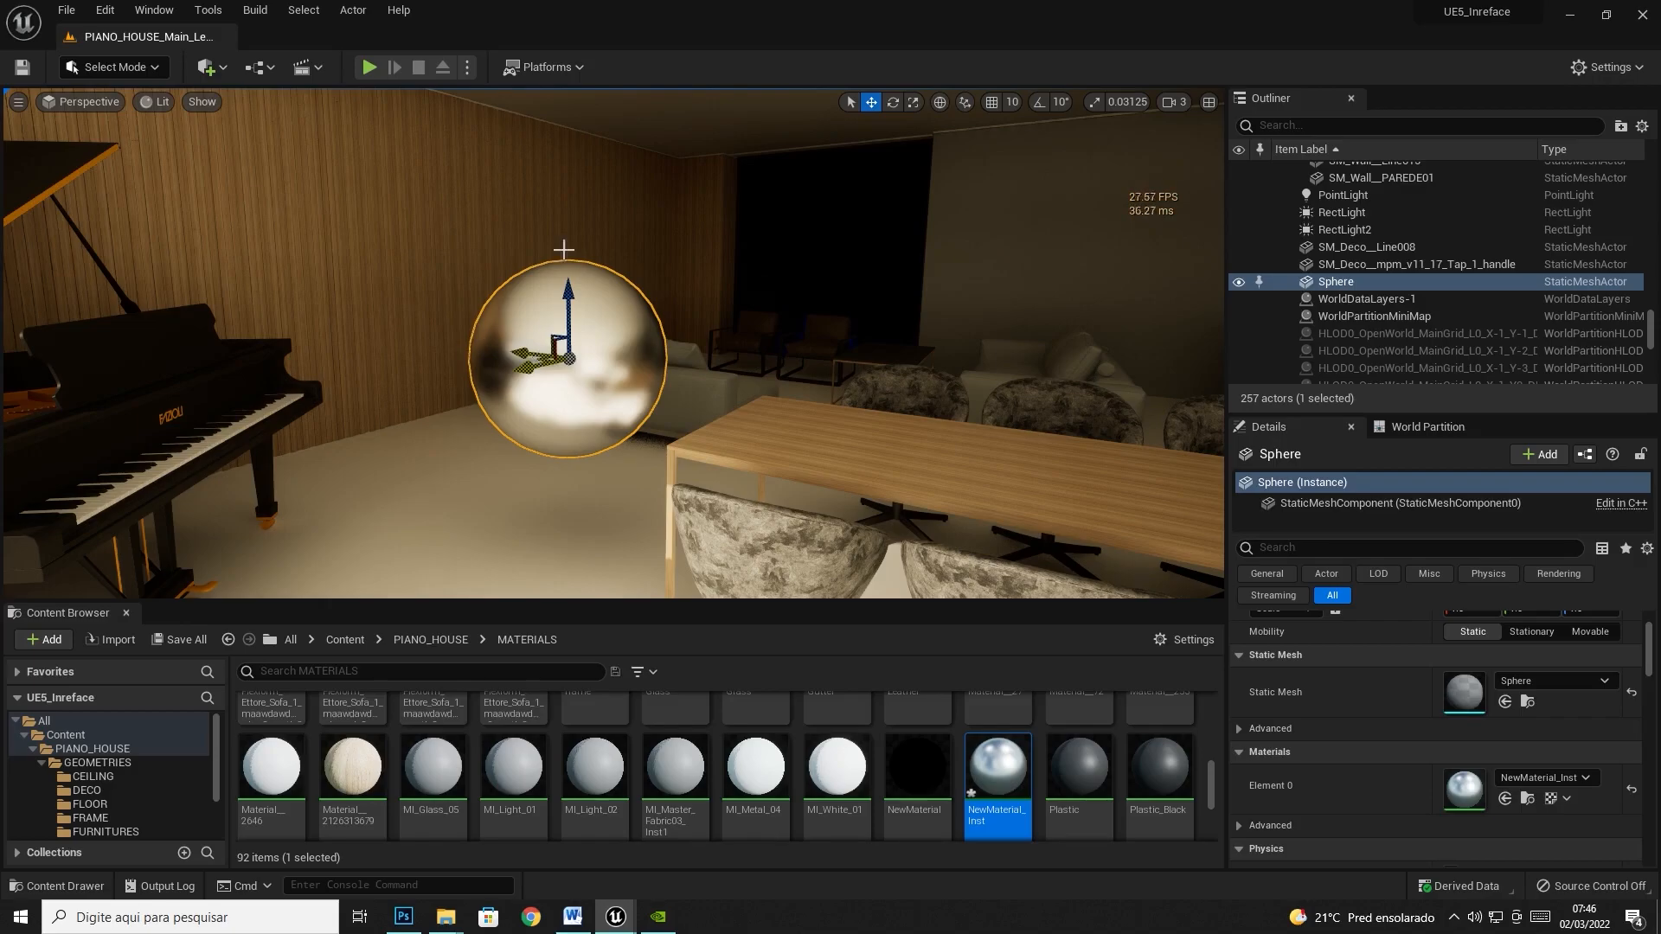
pyautogui.moveTo(748, 402); pyautogui.dragTo(476, 361, button='right')
pyautogui.click(398, 349)
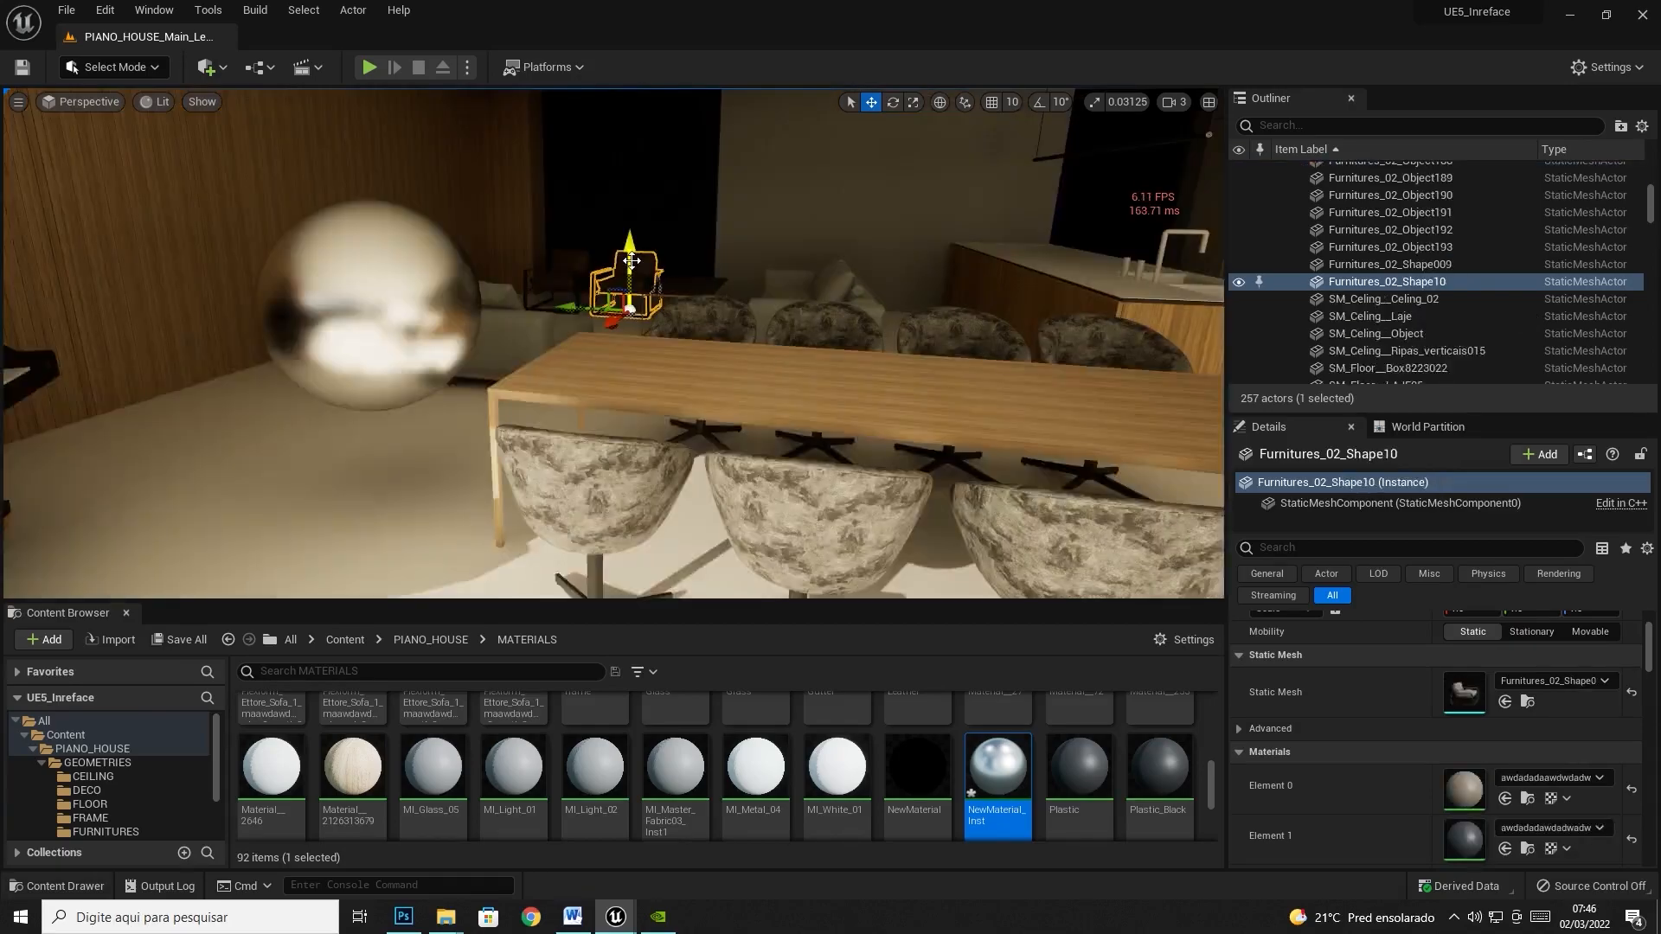
pyautogui.click(48, 368)
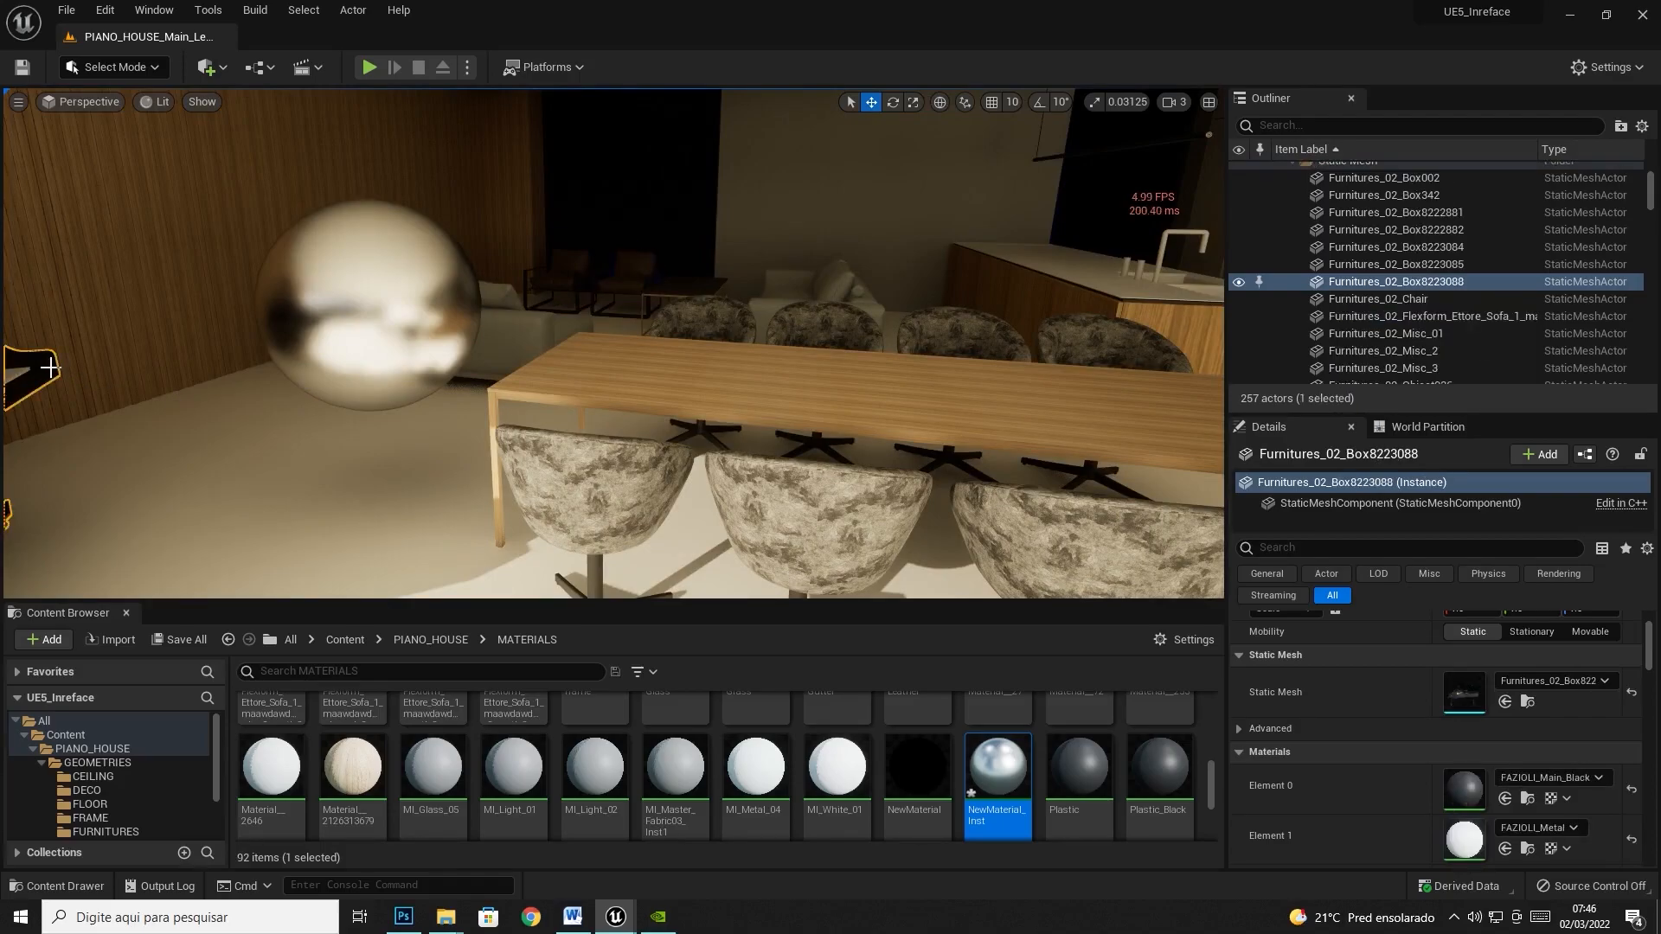
pyautogui.click(517, 341)
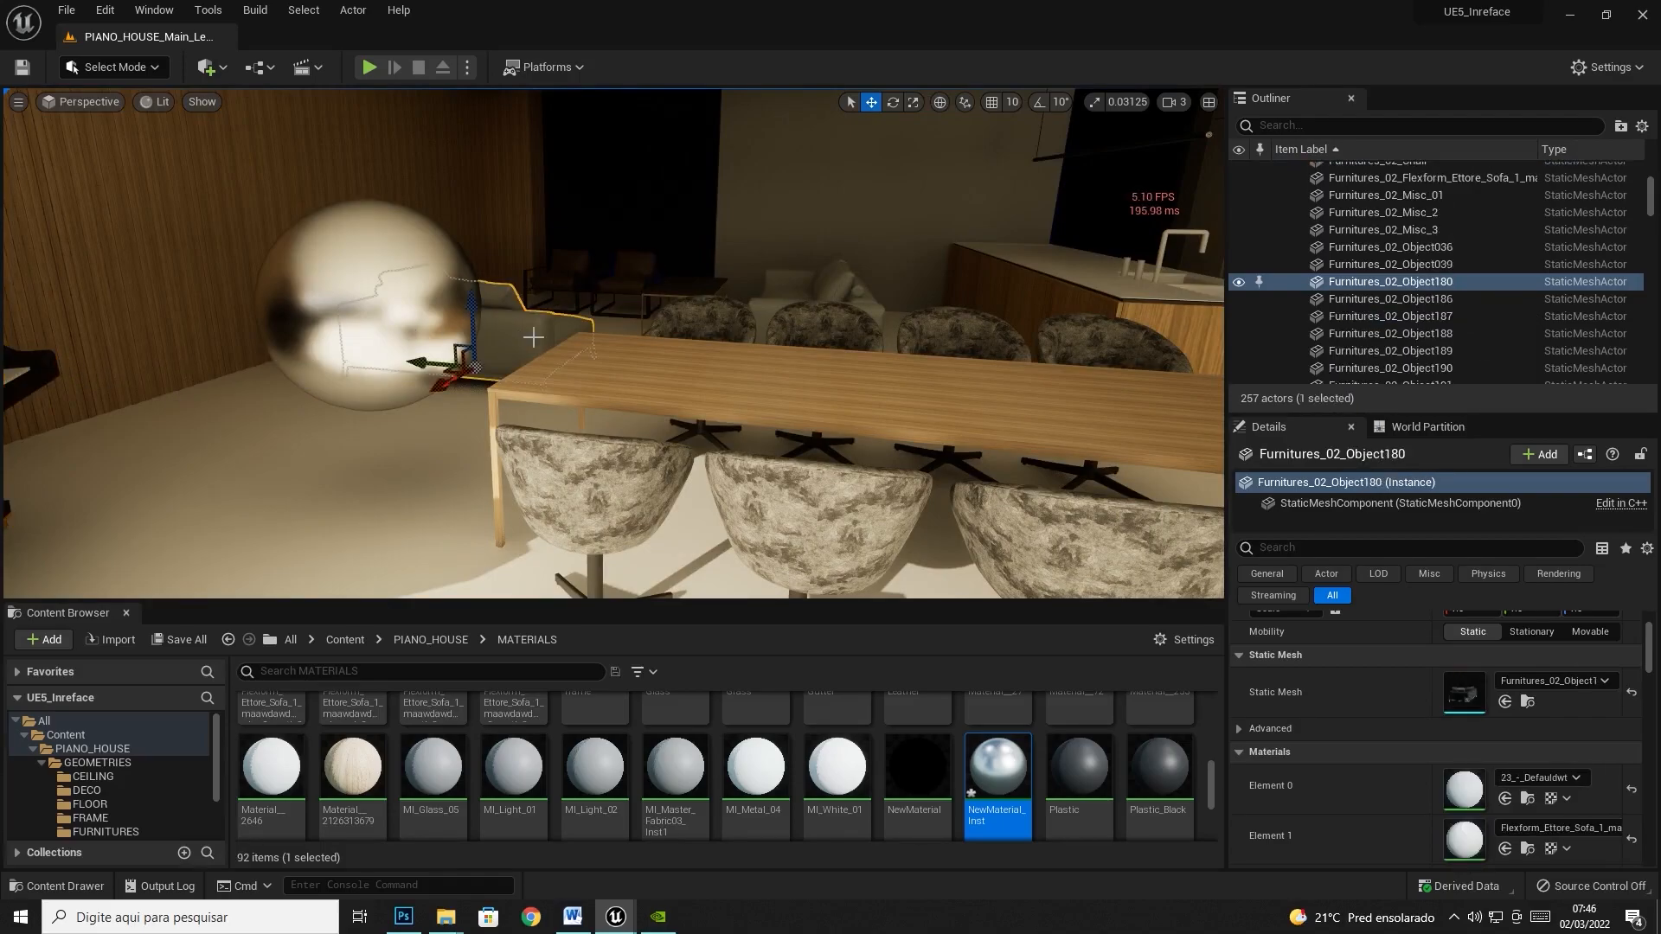
pyautogui.click(623, 265)
pyautogui.moveTo(605, 349); pyautogui.dragTo(441, 349, button='right')
pyautogui.moveTo(1037, 265); pyautogui.dragTo(865, 238, button='right')
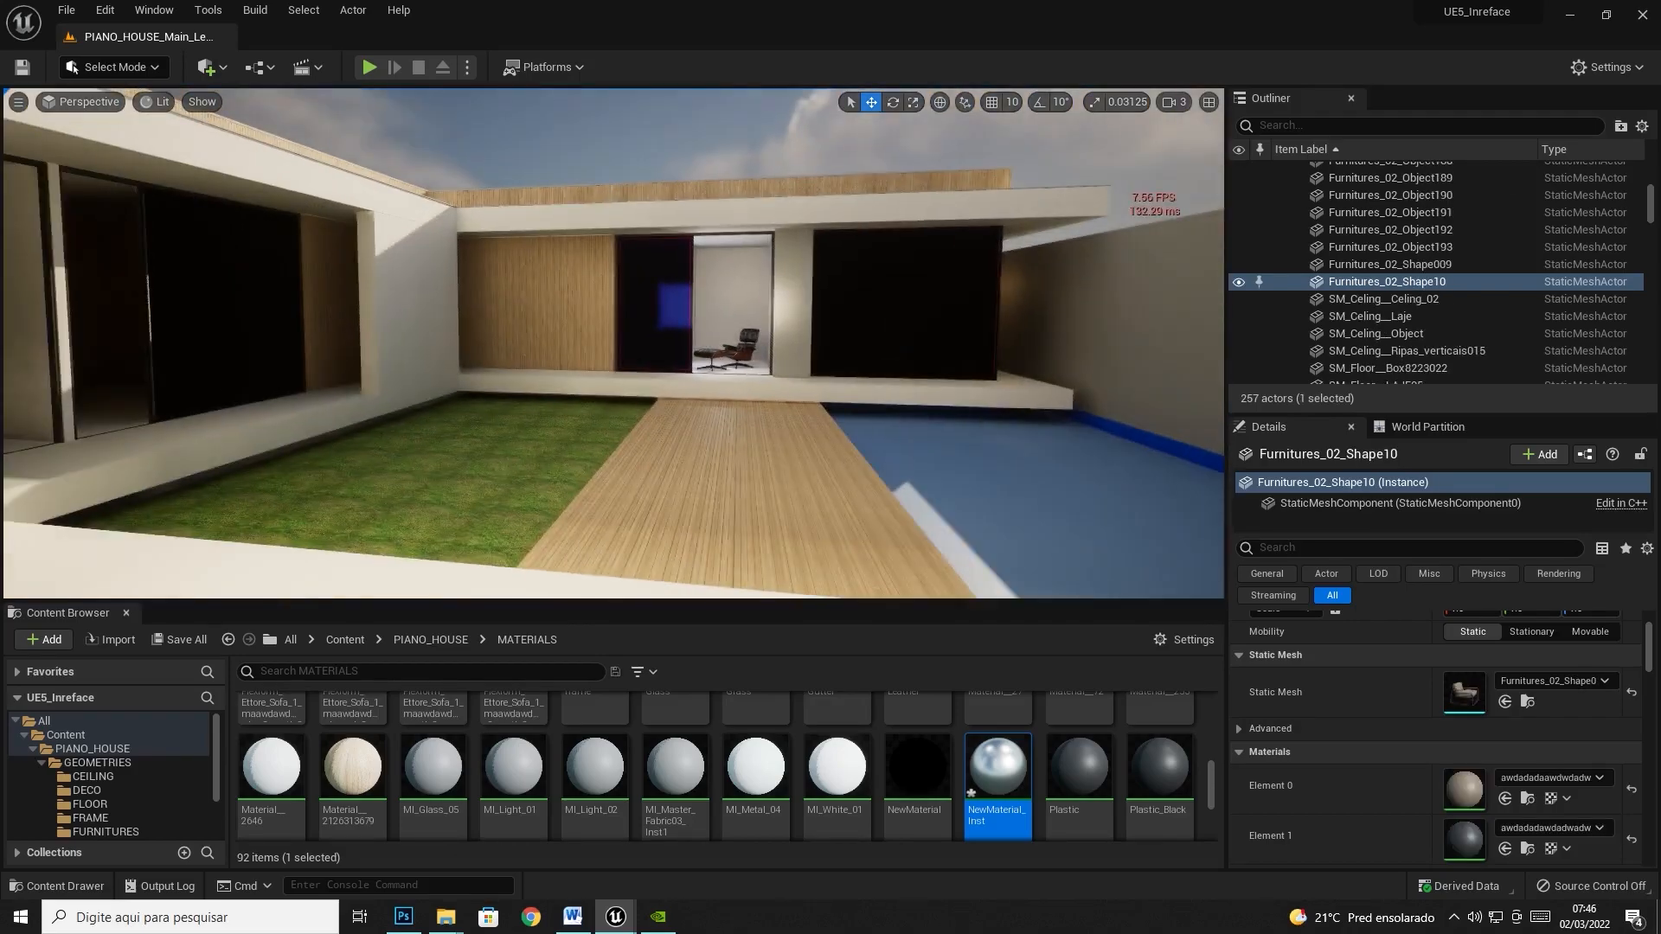
pyautogui.click(744, 348)
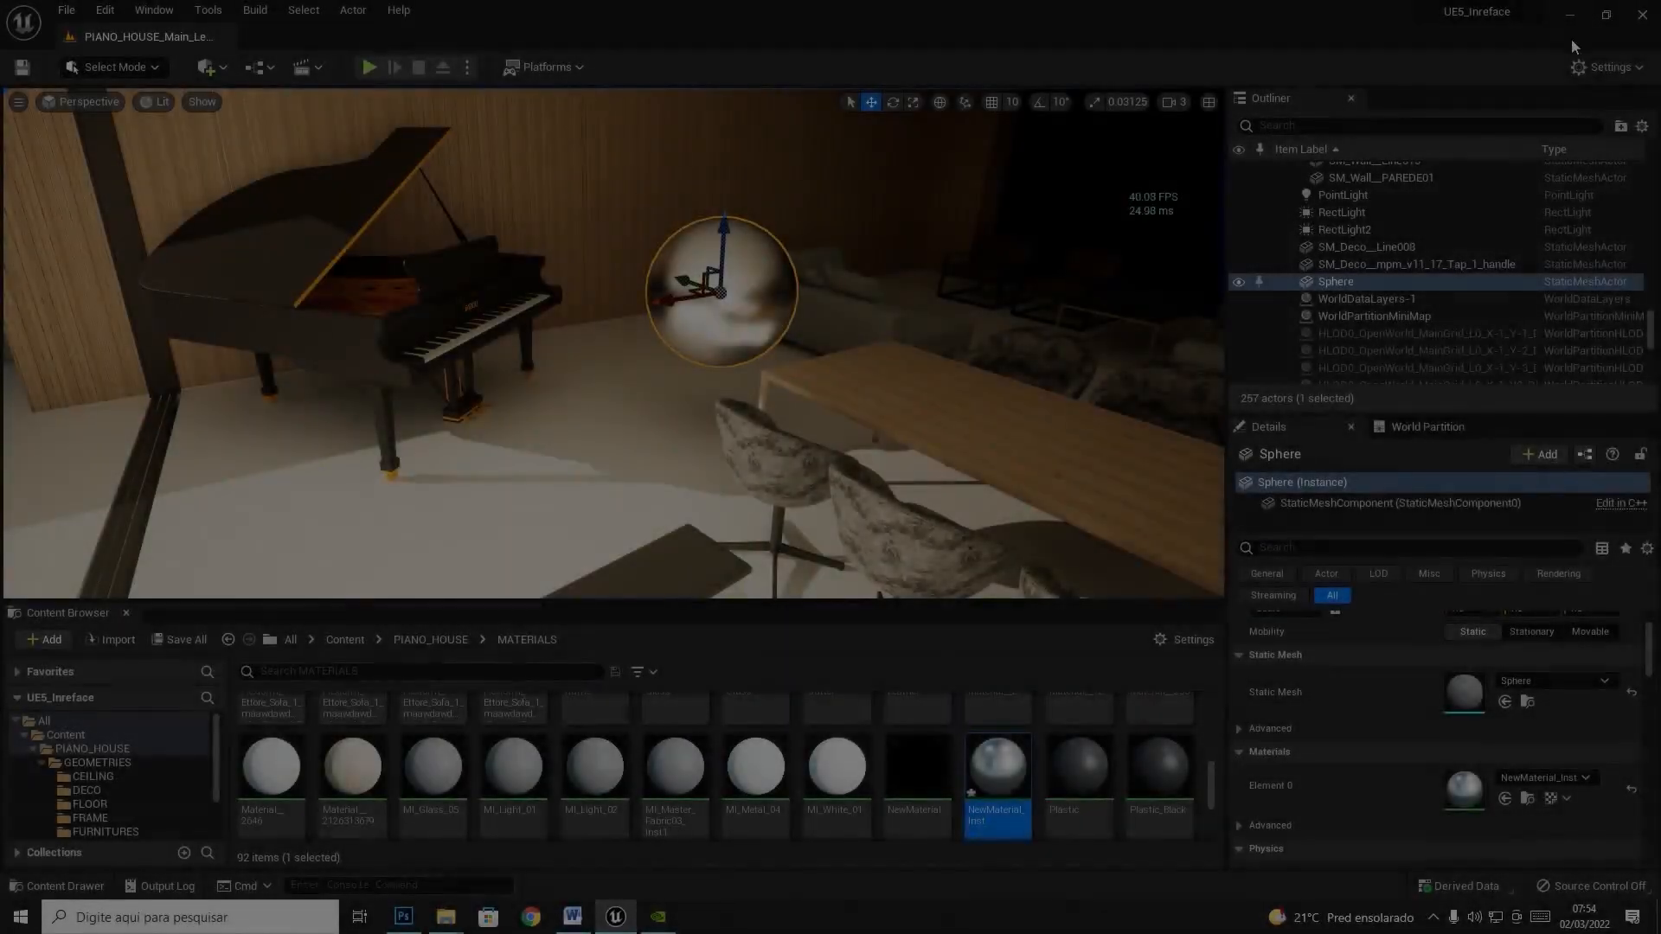
# - Switch the viewport's view mode to the Lumen Scene visualization near the single sofa
pyautogui.click(1608, 66)
pyautogui.click(922, 308)
pyautogui.press('d')
pyautogui.moveTo(922, 309); pyautogui.dragTo(900, 346, button='right')
pyautogui.click(162, 103)
pyautogui.moveTo(208, 363)
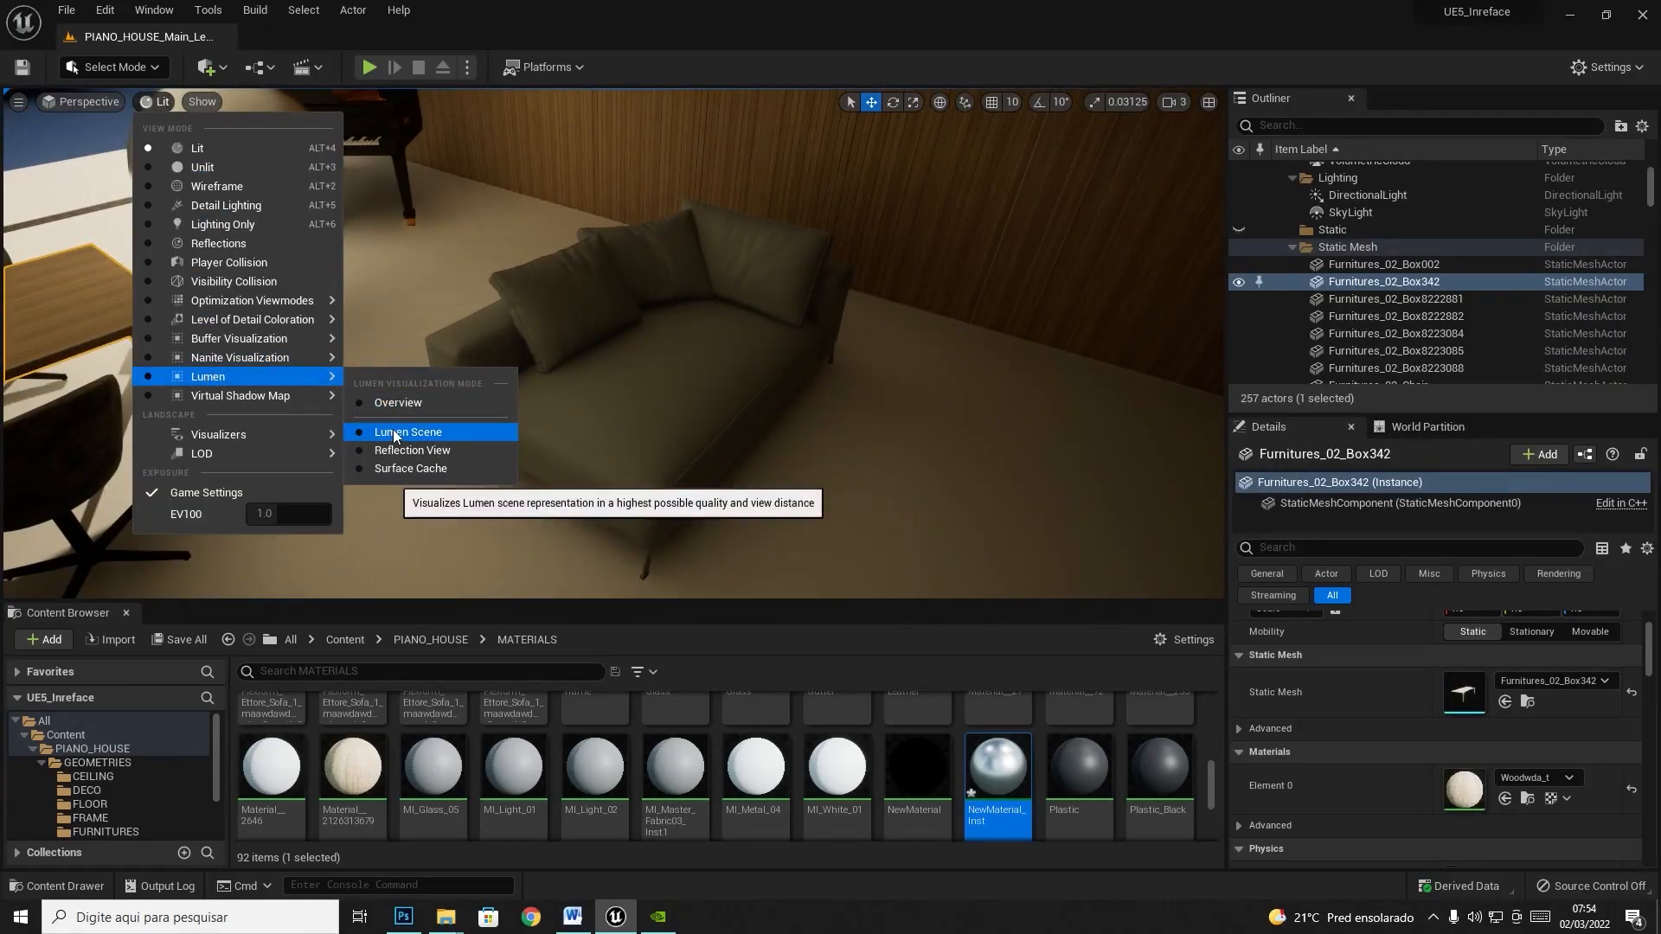
pyautogui.click(396, 433)
# - Open the single sofa's mesh, and set the floor mesh SM_Floor__LAJE05's Distance Field Resolution Scale to 16, applying the change
pyautogui.click(582, 400)
pyautogui.doubleClick(1465, 693)
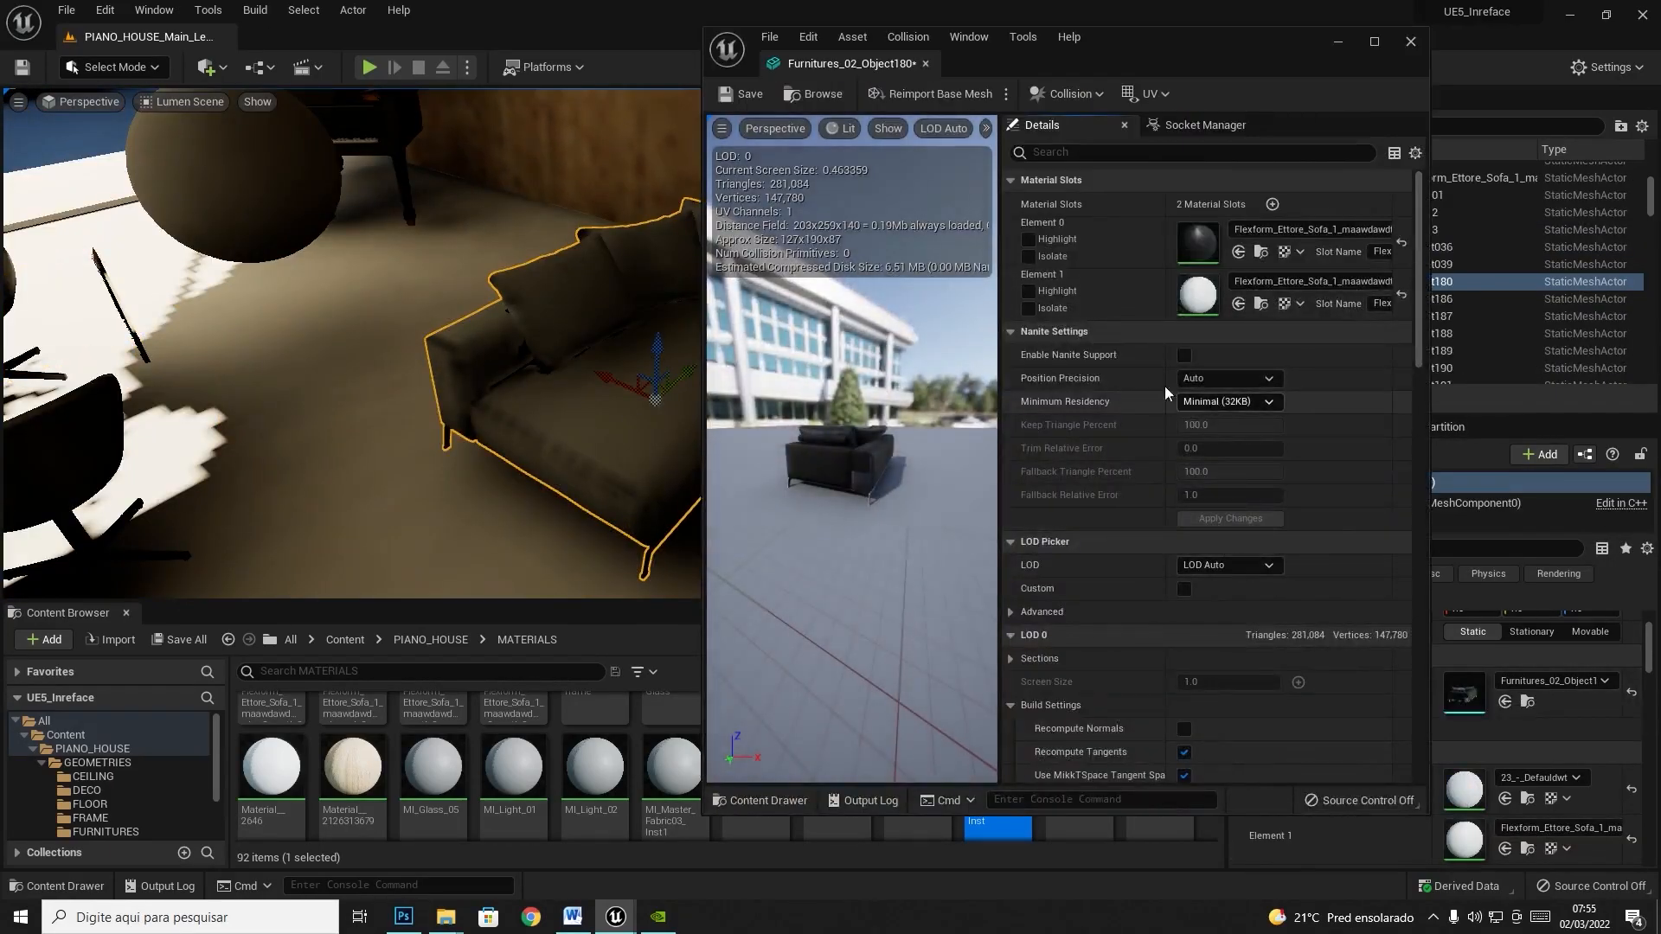
pyautogui.click(433, 415)
pyautogui.doubleClick(1464, 694)
pyautogui.scroll(-8, 1228, 577)
pyautogui.scroll(-5, 1227, 577)
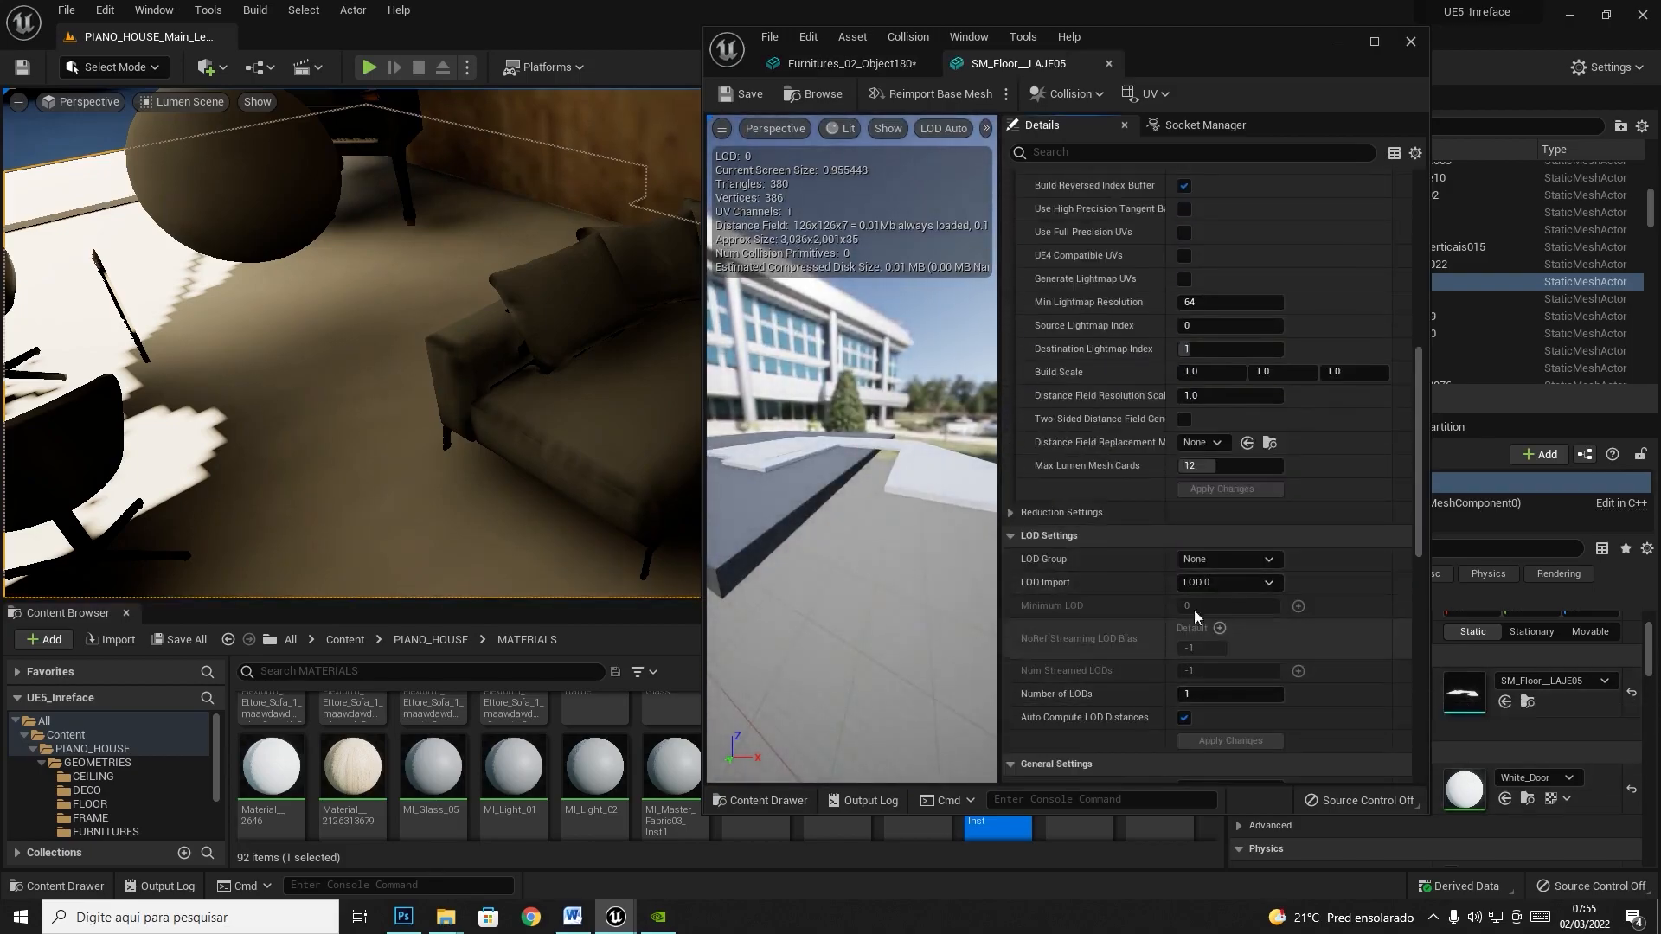
pyautogui.click(1277, 426)
pyautogui.write('16')
pyautogui.press('Return')
pyautogui.click(1234, 516)
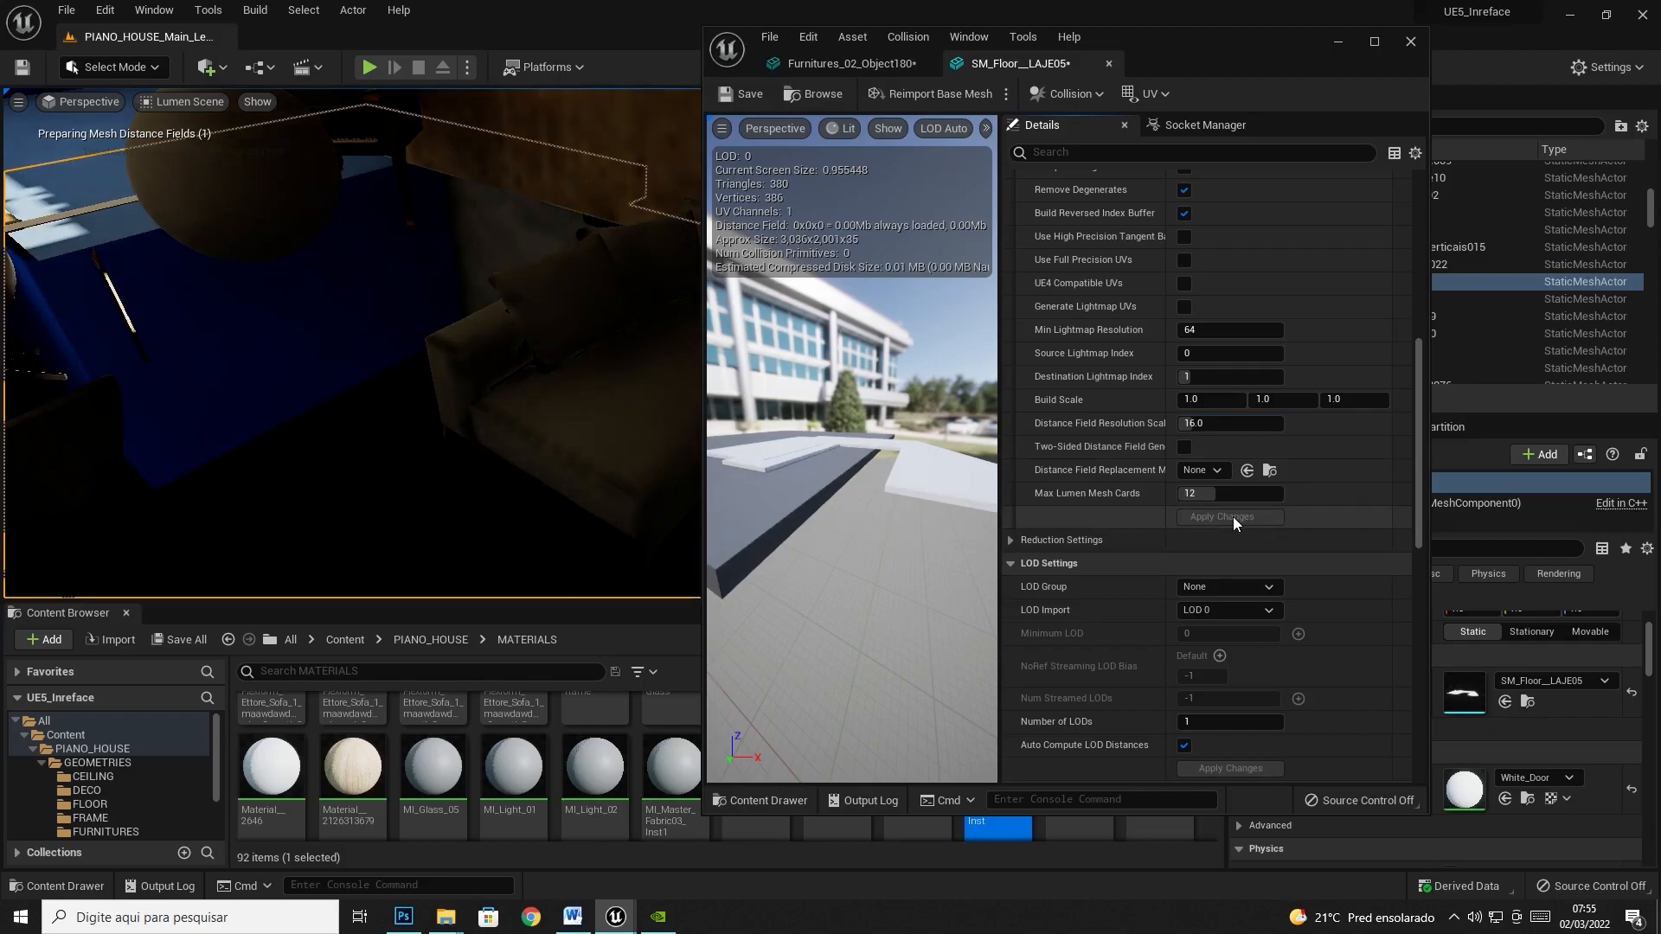
# - Set the dining table mesh's Distance Field Resolution Scale to 8 and apply the change
pyautogui.moveTo(536, 380); pyautogui.dragTo(450, 398, button='right')
pyautogui.doubleClick(559, 436)
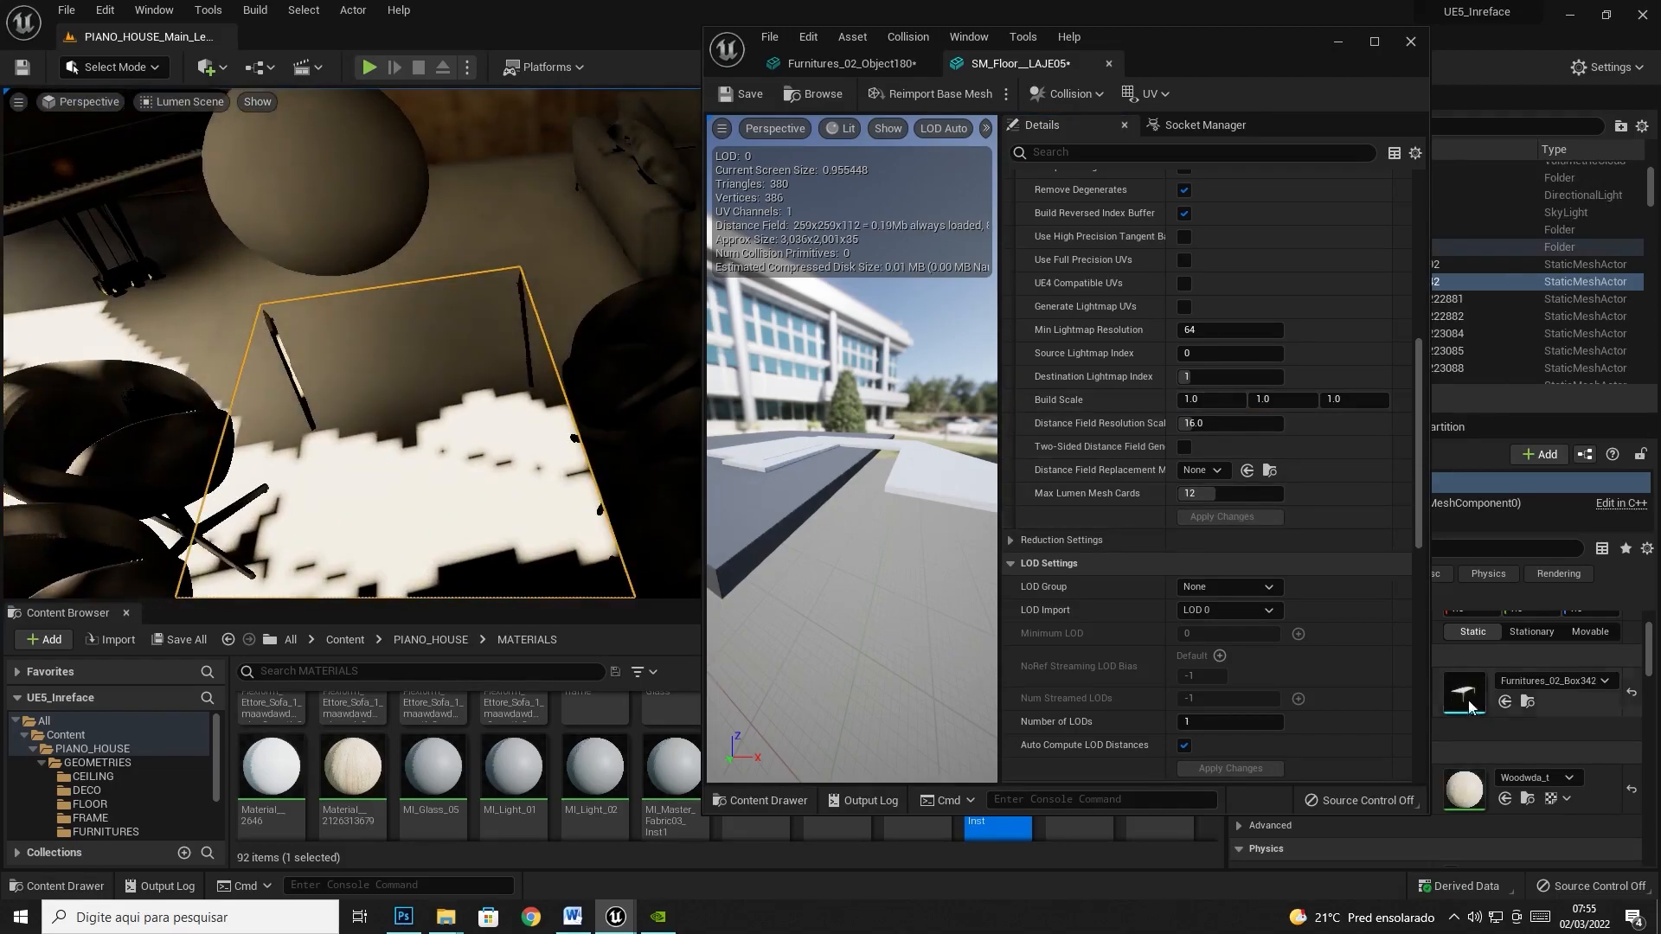
pyautogui.scroll(-5, 1249, 519)
pyautogui.click(1249, 644)
pyautogui.write('8')
pyautogui.press('Return')
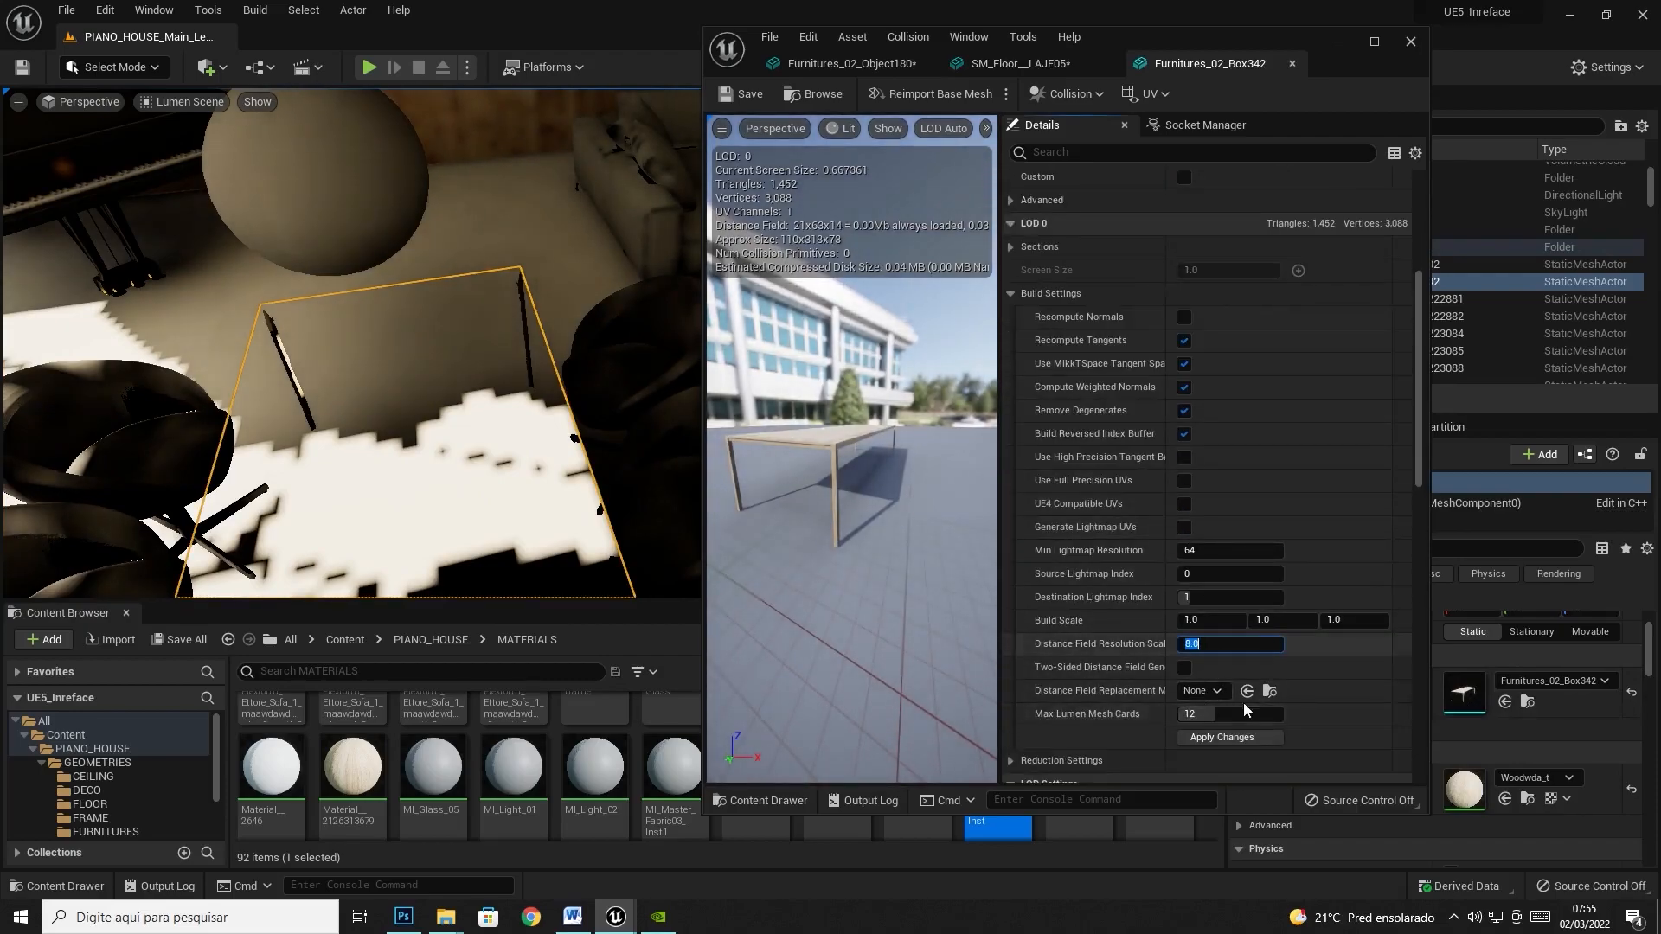
pyautogui.click(1236, 738)
# - Set the single sofa mesh's Distance Field Resolution Scale to 16 and apply the change
pyautogui.moveTo(484, 381); pyautogui.dragTo(588, 346, button='right')
pyautogui.click(581, 390)
pyautogui.hotkey('ctrl', 'e')
pyautogui.scroll(-6, 1244, 566)
pyautogui.click(1229, 420)
pyautogui.write('16')
pyautogui.press('Return')
pyautogui.click(1220, 514)
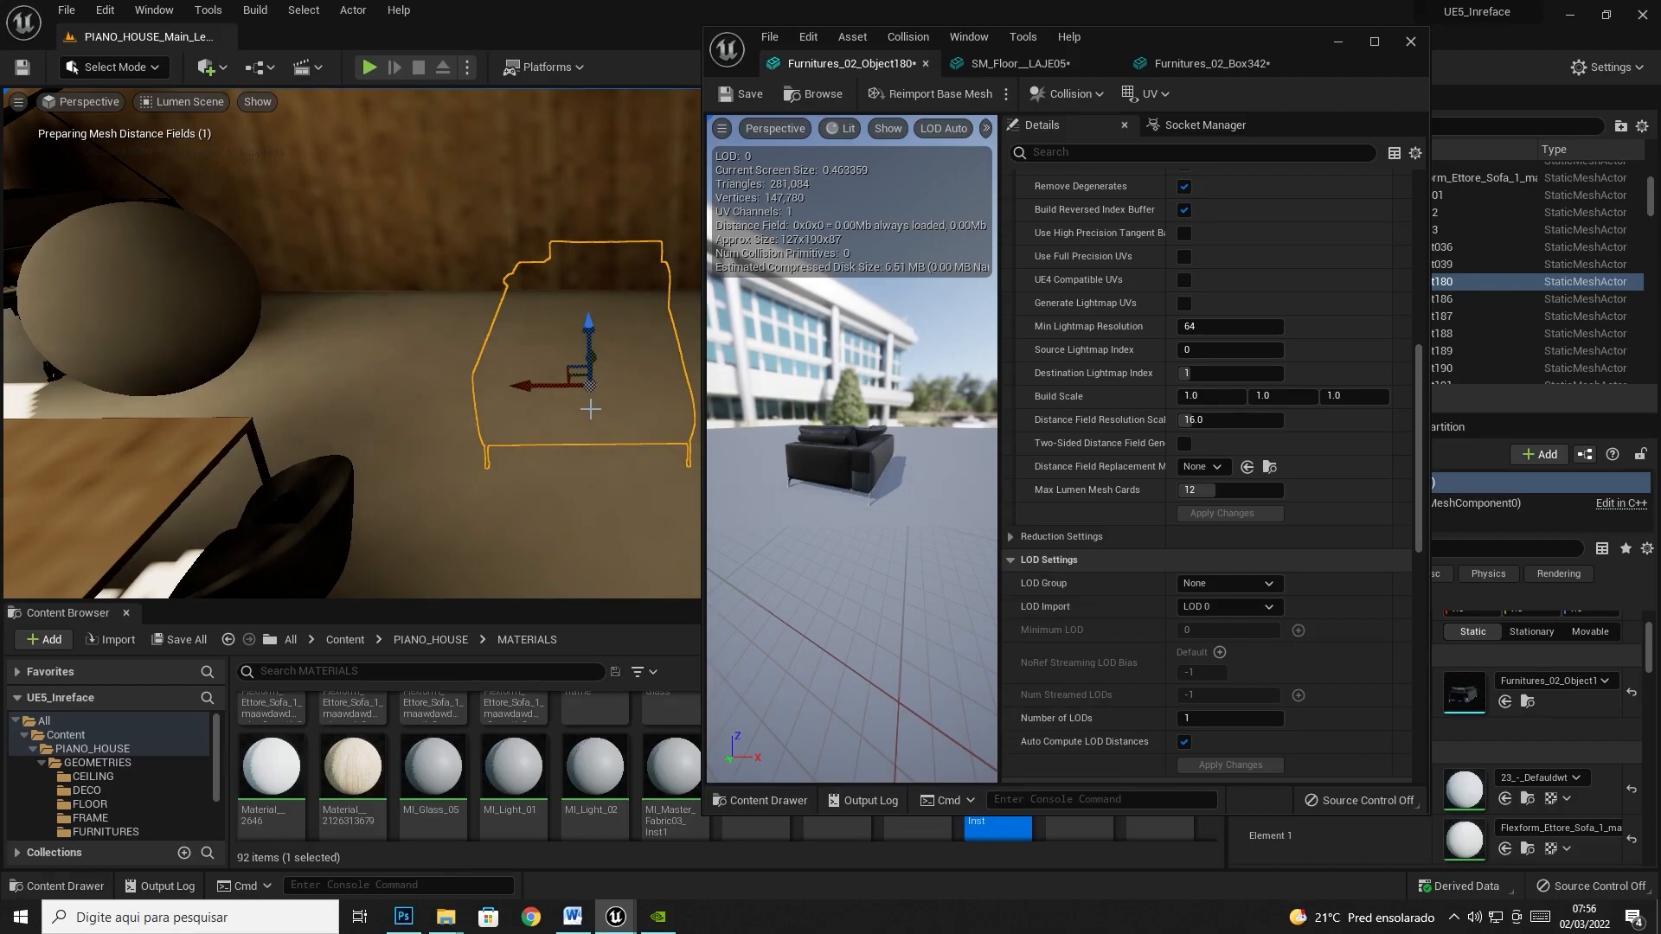
# - Close the open mesh editors, and set the armchair mesh's Distance Field Resolution Scale to 16, applying the change
pyautogui.moveTo(590, 409); pyautogui.dragTo(389, 424, button='right')
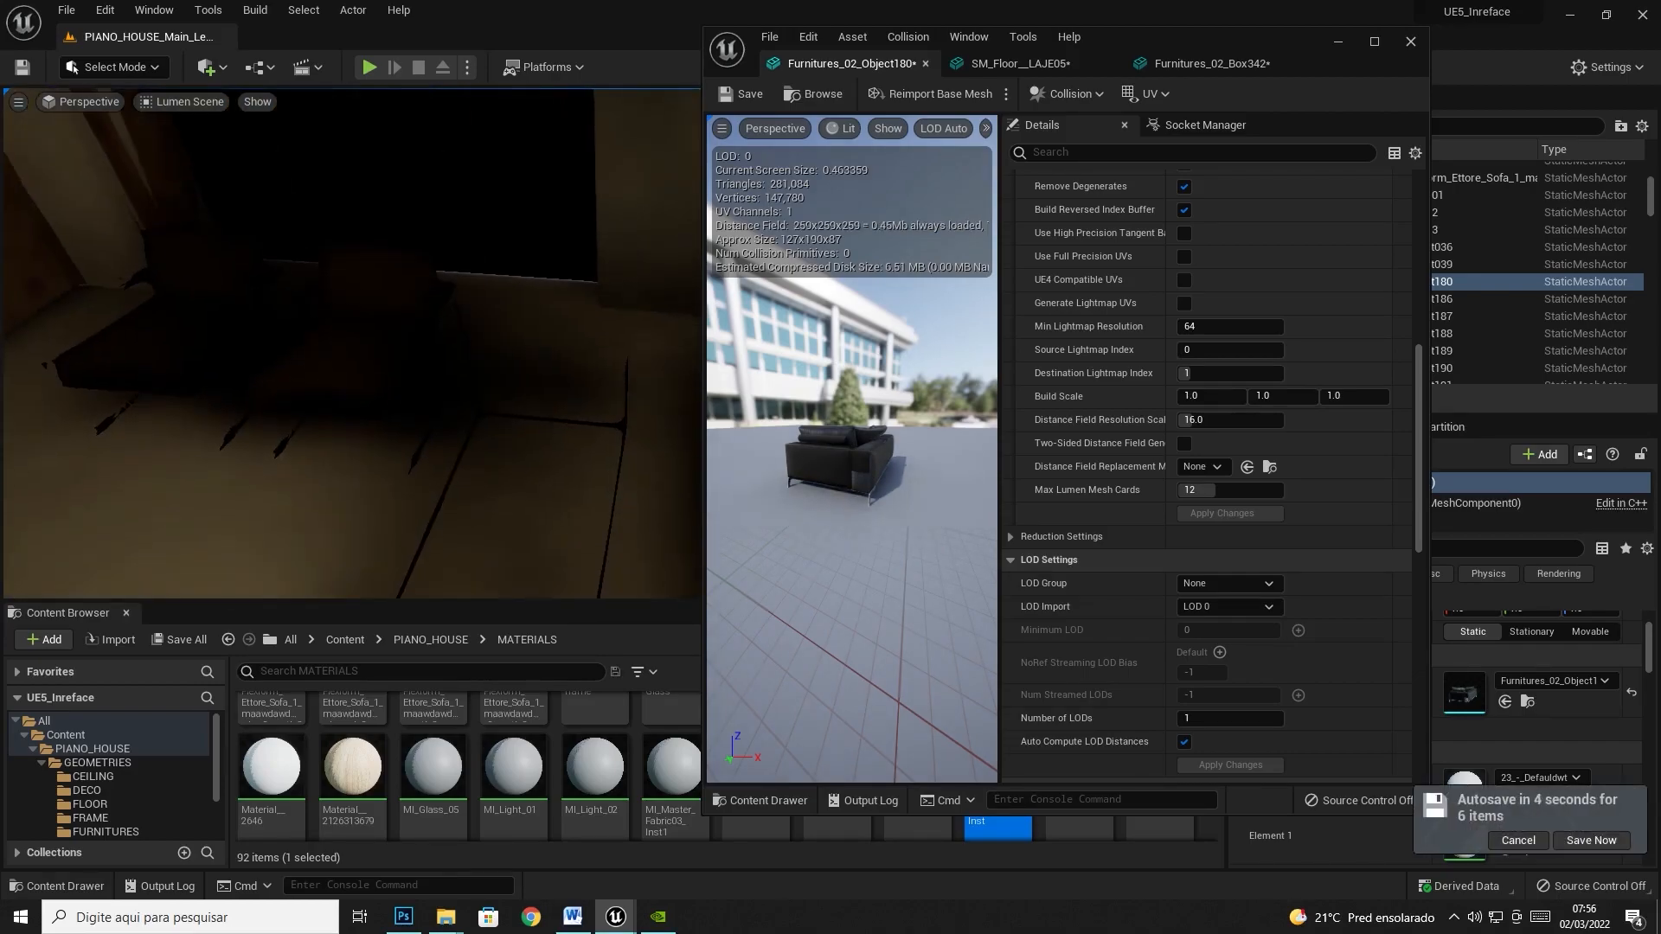
pyautogui.click(378, 333)
pyautogui.click(1411, 41)
pyautogui.doubleClick(1464, 694)
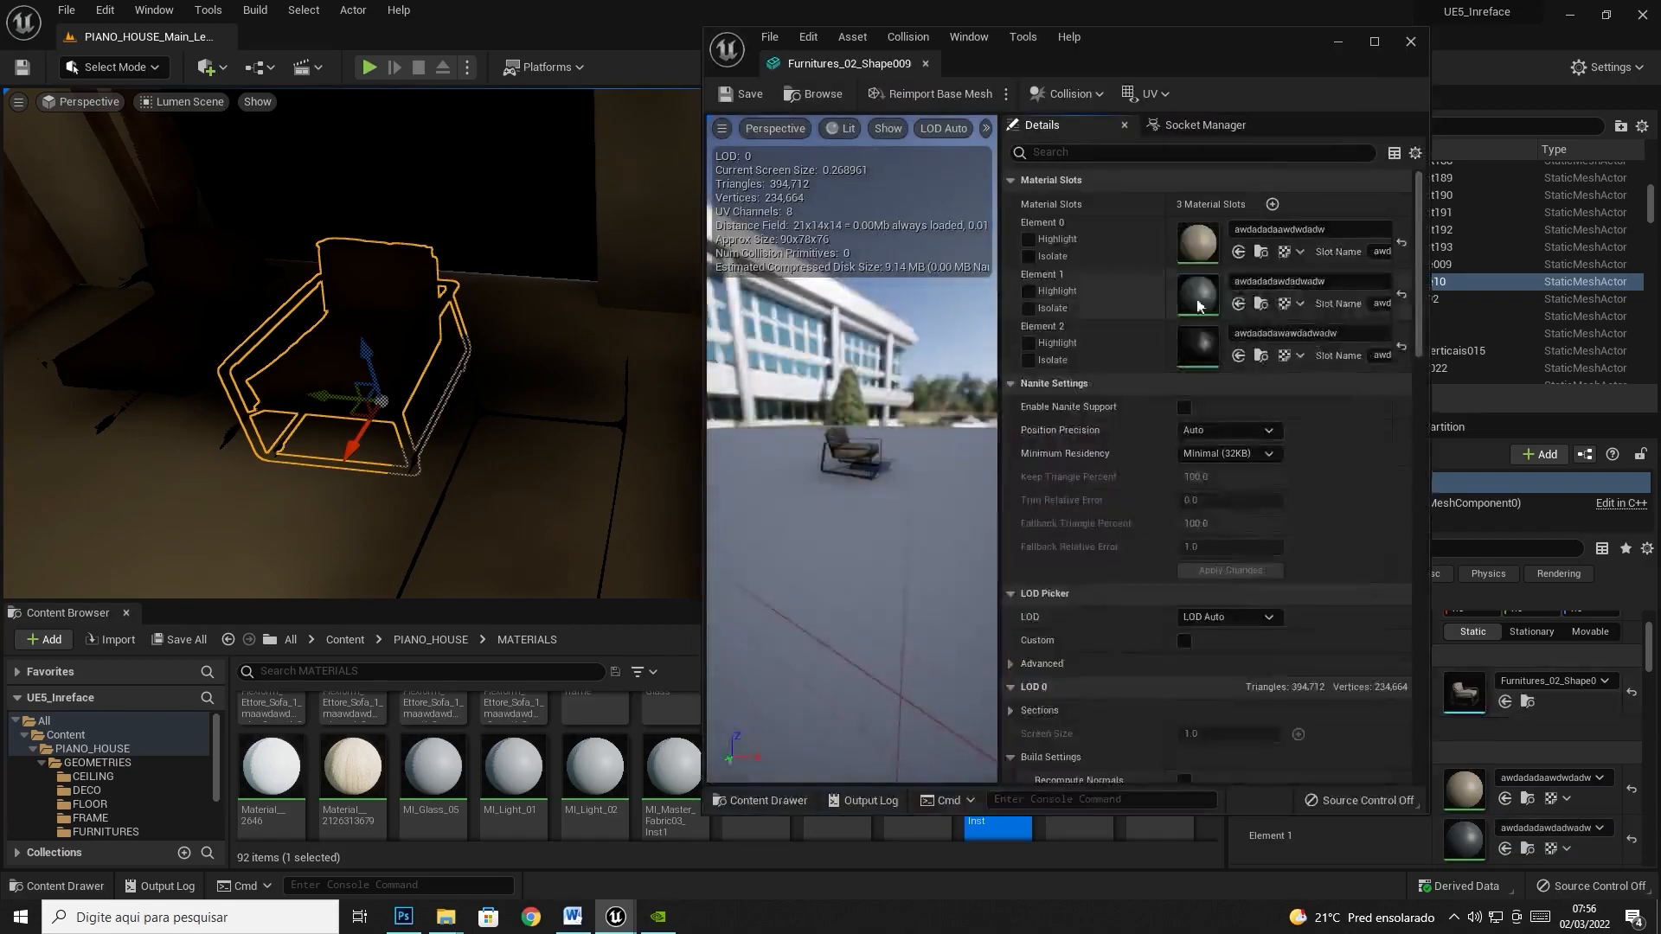
pyautogui.scroll(-6, 1147, 328)
pyautogui.click(1199, 582)
pyautogui.write('16')
pyautogui.press('Return')
pyautogui.click(1222, 677)
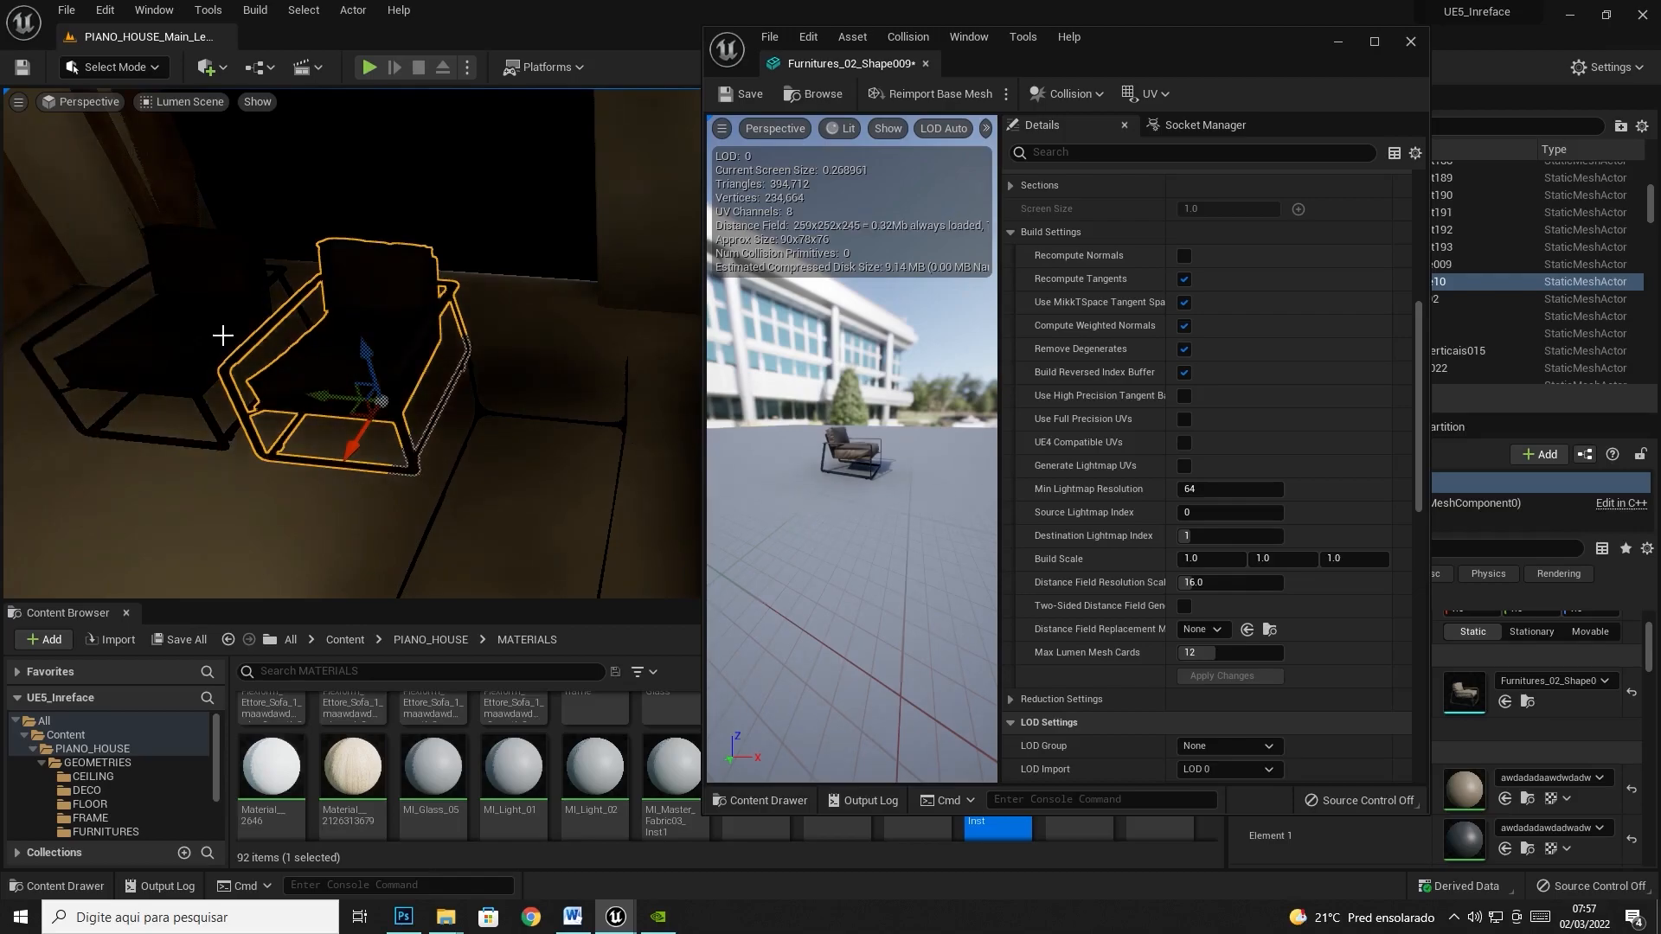
# - Set the coffee table mesh's Distance Field Resolution Scale to 16 and apply the change
pyautogui.click(411, 450)
pyautogui.moveTo(411, 451); pyautogui.dragTo(346, 485, button='right')
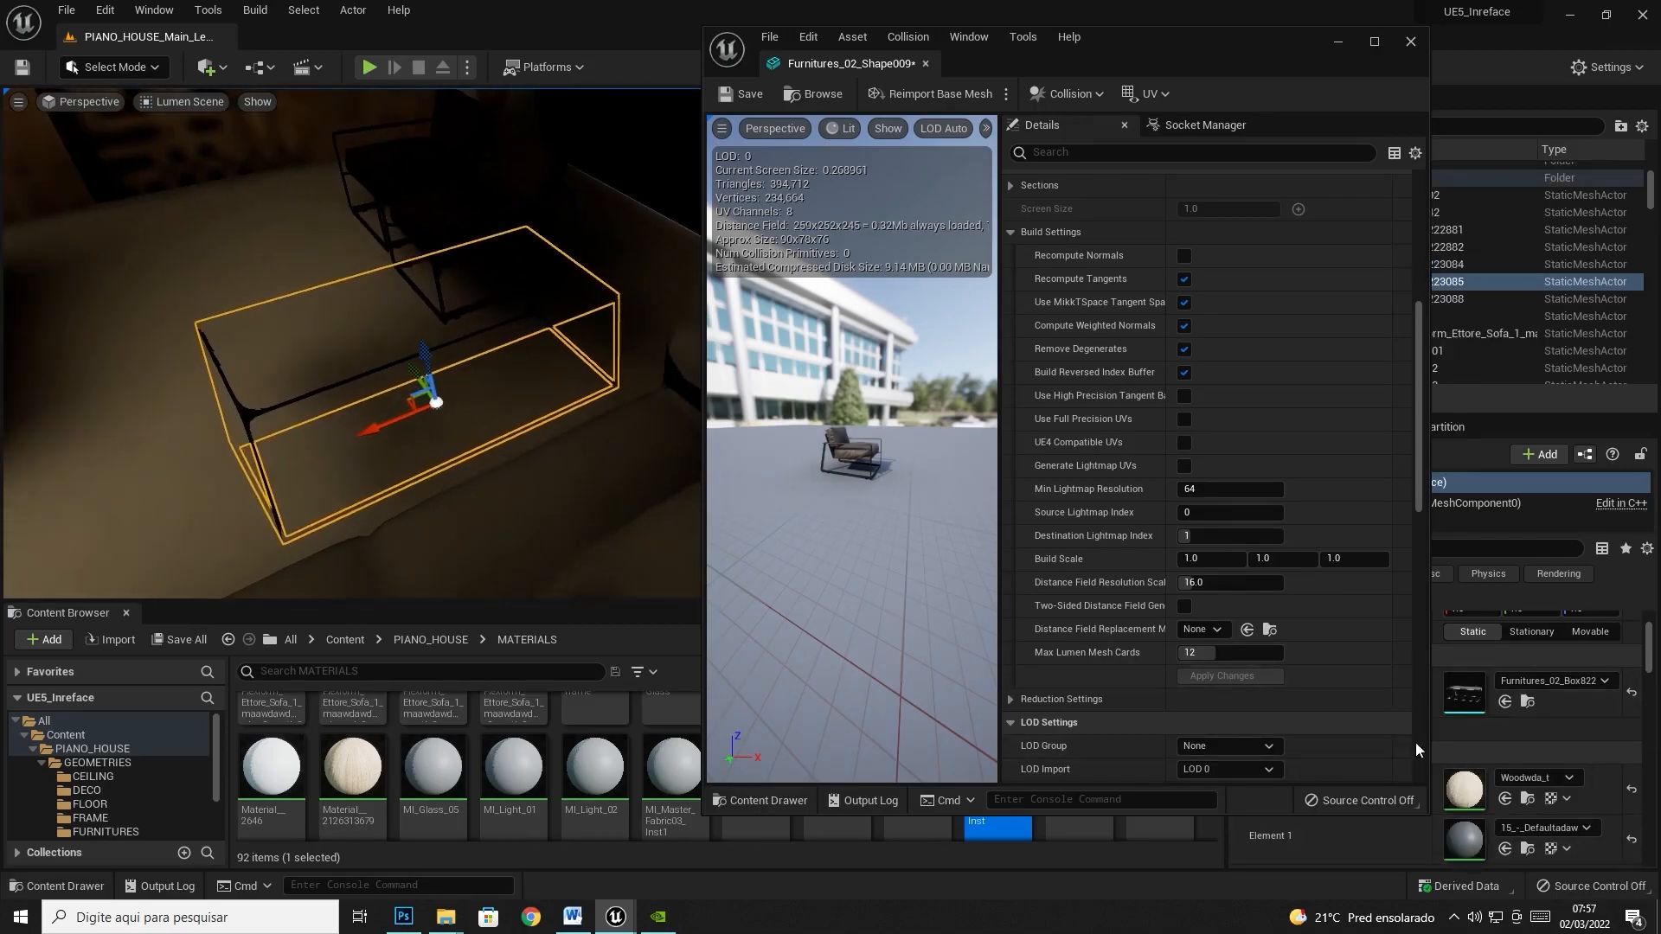
pyautogui.doubleClick(1464, 693)
pyautogui.scroll(-8, 1317, 595)
pyautogui.click(1195, 419)
pyautogui.write('16')
pyautogui.press('Return')
pyautogui.click(1220, 517)
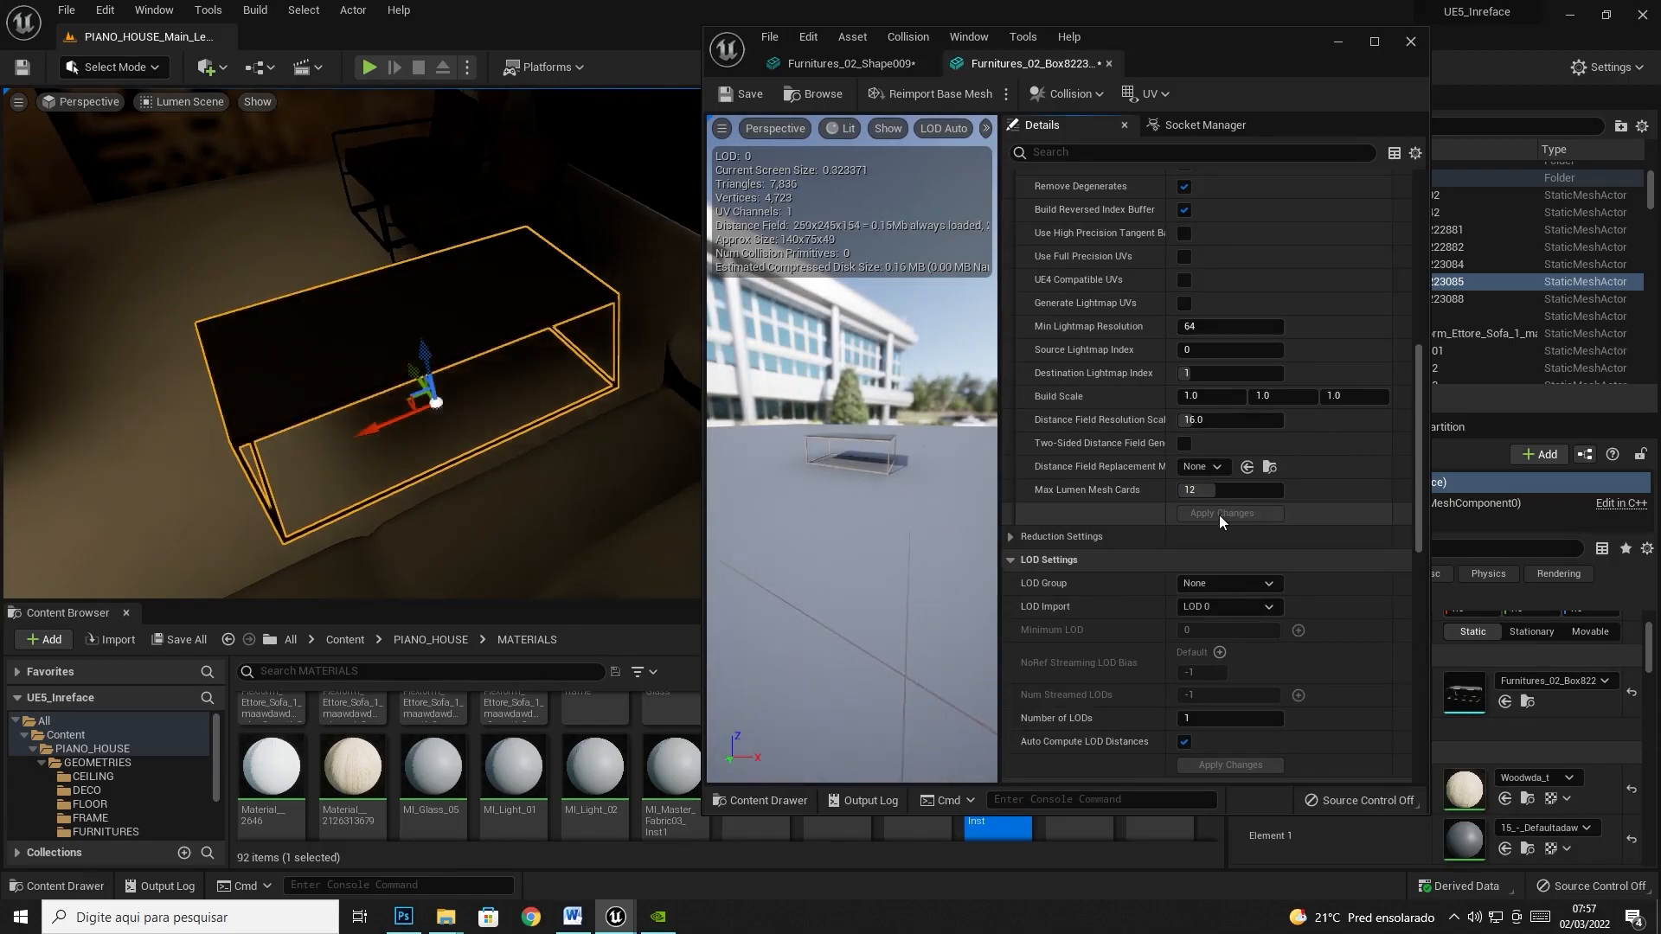
# - Set the large two-seat sofa mesh's Distance Field Resolution Scale to 16 and apply the change
pyautogui.moveTo(537, 497); pyautogui.dragTo(554, 389, button='right')
pyautogui.click(508, 433)
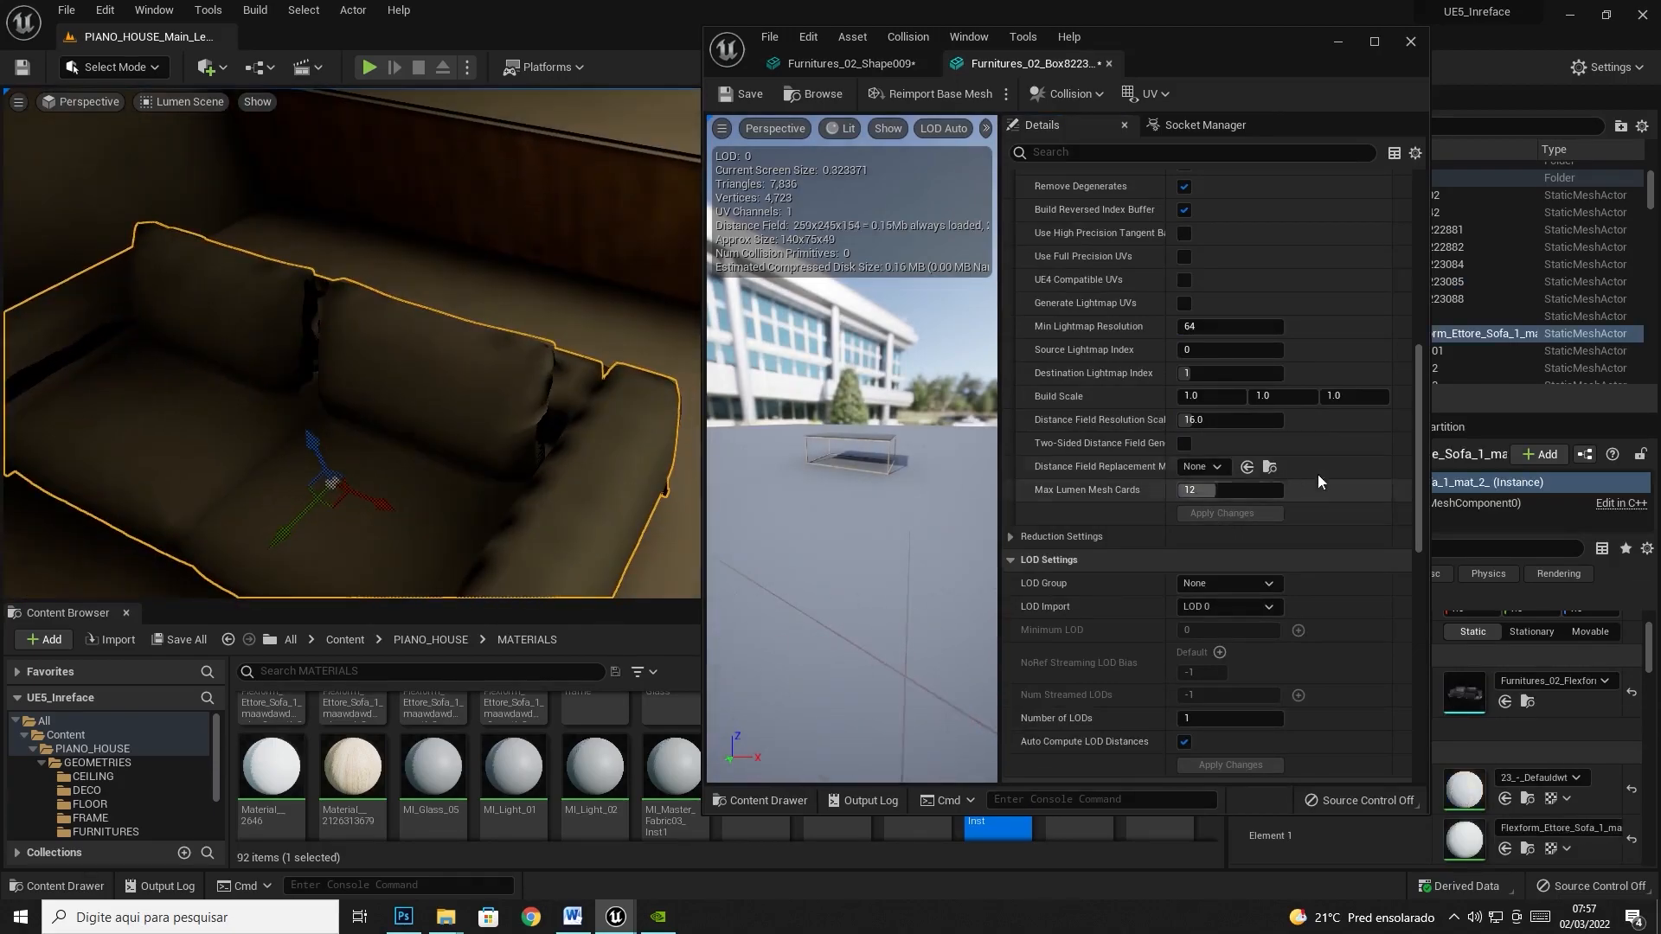
pyautogui.doubleClick(1481, 699)
pyautogui.scroll(-10, 1207, 640)
pyautogui.click(1229, 723)
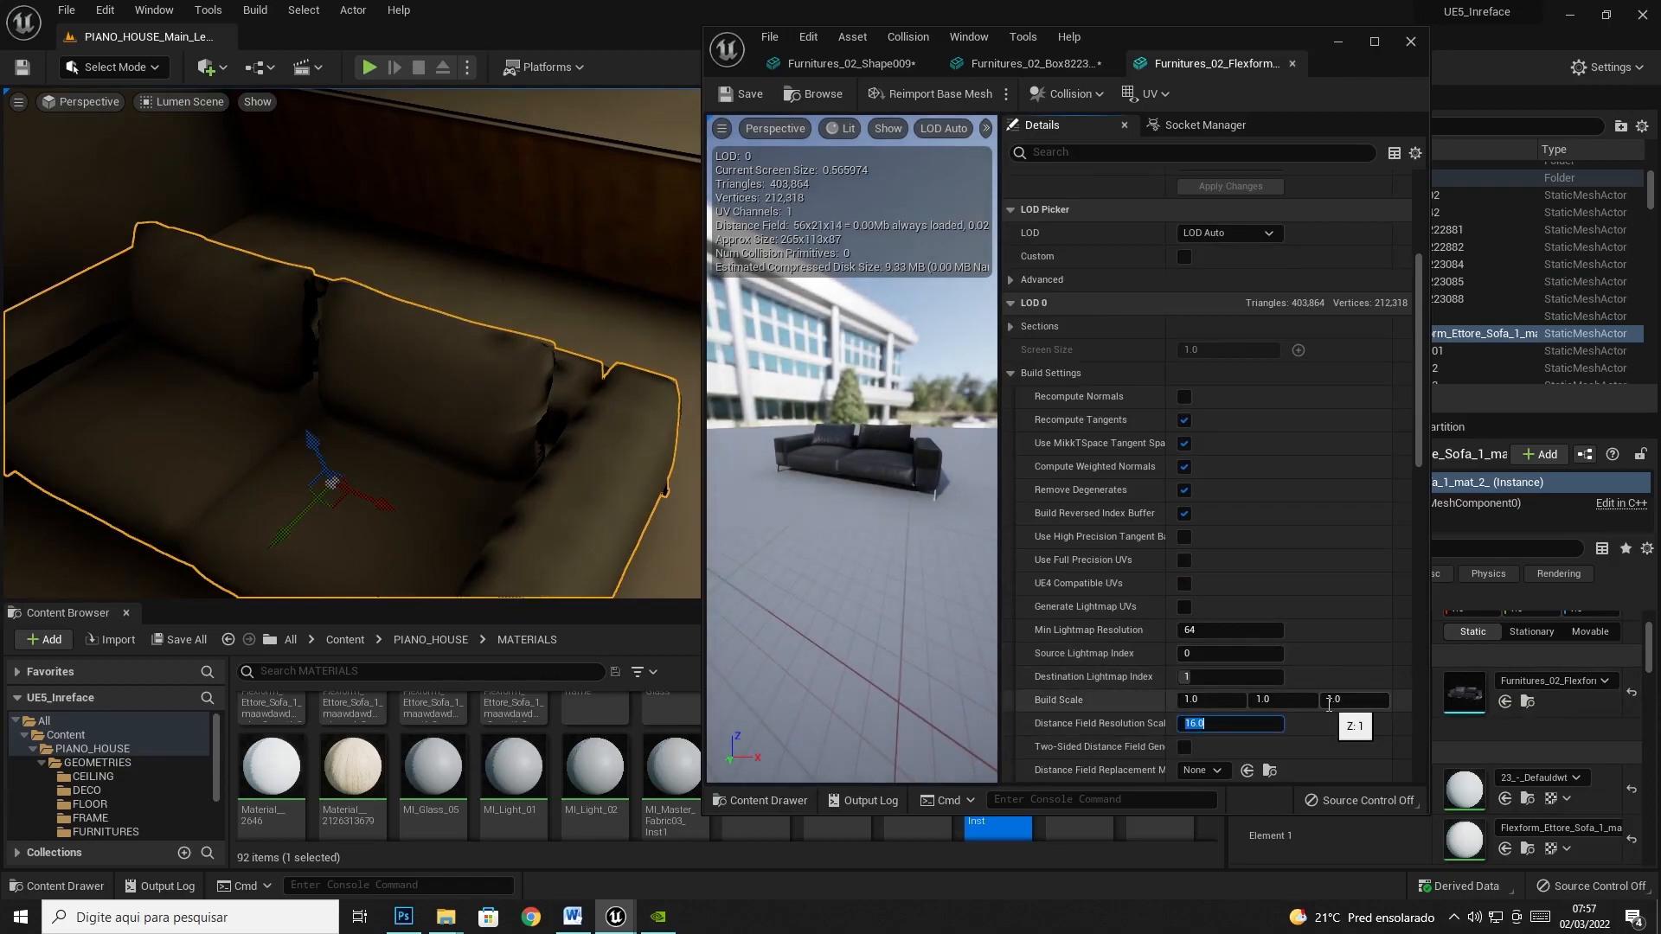
pyautogui.scroll(-5, 1280, 658)
pyautogui.click(1228, 596)
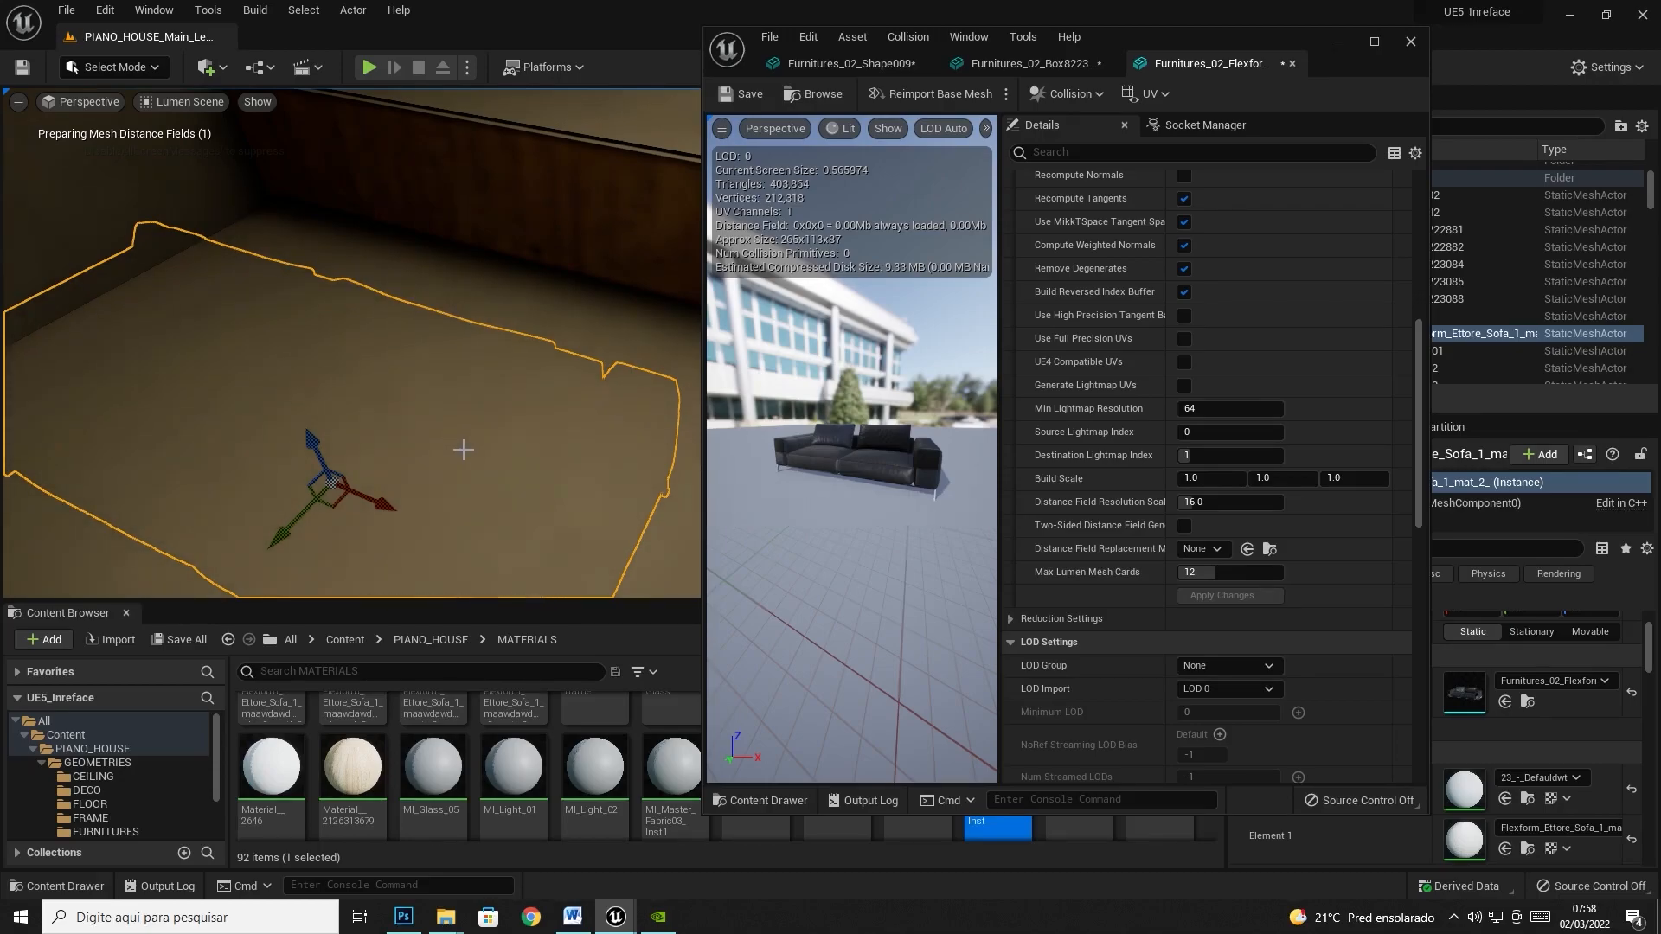
# - Set the kitchen faucet mesh's Distance Field Resolution Scale to 32 and apply the change
pyautogui.moveTo(434, 481); pyautogui.dragTo(476, 437, button='right')
pyautogui.click(434, 389)
pyautogui.doubleClick(1462, 690)
pyautogui.scroll(-6, 1204, 493)
pyautogui.click(1204, 487)
pyautogui.write('32')
pyautogui.press('Return')
pyautogui.press('Return')
pyautogui.click(1253, 580)
# - Set the tap handles mesh's Distance Field Resolution Scale to 16 and apply the change
pyautogui.click(209, 502)
pyautogui.moveTo(210, 501)
pyautogui.mouseDown(button='right')
pyautogui.moveTo(251, 511)
pyautogui.moveTo(225, 519)
pyautogui.mouseUp(button='right')
pyautogui.click(415, 320)
pyautogui.moveTo(415, 320); pyautogui.dragTo(445, 301, button='right')
pyautogui.click(445, 300)
pyautogui.doubleClick(1464, 692)
pyautogui.scroll(-6, 1218, 575)
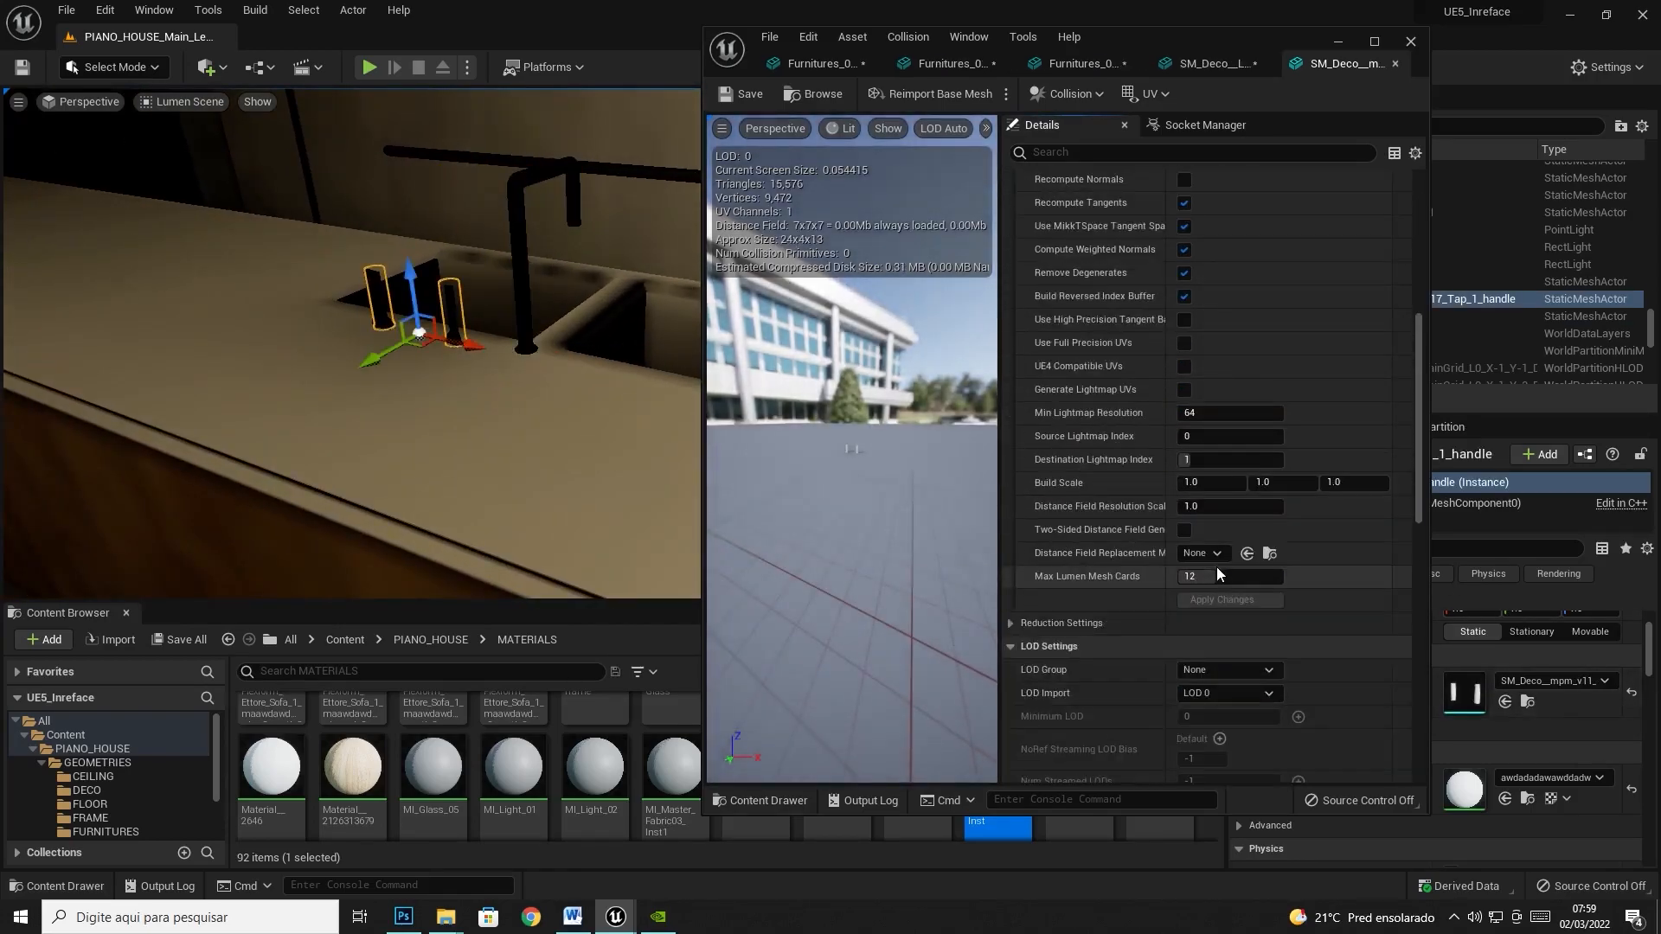
pyautogui.click(1229, 506)
pyautogui.write('16')
pyautogui.press('Return')
pyautogui.click(1221, 600)
# - Set the kitchen island mesh's Distance Field Resolution Scale to 16 and apply the change
pyautogui.moveTo(306, 368); pyautogui.dragTo(389, 415, button='right')
pyautogui.click(389, 415)
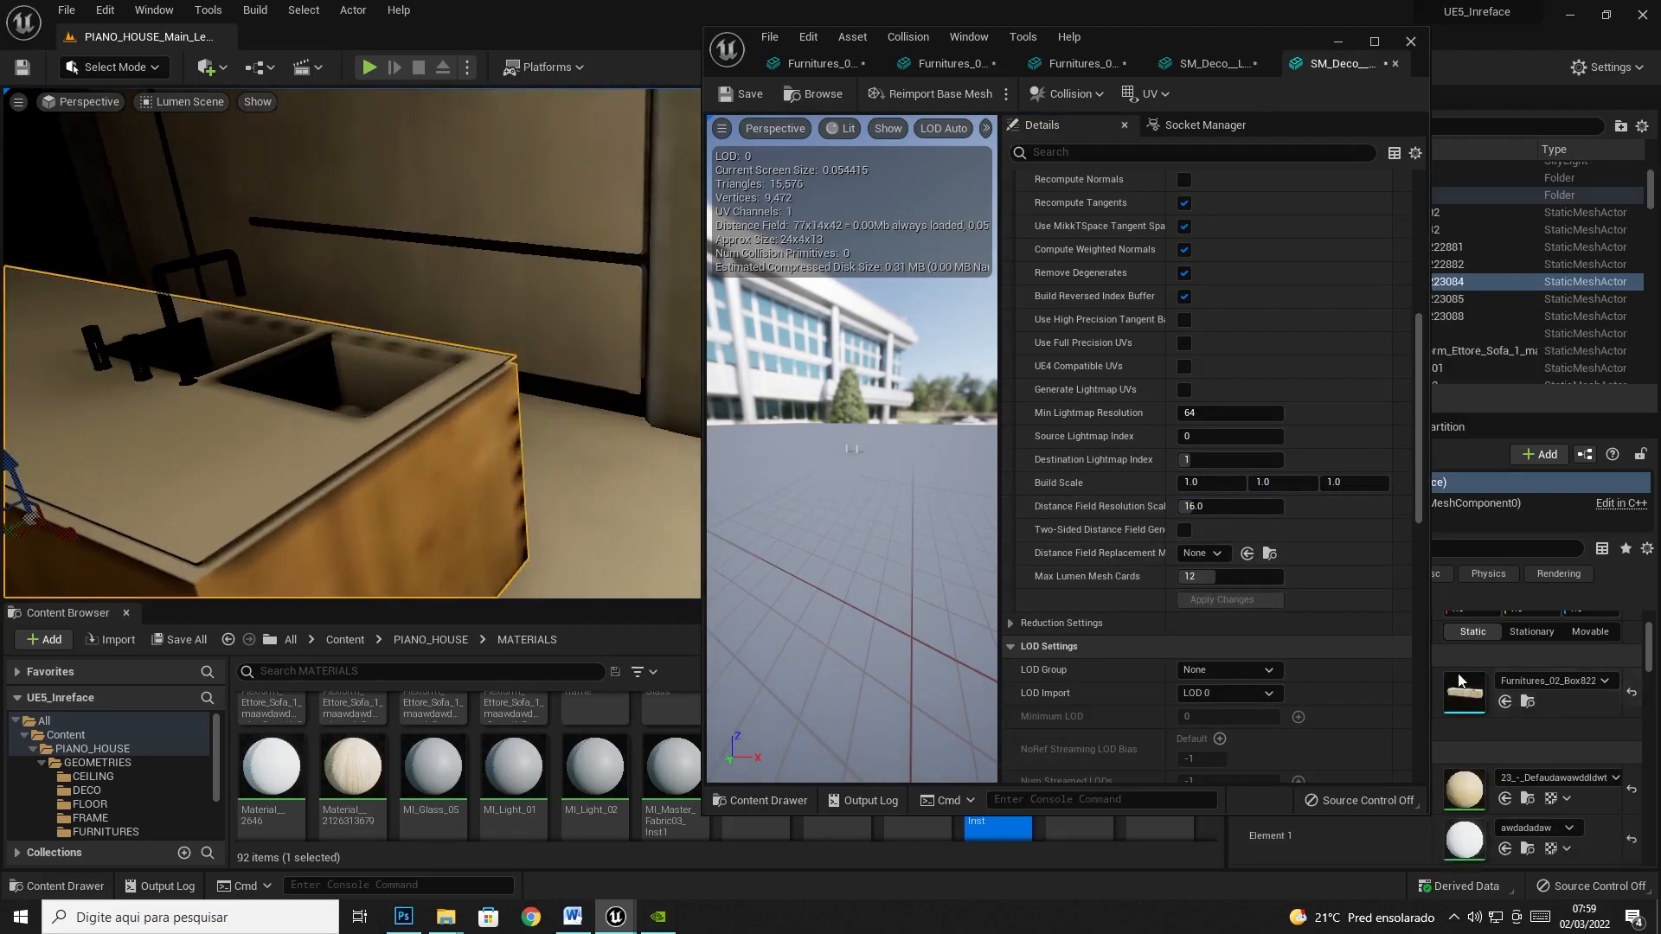
pyautogui.doubleClick(1464, 692)
pyautogui.scroll(3, 1237, 520)
pyautogui.click(1229, 551)
pyautogui.write('16')
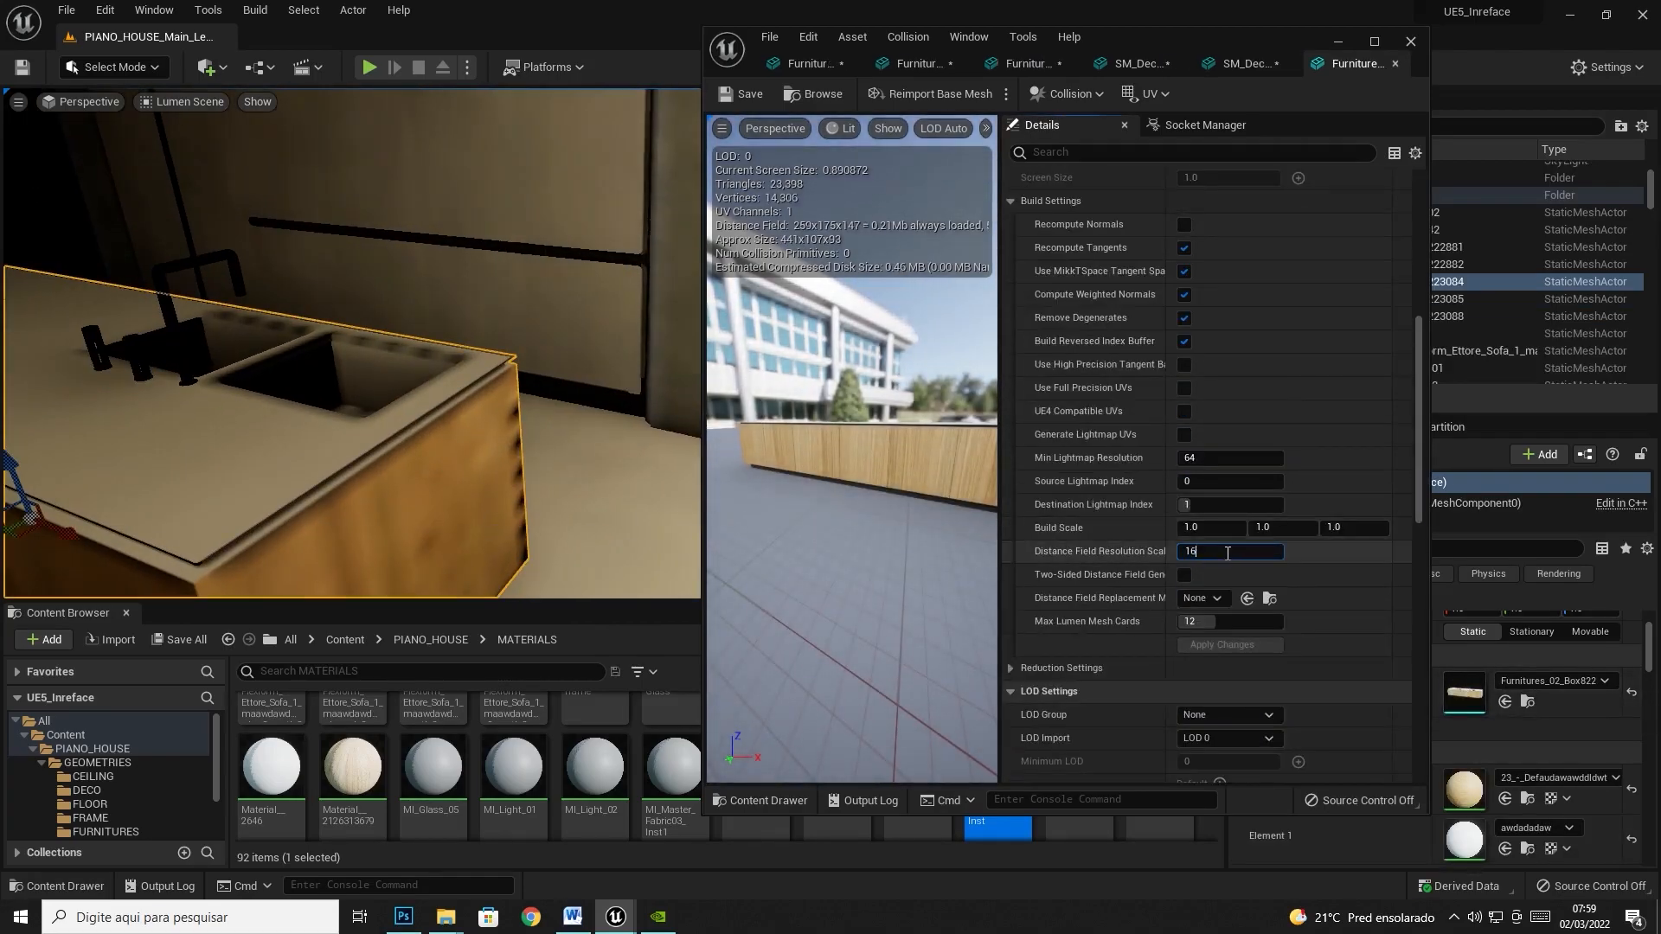
pyautogui.press('Return')
pyautogui.click(1259, 640)
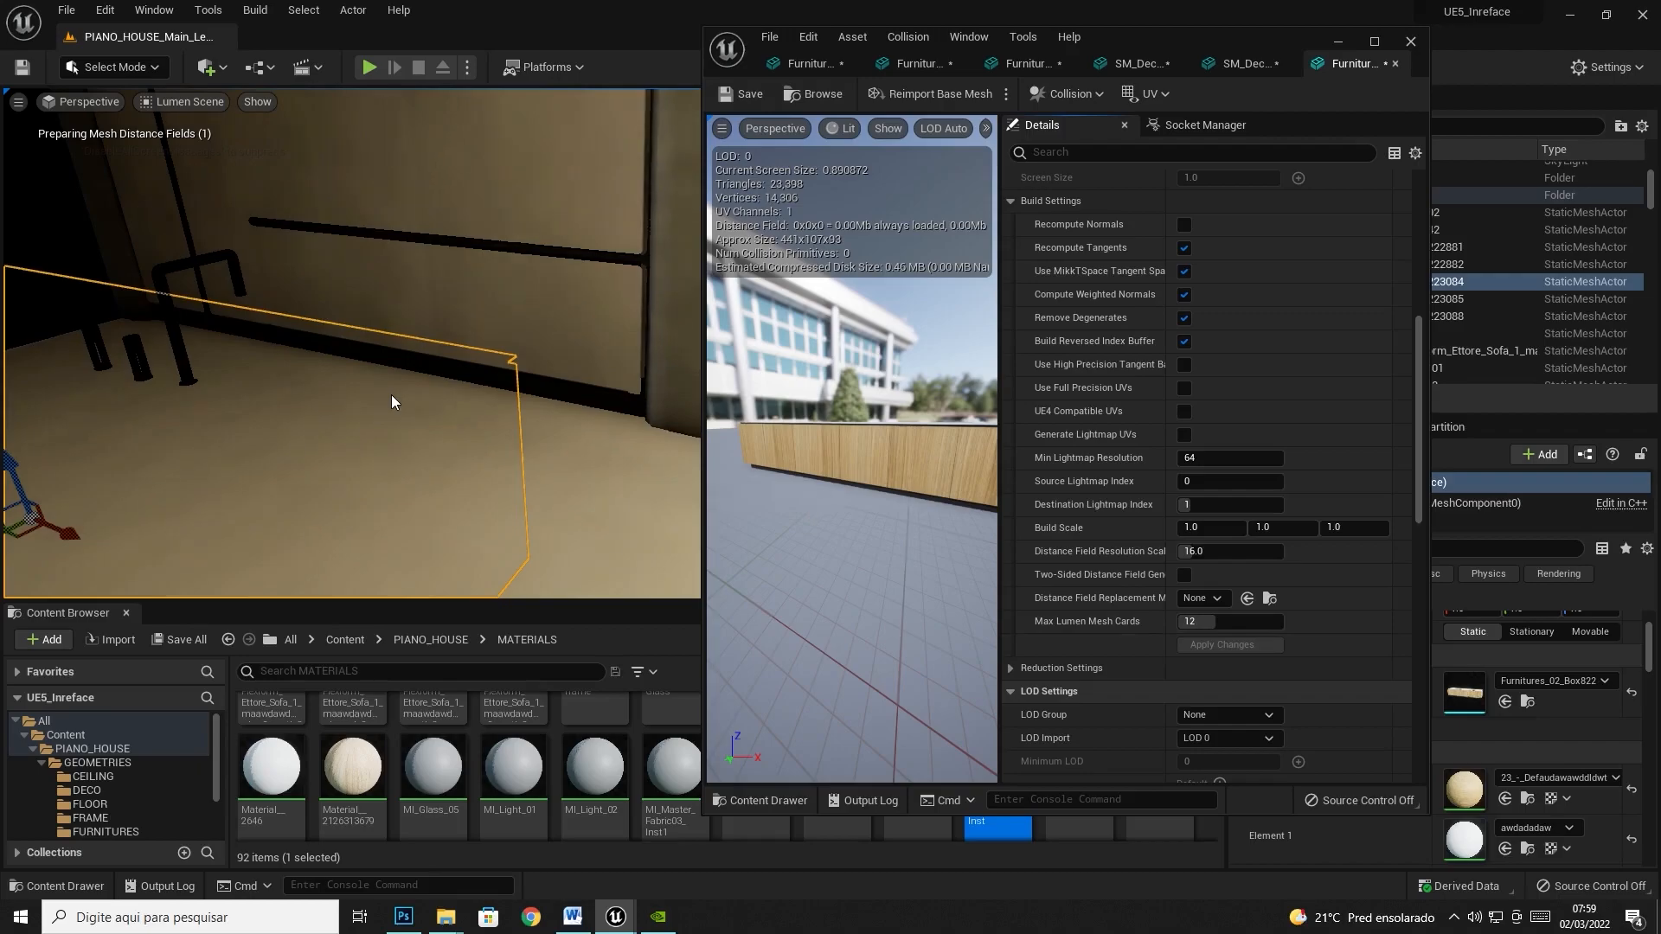
# - Set the Distance Field Resolution Scale of the panel mesh behind the kitchen sink to 8 and apply the change
pyautogui.moveTo(540, 253); pyautogui.dragTo(450, 130, button='right')
pyautogui.click(564, 274)
pyautogui.doubleClick(1468, 695)
pyautogui.scroll(-8, 1230, 677)
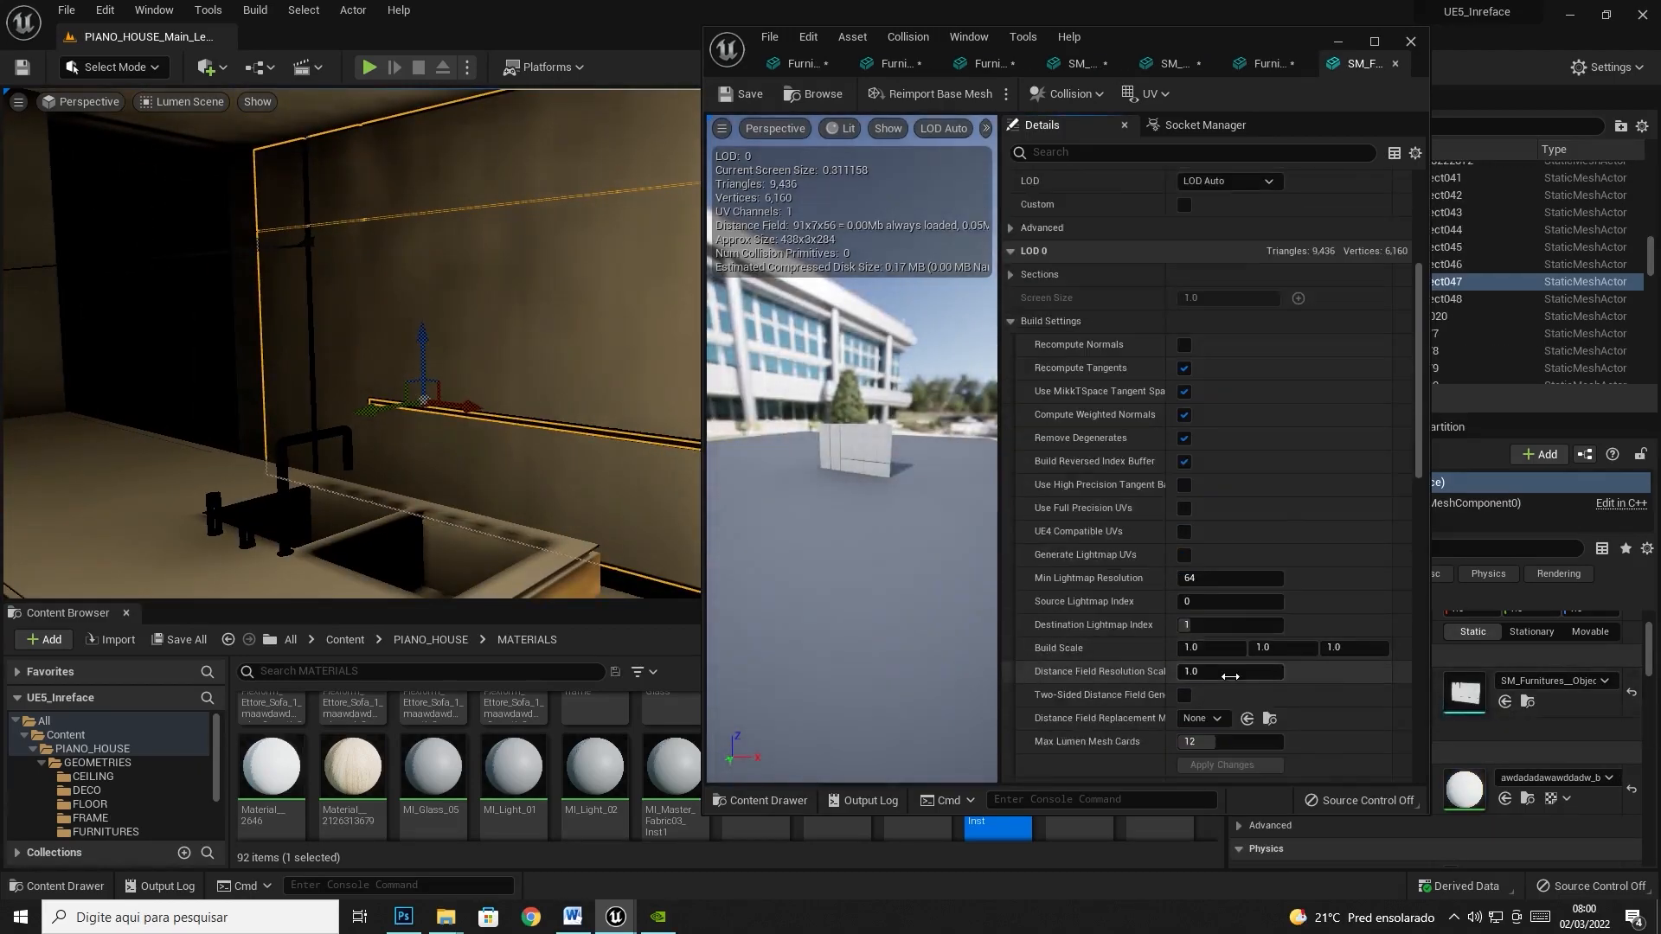
pyautogui.scroll(-2, 1230, 678)
pyautogui.click(1199, 617)
pyautogui.write('8')
pyautogui.press('Return')
pyautogui.click(1244, 713)
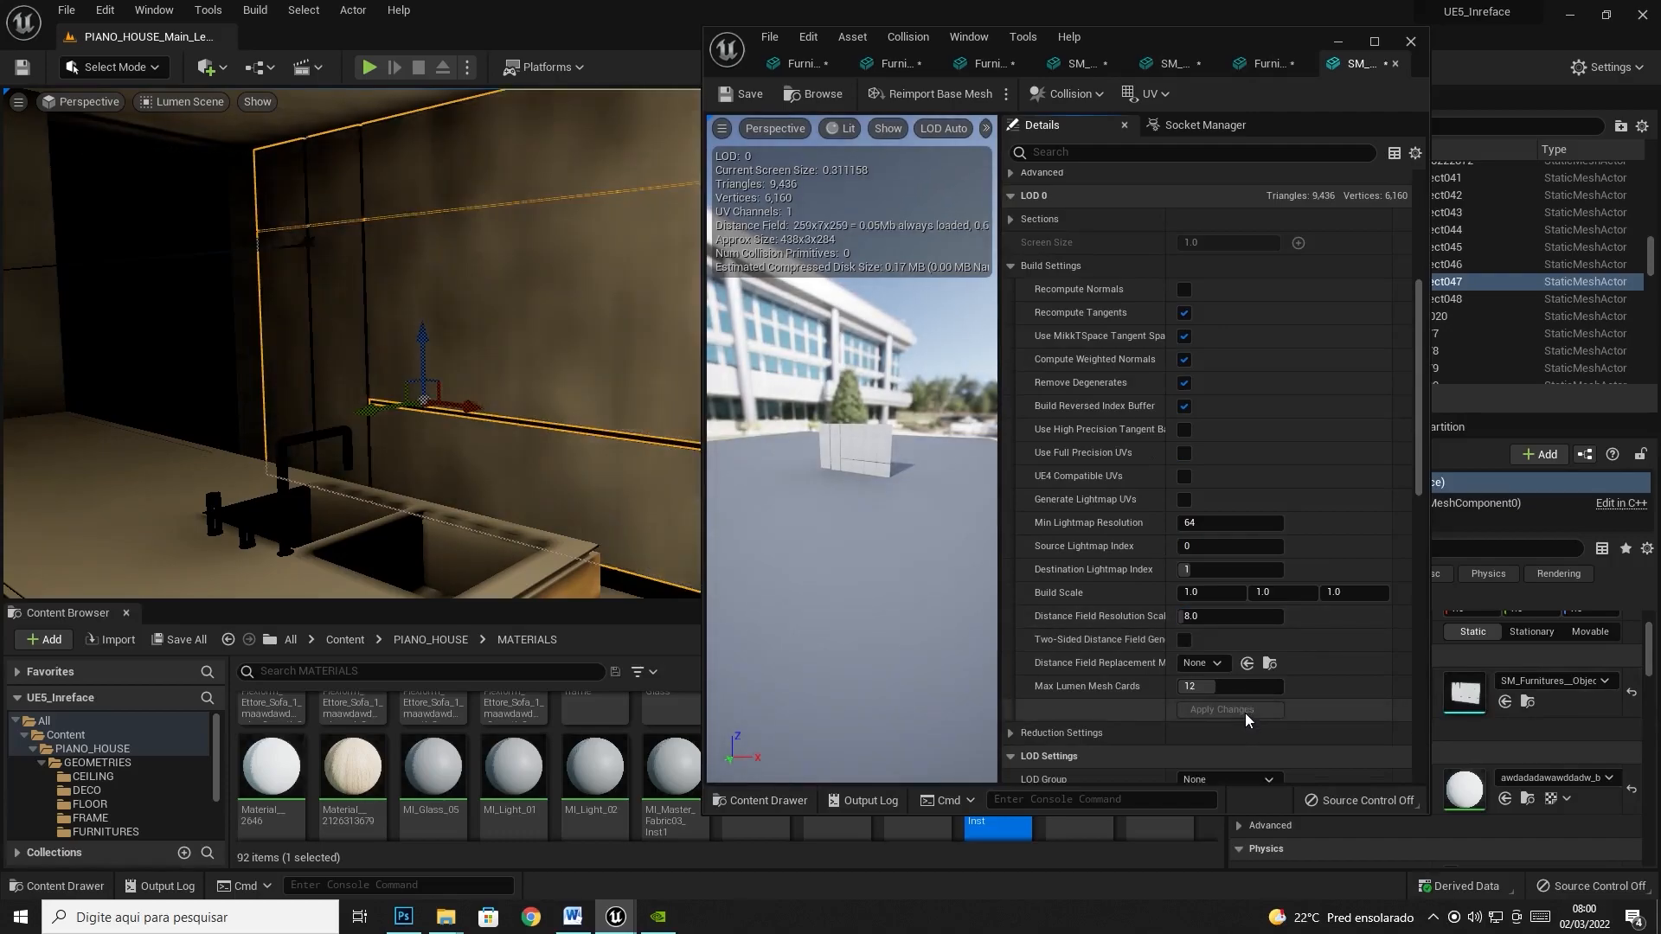
pyautogui.click(1217, 616)
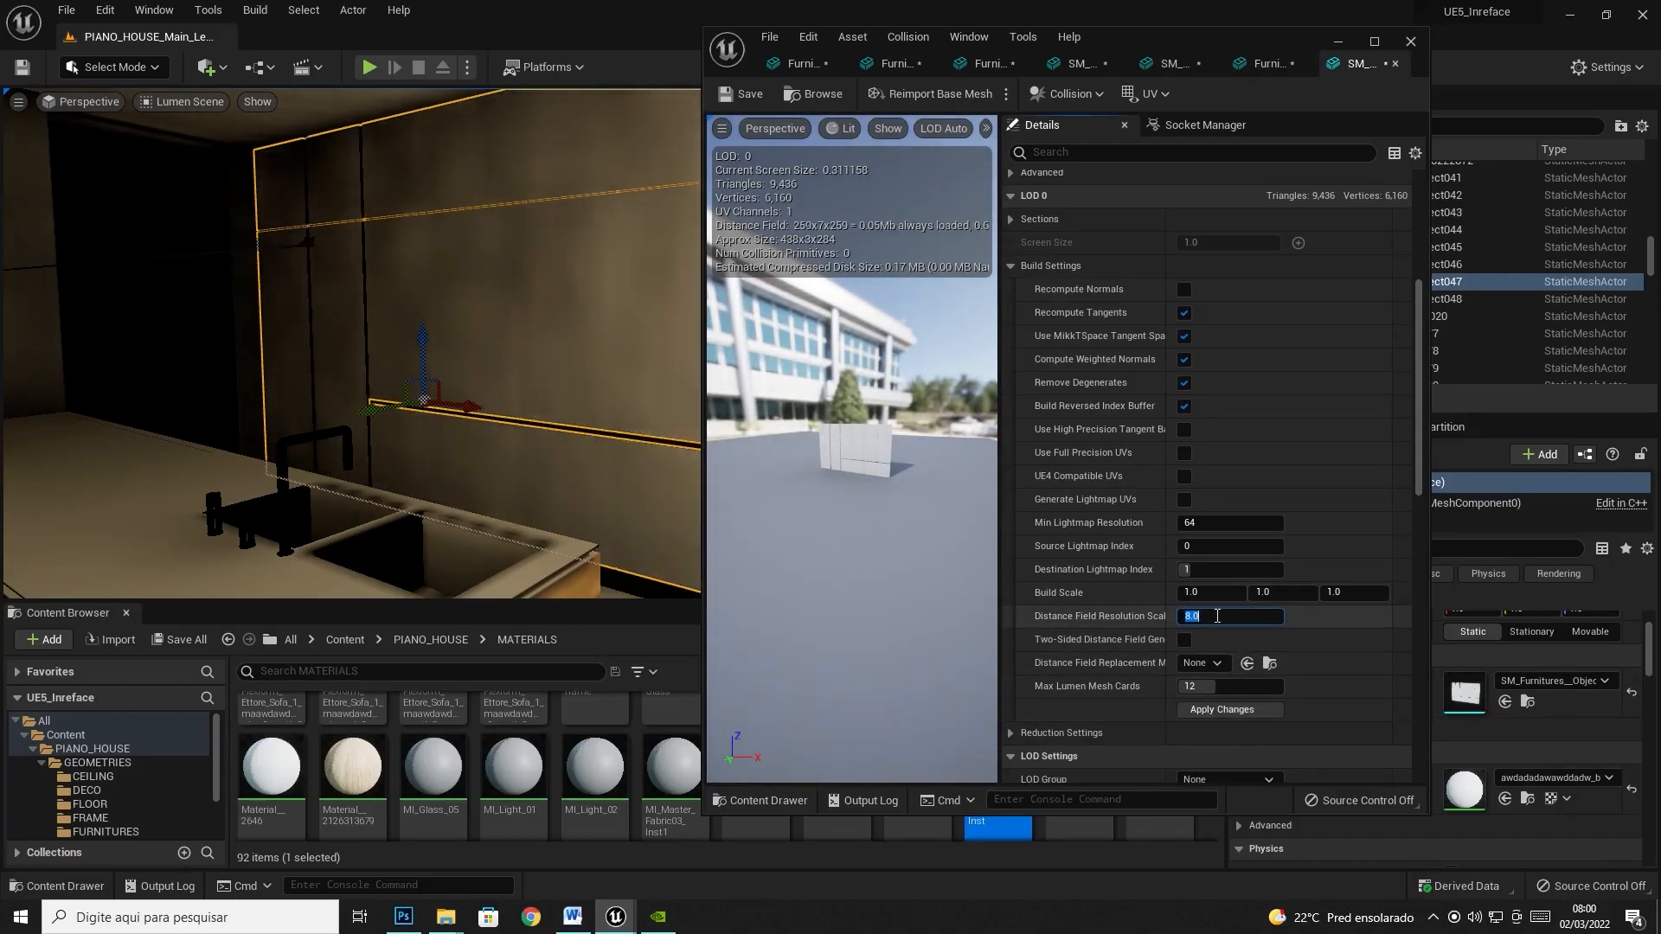
pyautogui.click(1222, 709)
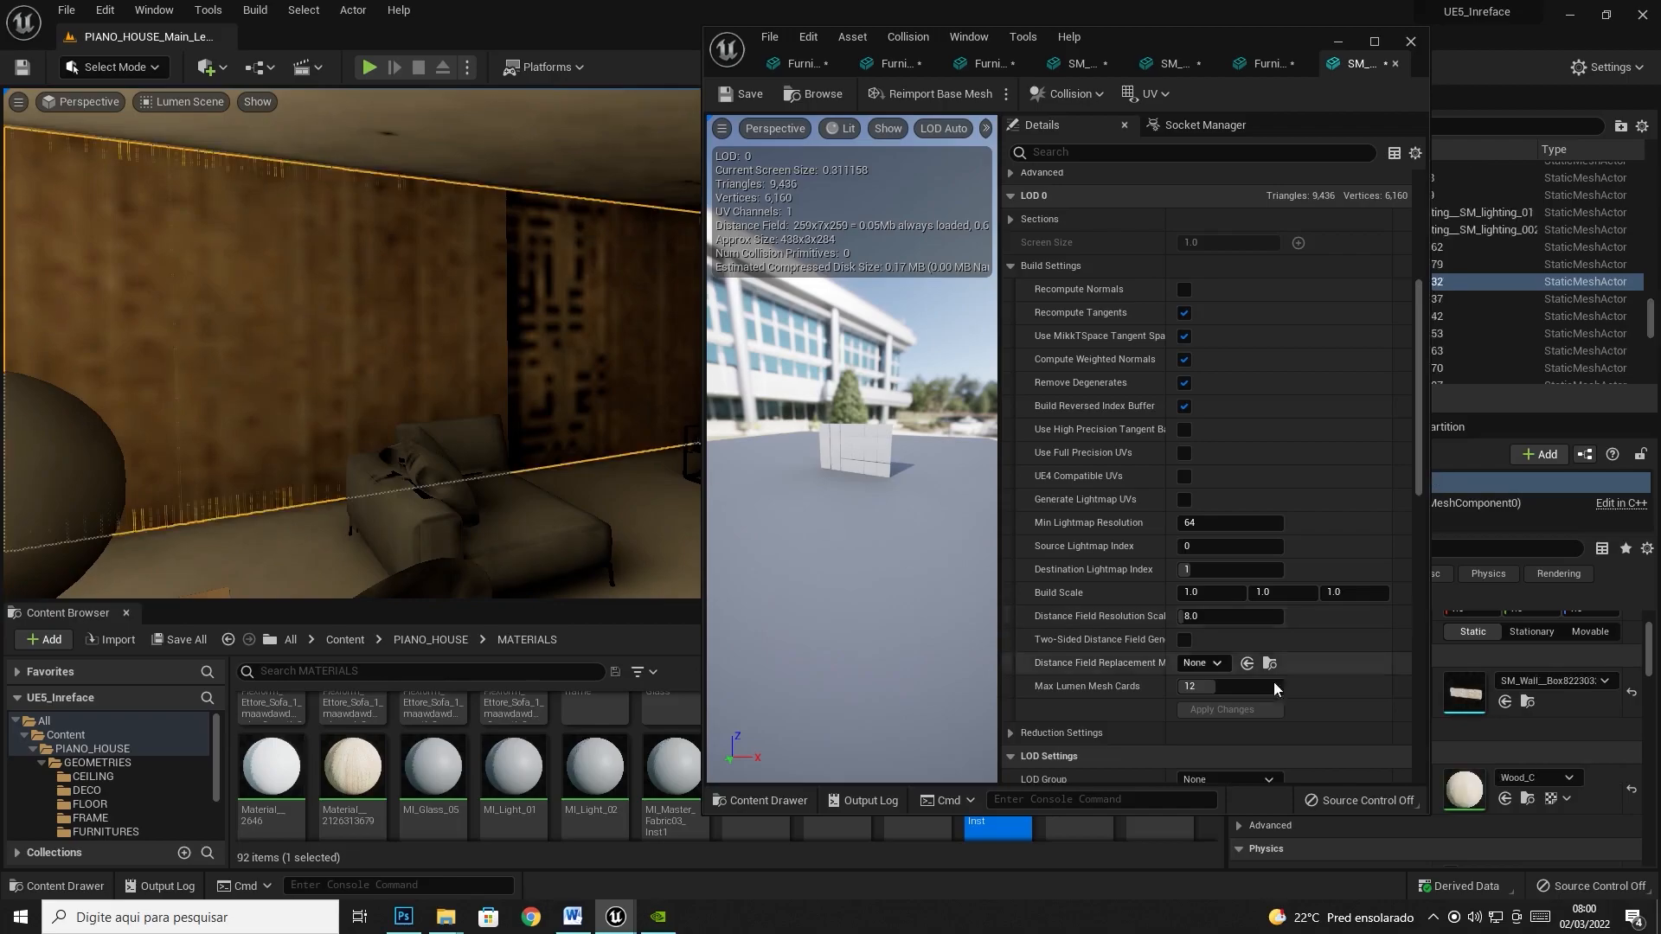
# - Set the long wooden wall mesh's Distance Field Resolution Scale to 8 and apply the change
pyautogui.doubleClick(1466, 694)
pyautogui.scroll(-12, 1205, 578)
pyautogui.click(1194, 622)
pyautogui.write('8')
pyautogui.press('Return')
pyautogui.click(1203, 714)
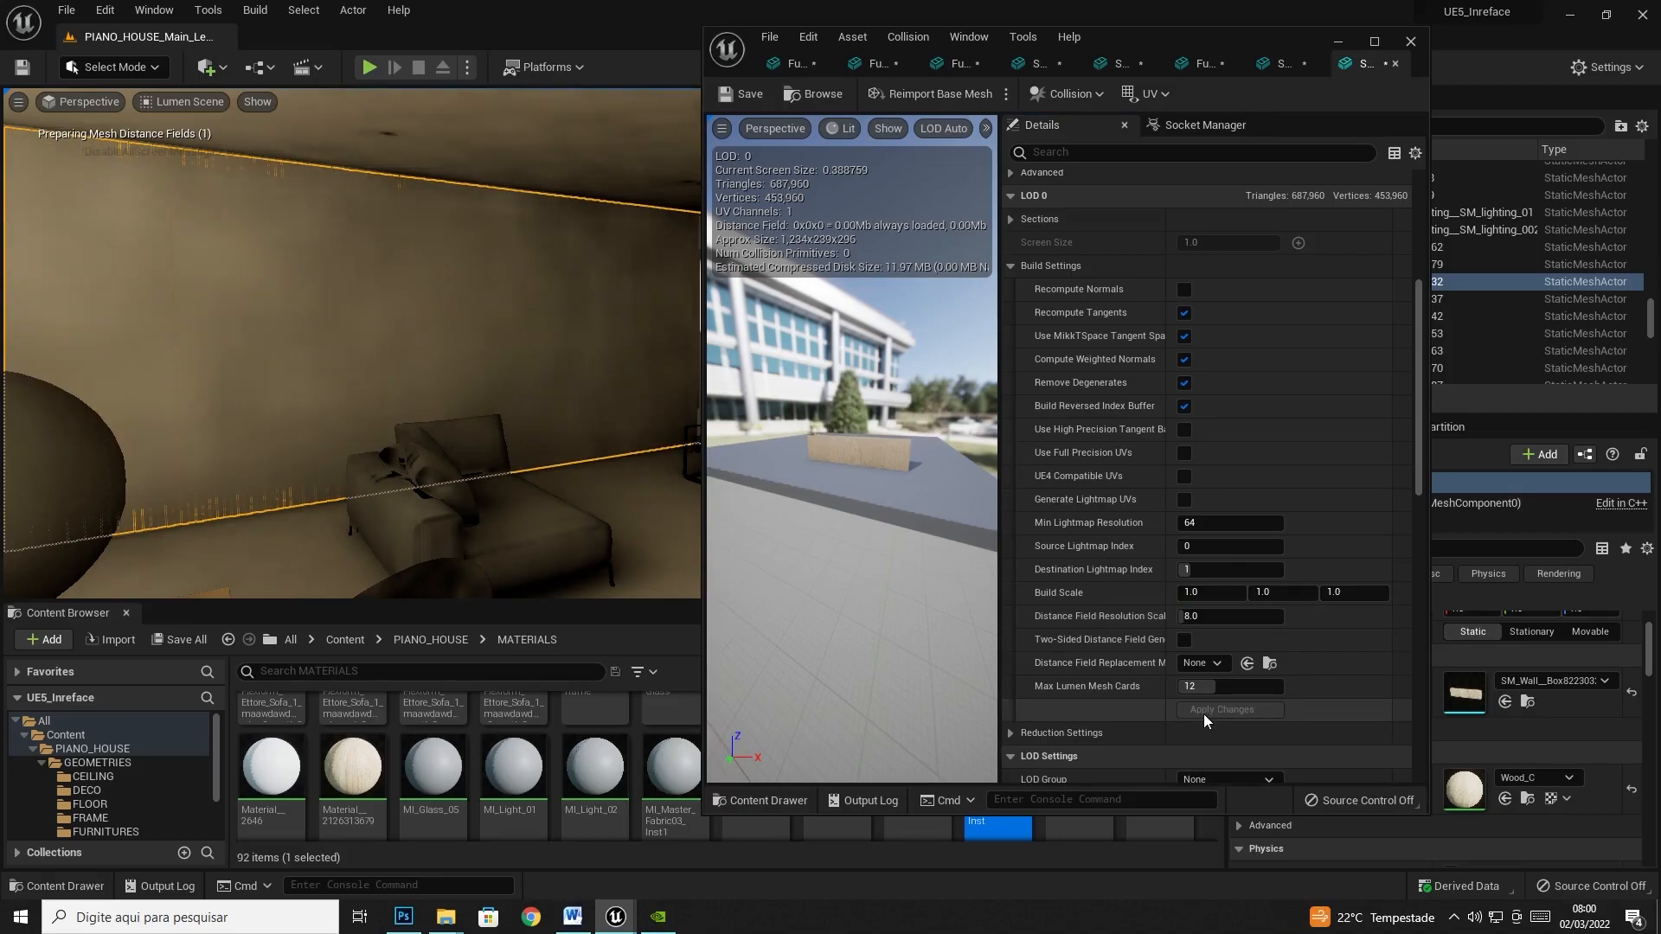
# - Lower the wooden wall mesh's Distance Field Resolution Scale to 4 and apply the change
pyautogui.click(1193, 620)
pyautogui.write('4')
pyautogui.press('Return')
pyautogui.click(1204, 714)
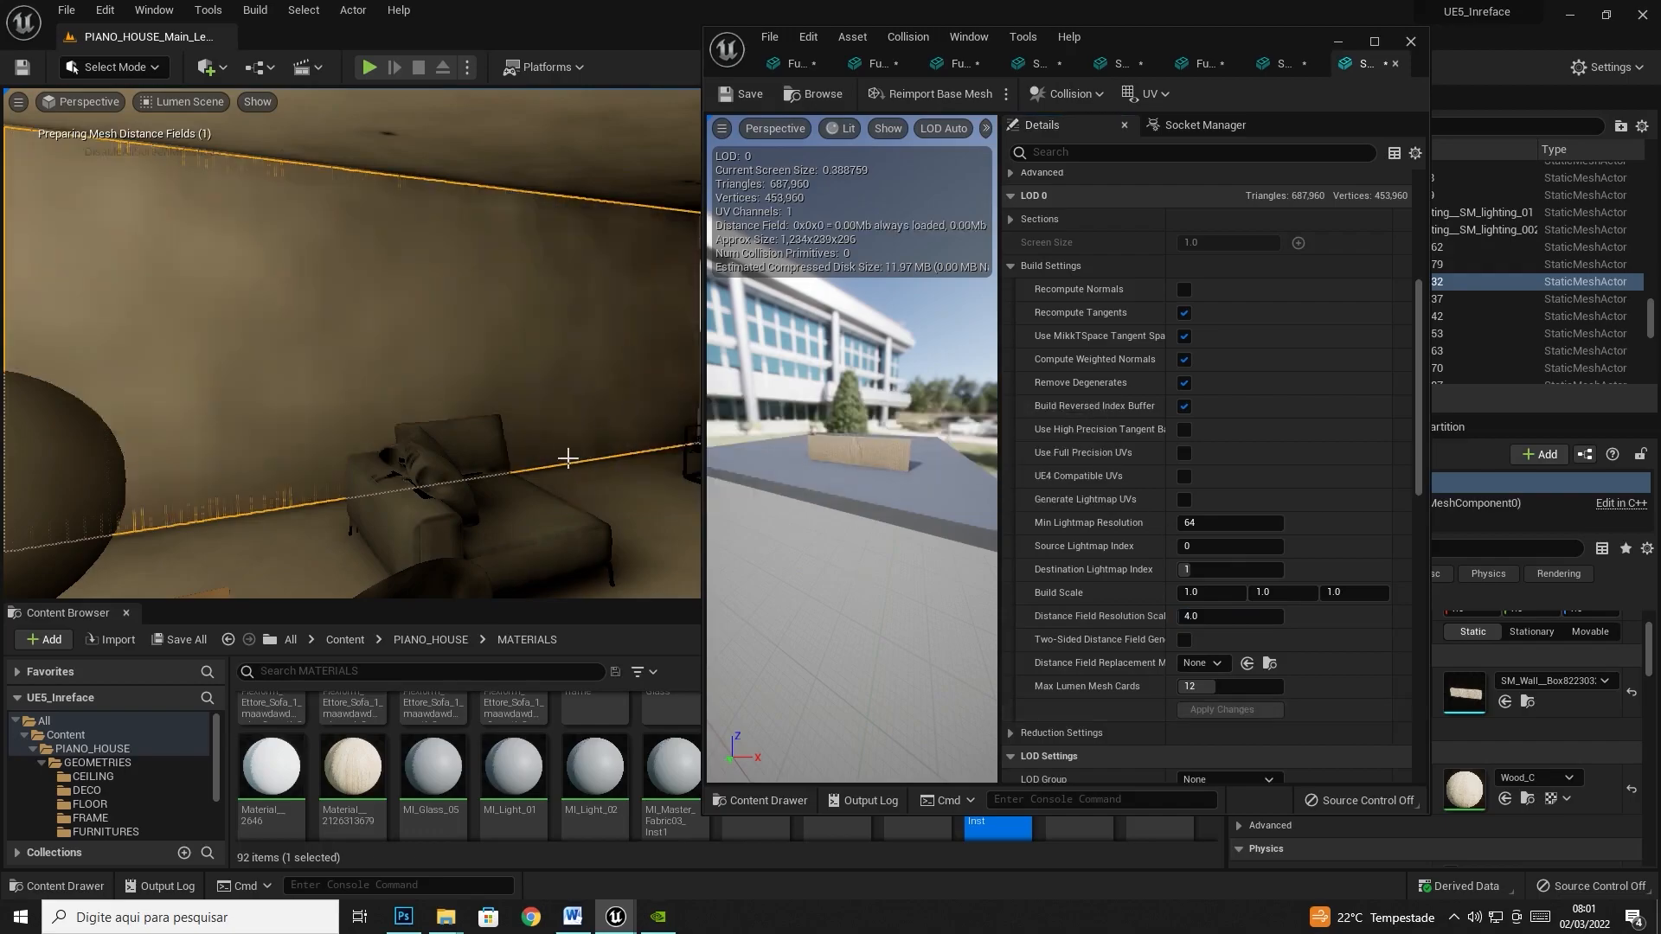
# - Set the piano mesh's Distance Field Resolution Scale to 32 and apply the change
pyautogui.moveTo(569, 461); pyautogui.dragTo(459, 468, button='right')
pyautogui.click(553, 416)
pyautogui.doubleClick(1465, 694)
pyautogui.moveTo(1420, 242); pyautogui.dragTo(1419, 385)
pyautogui.click(1203, 616)
pyautogui.write('32')
pyautogui.press('Return')
pyautogui.click(1243, 716)
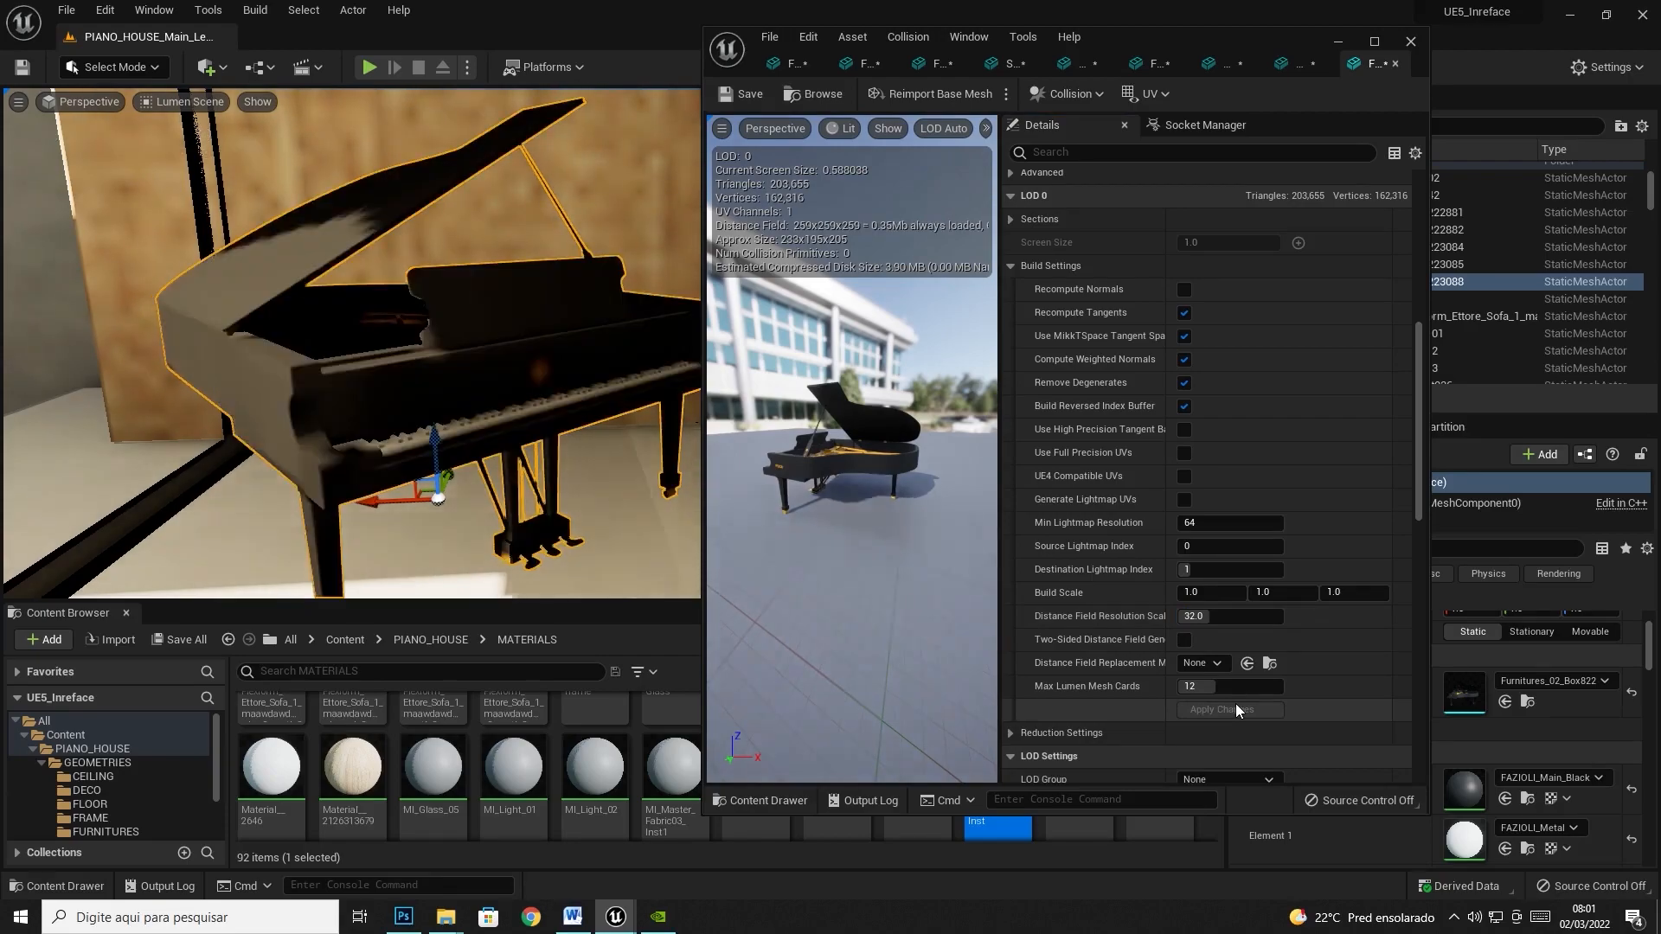
# - Capture the piano's Lumen Scene view and paste the screen captures into the Photoshop document as new layers
pyautogui.hotkey('ctrl', 'v')
pyautogui.click(616, 917)
pyautogui.click(621, 844)
pyautogui.press('Print')
pyautogui.click(404, 917)
pyautogui.hotkey('ctrl', 'v')
pyautogui.keyDown('alt'); pyautogui.scroll(1, 667, 478); pyautogui.keyUp('alt')
pyautogui.click(279, 79)
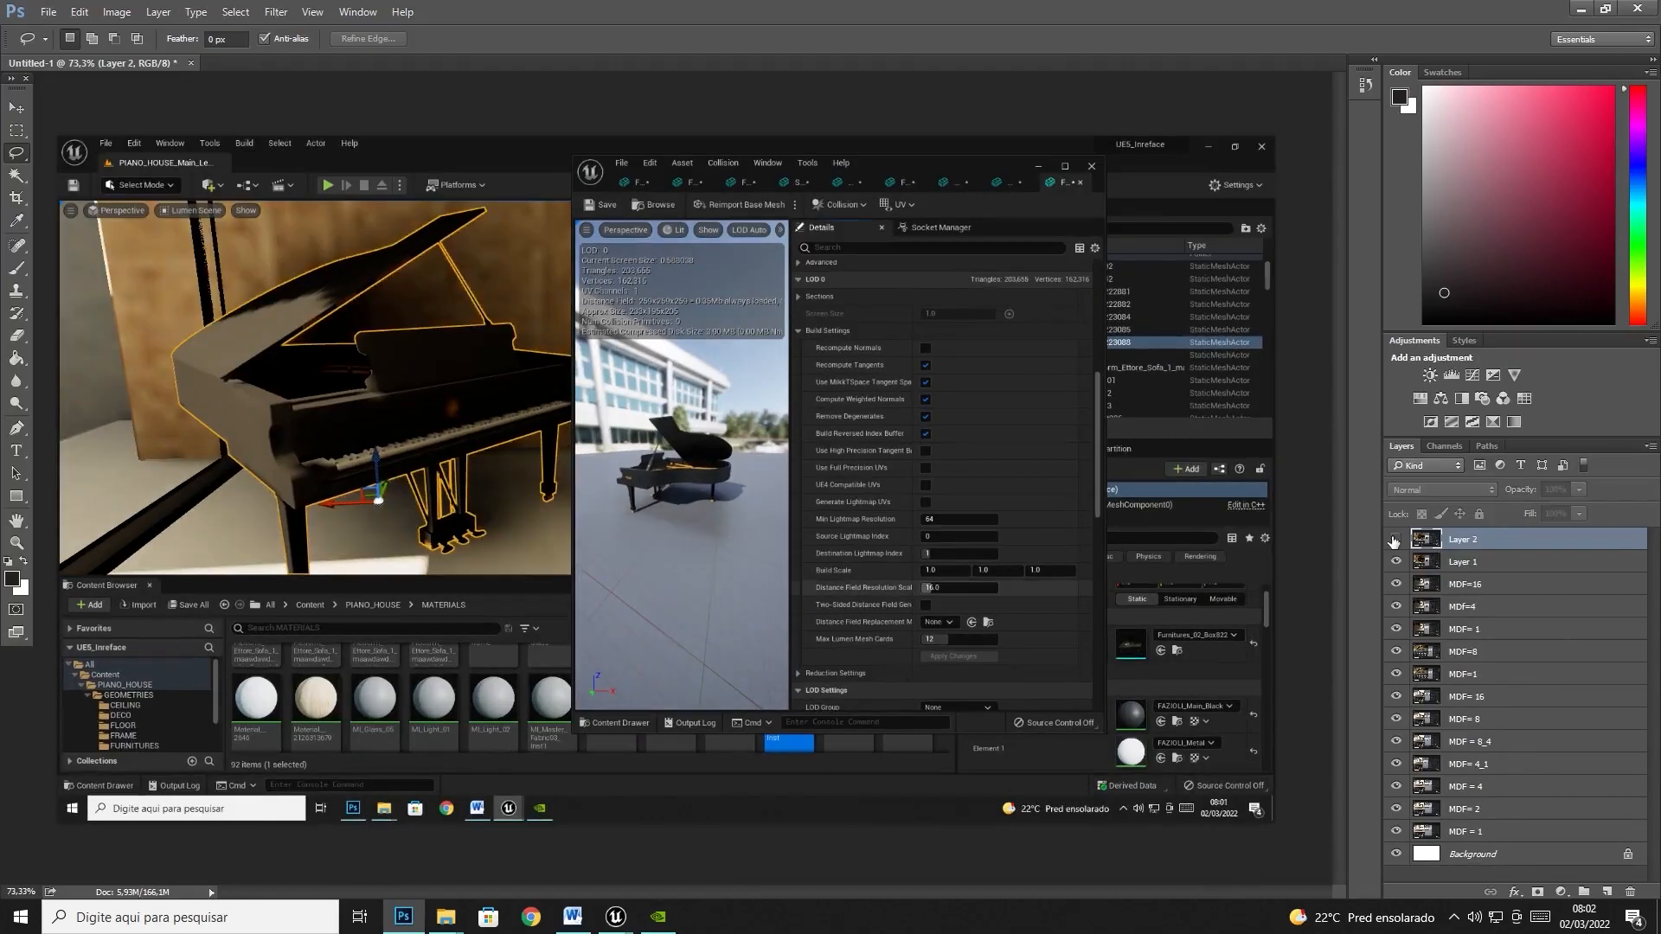
# - Toggle the top layer's visibility to compare the two piano captures
pyautogui.click(1395, 539)
pyautogui.click(1395, 540)
pyautogui.click(1395, 541)
pyautogui.click(1395, 541)
# - Apply a Distance Field Resolution Scale of 32 to the armchair mesh and toggle the top Photoshop capture layer to compare results
pyautogui.click(1582, 9)
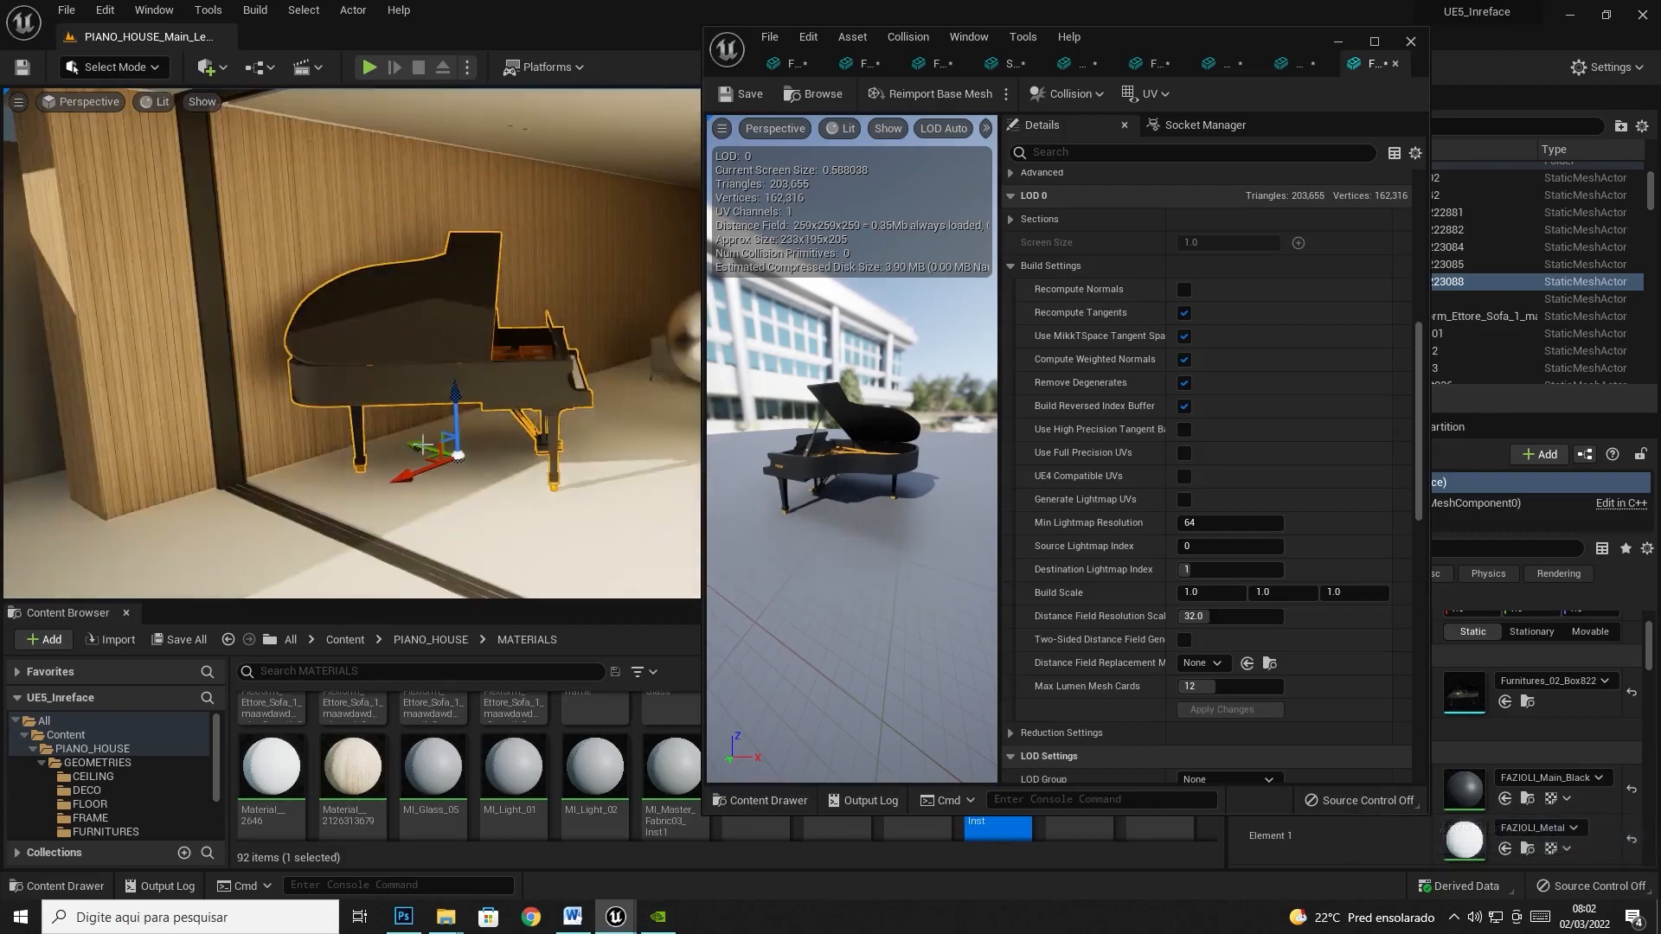
pyautogui.moveTo(422, 445)
pyautogui.mouseDown()
pyautogui.moveTo(576, 471)
pyautogui.moveTo(420, 427)
pyautogui.mouseUp()
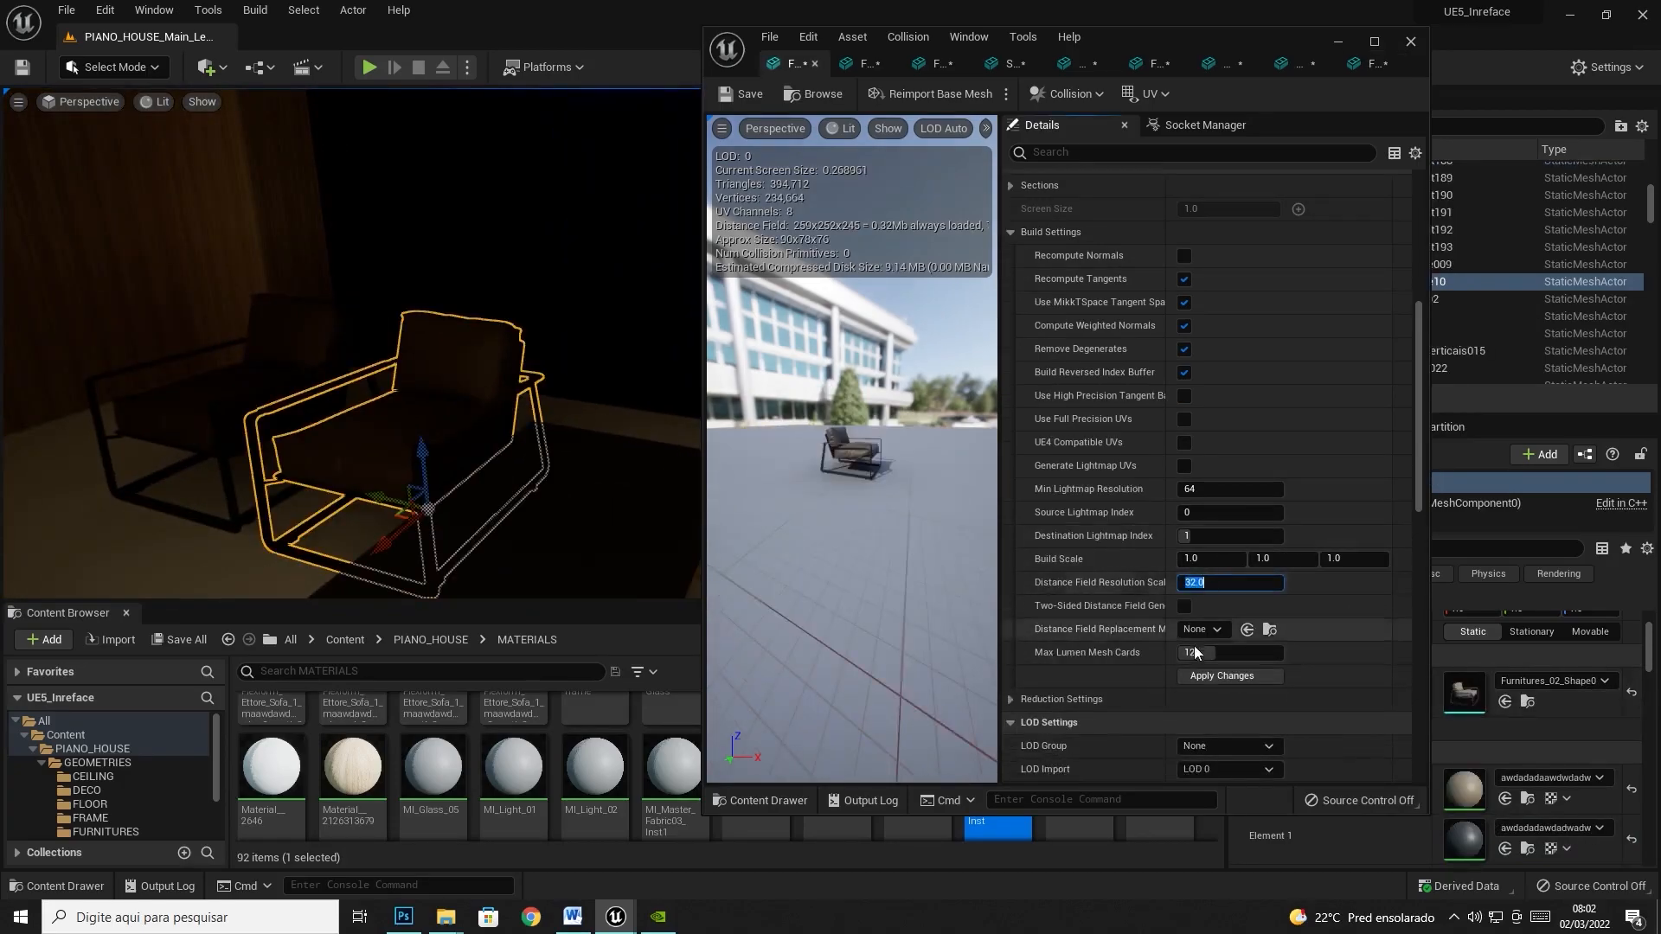
pyautogui.click(1224, 674)
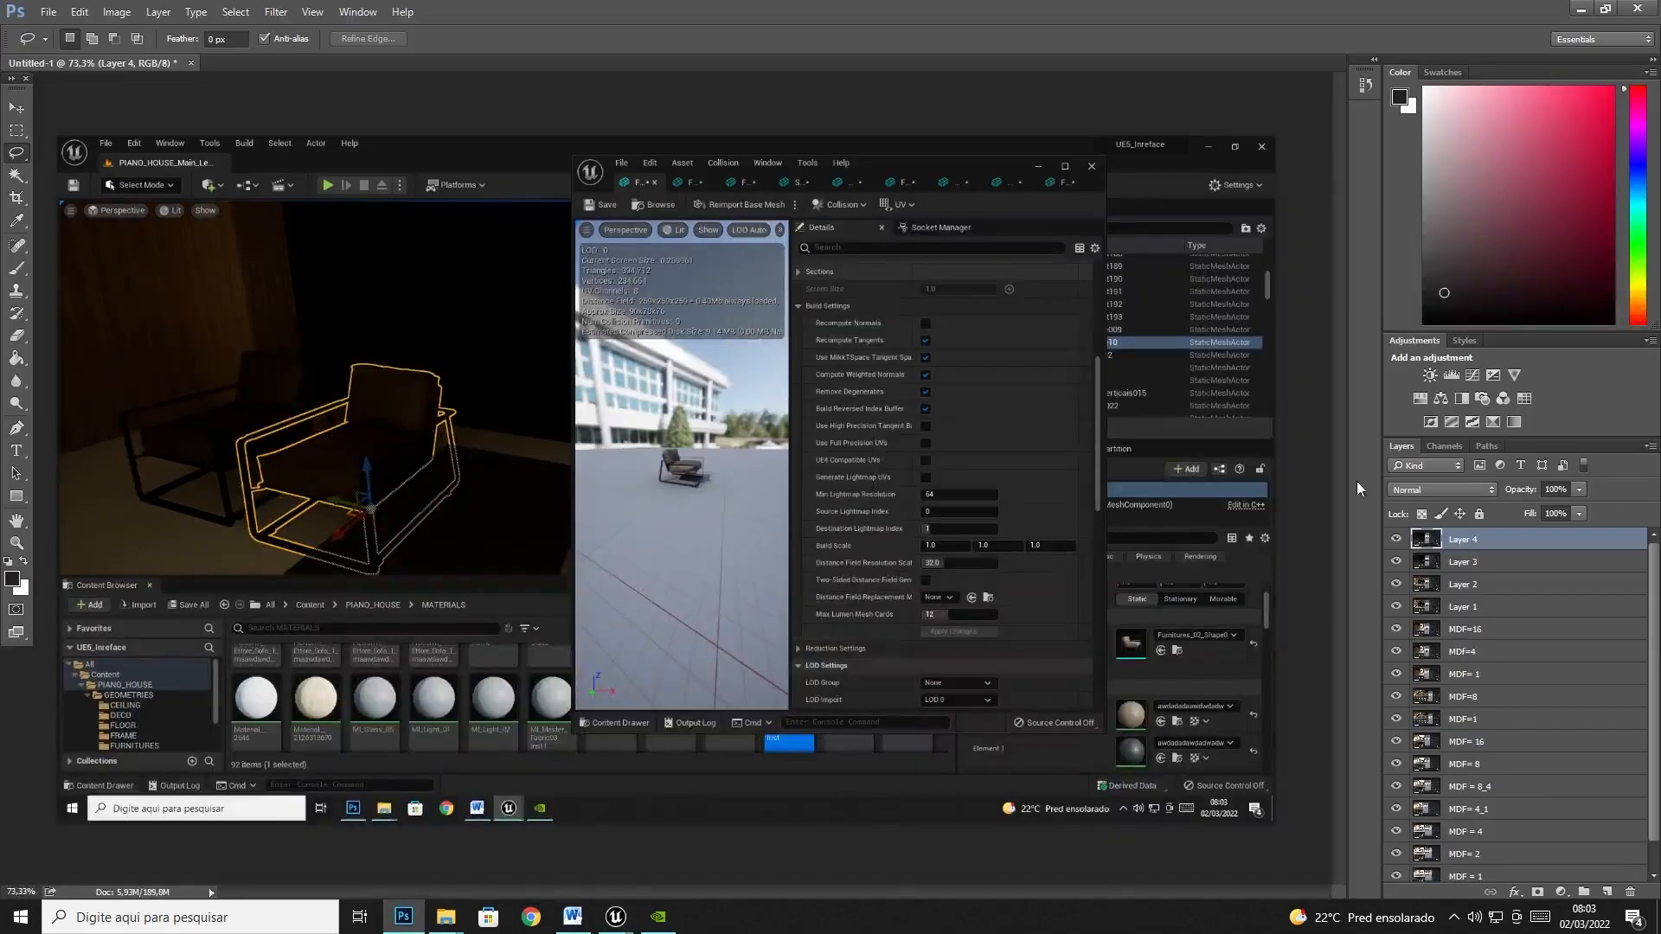
pyautogui.click(1397, 539)
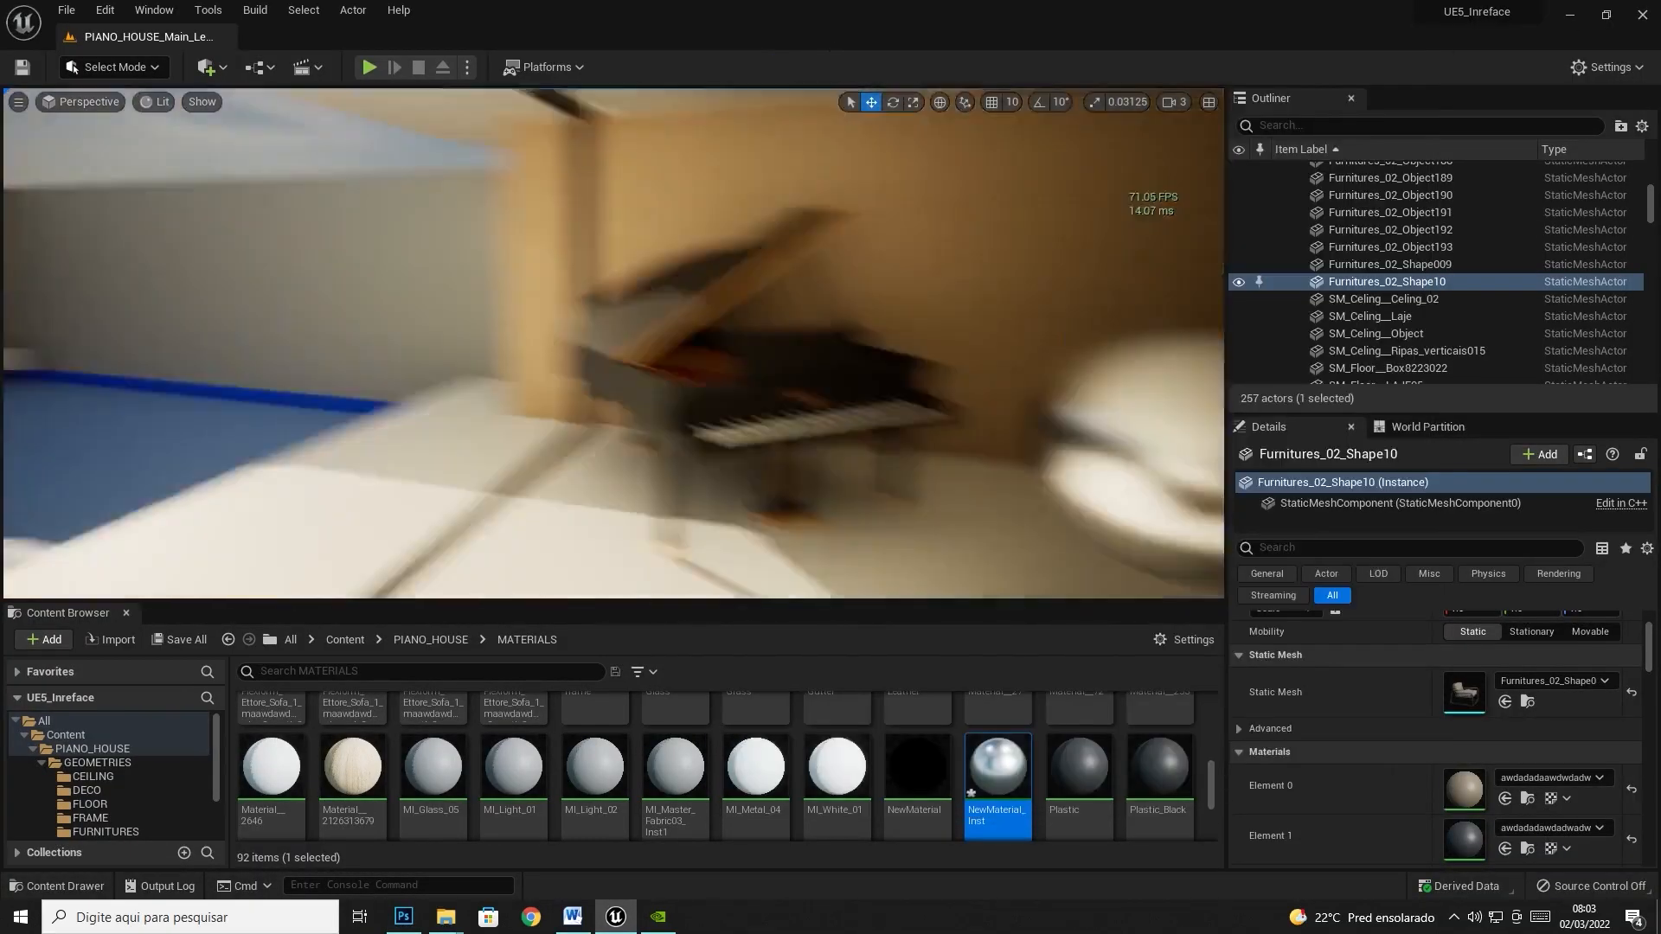
# - Hide the glass frame panels standing between the piano room and the bathtub
pyautogui.moveTo(682, 300); pyautogui.dragTo(718, 303, button='right')
pyautogui.click(683, 300)
pyautogui.press('h')
pyautogui.click(849, 312)
pyautogui.press('h')
pyautogui.moveTo(849, 312); pyautogui.dragTo(891, 303, button='right')
pyautogui.click(775, 185)
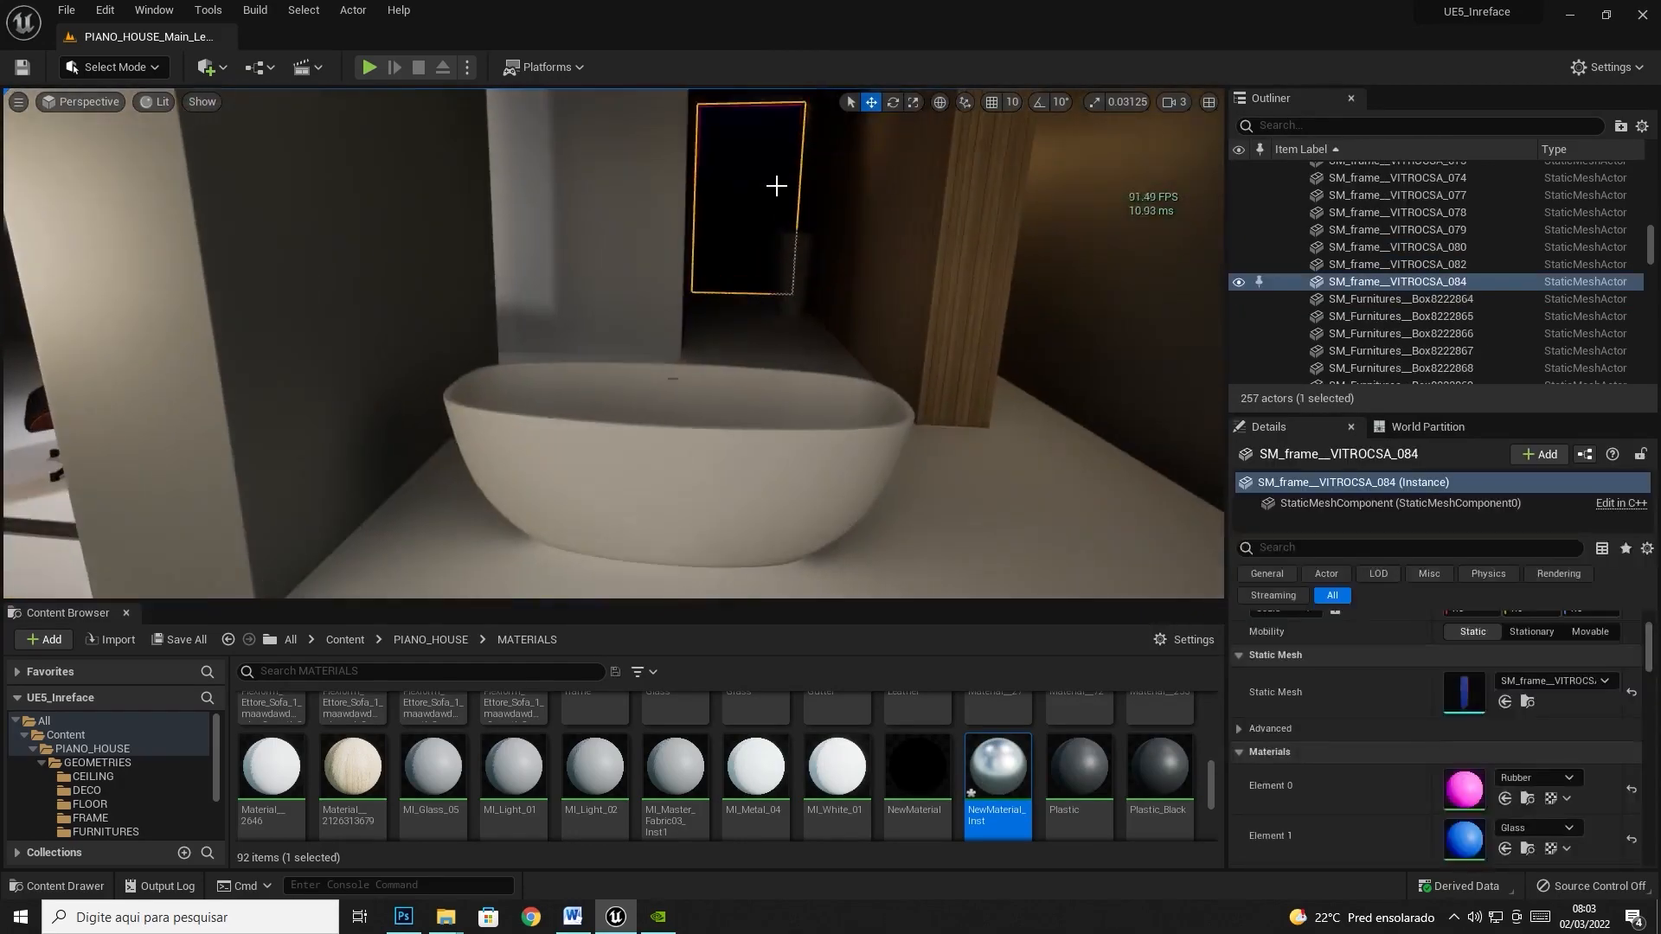
pyautogui.press('h')
pyautogui.moveTo(775, 185); pyautogui.dragTo(830, 182, button='right')
# - Select the bathtub and switch the viewport to the Lumen Scene view
pyautogui.click(522, 546)
pyautogui.moveTo(522, 547); pyautogui.dragTo(485, 597, button='right')
pyautogui.click(158, 103)
pyautogui.moveTo(237, 383)
pyautogui.click(400, 432)
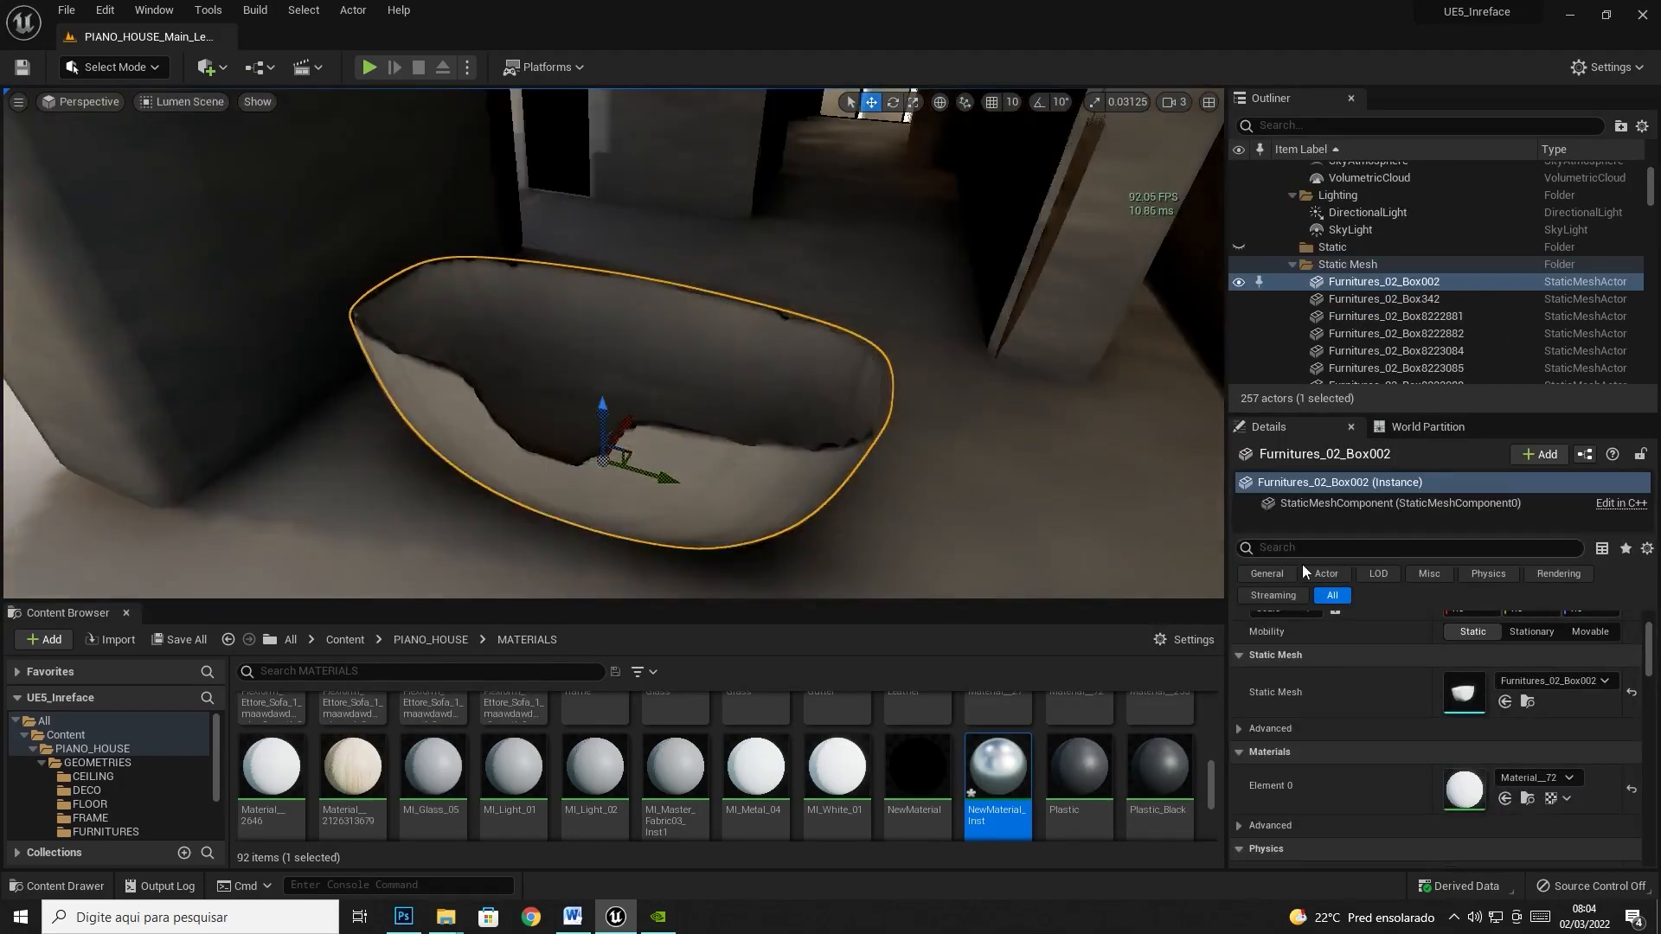
# - Set the bathtub mesh's Distance Field Resolution Scale to 16 and apply the change
pyautogui.doubleClick(1464, 693)
pyautogui.scroll(-10, 1228, 398)
pyautogui.scroll(8, 1205, 483)
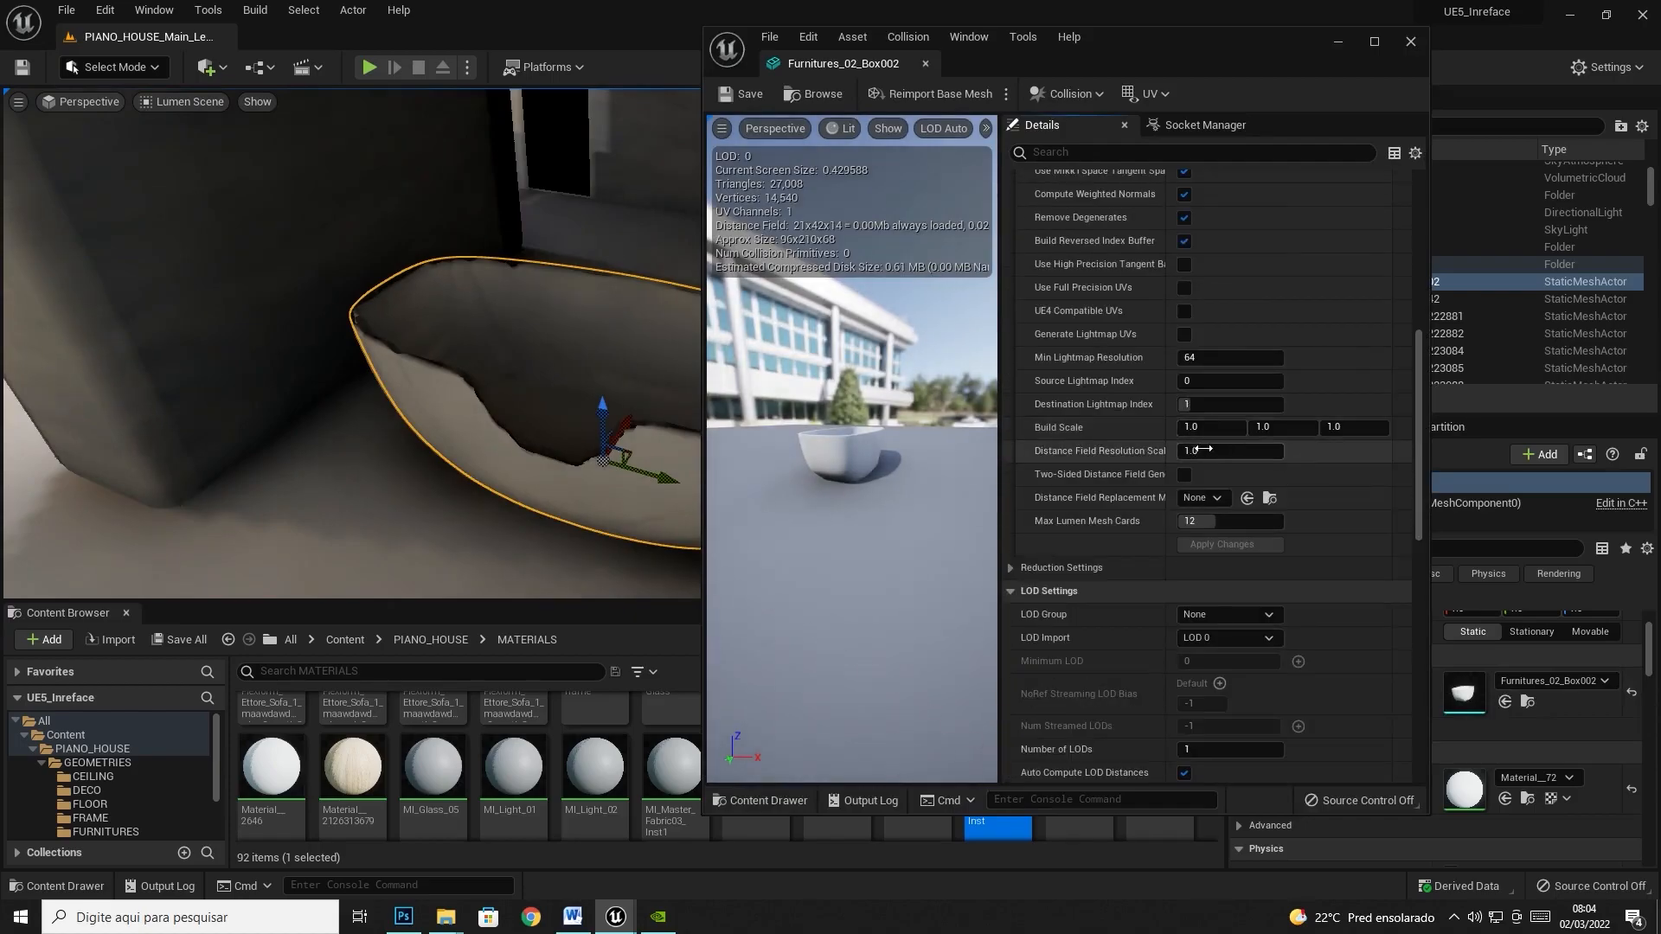
pyautogui.moveTo(1211, 37); pyautogui.dragTo(1356, 37)
pyautogui.click(1361, 544)
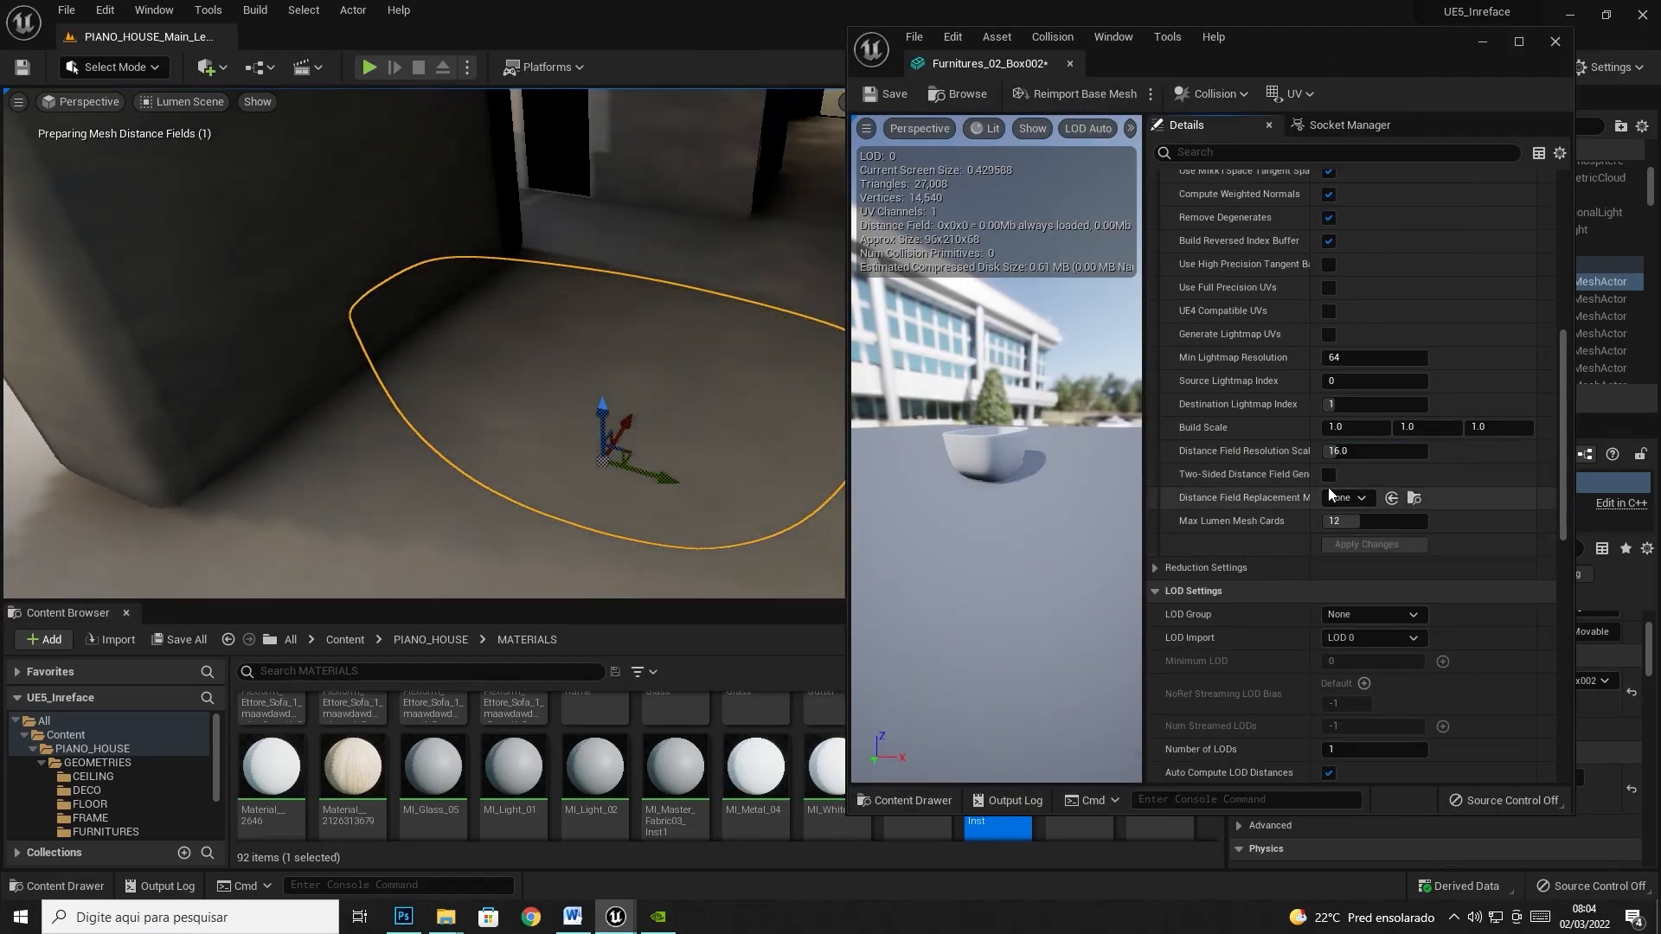
# - Select one of the two tall planters and apply a Distance Field Resolution Scale of 8 to its mesh
pyautogui.moveTo(424, 346); pyautogui.dragTo(640, 355, button='right')
pyautogui.click(389, 450)
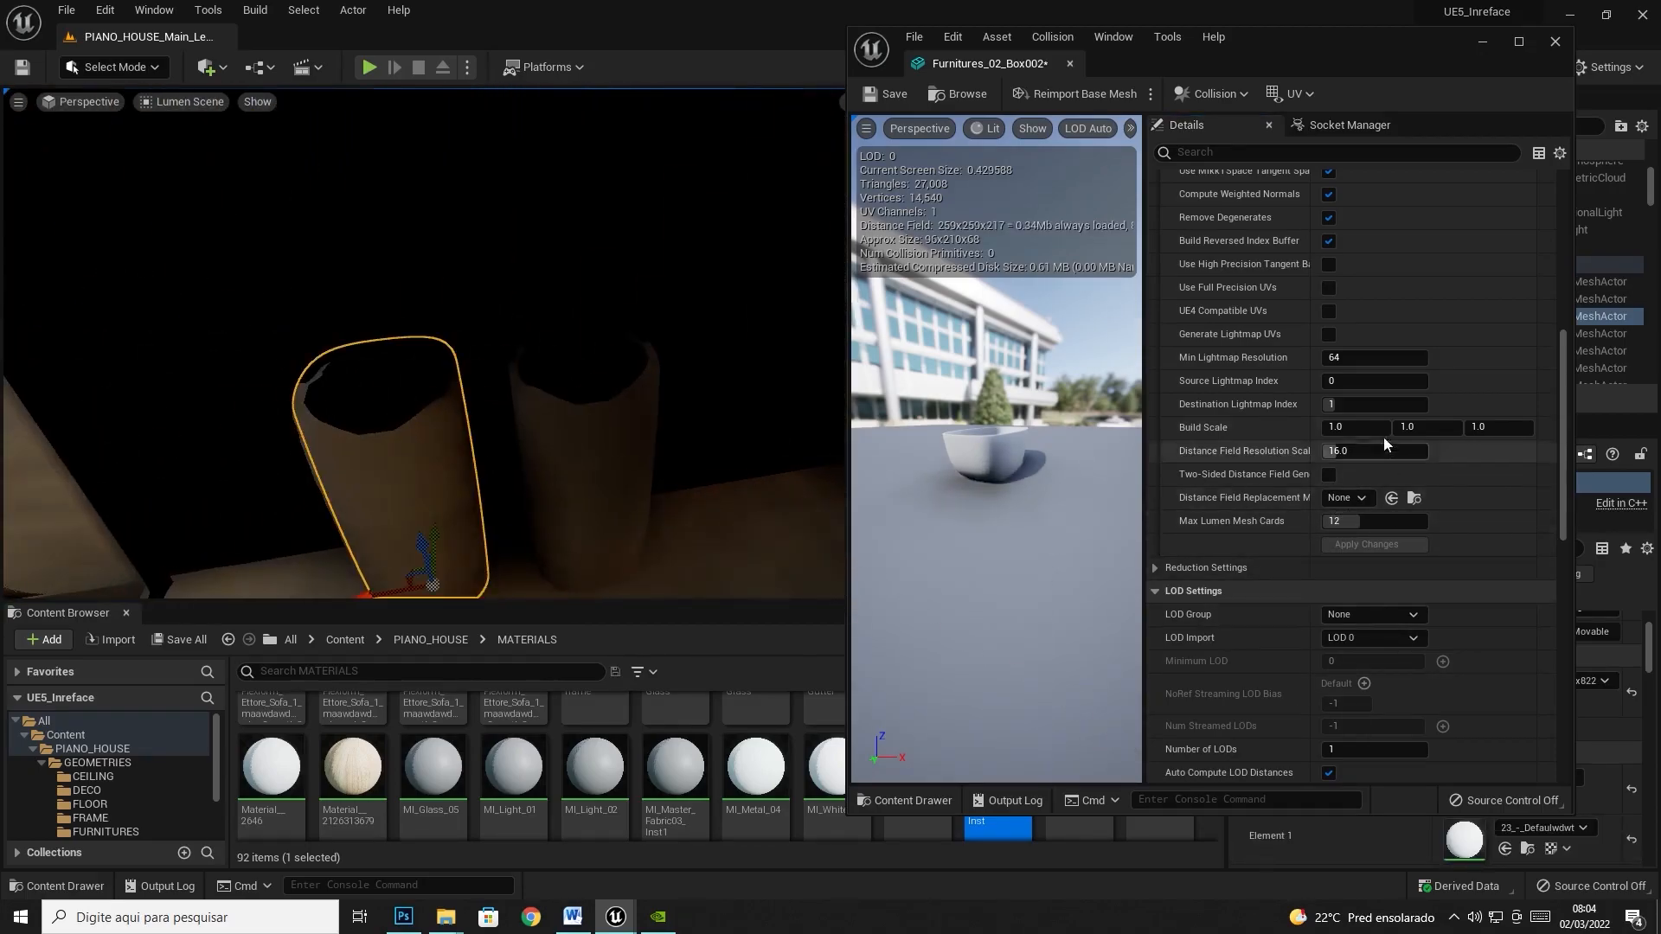
pyautogui.doubleClick(1461, 683)
pyautogui.click(1346, 502)
pyautogui.write('8')
pyautogui.press('Return')
pyautogui.click(1380, 592)
# - Raise the tall planter mesh's Distance Field Resolution Scale to 16 and apply the change
pyautogui.click(1346, 502)
pyautogui.write('16')
pyautogui.click(1353, 597)
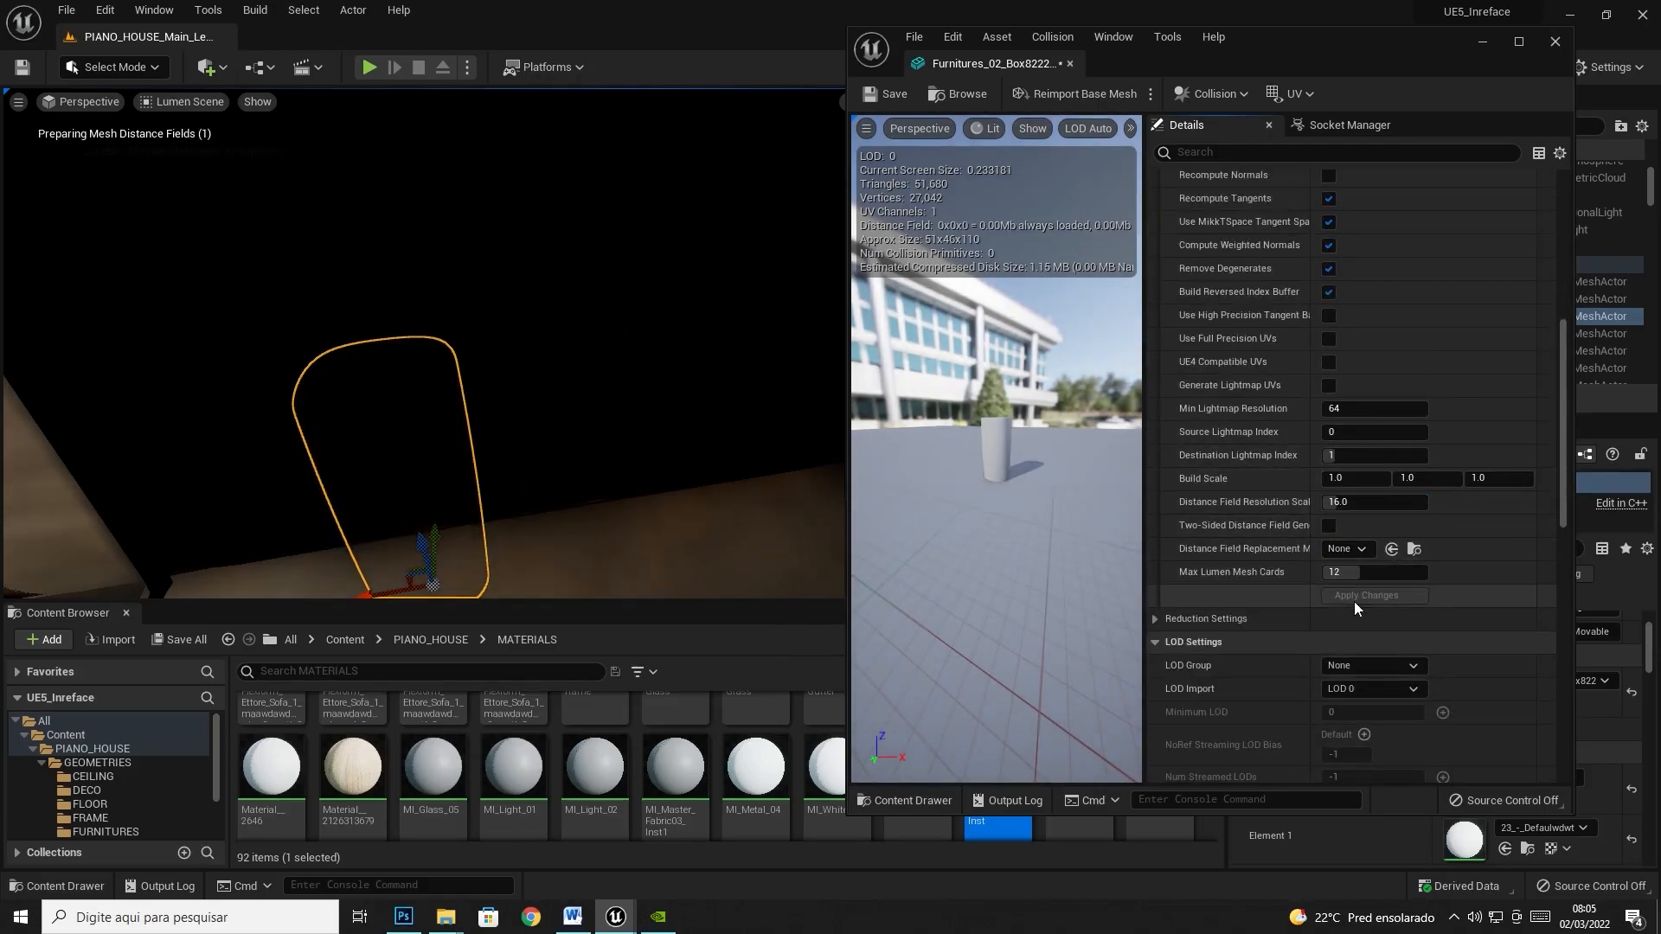
# - Set the SM_Wall__PAREDE01 mesh's Distance Field Resolution Scale to 8 and apply the change
pyautogui.moveTo(554, 390); pyautogui.dragTo(778, 398, button='right')
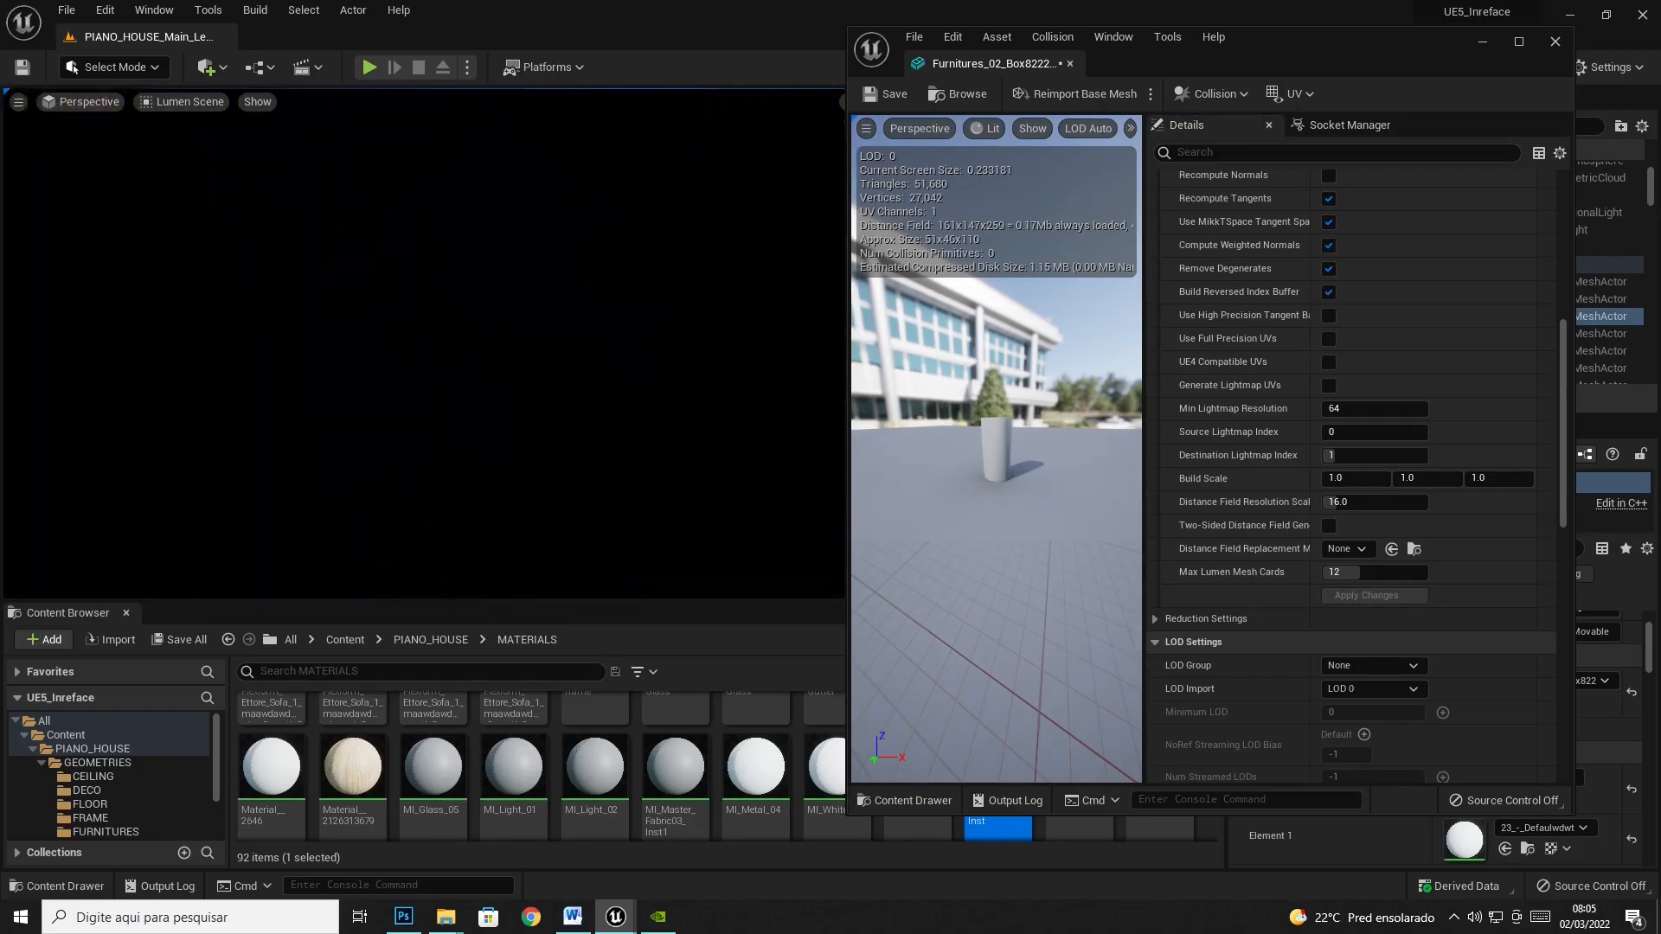
pyautogui.moveTo(571, 458); pyautogui.dragTo(528, 463, button='right')
pyautogui.click(1552, 43)
pyautogui.doubleClick(1475, 676)
pyautogui.scroll(-10, 1384, 549)
pyautogui.click(1346, 594)
pyautogui.click(1359, 640)
pyautogui.write('8')
pyautogui.press('Return')
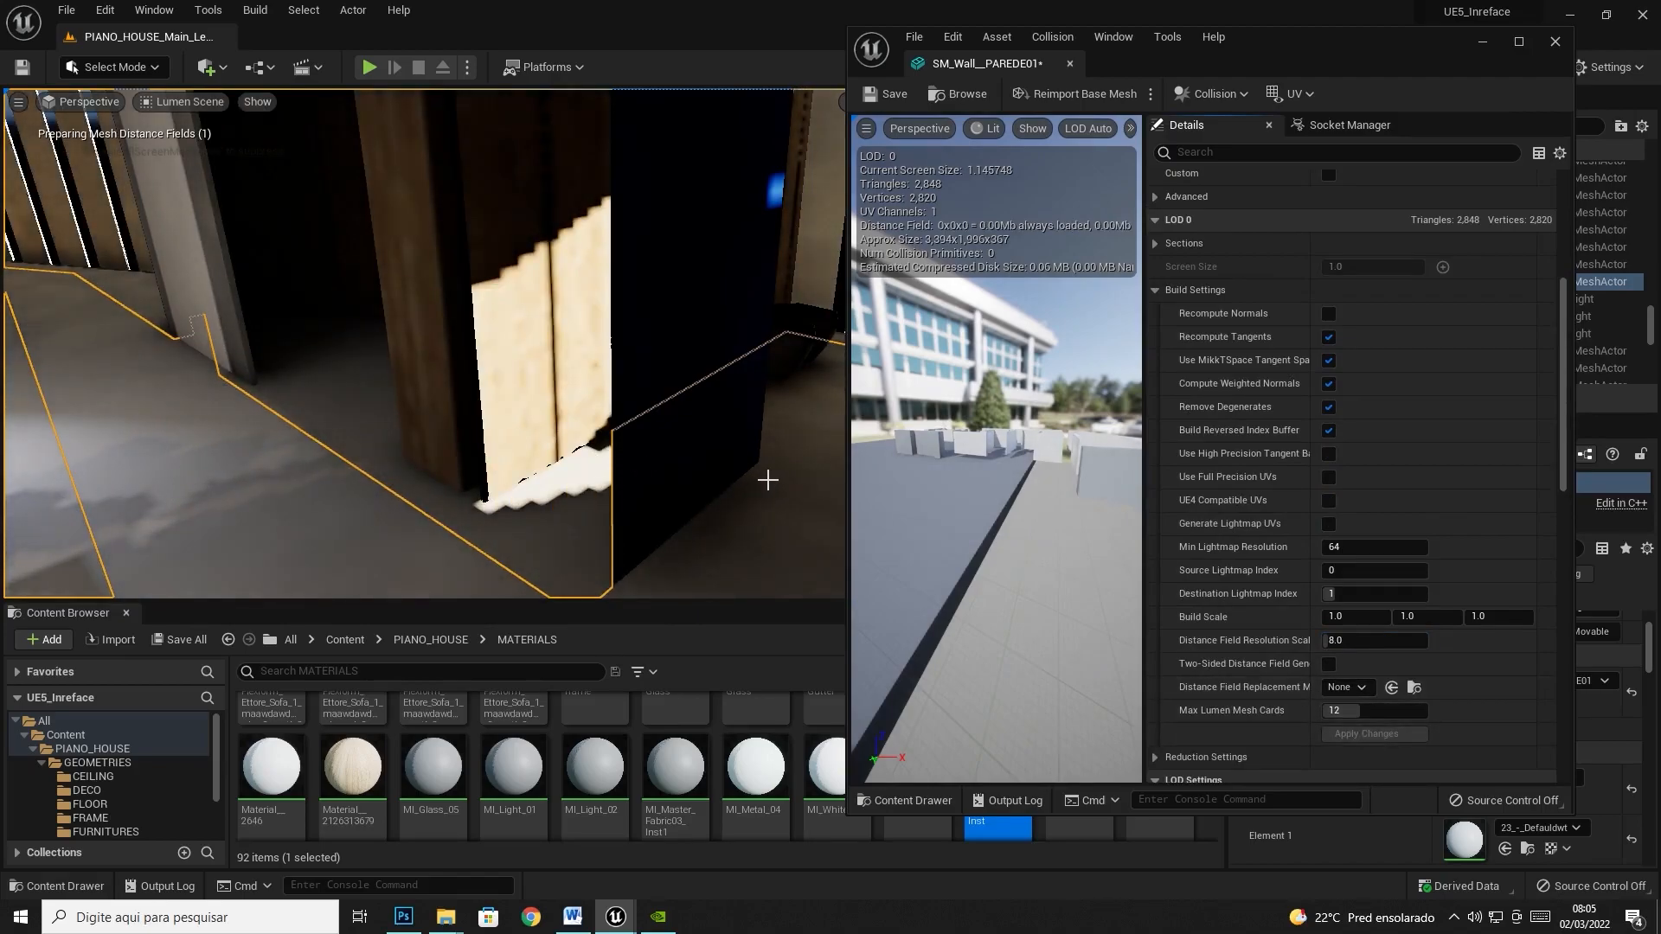
# - Set the lounge chair's ottoman mesh to a Distance Field Resolution Scale of 16 and apply the change
pyautogui.moveTo(381, 534); pyautogui.dragTo(433, 553, button='right')
pyautogui.click(697, 533)
pyautogui.moveTo(698, 533); pyautogui.dragTo(484, 519, button='right')
pyautogui.click(536, 324)
pyautogui.moveTo(537, 324); pyautogui.dragTo(519, 346, button='right')
pyautogui.press('e')
pyautogui.click(1555, 43)
pyautogui.doubleClick(1468, 685)
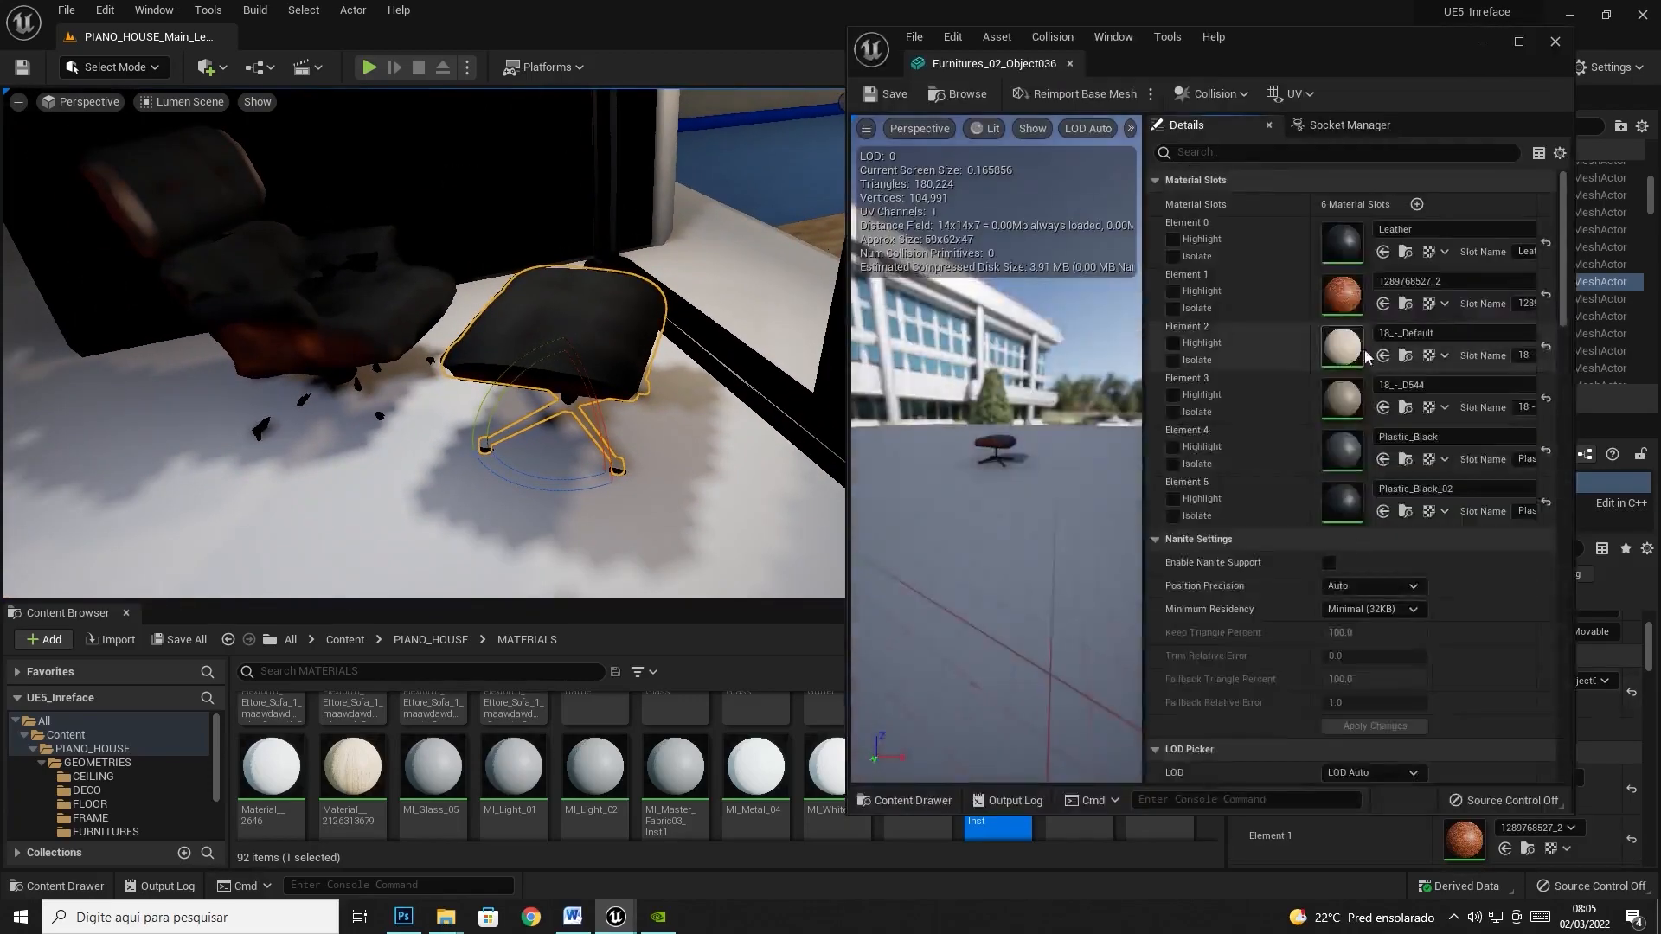
pyautogui.scroll(-8, 1342, 634)
pyautogui.click(1365, 772)
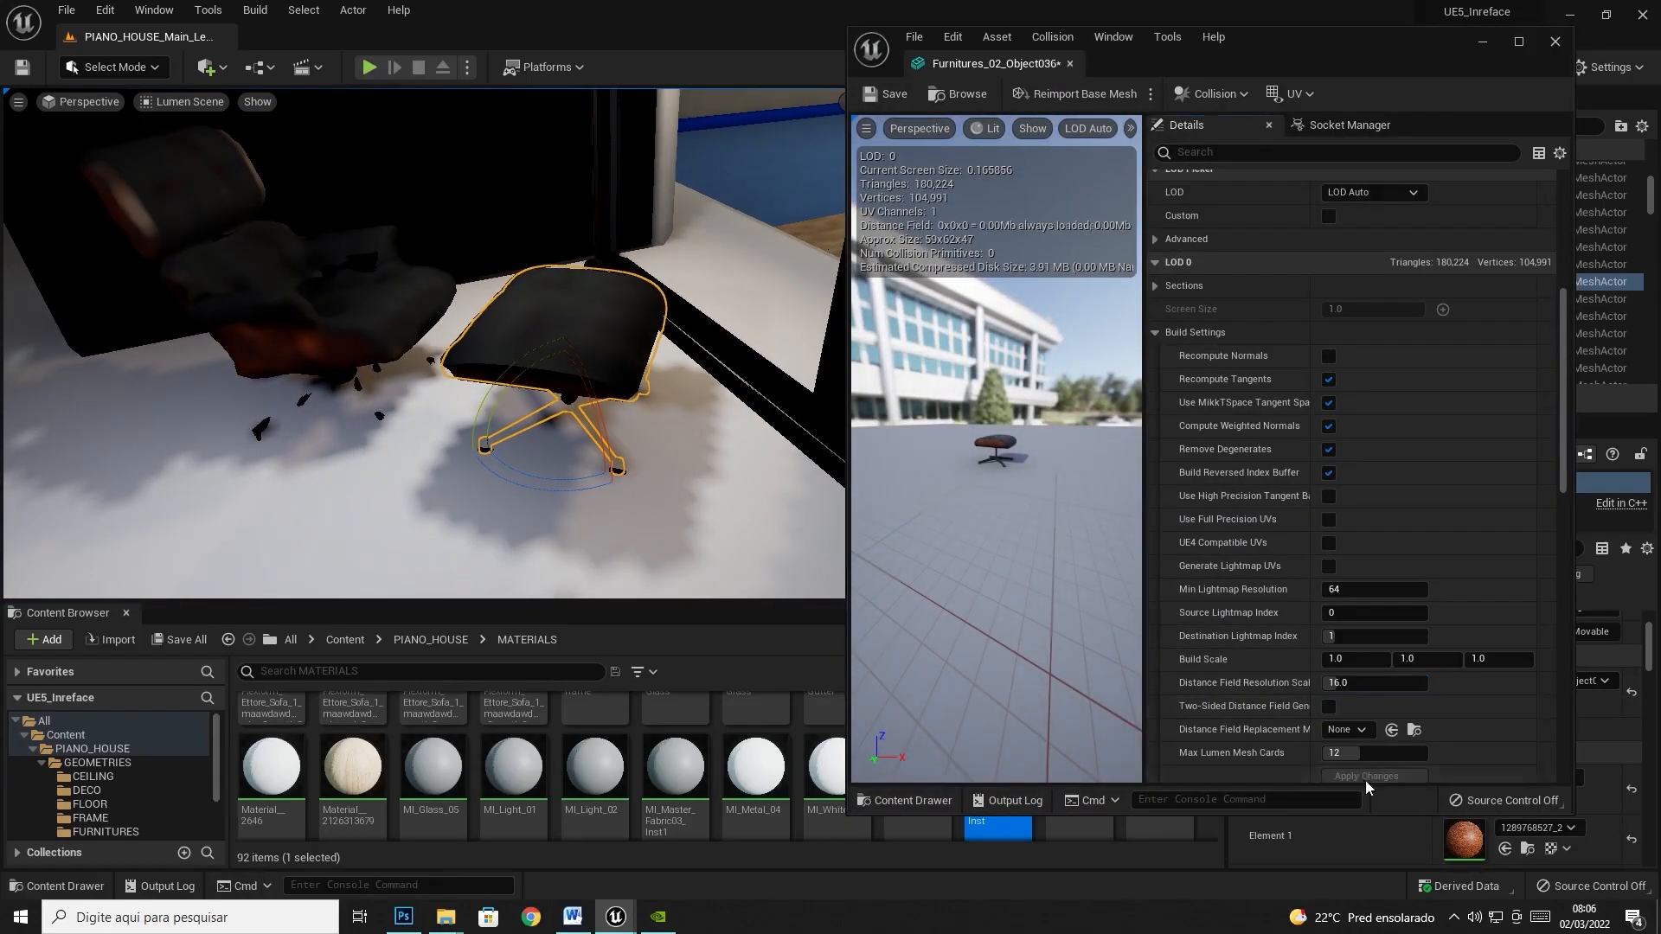
# - Set the lounge chair mesh's Distance Field Resolution Scale to 16 and apply the change
pyautogui.click(351, 304)
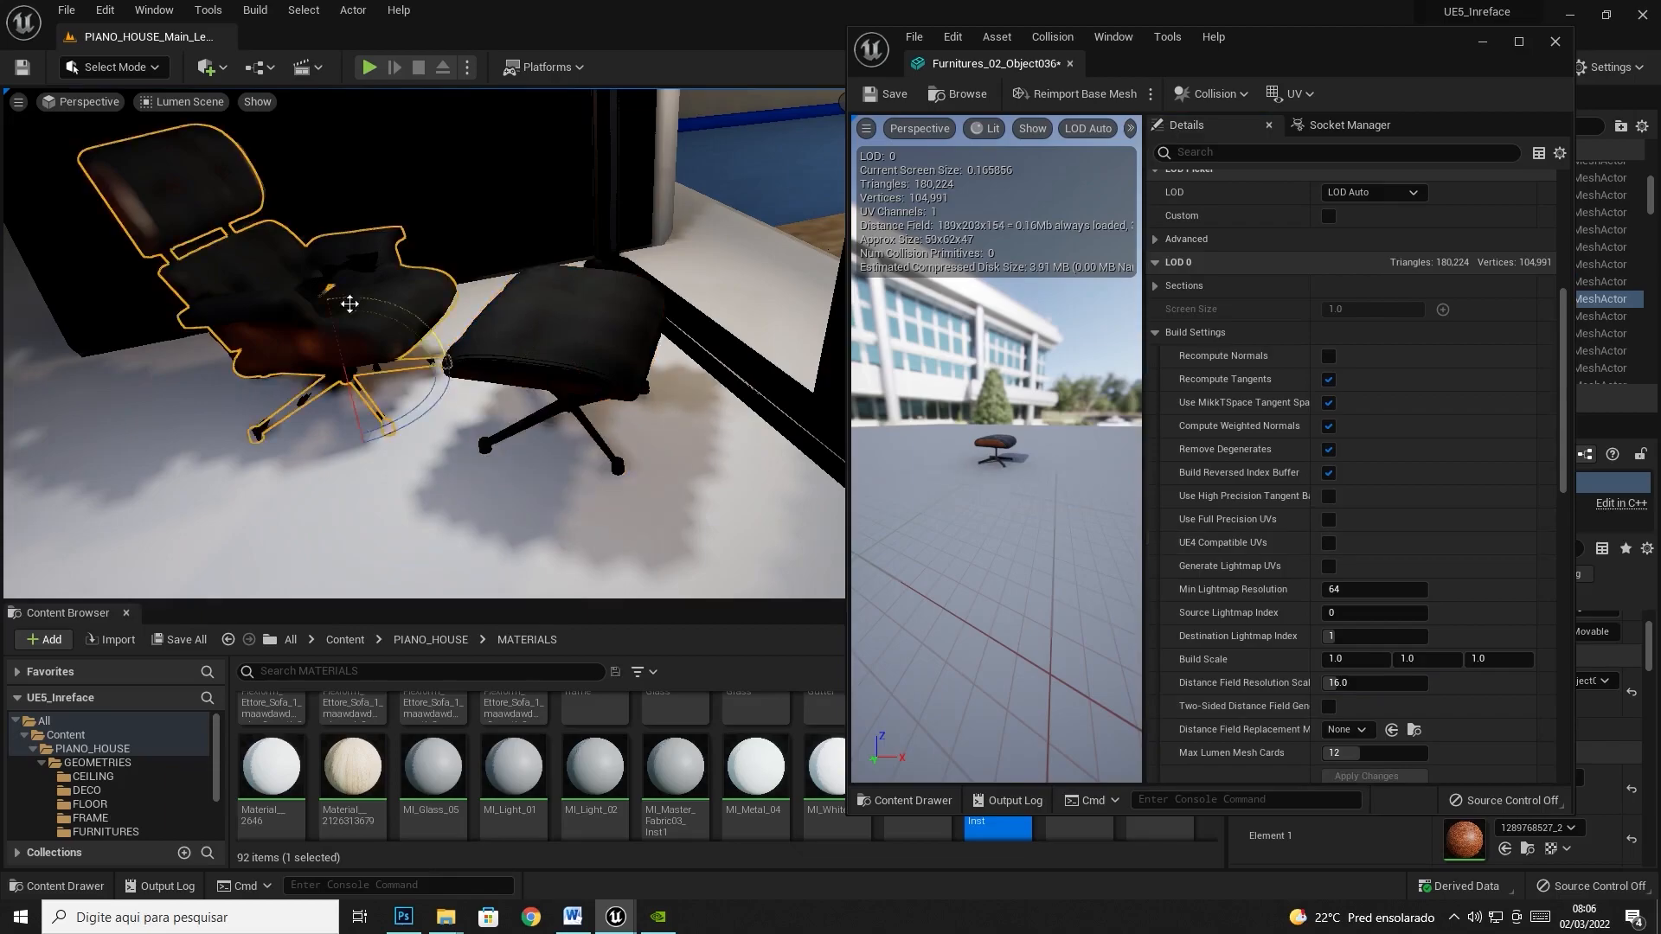
pyautogui.click(1555, 42)
pyautogui.doubleClick(1468, 699)
pyautogui.scroll(-3, 1367, 630)
pyautogui.scroll(-5, 1367, 630)
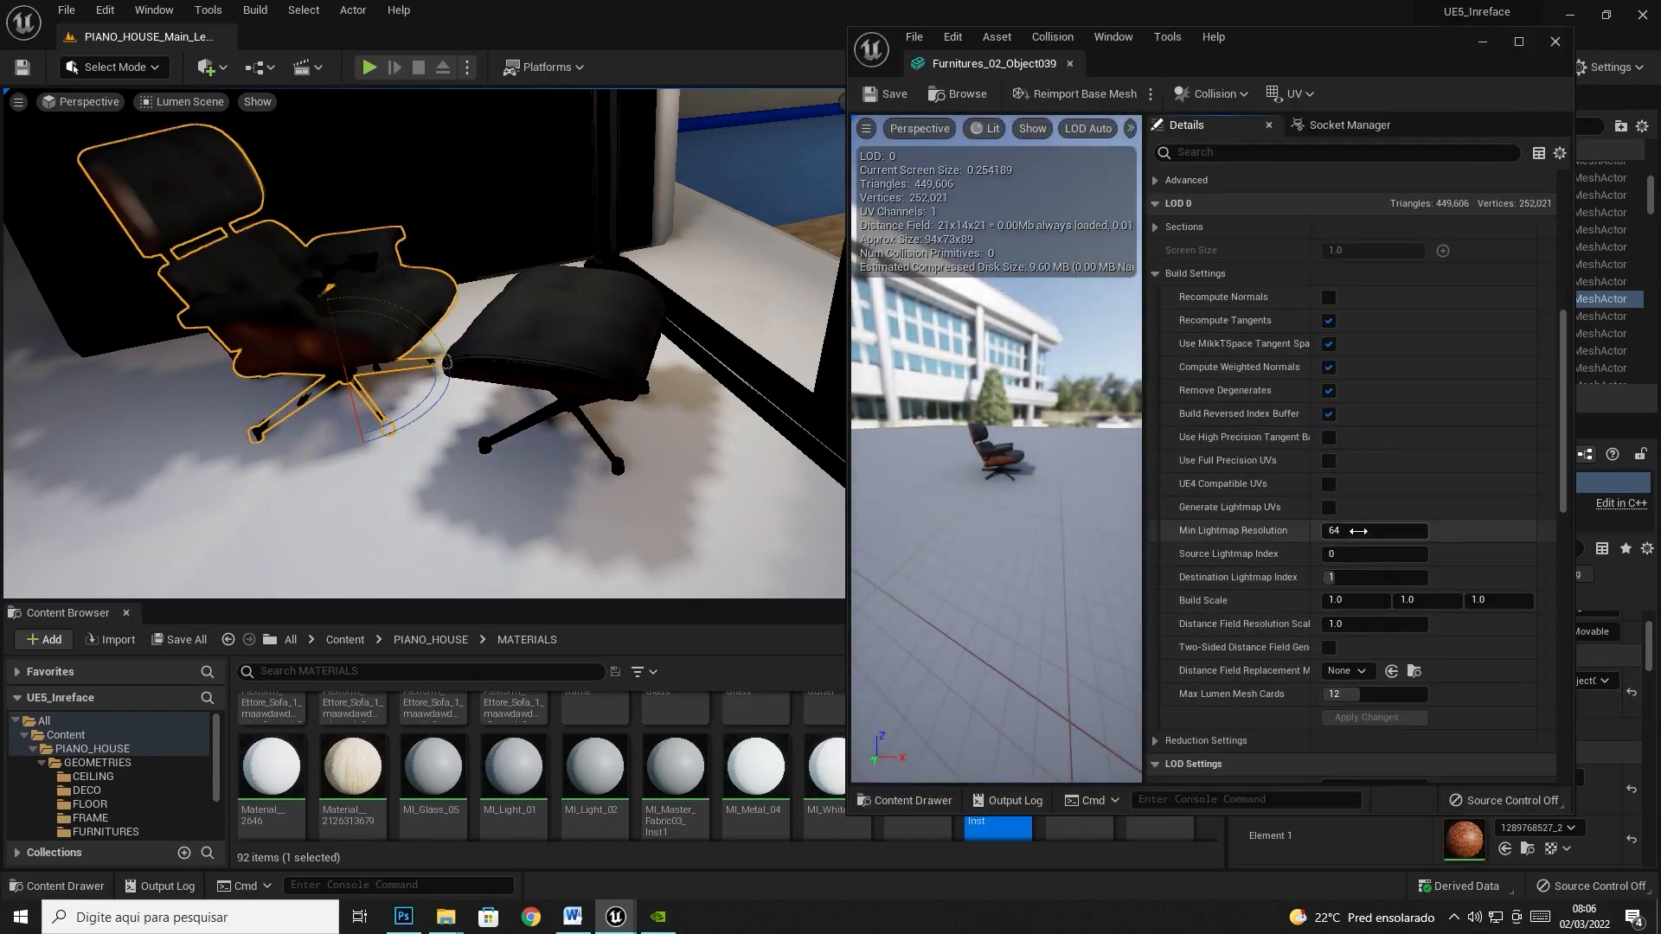
pyautogui.click(1367, 720)
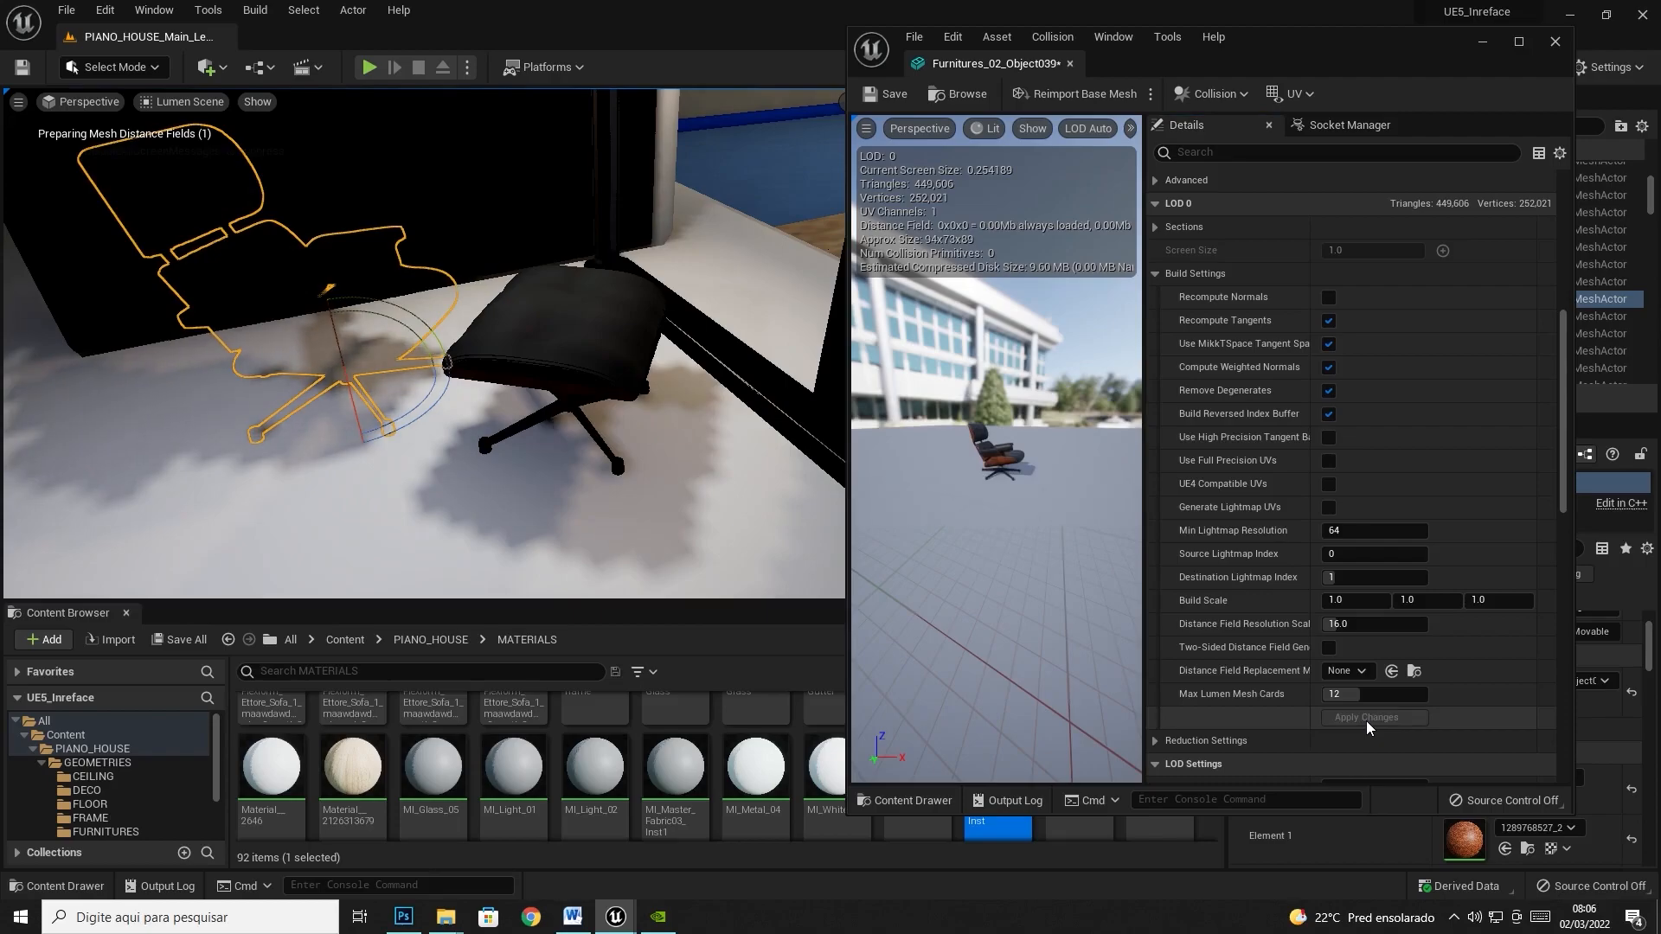
# - Inspect the SM_Wall__PAREDE01 wall around the openings in the Lumen Scene view
pyautogui.moveTo(519, 346); pyautogui.dragTo(311, 320, button='right')
pyautogui.click(632, 294)
pyautogui.click(1556, 42)
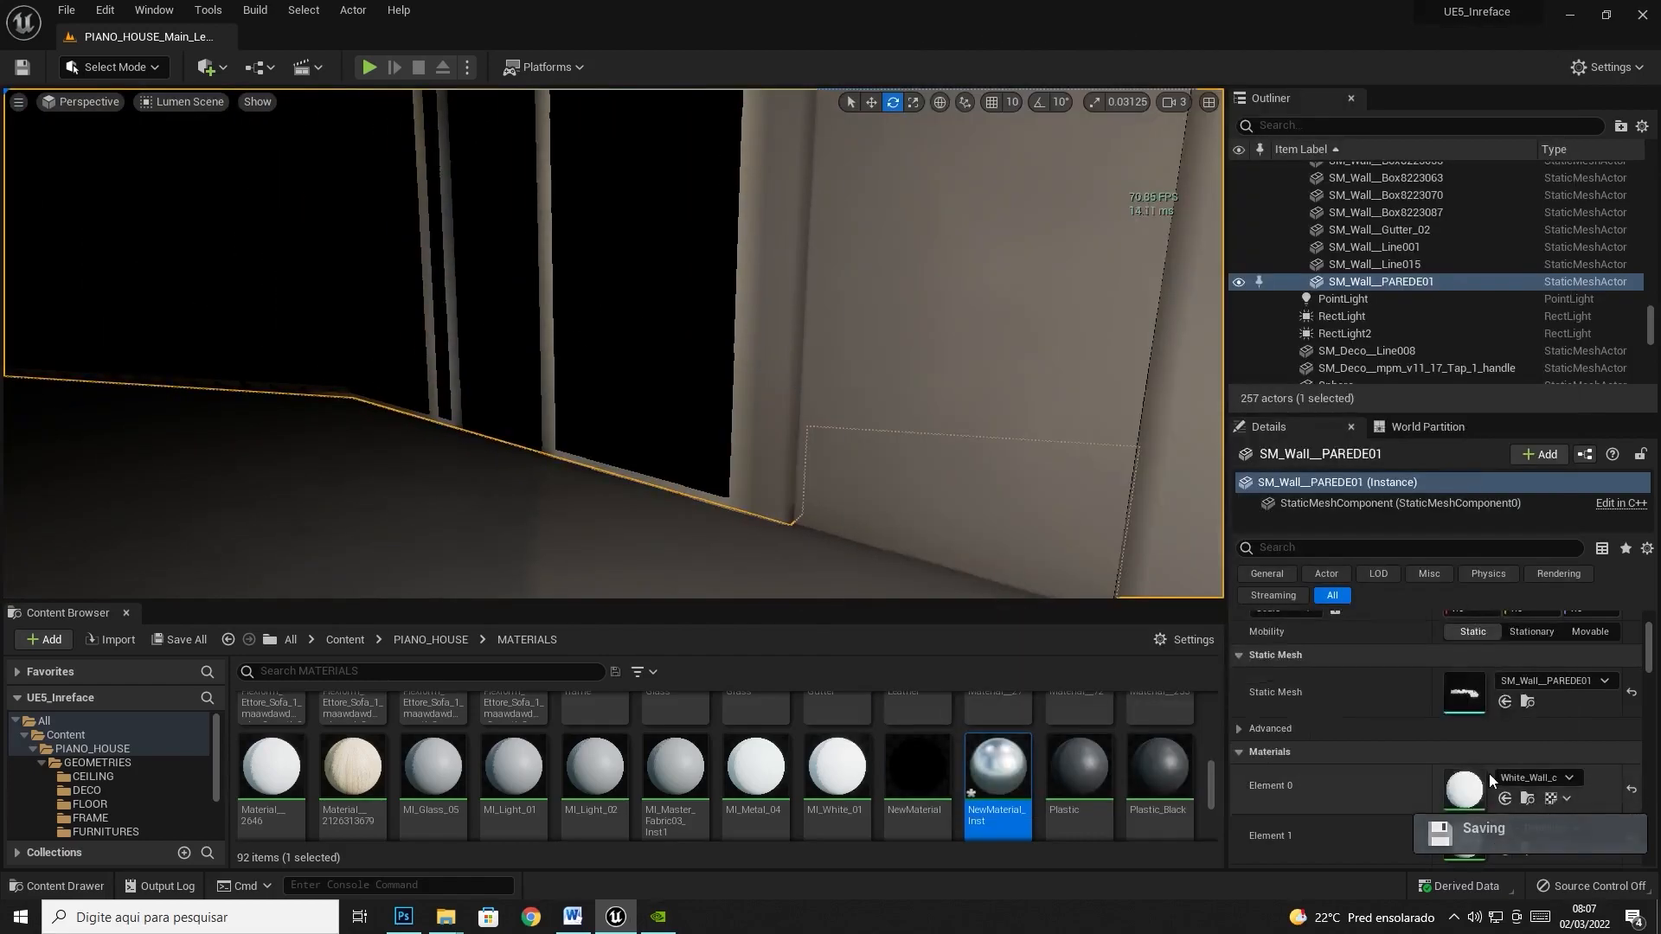
pyautogui.doubleClick(1492, 776)
pyautogui.moveTo(590, 568); pyautogui.dragTo(476, 415, button='right')
# - Open the SM_Celing__Object mesh and apply a Distance Field Resolution Scale of 1
pyautogui.click(1554, 41)
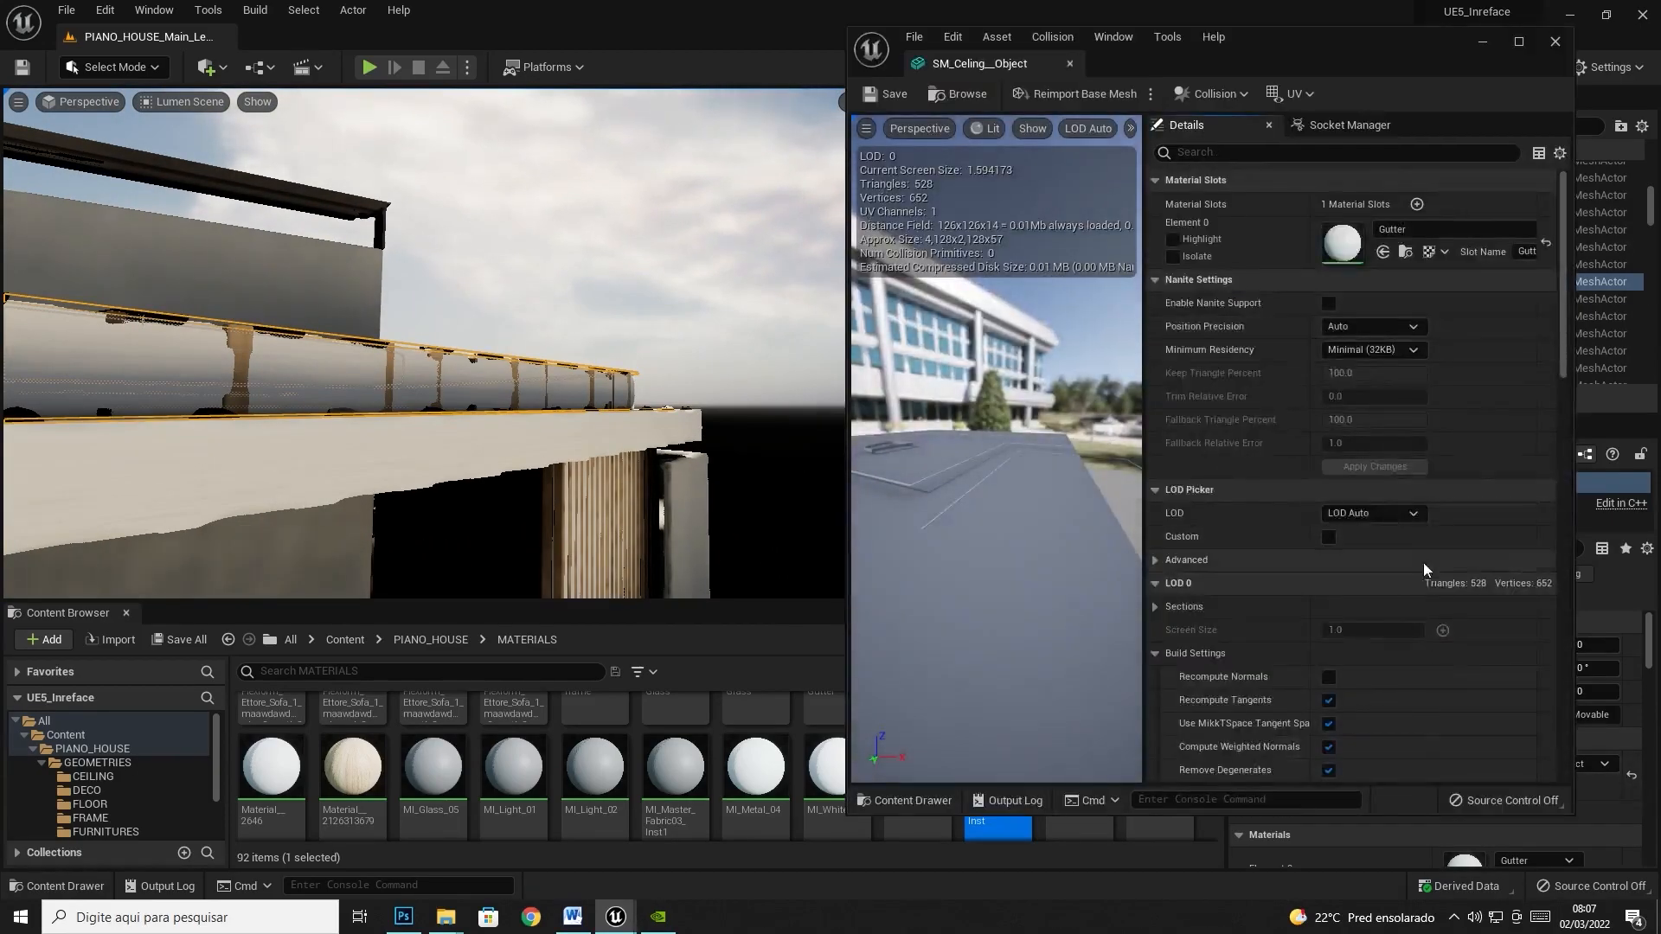
pyautogui.scroll(-8, 1420, 557)
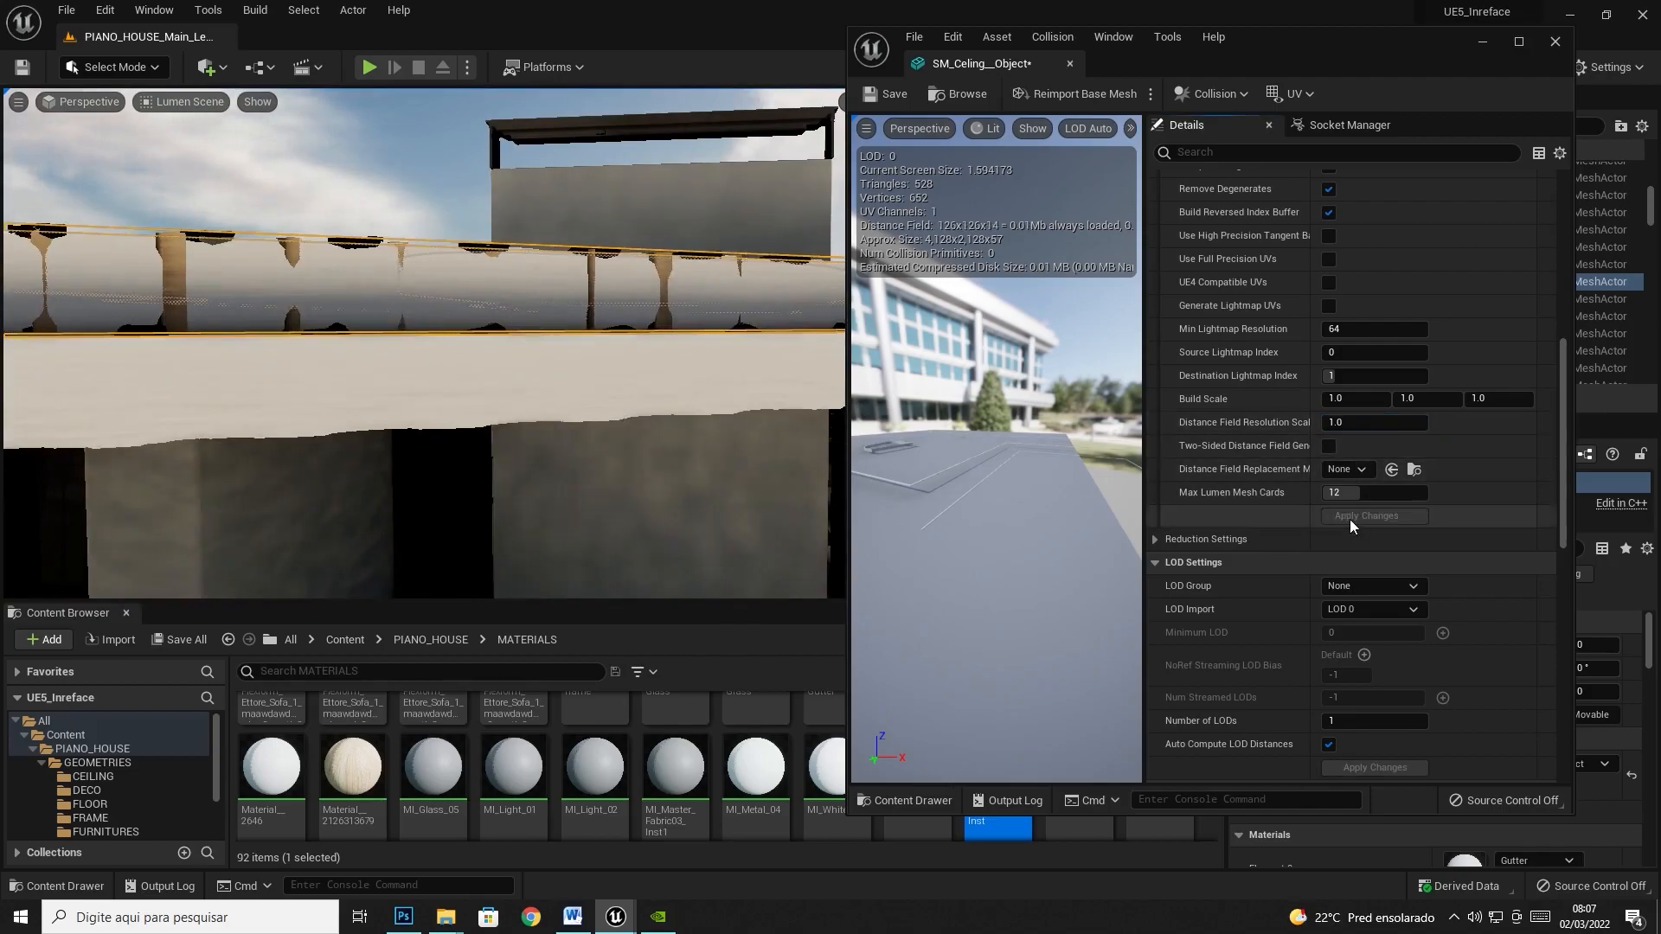
pyautogui.moveTo(553, 363); pyautogui.dragTo(614, 415, button='right')
# - Set the small pot mesh's Distance Field Resolution Scale to 16 and apply the change
pyautogui.click(467, 424)
pyautogui.click(1556, 41)
pyautogui.doubleClick(1467, 775)
pyautogui.scroll(-8, 1383, 436)
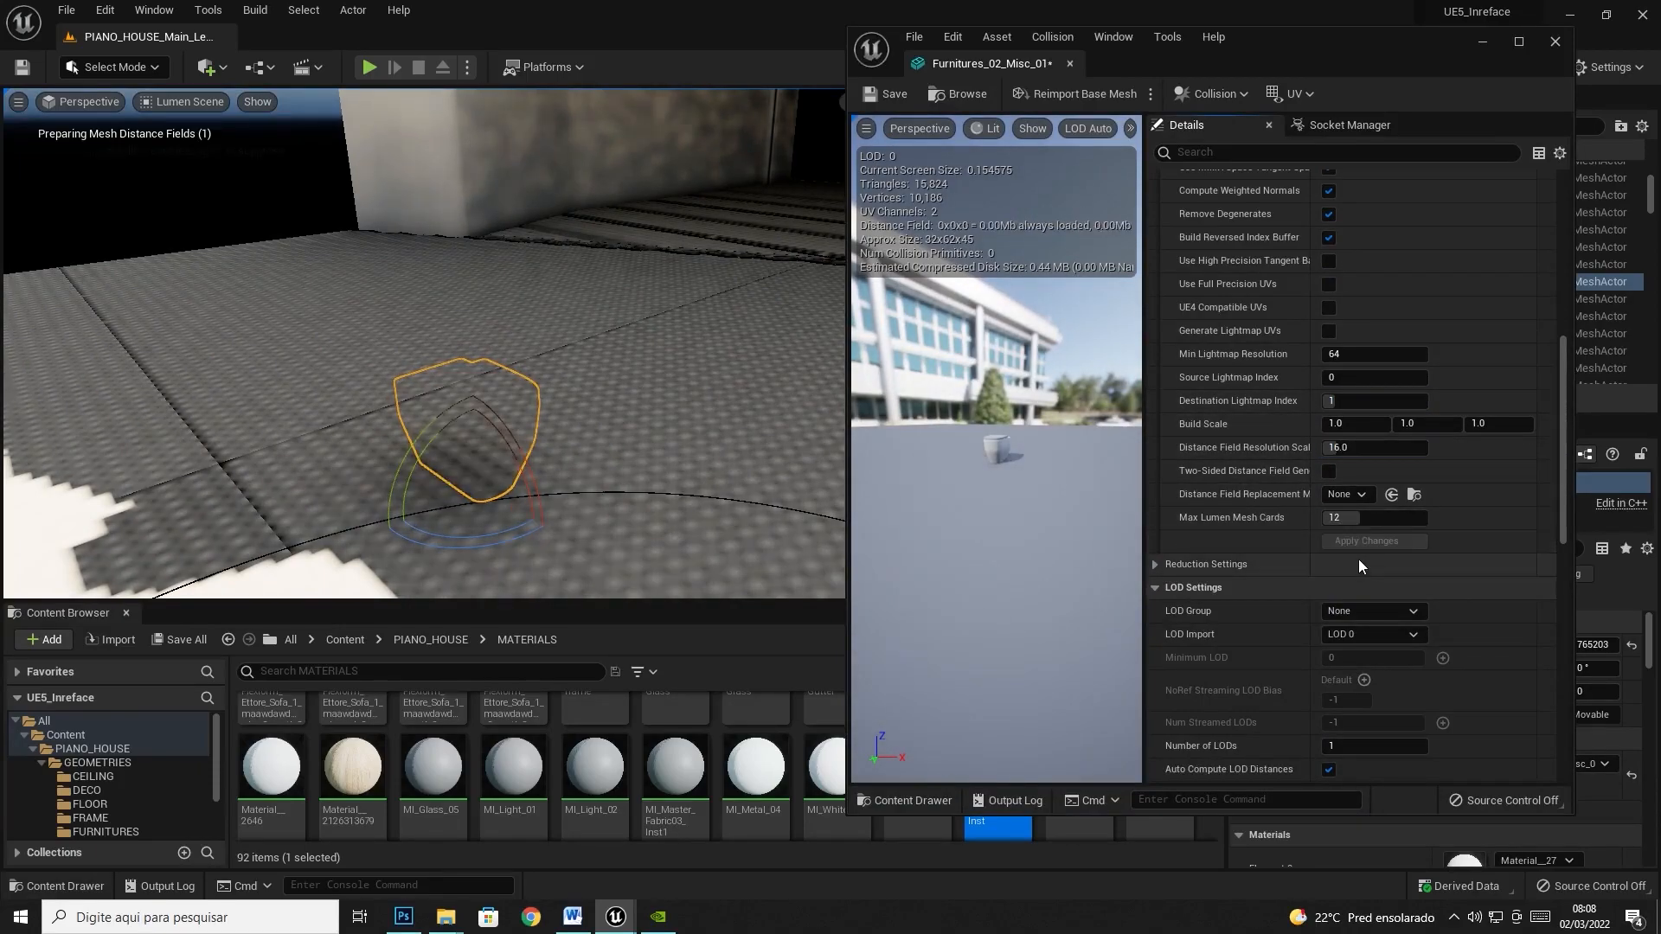
# - Try a Distance Field Resolution Scale of 32 on the small pot mesh and set it back to 16
pyautogui.click(1372, 448)
pyautogui.write('32')
pyautogui.press('Return')
pyautogui.click(1373, 543)
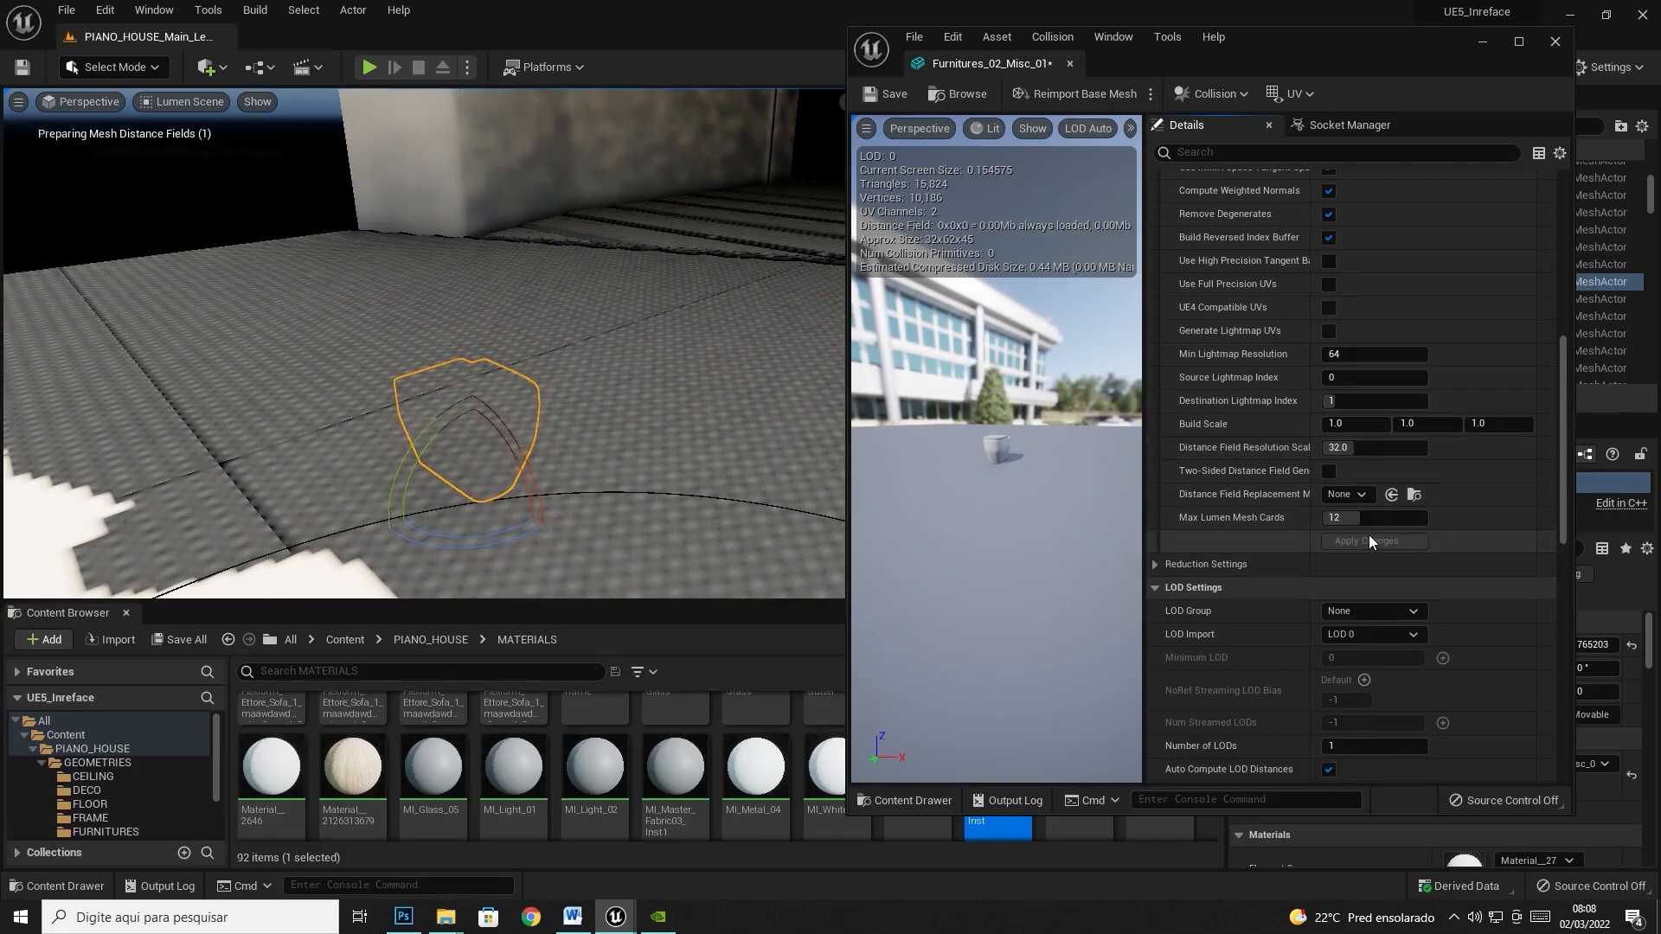
pyautogui.click(1360, 448)
pyautogui.write('16')
pyautogui.press('Return')
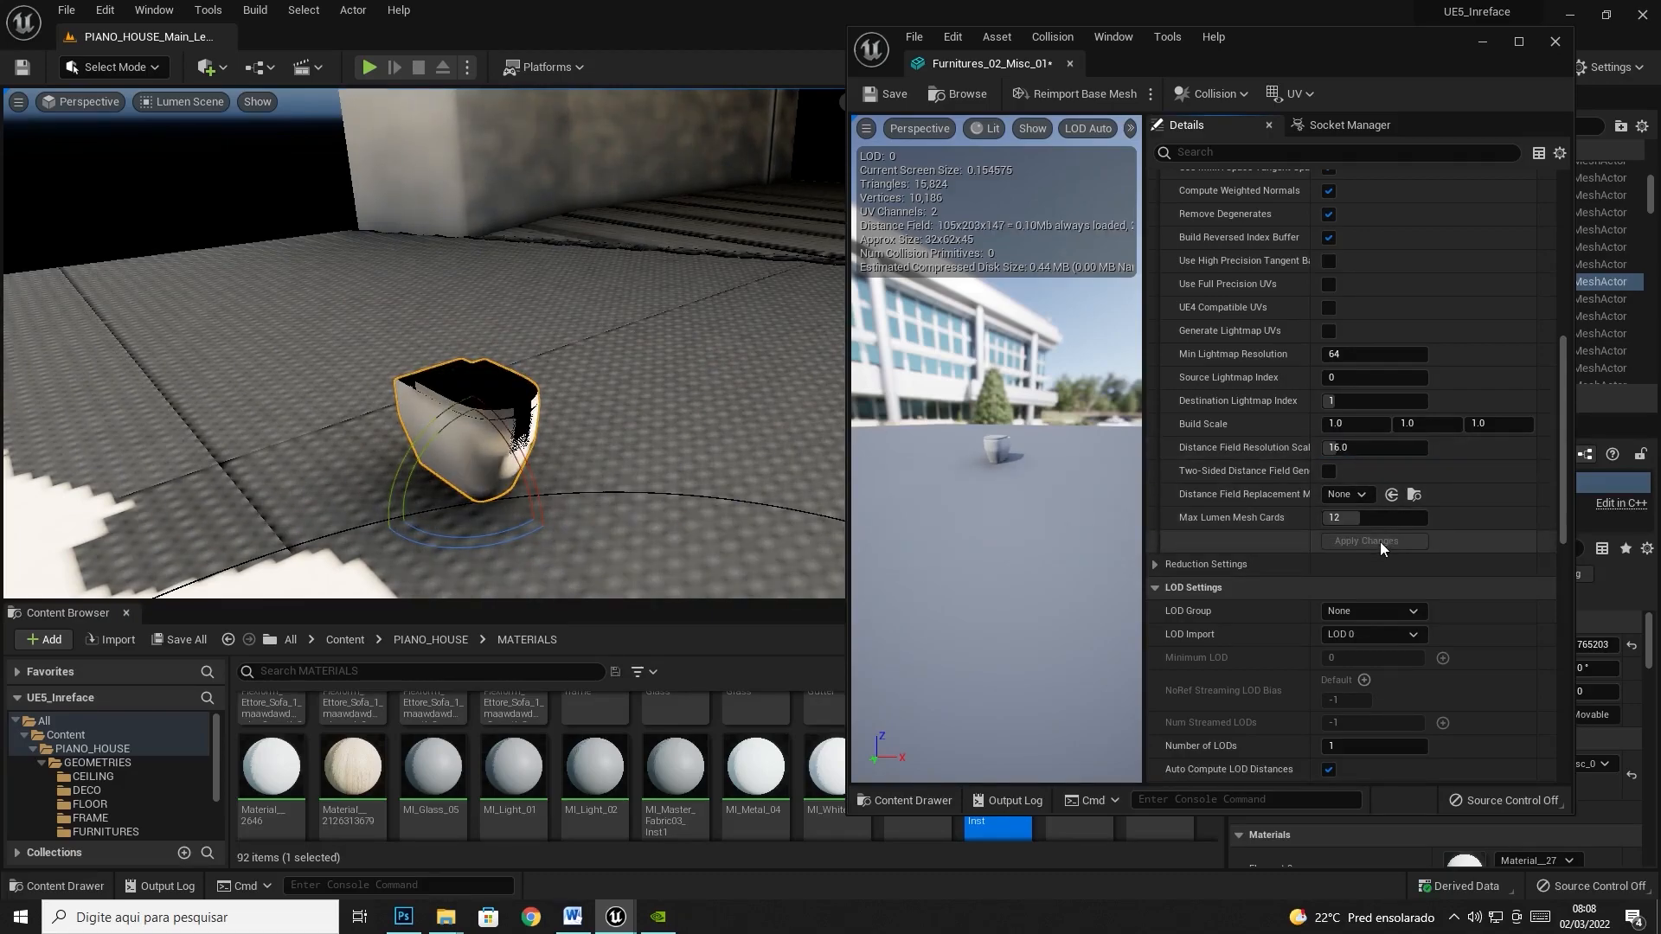
pyautogui.moveTo(489, 394); pyautogui.dragTo(416, 311, button='right')
pyautogui.click(138, 431)
pyautogui.click(1555, 42)
pyautogui.doubleClick(1465, 778)
pyautogui.click(1555, 41)
# - Set the SM_Celing__Laje slab mesh's Distance Field Resolution Scale to 8 and apply the change
pyautogui.moveTo(761, 338); pyautogui.dragTo(796, 207, button='right')
pyautogui.click(796, 208)
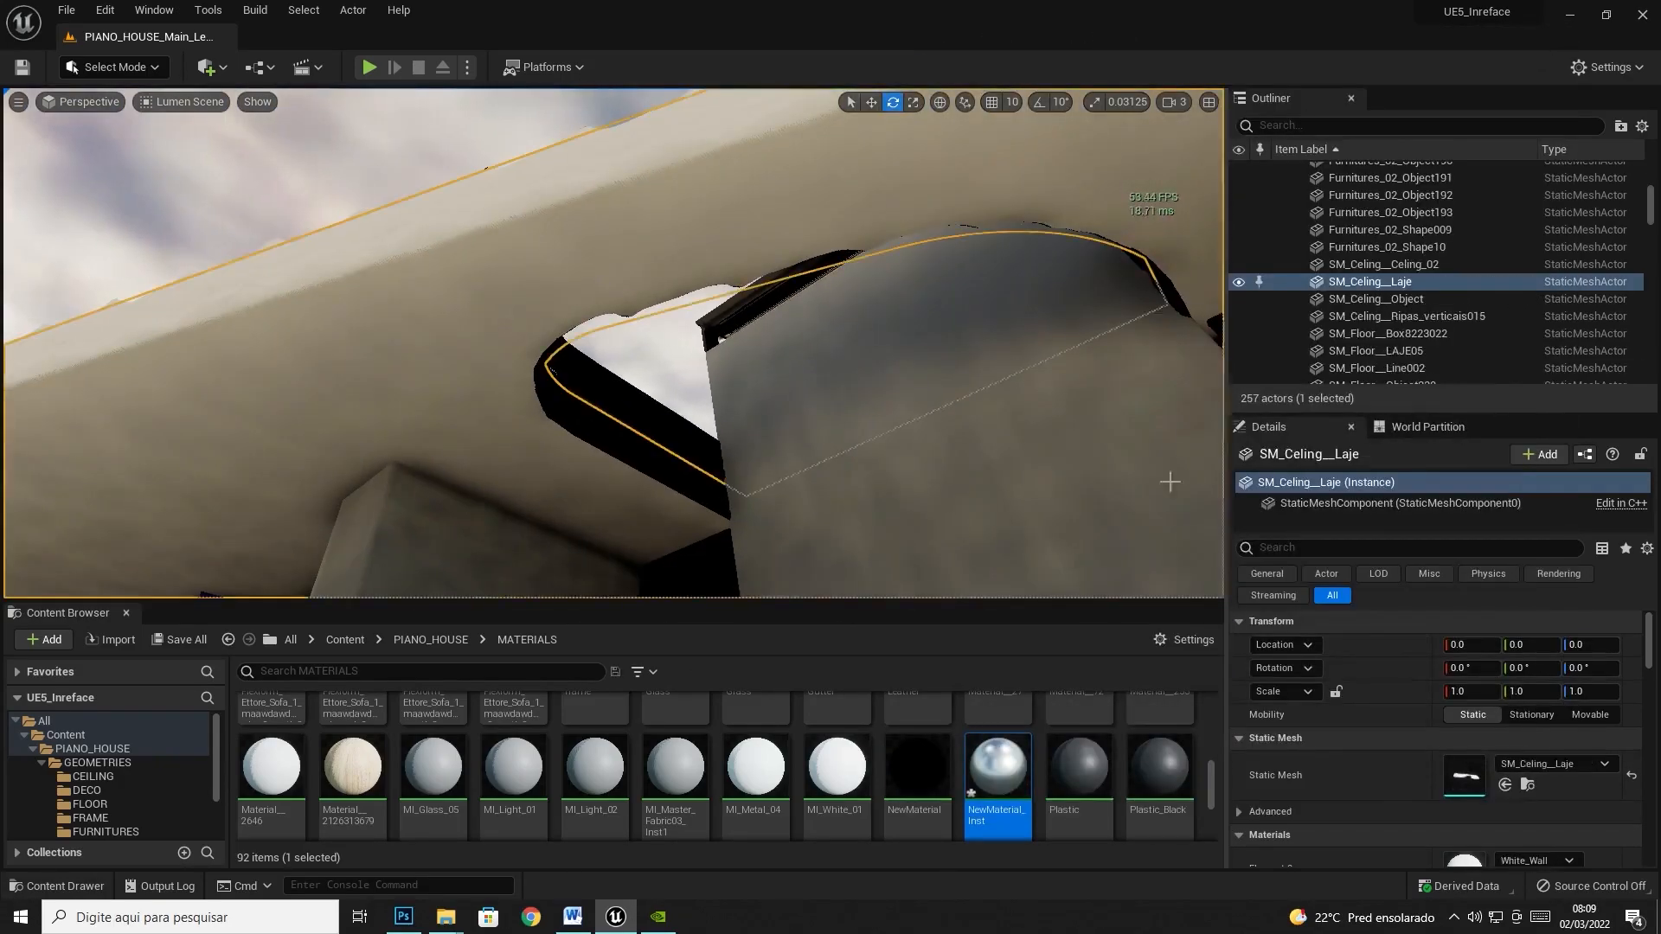
pyautogui.scroll(-3, 1453, 692)
pyautogui.doubleClick(1453, 693)
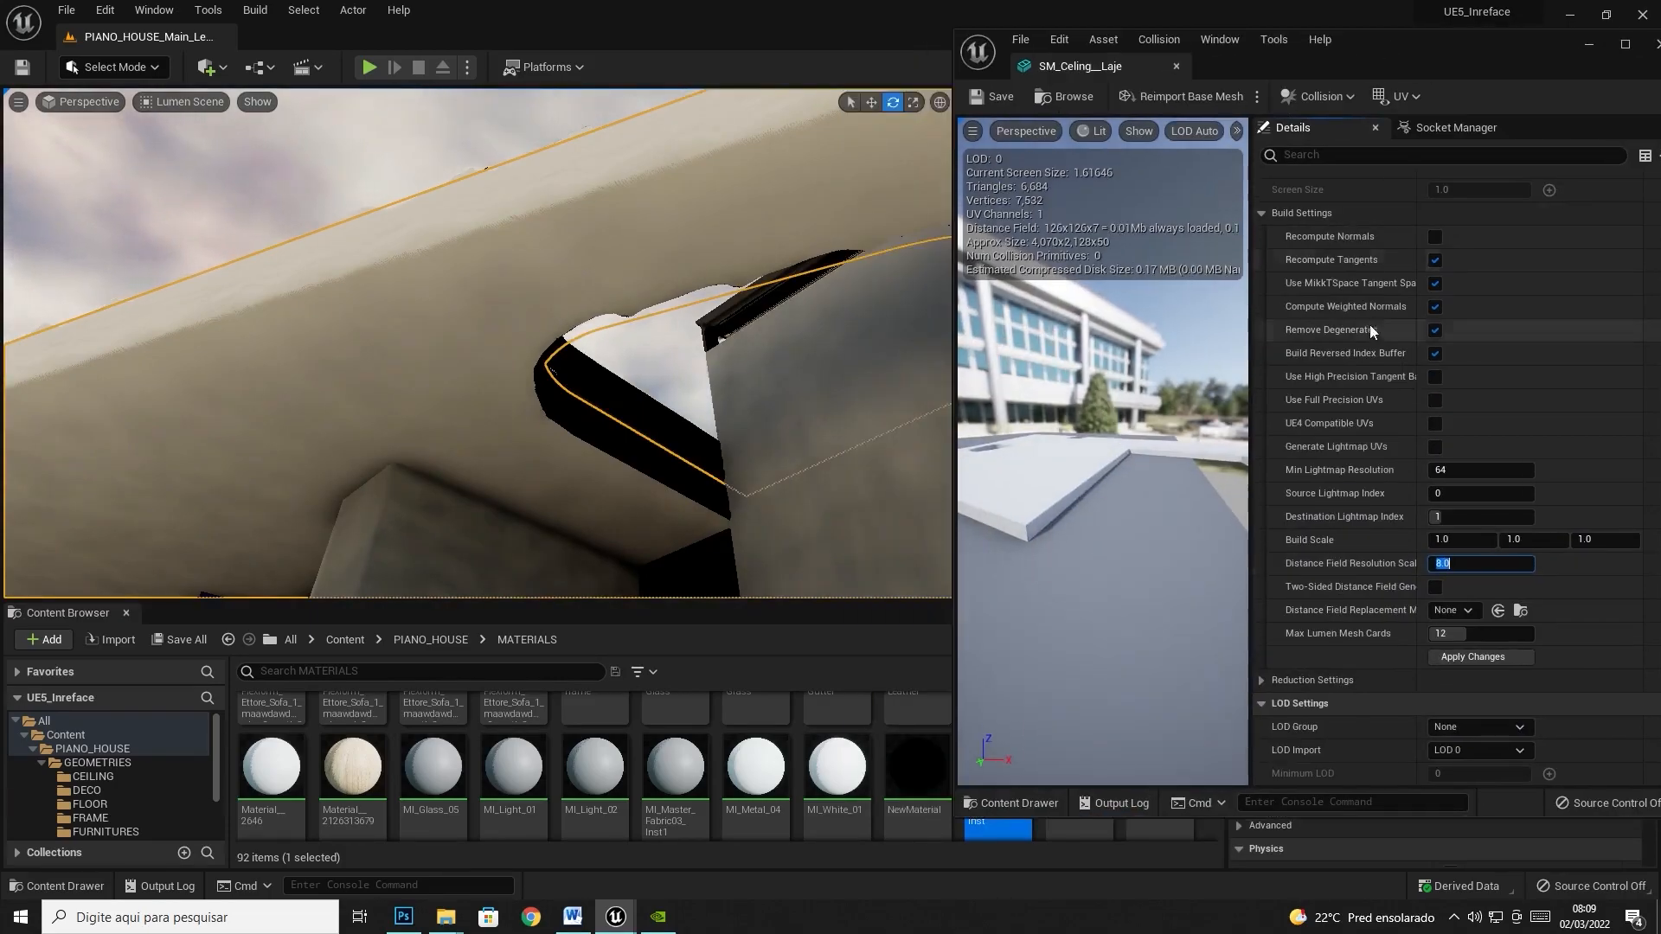
pyautogui.click(1482, 648)
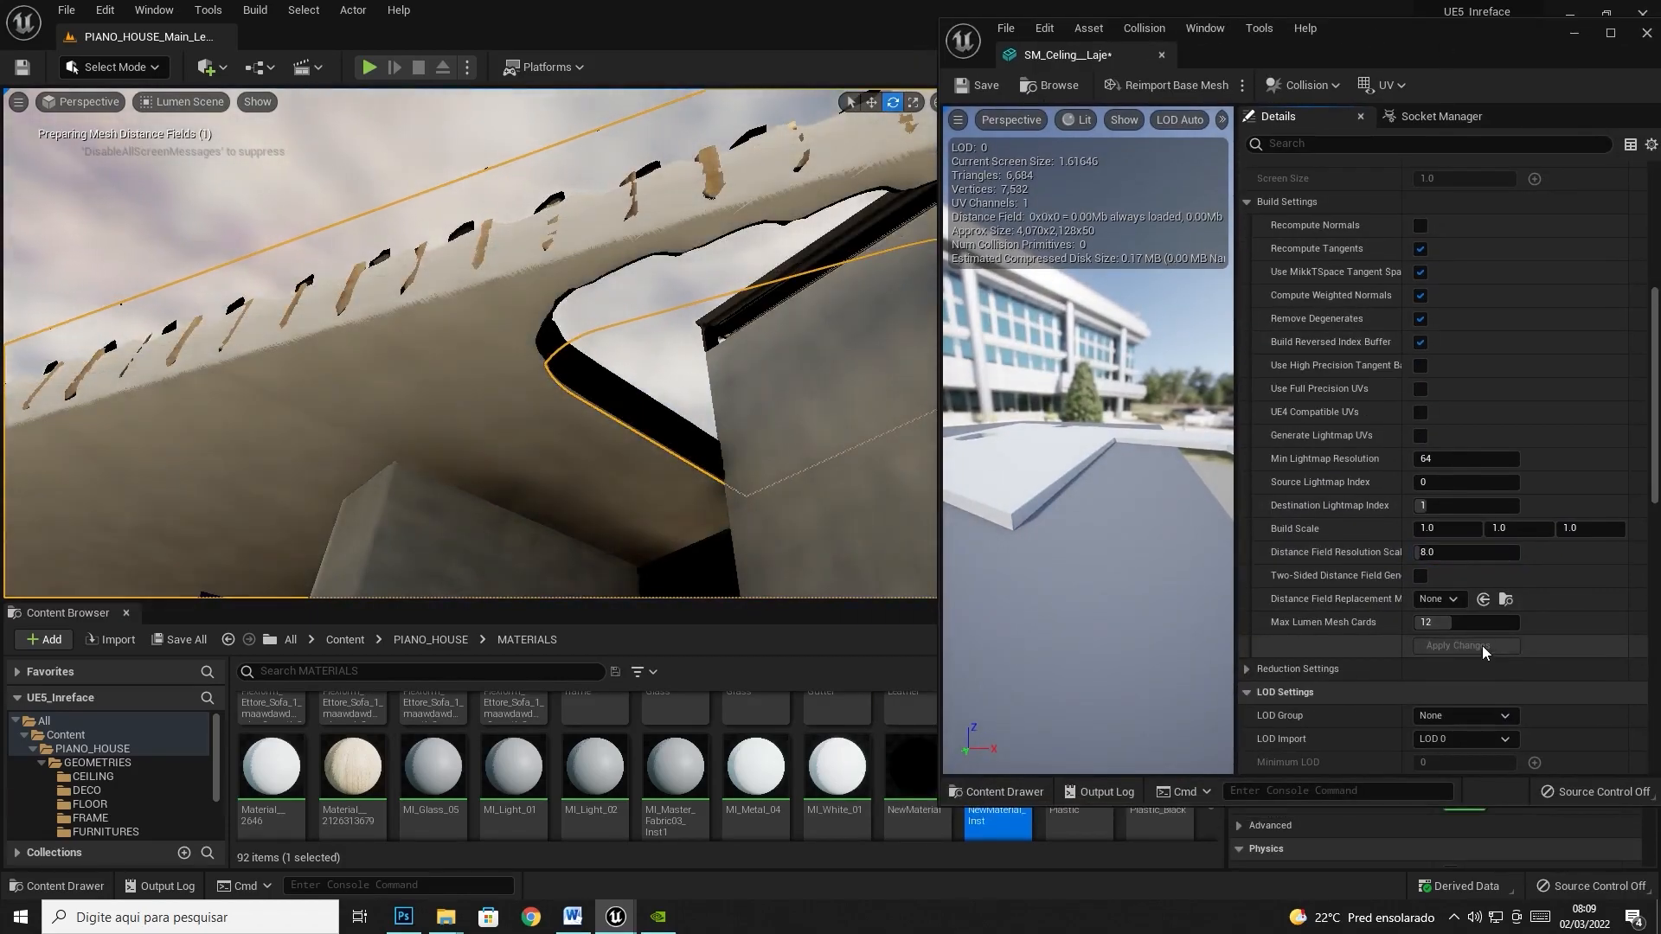
pyautogui.press('Escape')
# - Save all modified mesh assets of the project
pyautogui.moveTo(779, 346); pyautogui.dragTo(882, 450, button='right')
pyautogui.press('w')
pyautogui.moveTo(467, 433); pyautogui.dragTo(104, 428, button='right')
pyautogui.click(67, 10)
pyautogui.click(128, 204)
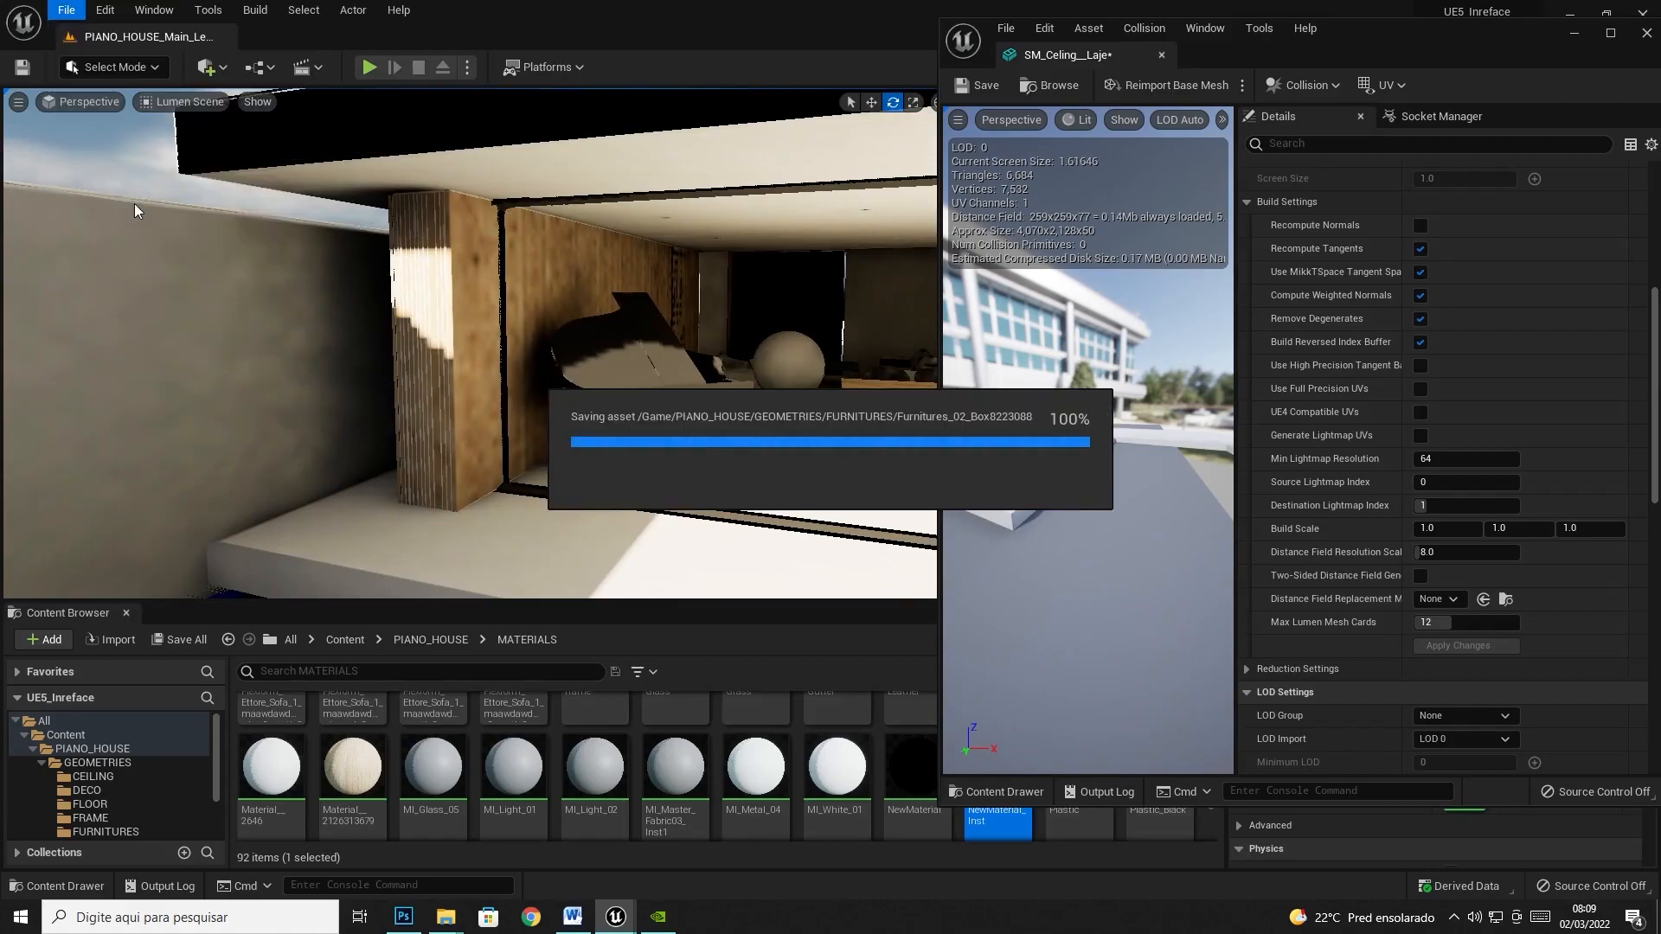
# - Switch the viewport back to the Lit view to check the reflections in the sphere beside the piano
pyautogui.press('w')
pyautogui.moveTo(433, 346); pyautogui.dragTo(779, 346, button='right')
pyautogui.click(154, 105)
pyautogui.click(163, 145)
pyautogui.moveTo(433, 346); pyautogui.dragTo(225, 389, button='right')
pyautogui.moveTo(467, 372); pyautogui.dragTo(527, 369, button='right')
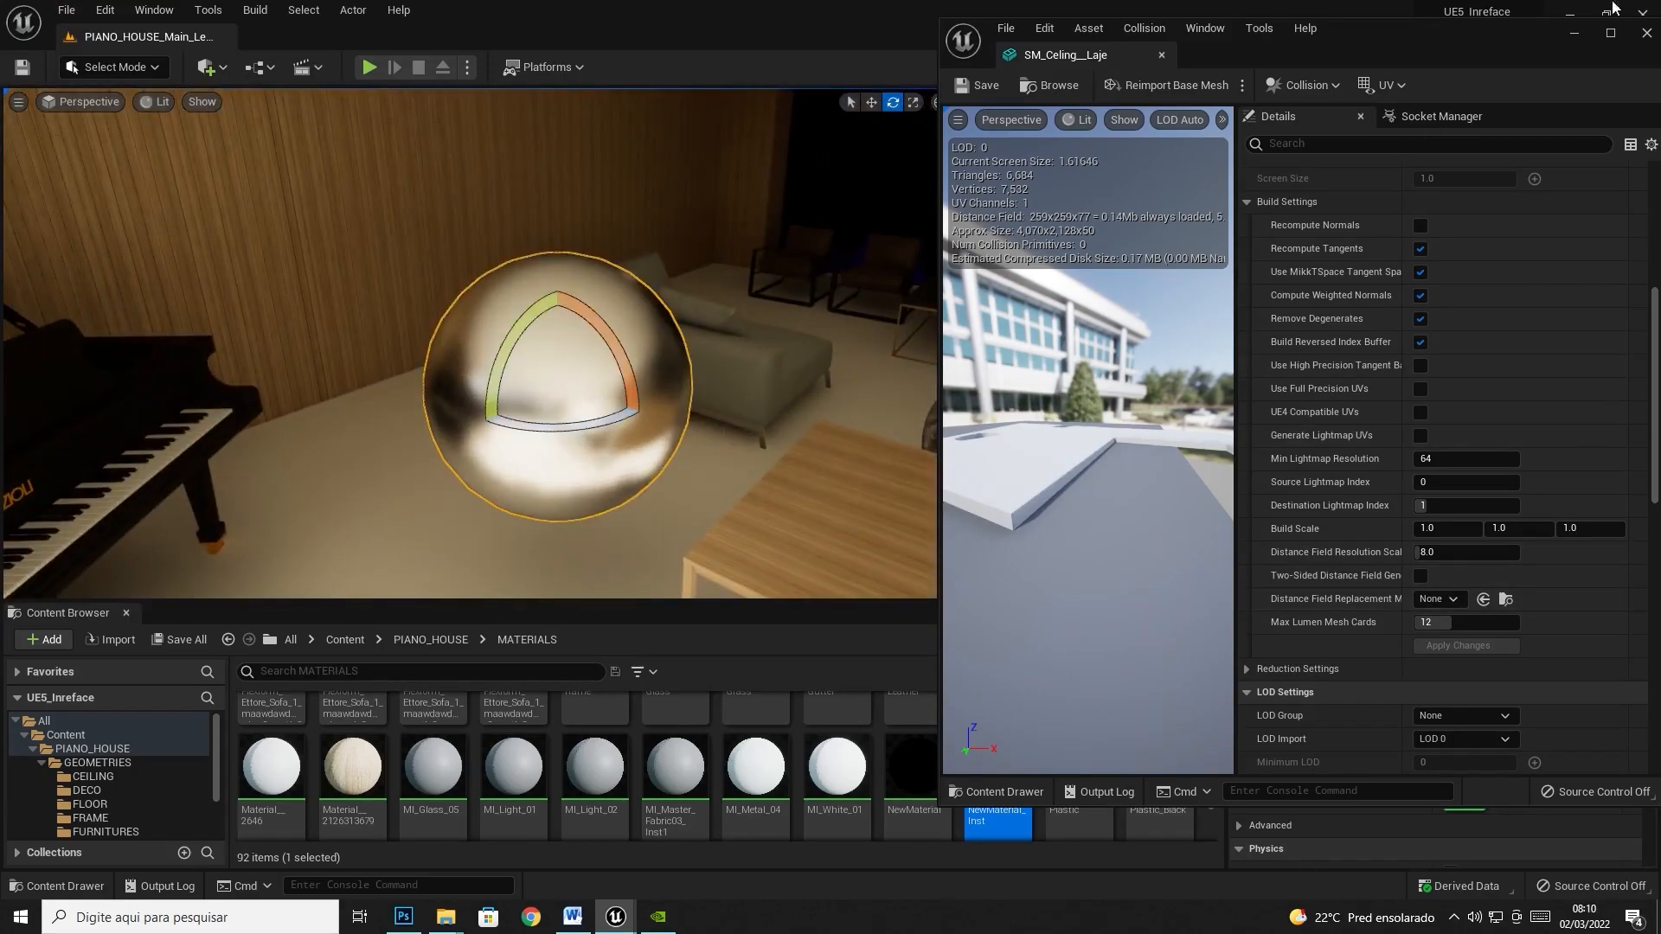
# - Close the mesh editor and set the engine scalability quality to Cinematic for all groups
pyautogui.click(1646, 32)
pyautogui.click(1607, 66)
pyautogui.click(1505, 142)
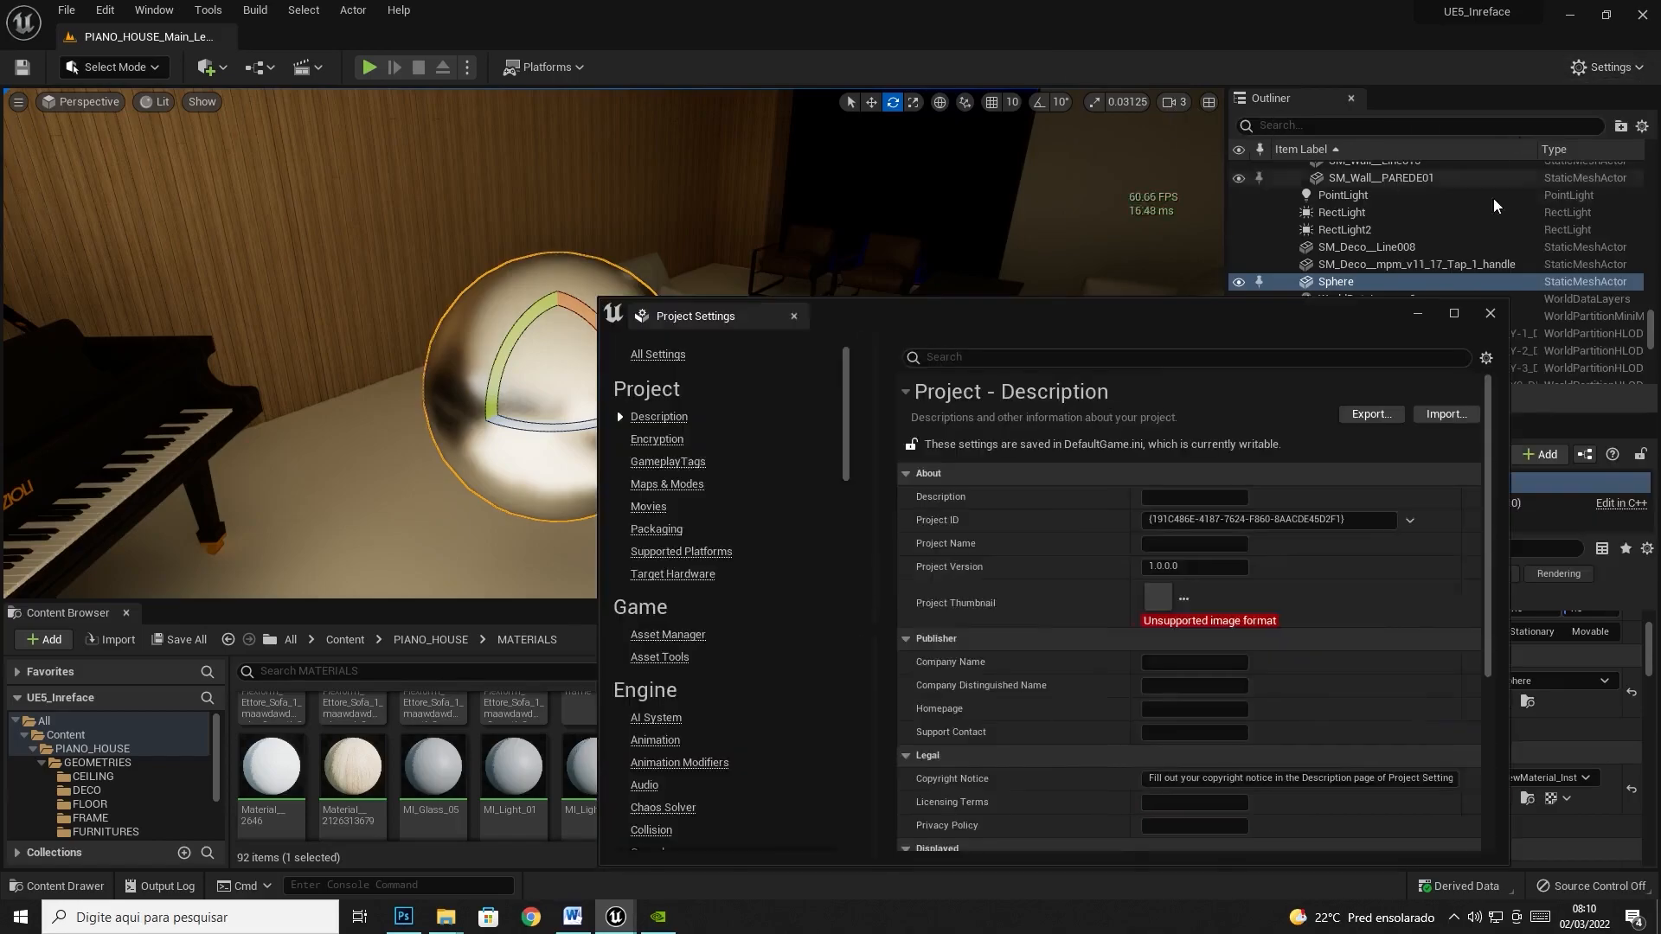
pyautogui.click(1606, 66)
pyautogui.moveTo(1537, 307)
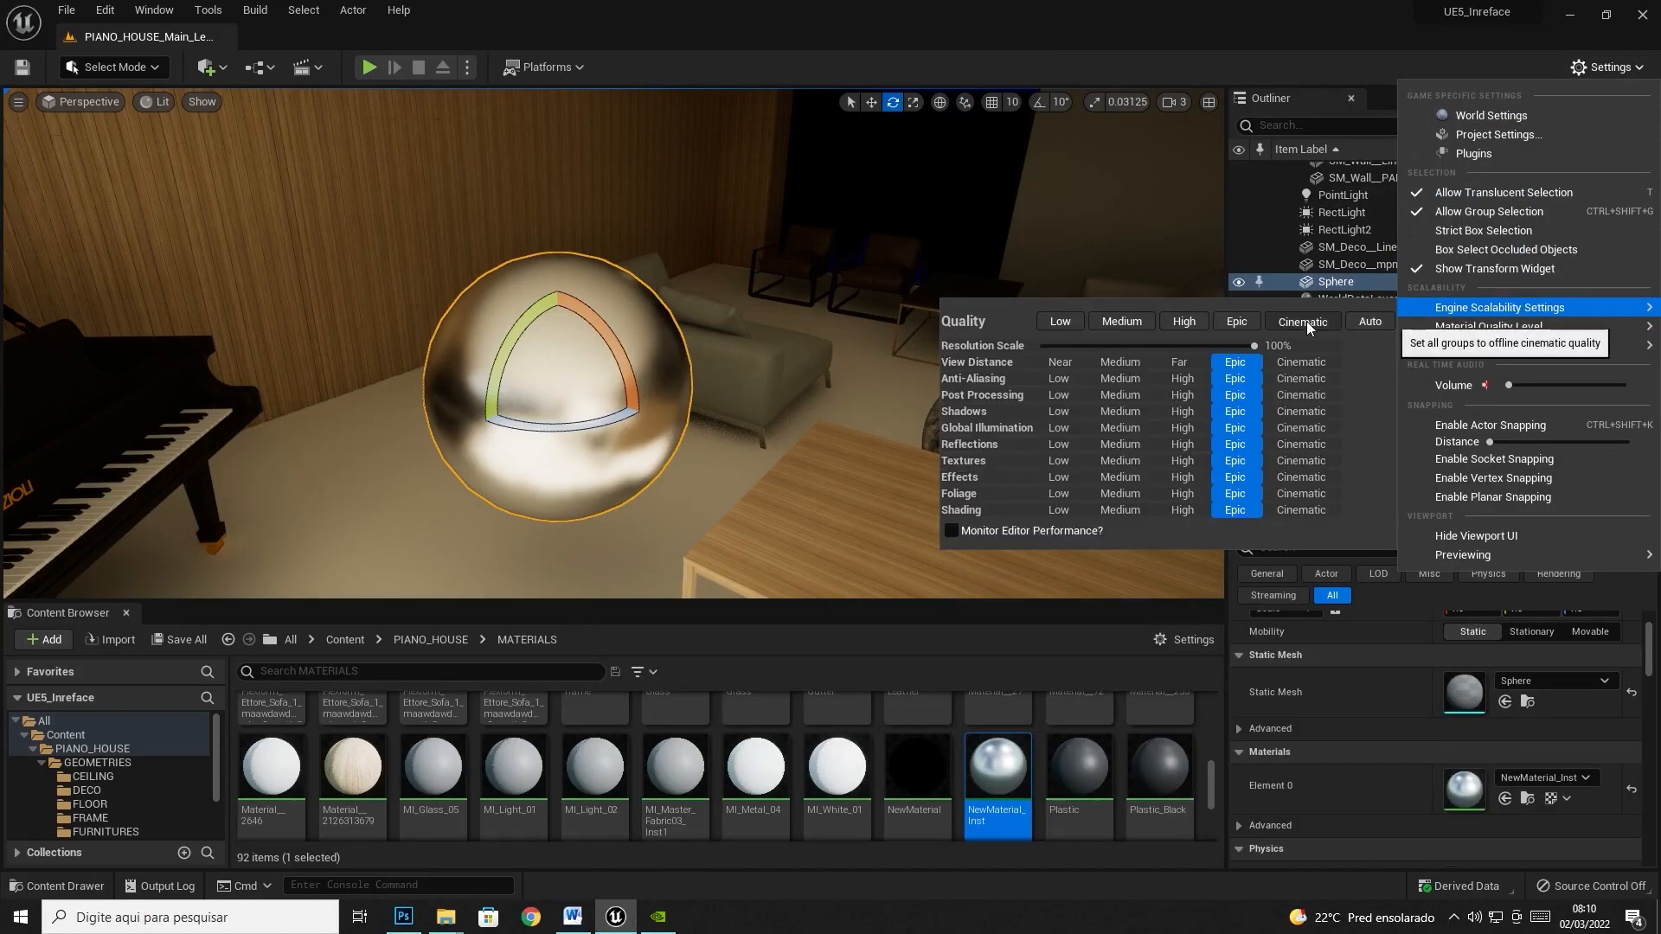
pyautogui.click(860, 242)
pyautogui.click(1606, 67)
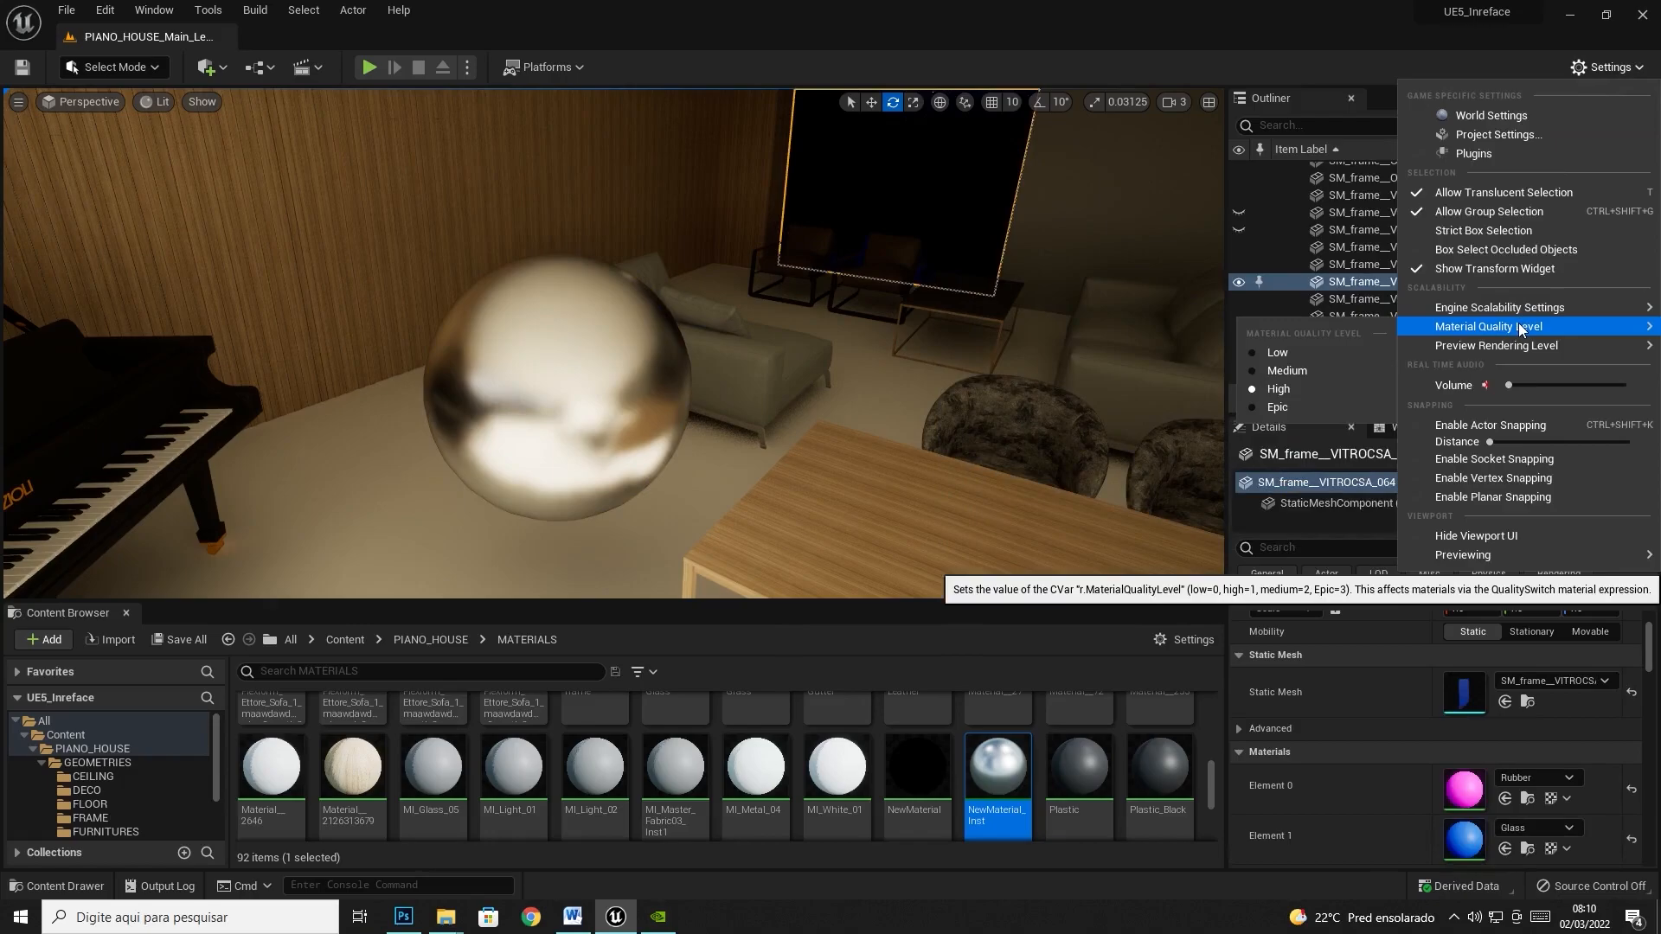
pyautogui.click(1116, 208)
pyautogui.click(1607, 67)
# - Lower the roughness of the sphere's NewMaterial_Inst material to give it sharp, mirror-like reflections
pyautogui.click(597, 372)
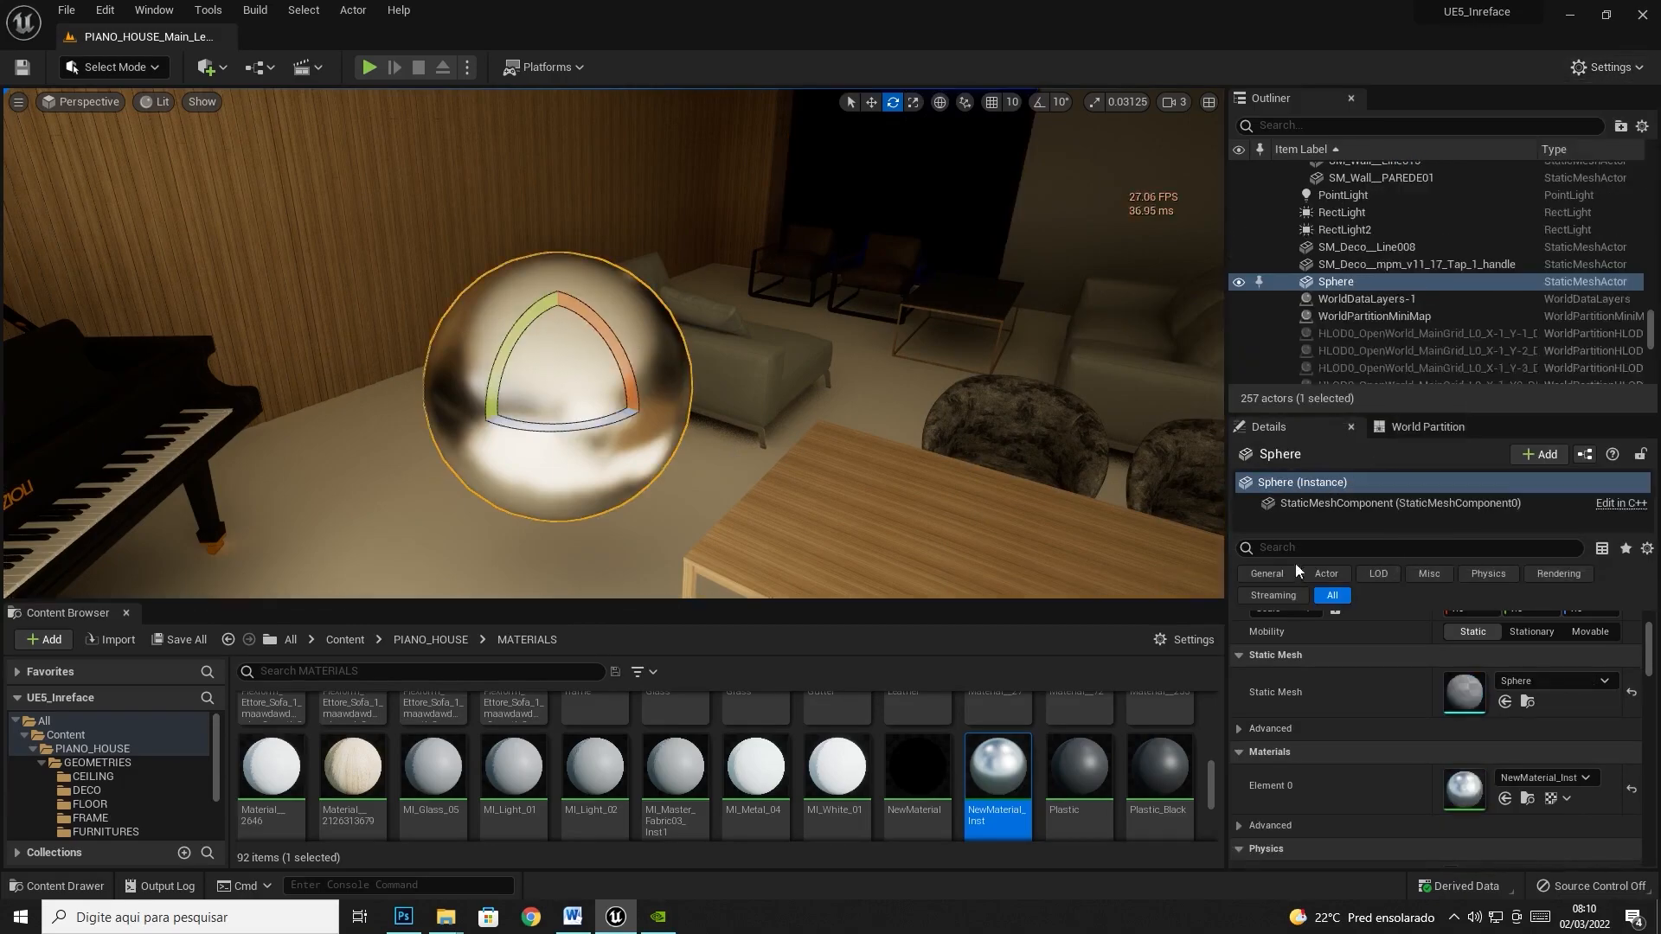
pyautogui.doubleClick(1465, 788)
pyautogui.moveTo(1448, 245); pyautogui.dragTo(1402, 244)
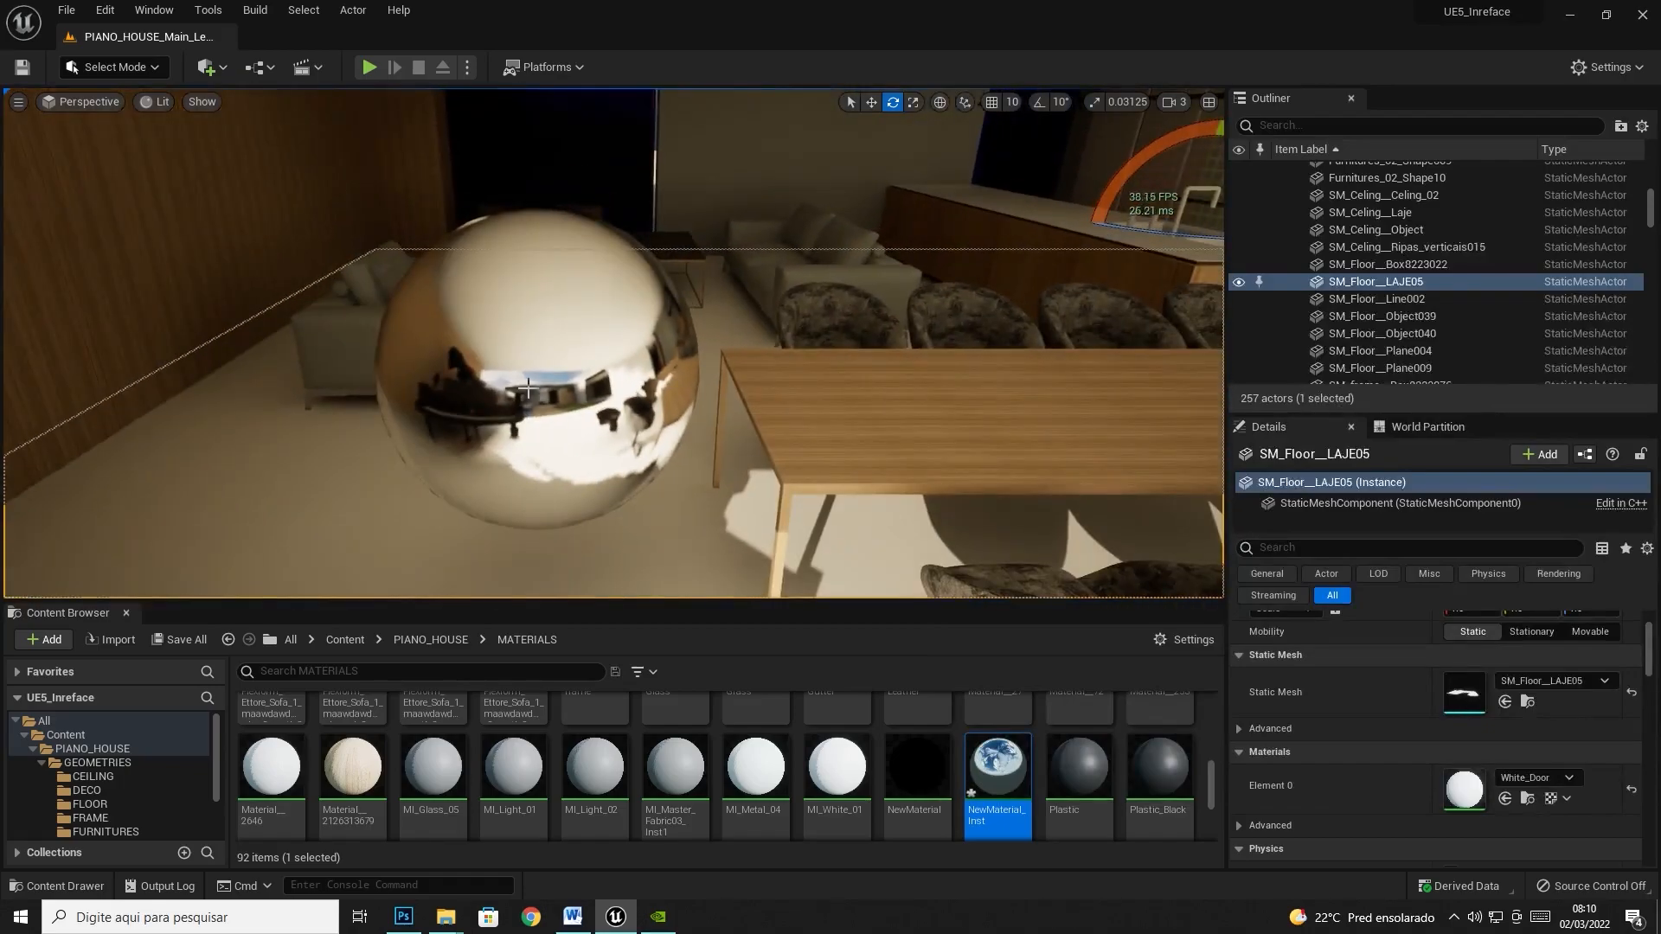
# - Raise the viewport's rendering quality through the engine quality settings
pyautogui.click(1606, 66)
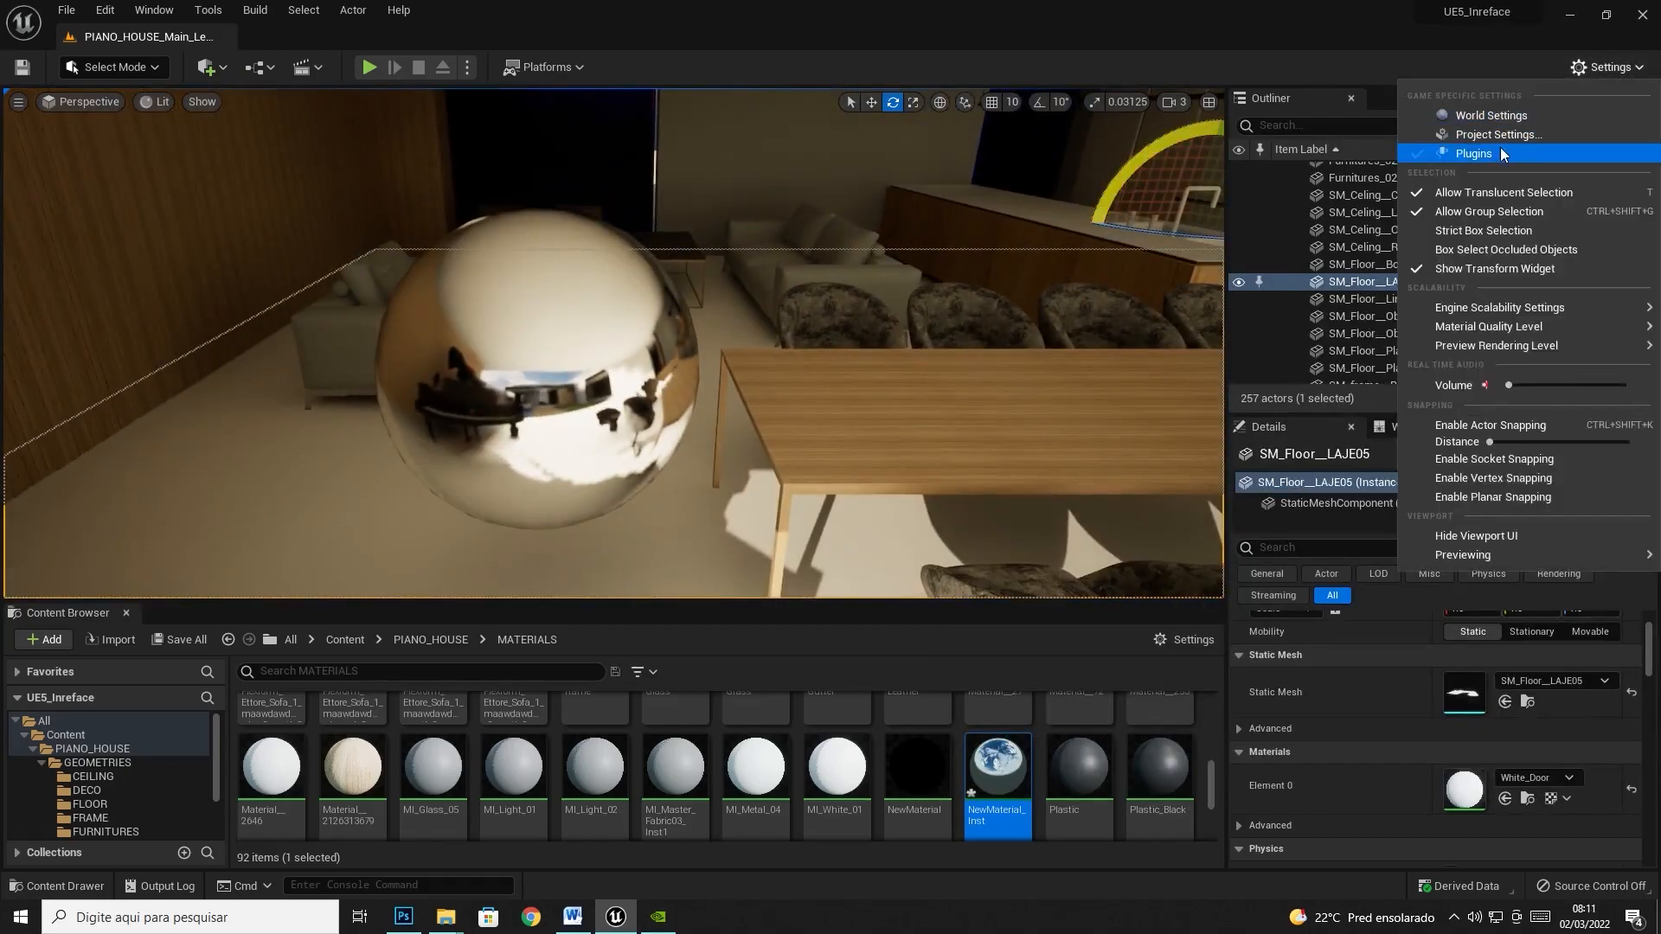
pyautogui.moveTo(1517, 306)
pyautogui.click(1295, 407)
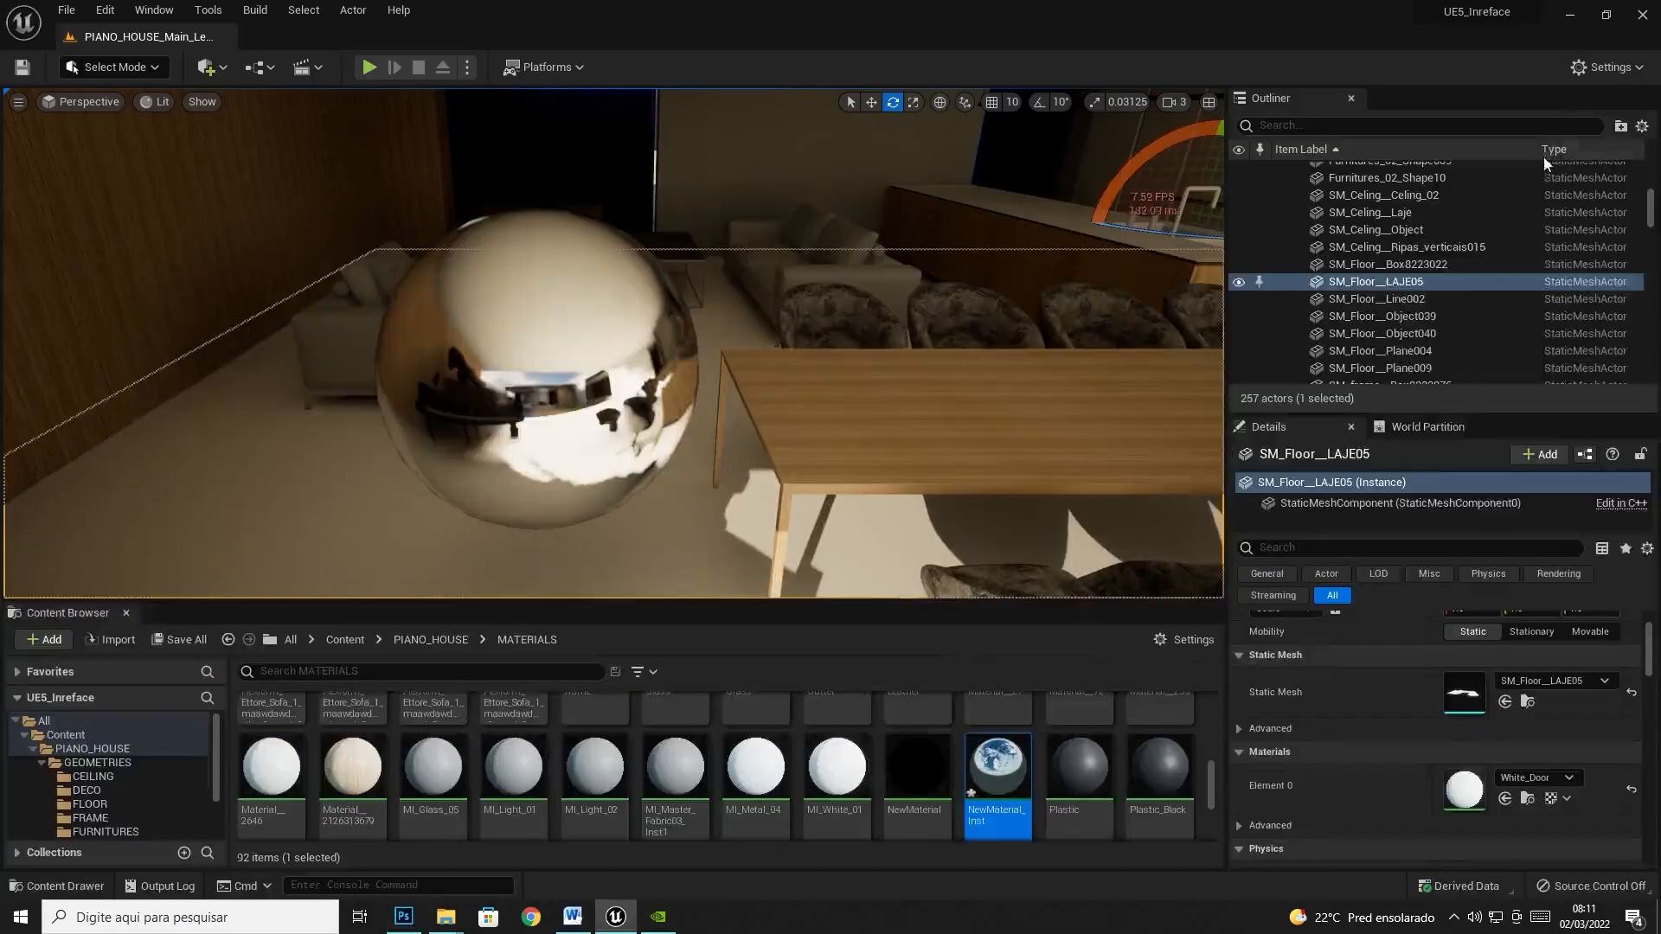
# - Adjust the engine scalability quality and paste a capture of the editor into the Photoshop comparison document as a new layer
pyautogui.click(1604, 66)
pyautogui.moveTo(1517, 327)
pyautogui.click(1289, 389)
pyautogui.click(403, 917)
pyautogui.hotkey('ctrl', 'v')
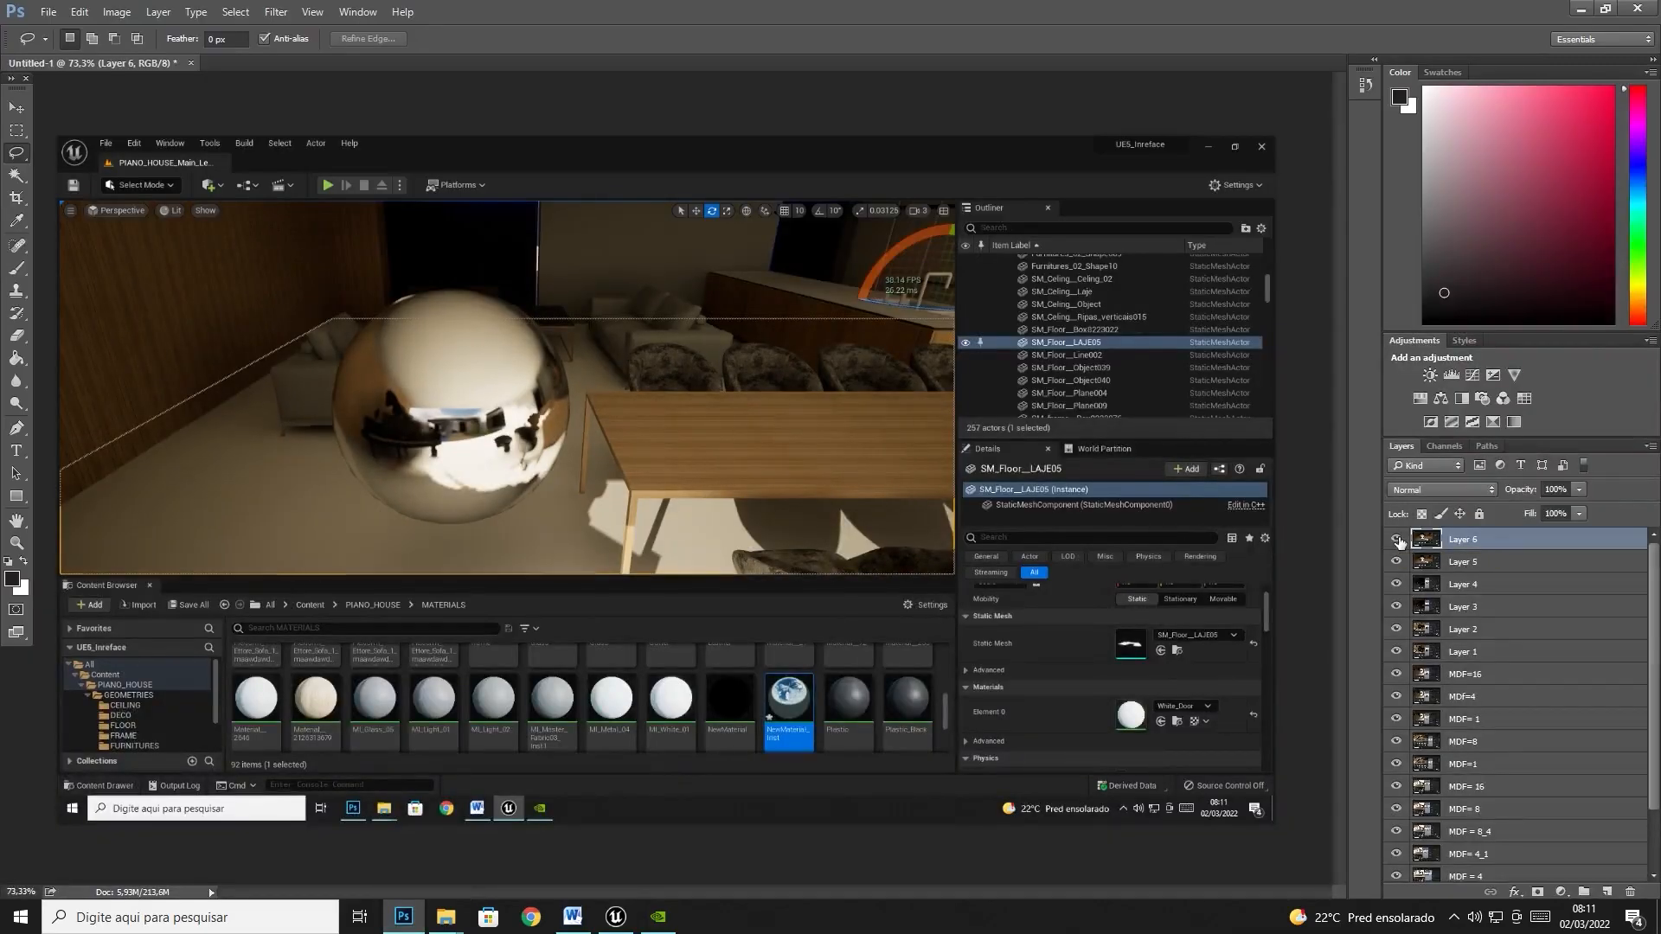
pyautogui.keyDown('alt'); pyautogui.scroll(4, 603, 378); pyautogui.keyUp('alt')
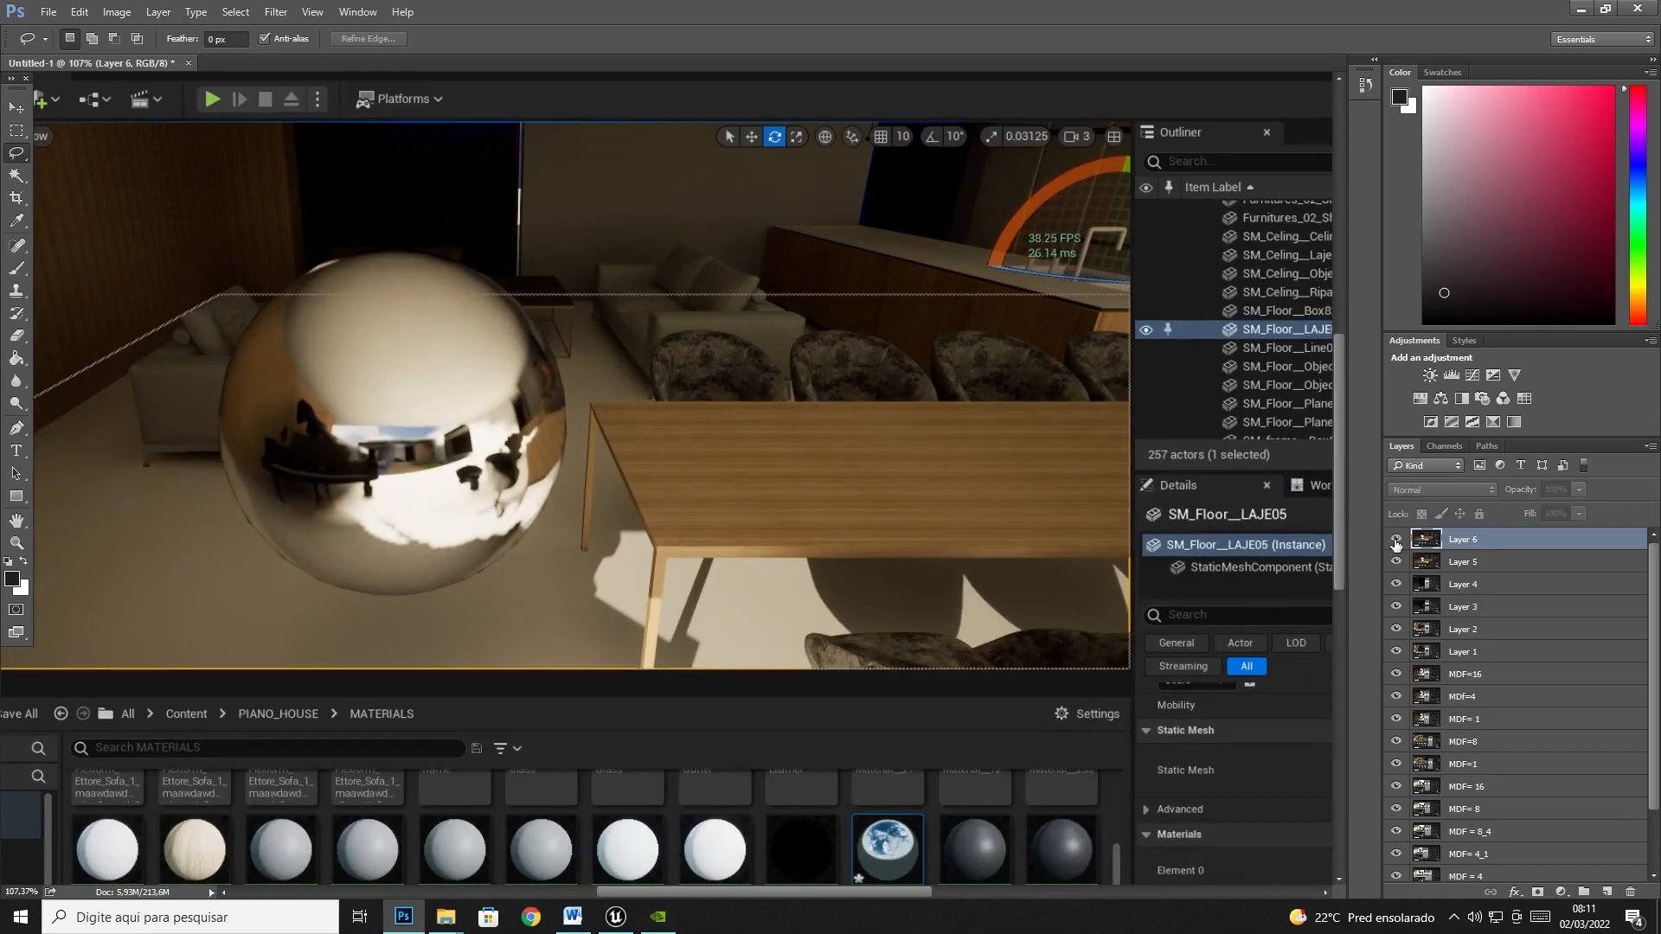
# - Switch back to Unreal Editor, select the mirror sphere and change the engine scalability quality again
pyautogui.click(1580, 10)
pyautogui.click(1609, 68)
pyautogui.moveTo(1495, 328)
pyautogui.click(538, 299)
pyautogui.moveTo(538, 298); pyautogui.dragTo(475, 290, button='right')
pyautogui.click(1600, 68)
pyautogui.click(1536, 134)
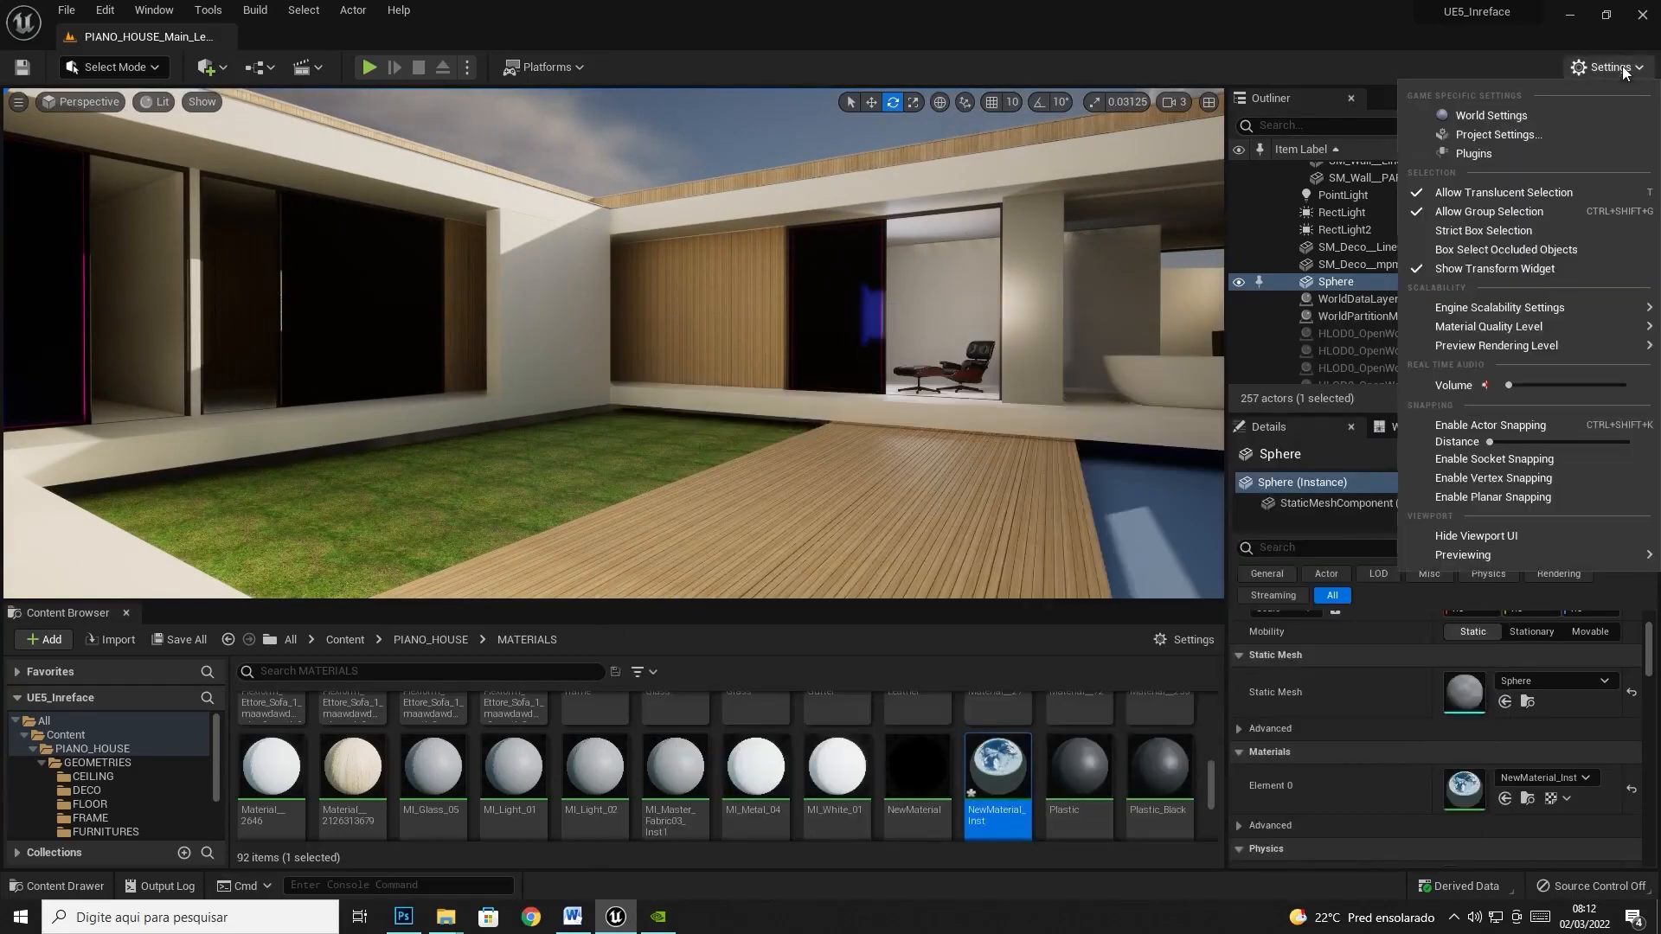
pyautogui.moveTo(1495, 312)
pyautogui.click(1255, 322)
# - Save all project changes and look over the piano and dining area with the mirror sphere
pyautogui.click(79, 12)
pyautogui.click(96, 202)
pyautogui.moveTo(658, 312); pyautogui.dragTo(623, 319, button='right')
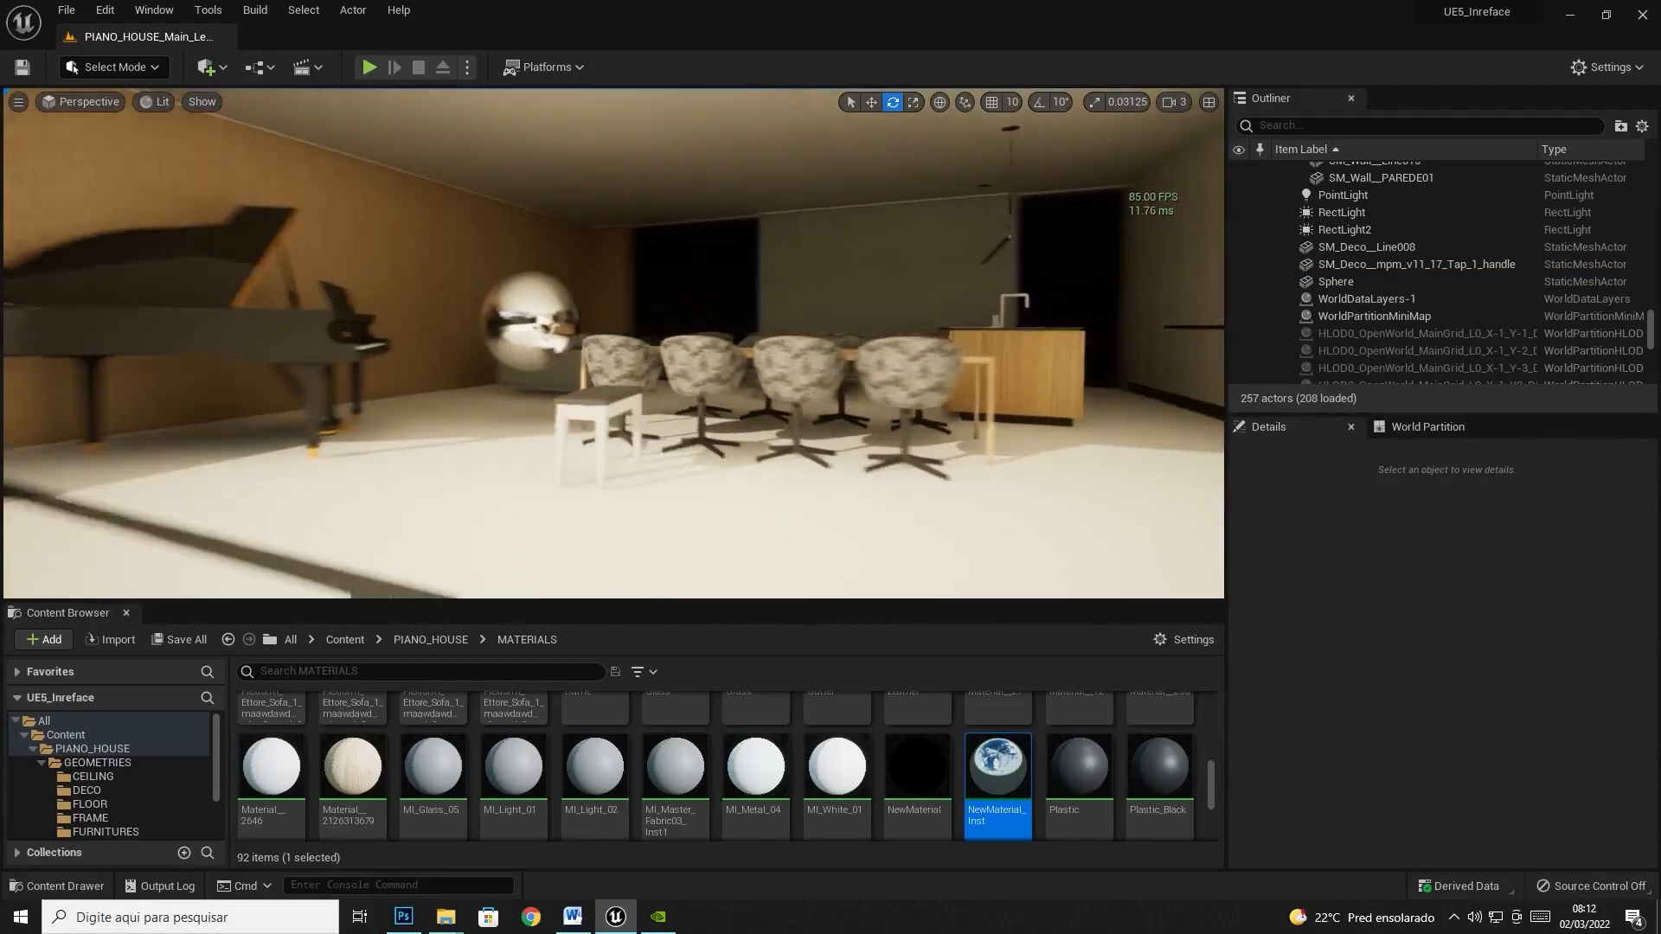
pyautogui.press('s')
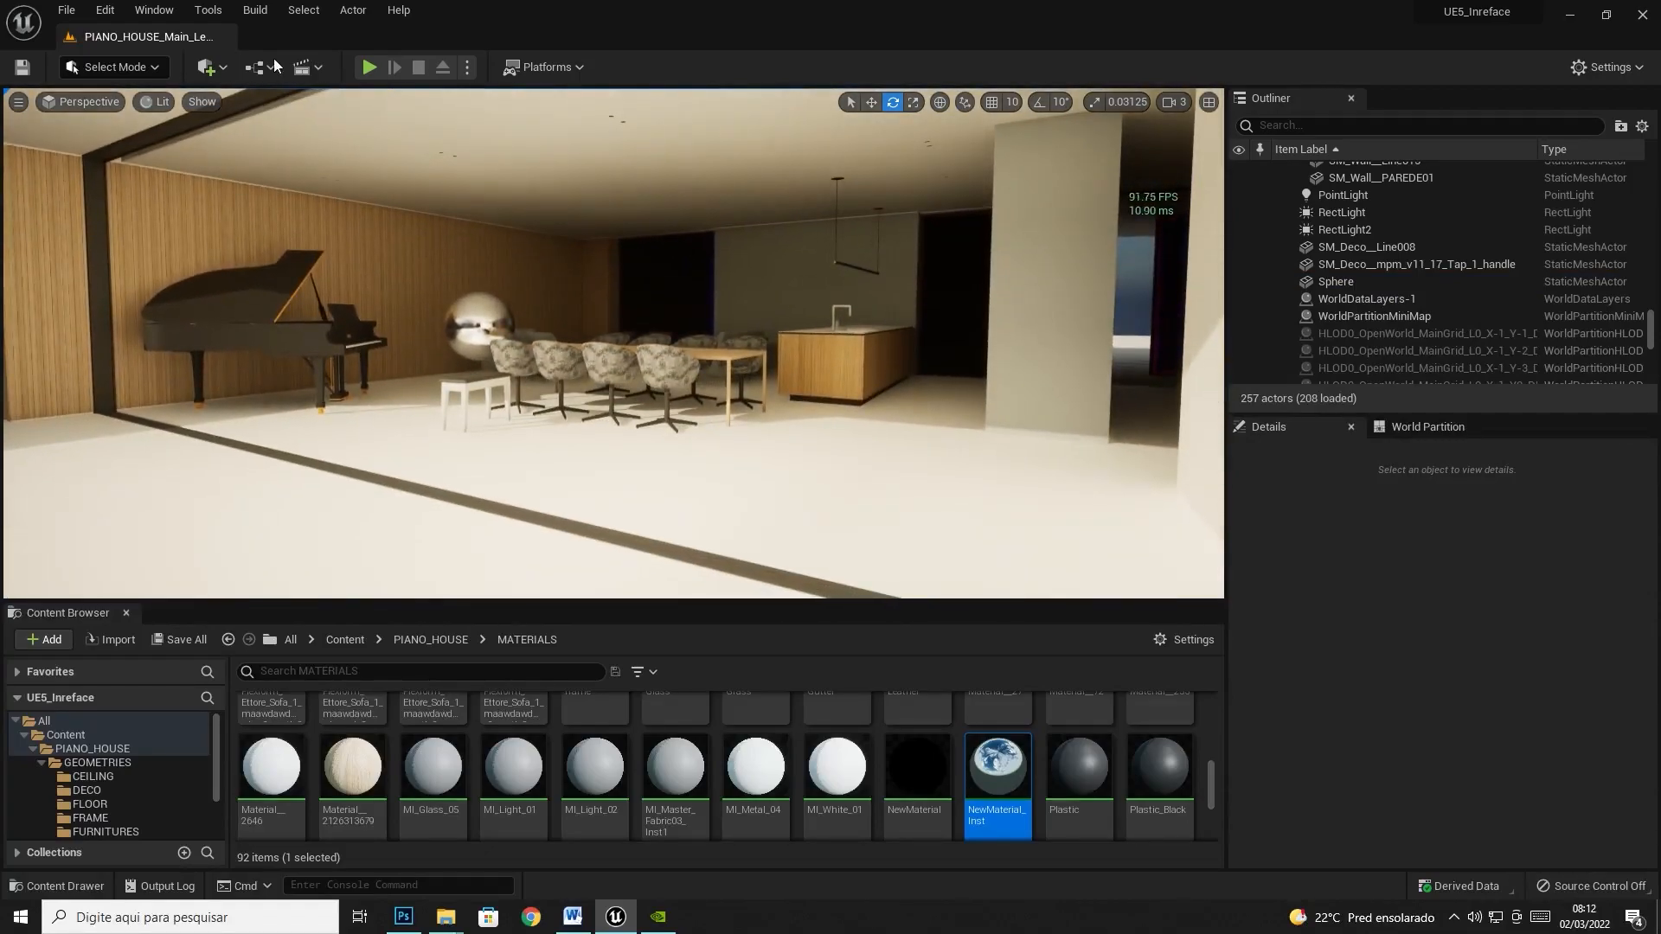
pyautogui.click(65, 11)
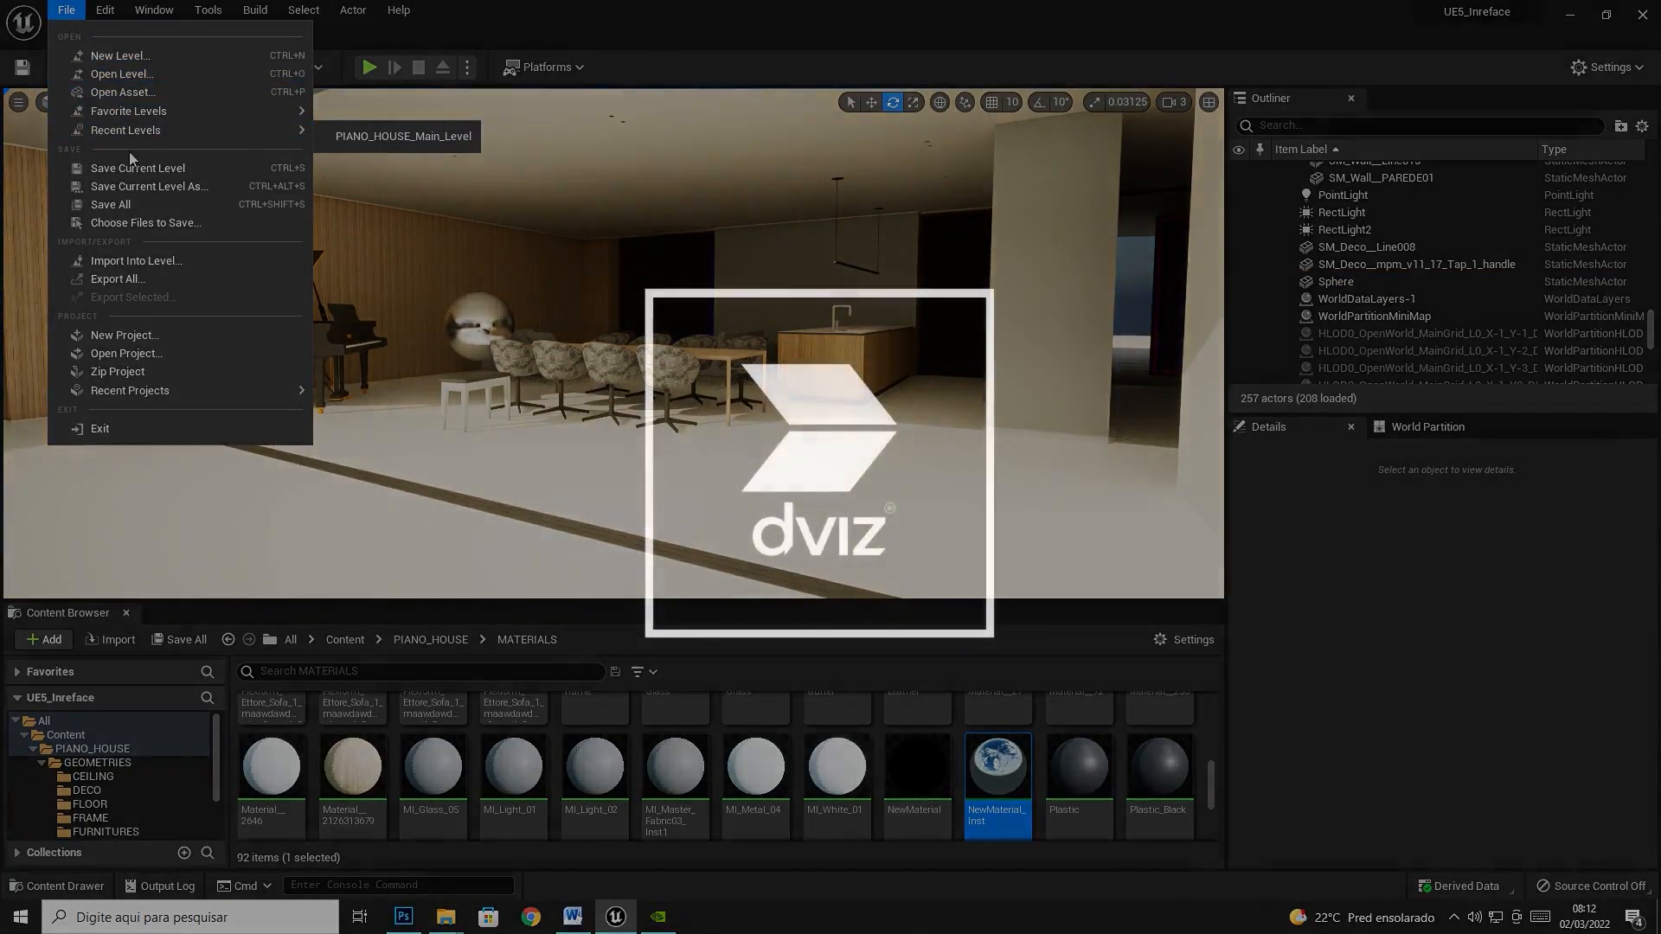